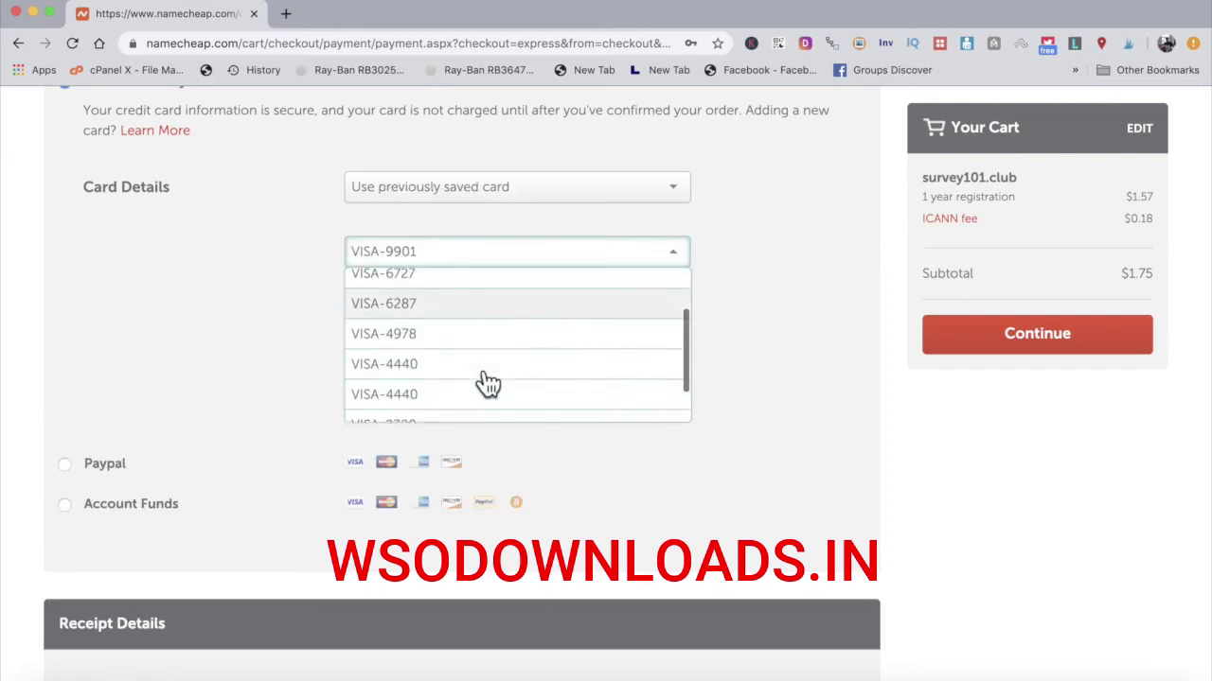
- Pay for survey101.club with the saved card and review the $1.75 order confirmation
left_click(484, 381)
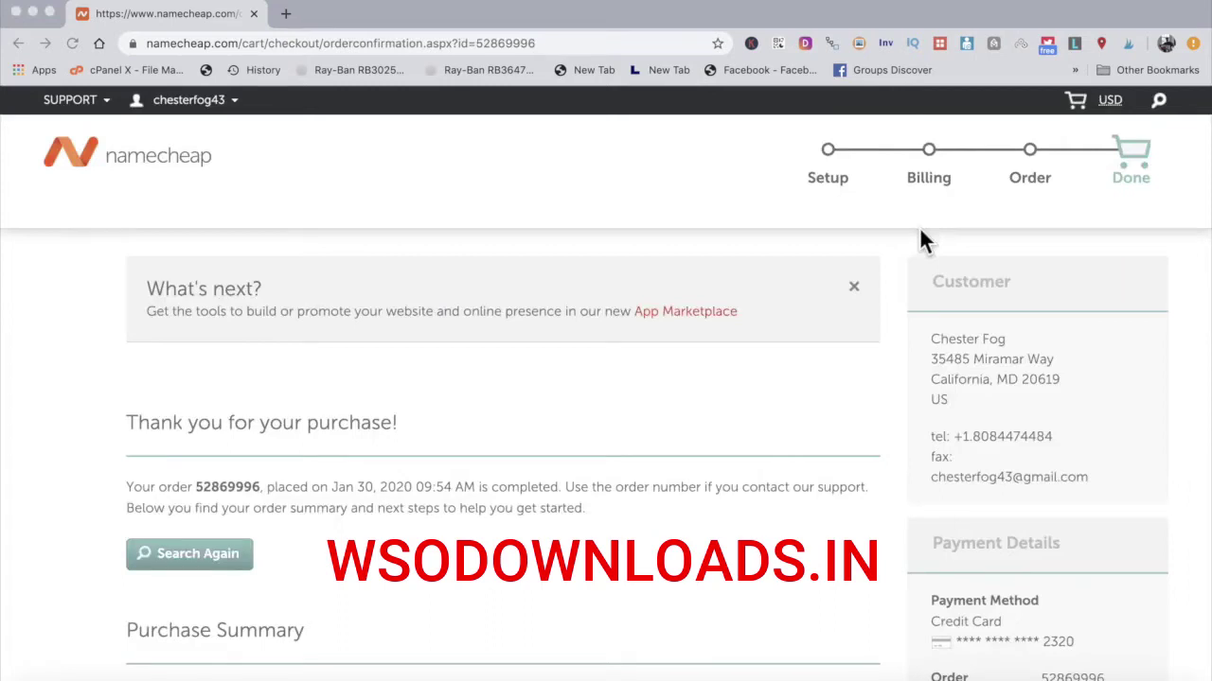
scroll(819, 397, "down", 5)
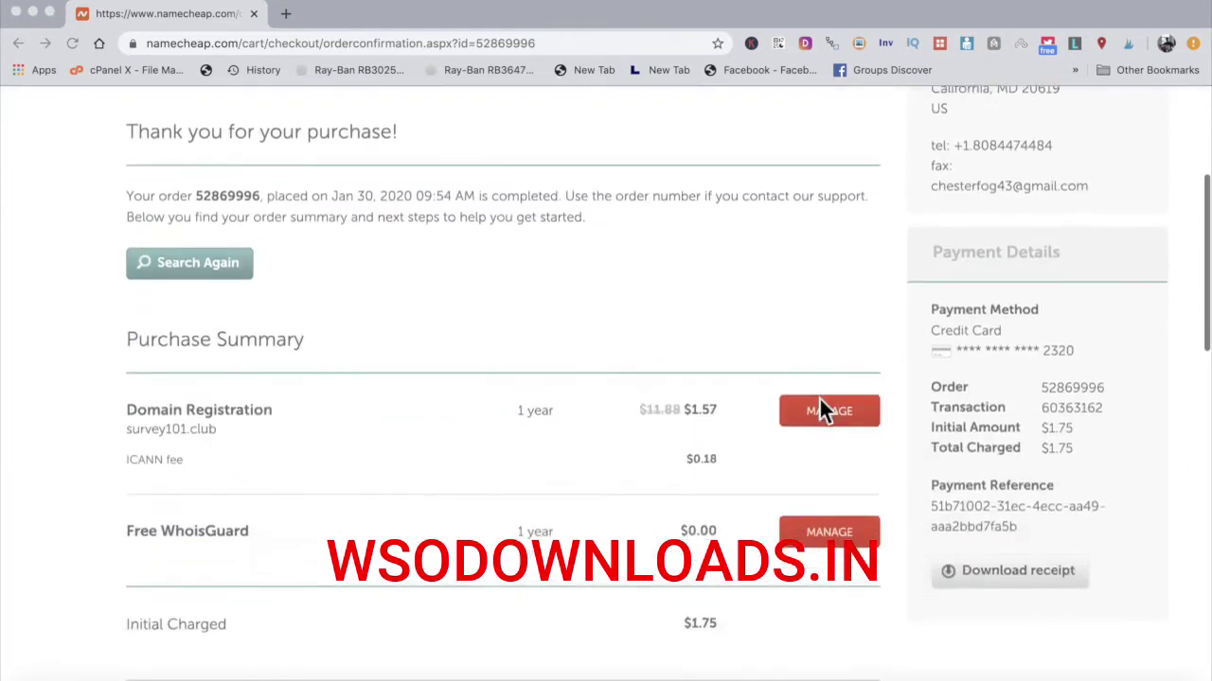
scroll(820, 402, "up", 1)
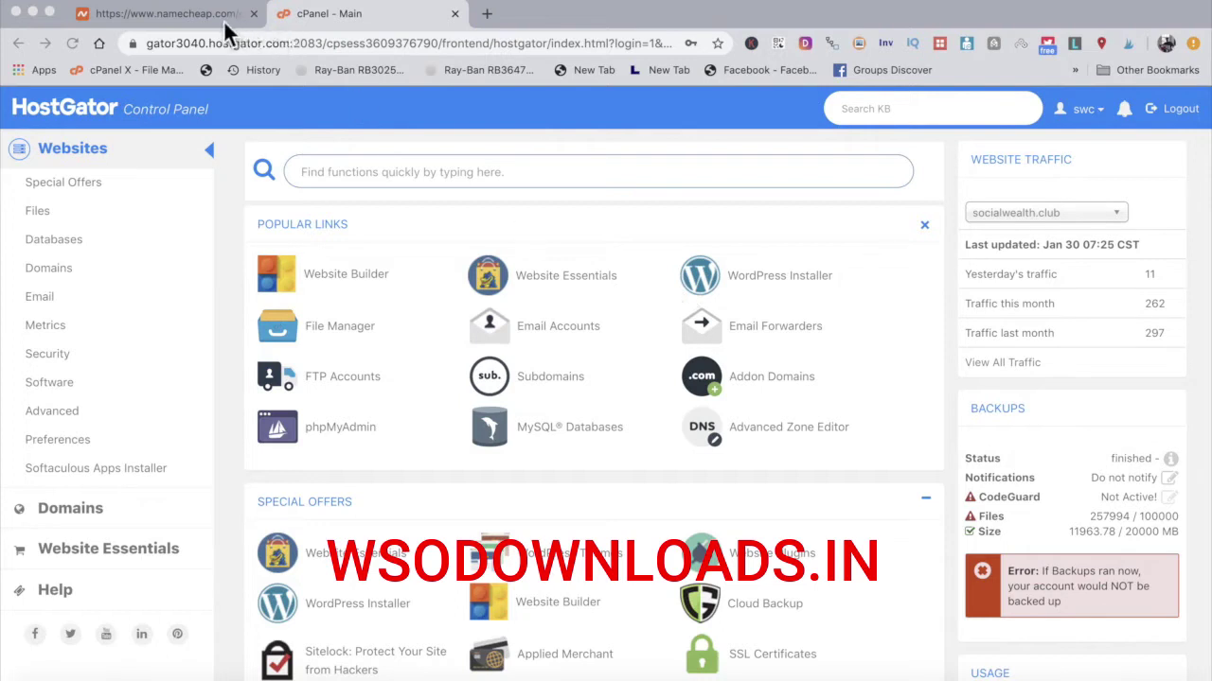
- Switch between the Namecheap and cPanel tabs, ending on the survey101.club order confirmation
left_click(165, 13)
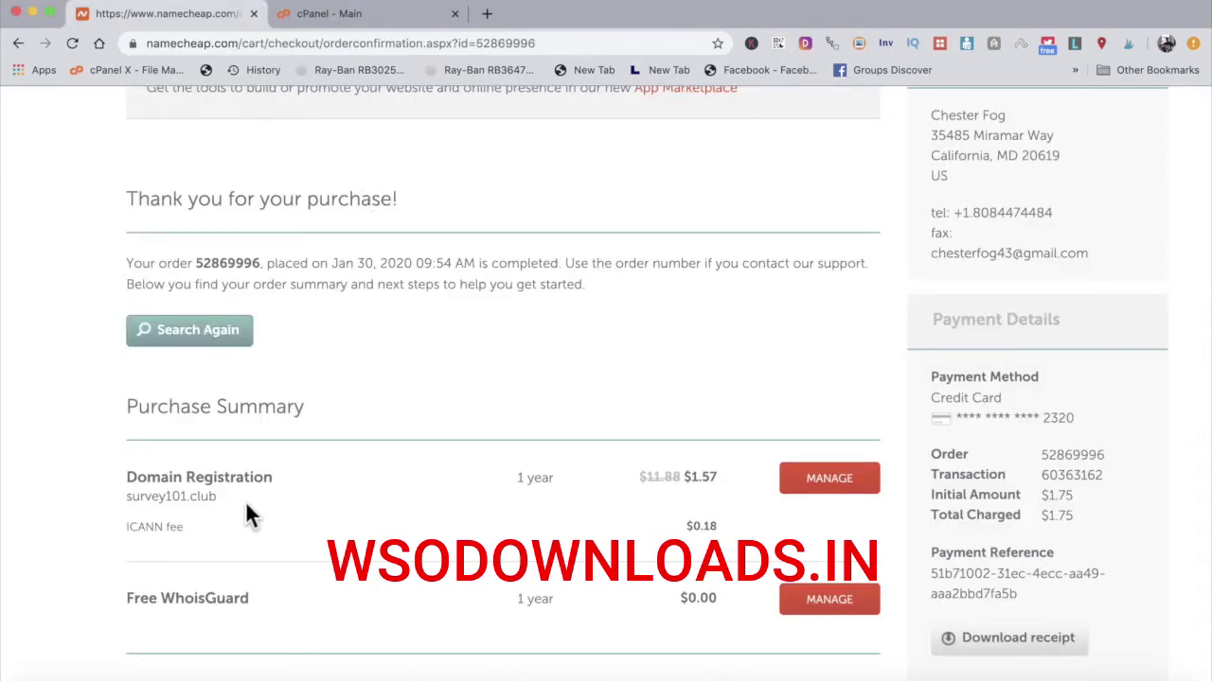
left_click(358, 16)
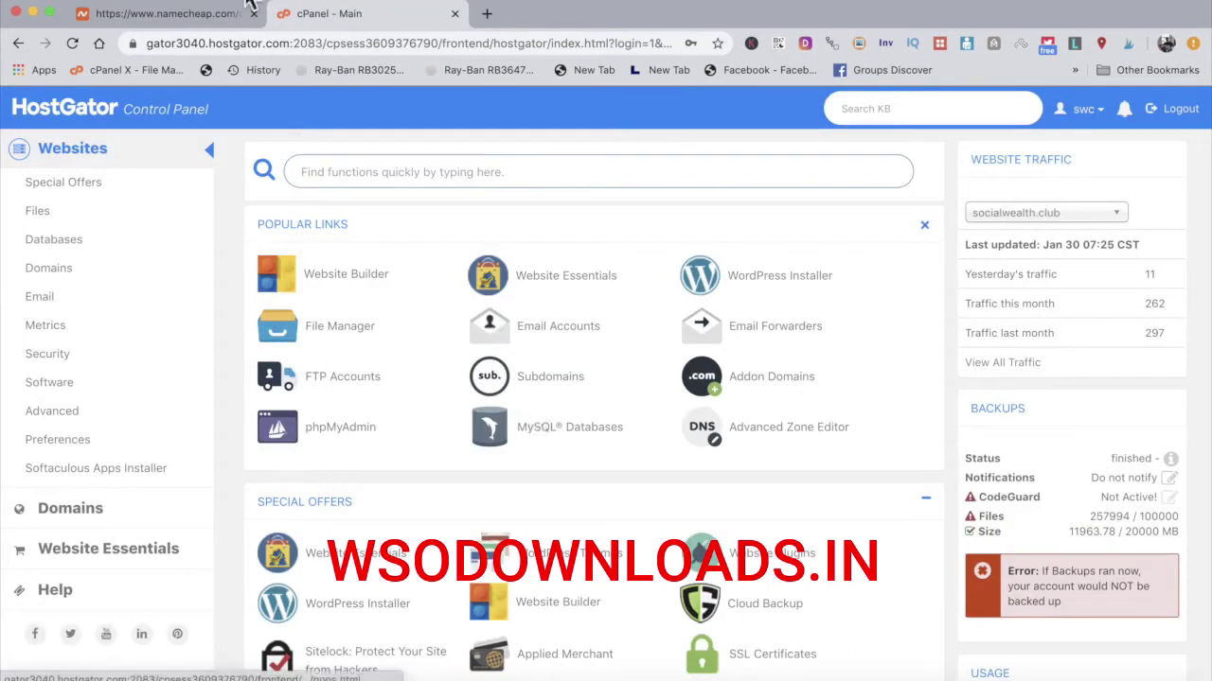
left_click(225, 19)
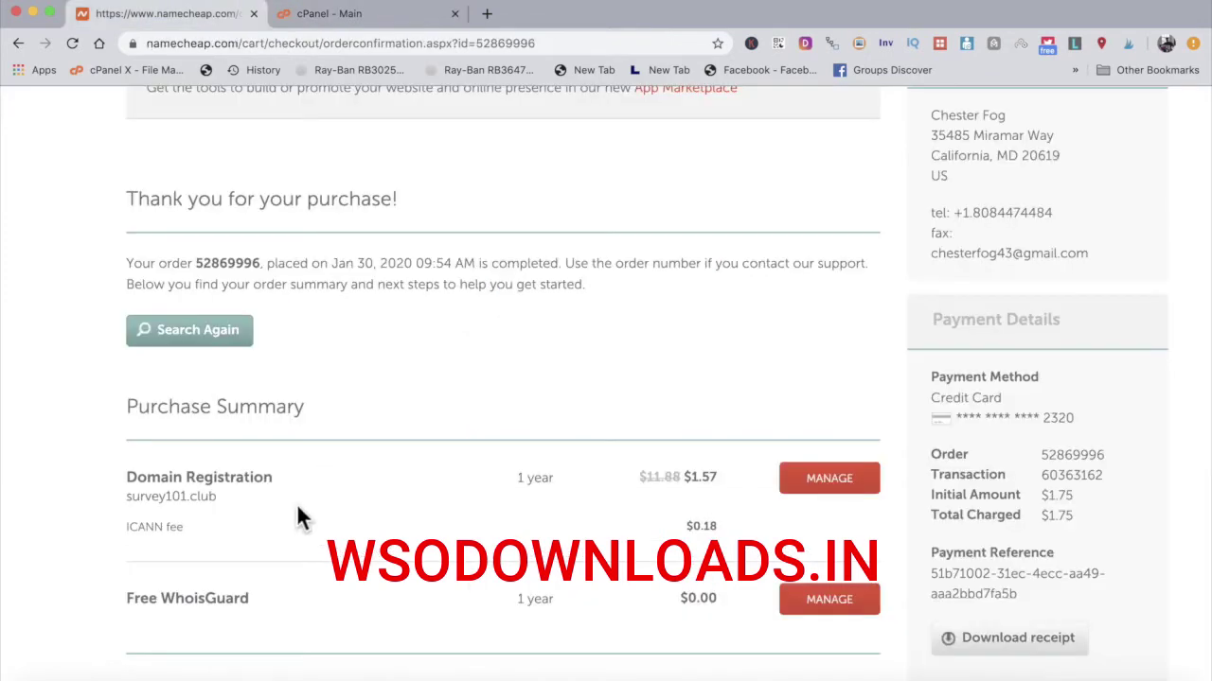
- Open survey101.club from the expiration-sorted domain list, copy its name, and return to cPanel
left_click(841, 505)
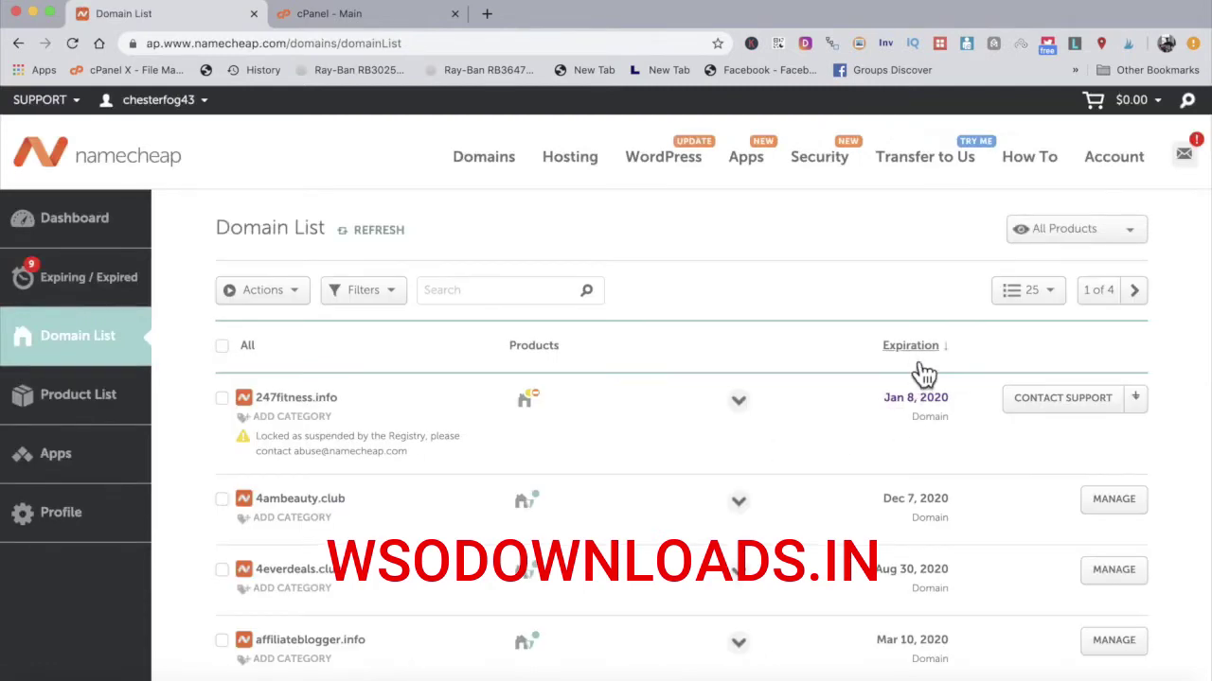
left_click(919, 363)
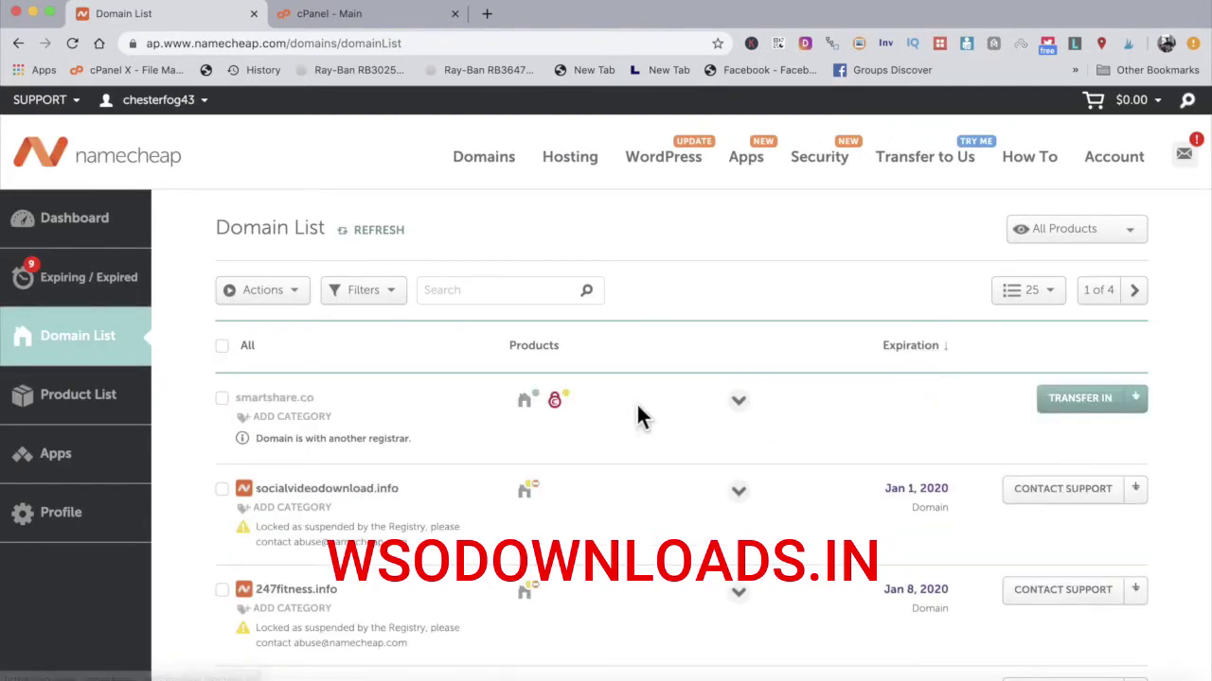
left_click(916, 362)
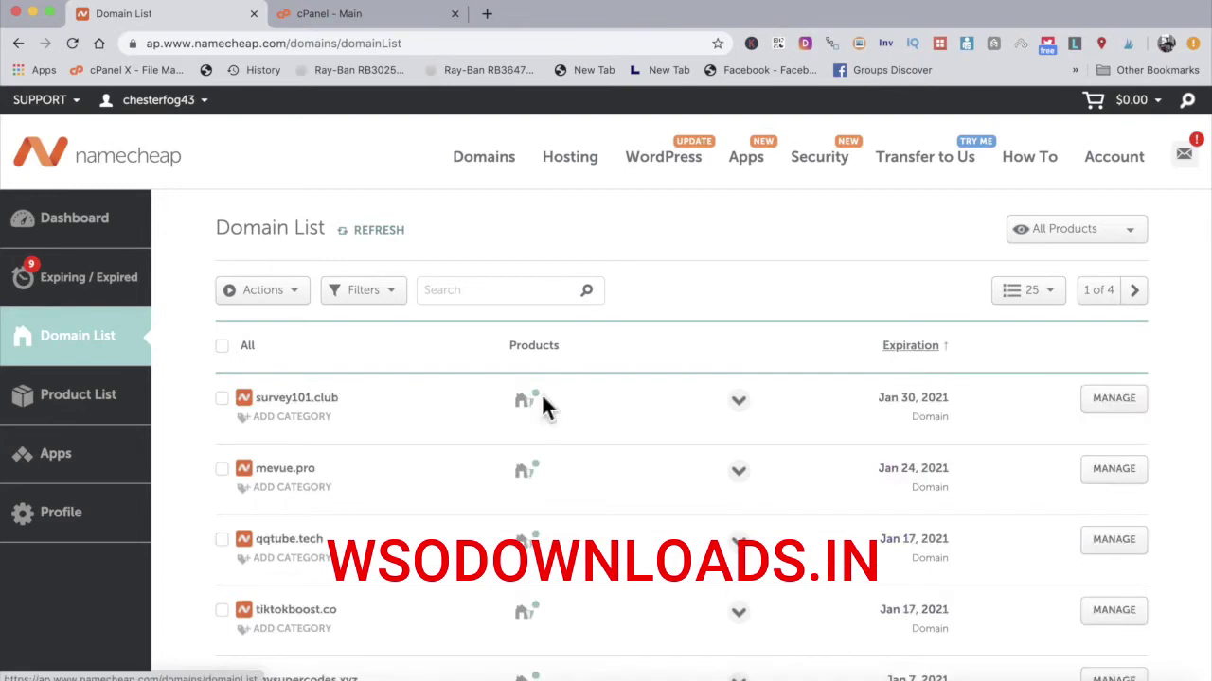
left_click(1126, 415)
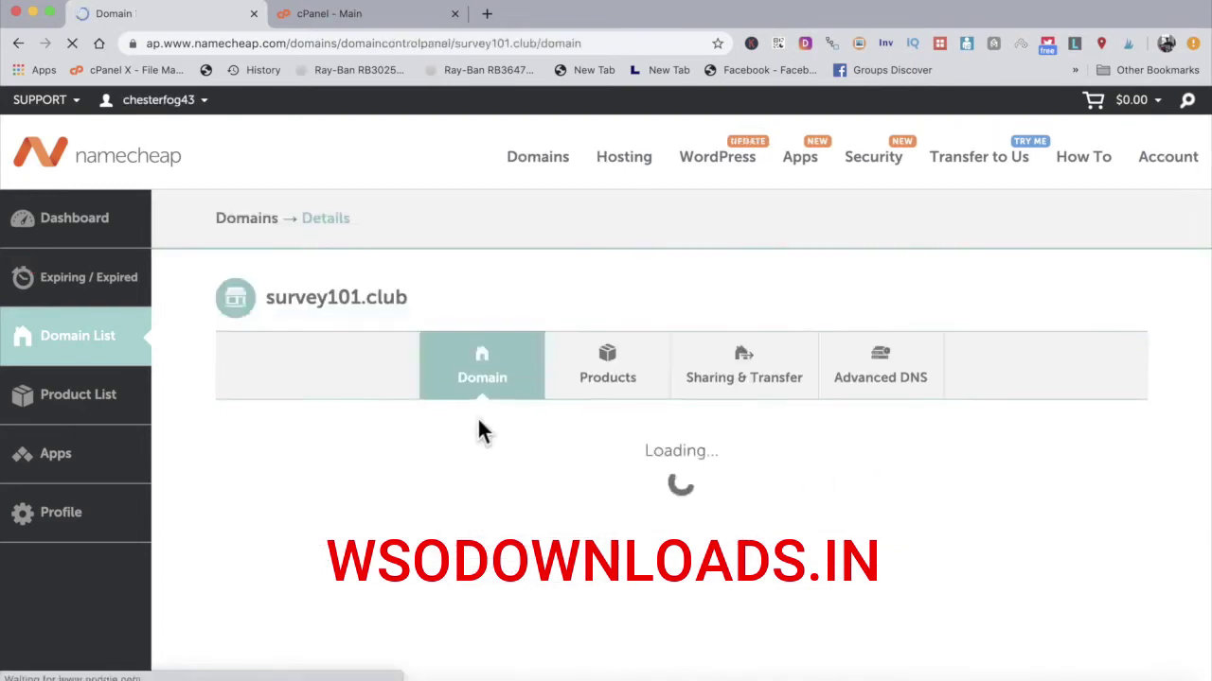
left_click_drag(376, 301, 269, 303)
key("ctrl+c")
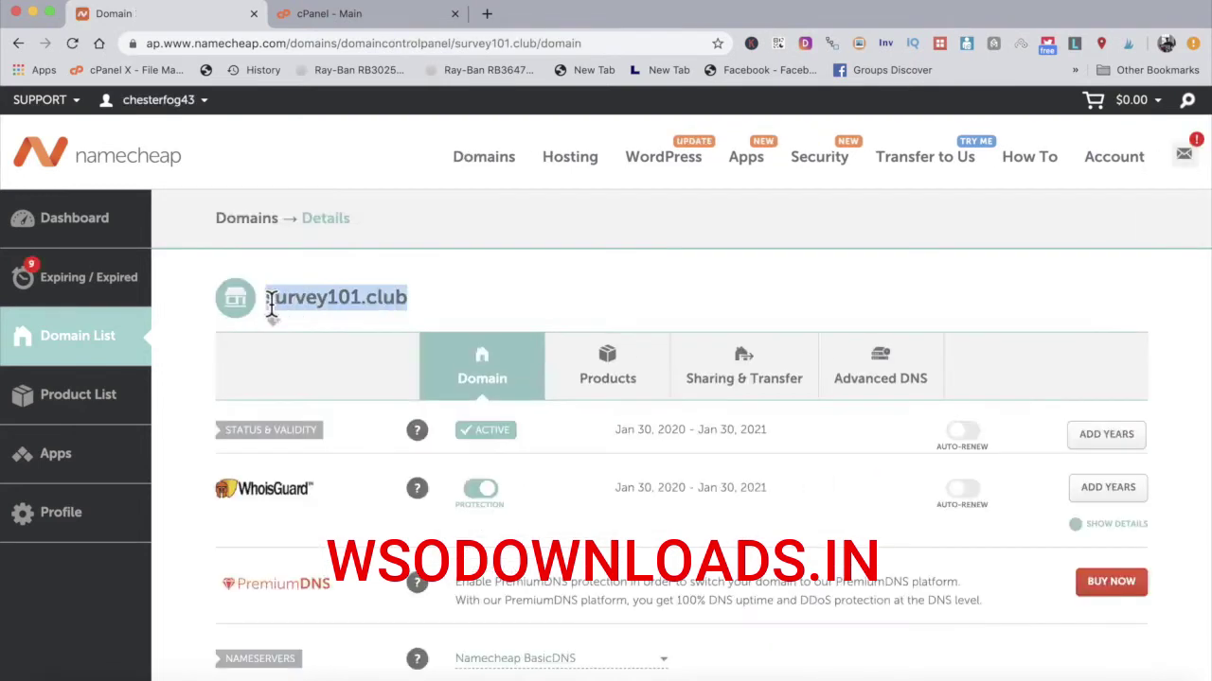
left_click(331, 15)
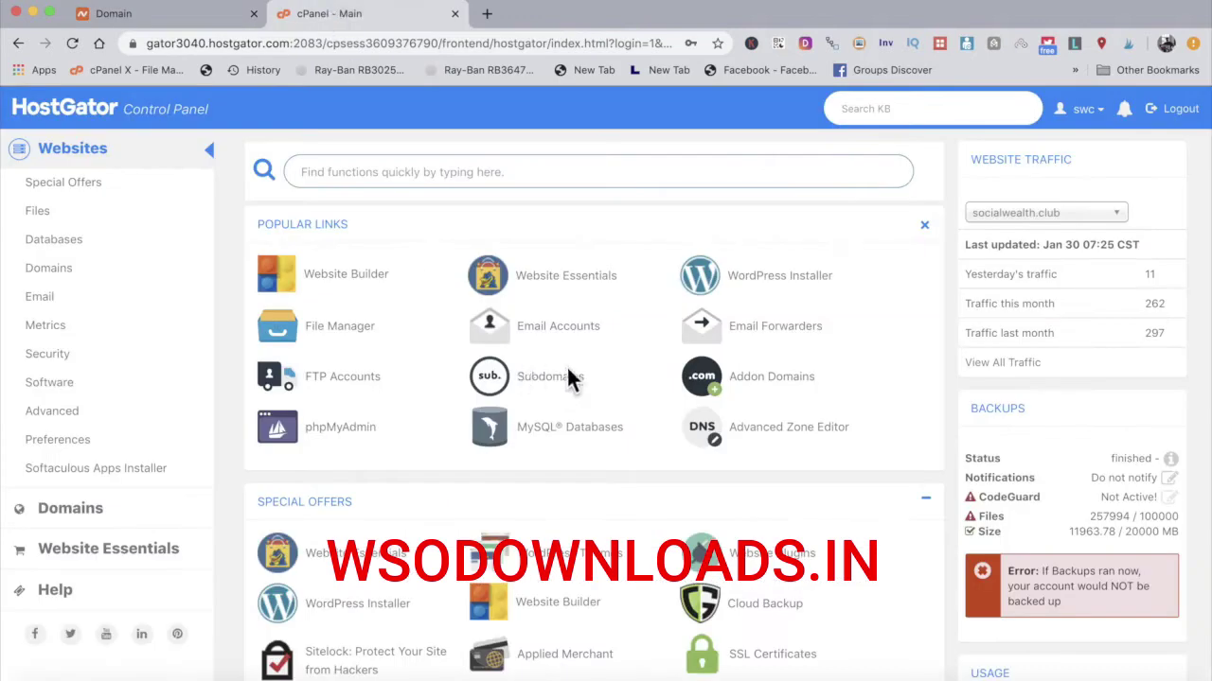
- Add survey101.club as an addon domain with auto-filled subdomain, then return to cPanel home
scroll(518, 440, "down", 2)
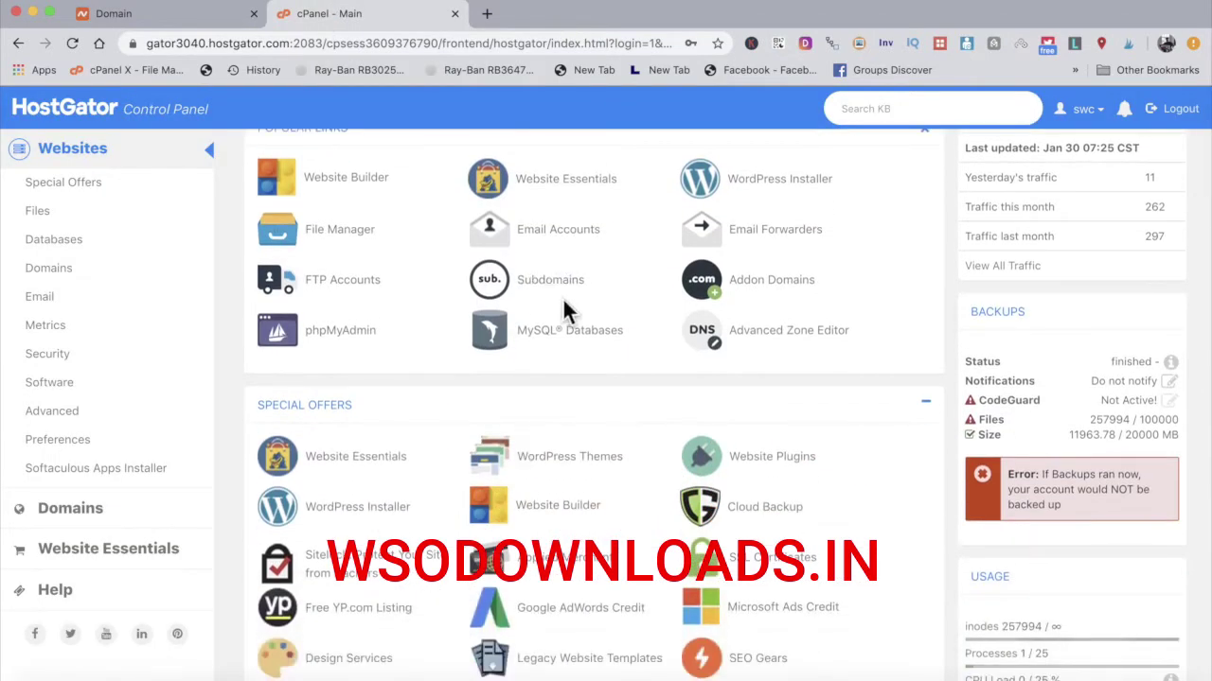
scroll(564, 303, "down", 10)
scroll(563, 311, "down", 3)
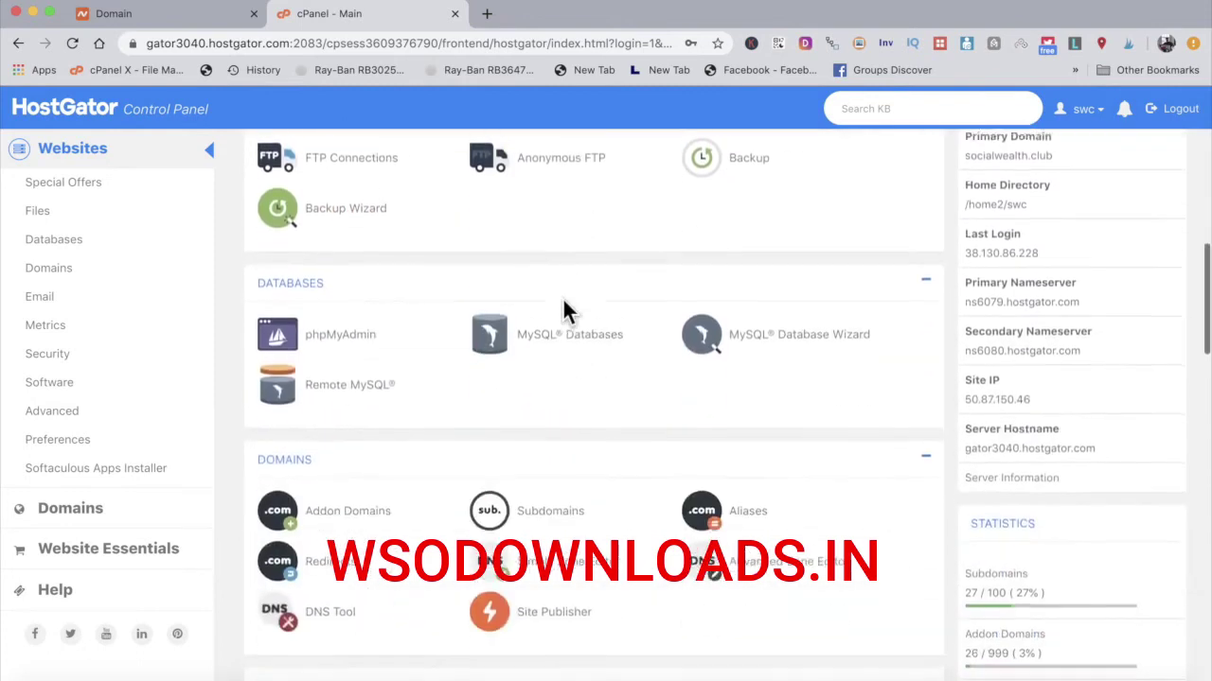
left_click(363, 501)
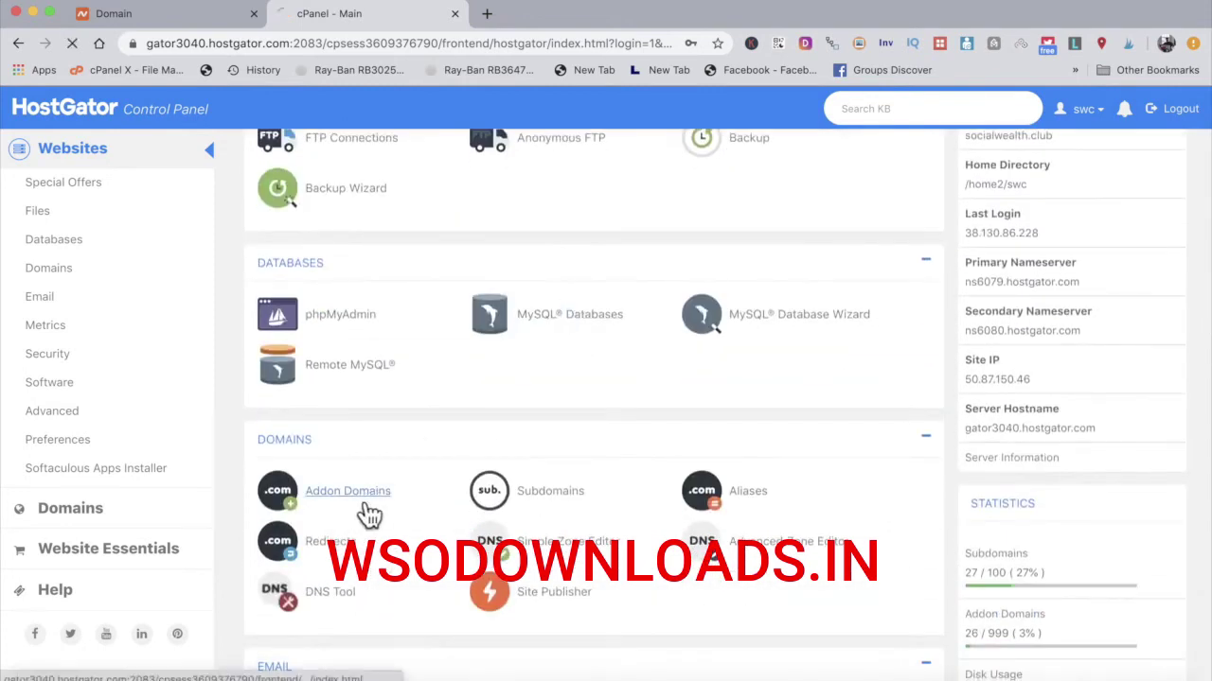
left_click(383, 385)
key("ctrl+v")
left_click(383, 449)
left_click(338, 617)
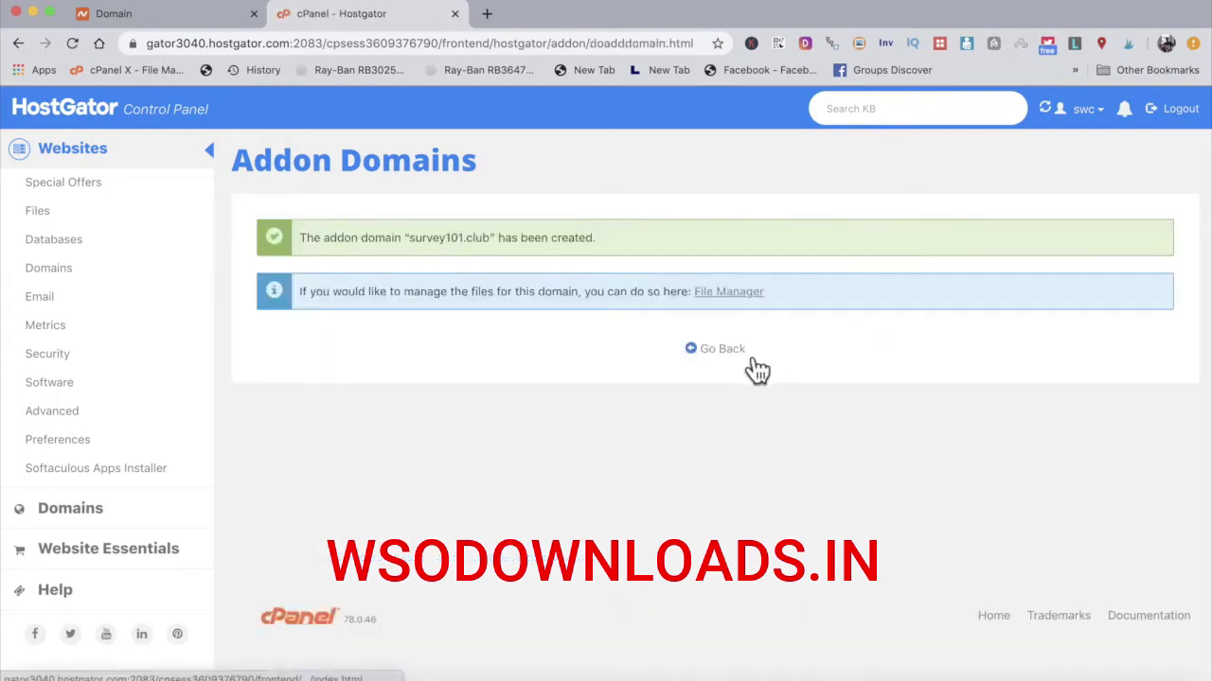
left_click(725, 350)
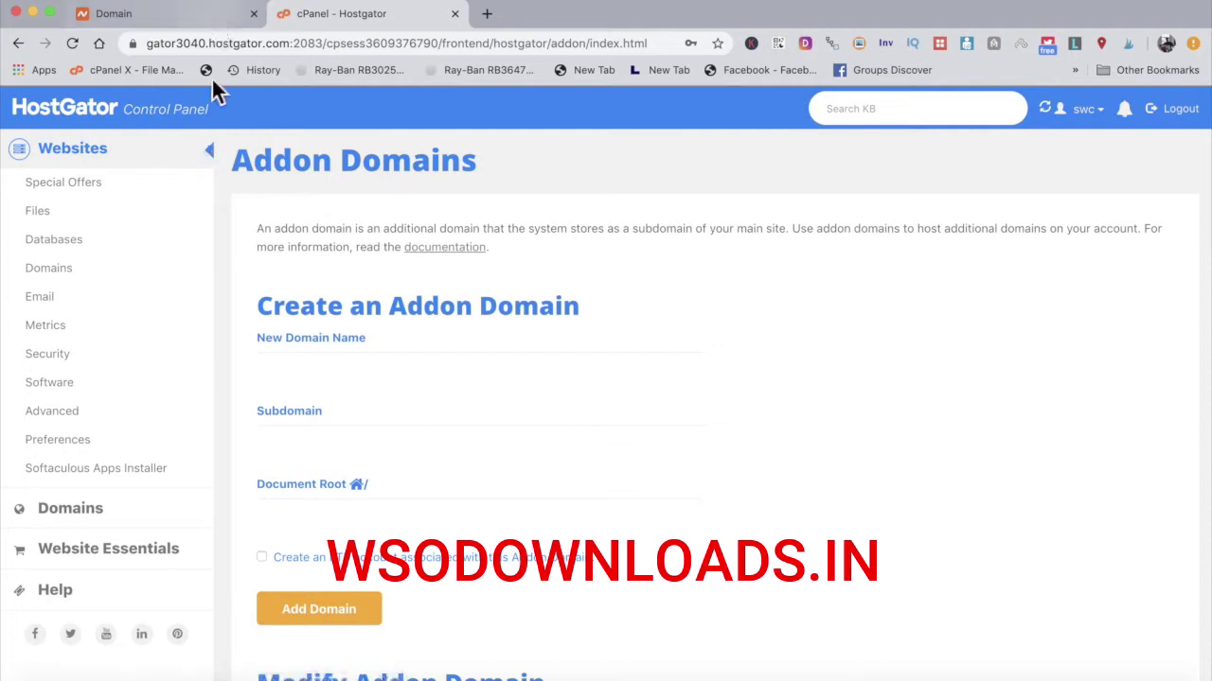
left_click(104, 119)
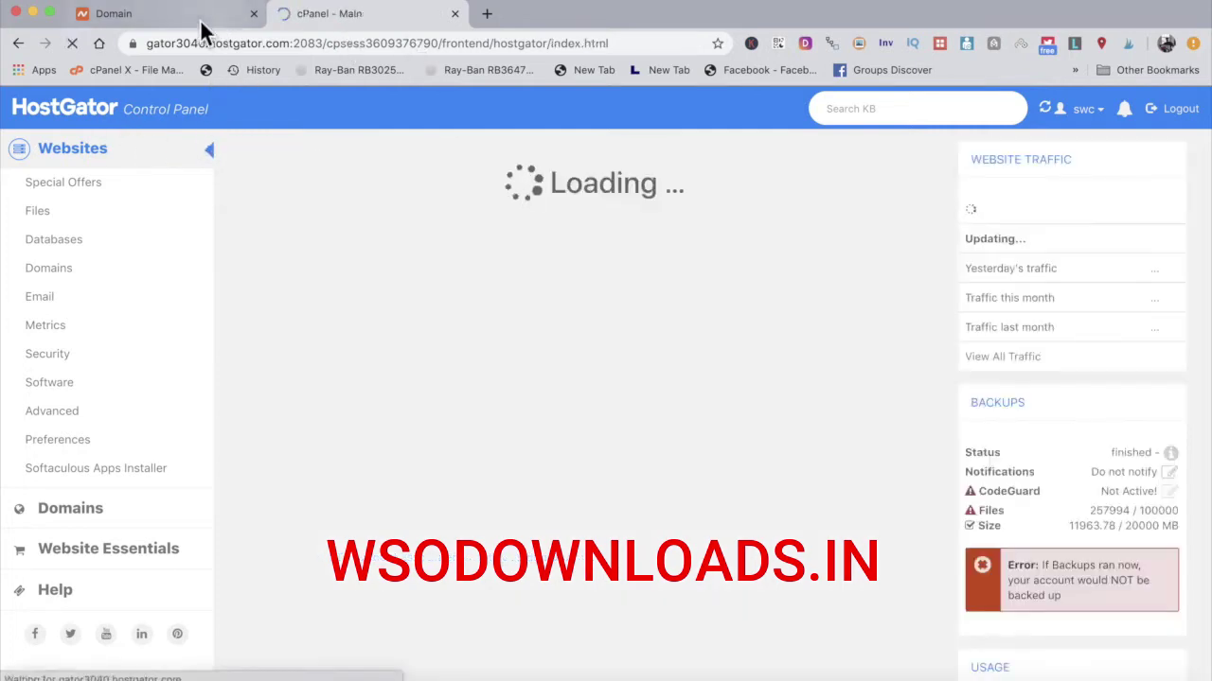
- Switch survey101.club's nameserver setting in Namecheap to Custom DNS
left_click(208, 21)
scroll(757, 433, "down", 5)
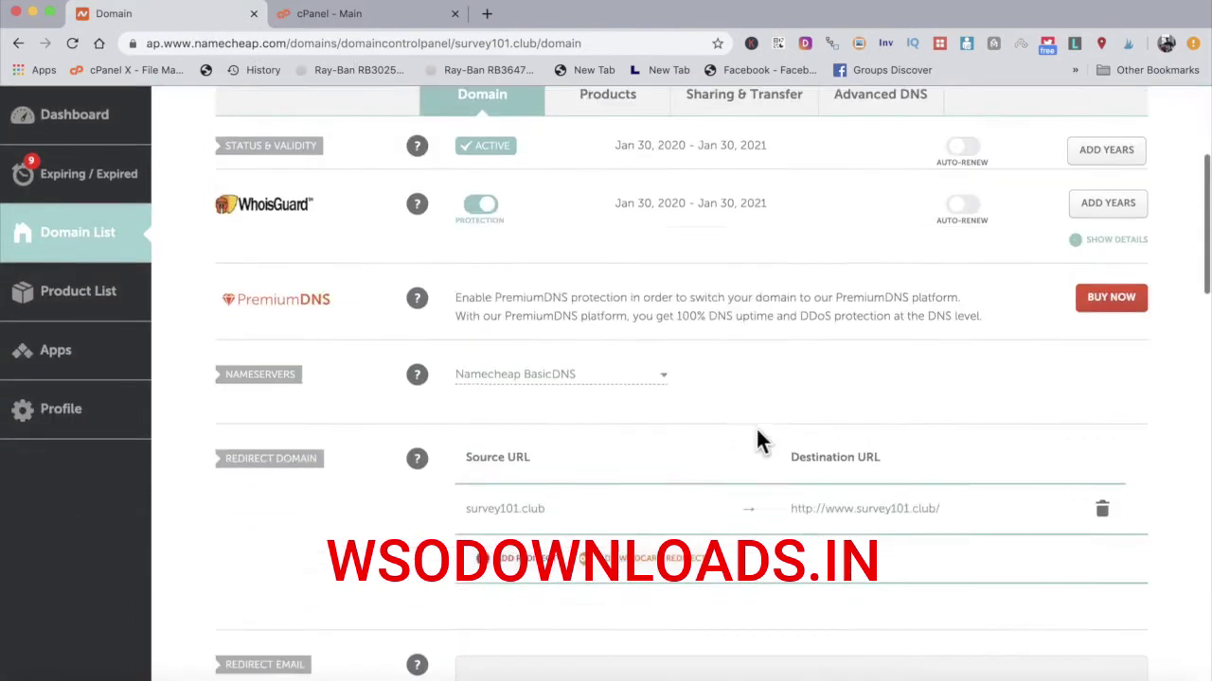
left_click(662, 347)
left_click(530, 435)
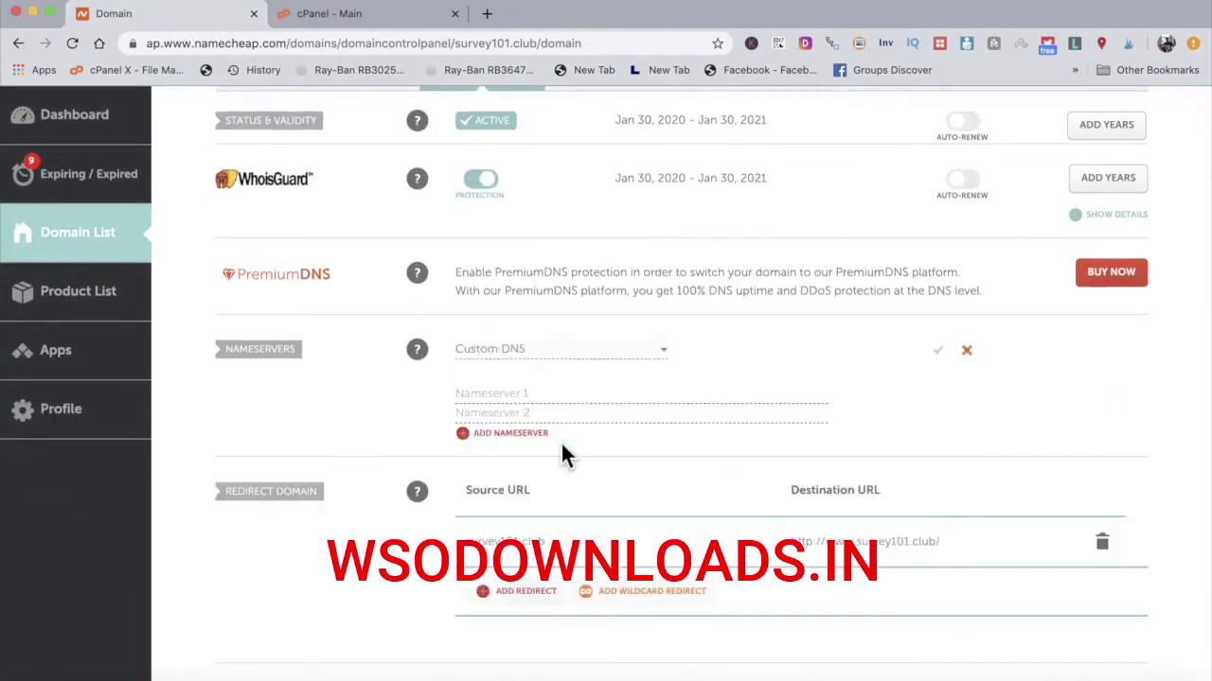
- Copy ns6079.hostgator.com from cPanel into Nameserver 1
left_click(331, 13)
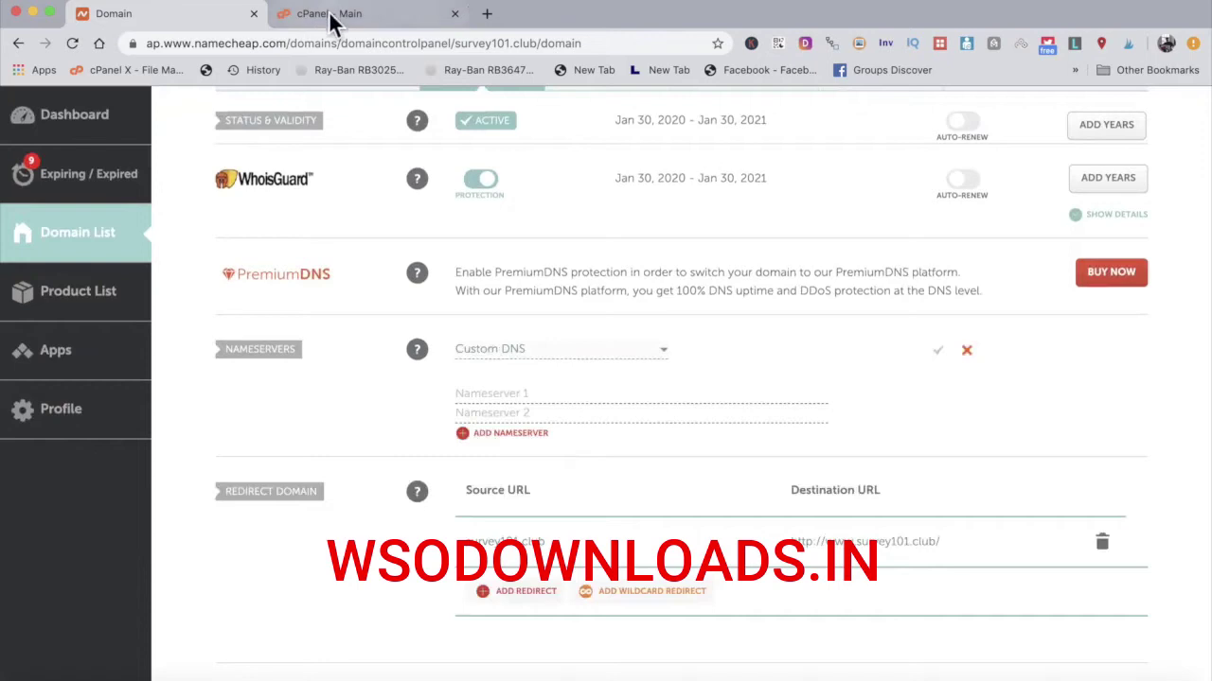
scroll(962, 450, "down", 10)
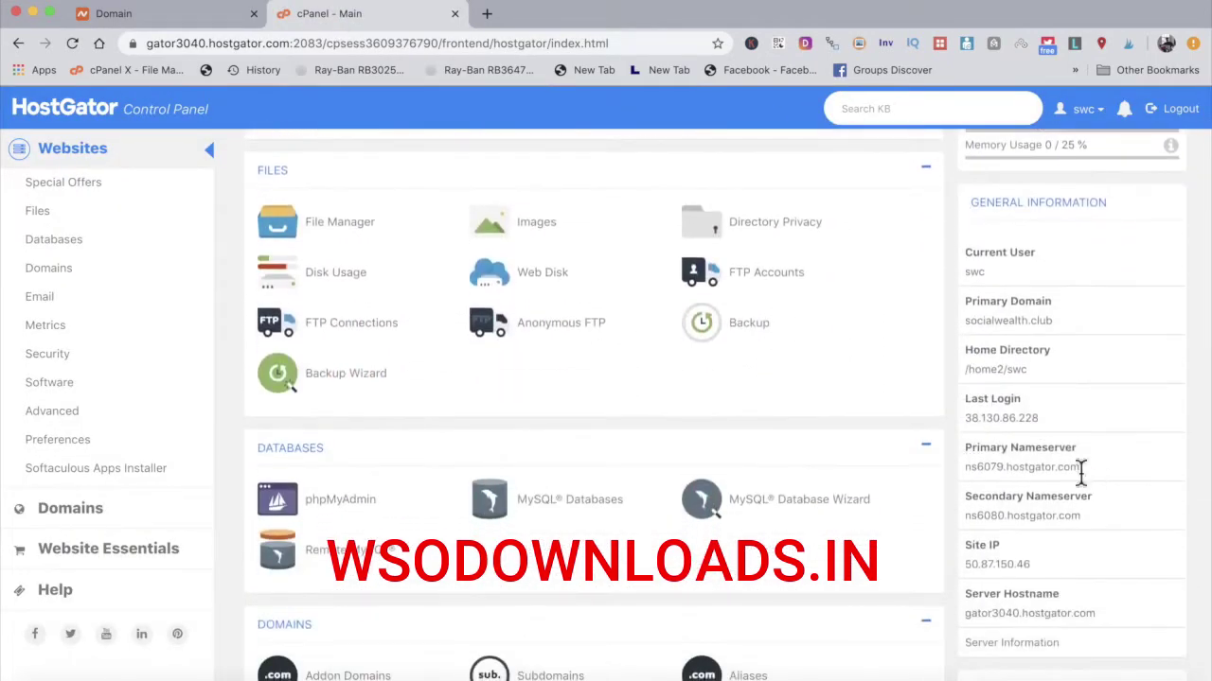
left_click_drag(1080, 468, 967, 477)
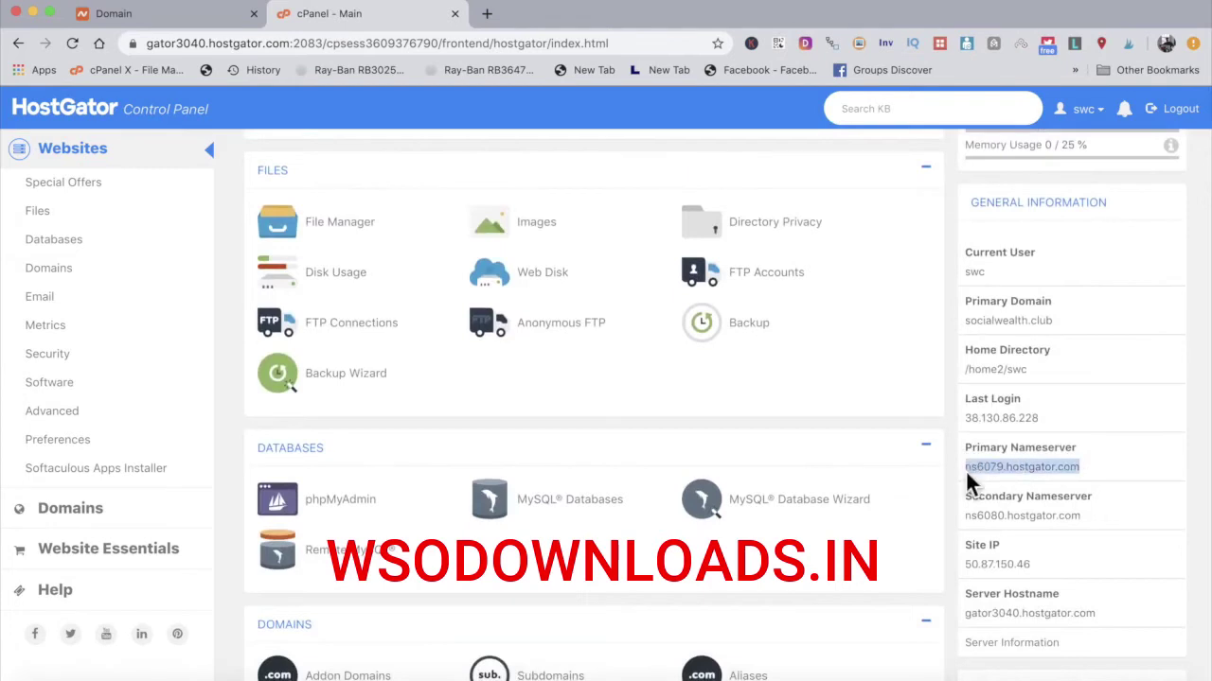
left_click(190, 13)
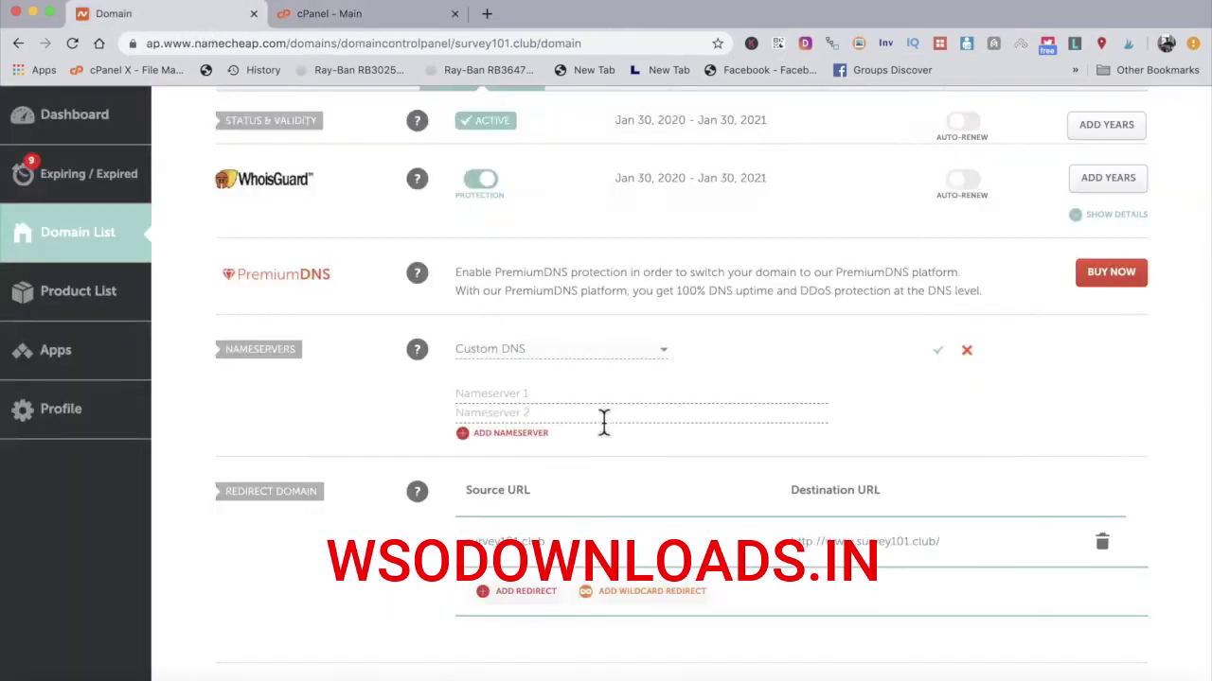
type("ns6079.hostgator.com")
- Paste ns6080.hostgator.com into Nameserver 2 and save the custom DNS settings
left_click(372, 13)
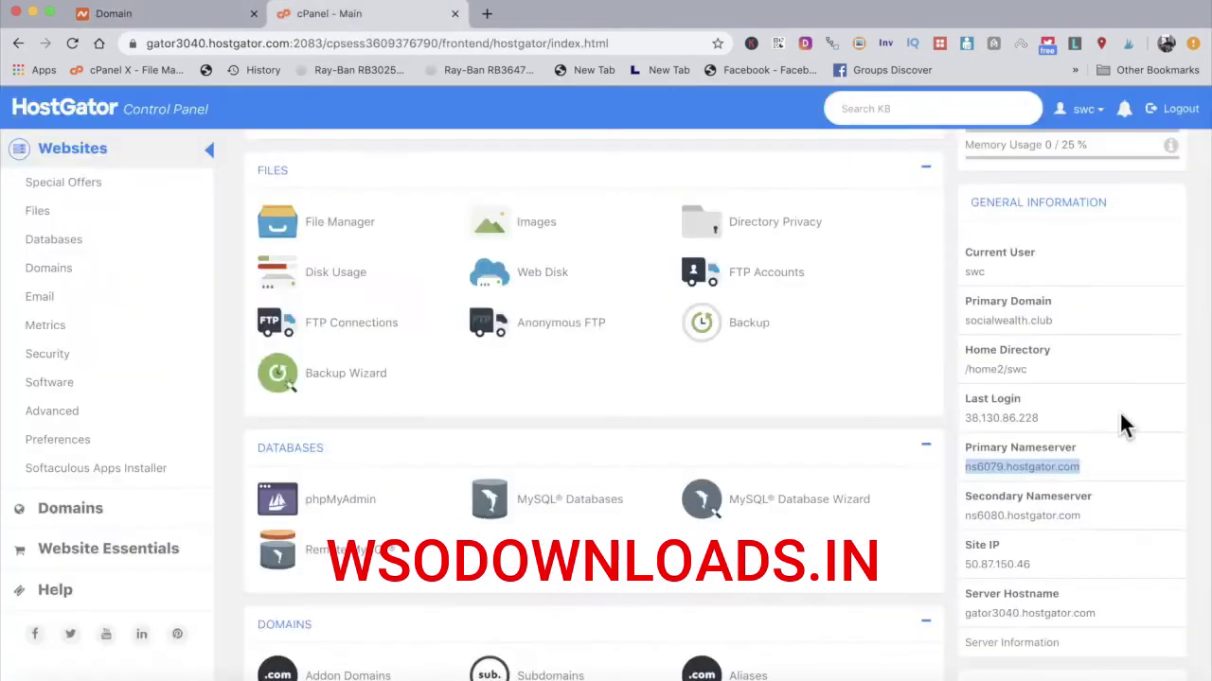
left_click_drag(1082, 517, 970, 535)
key("ctrl+c")
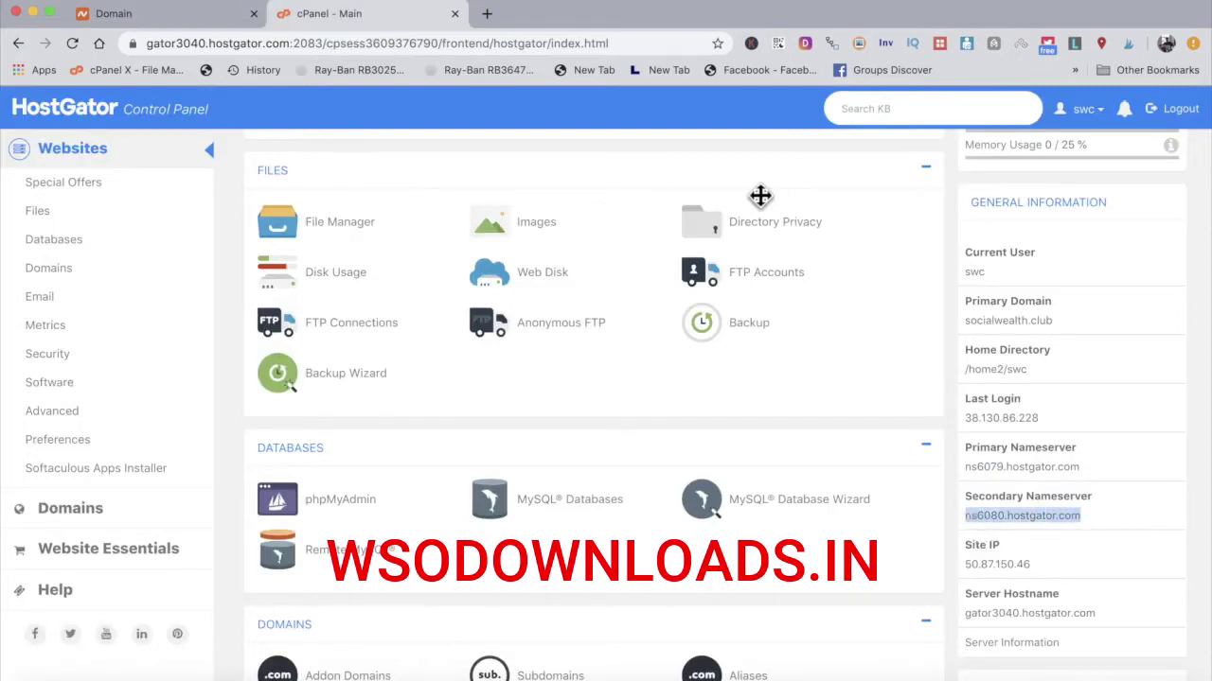
left_click(188, 23)
left_click(574, 414)
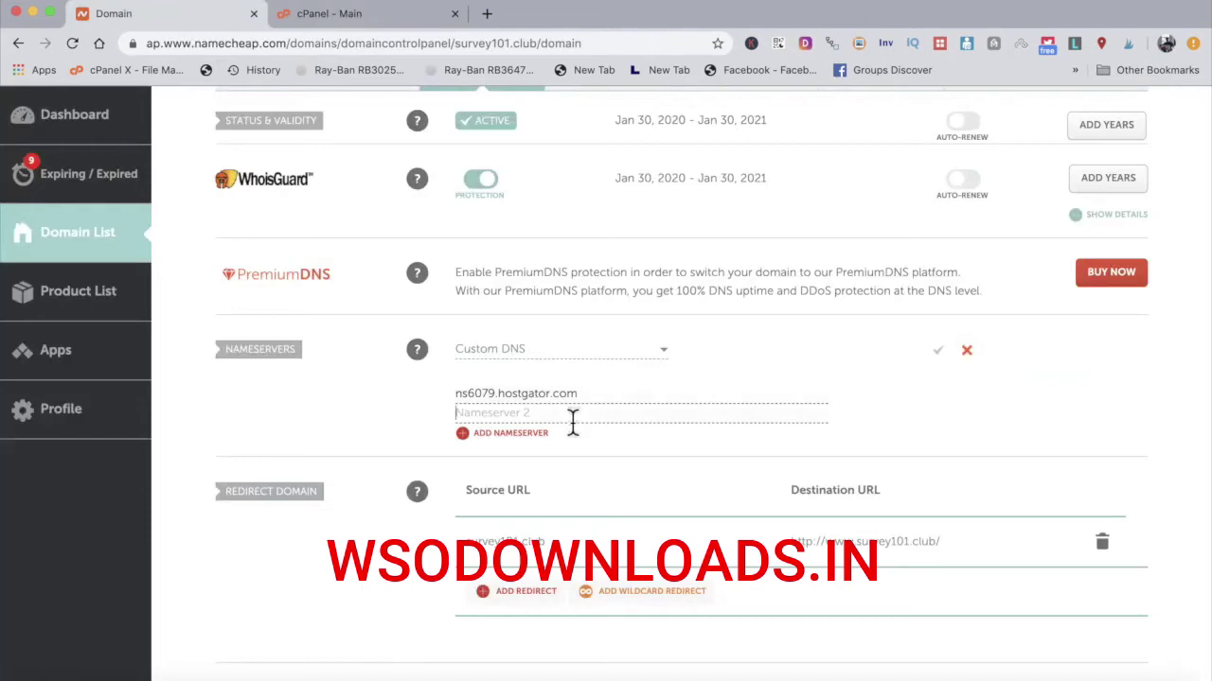
key("ctrl+v")
left_click(939, 354)
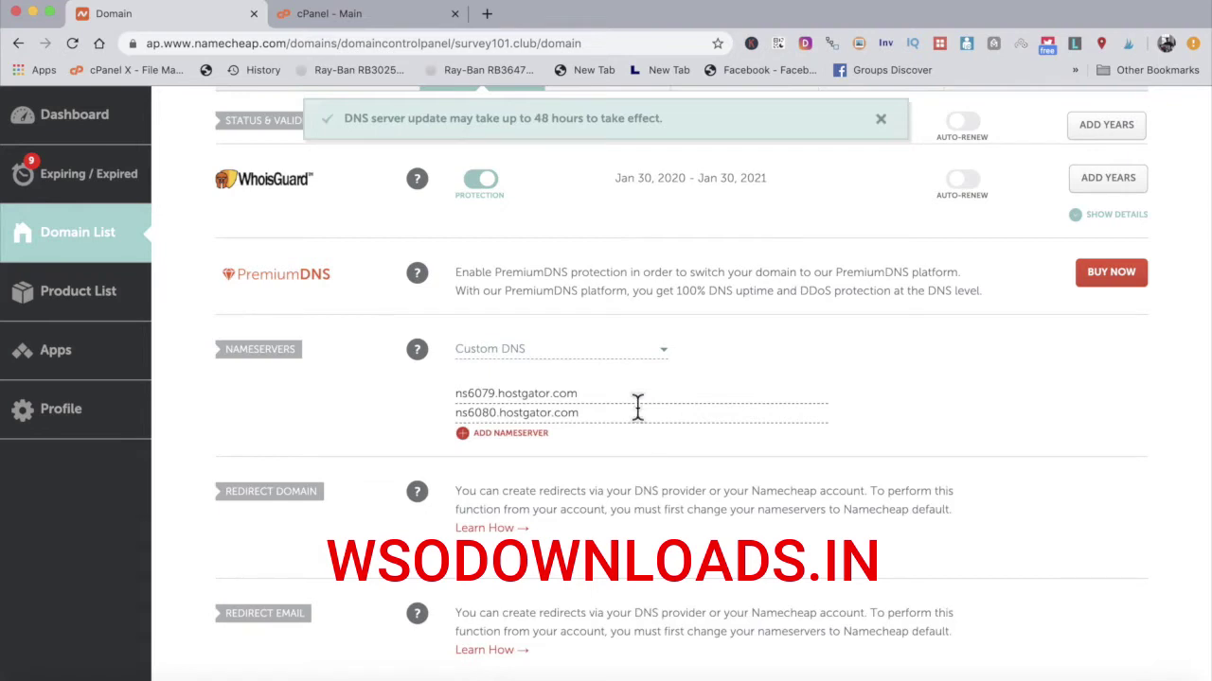
left_click(349, 27)
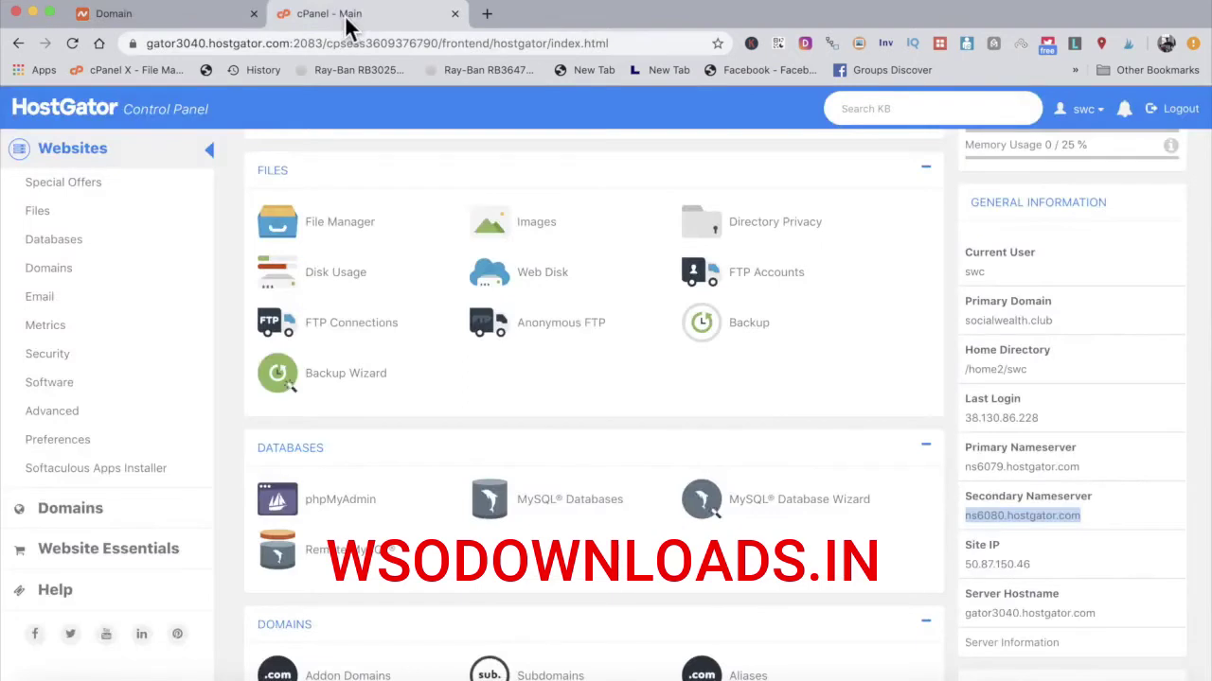
scroll(431, 249, "up", 3)
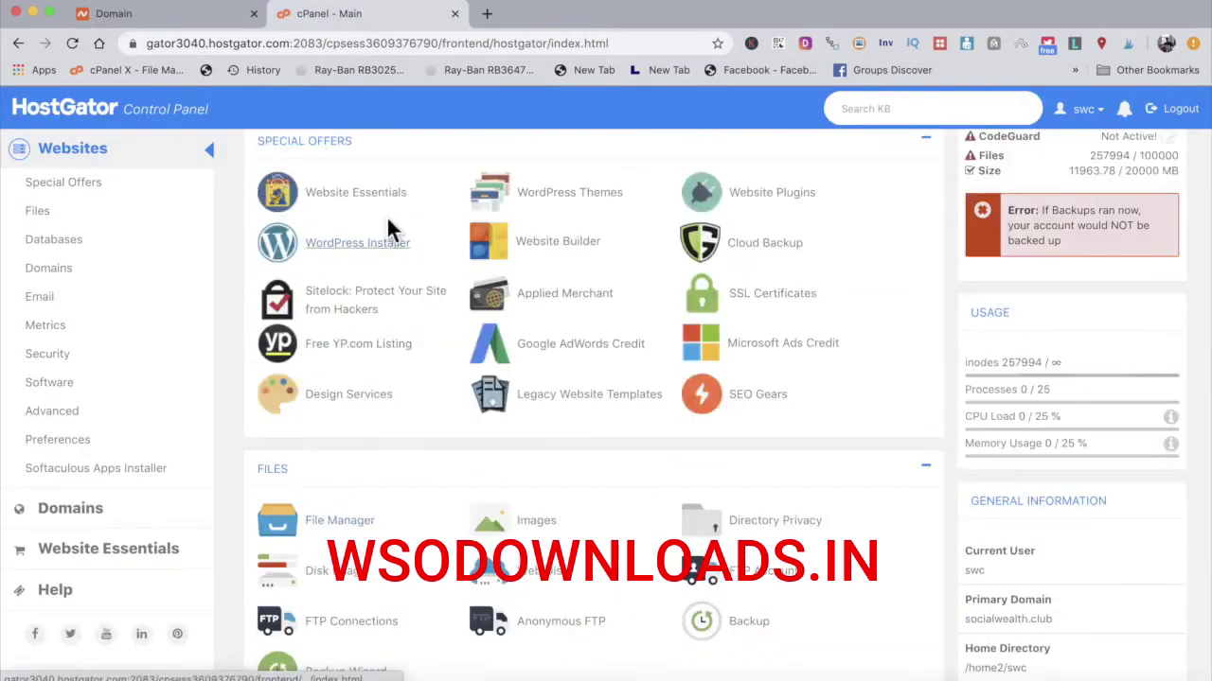
left_click(214, 19)
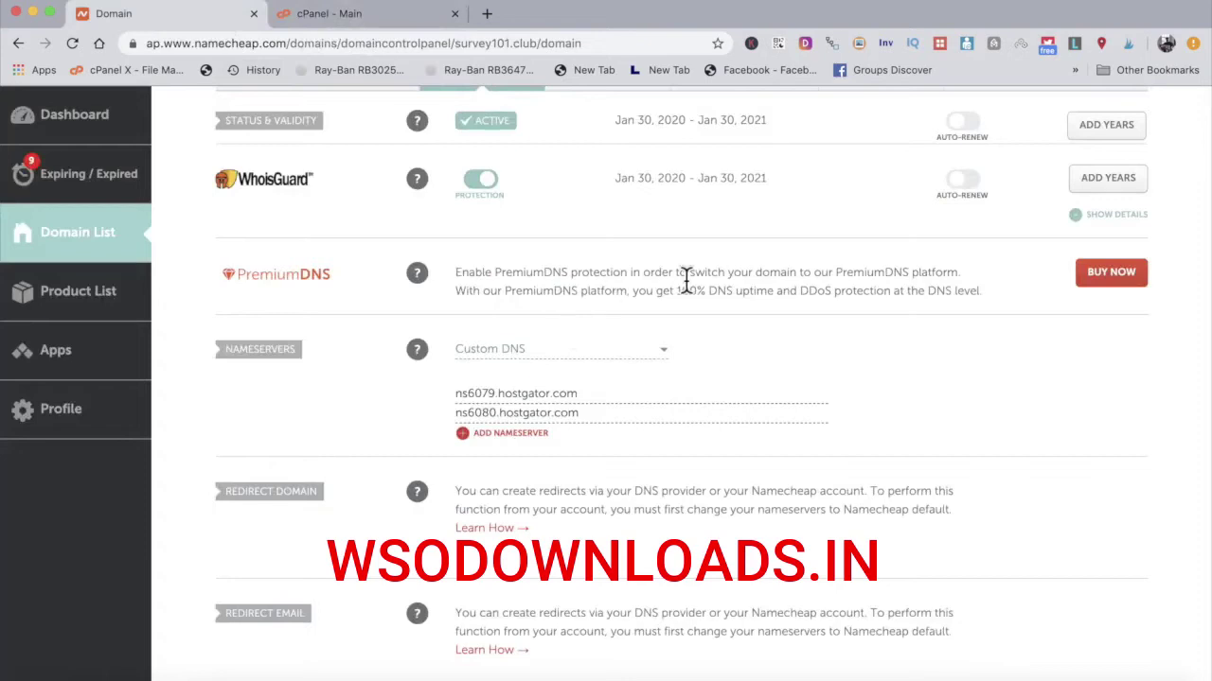
- Launch the WordPress Installer and choose survey101.club as the install domain
left_click(388, 27)
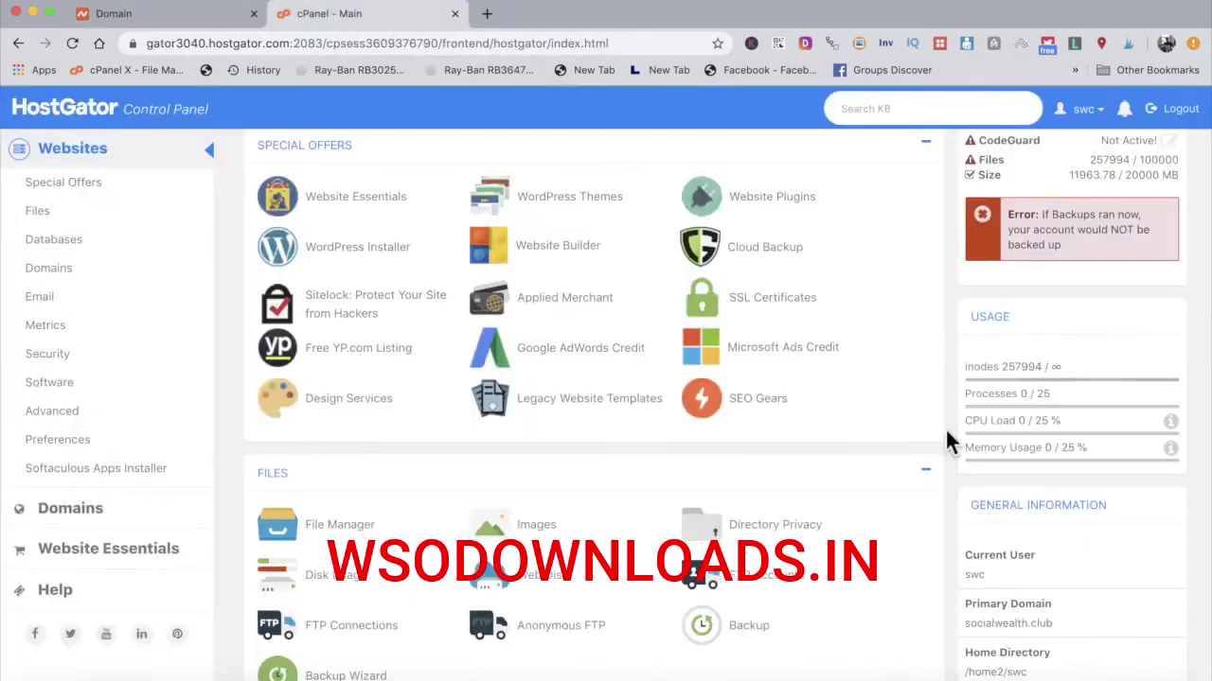
left_click(362, 257)
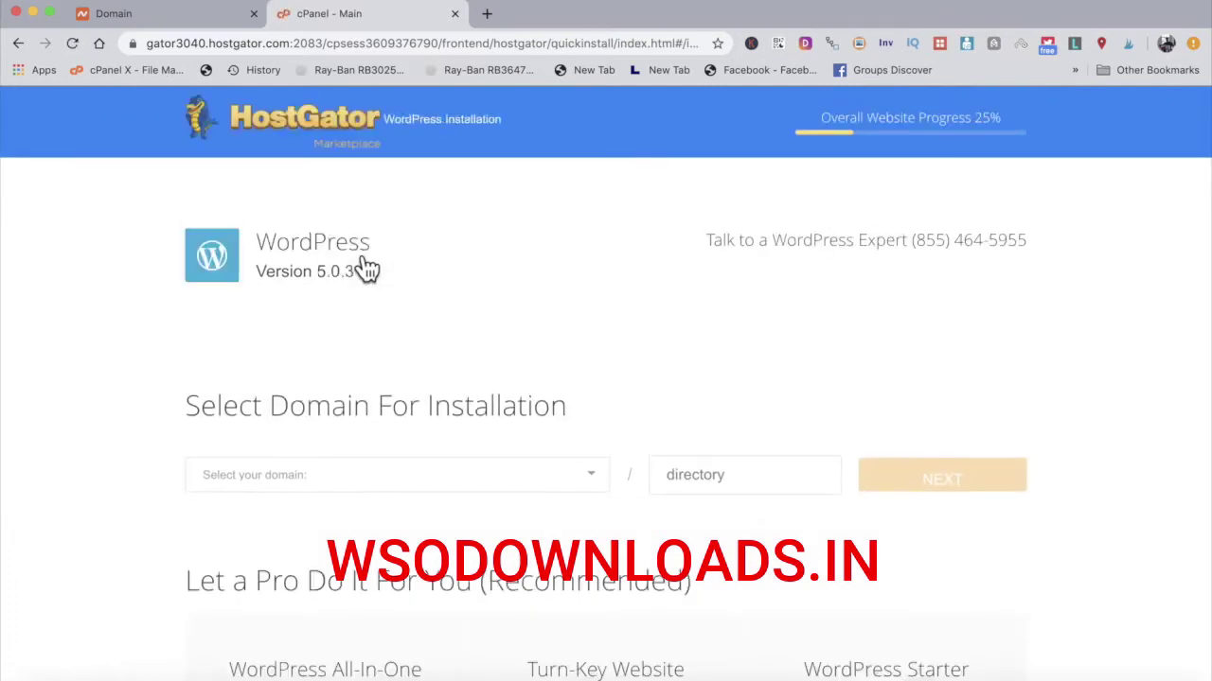
left_click(401, 491)
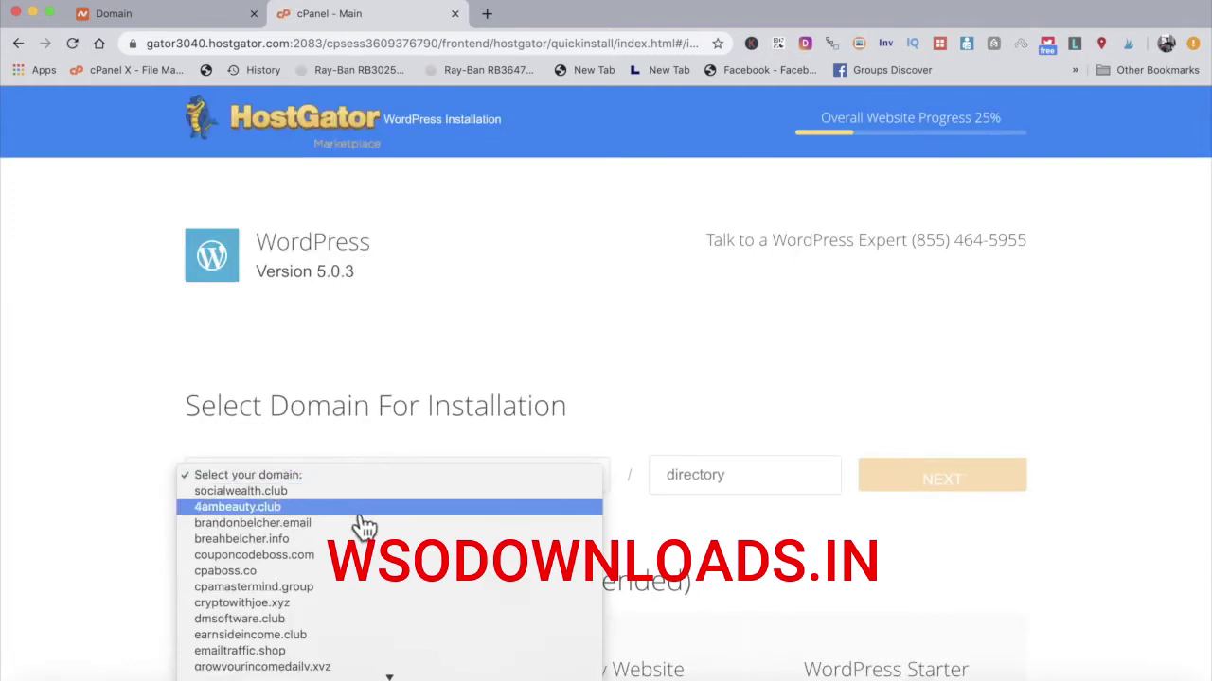
scroll(374, 620, "down", 10)
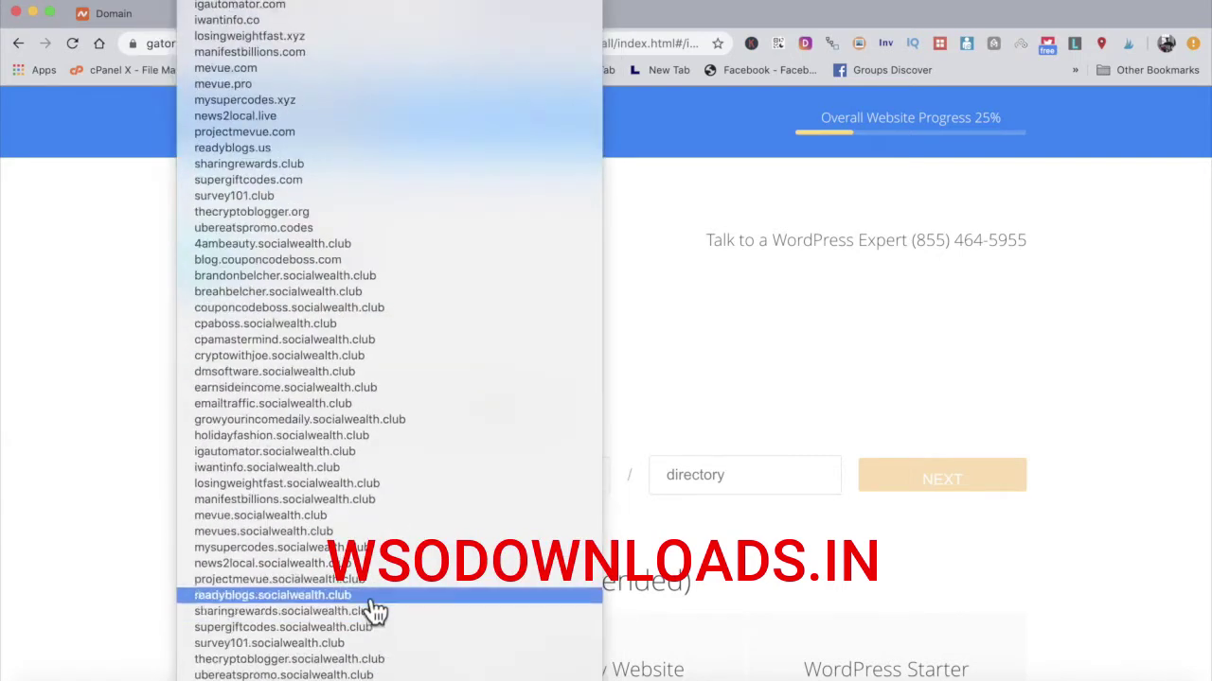
left_click(290, 201)
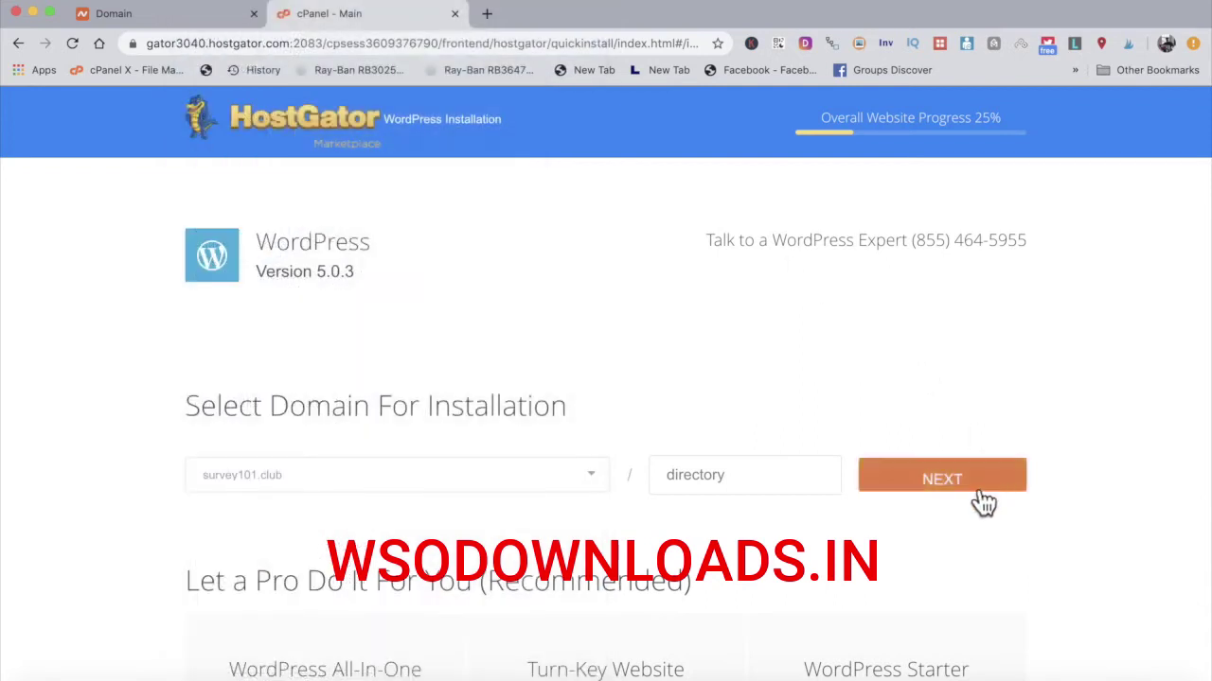
left_click(985, 502)
- Enter blog title 'Survey 101', admin user 'admin', and the owner's first and last name
left_click(259, 473)
type("Survye")
key("BackSpace")
key("BackSpace")
key("BackSpace")
type("ey 101")
left_click(454, 471)
type("admin")
key("Tab")
- Fill in the owner's admin email, accept the Terms of Service, and start the installation
key("Tab")
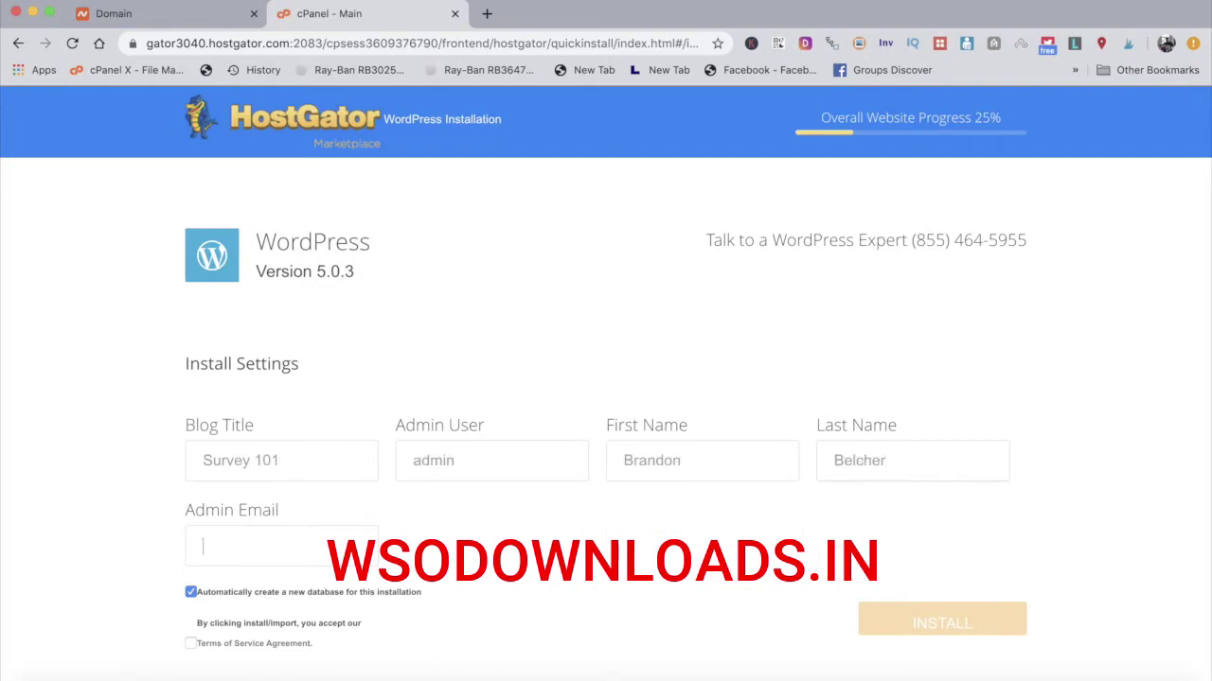
type("unl")
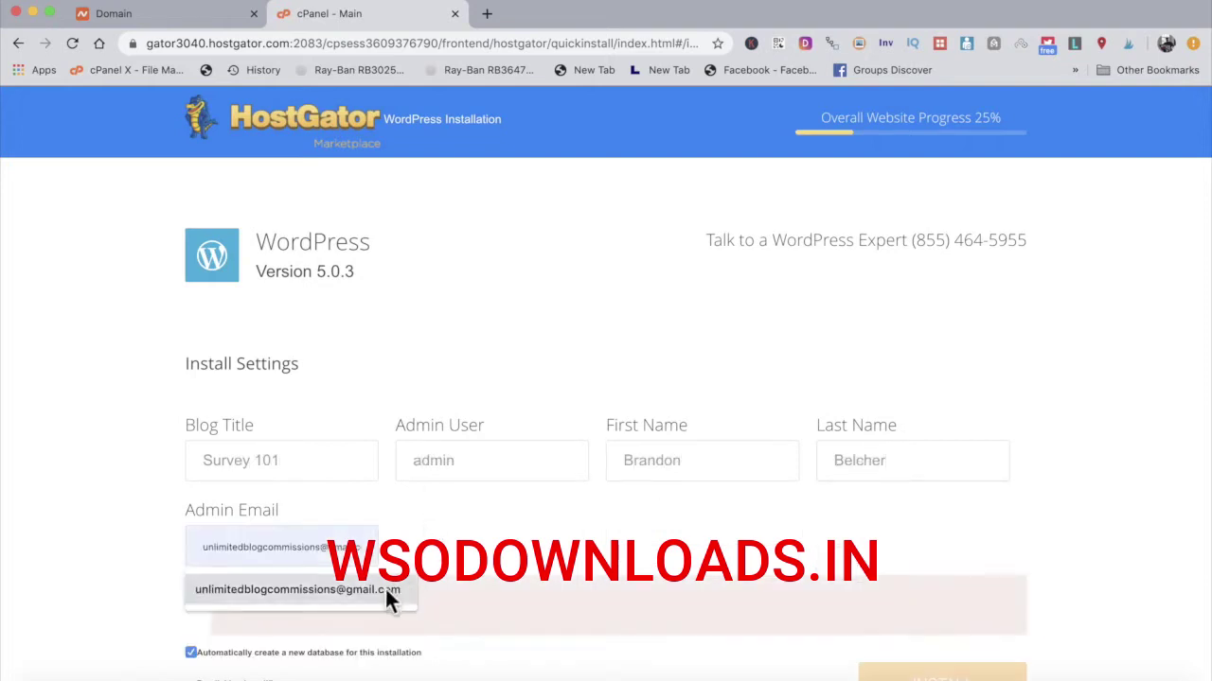
left_click(388, 591)
left_click_drag(297, 547, 594, 568)
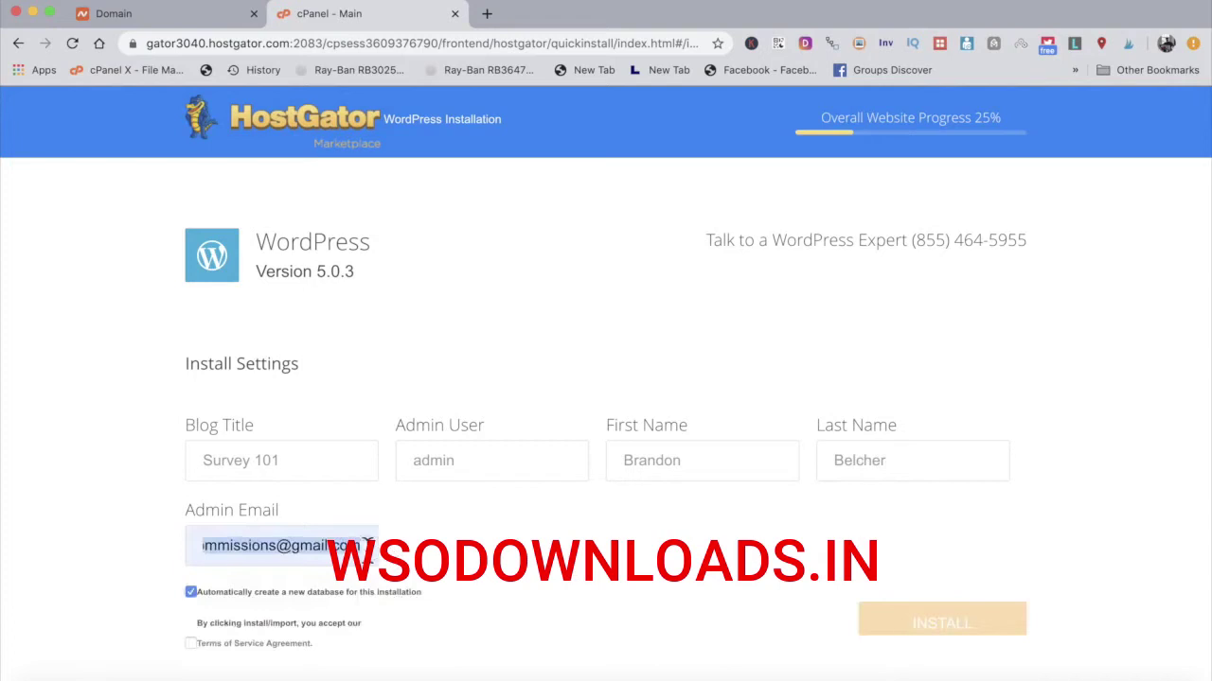
left_click(594, 568)
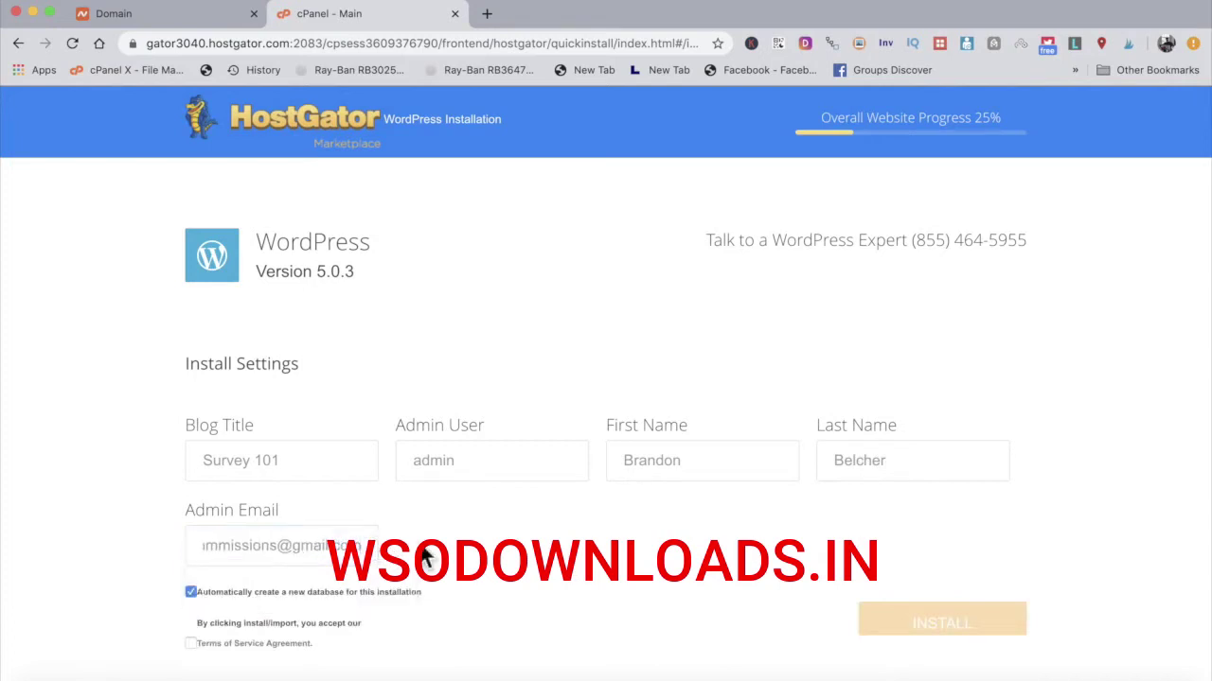
double_click(254, 559)
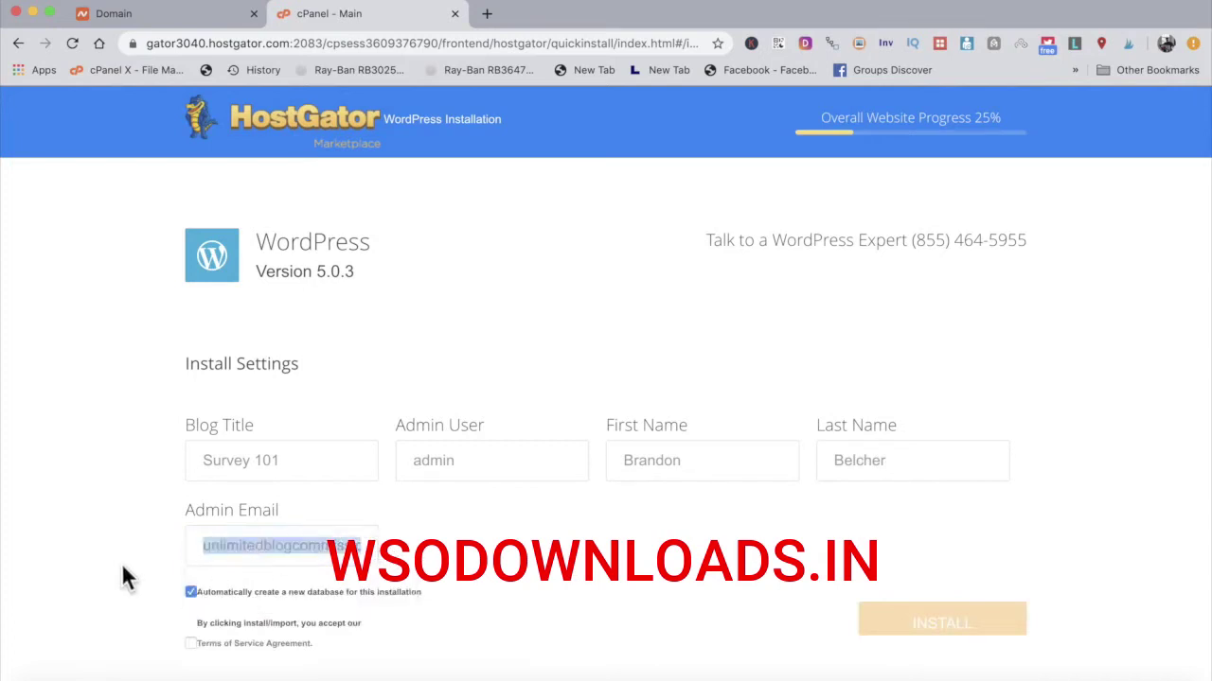
left_click(191, 644)
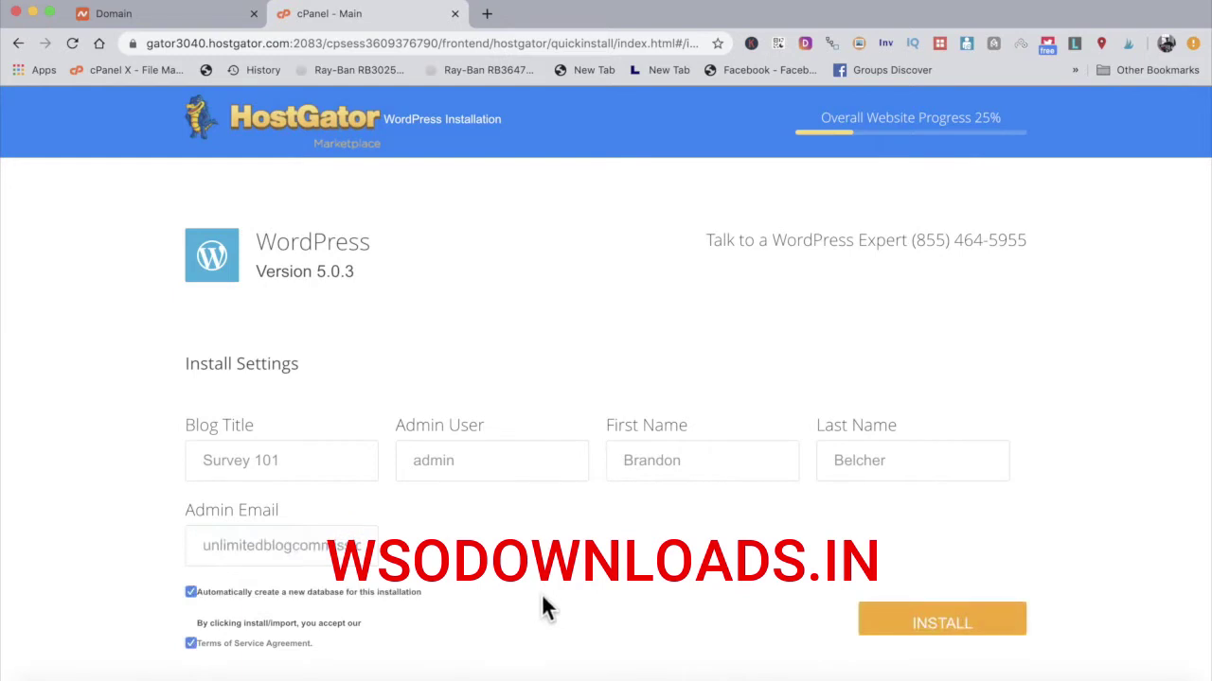
scroll(799, 578, "down", 1)
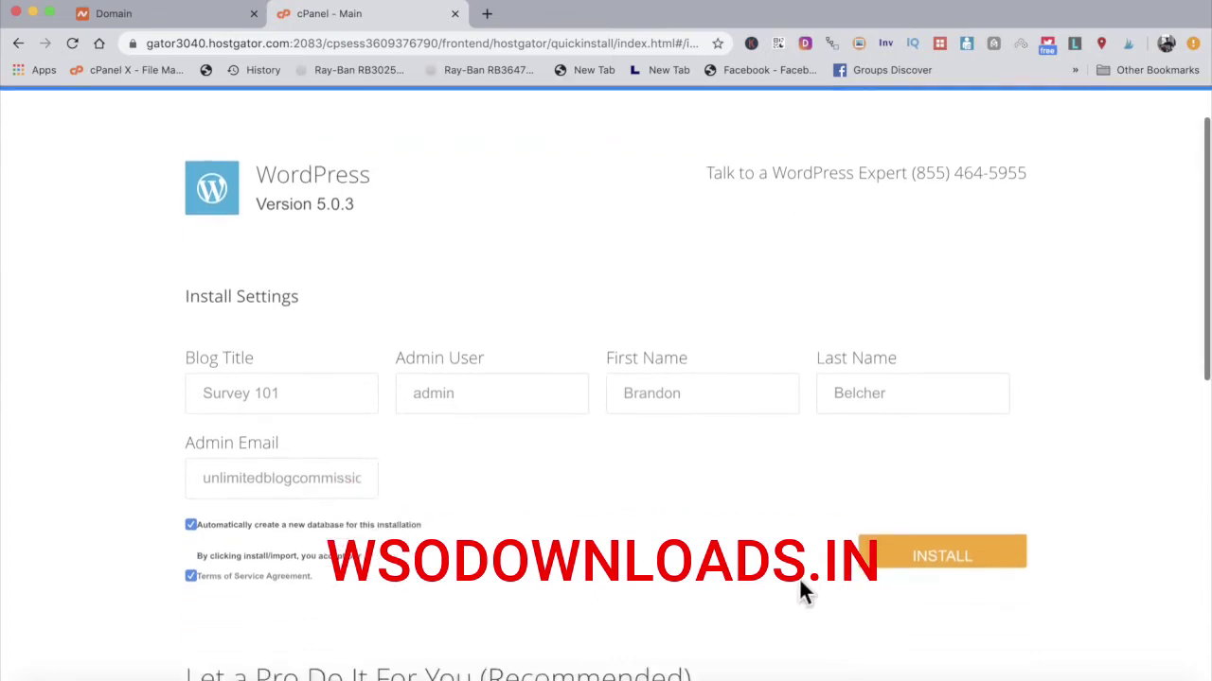
left_click(951, 556)
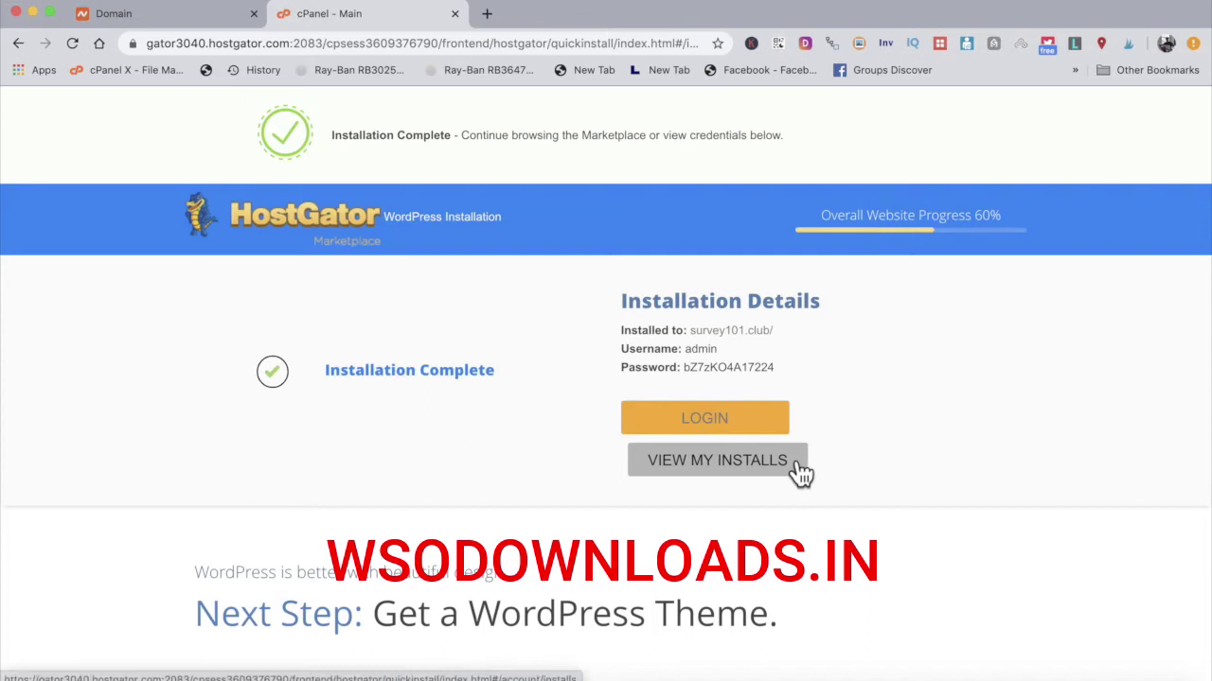
- Copy the generated admin password from Installation Details and open the site's login page
left_click_drag(795, 361, 617, 335)
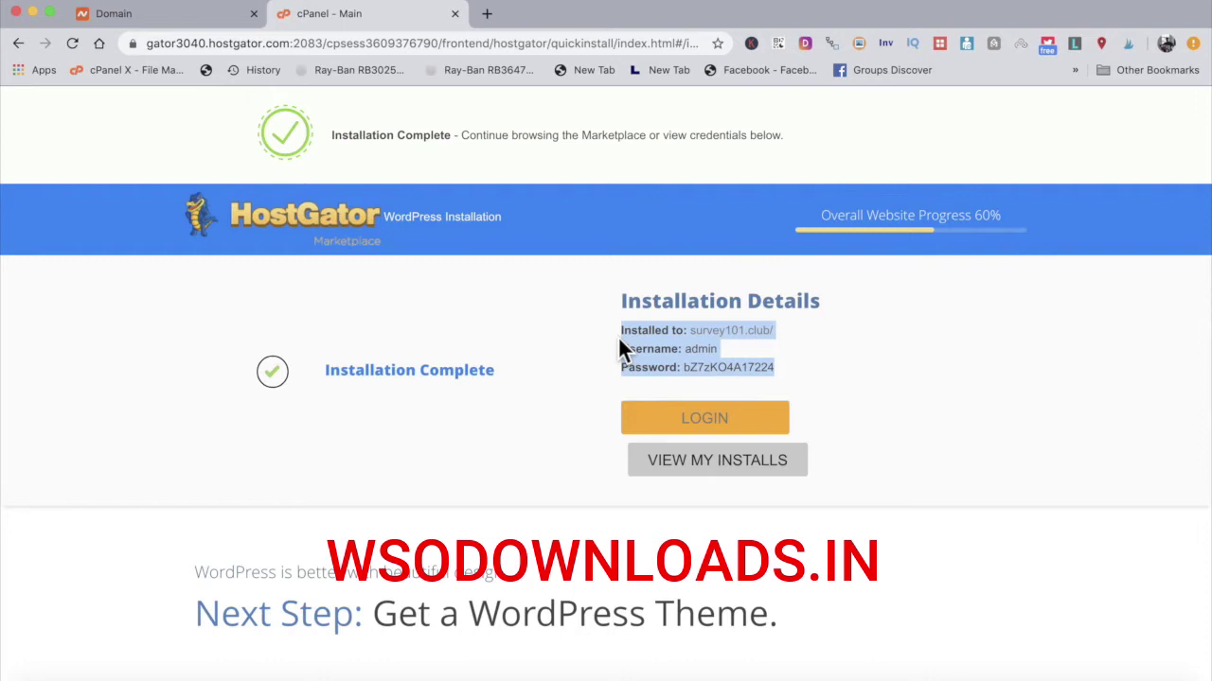
key("super+Tab")
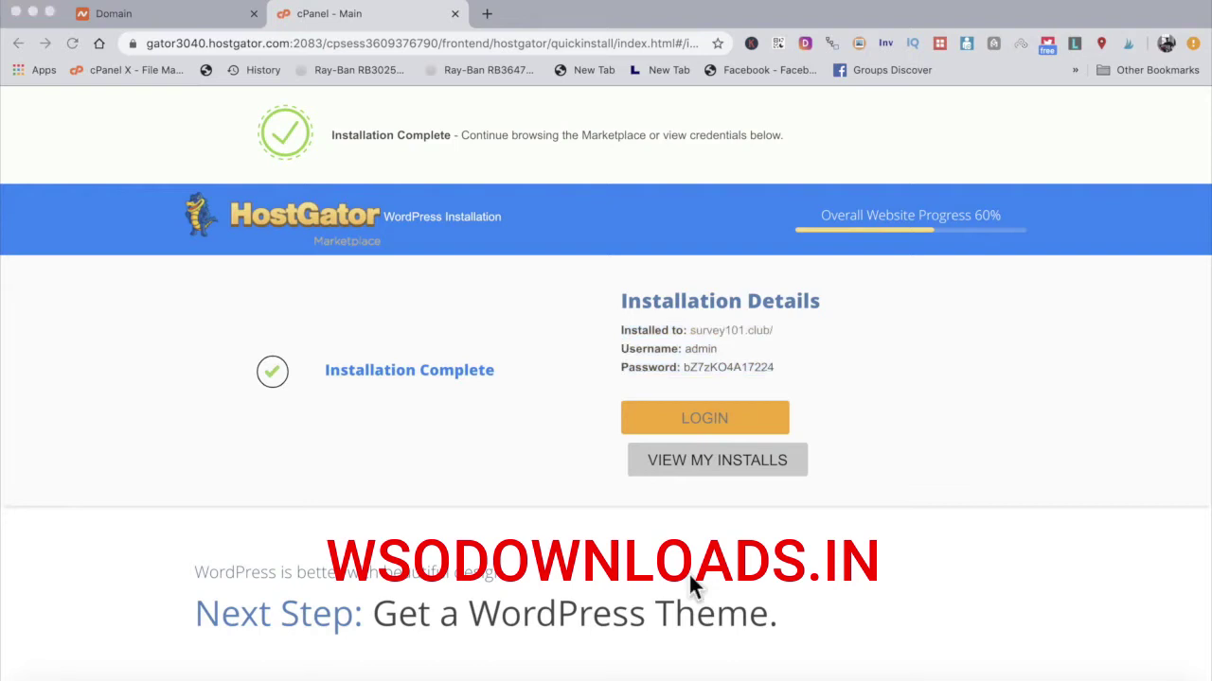
left_click_drag(785, 367, 687, 374)
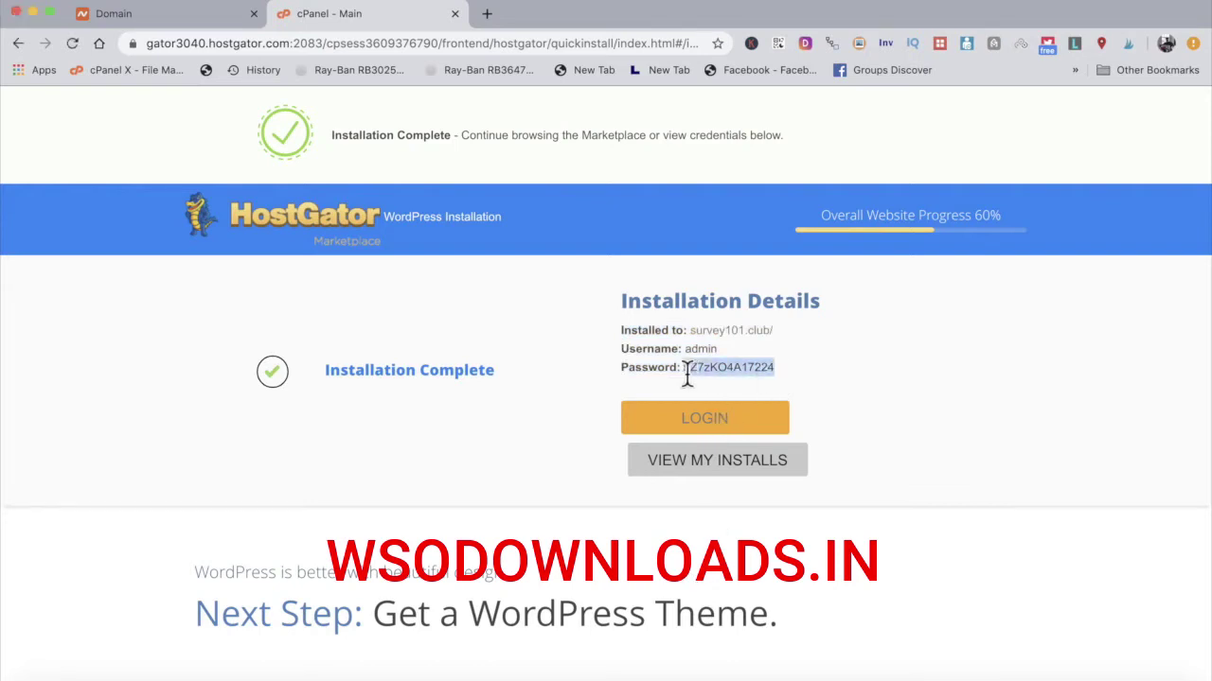
left_click(701, 428)
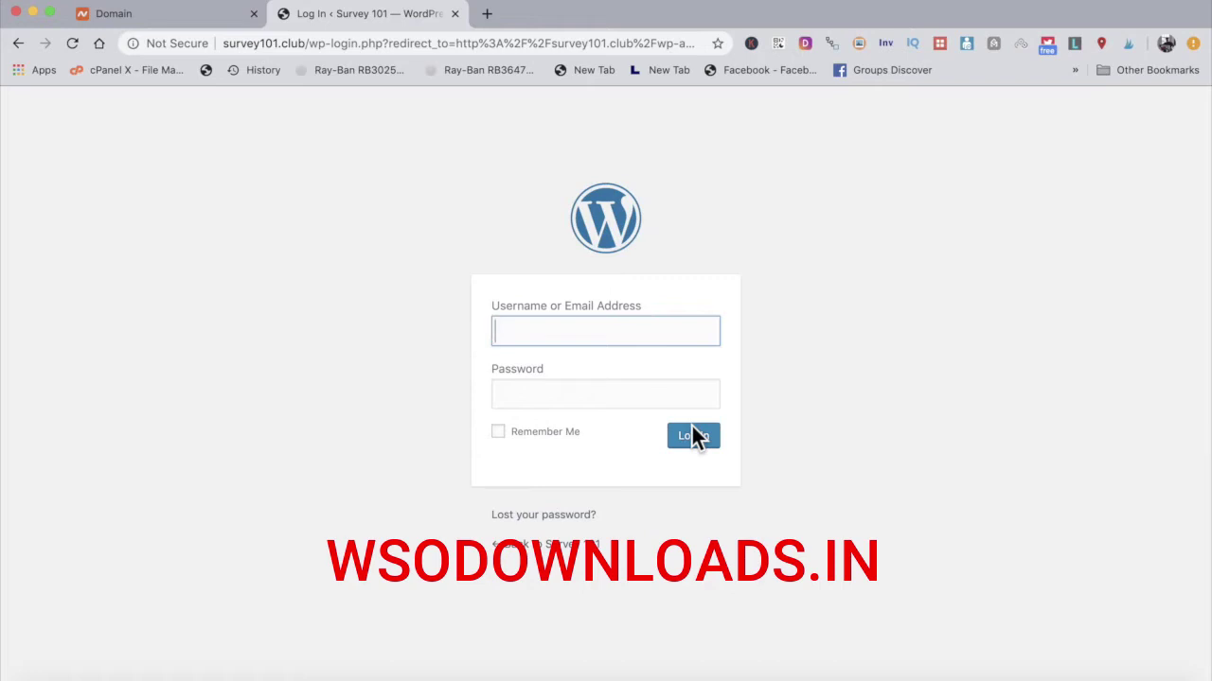
- Log in as admin with the pasted password and close the Namecheap Domain tab
type("admin")
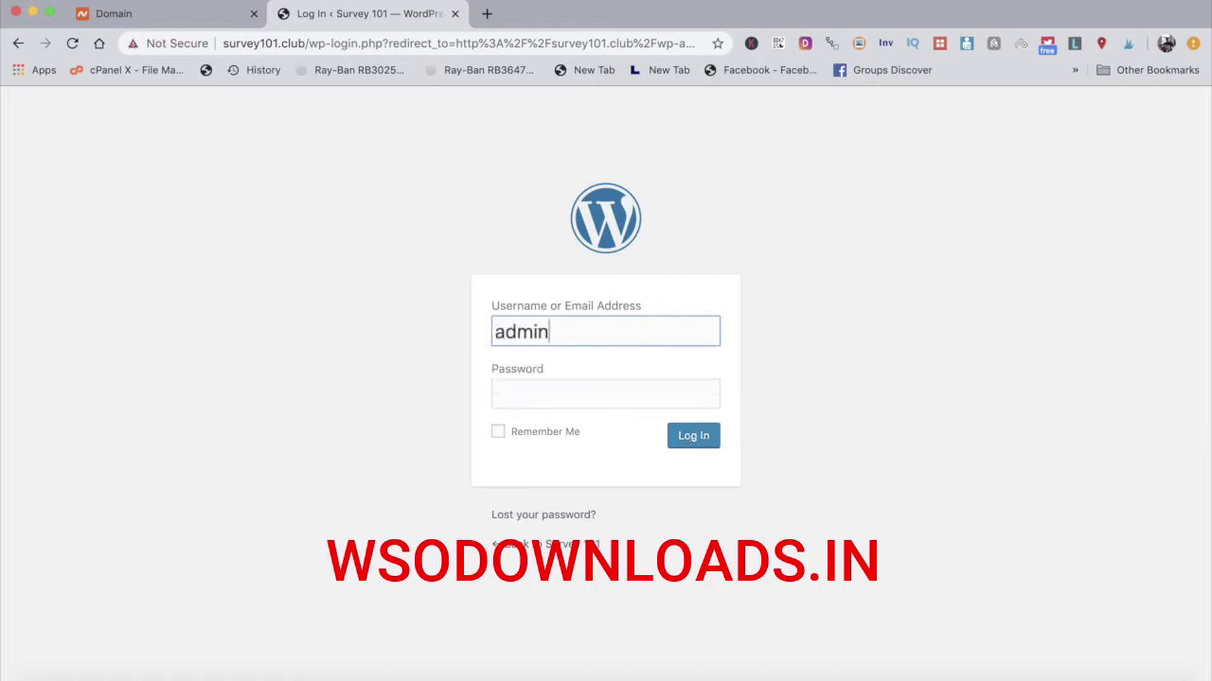
left_click(573, 397)
key("super+v")
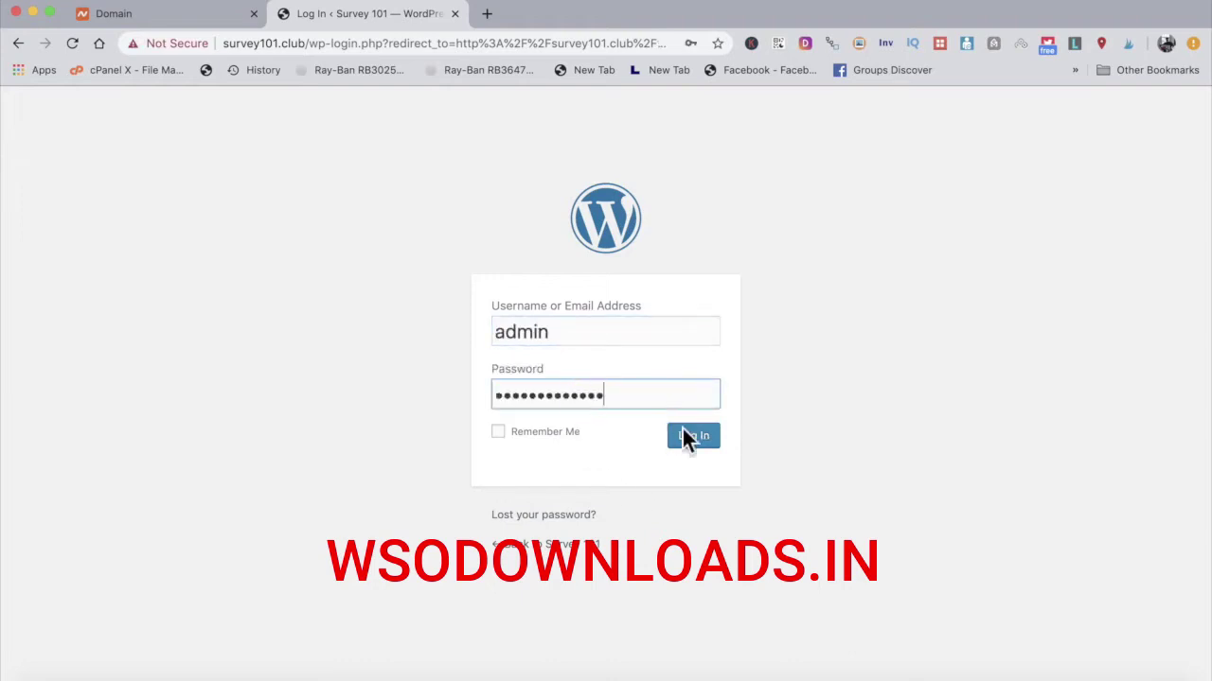
left_click(699, 451)
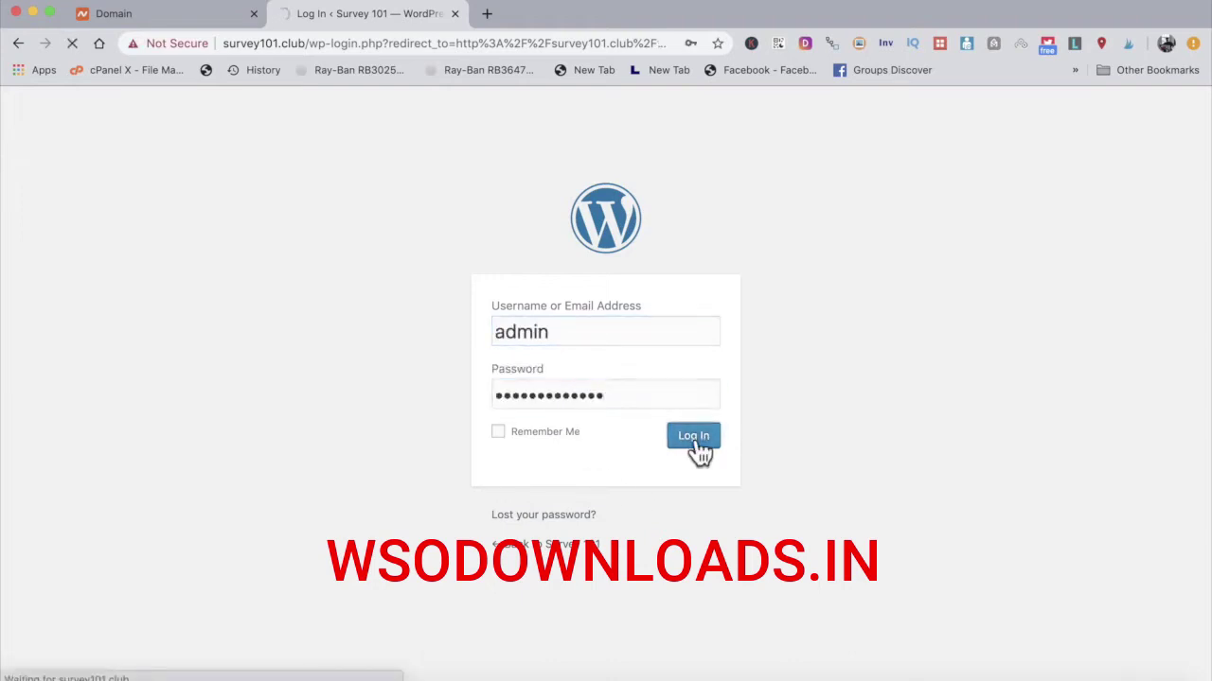
left_click(254, 13)
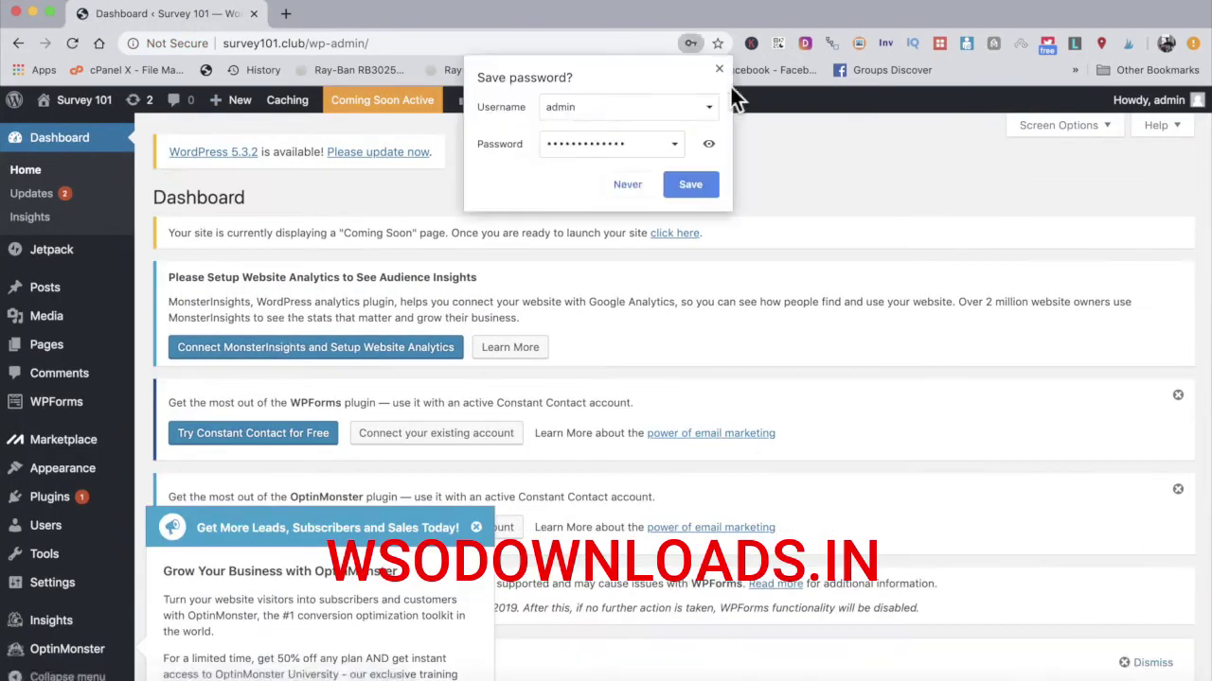
- Save the browser login, dismiss the OptinMonster popup, and launch the site from Coming Soon
left_click(690, 185)
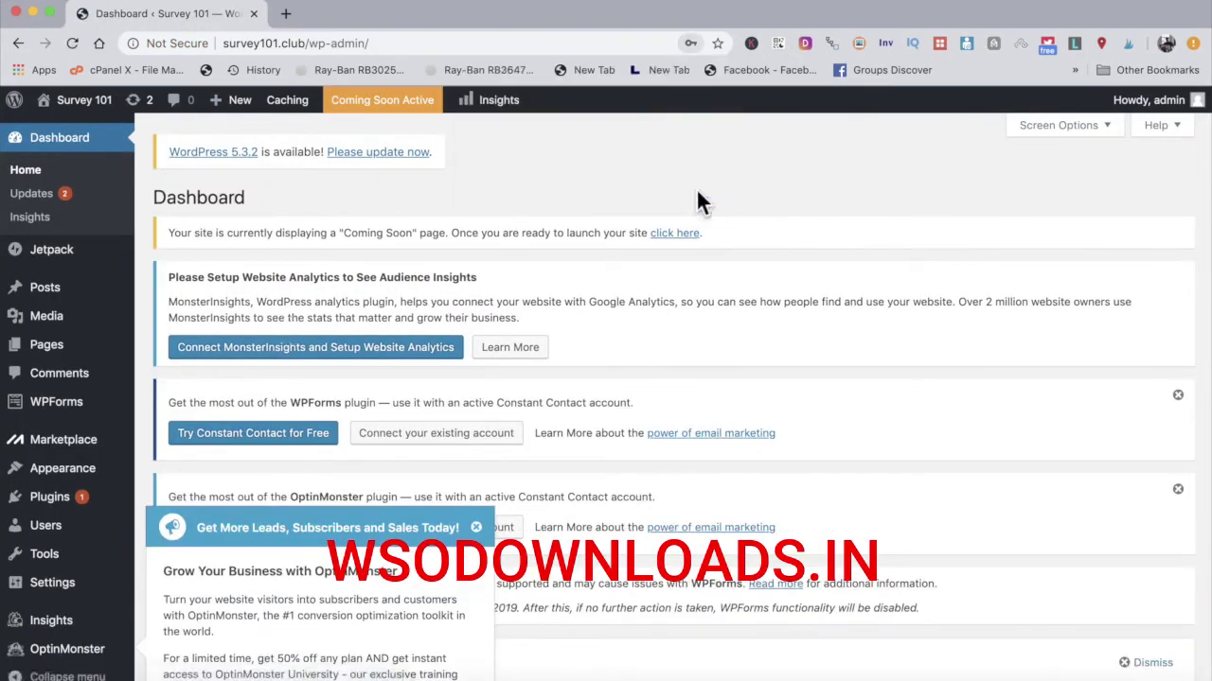
left_click(478, 529)
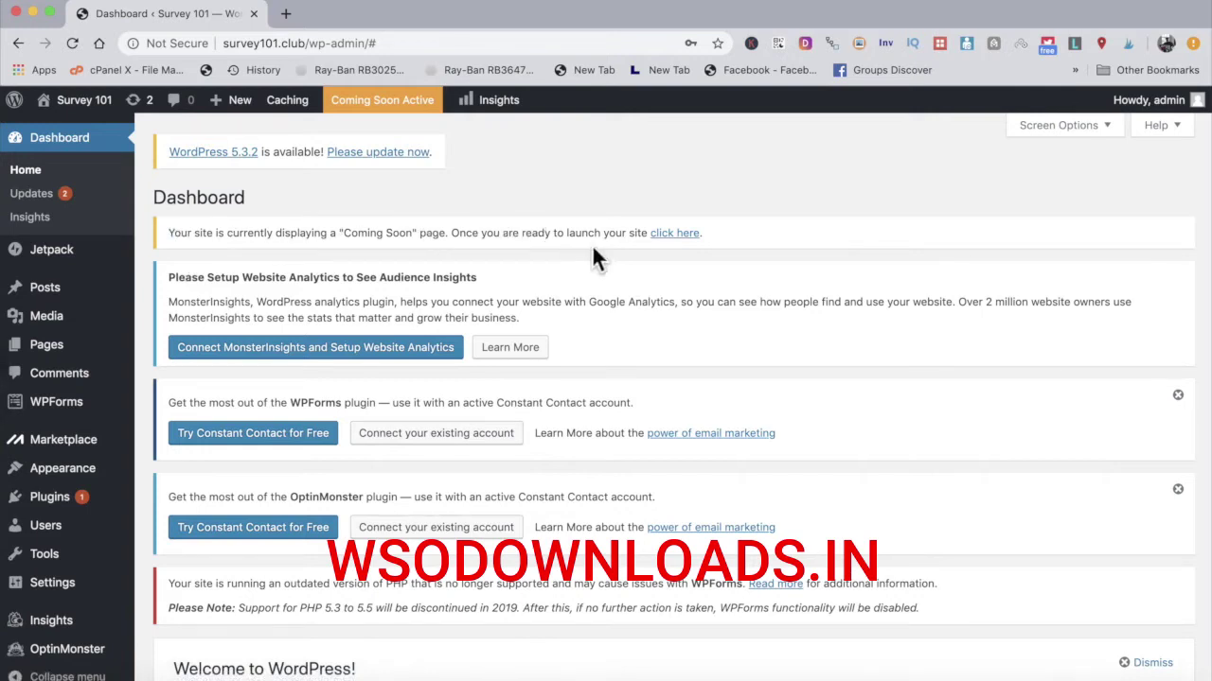
left_click(679, 243)
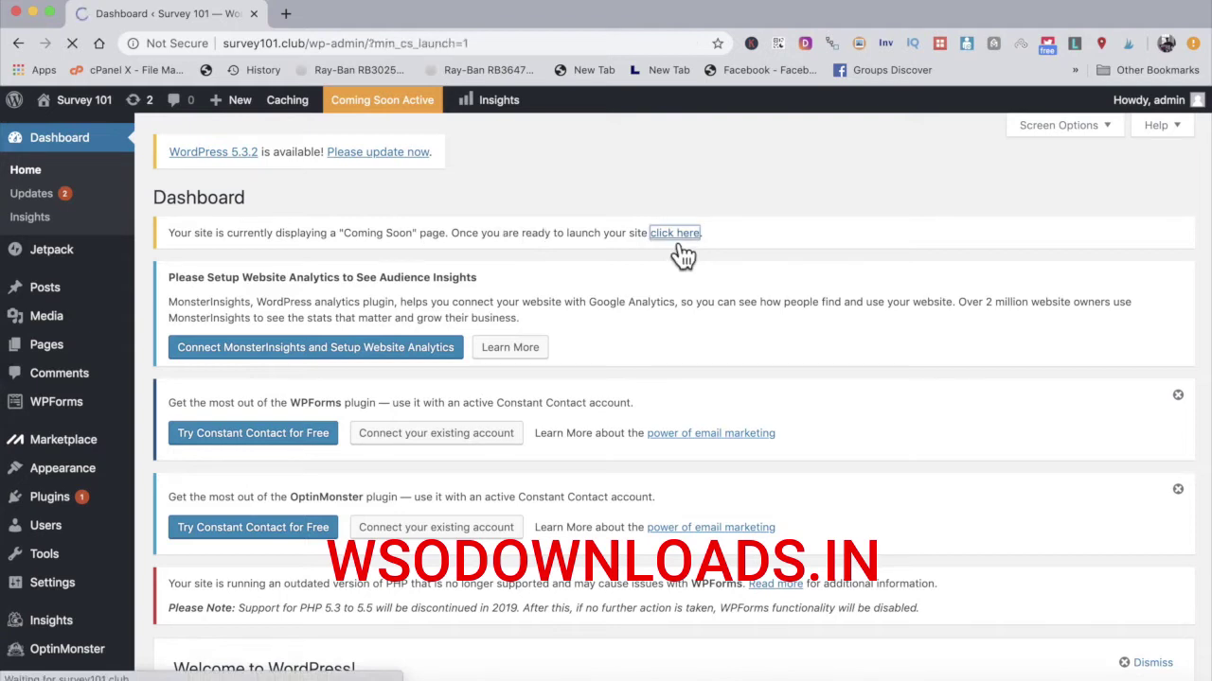
scroll(640, 282, "down", 1)
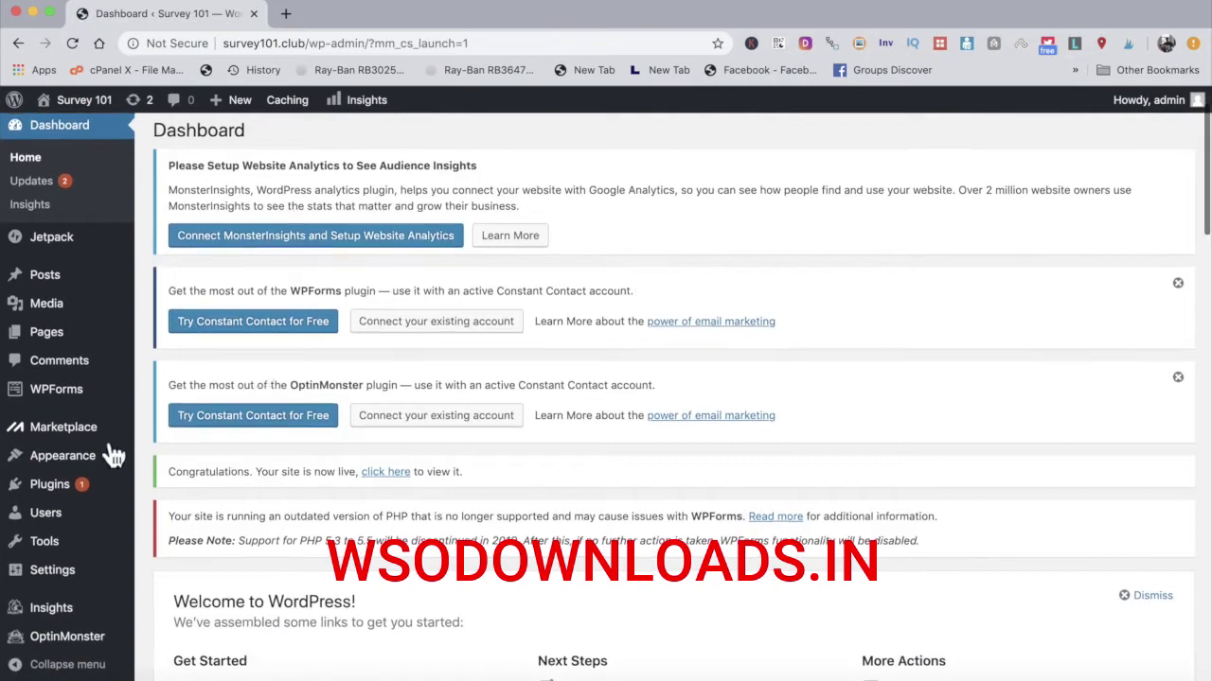
mouse_move(83, 500)
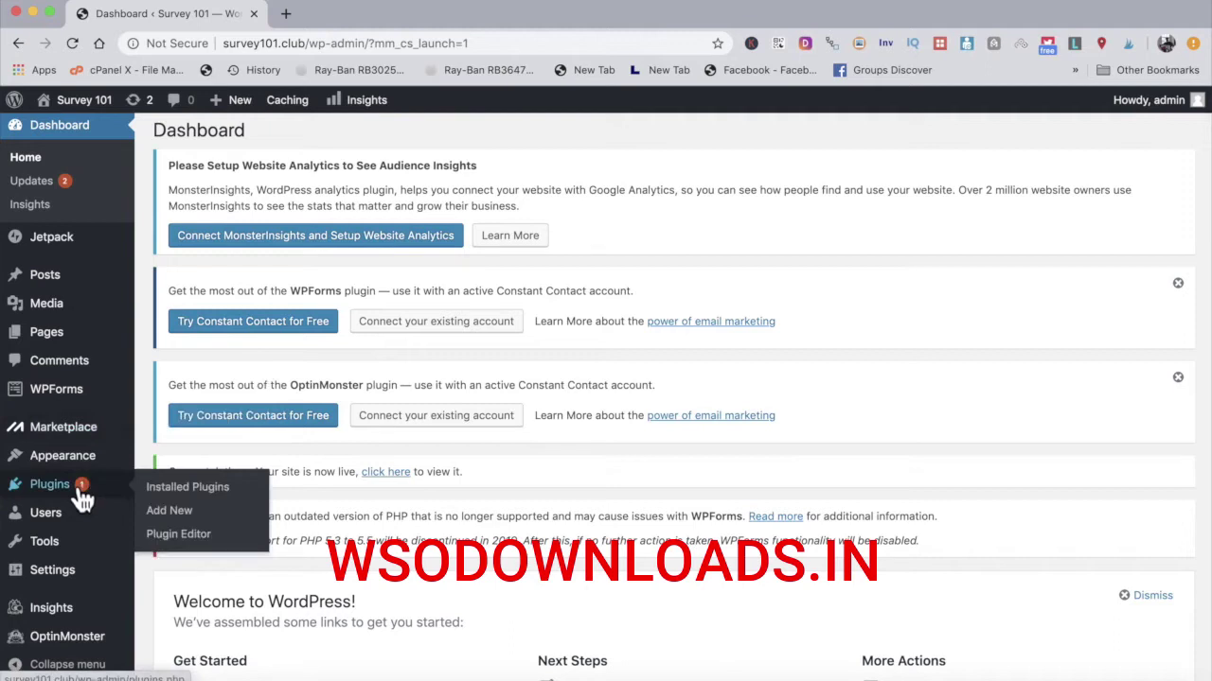
- Search the plugin directory for 'yoast', then install and activate the Yoast SEO plugin
left_click(178, 517)
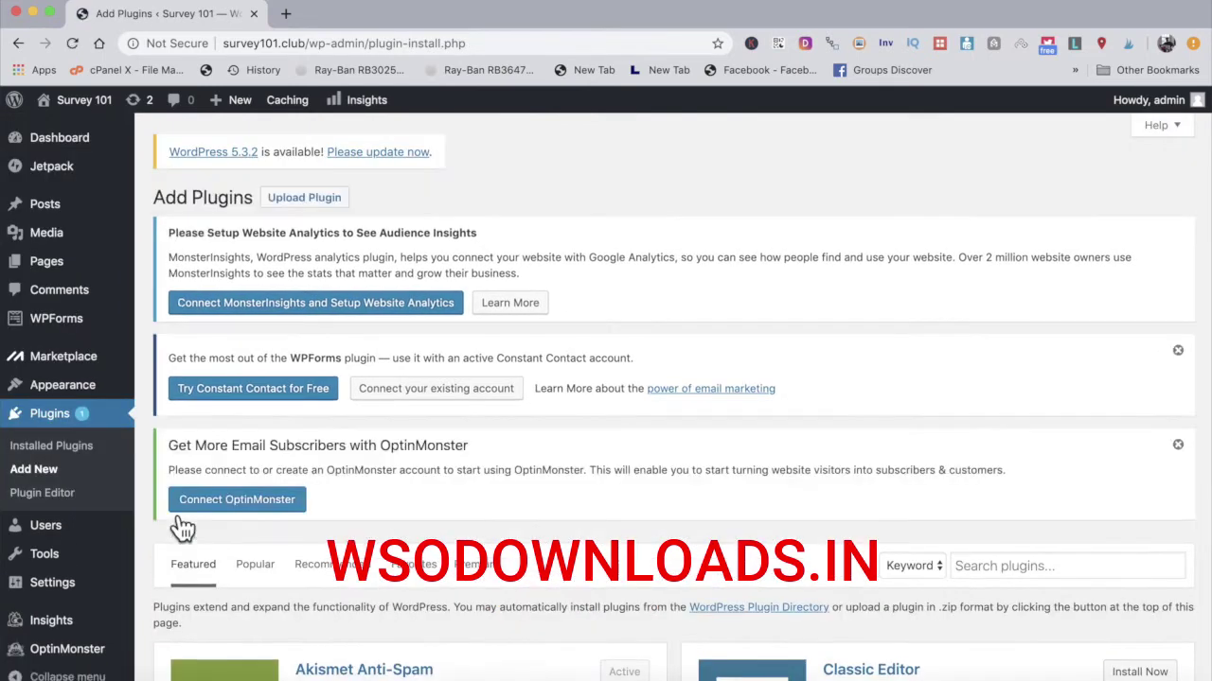
left_click(1049, 568)
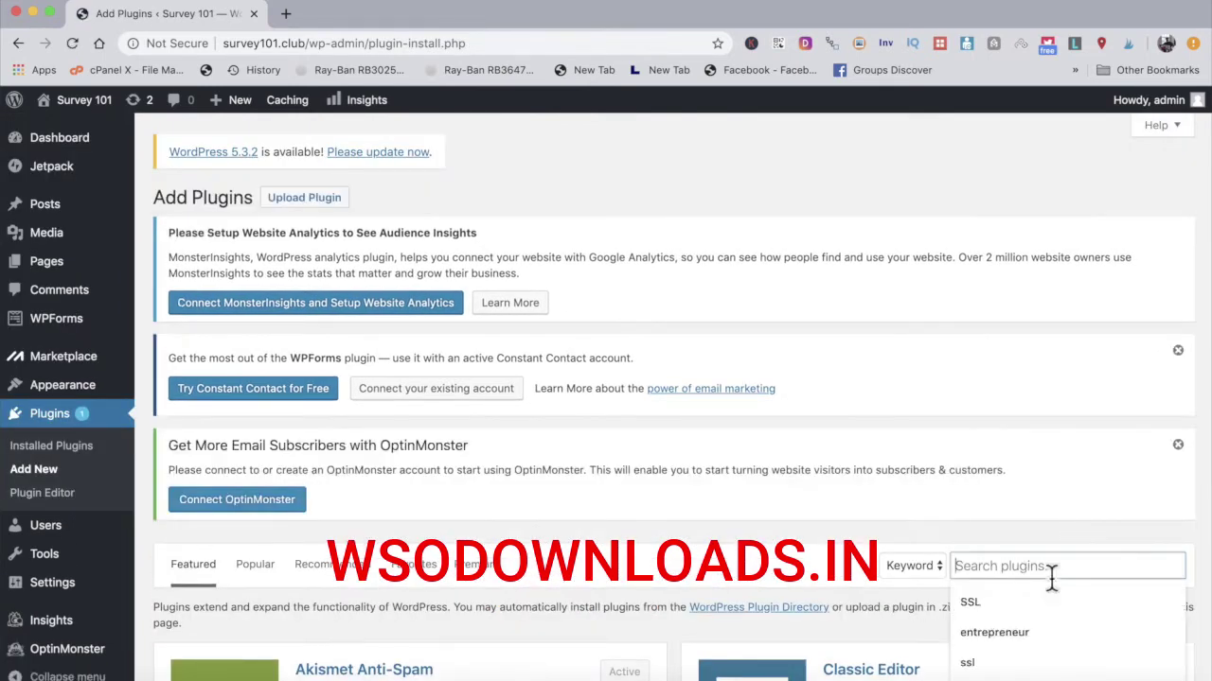
type("yoast")
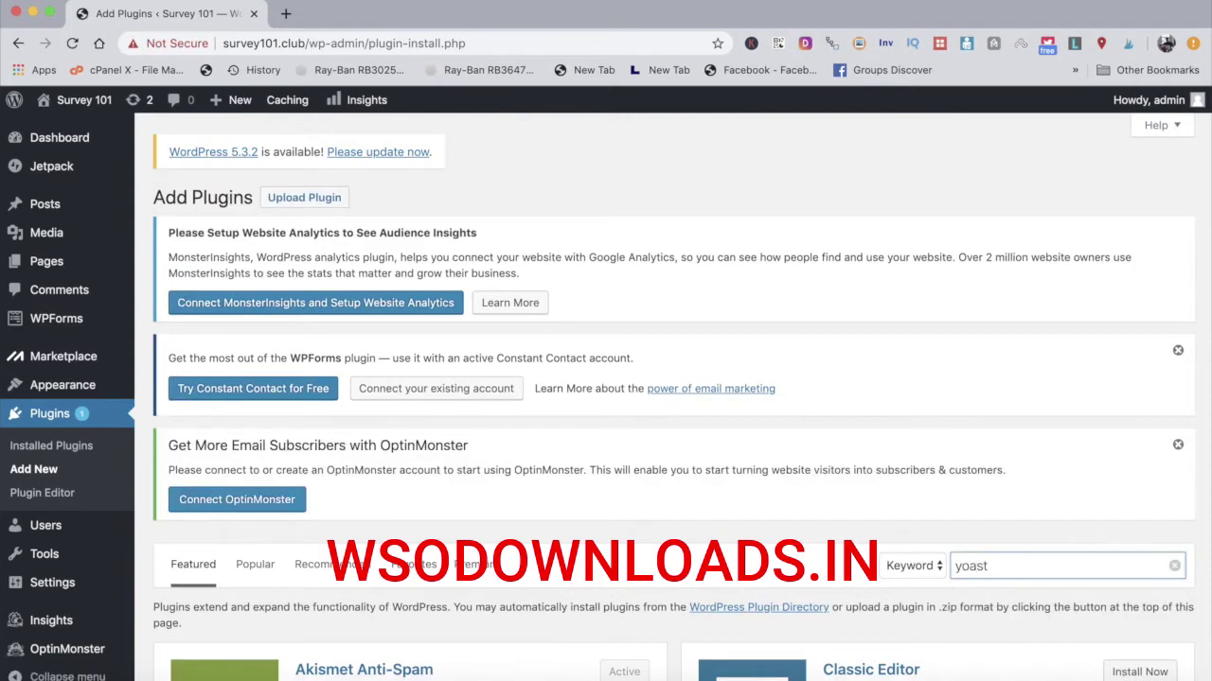
scroll(909, 521, "down", 2)
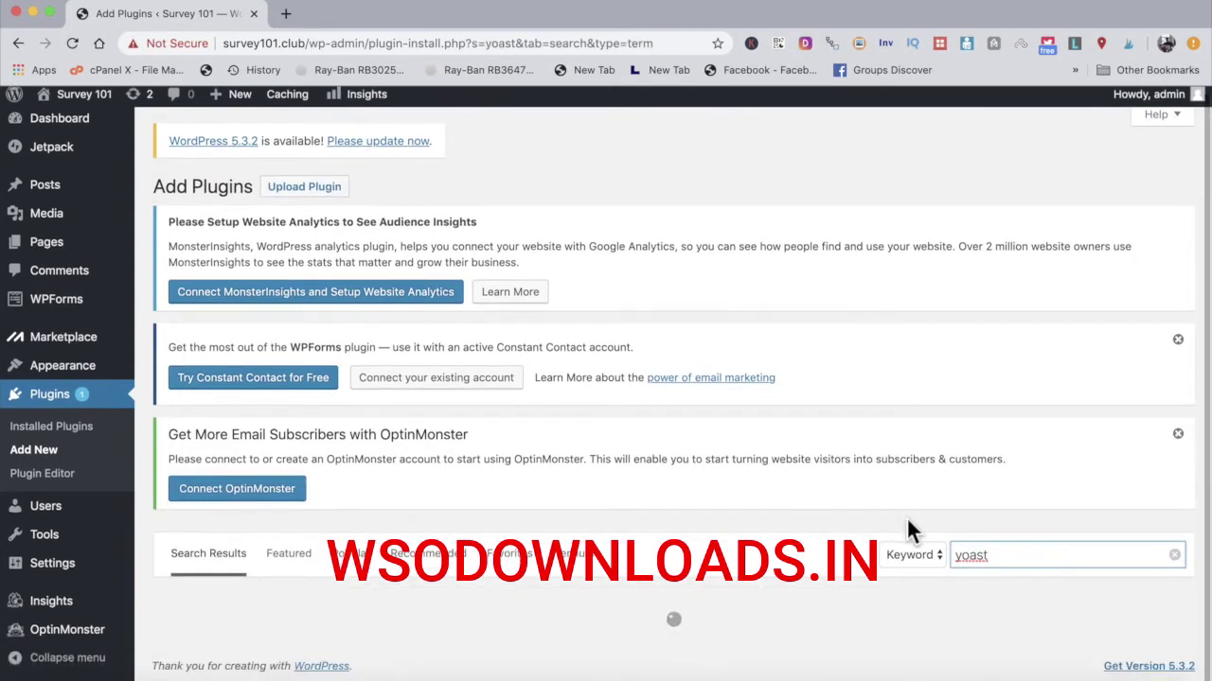
scroll(907, 508, "down", 3)
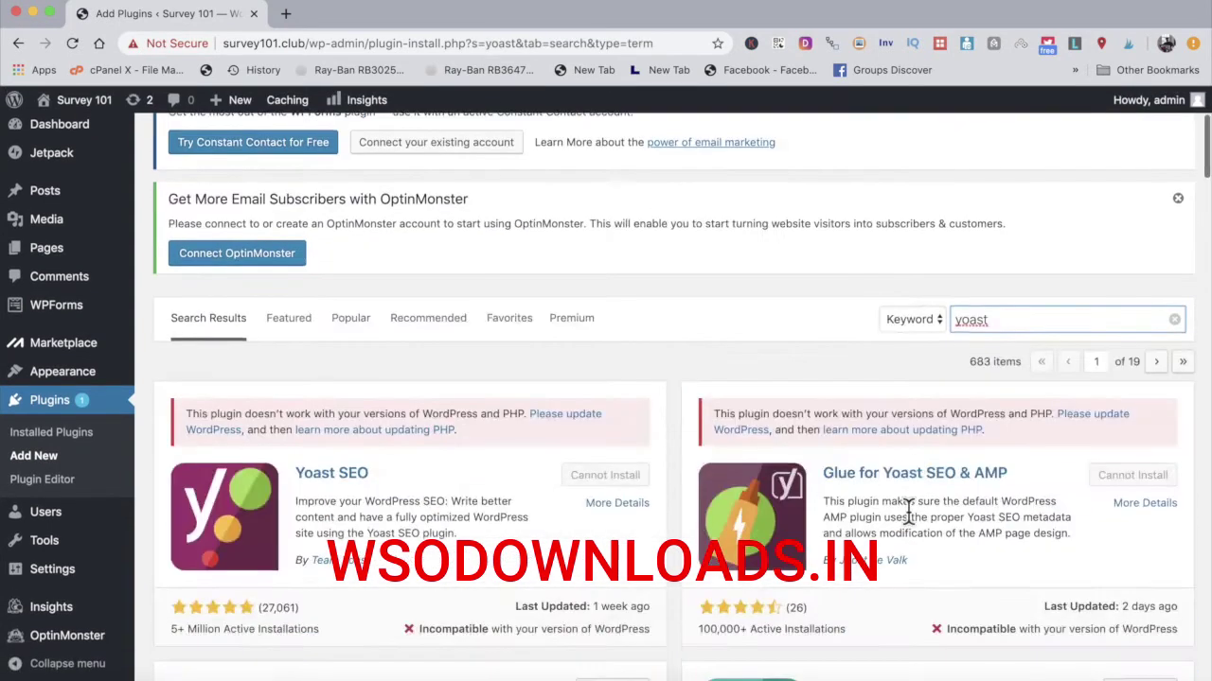
scroll(907, 509, "up", 3)
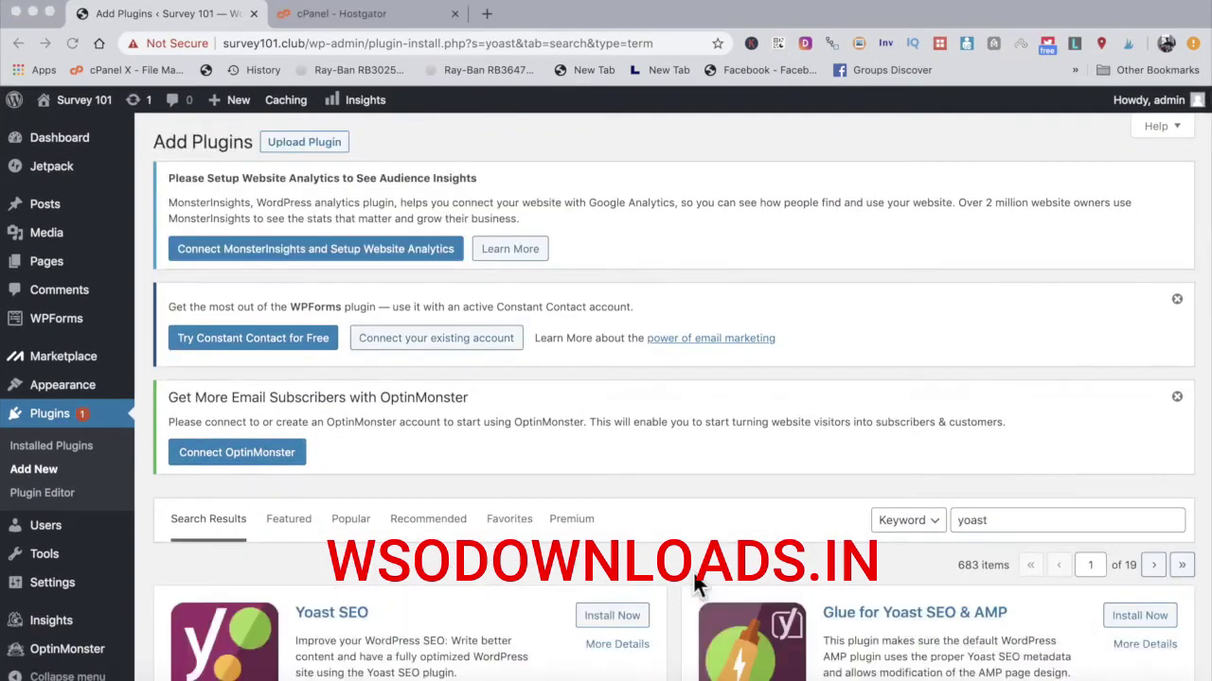
scroll(693, 570, "down", 3)
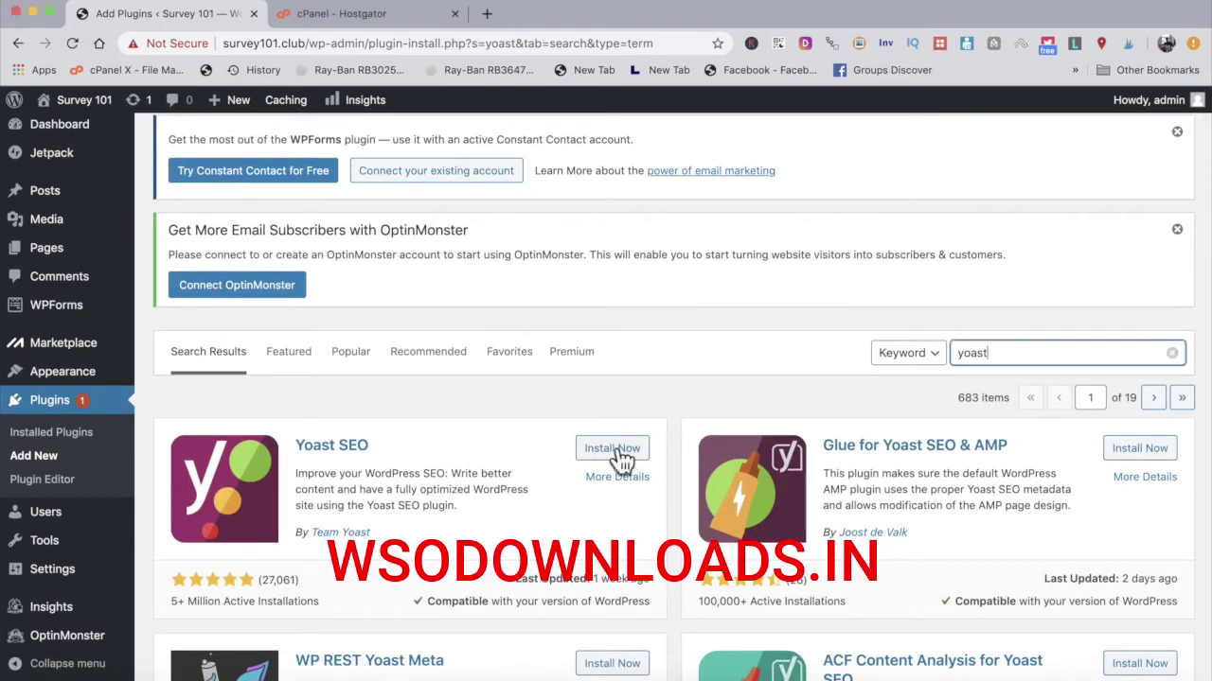
left_click(620, 461)
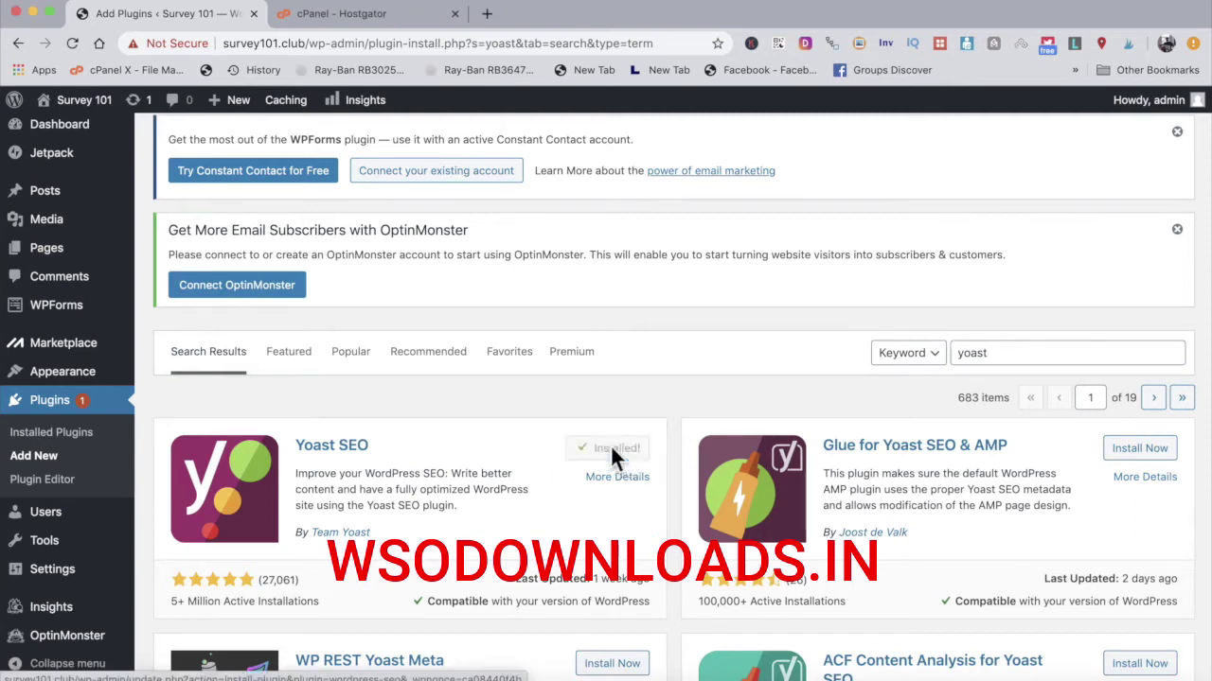
left_click(619, 450)
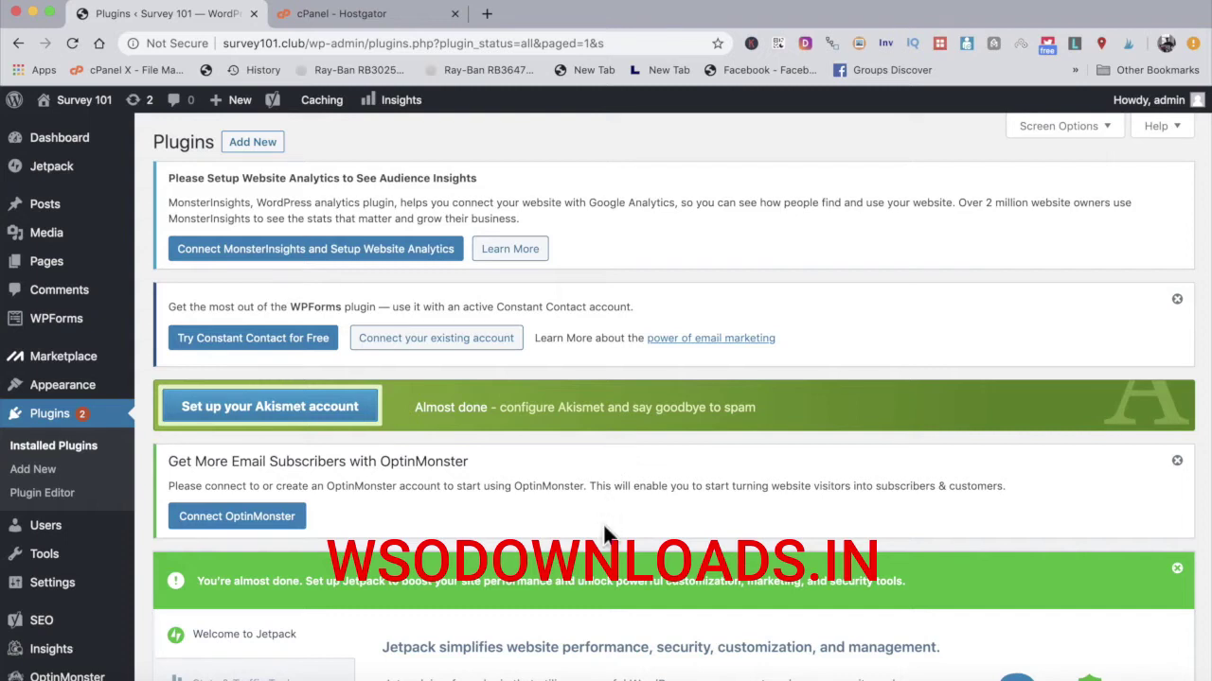
scroll(606, 536, "down", 4)
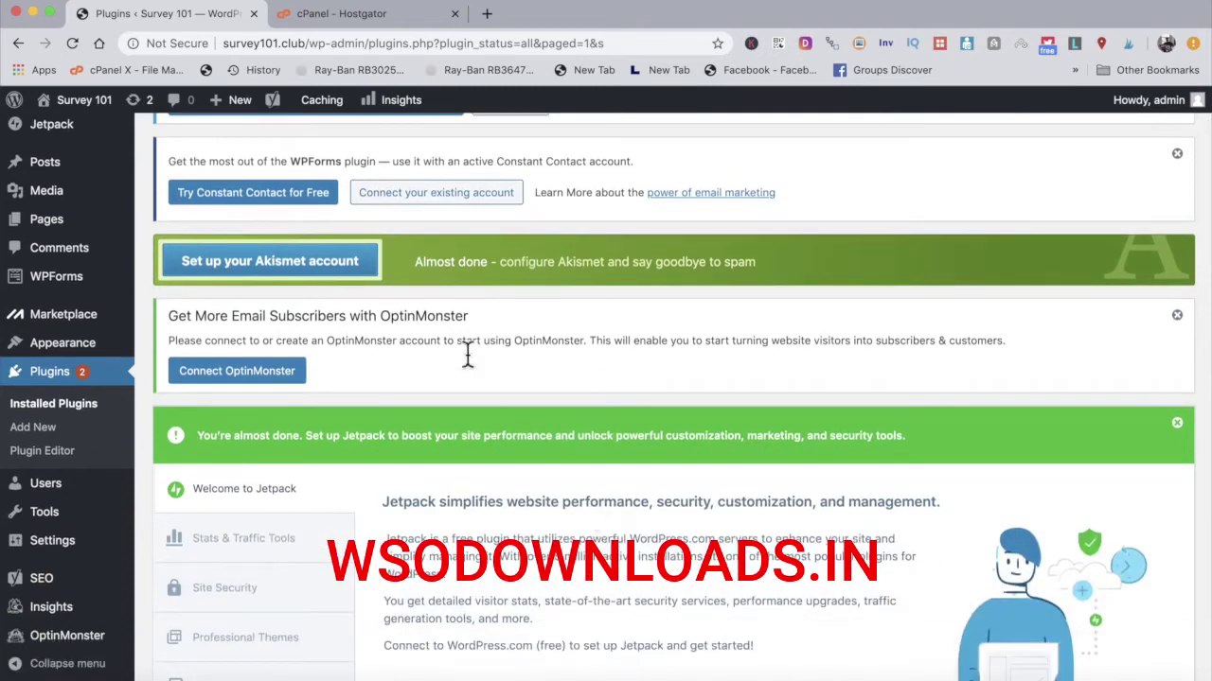
left_click(57, 440)
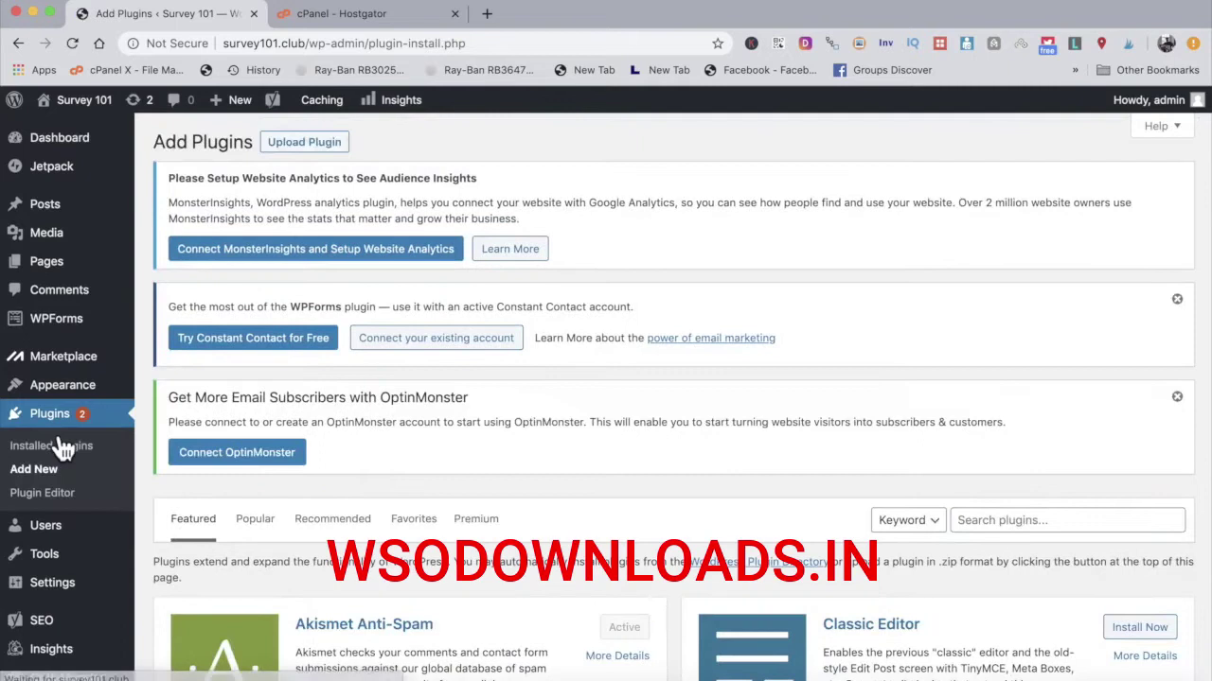
- Search for 'elemen' and install the Elementor plugin, reaching its Welcome to Elementor page
left_click(1030, 521)
type("elementor")
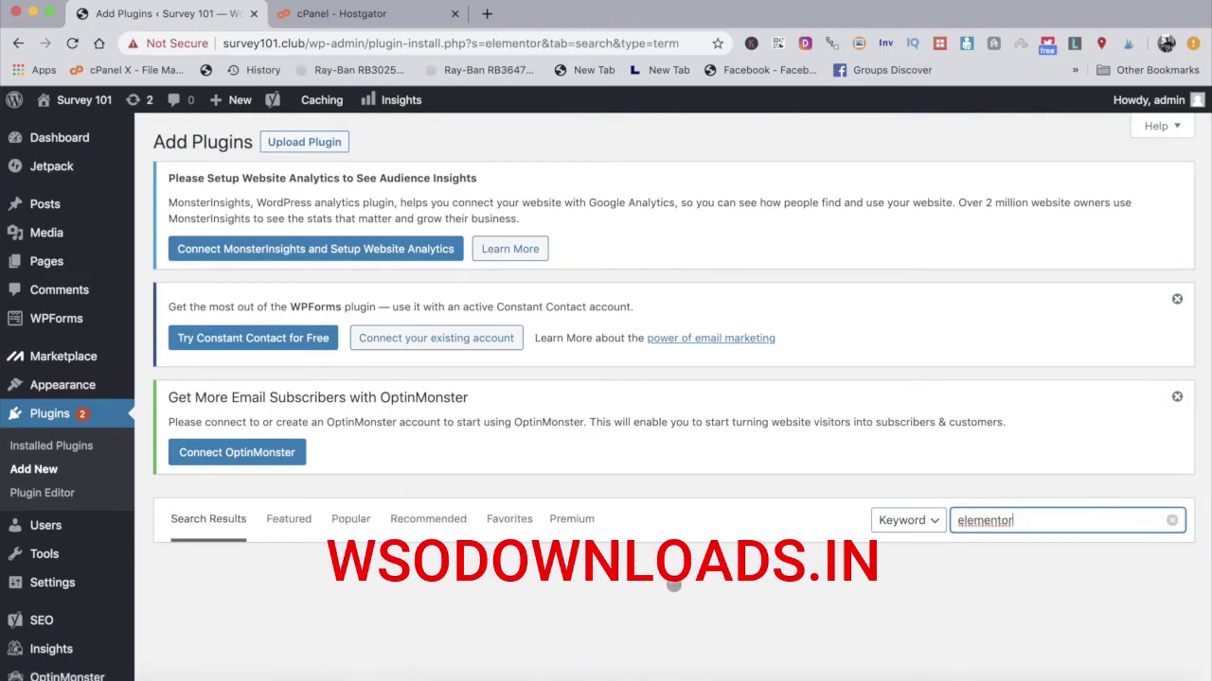
scroll(675, 433, "down", 3)
left_click(606, 405)
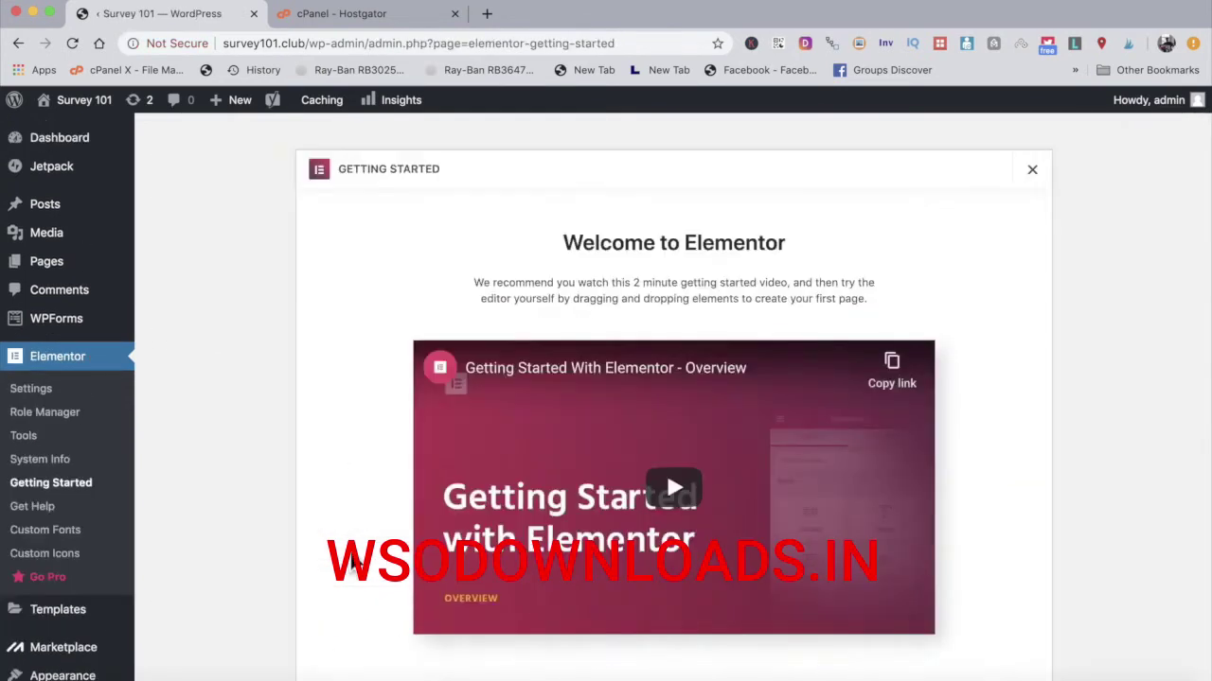
scroll(351, 497, "down", 3)
scroll(351, 563, "up", 5)
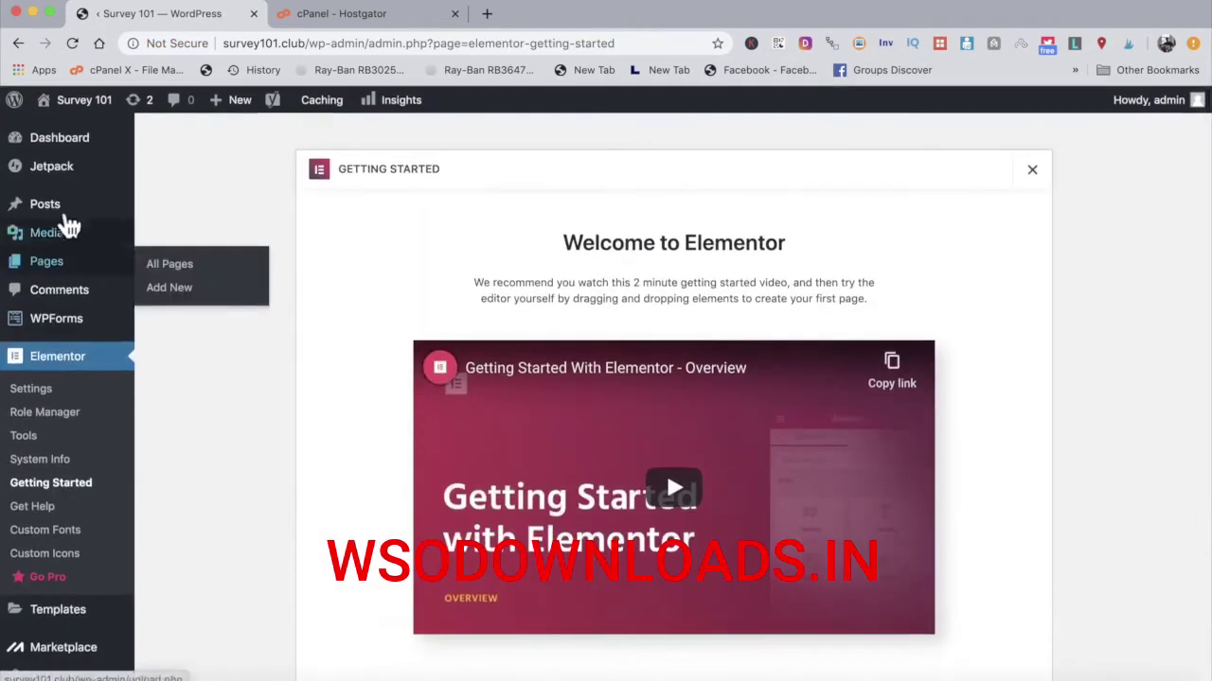
- Move the default 'Hello world!' post to the trash
mouse_move(71, 216)
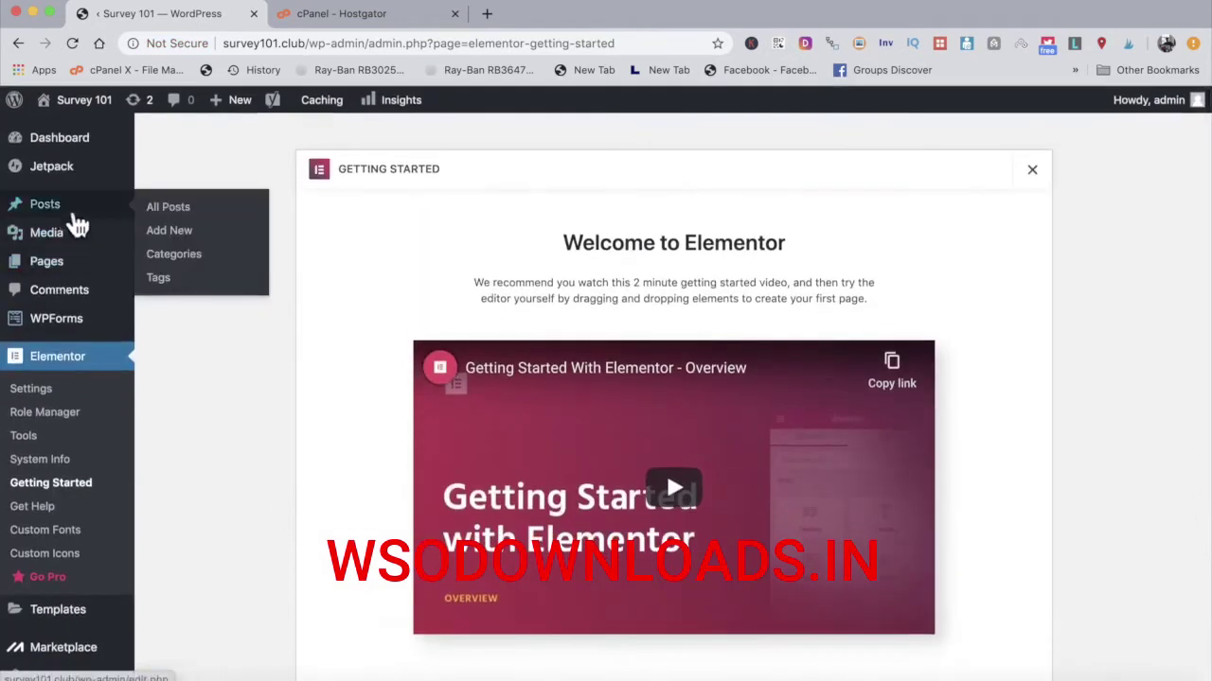
left_click(237, 214)
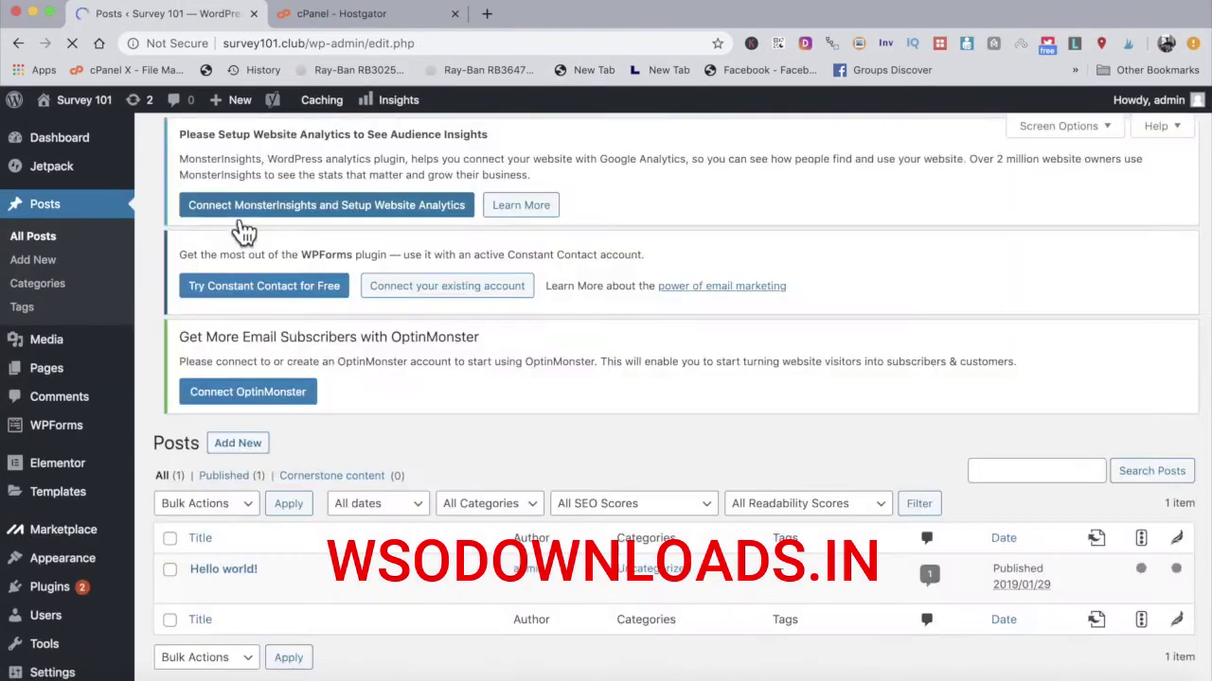
mouse_move(234, 588)
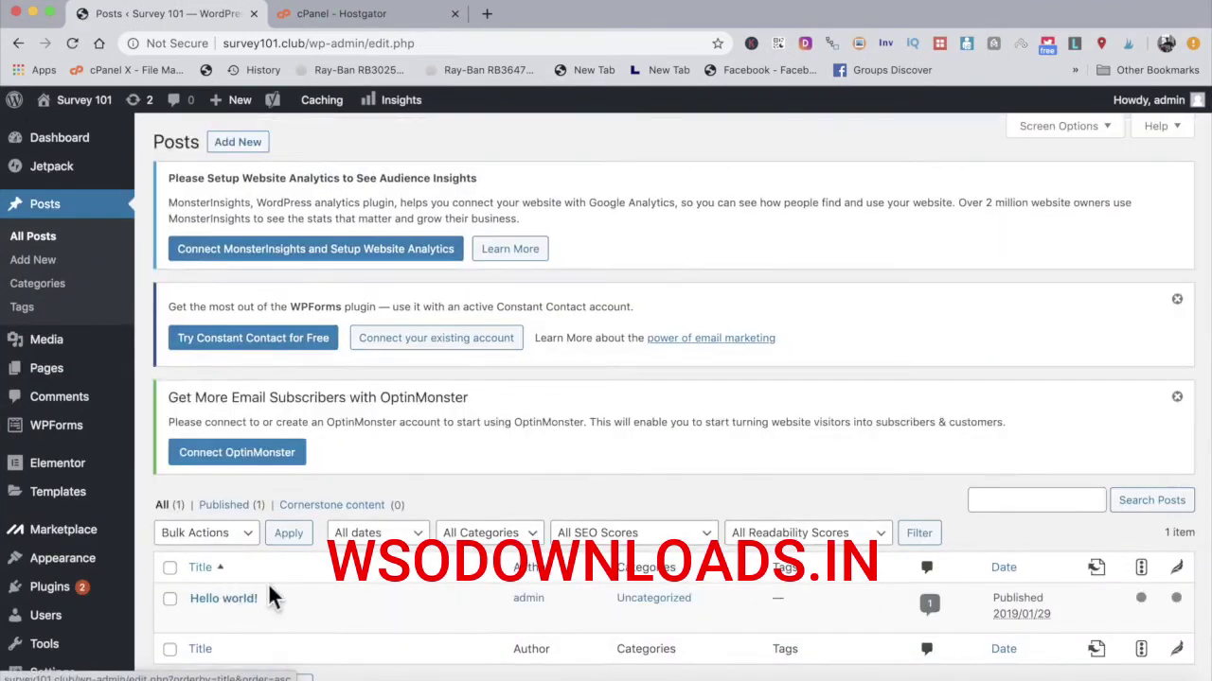
left_click(311, 623)
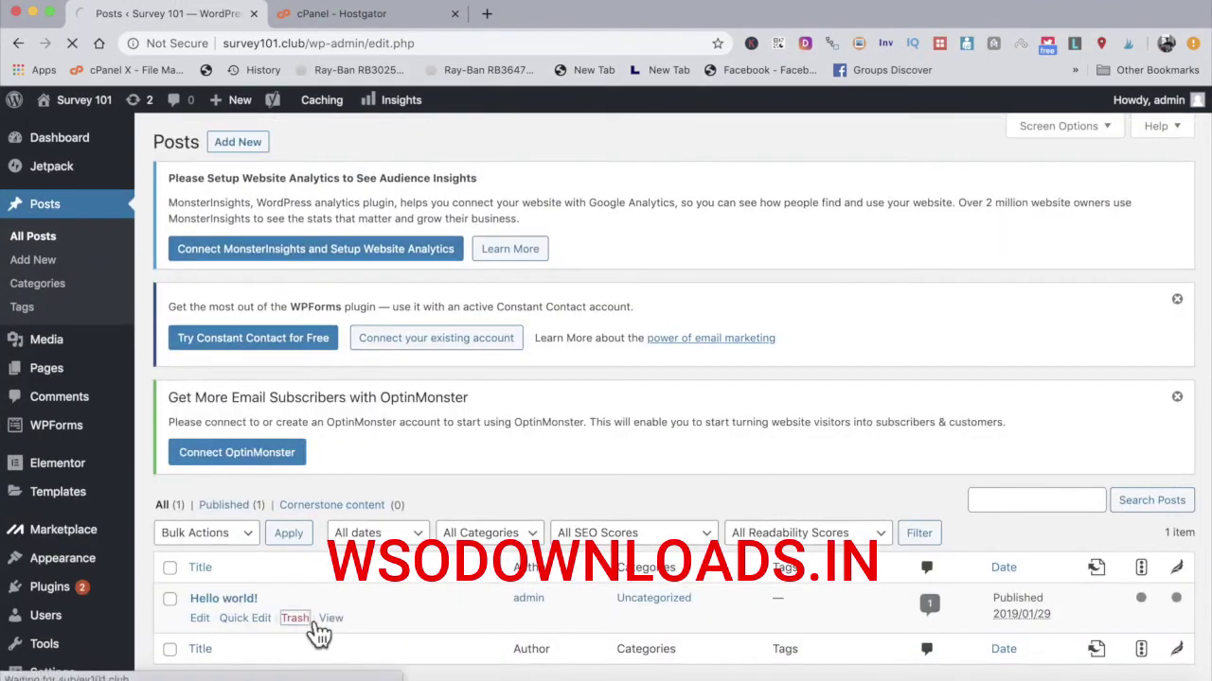
scroll(427, 582, "down", 1)
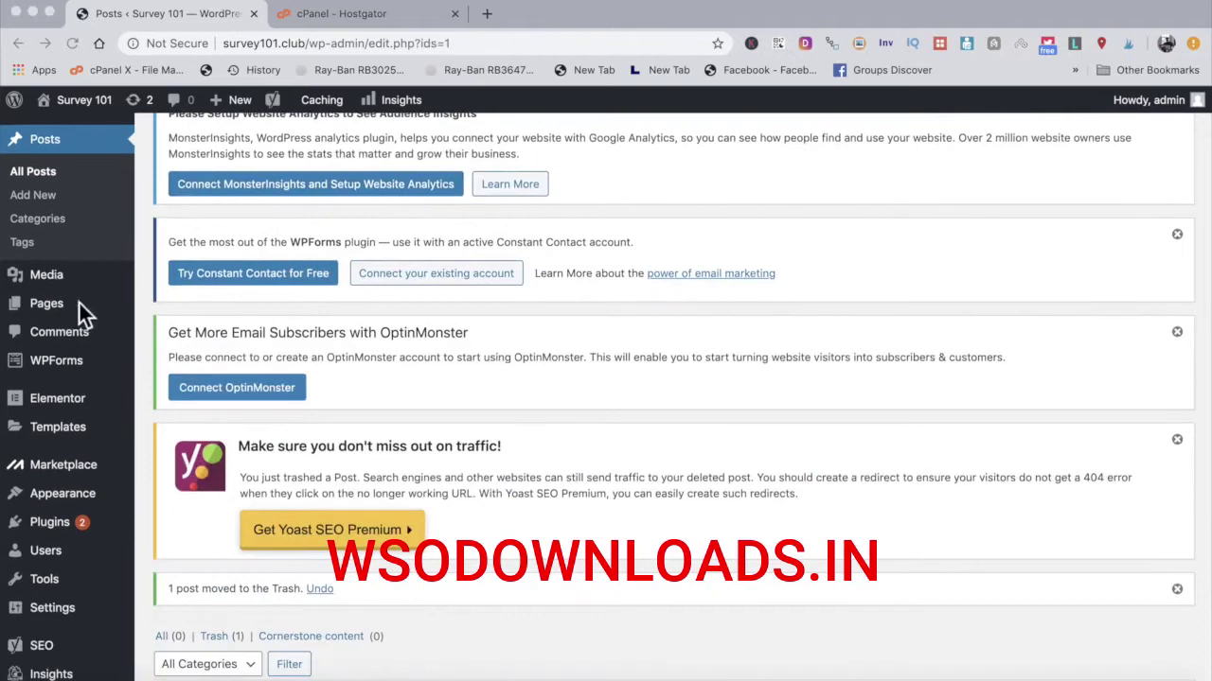
- Select all three pages and bulk-move them to the trash
mouse_move(110, 311)
left_click(210, 322)
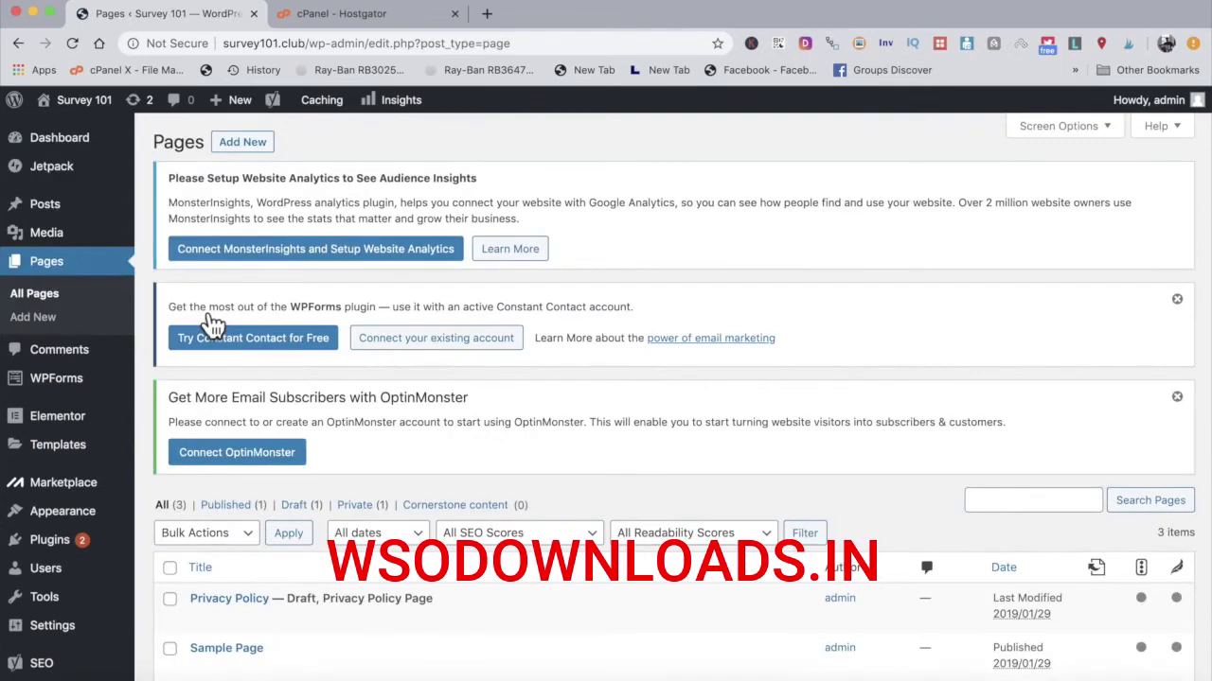
scroll(237, 465, "down", 3)
left_click(169, 438)
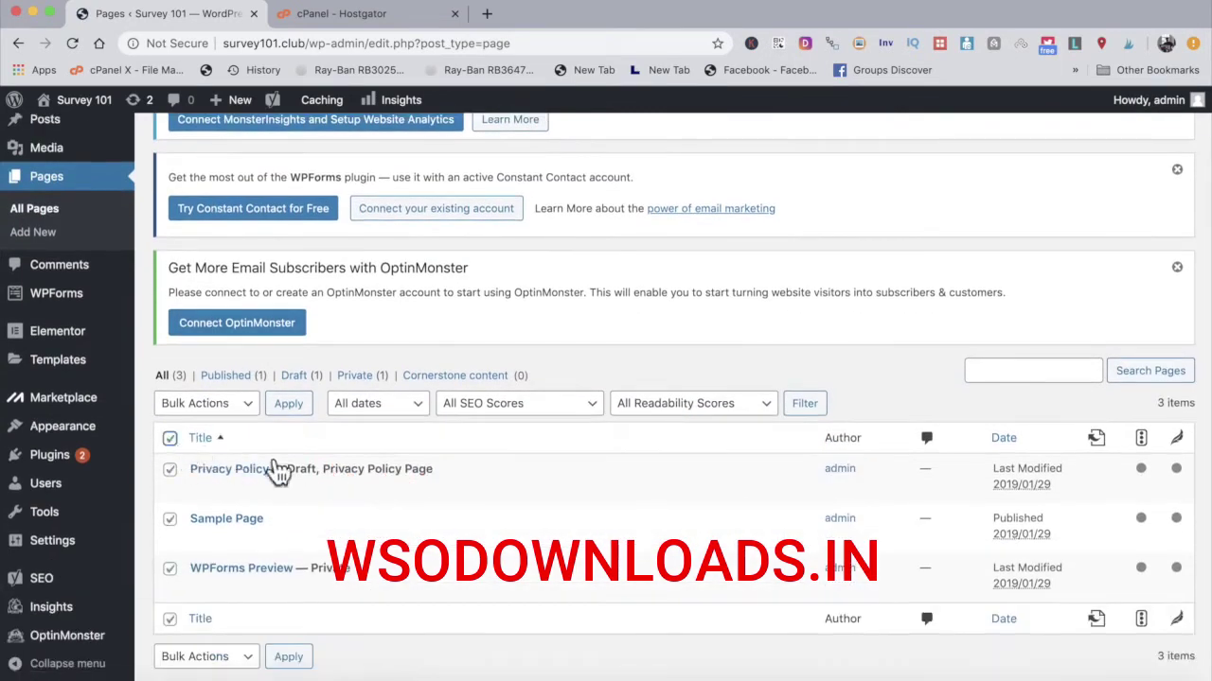
left_click(233, 413)
left_click(228, 435)
left_click(290, 407)
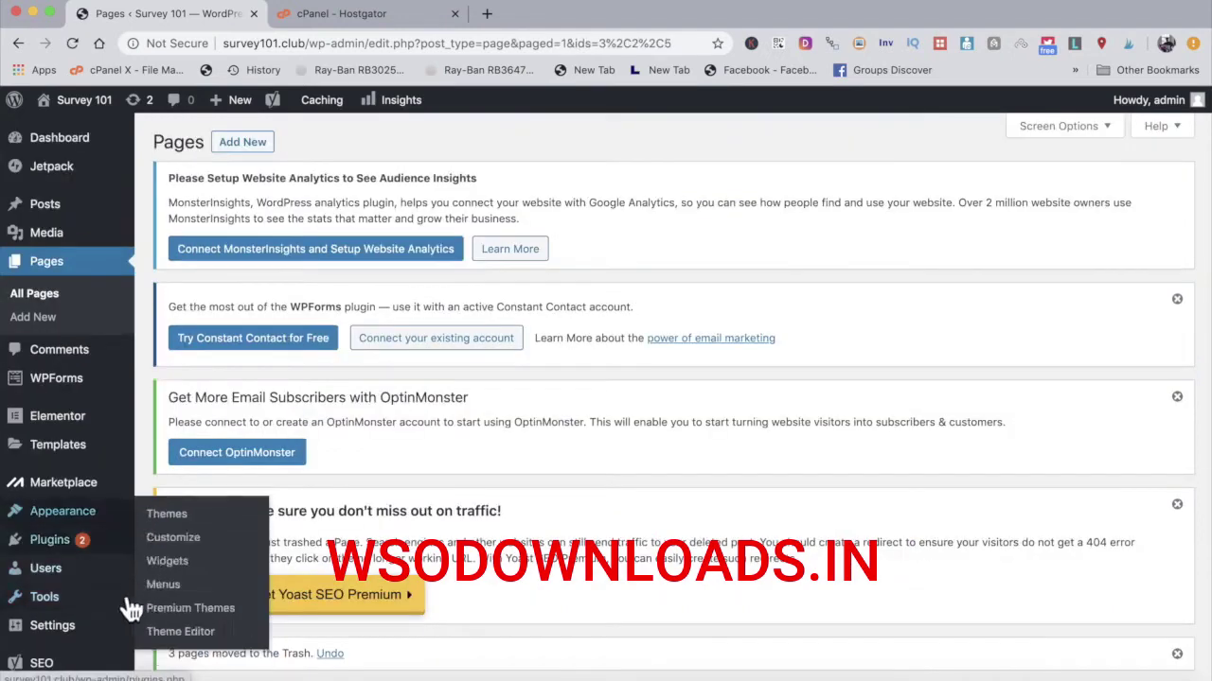
mouse_move(118, 651)
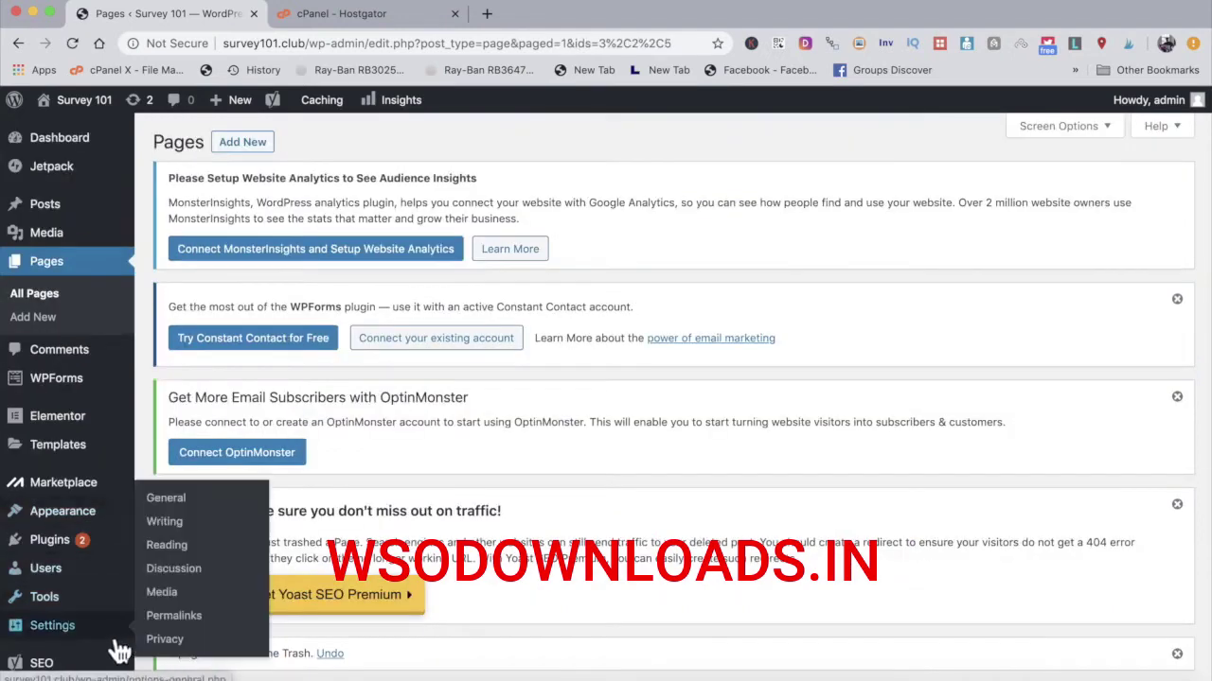
- Replace the tagline with 'Find the highest paying surveys here on our site' and save the General settings
left_click(196, 507)
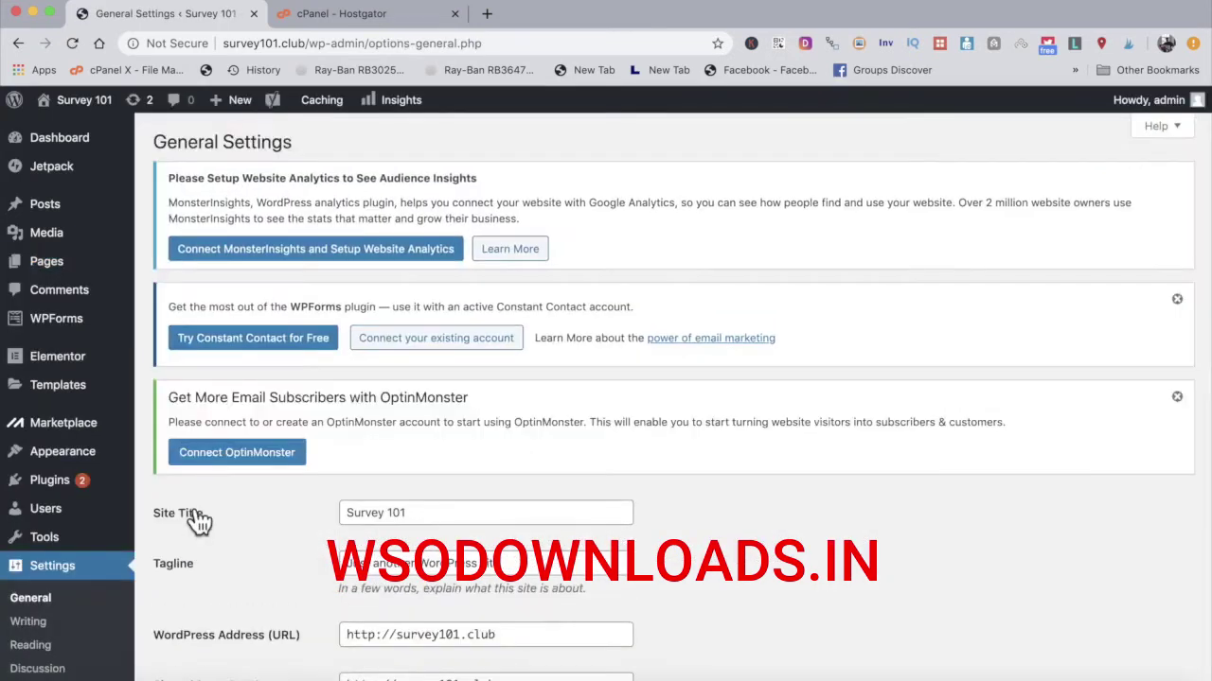
triple_click(545, 571)
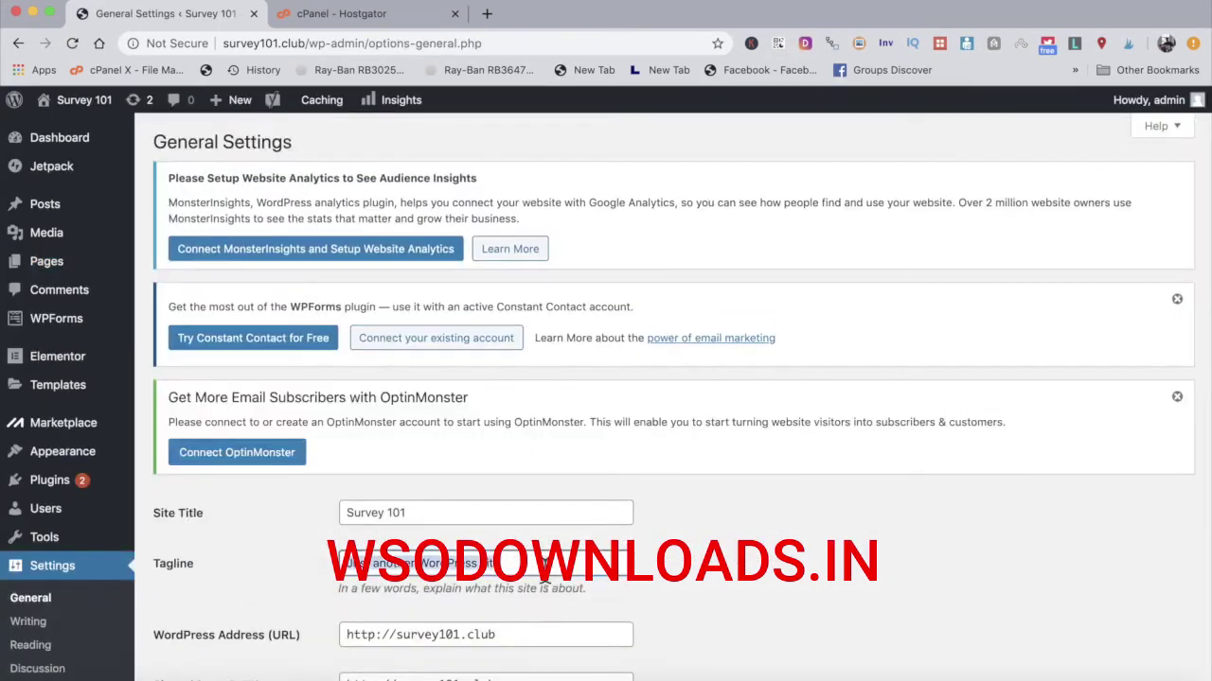
scroll(545, 587, "down", 3)
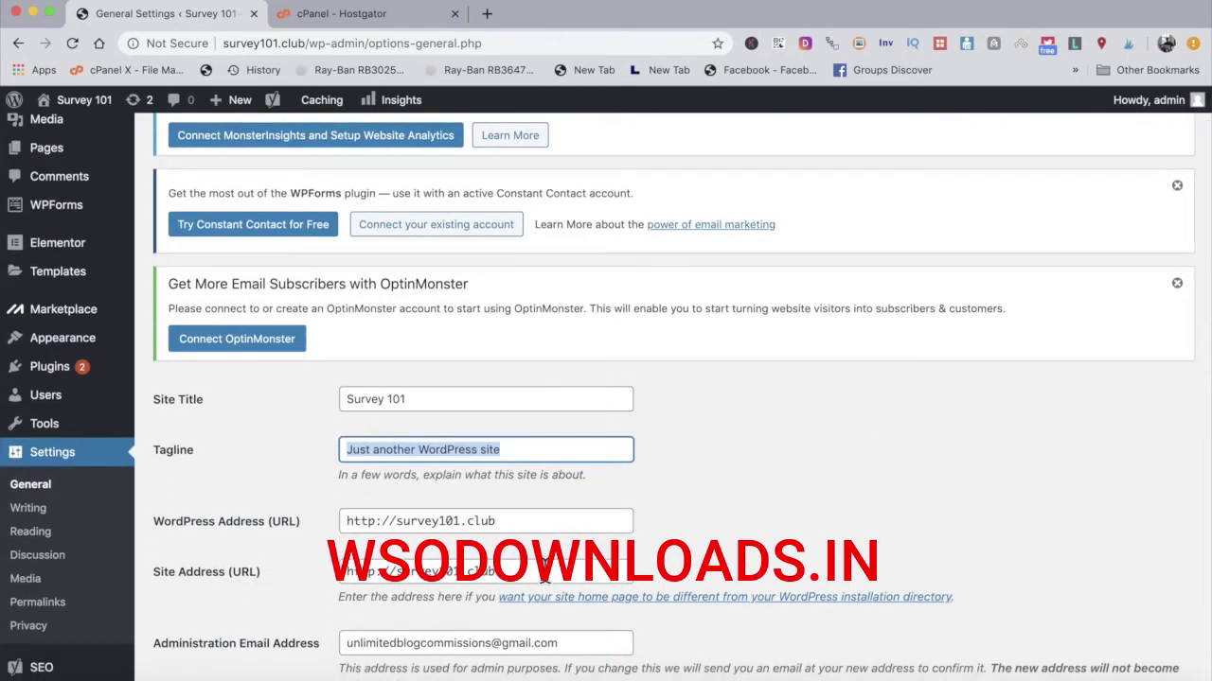
type("Find the ")
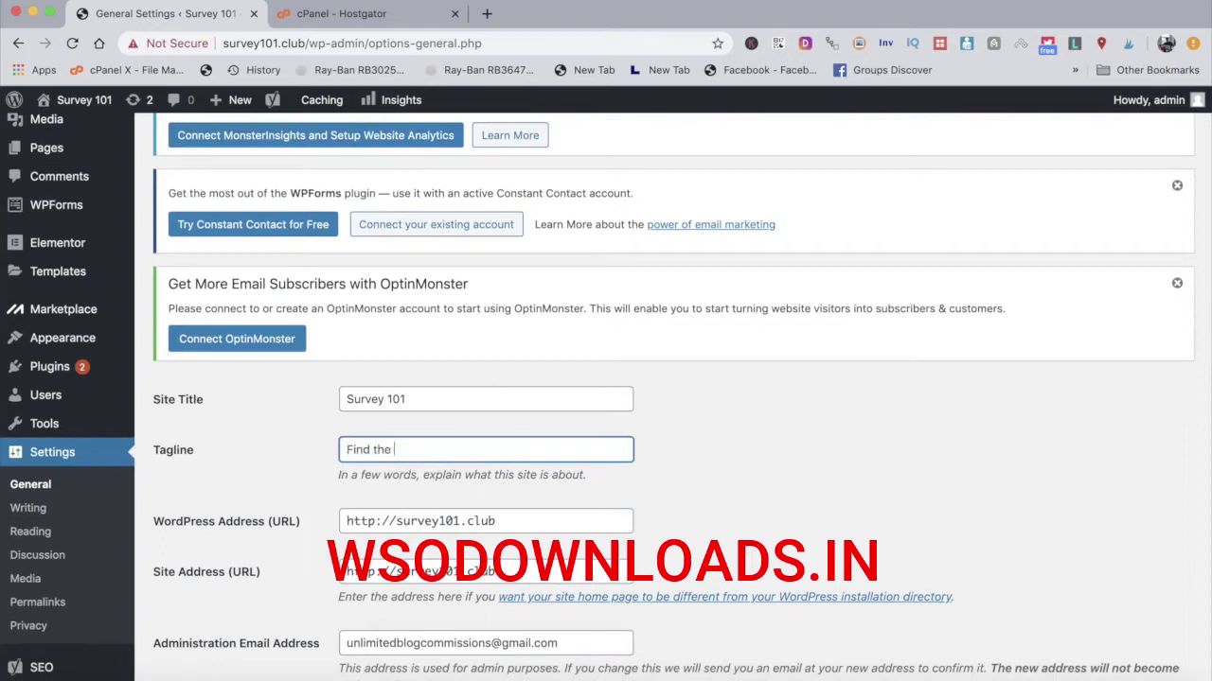
type("highest paying surveys ")
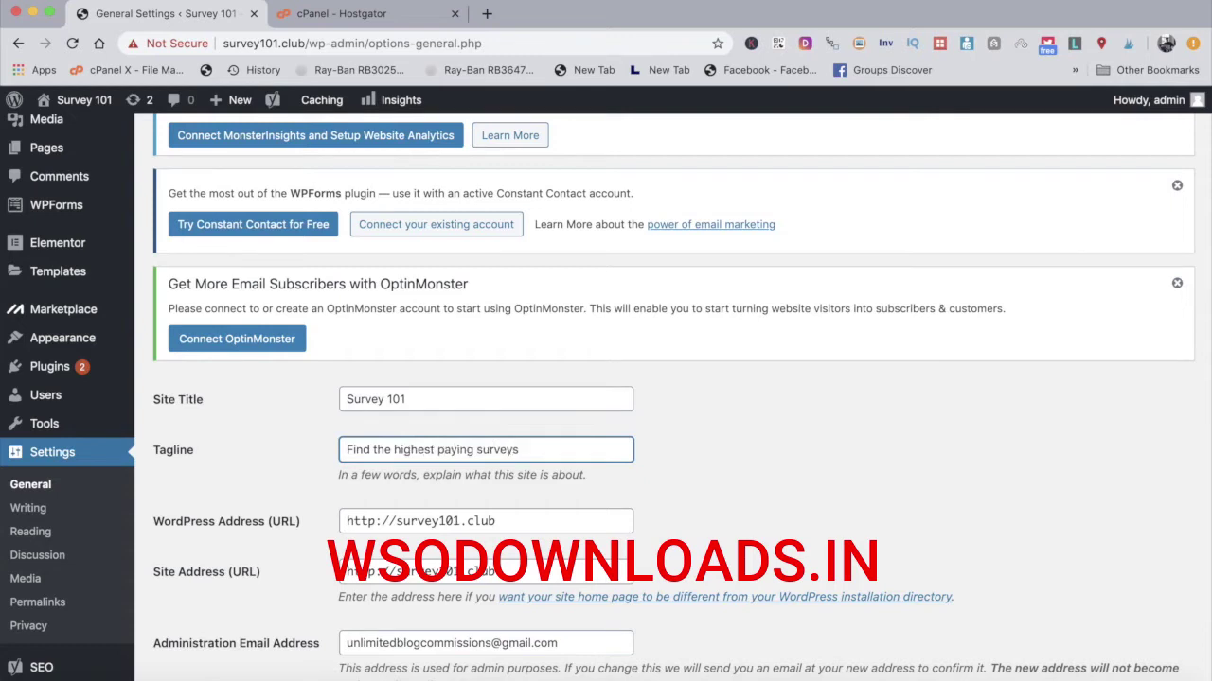
type("here on our site!")
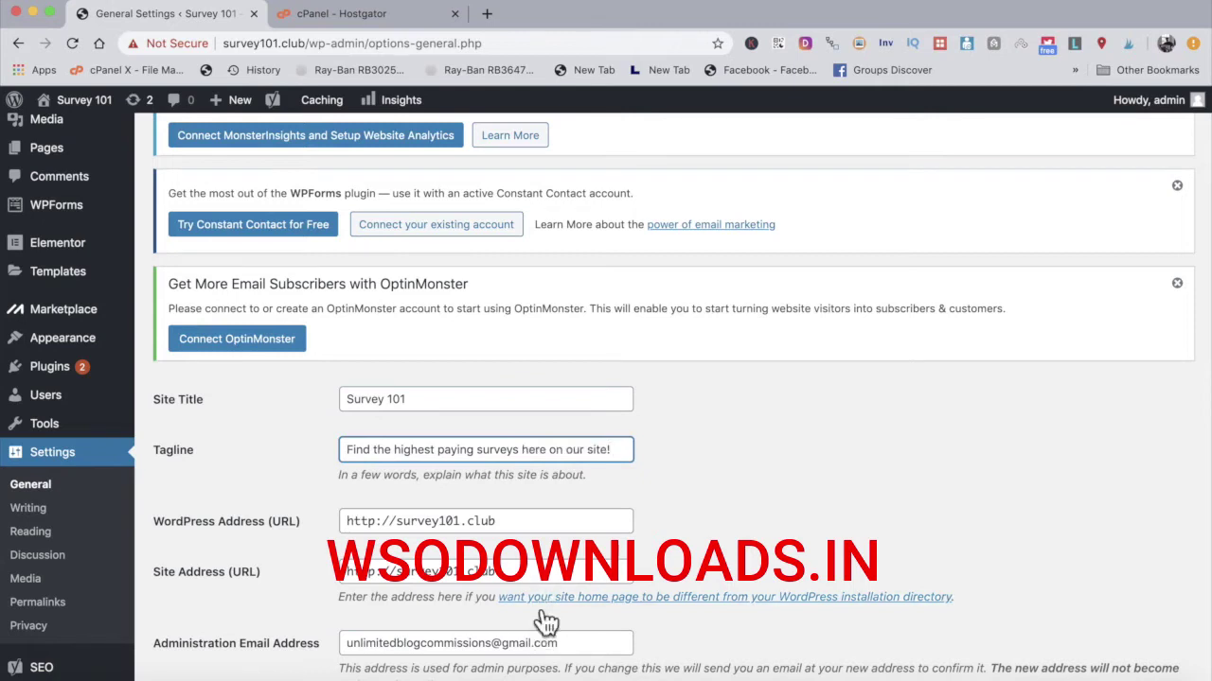
scroll(534, 616, "down", 10)
scroll(534, 616, "down", 8)
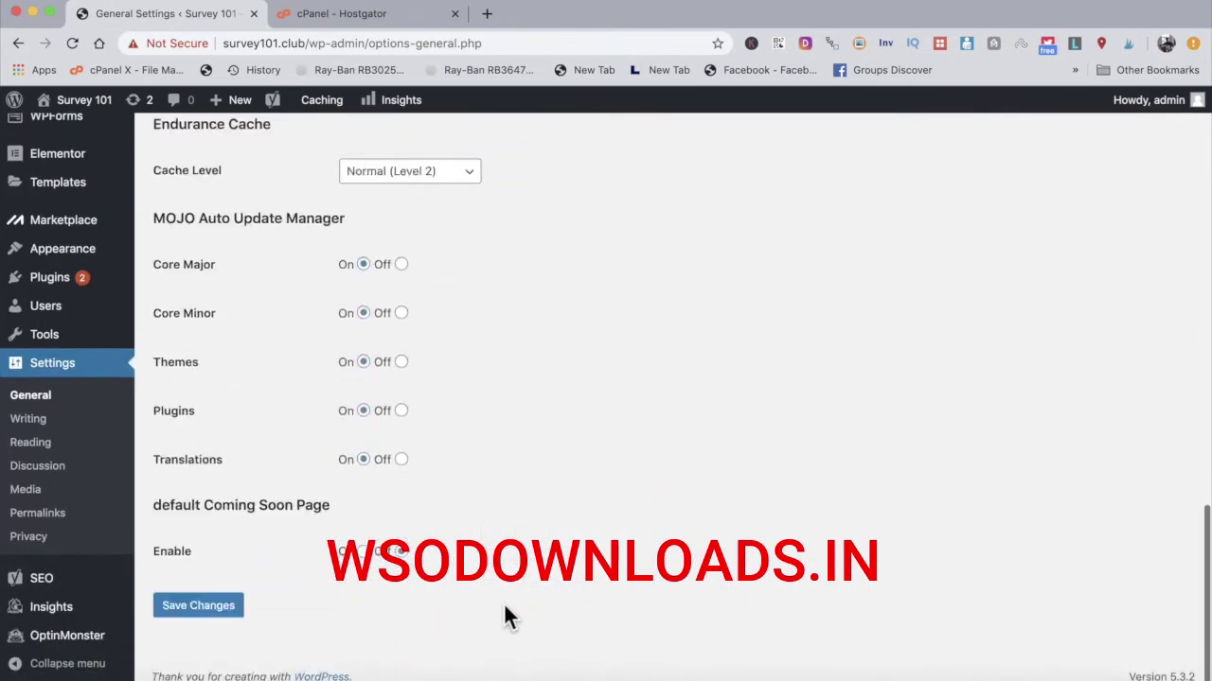
left_click(219, 606)
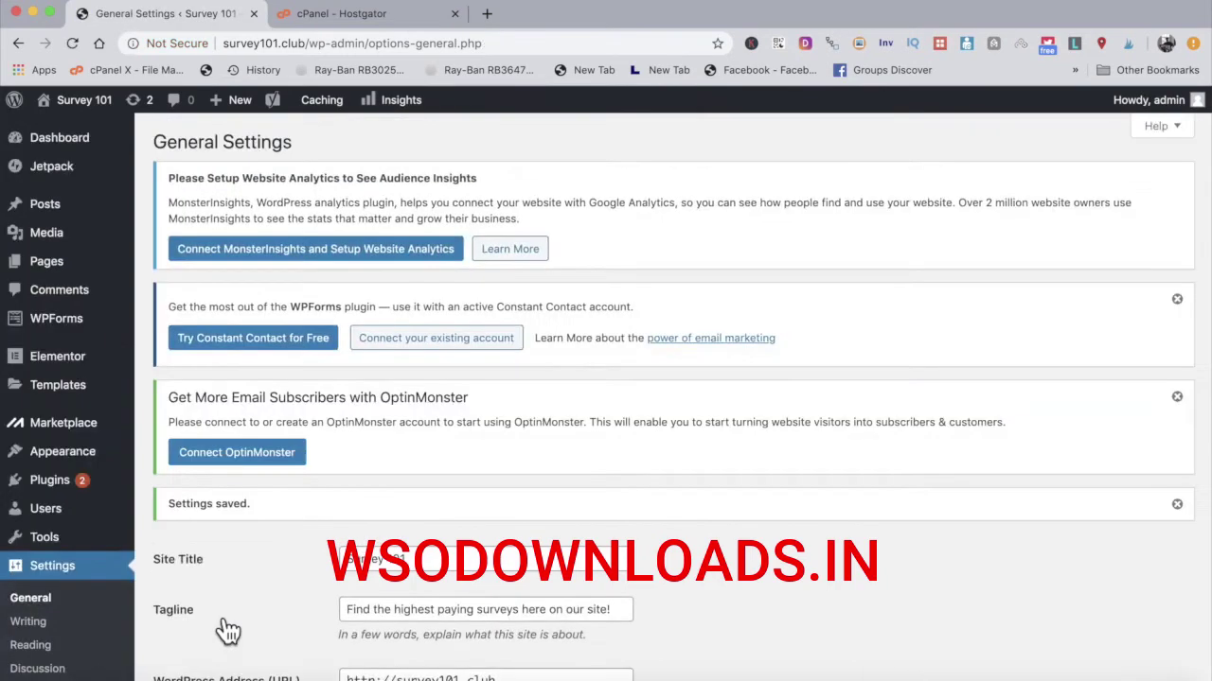
- Add a new page titled 'Survey 101' and publish it
mouse_move(111, 269)
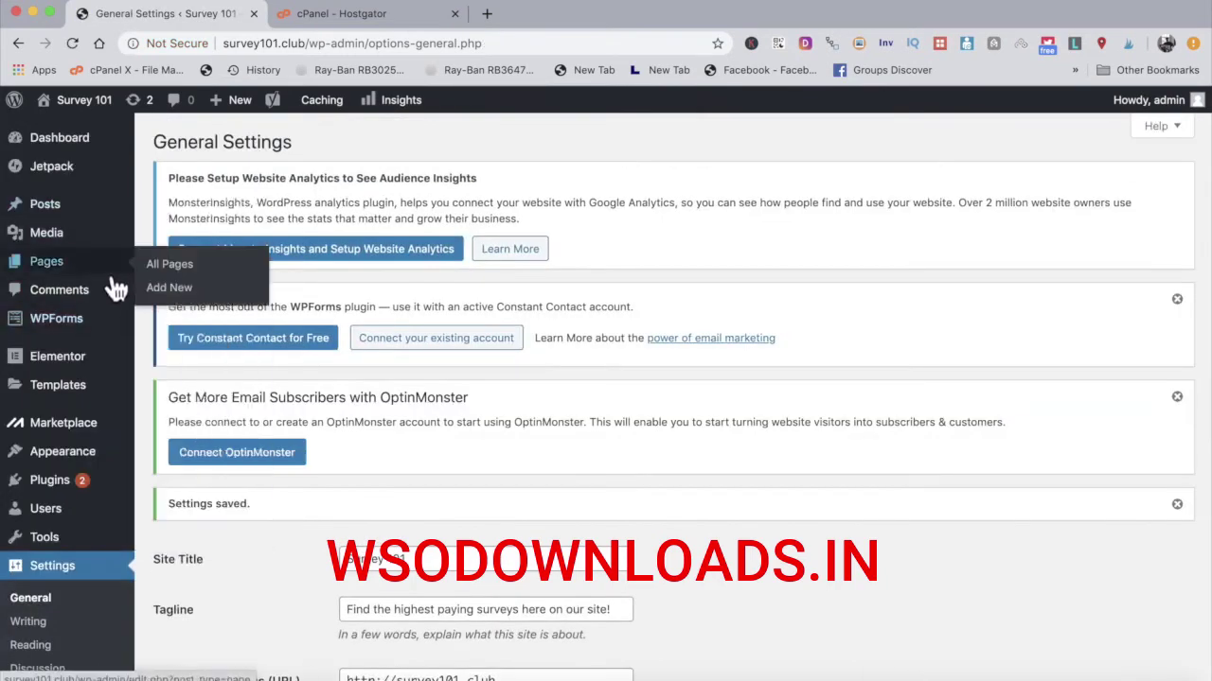
left_click(214, 296)
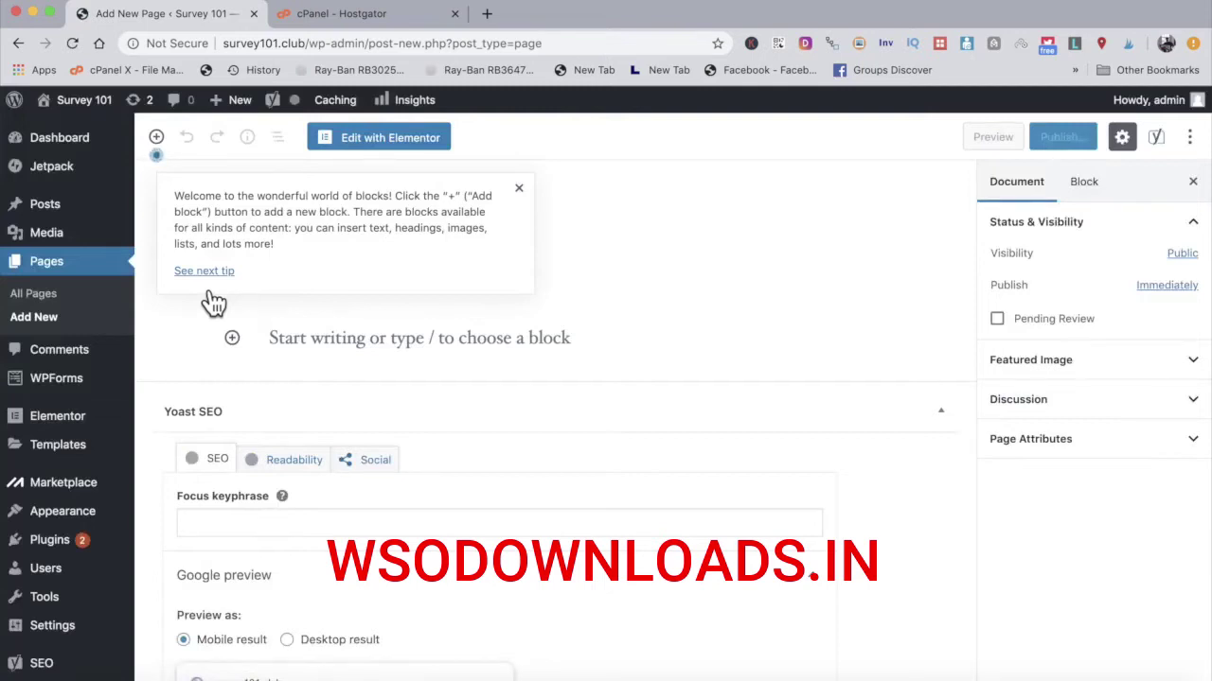
left_click(519, 189)
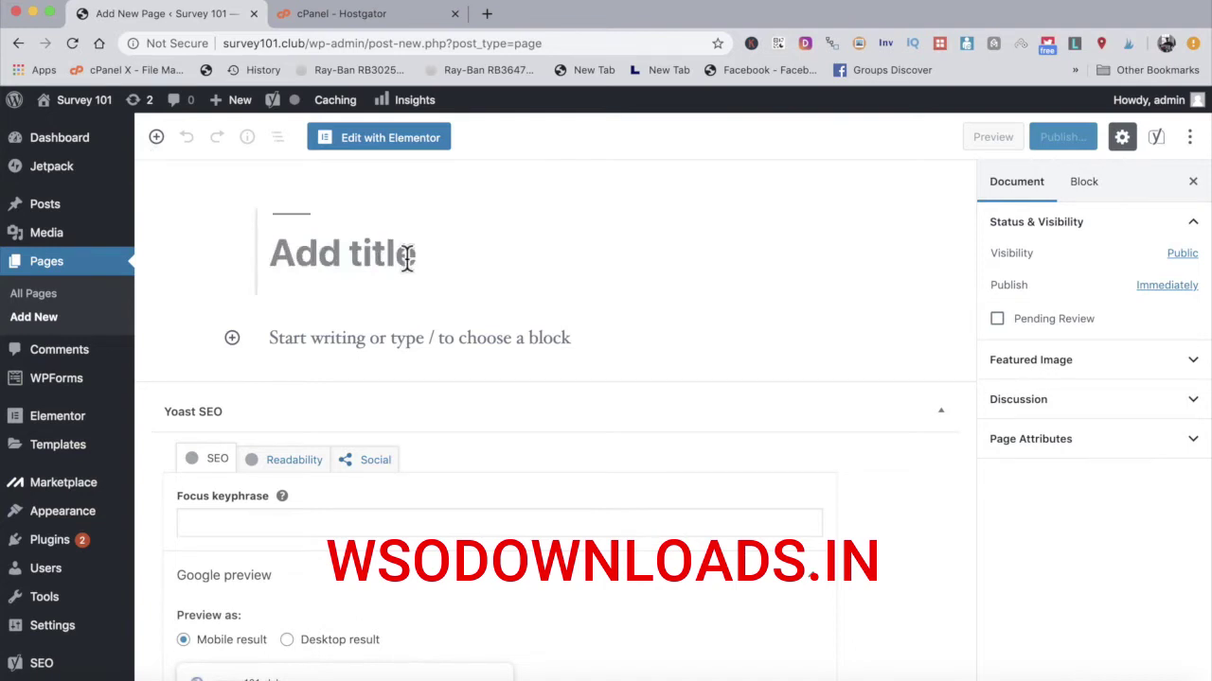
type("Sur")
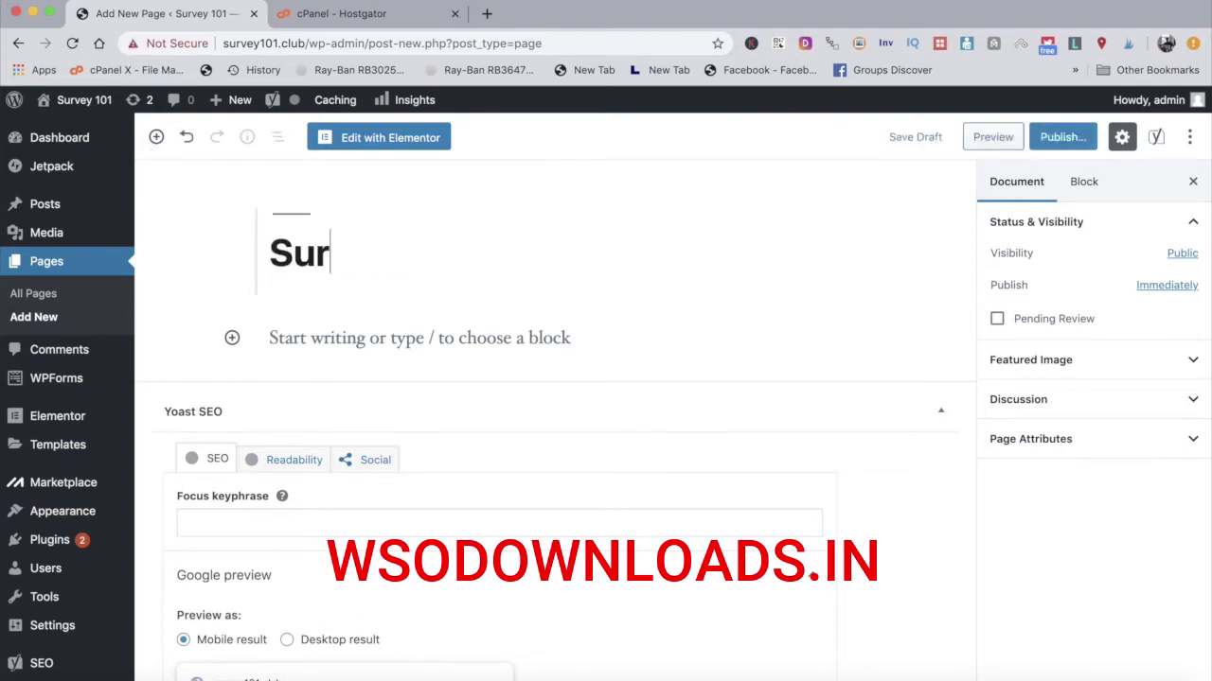
type("vey 101")
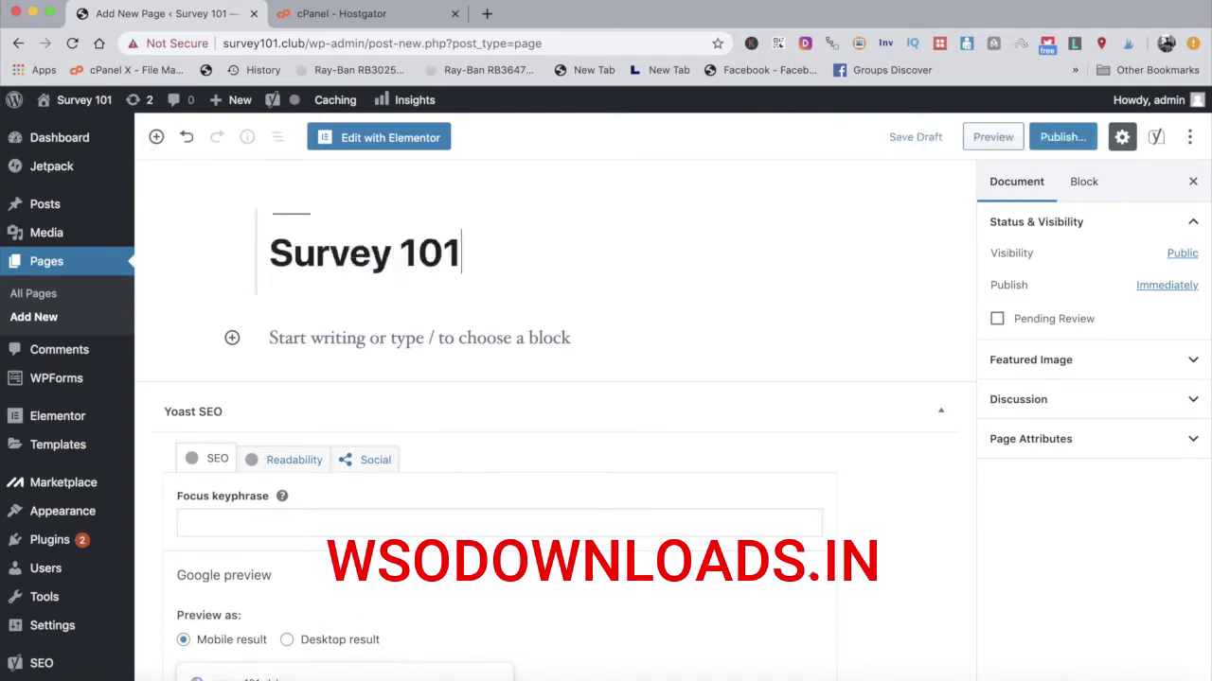
left_click(1065, 142)
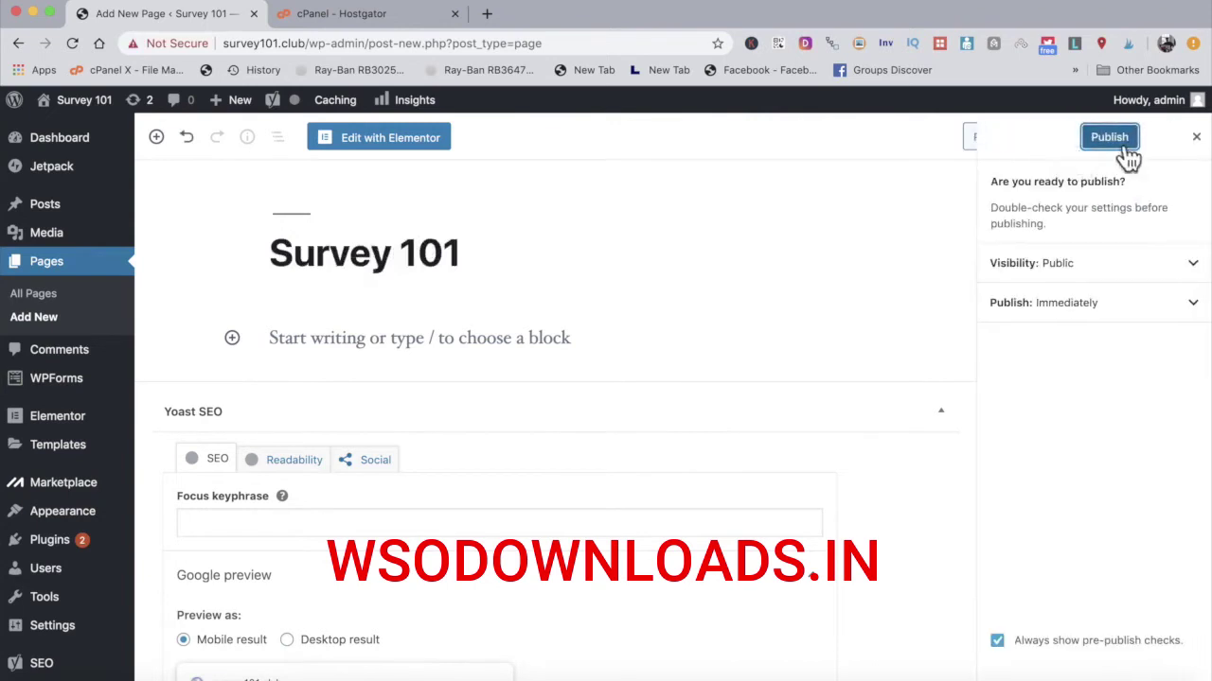
left_click(1106, 139)
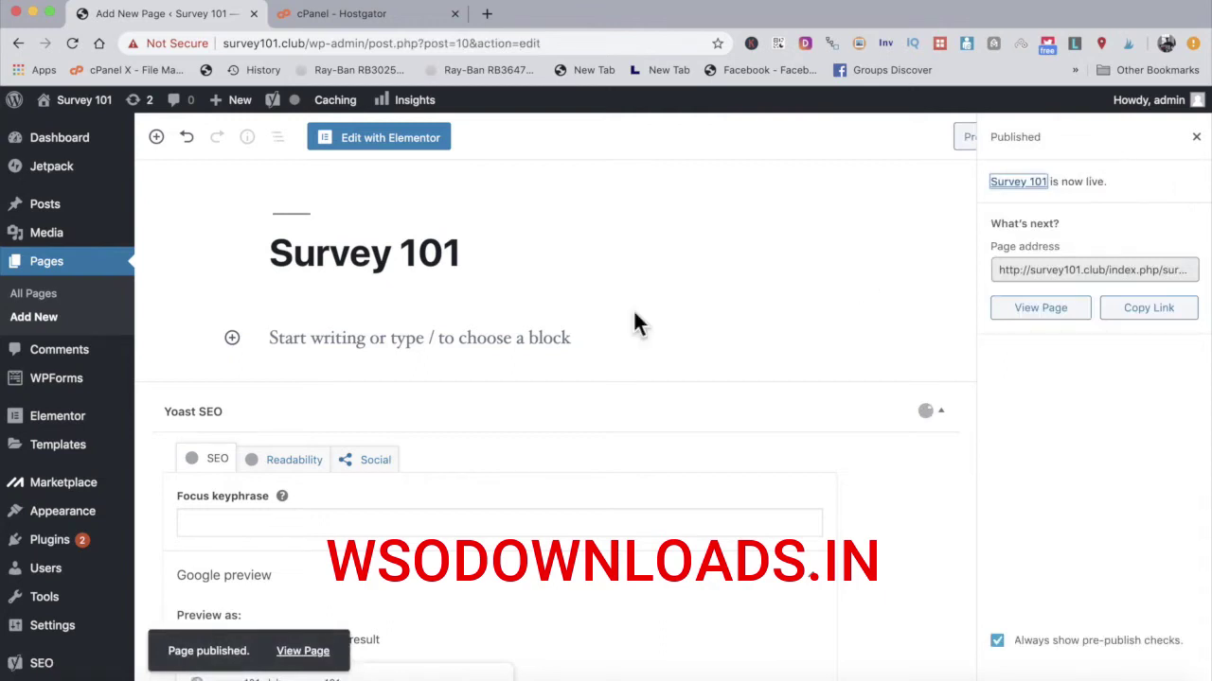
mouse_move(83, 541)
scroll(84, 549, "down", 2)
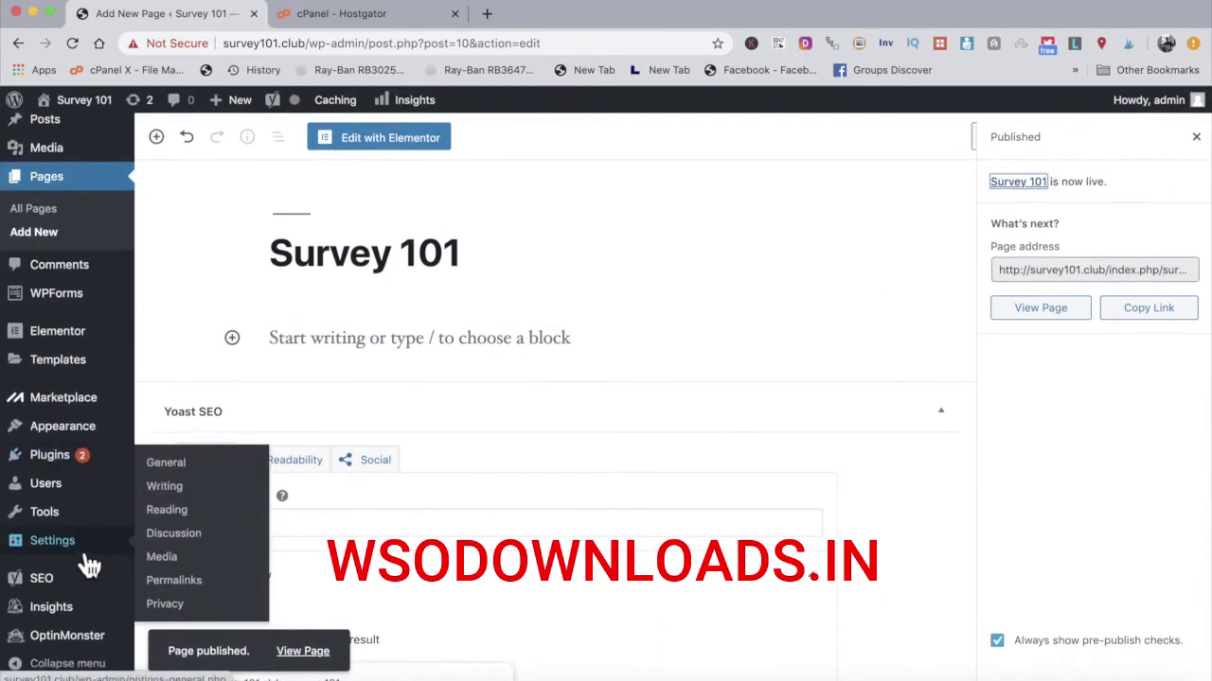
- In Reading settings, set the homepage to the static page 'Survey 101'
left_click(189, 520)
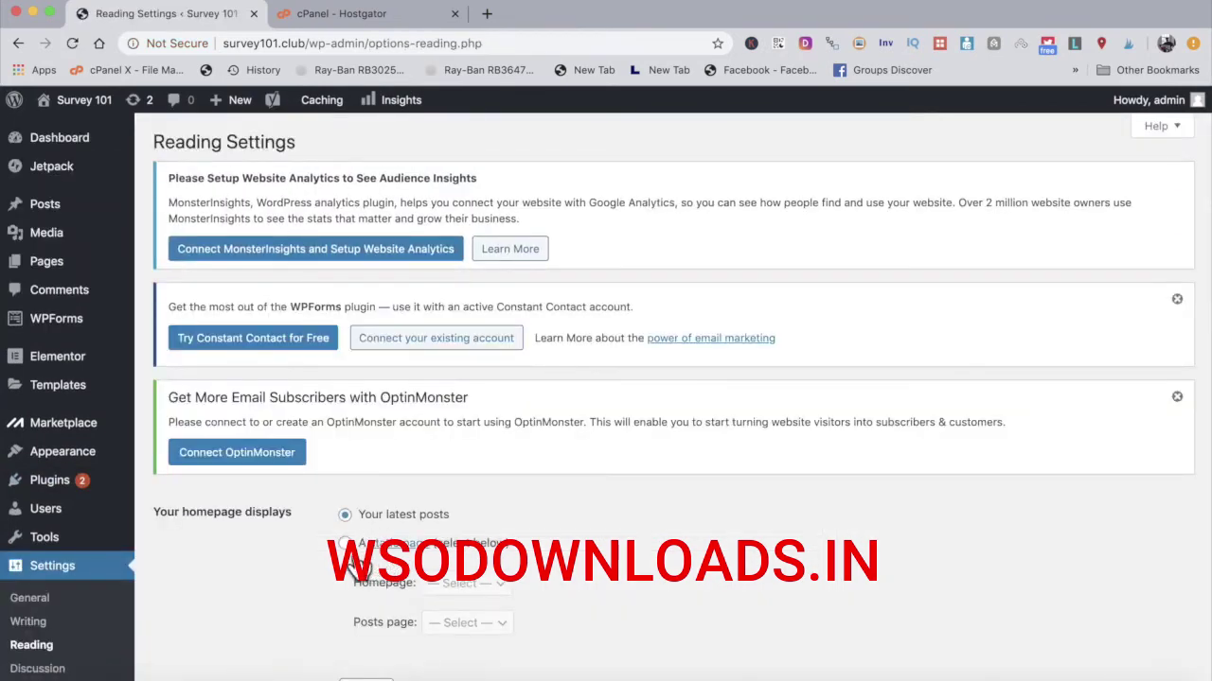
left_click(346, 546)
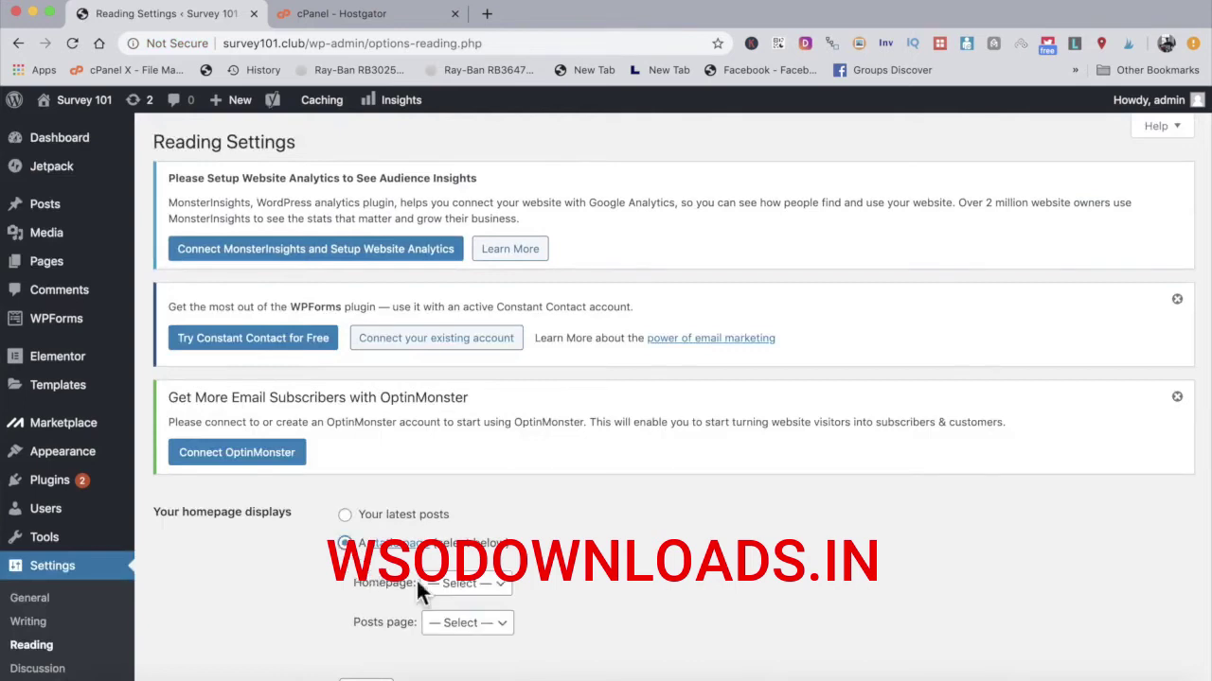
left_click(475, 594)
left_click(481, 613)
scroll(484, 626, "down", 1)
scroll(483, 627, "down", 1)
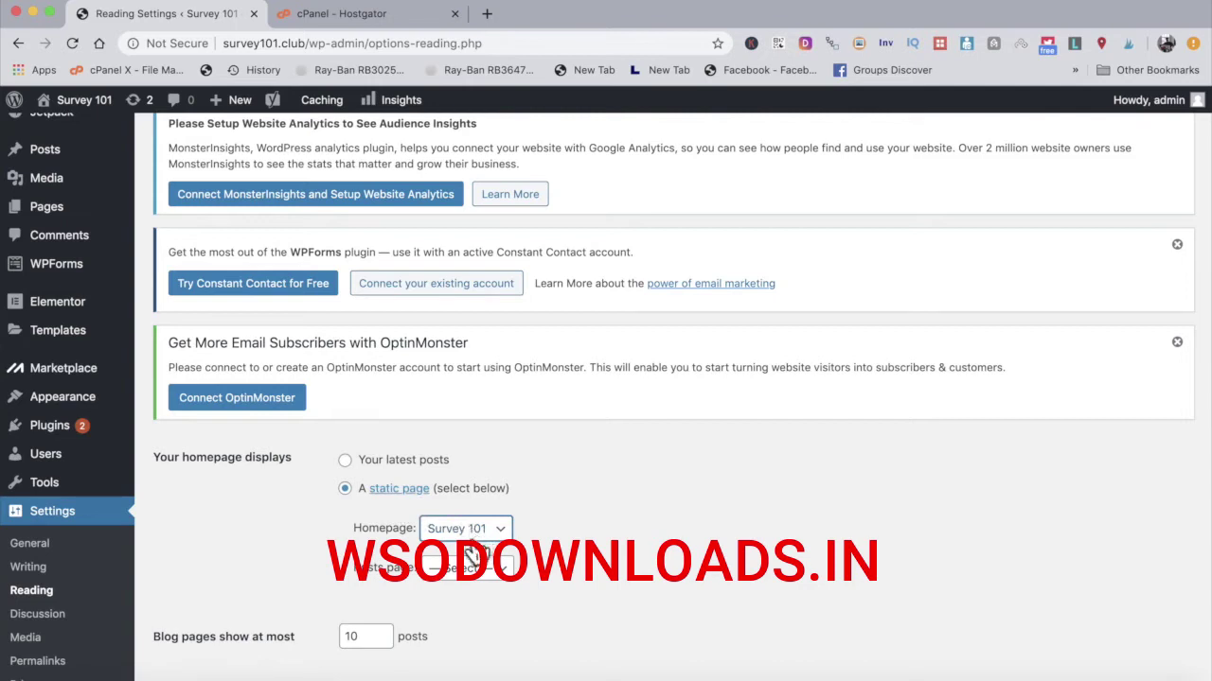
scroll(488, 554, "down", 5)
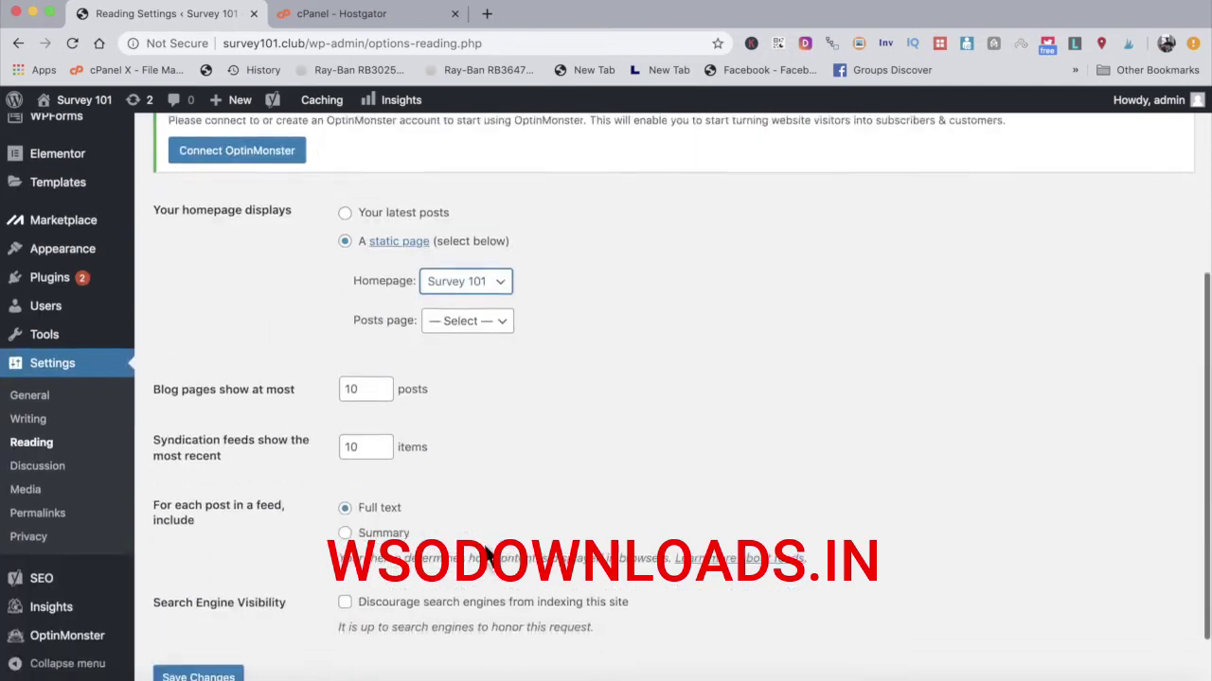
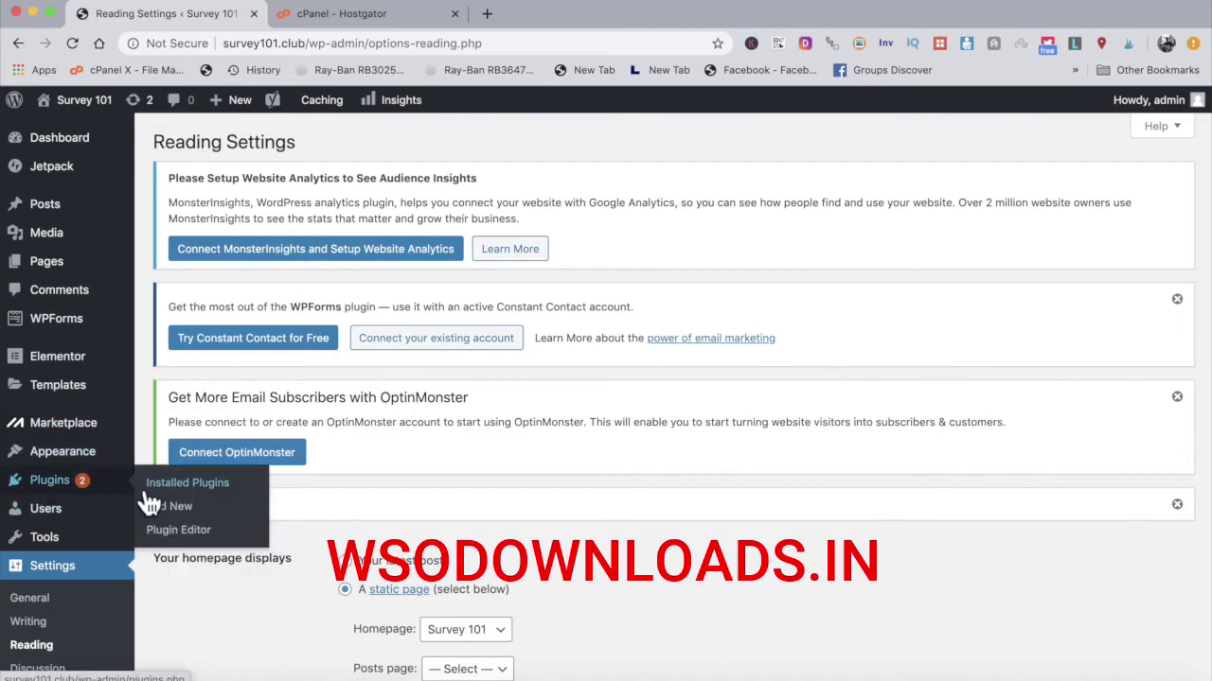
- Search the Add Plugins directory for 'pinterest share'
left_click(201, 529)
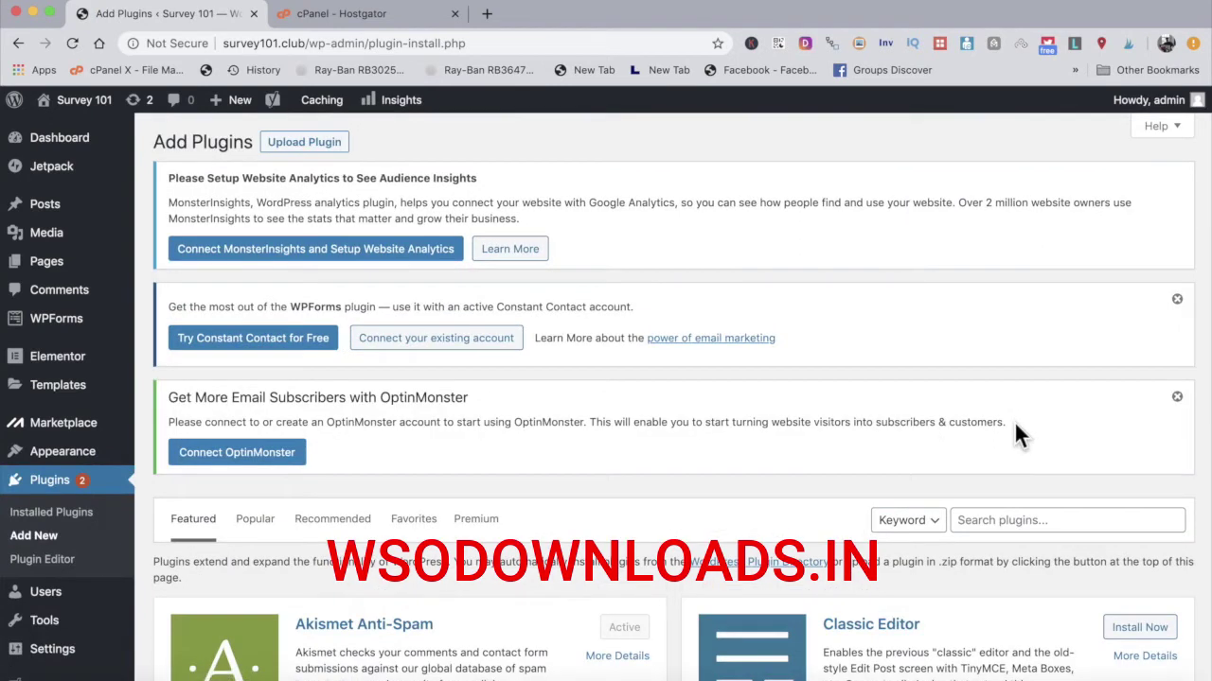
left_click(1003, 520)
type("pinter")
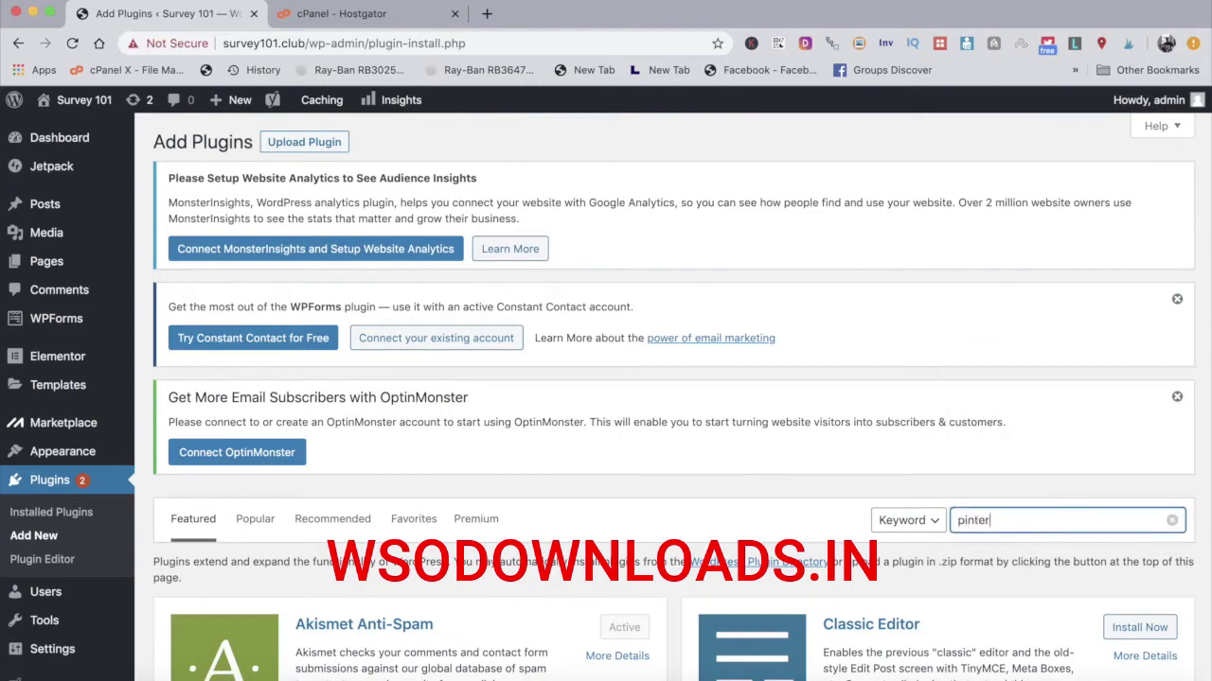
key("BackSpace")
key("BackSpace")
key("BackSpace")
type("terest")
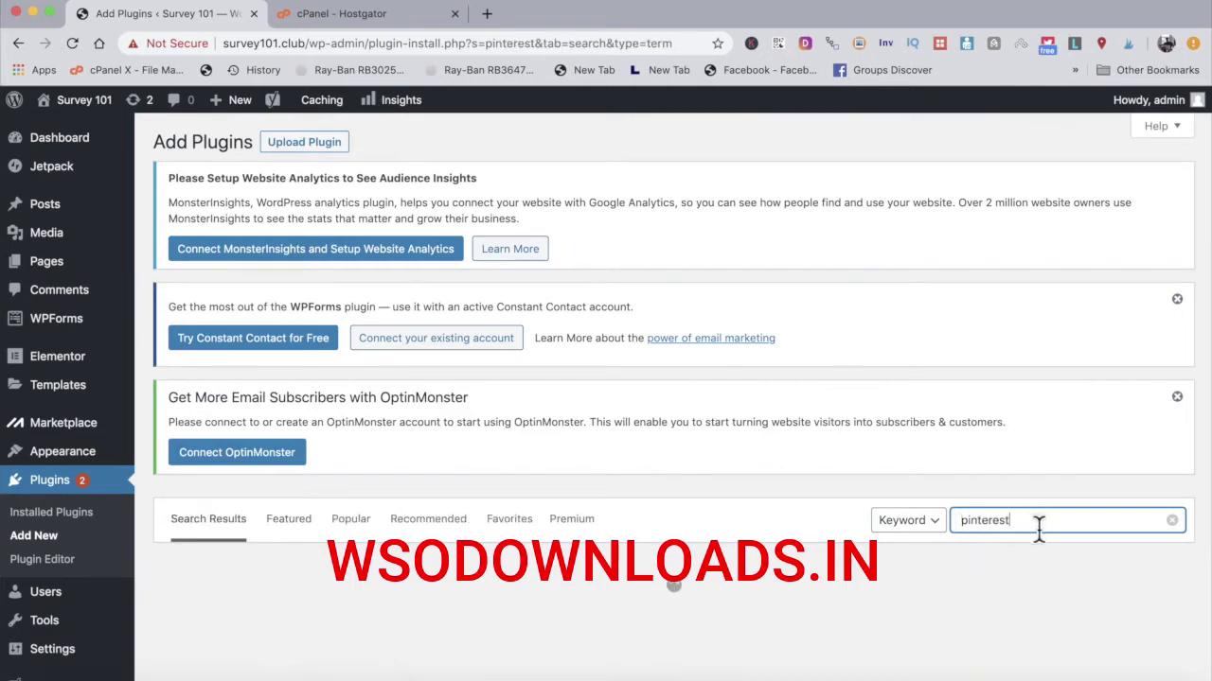
type(" share")
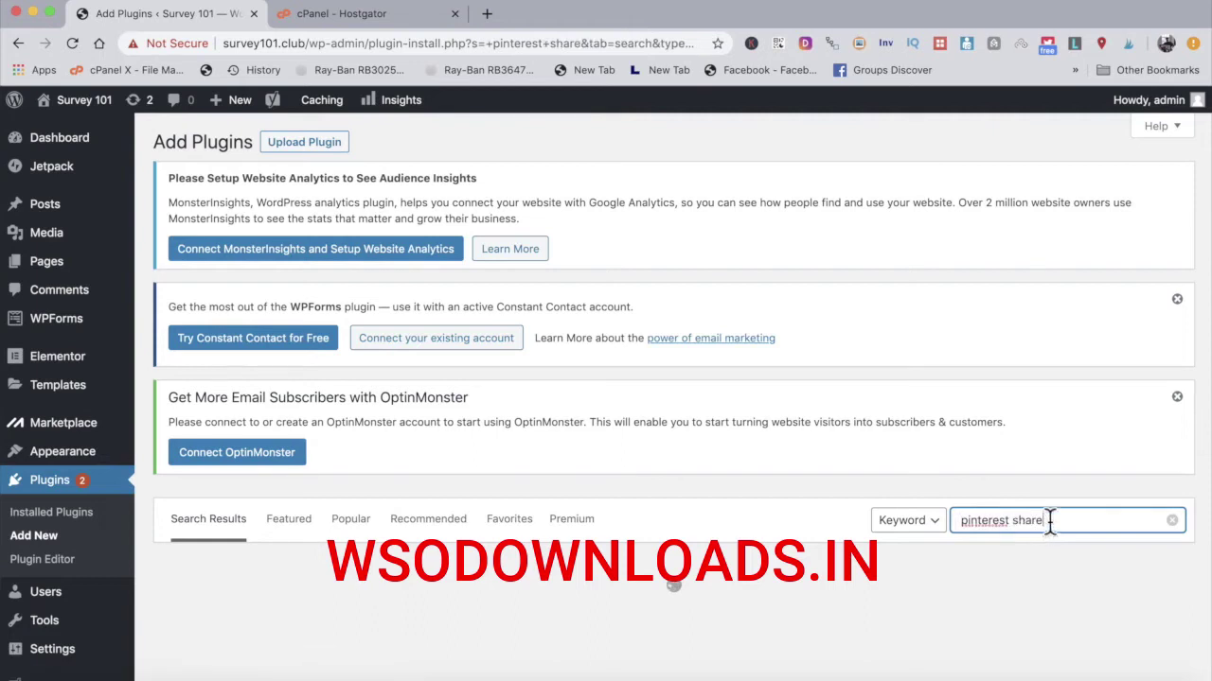
- Install and activate the Social Media Share Buttons & Social Sharing Icons plugin
scroll(1049, 520, "down", 5)
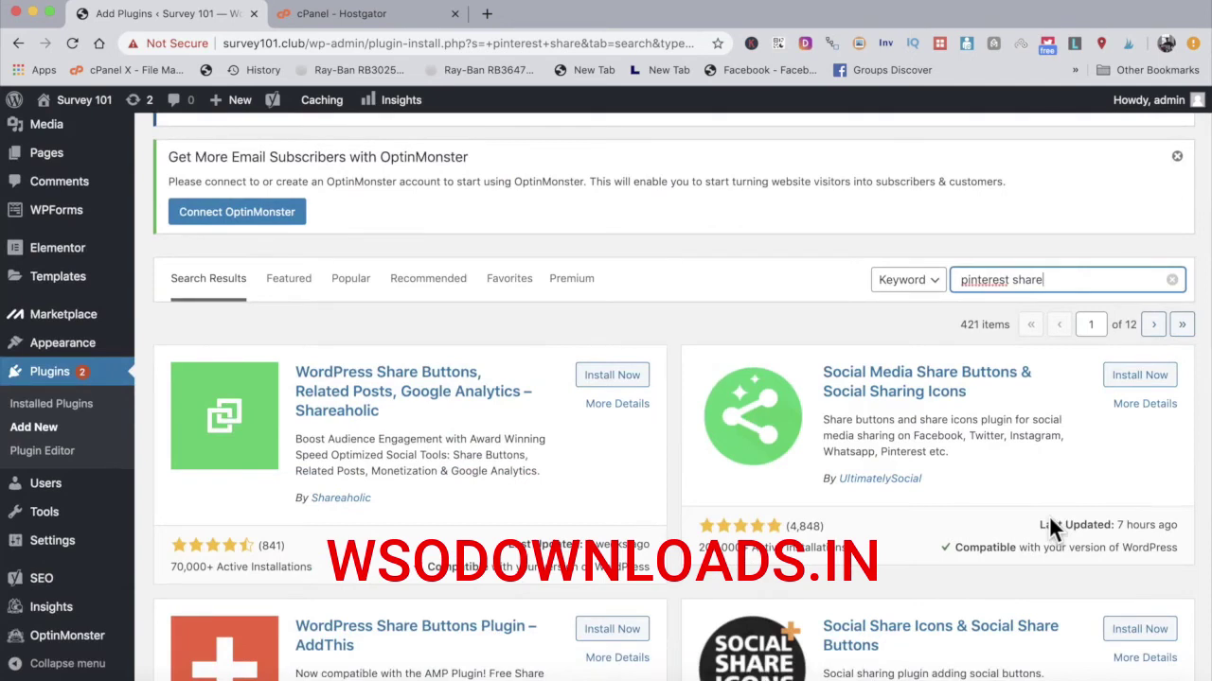
scroll(1048, 520, "down", 3)
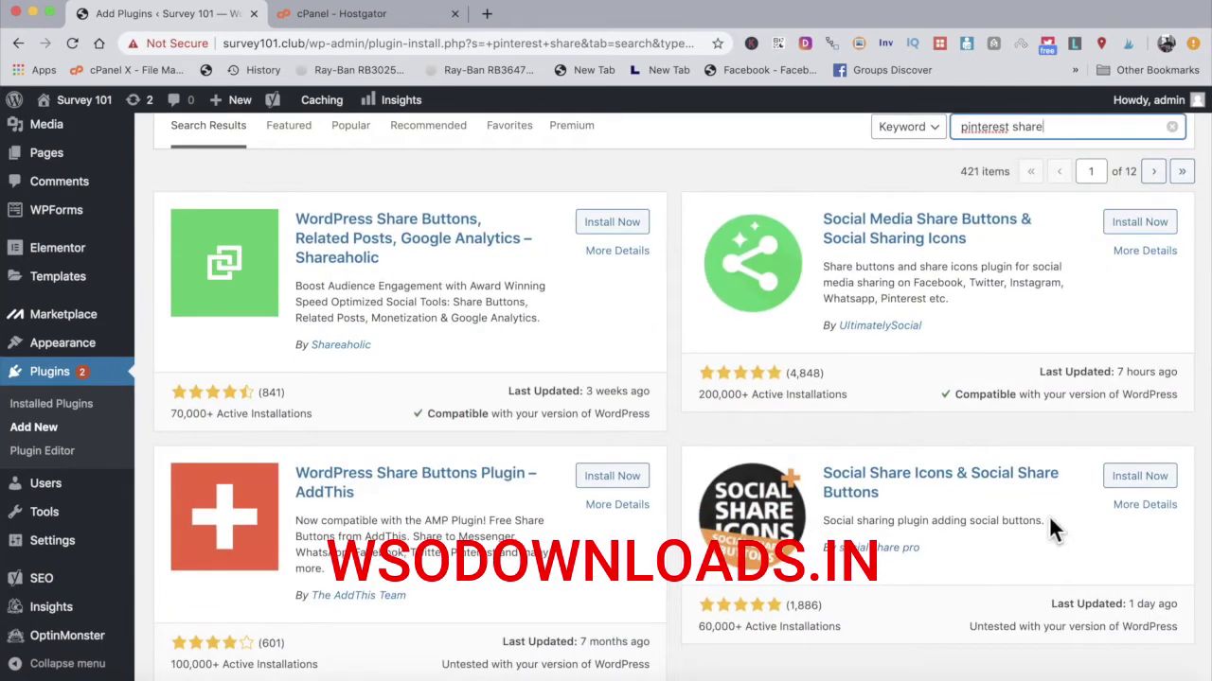
left_click(1158, 224)
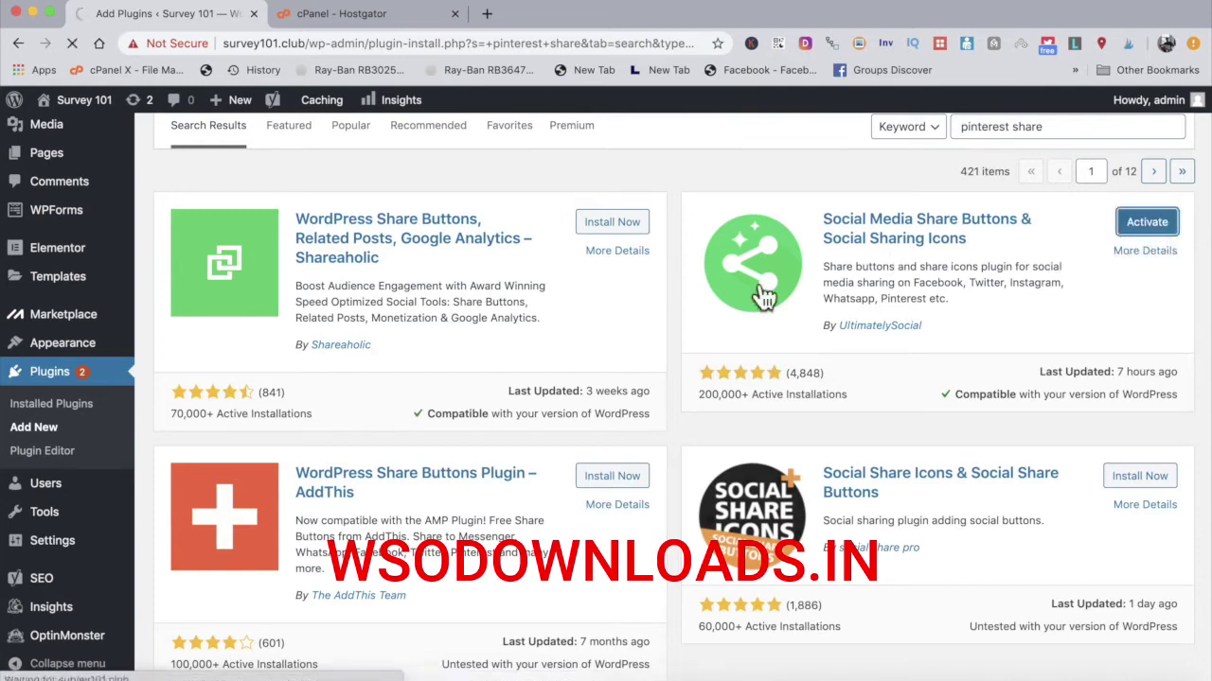
left_click(726, 303)
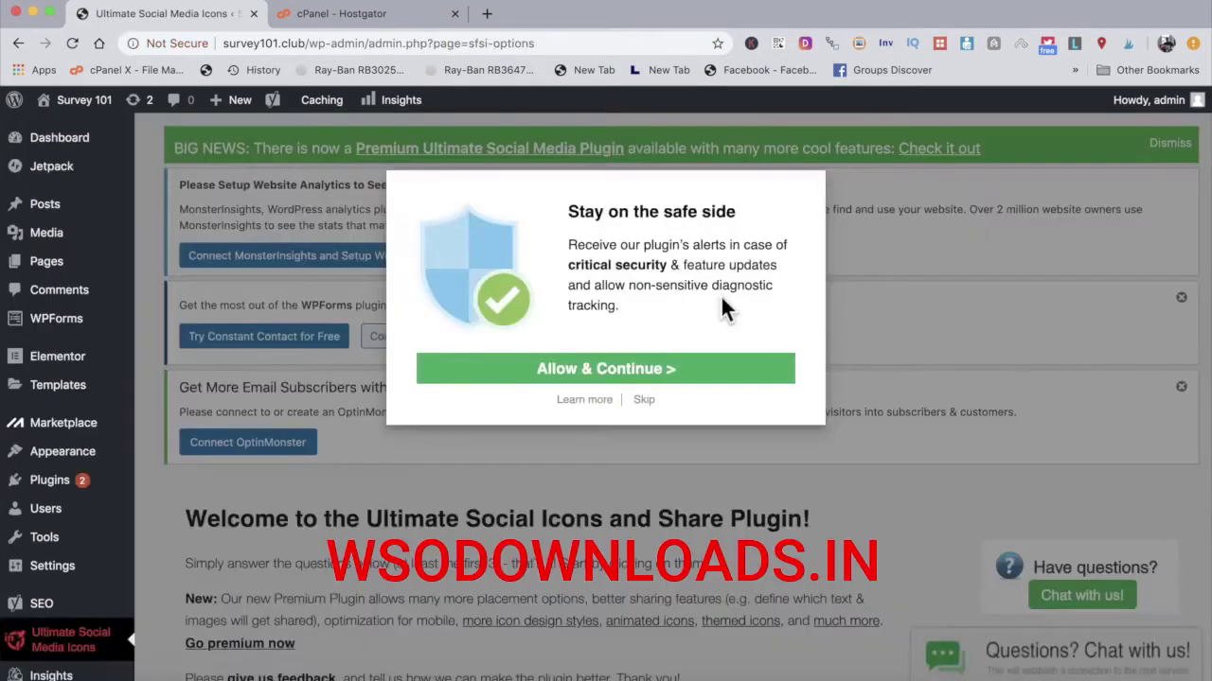
- Skip the tracking opt-in and enable icons floating over the website's pages
left_click(644, 399)
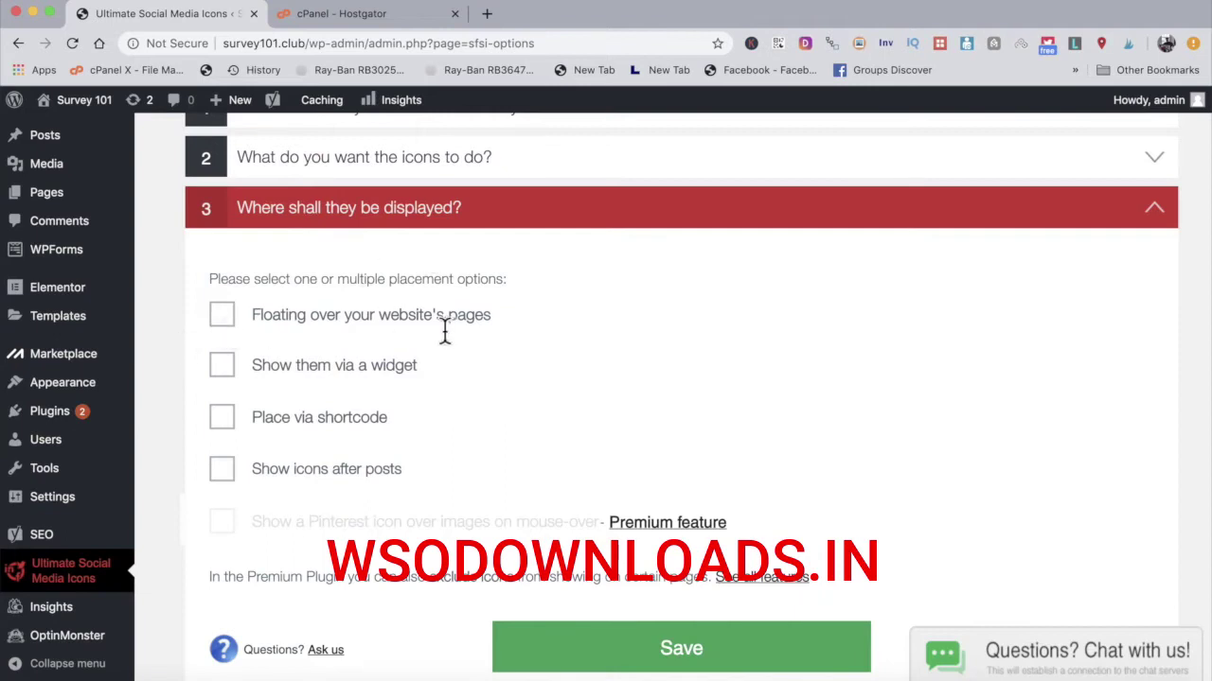
left_click(224, 316)
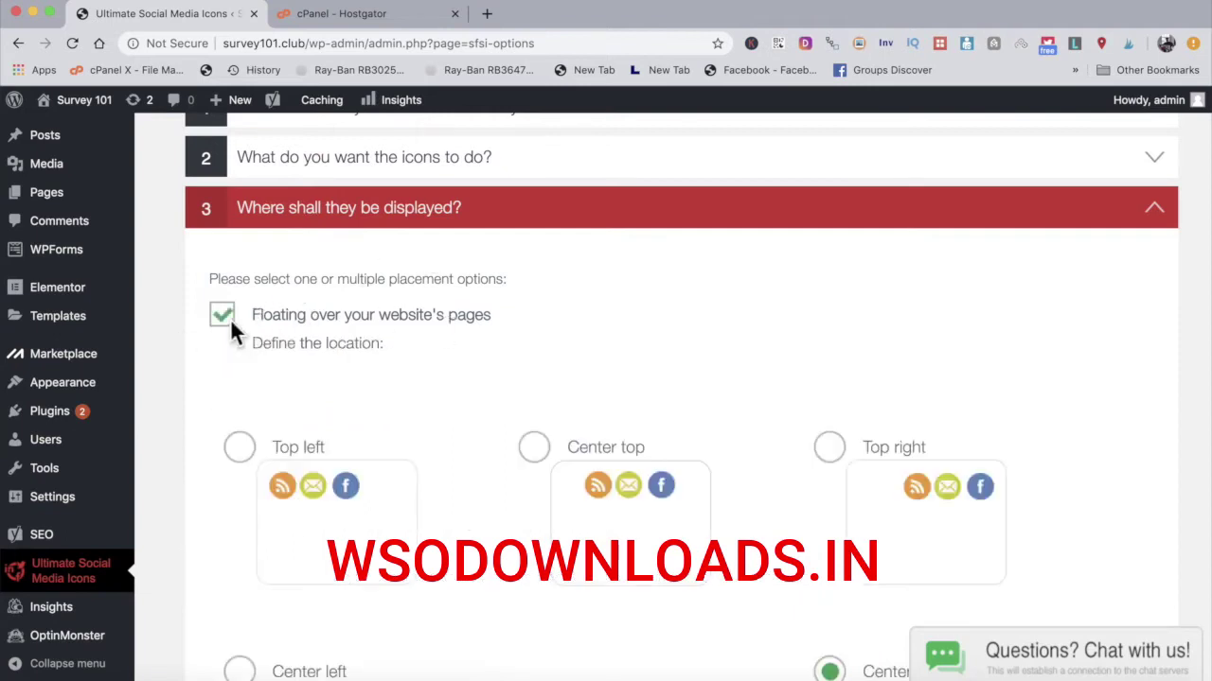
scroll(409, 494, "down", 5)
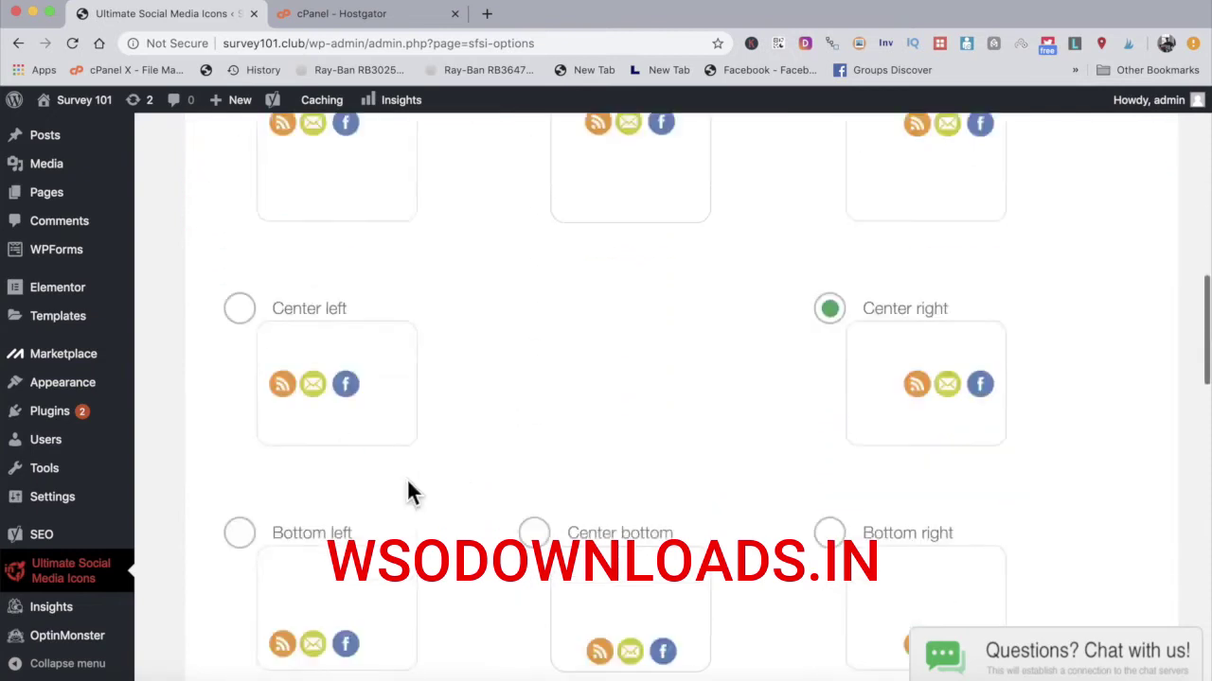
scroll(408, 484, "down", 6)
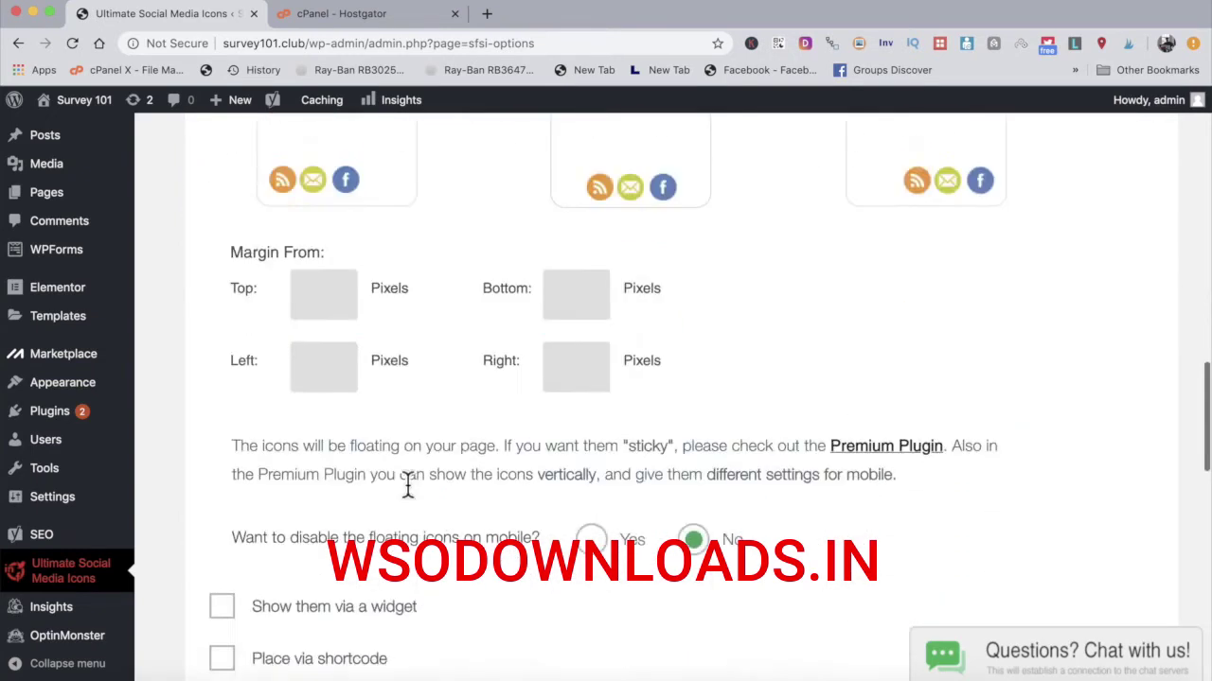
- Position the floating icons at Center top and save the placement
left_click(335, 303)
scroll(535, 229, "up", 2)
left_click(535, 229)
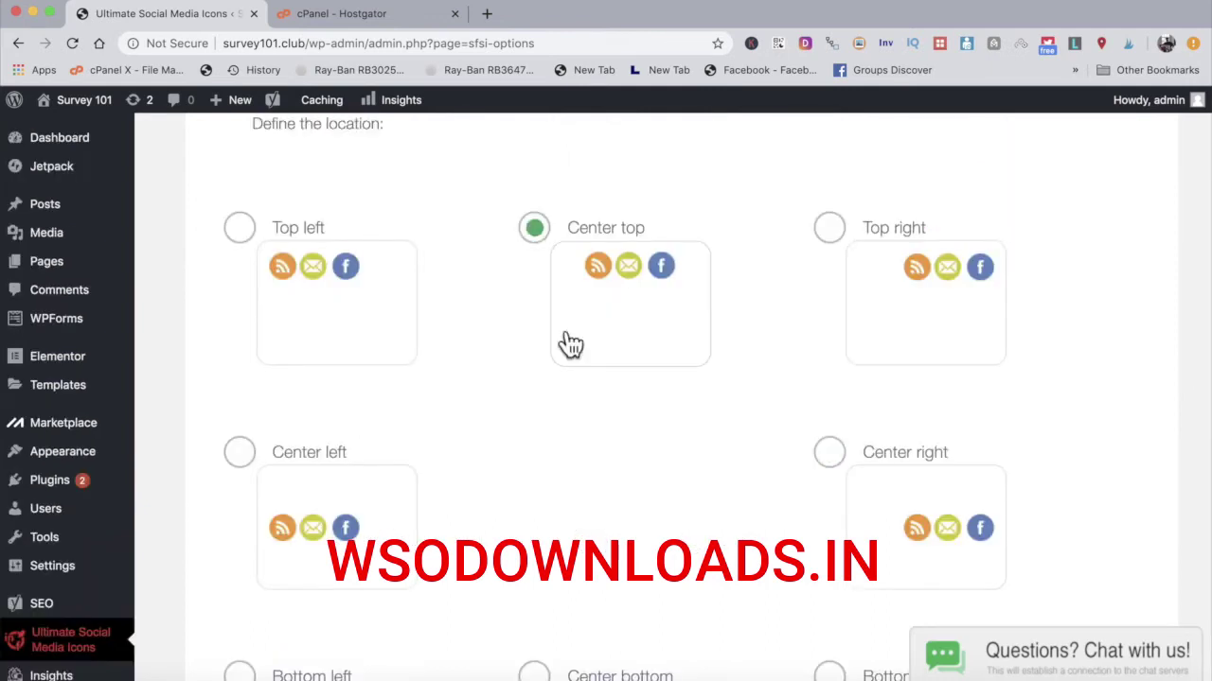
scroll(560, 338, "down", 10)
scroll(560, 338, "down", 1)
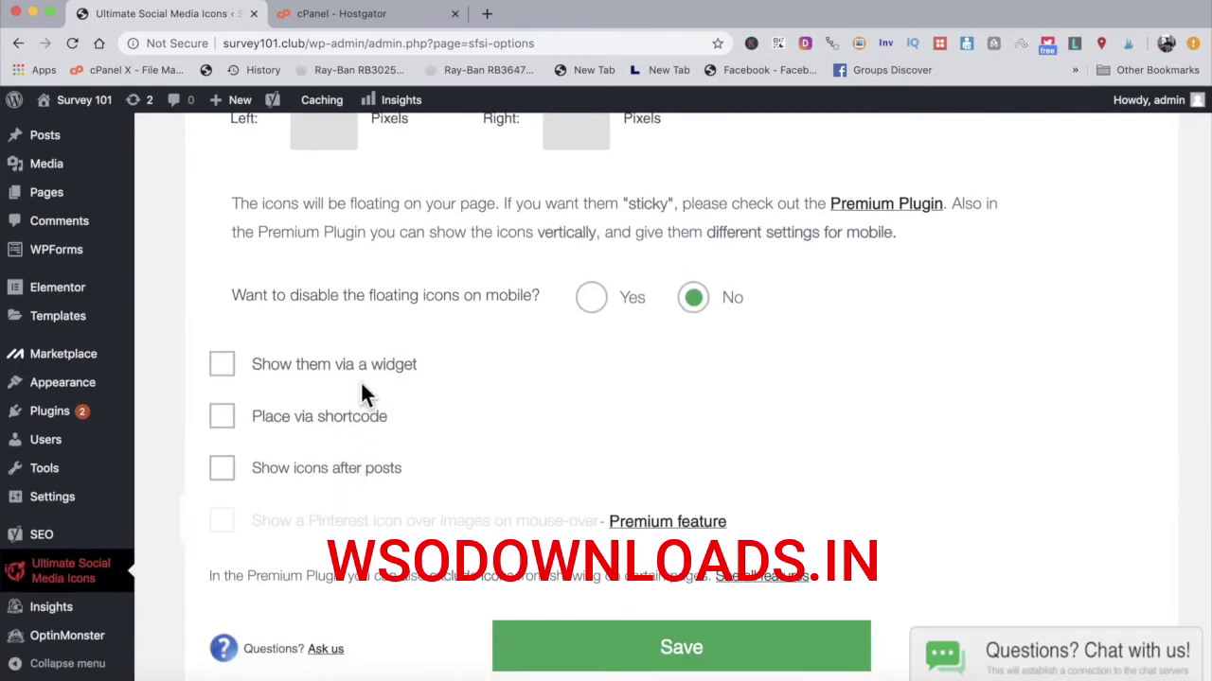
scroll(362, 393, "down", 7)
scroll(362, 386, "down", 8)
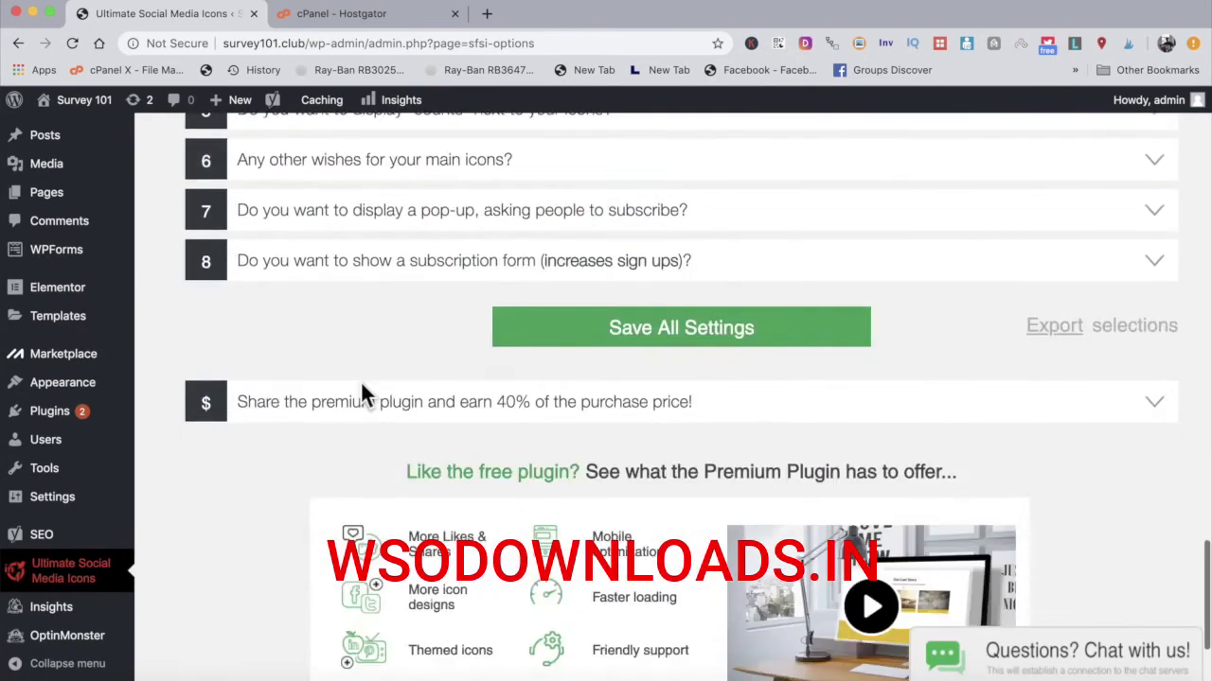
scroll(362, 387, "up", 12)
left_click(565, 354)
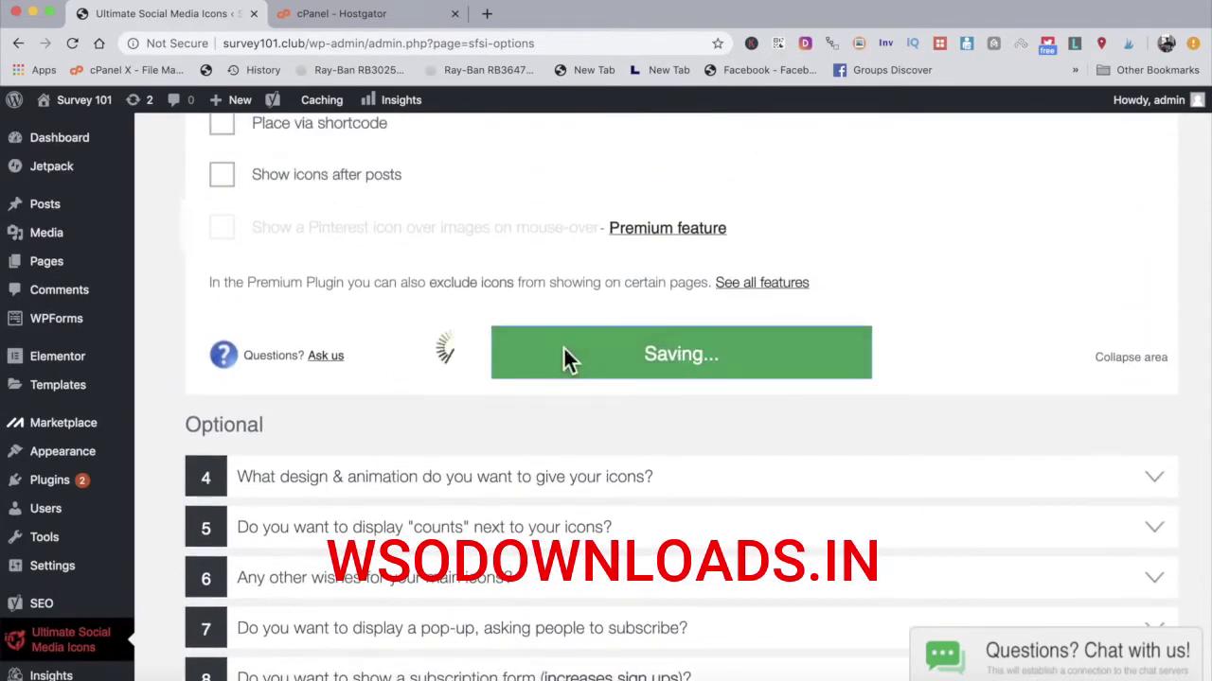
scroll(565, 357, "up", 5)
scroll(565, 355, "up", 10)
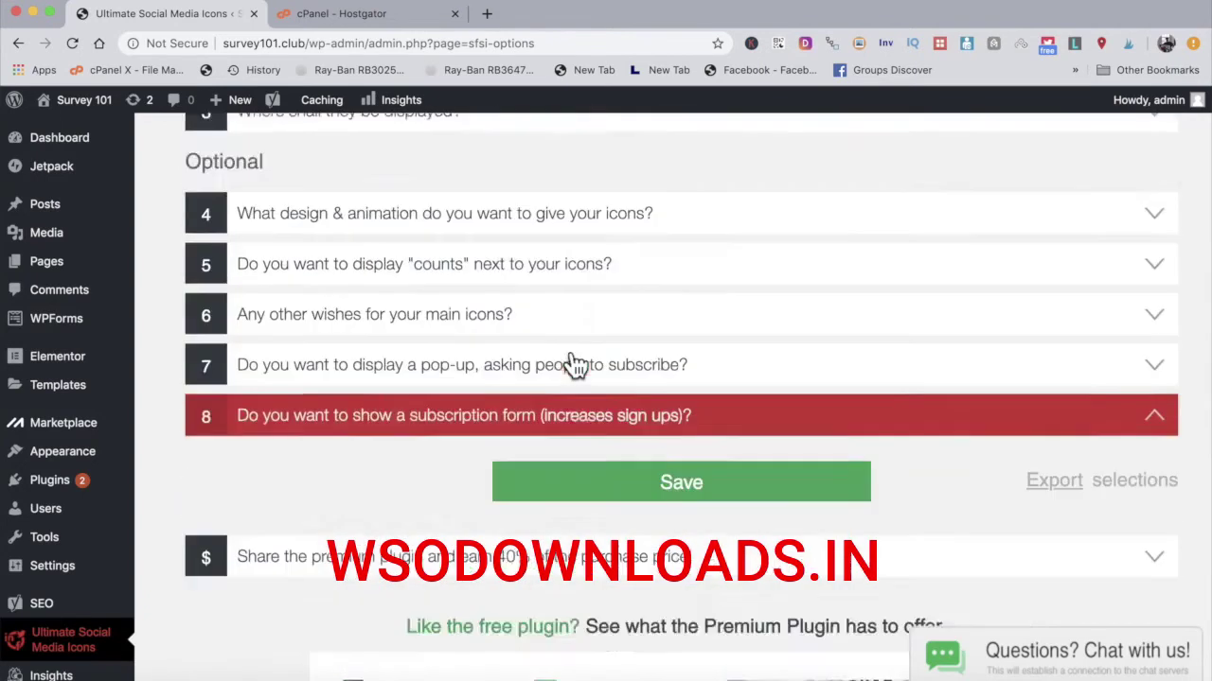
scroll(565, 355, "down", 4)
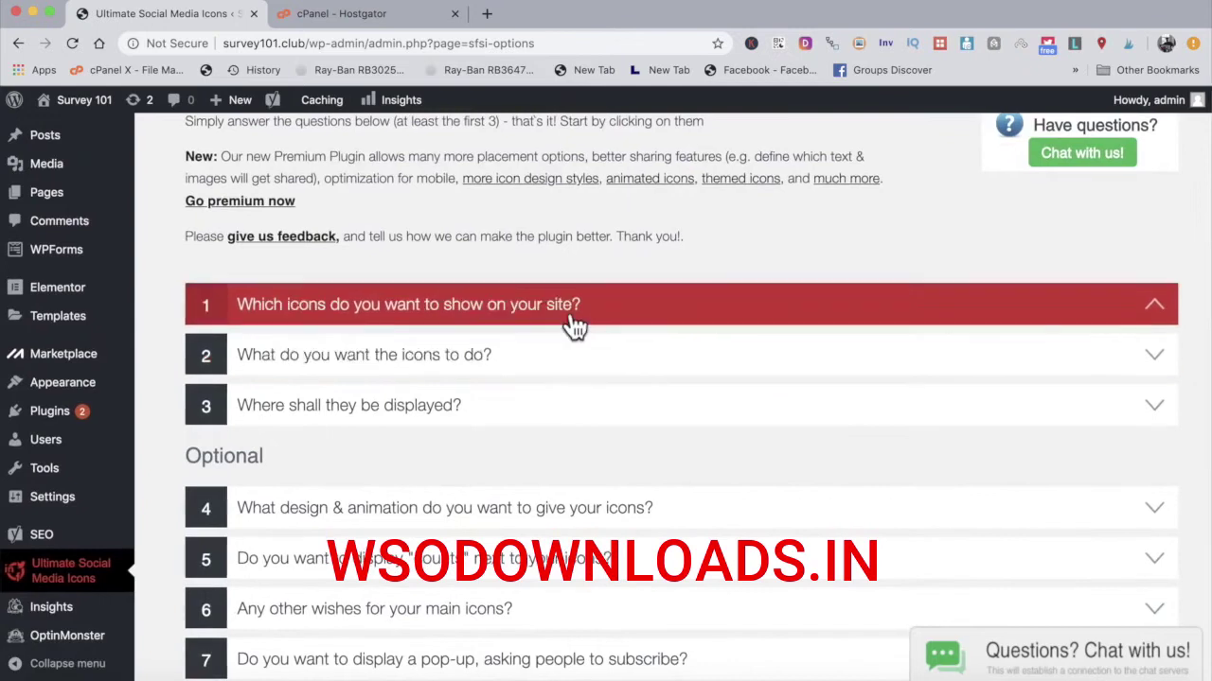
- In the icons section, add Pinterest and keep the Email icon active
left_click(576, 324)
scroll(566, 317, "down", 5)
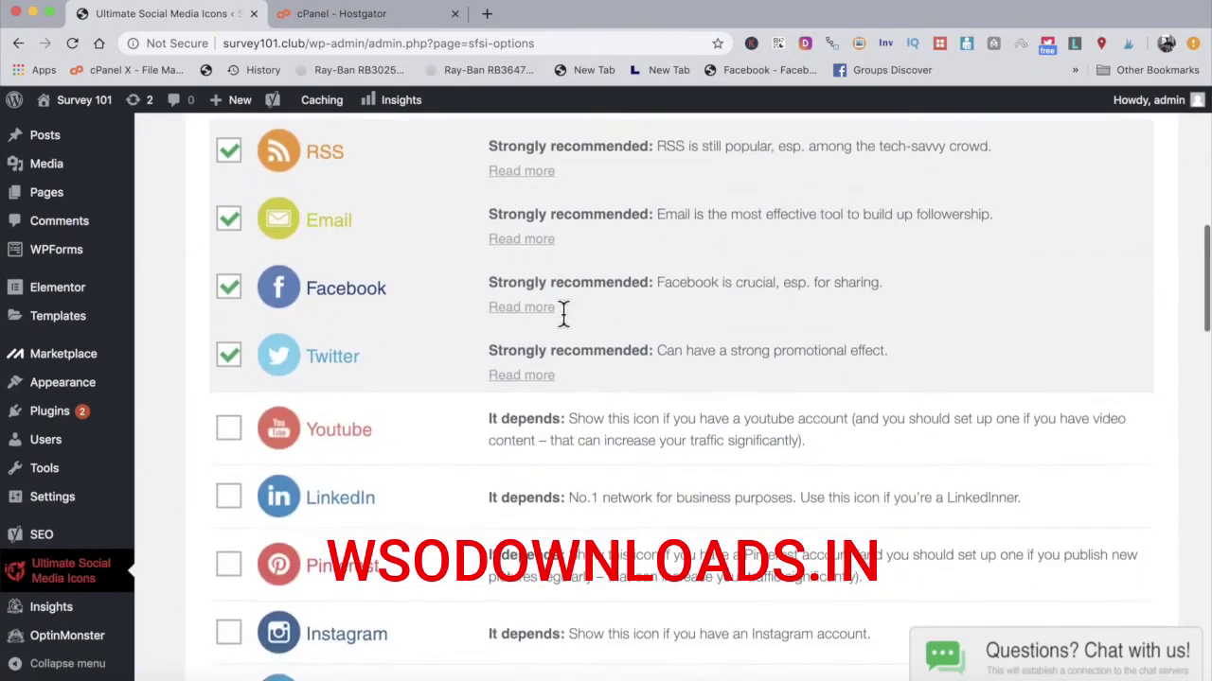
left_click(228, 565)
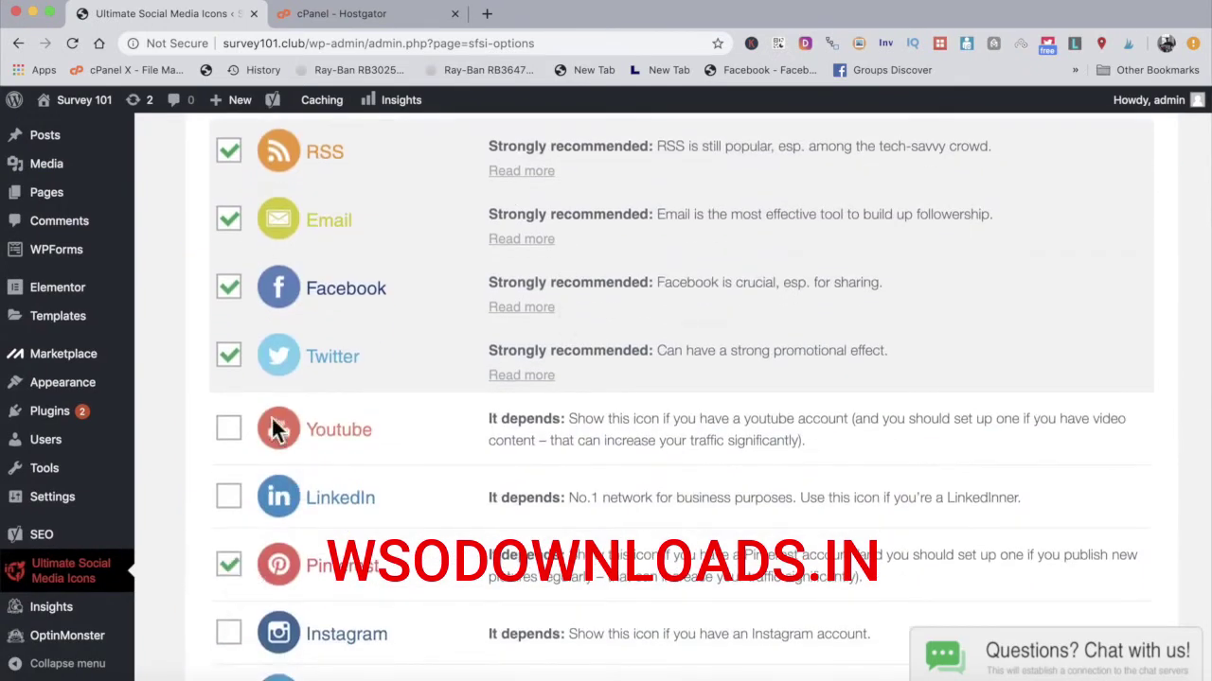
left_click(229, 220)
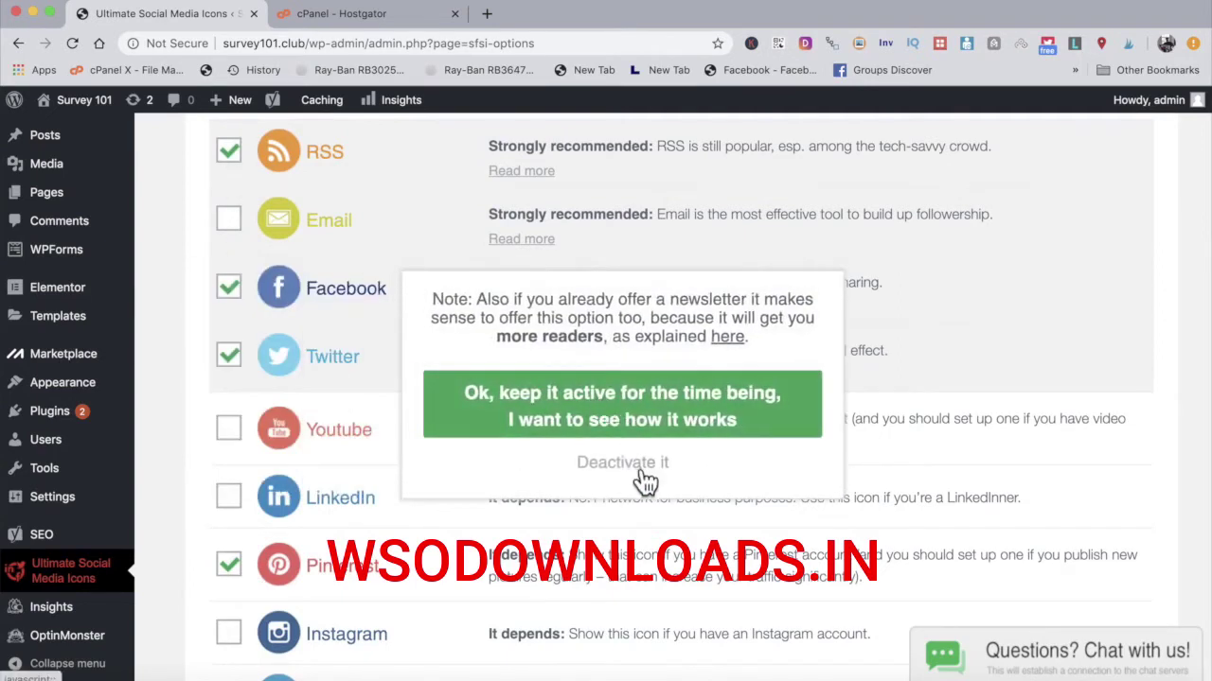
left_click(621, 419)
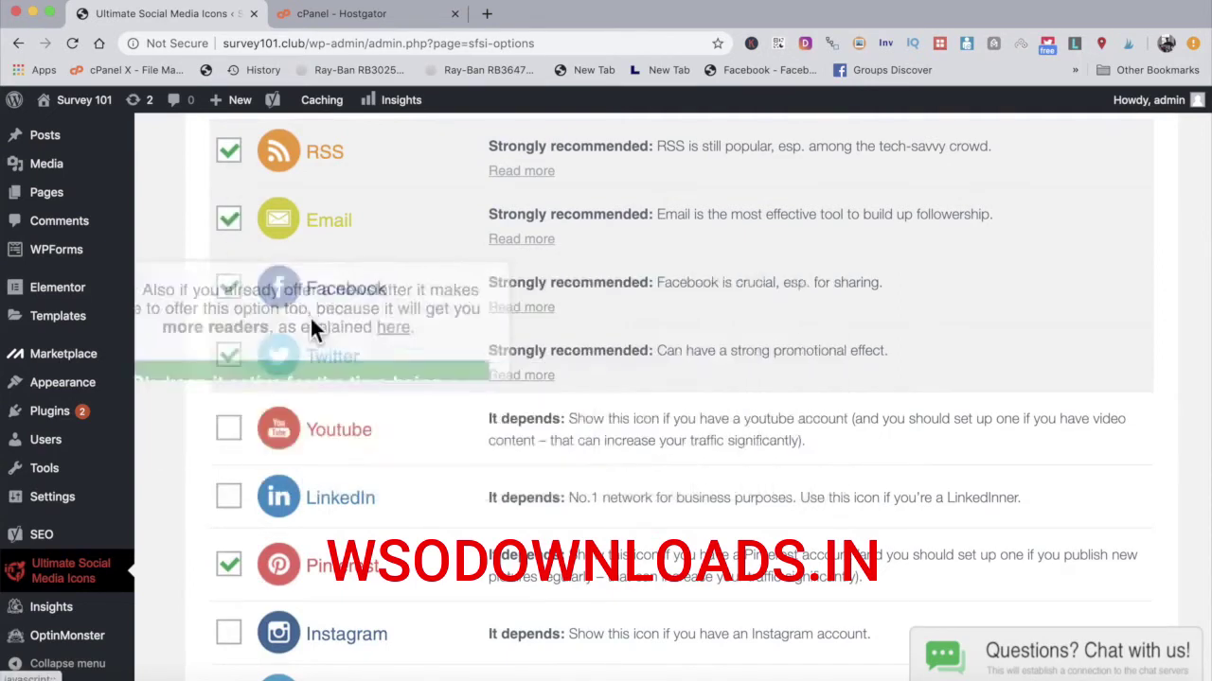
- Add the Instagram icon and save the social icon settings
scroll(247, 422, "down", 5)
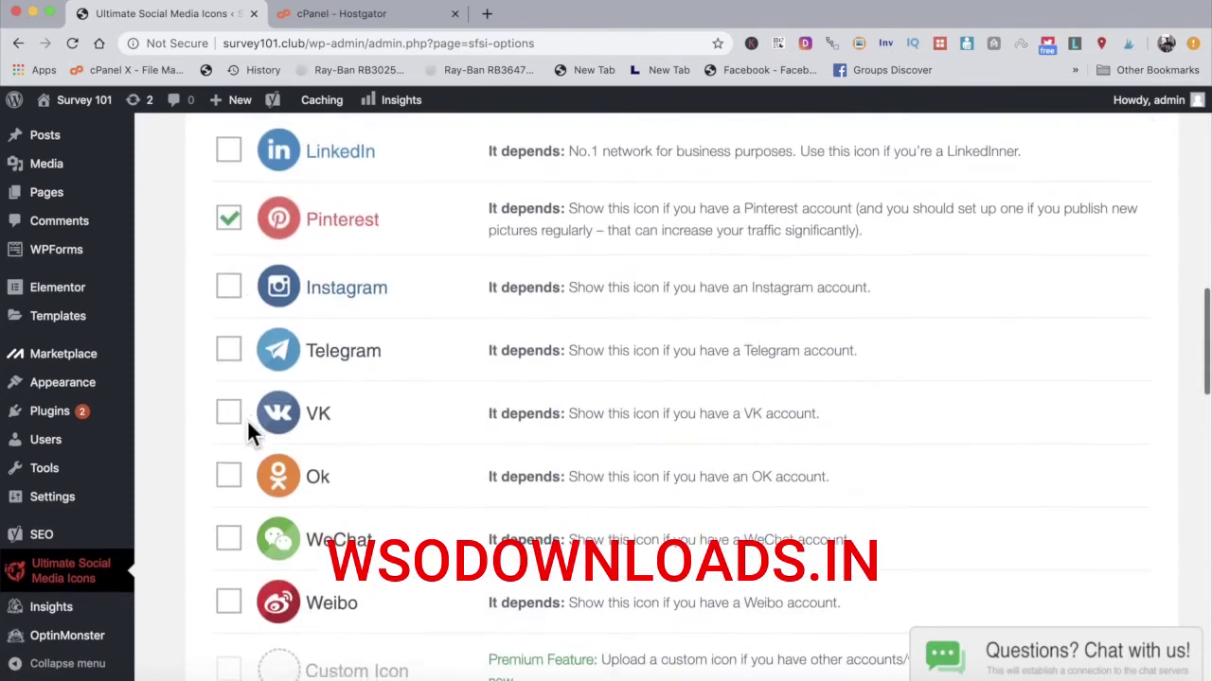
left_click(237, 292)
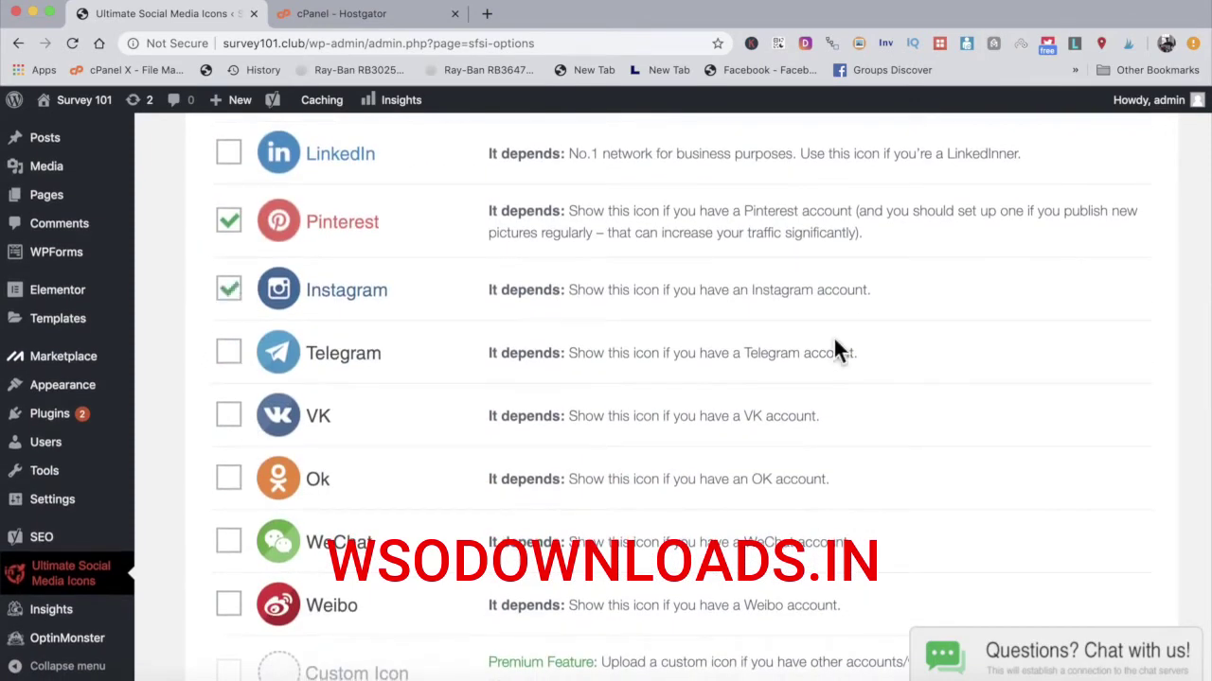
scroll(836, 348, "down", 8)
scroll(837, 350, "down", 3)
left_click(668, 578)
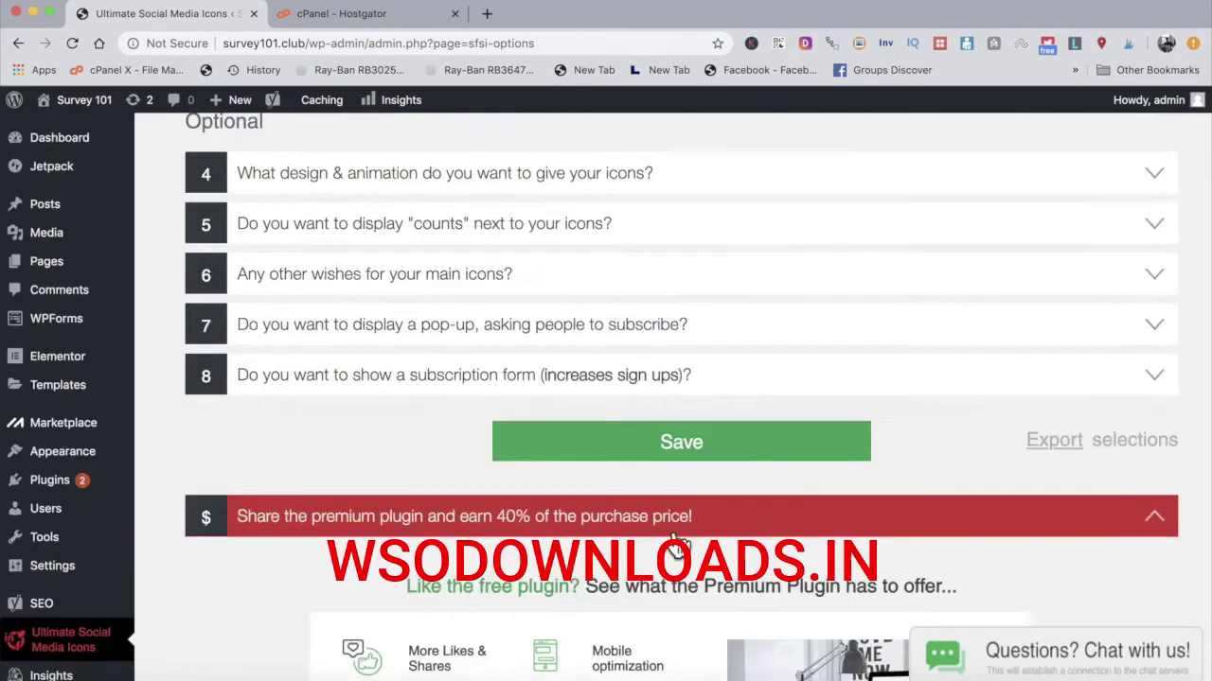
scroll(668, 536, "down", 3)
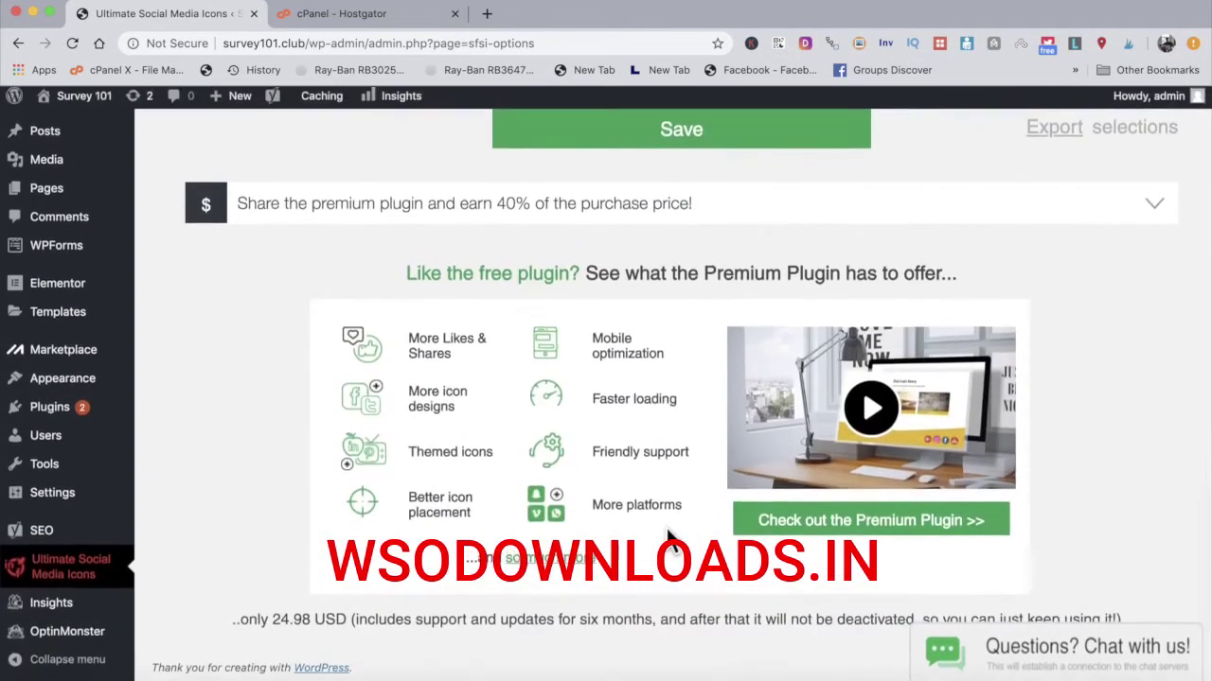
scroll(668, 537, "up", 6)
scroll(668, 537, "down", 4)
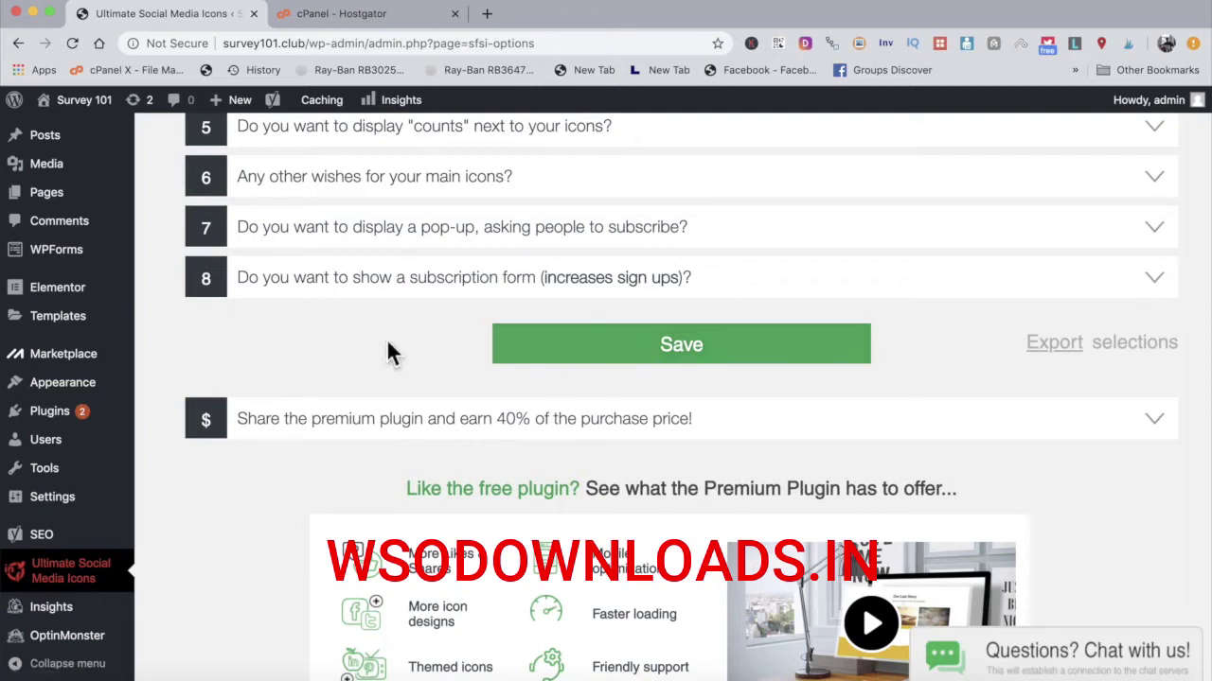
left_click(1001, 436)
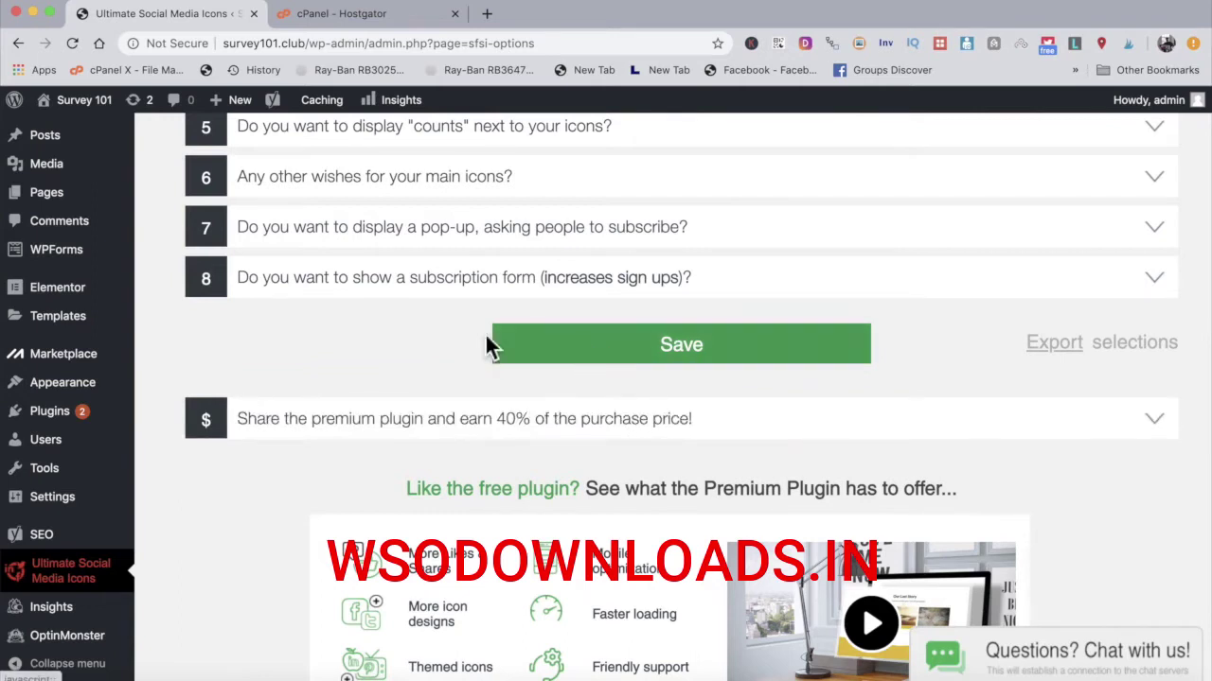
left_click(539, 355)
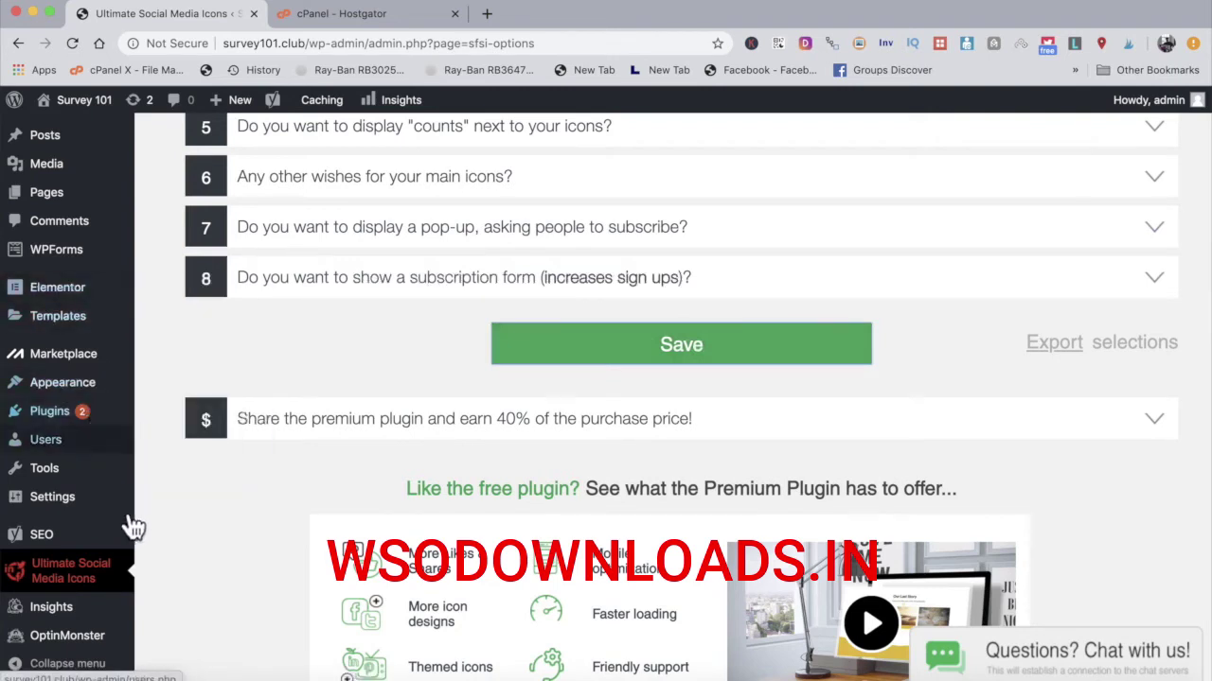
- Search the Add Plugins directory for 'SSL'
mouse_move(82, 424)
left_click(176, 439)
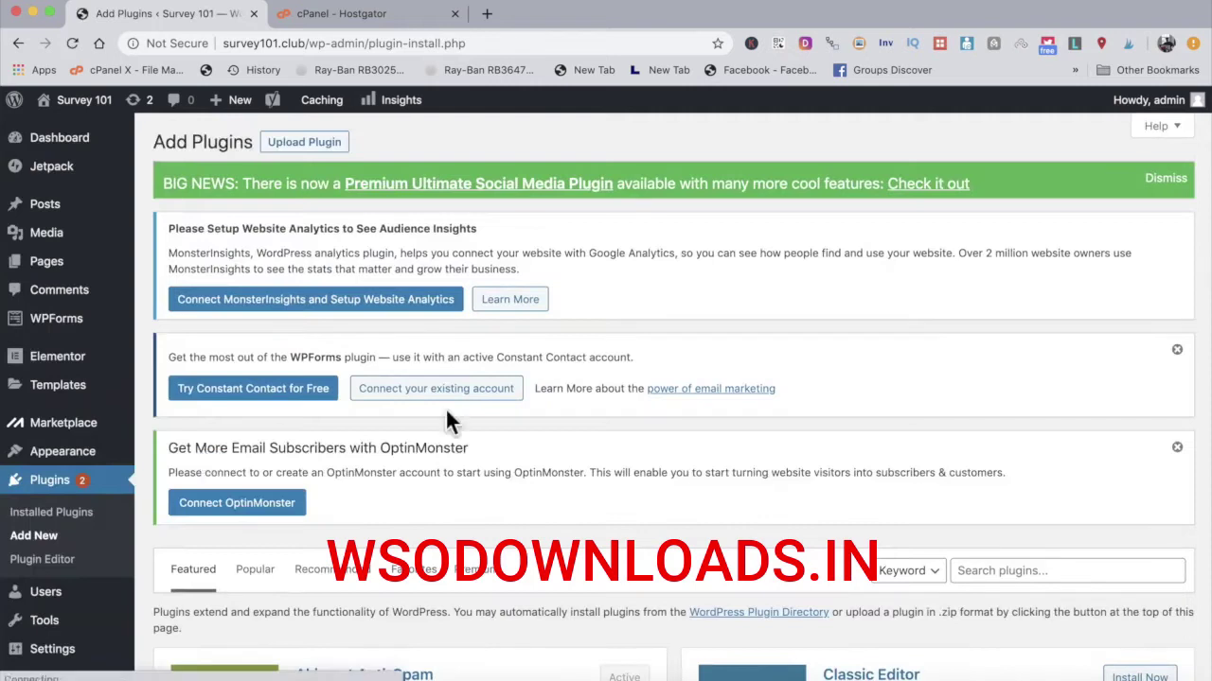
scroll(464, 421, "down", 2)
left_click(1045, 387)
type("SS")
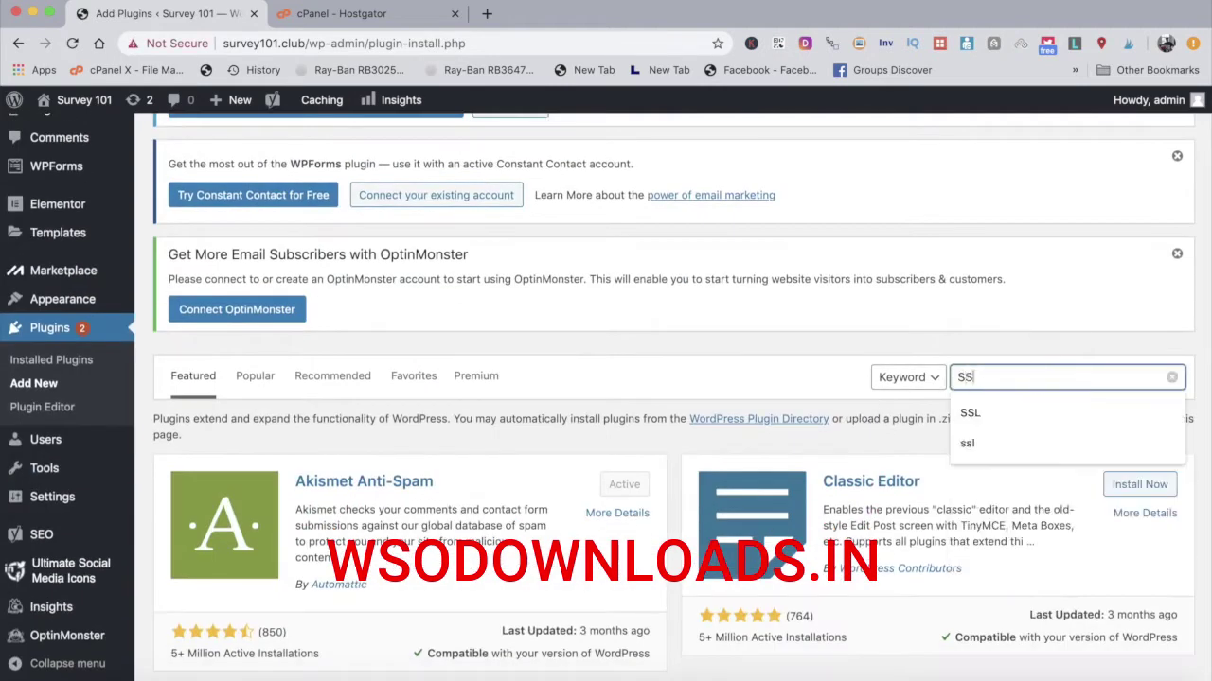
type("L")
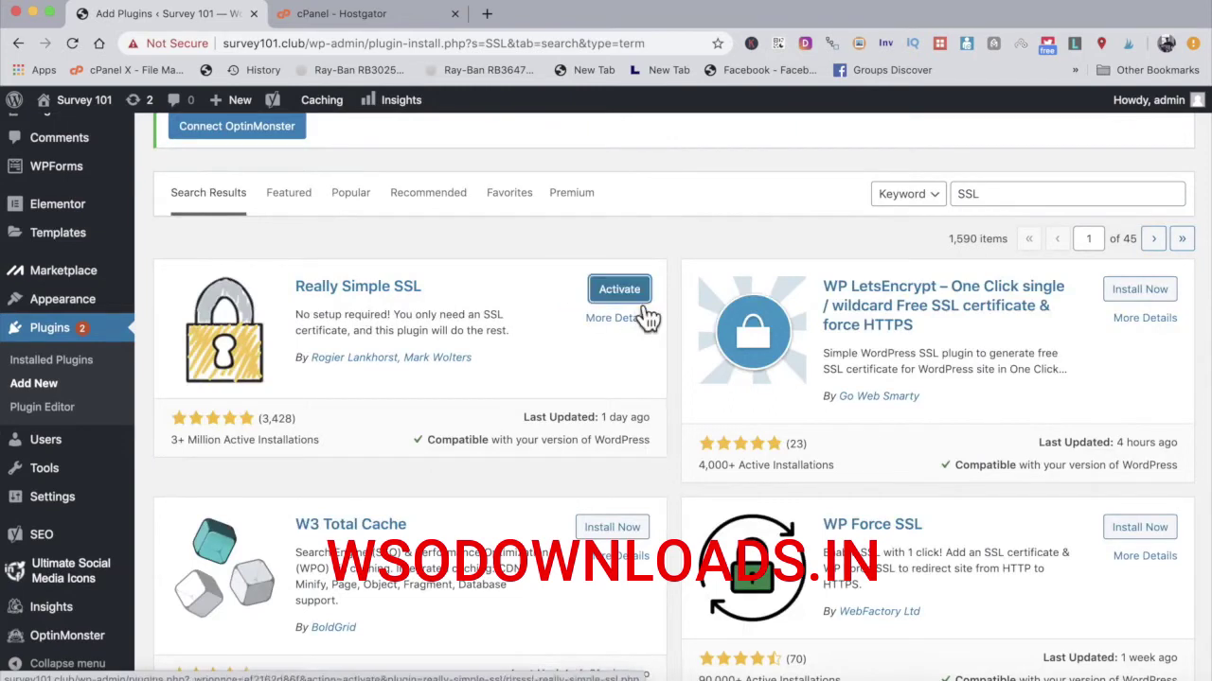
- Activate Really Simple SSL and review the Installed Plugins page notices
left_click(639, 305)
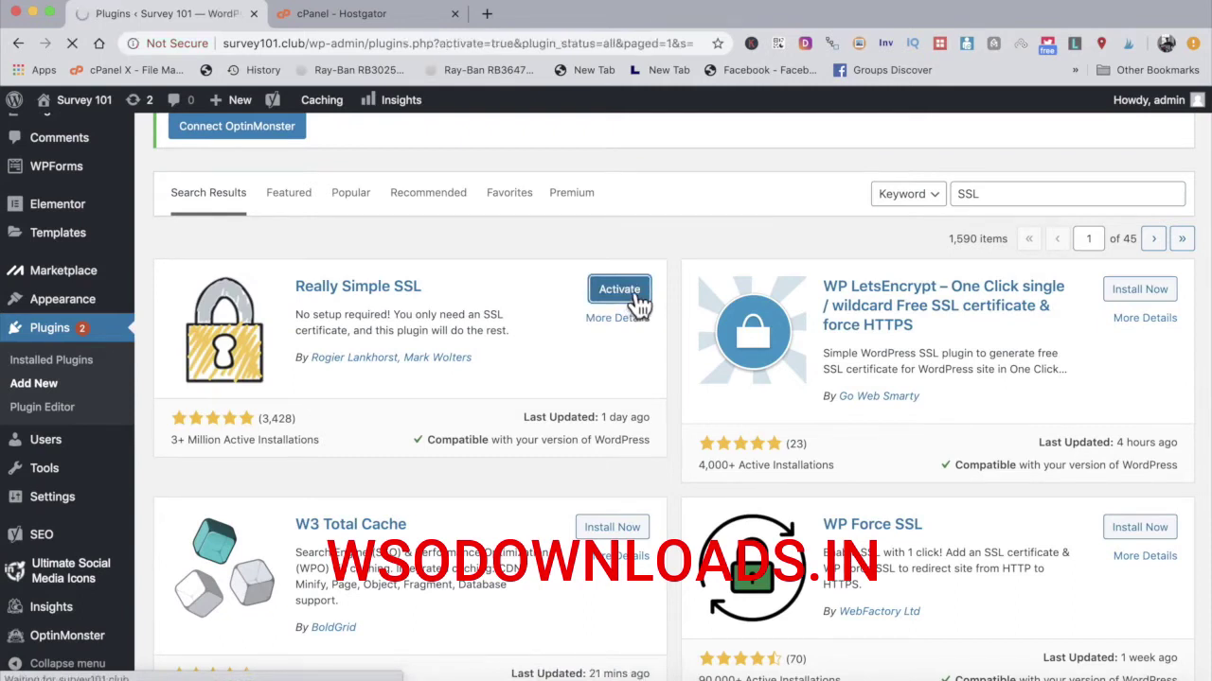
scroll(639, 305, "down", 1)
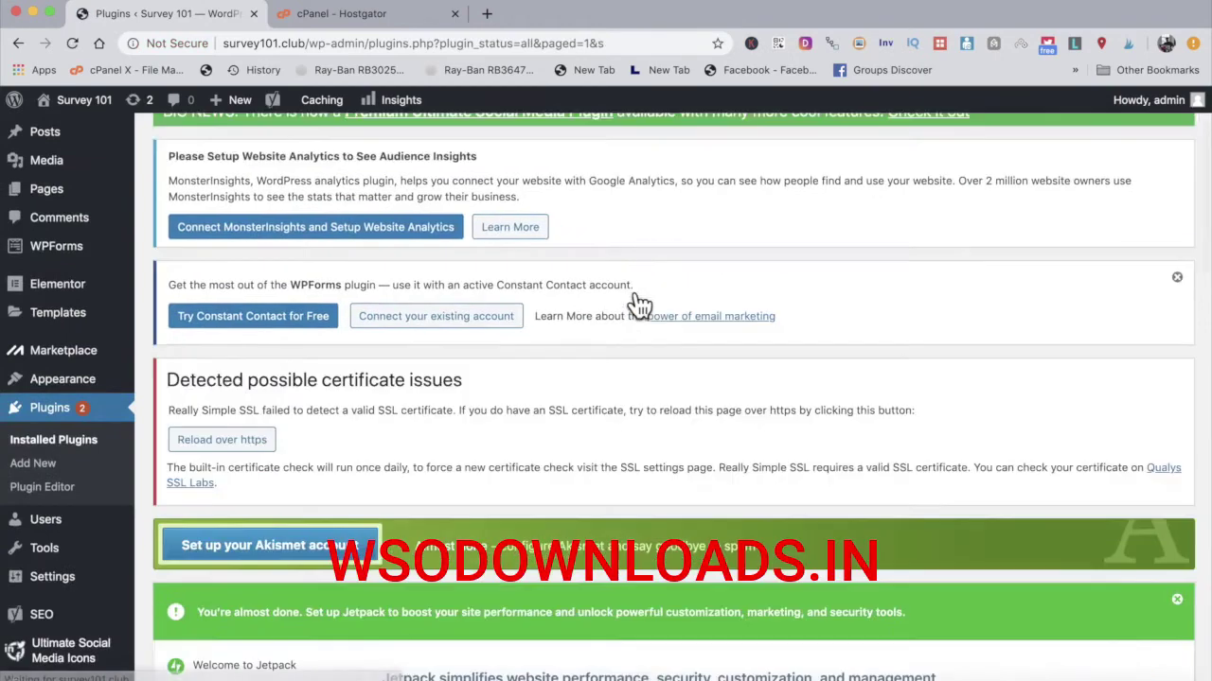
scroll(639, 305, "down", 1)
scroll(639, 305, "down", 7)
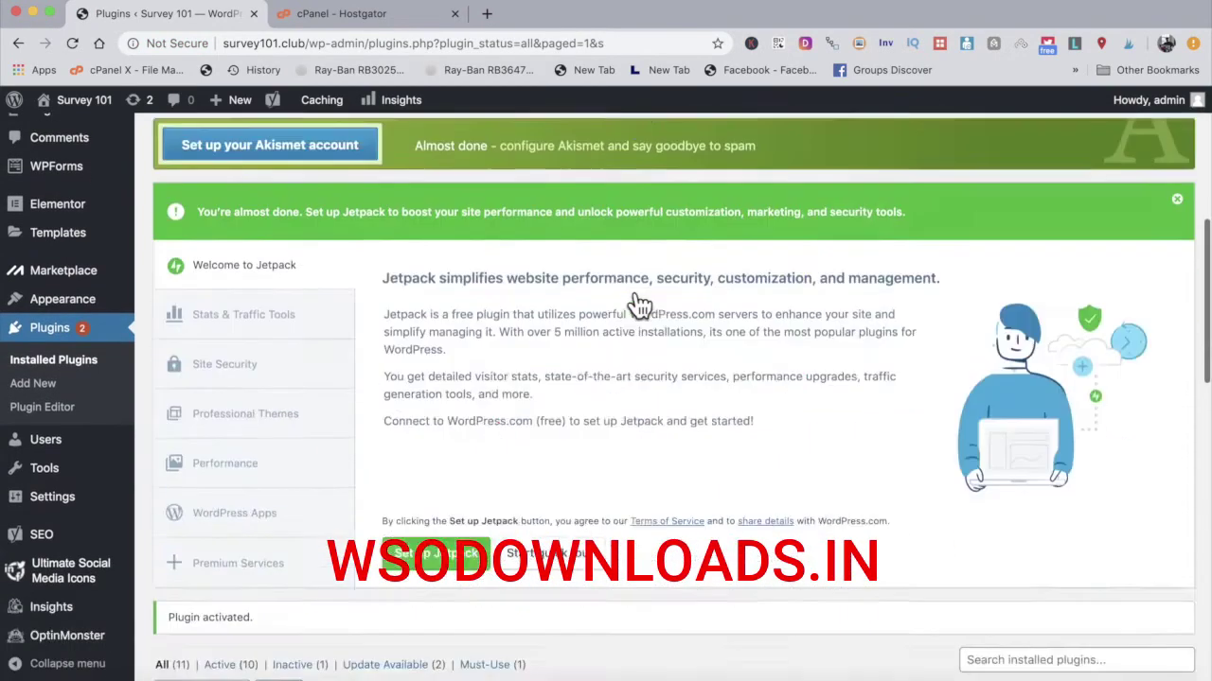
scroll(639, 305, "up", 2)
scroll(638, 305, "down", 3)
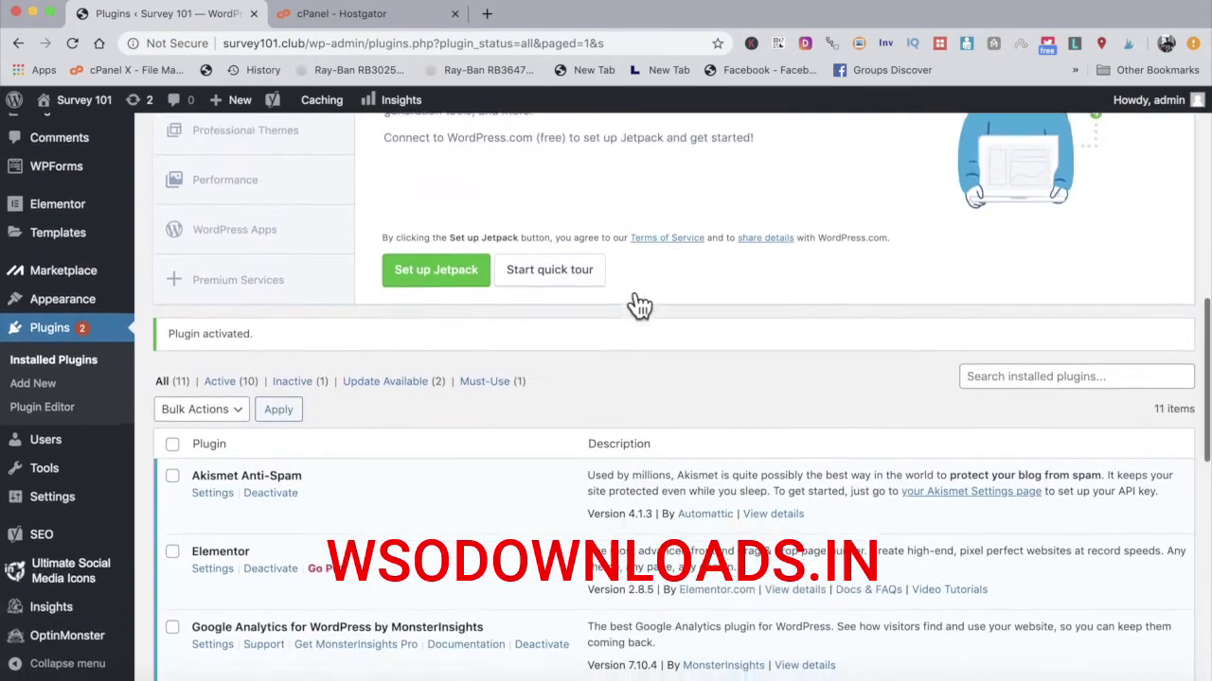
scroll(639, 305, "up", 5)
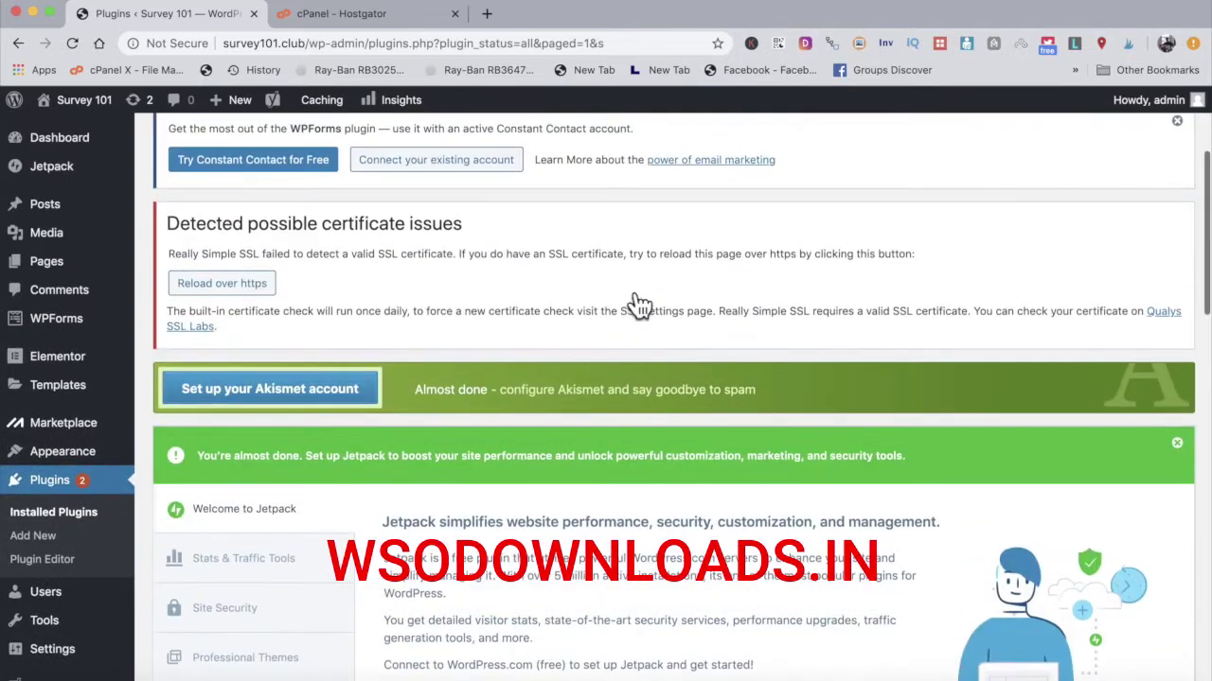
scroll(638, 304, "up", 1)
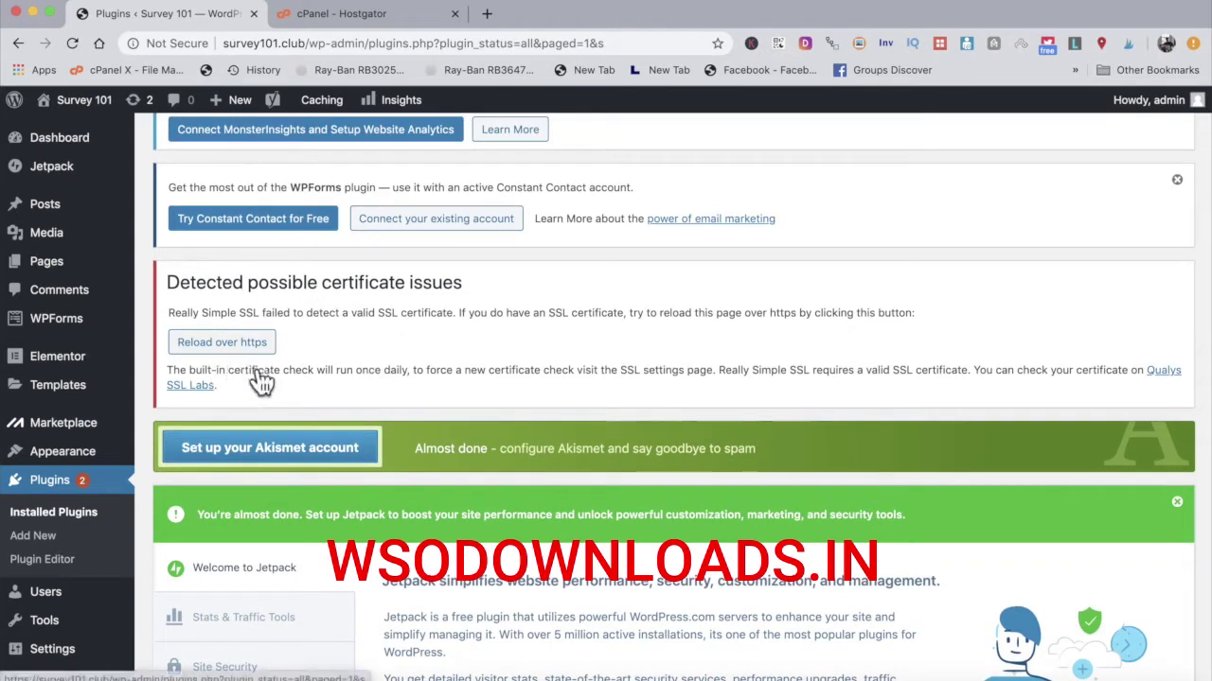
left_click(241, 345)
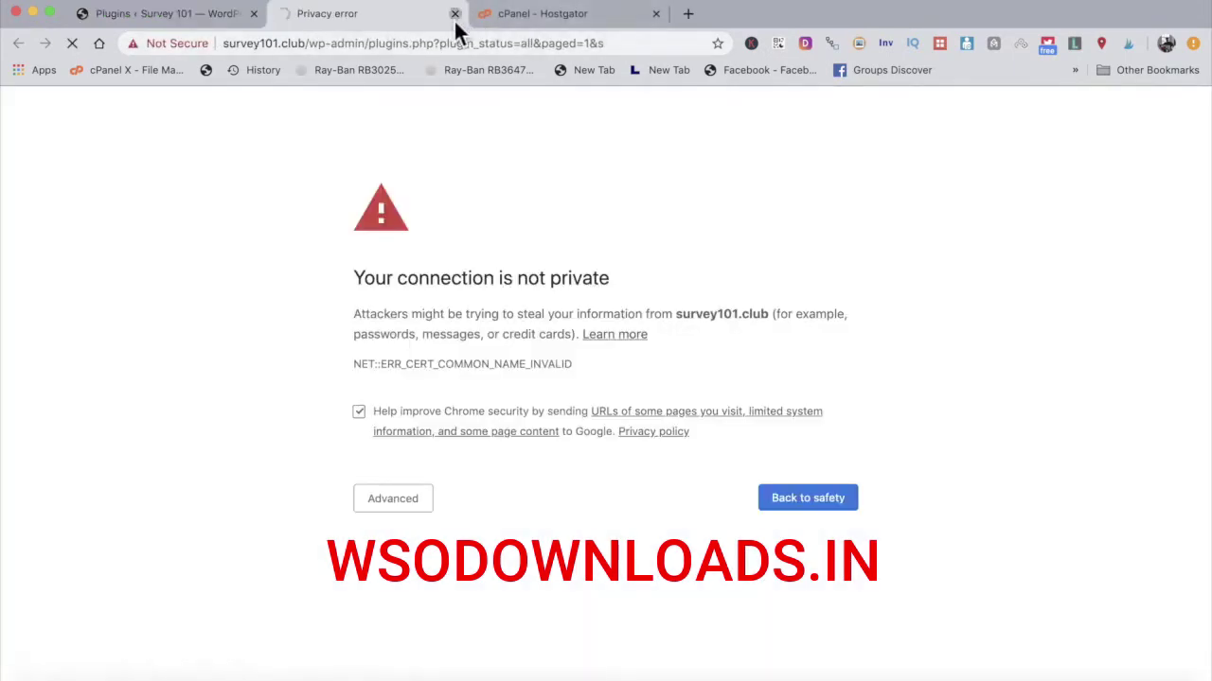
left_click(454, 13)
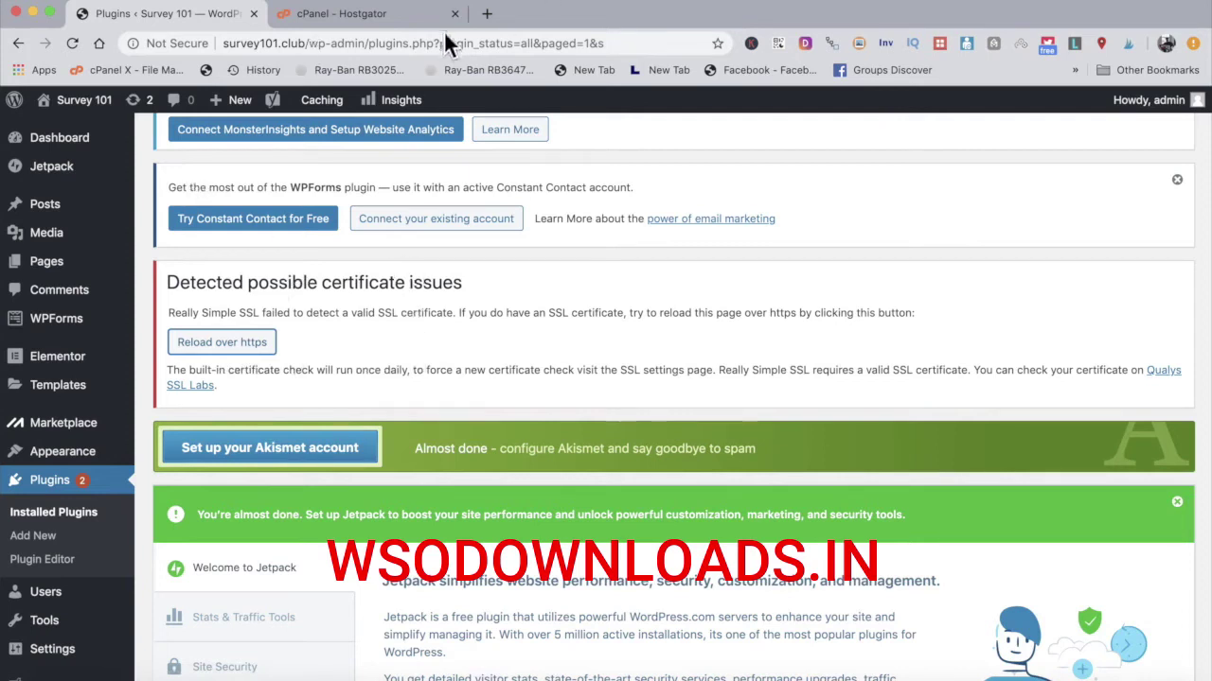
- Show All Pages and close the cPanel - Hostgator tab
mouse_move(112, 269)
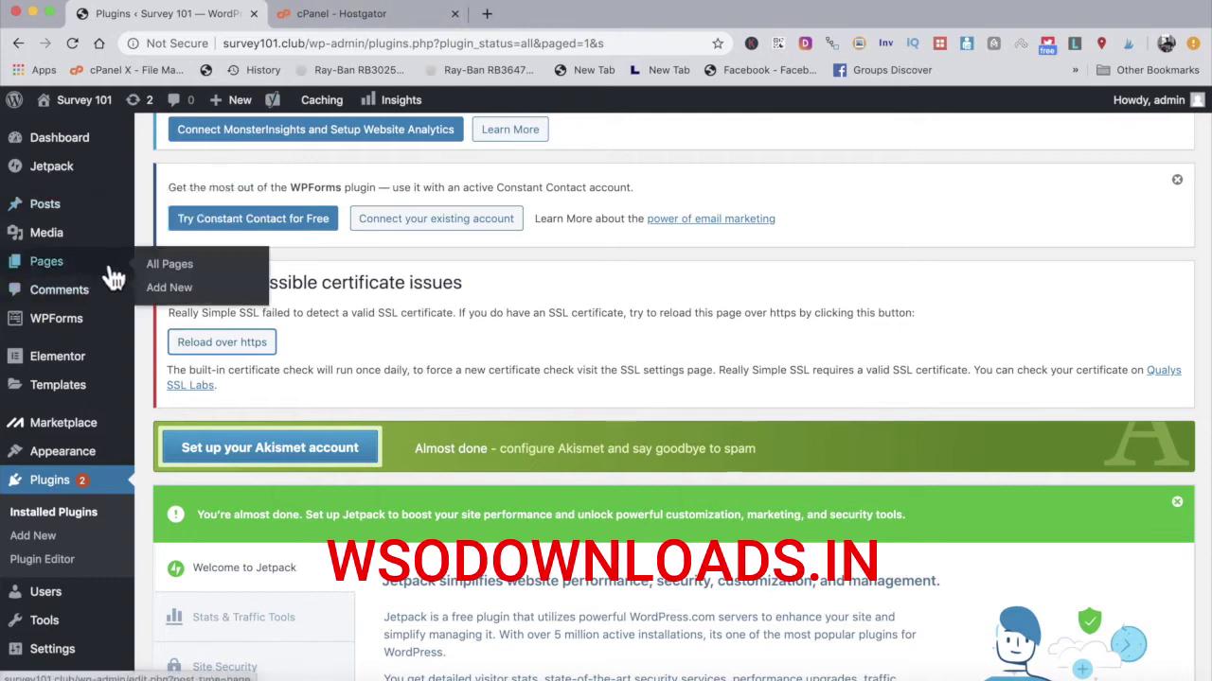
left_click(184, 269)
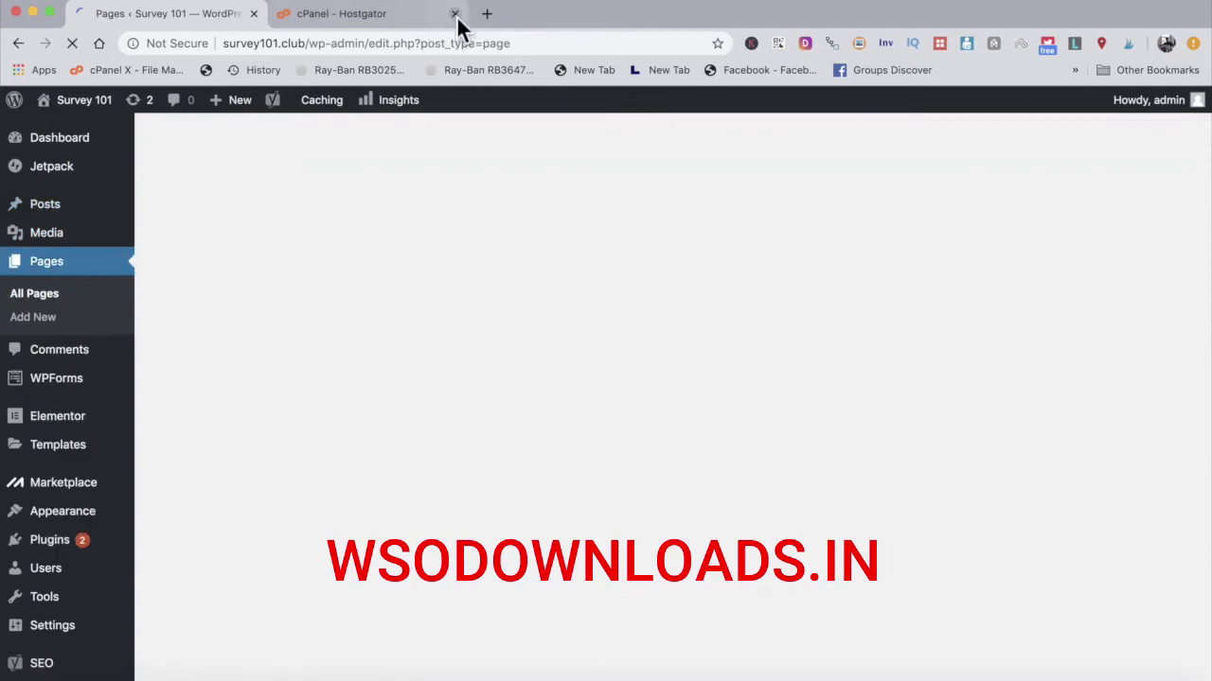
left_click(455, 14)
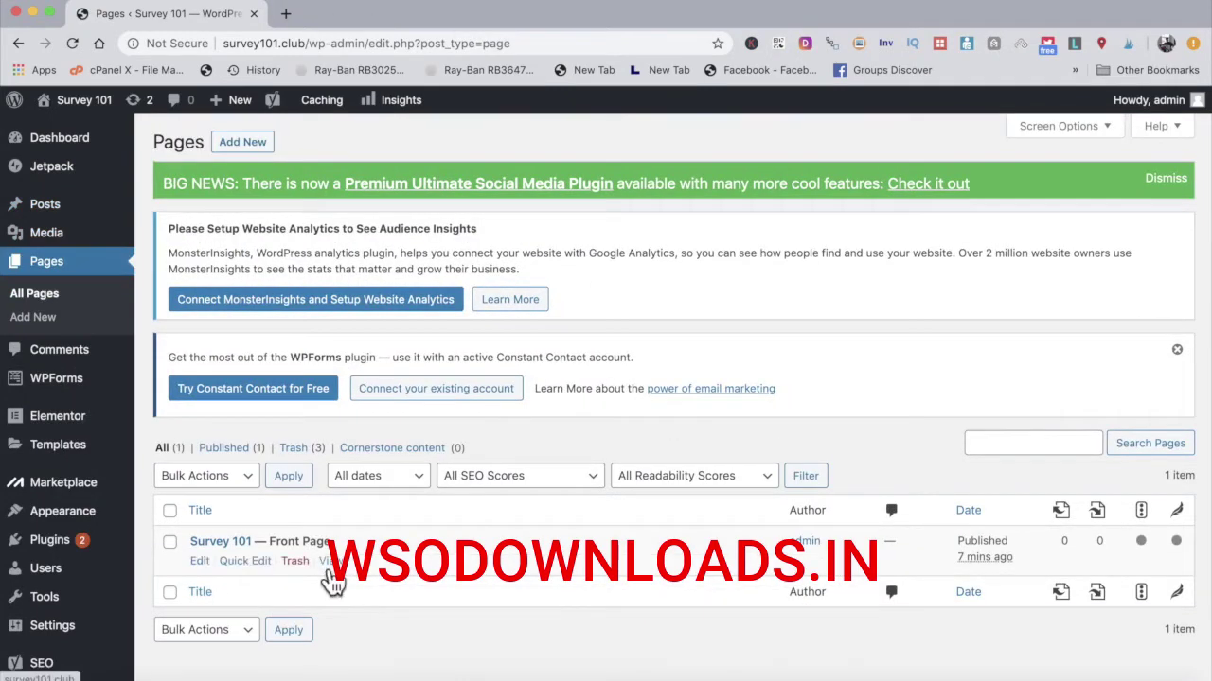
- Go to Plugins > Add New
scroll(84, 535, "down", 3)
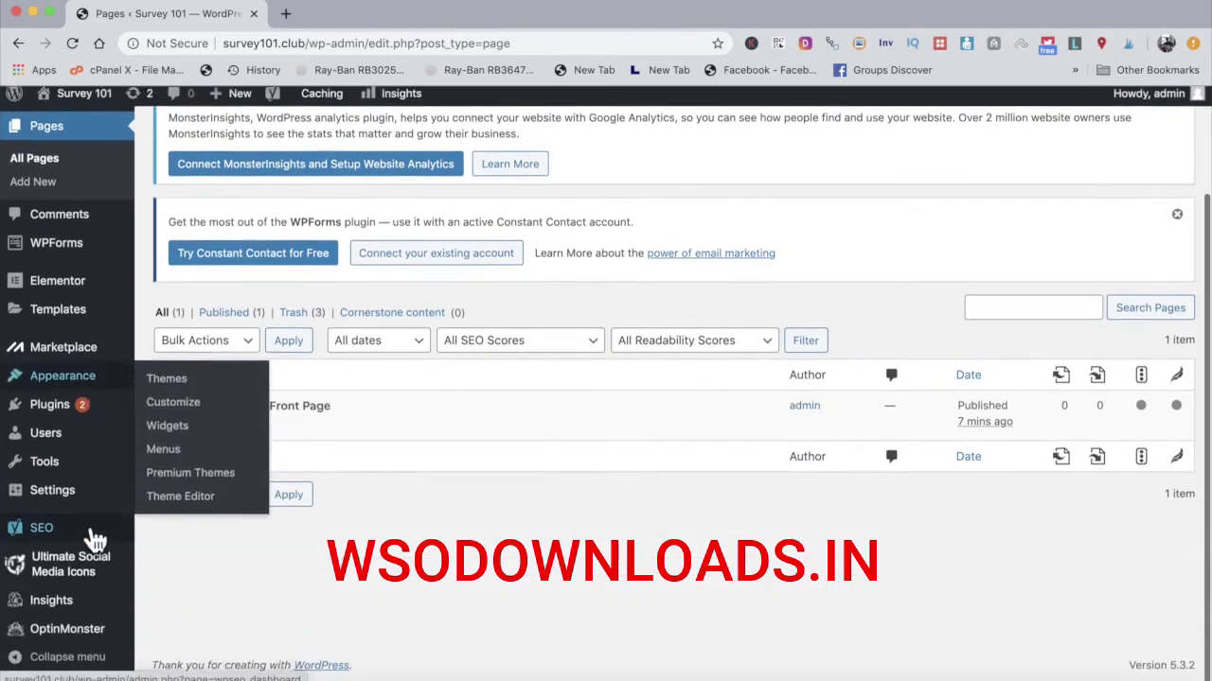
mouse_move(94, 540)
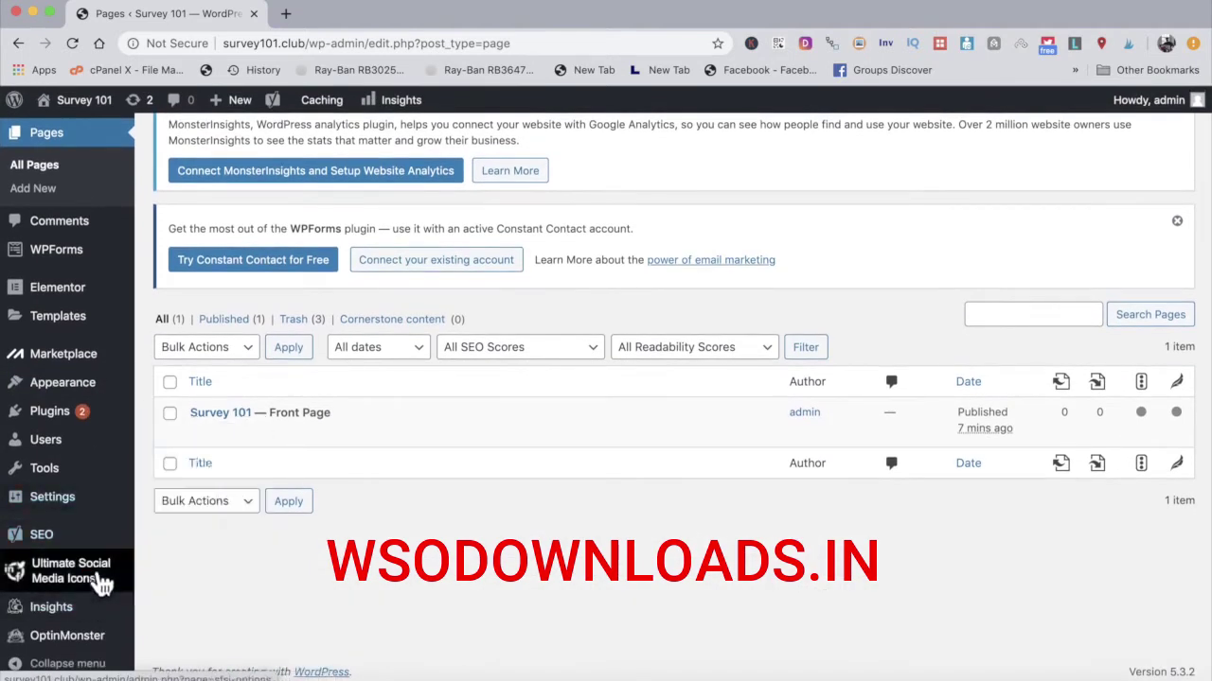
mouse_move(105, 416)
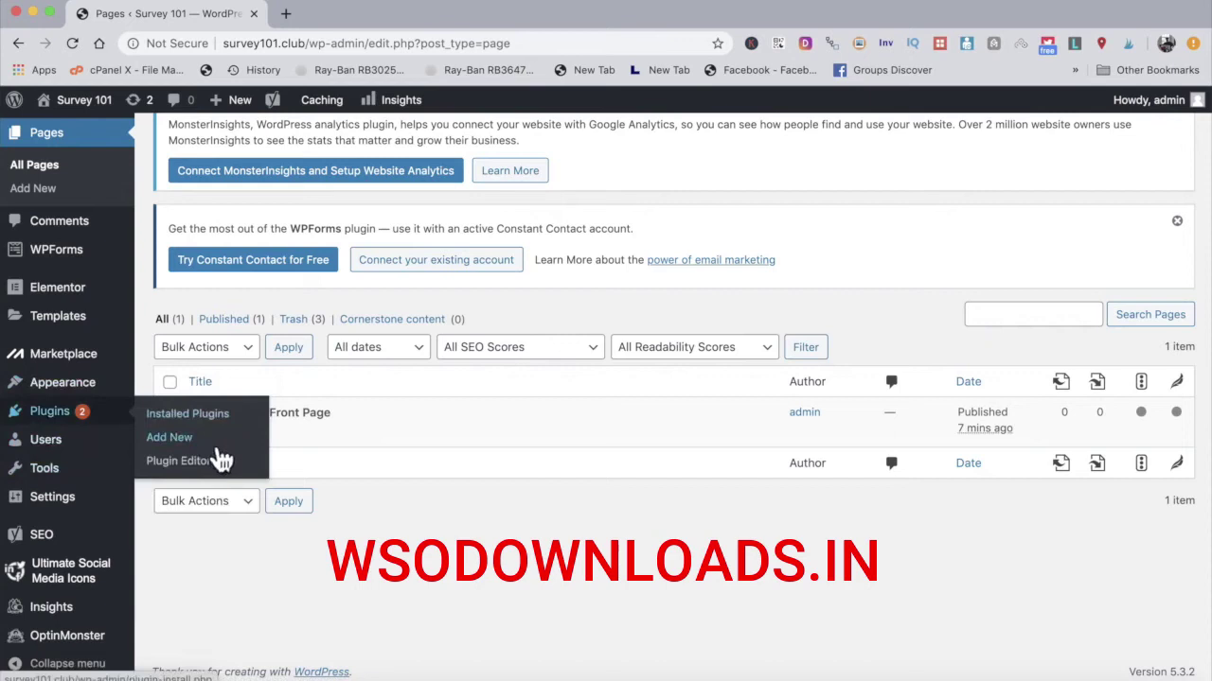
left_click(216, 441)
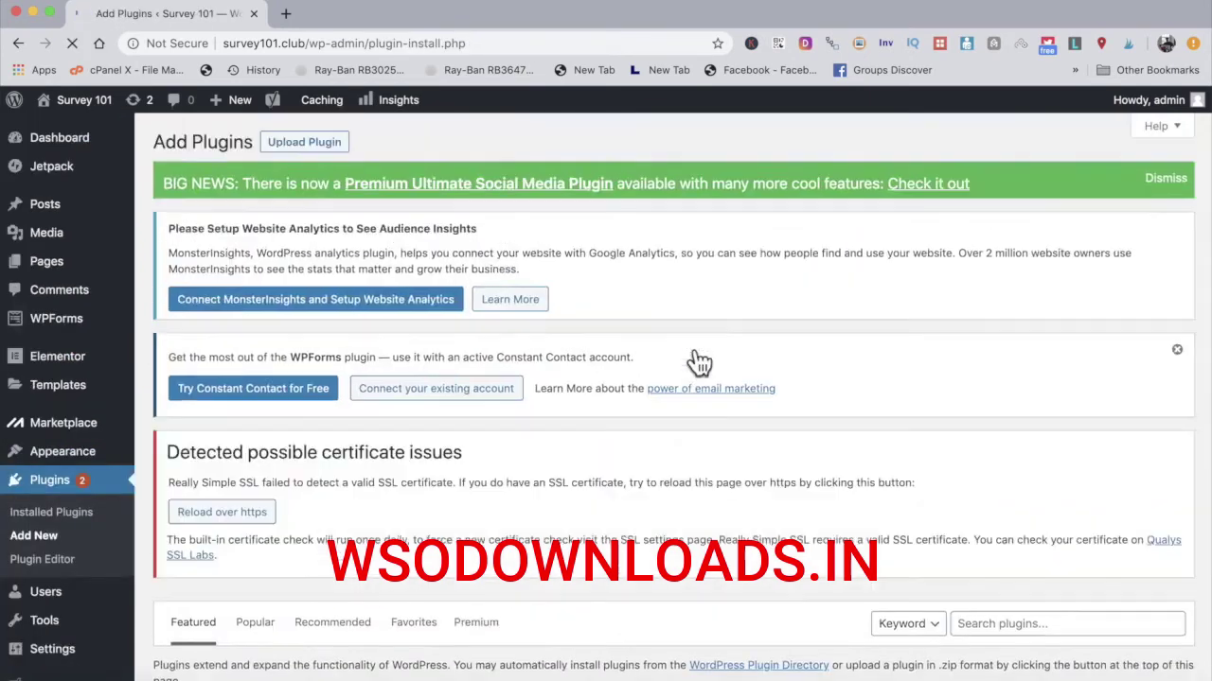
scroll(966, 482, "down", 5)
left_click(1009, 445)
type("ELE")
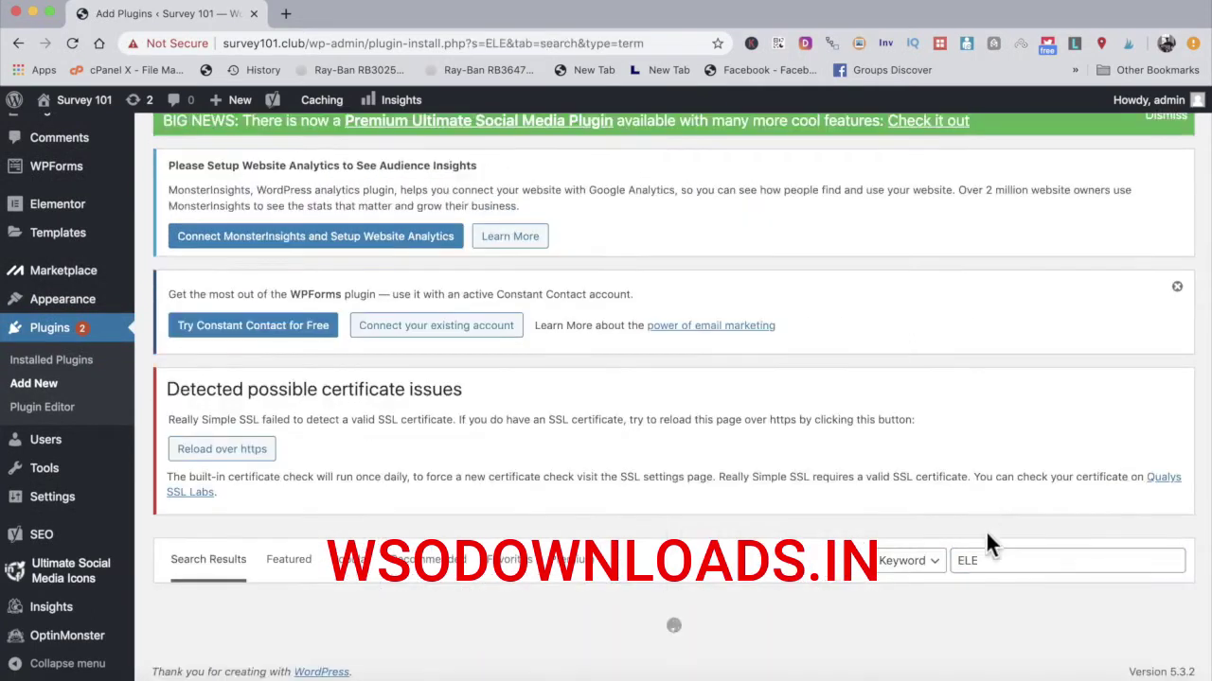
left_click(989, 565)
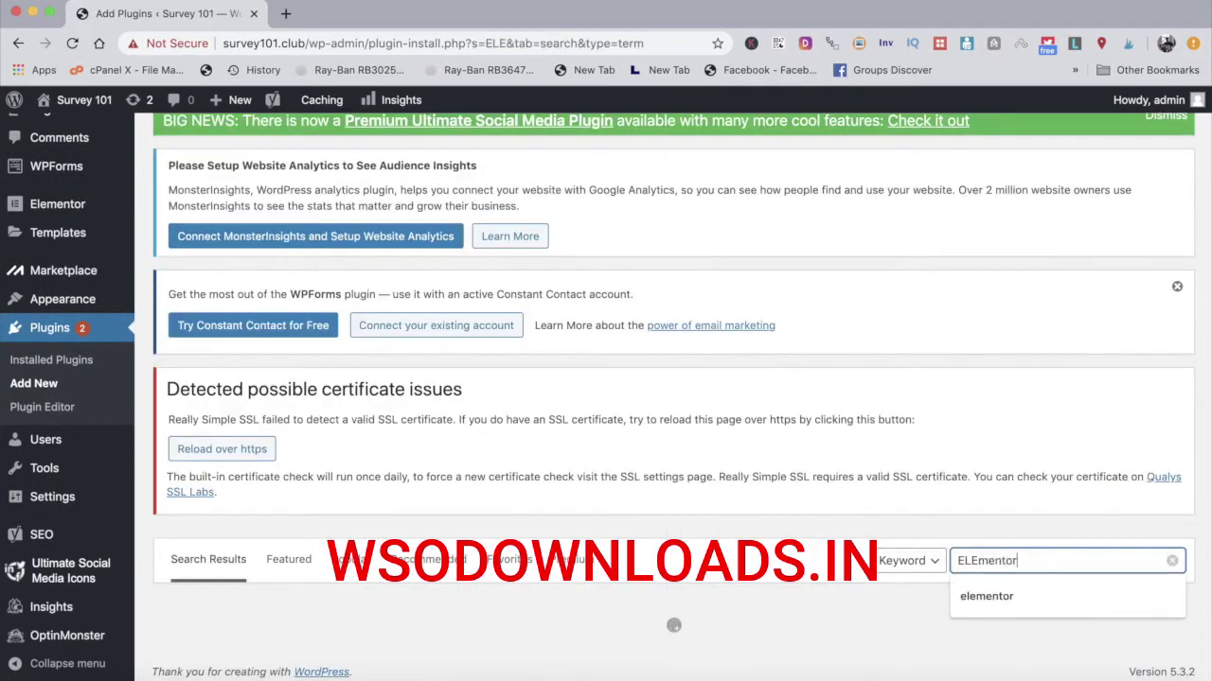
type("mentor")
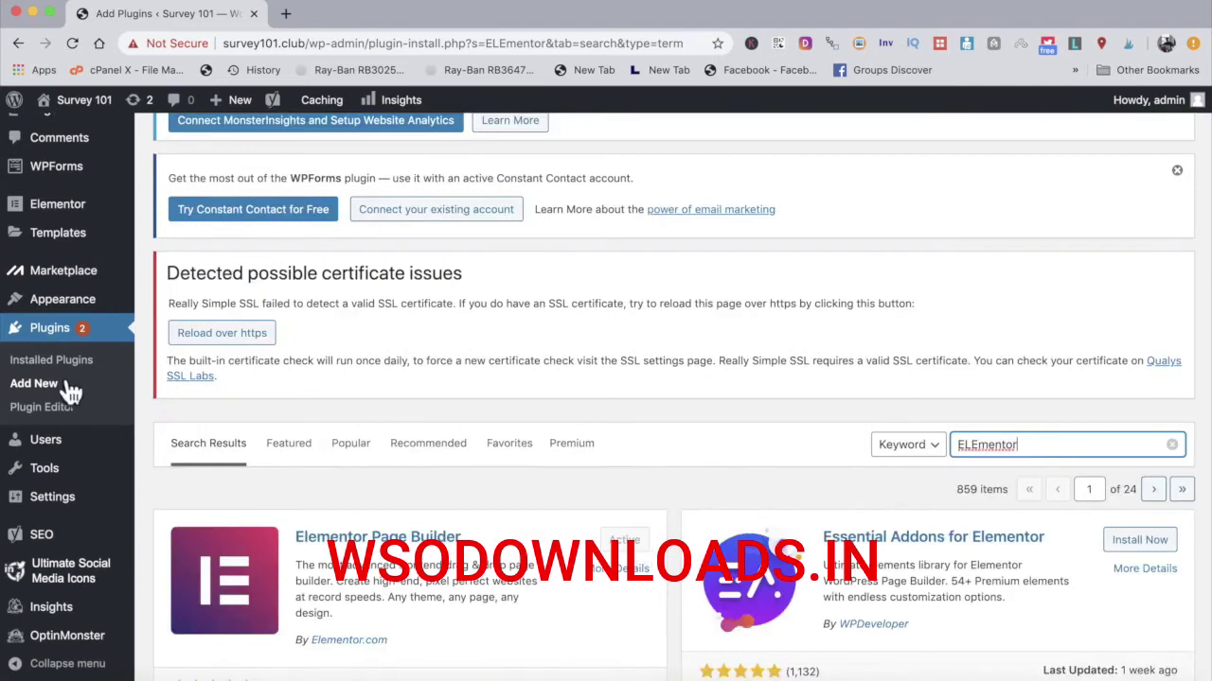
scroll(78, 254, "up", 3)
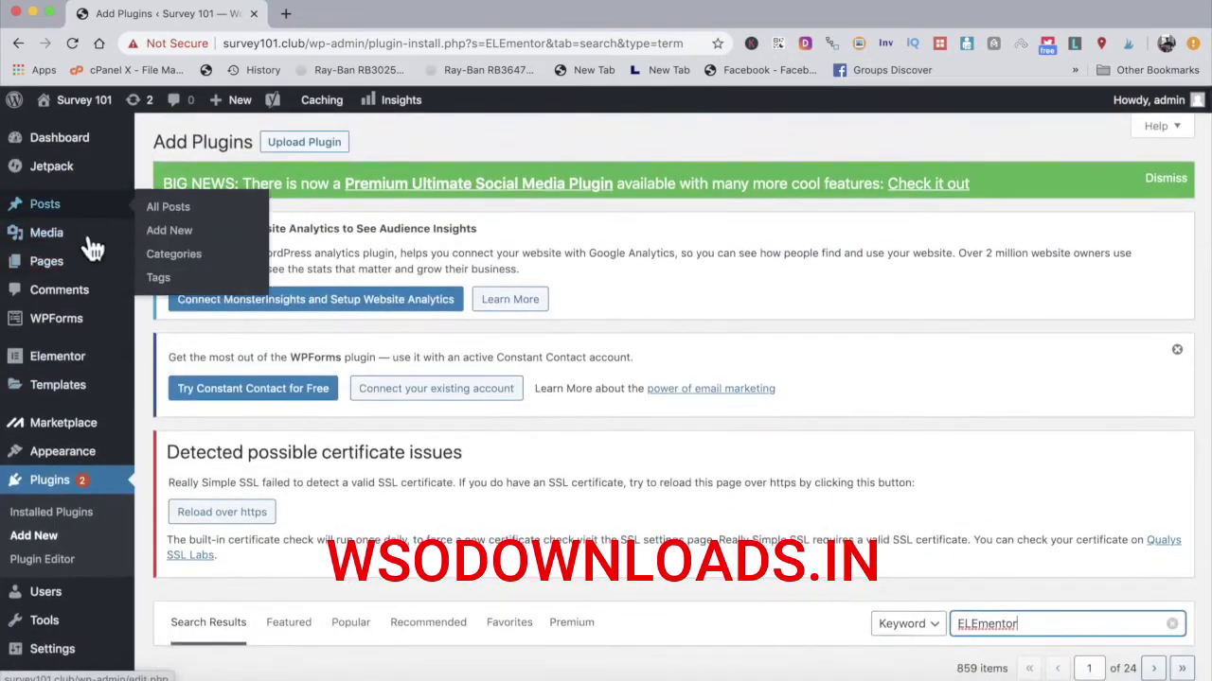
left_click(166, 268)
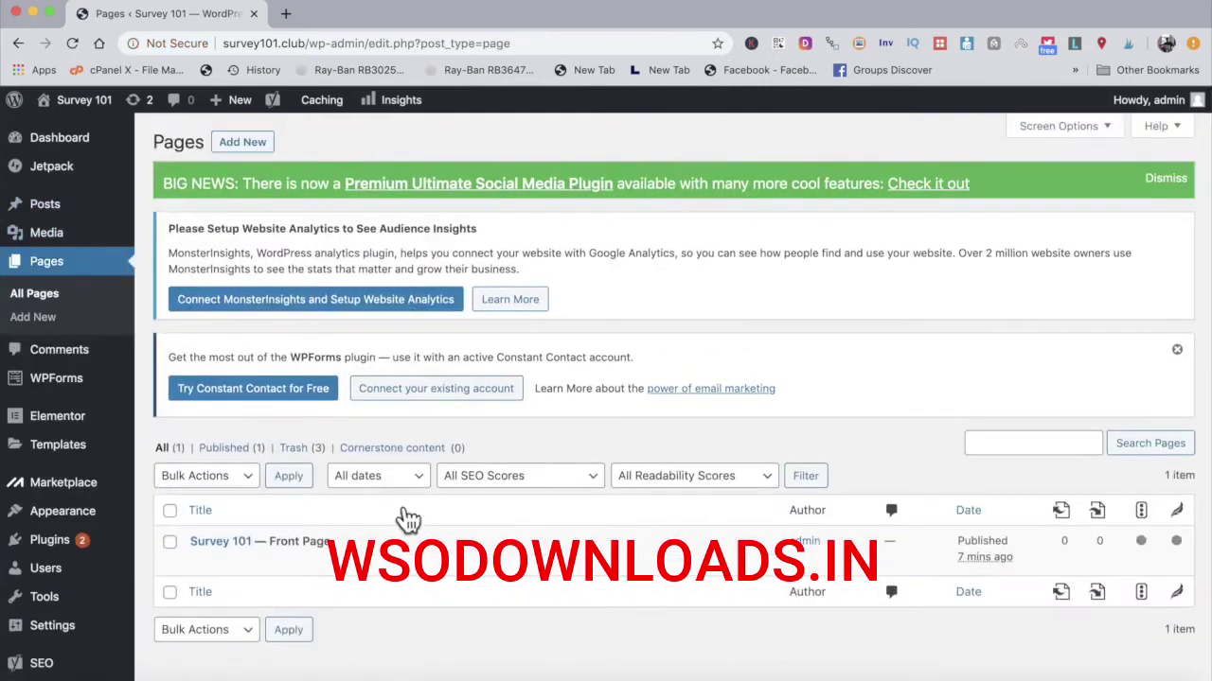
- Edit the Survey 101 — Front Page with Elementor
left_click(204, 566)
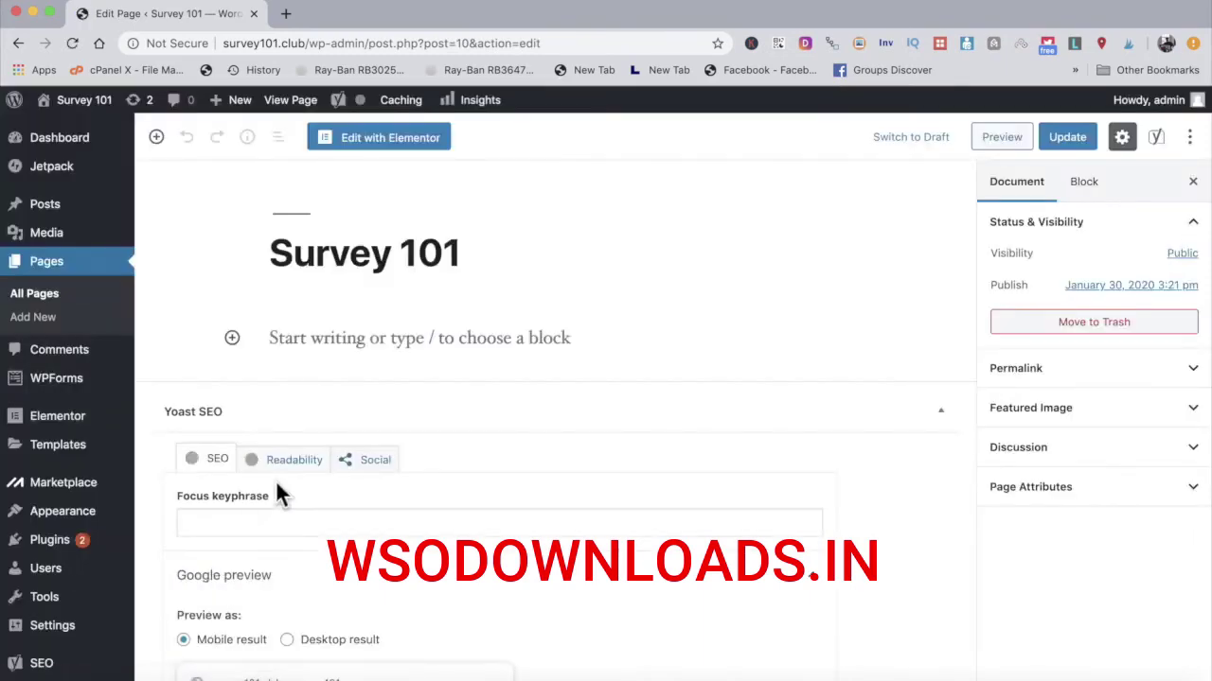
left_click(382, 150)
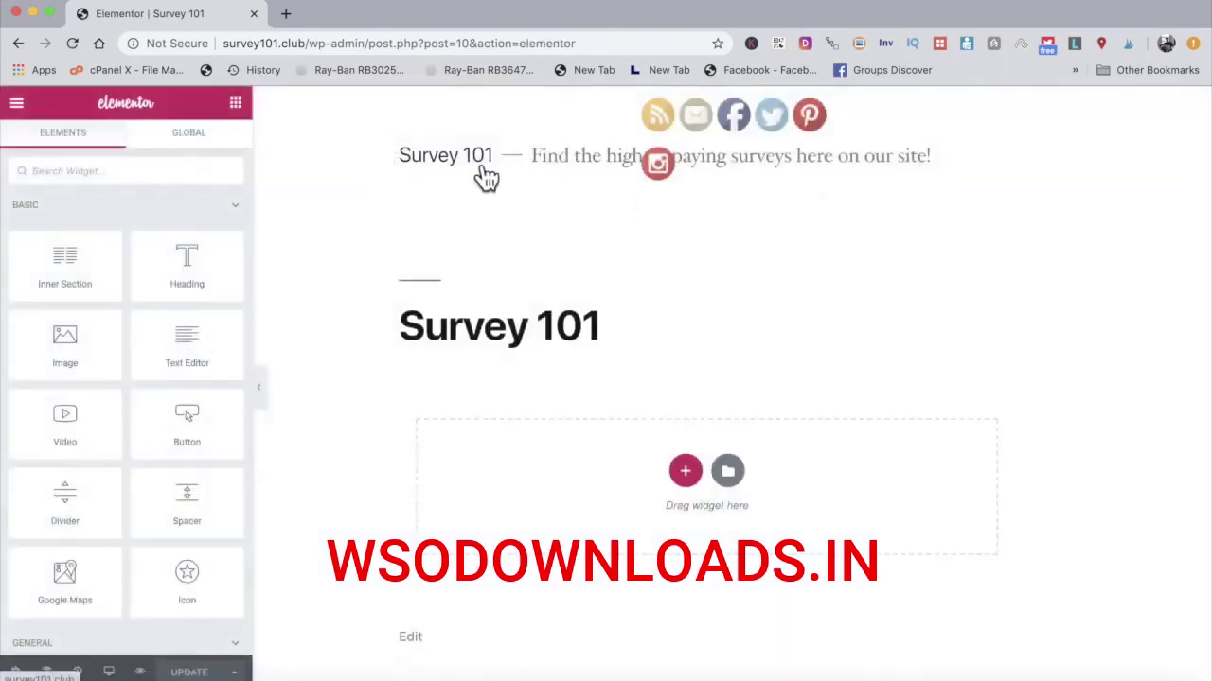
- Switch the Survey 101 page layout to Elementor Canvas and update the page
left_click_drag(549, 161, 865, 169)
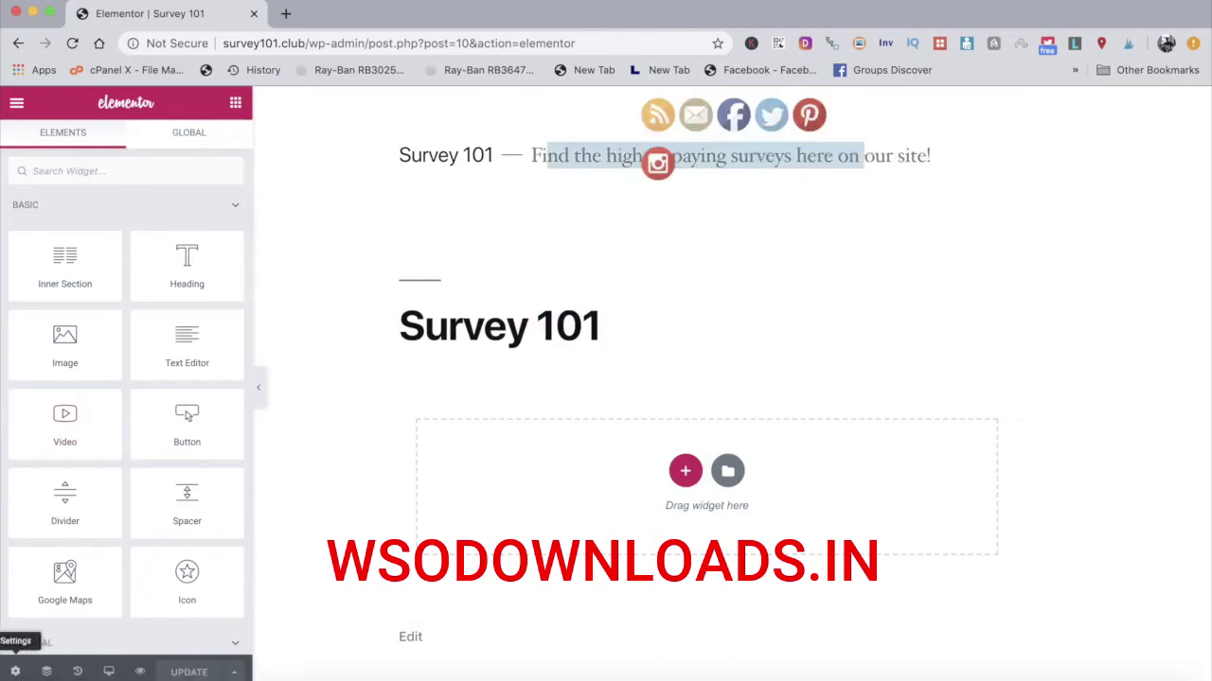
left_click(16, 671)
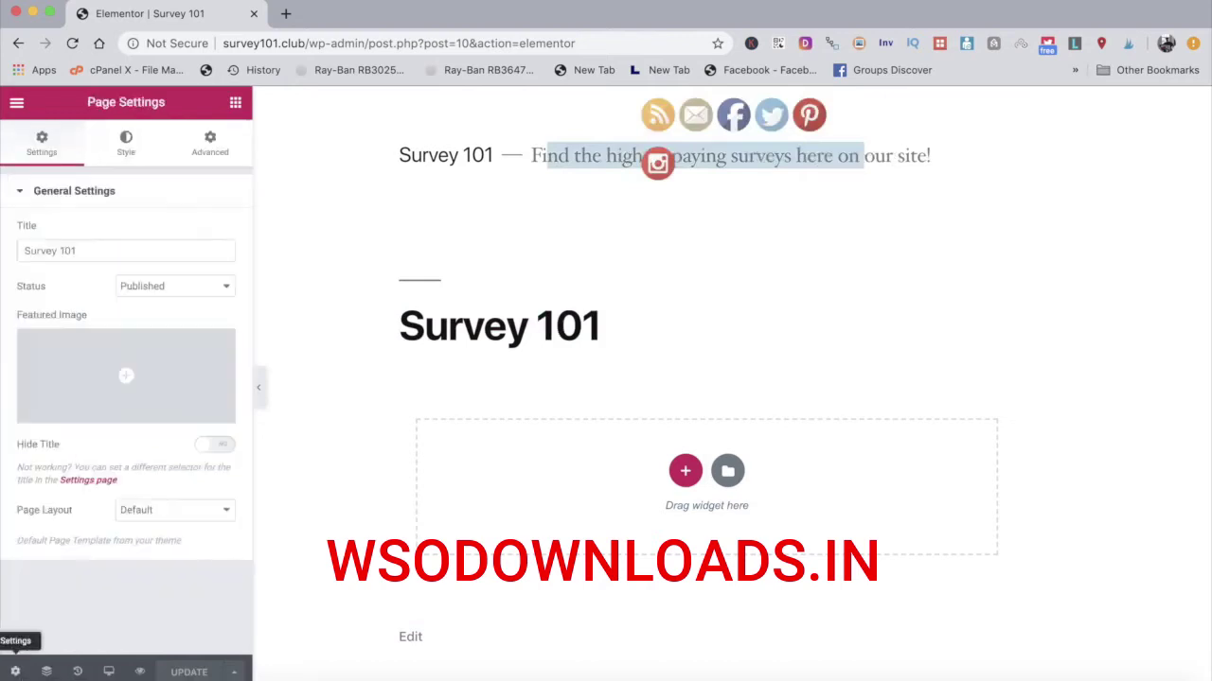
left_click(206, 513)
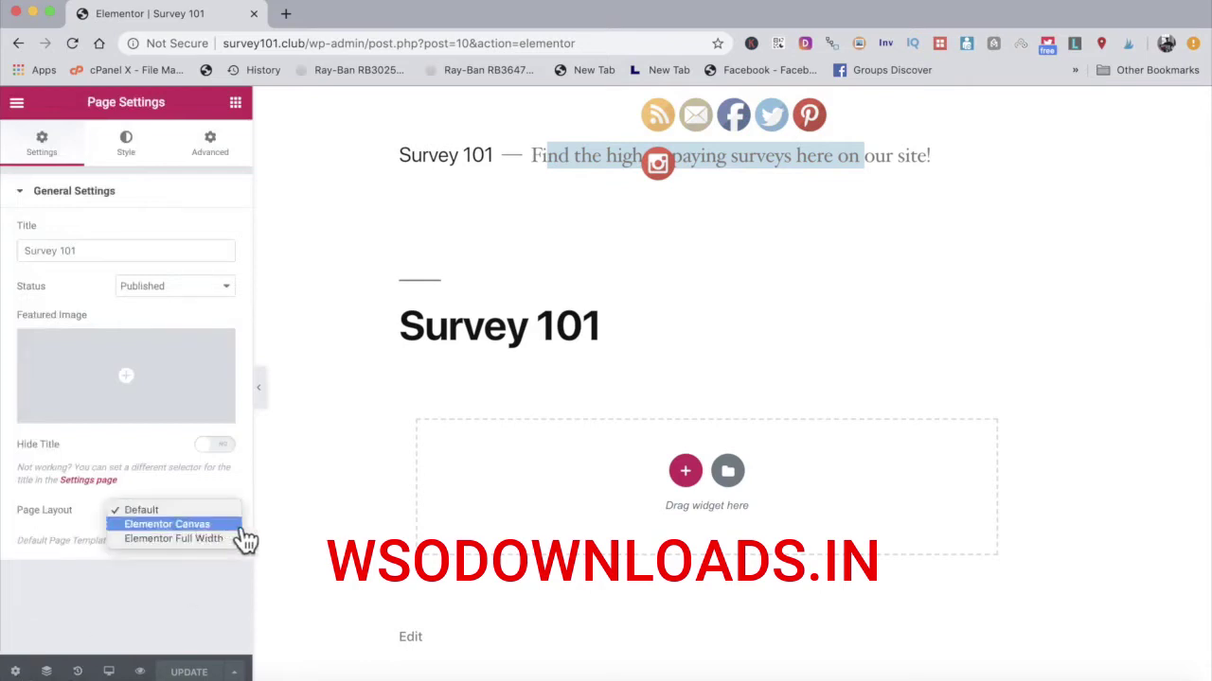
left_click(242, 530)
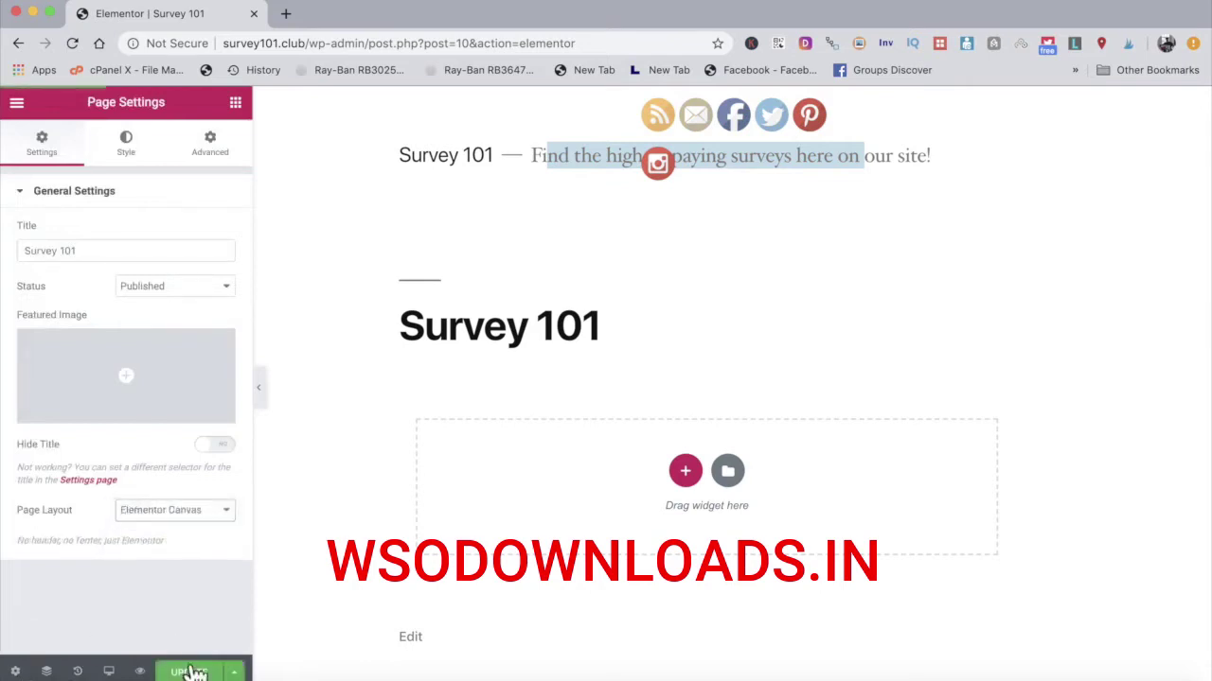
left_click(192, 672)
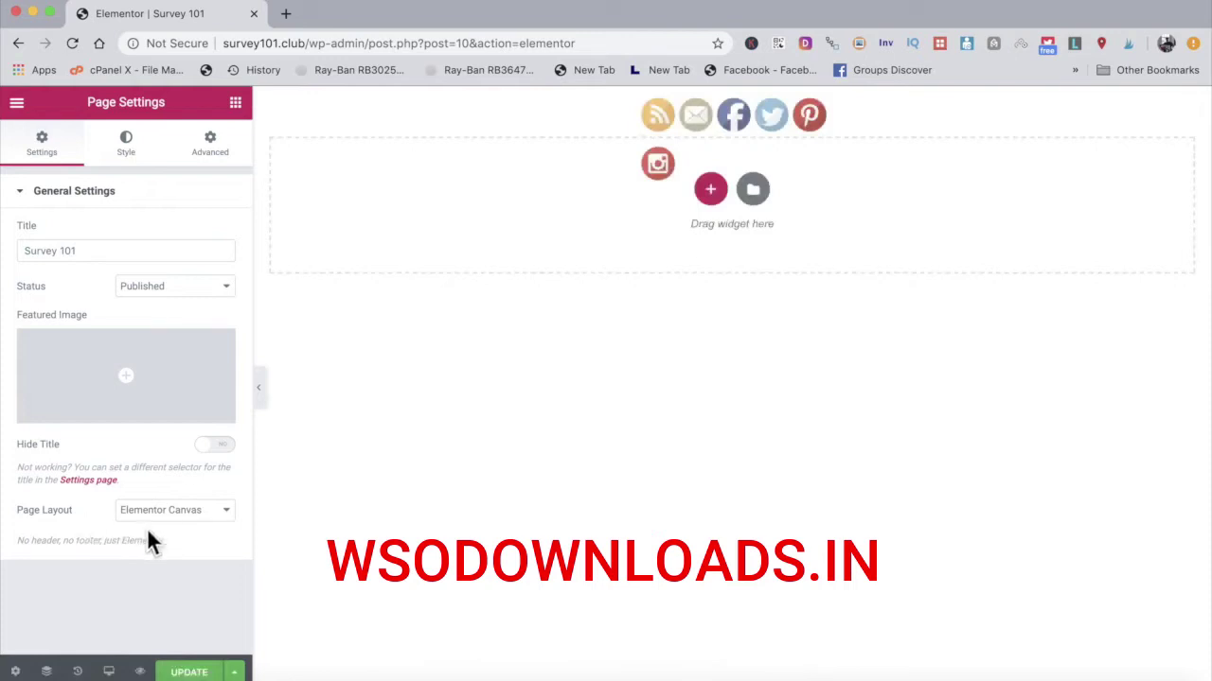
left_click(211, 670)
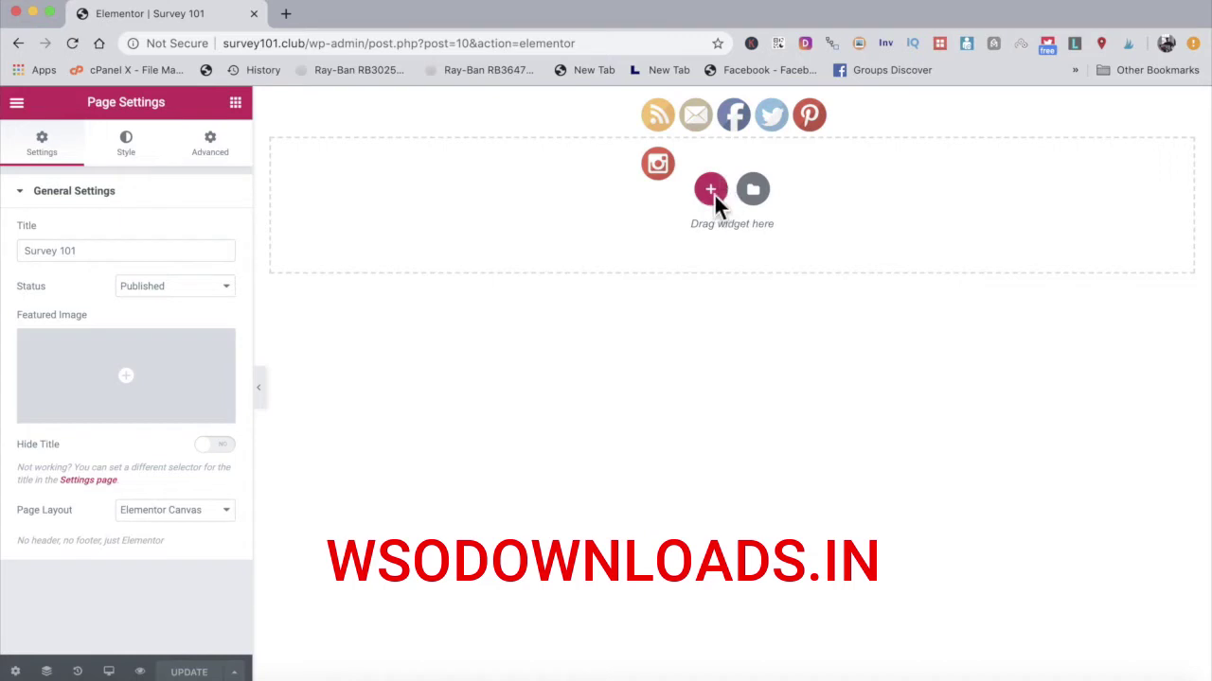
- Insert a single-column section into the empty canvas page
left_click(712, 191)
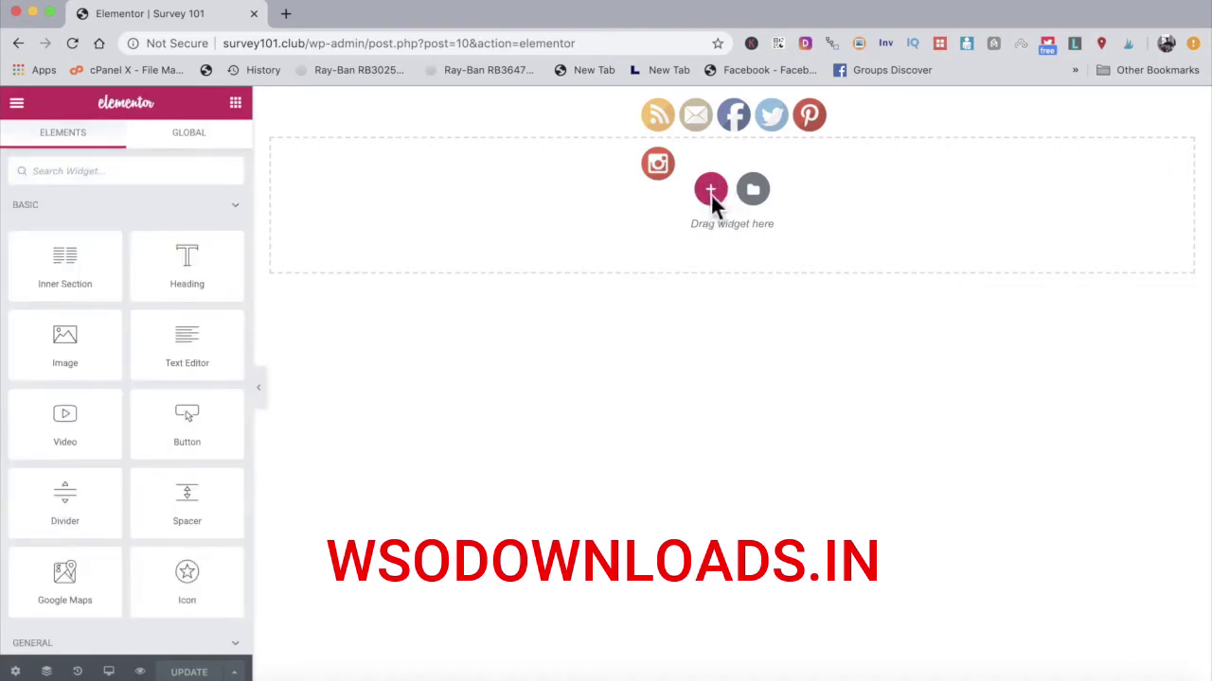
left_click(711, 191)
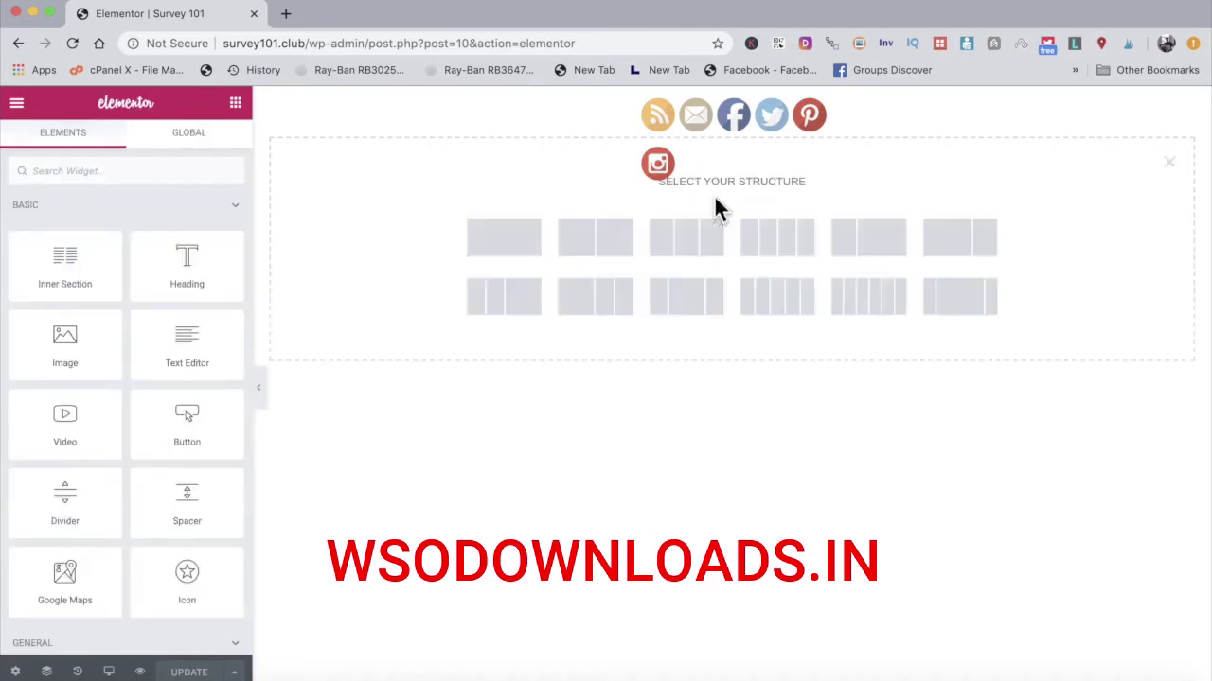
left_click(535, 263)
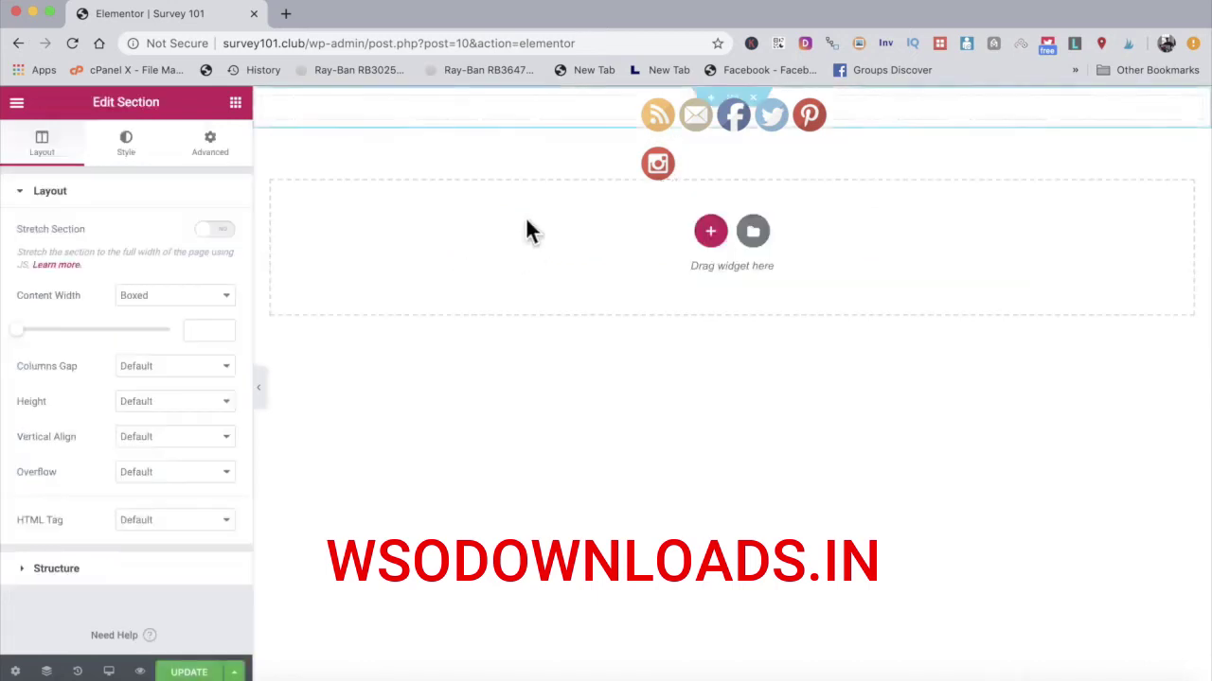
left_click(235, 102)
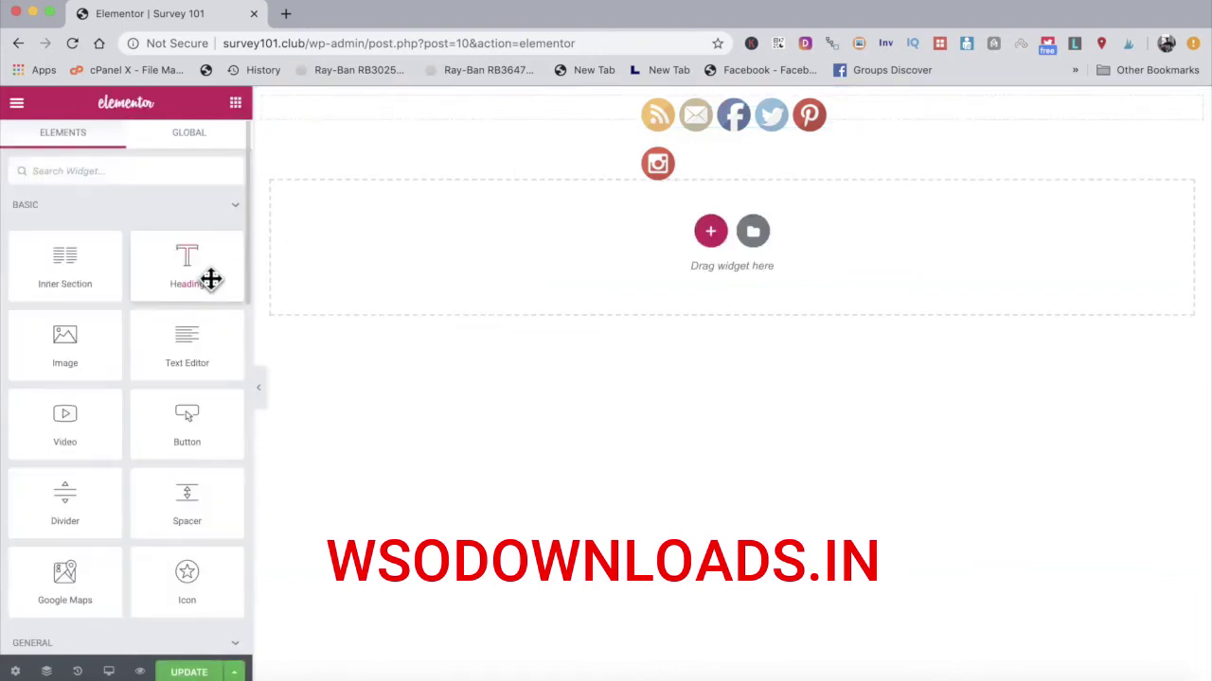
- Add a centred H1 Heading widget reading 'Survey 101' to the section
left_click_drag(206, 280, 505, 112)
triple_click(509, 159)
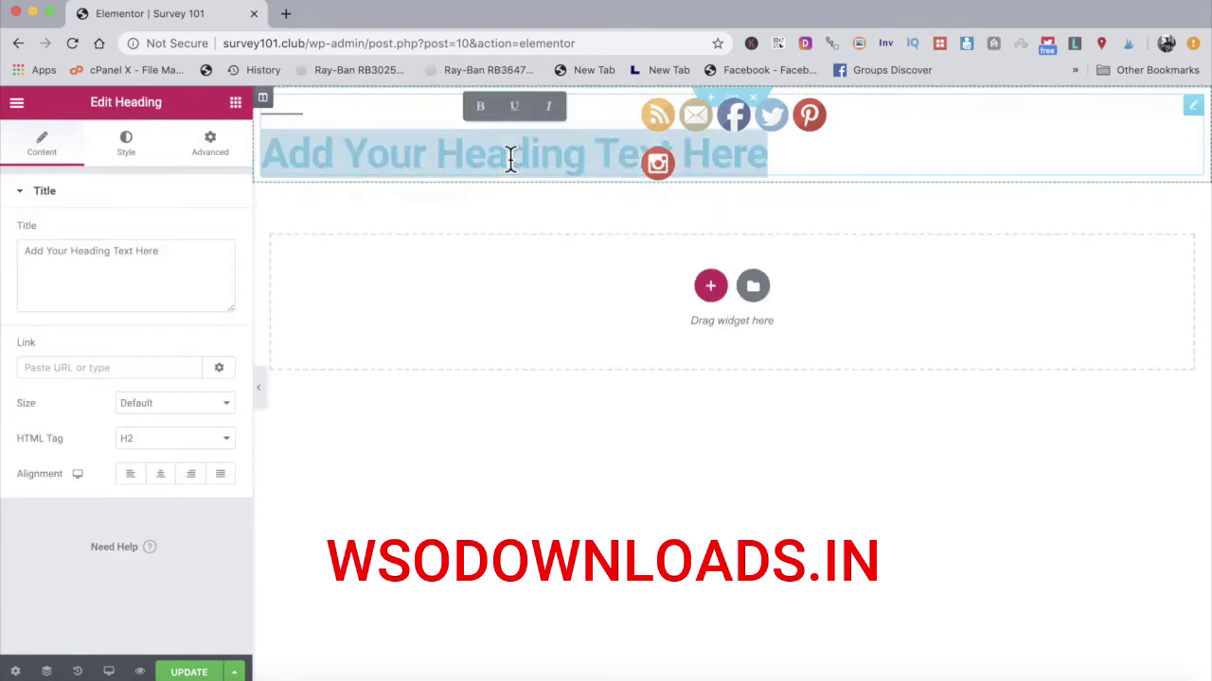
type("Survey")
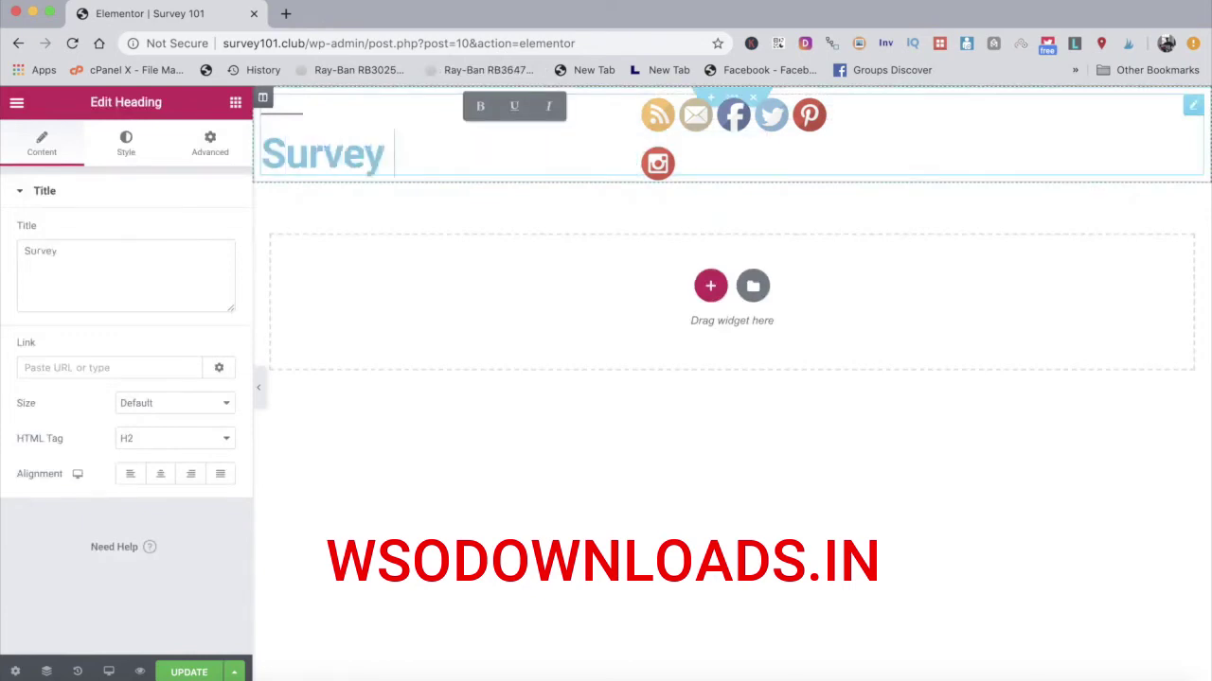
type(" Club")
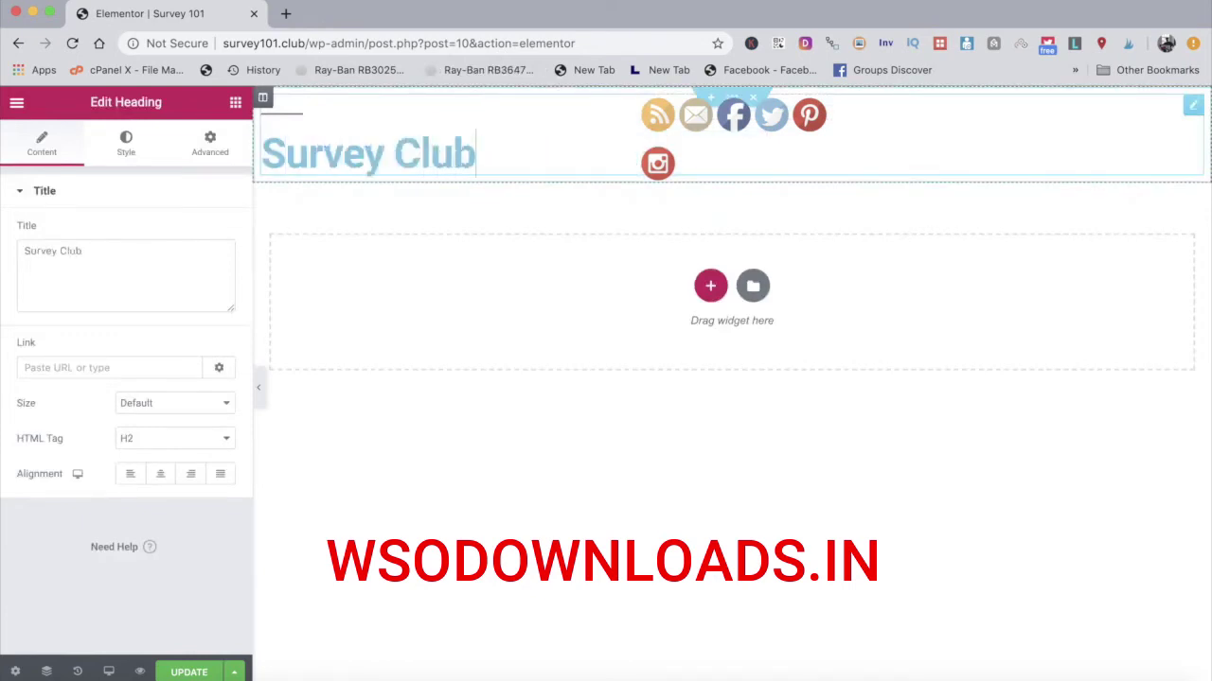
key("BackSpace")
key("BackSpace")
key("BackSpace")
key("BackSpace")
type("101")
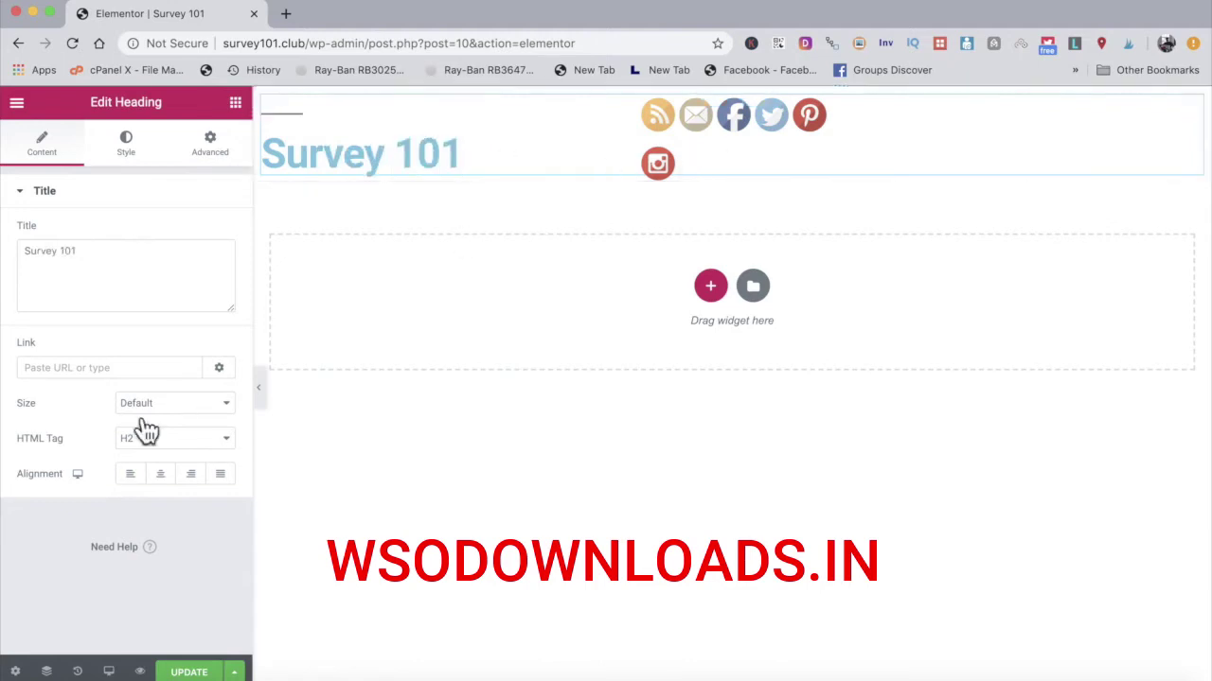
left_click(160, 473)
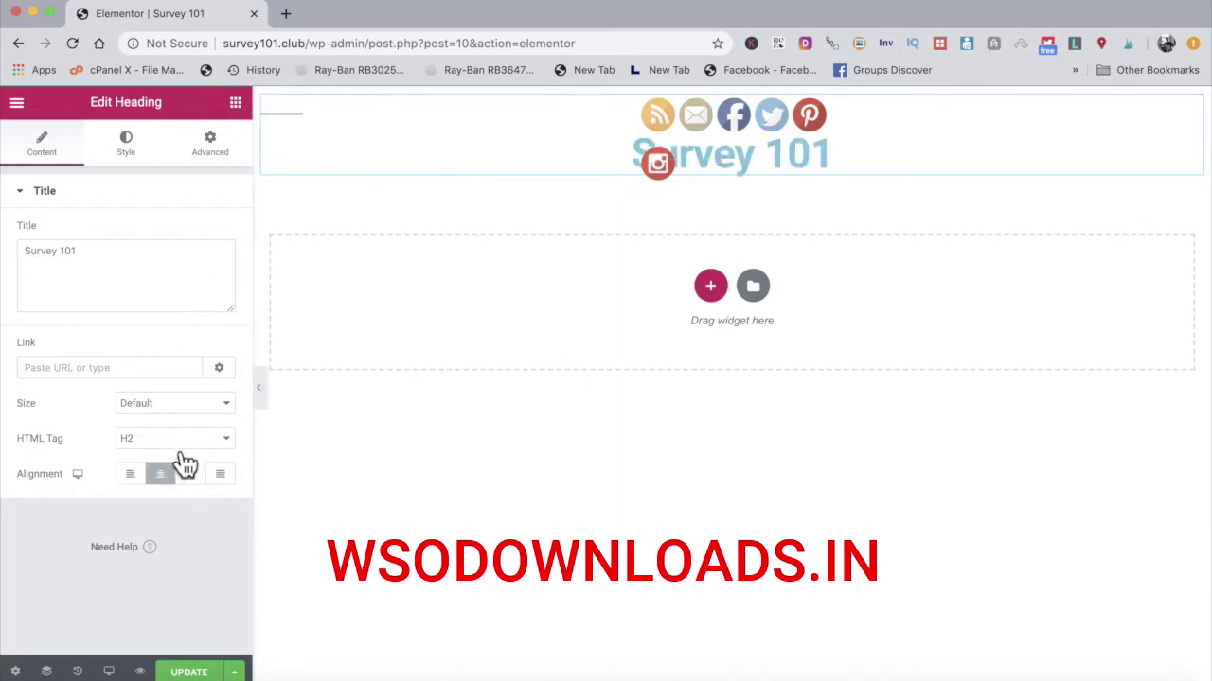
left_click(177, 441)
left_click(167, 426)
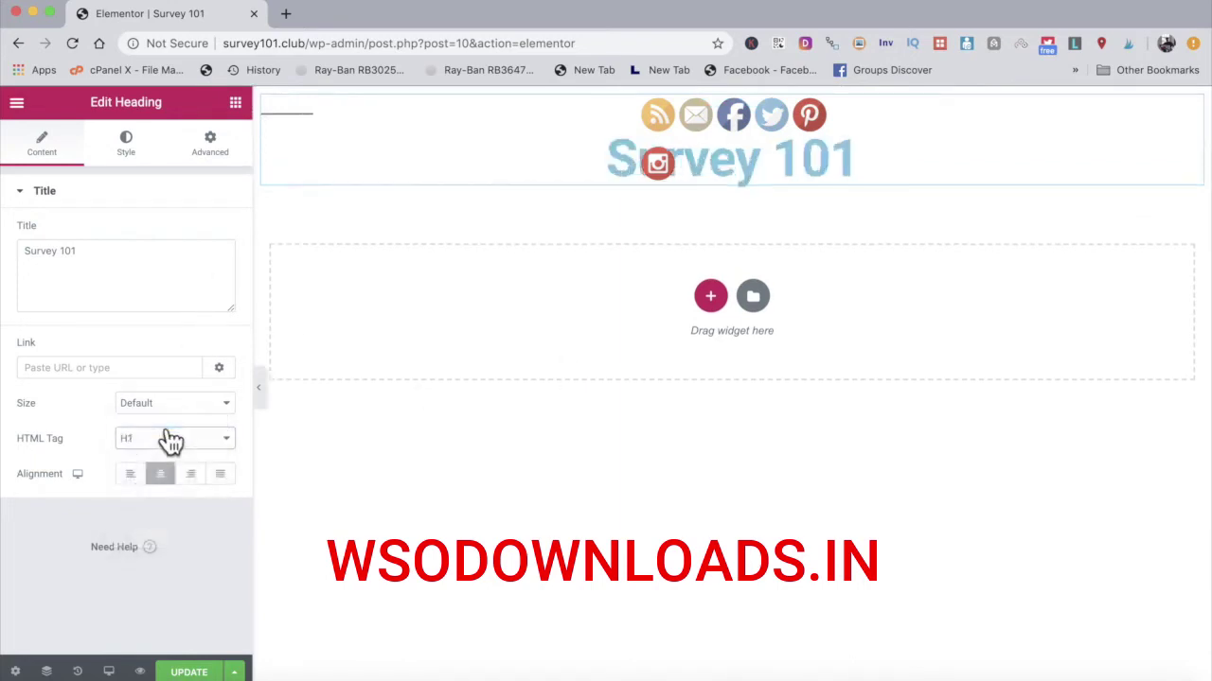
triple_click(616, 155)
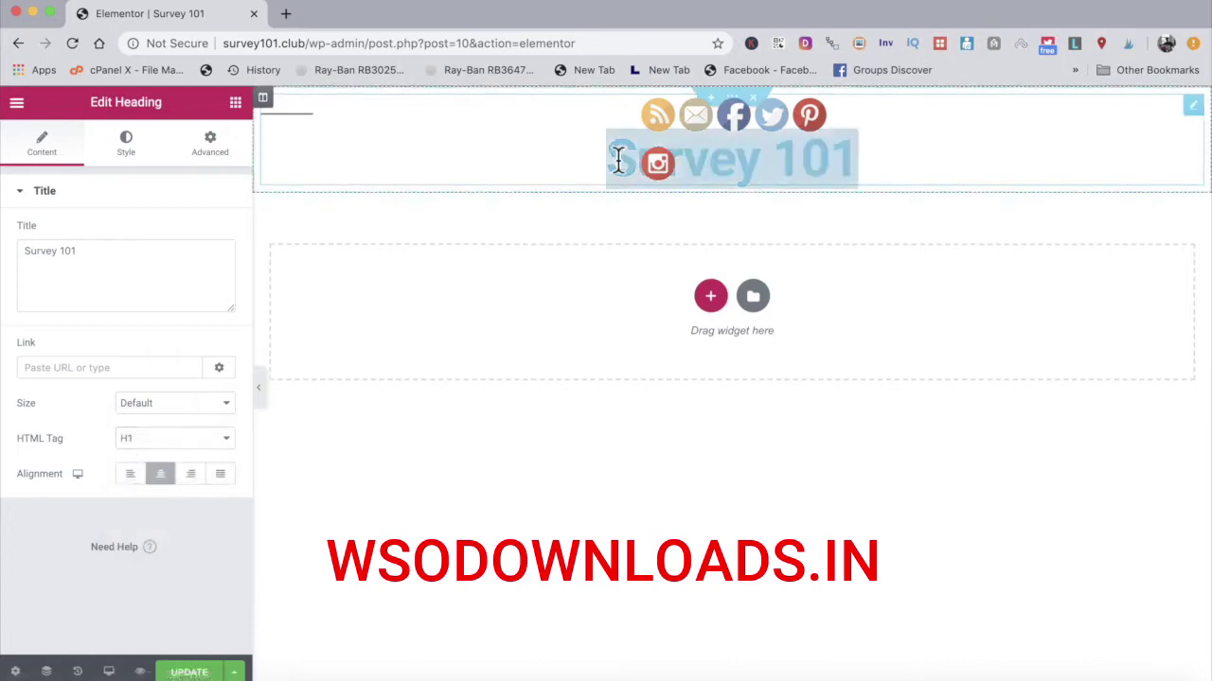
- Set the Survey 101 heading's text colour to dark navy #2D2E66
left_click(133, 170)
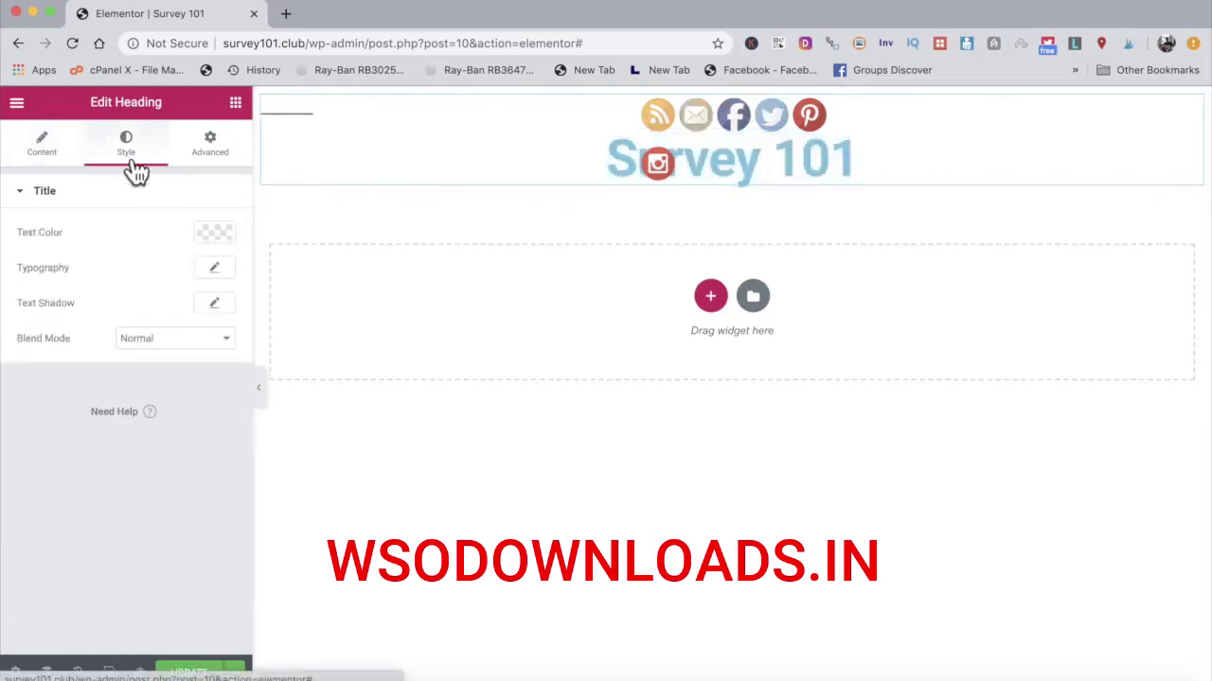
left_click(216, 235)
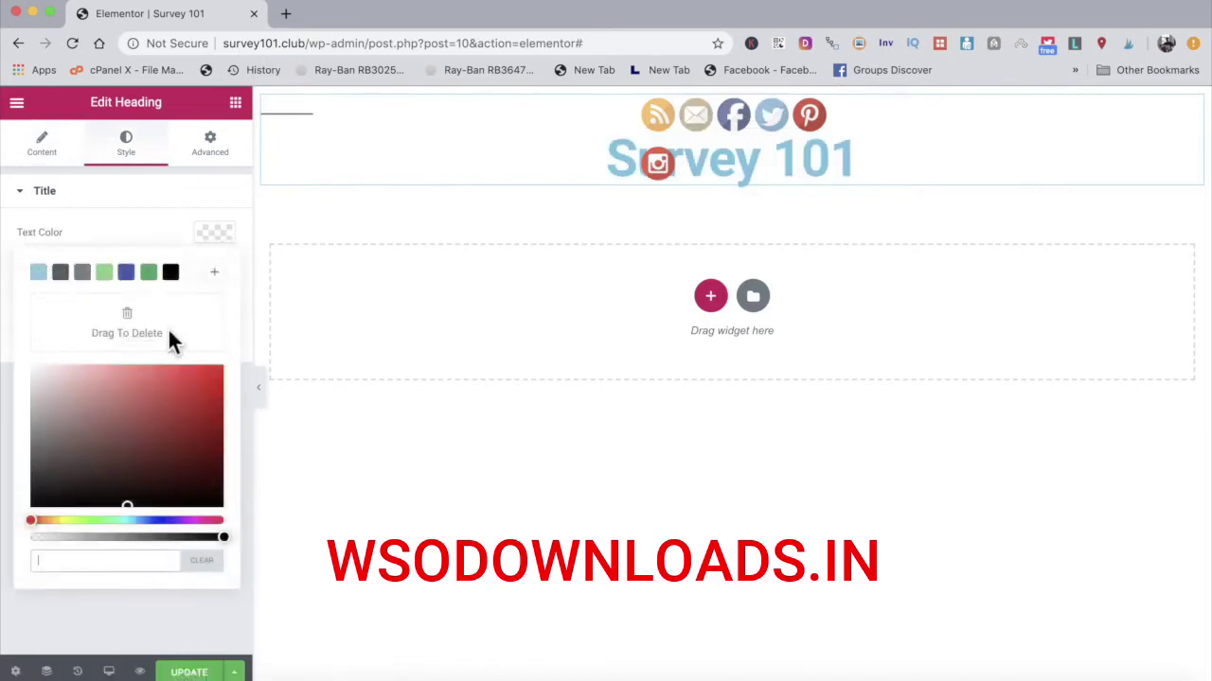
left_click(215, 274)
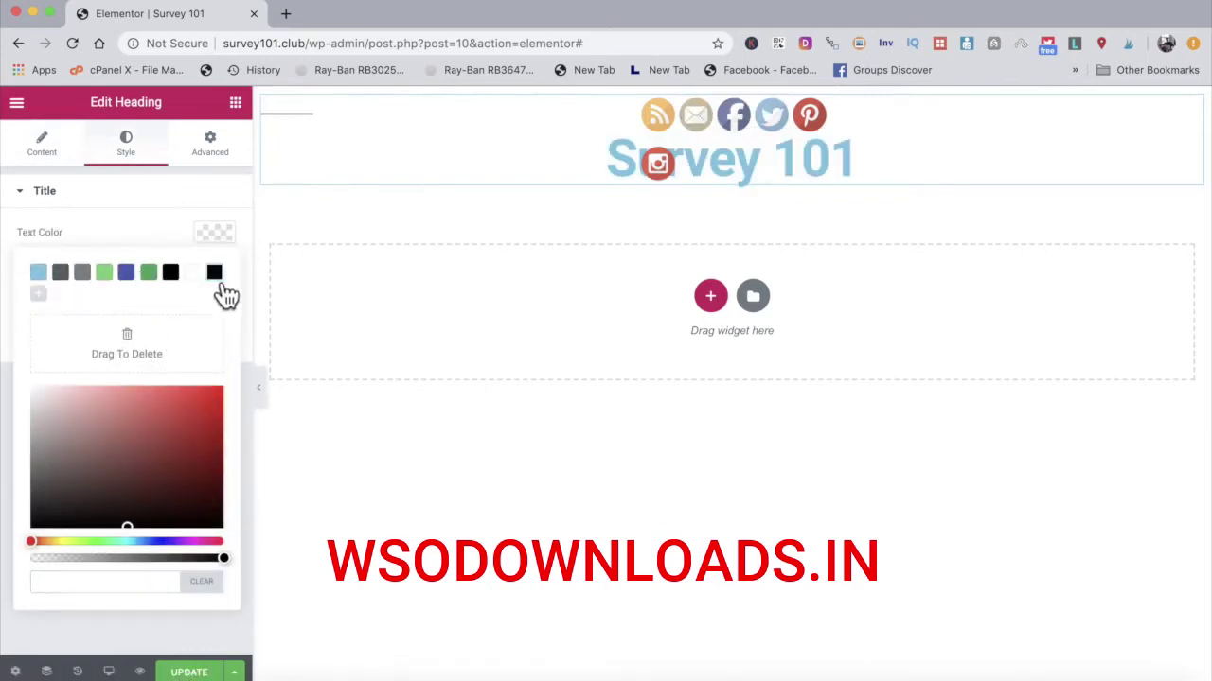
left_click_drag(107, 426, 173, 431)
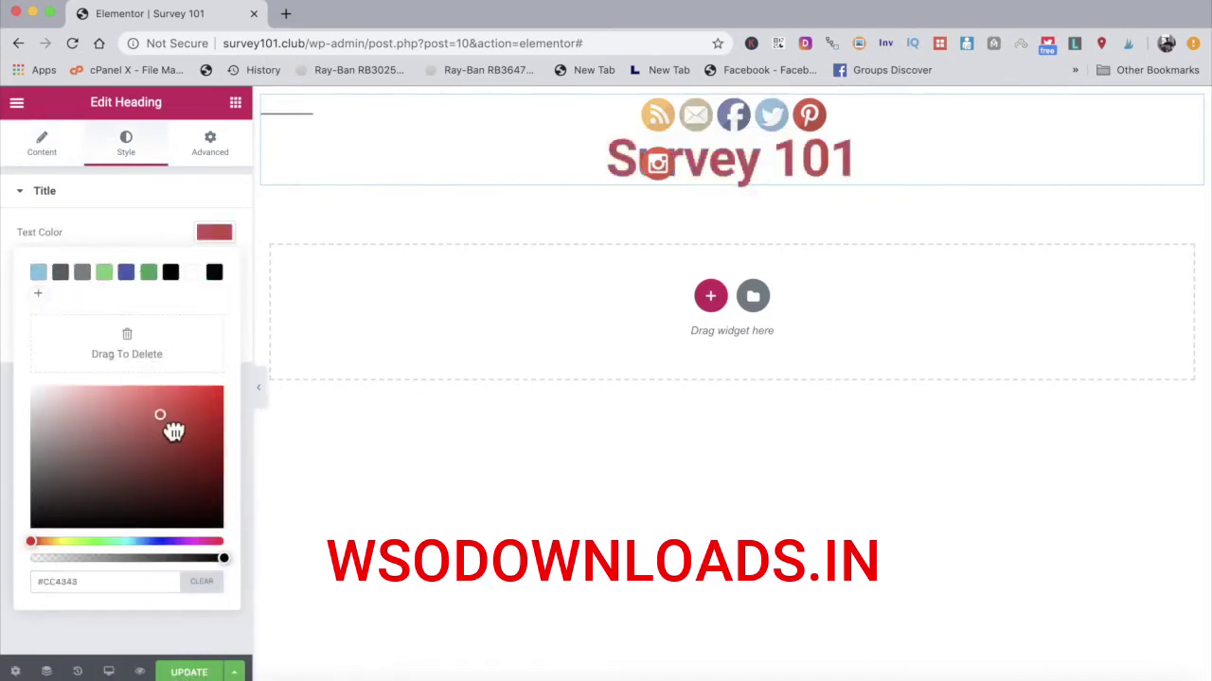
left_click(138, 474)
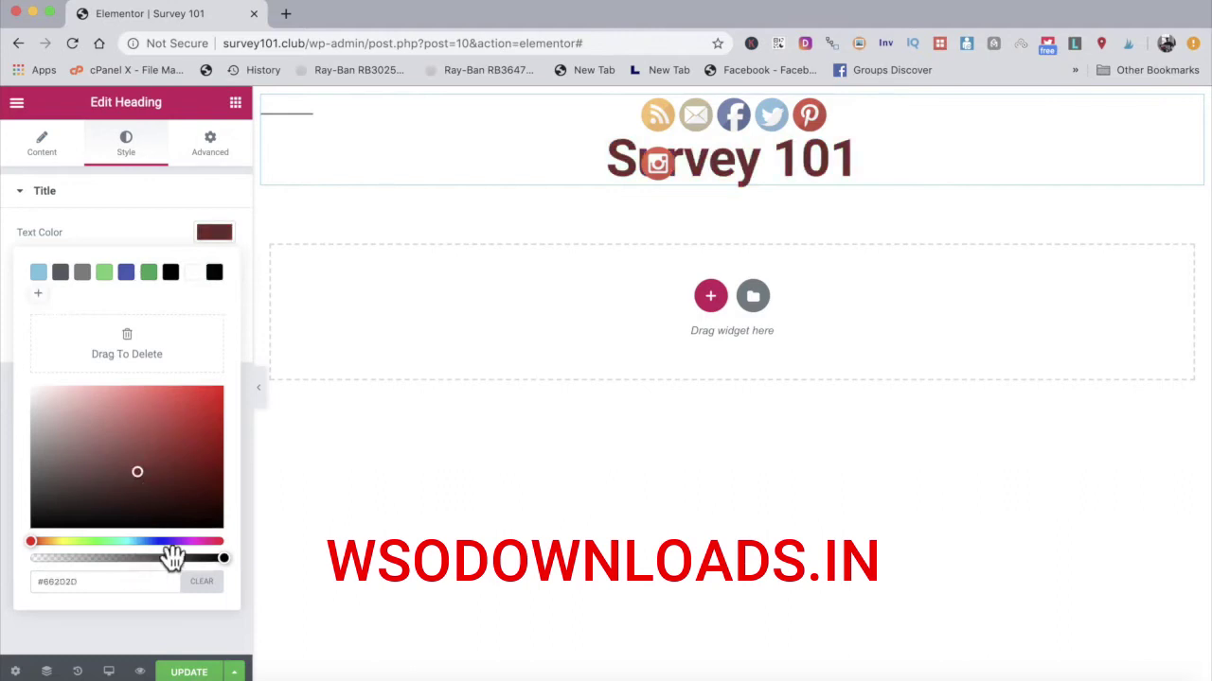
left_click(166, 543)
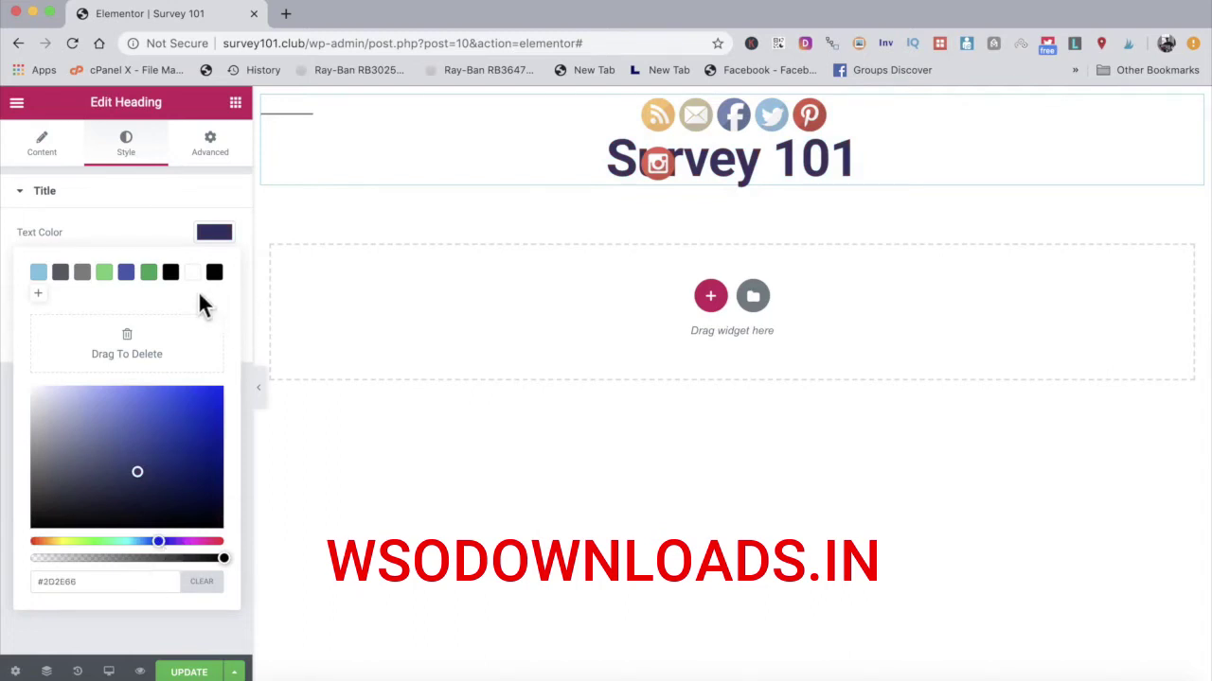
left_click(199, 649)
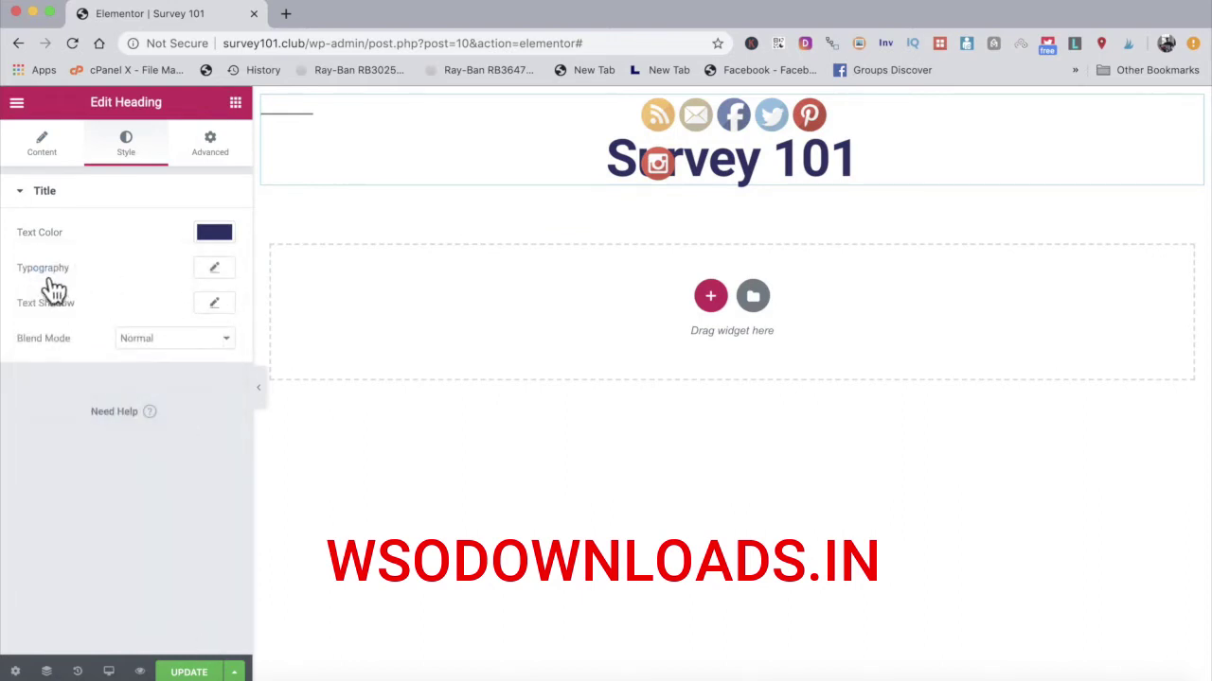
- Set the Survey 101 heading font to Anton and widen its letter spacing to 8.6
left_click(227, 276)
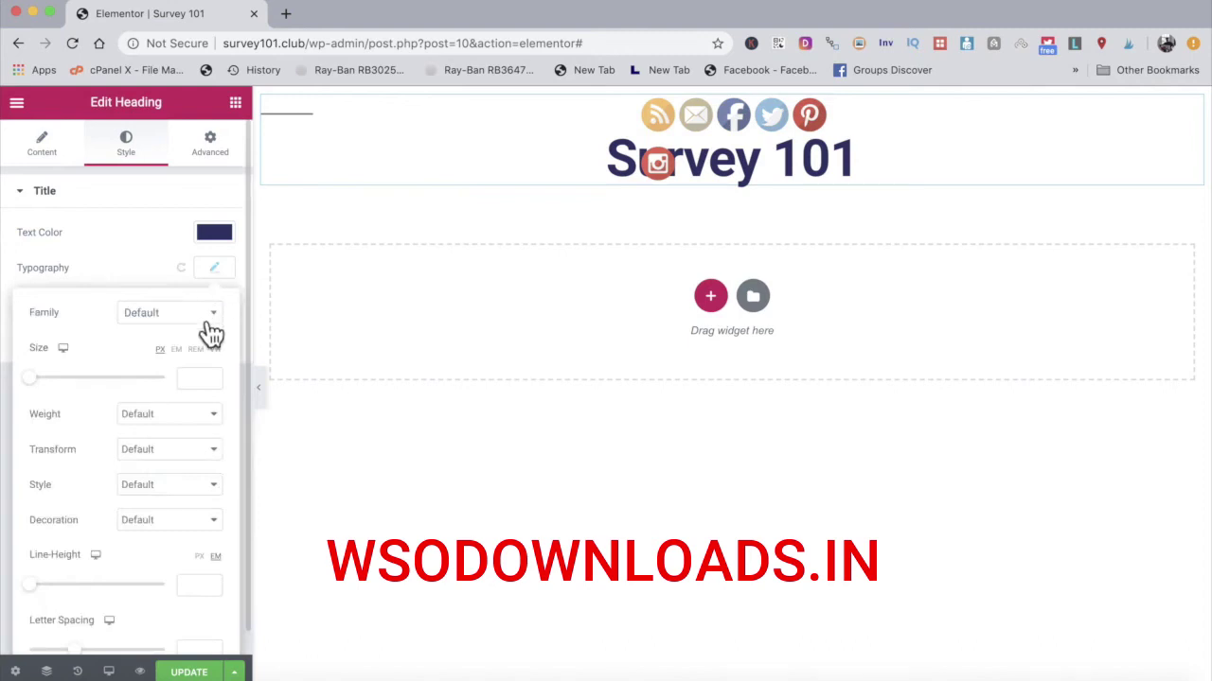
left_click(205, 318)
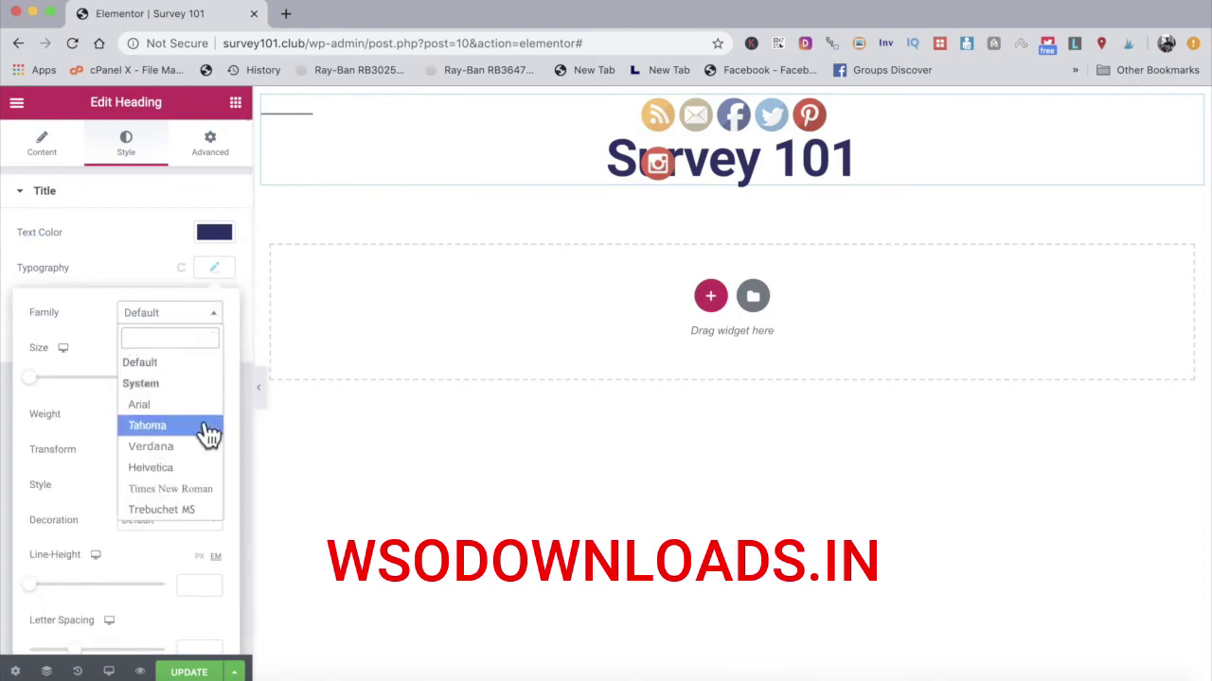
scroll(205, 427, "down", 3)
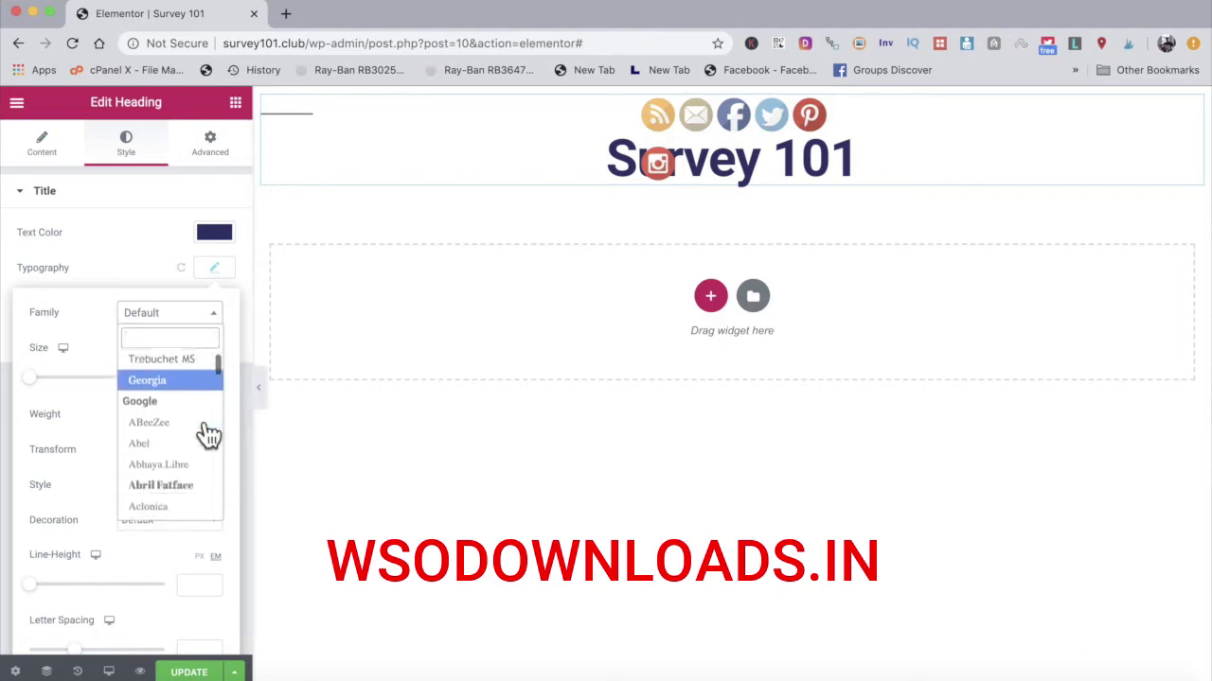
scroll(208, 435, "down", 5)
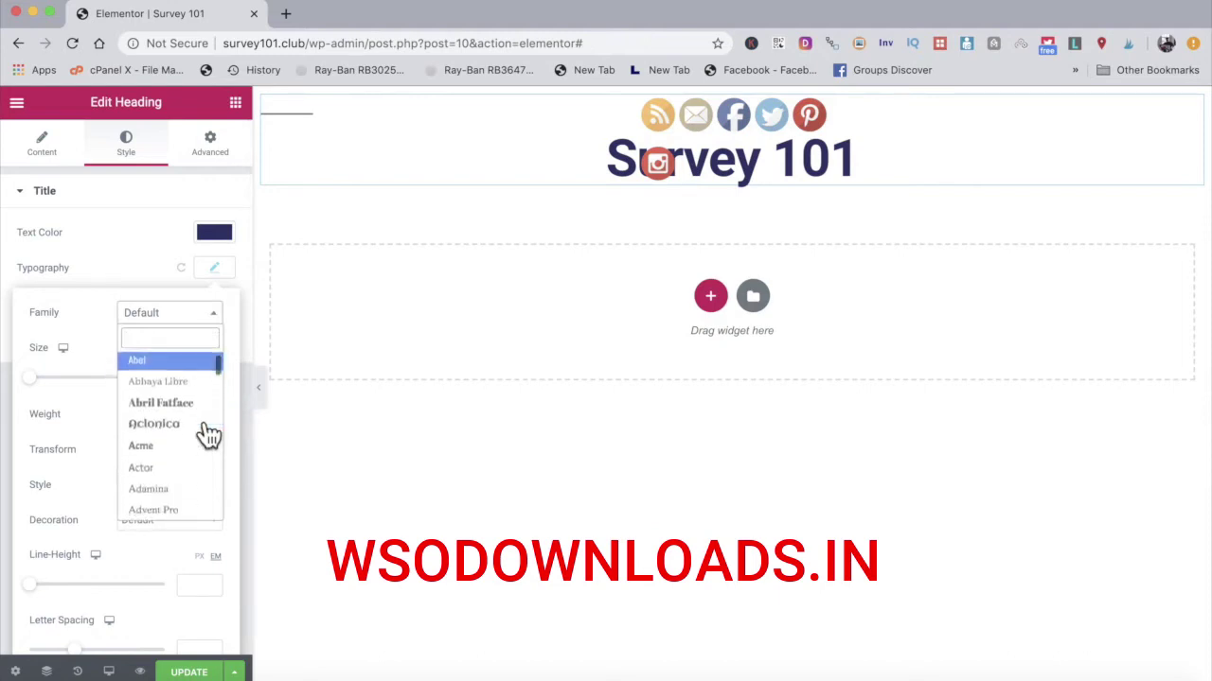
scroll(208, 435, "down", 5)
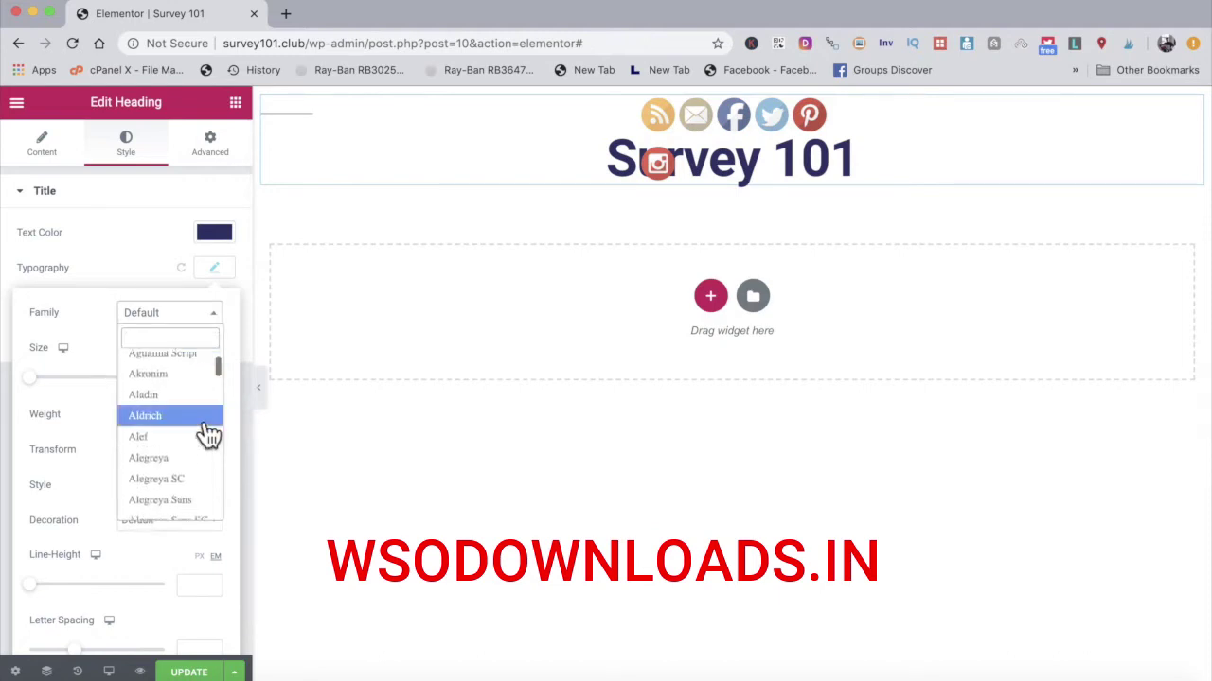
scroll(208, 435, "down", 3)
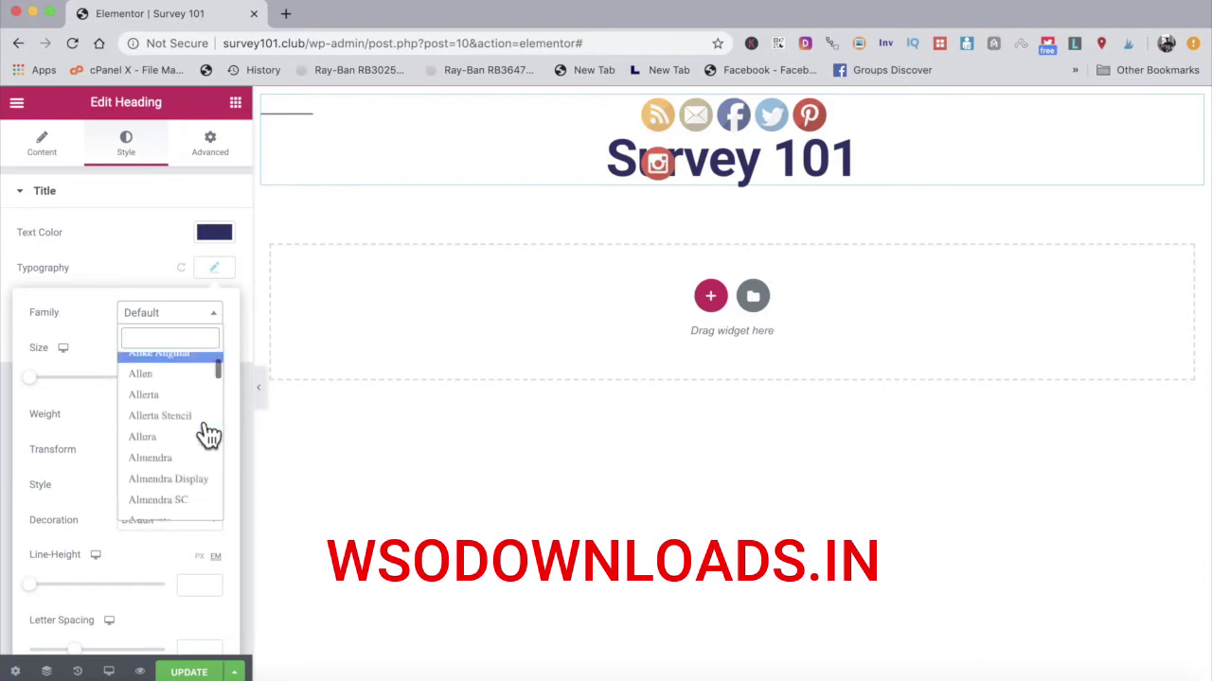
scroll(208, 436, "down", 1)
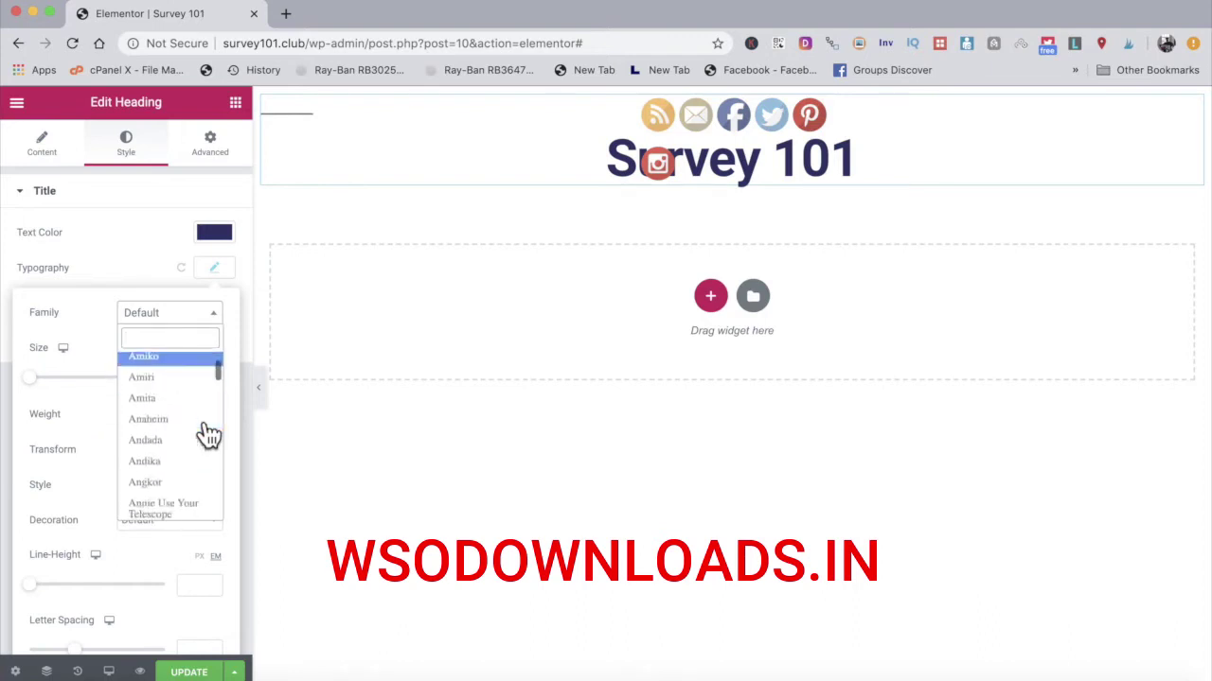
scroll(208, 434, "down", 4)
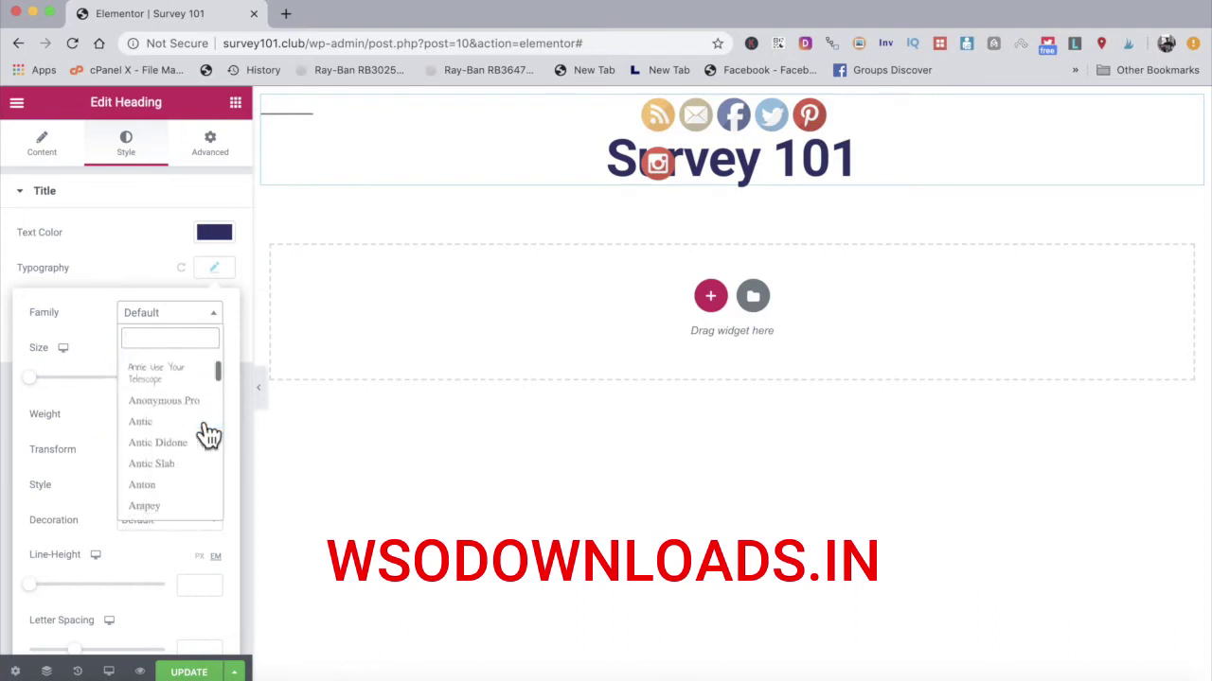
scroll(208, 434, "down", 1)
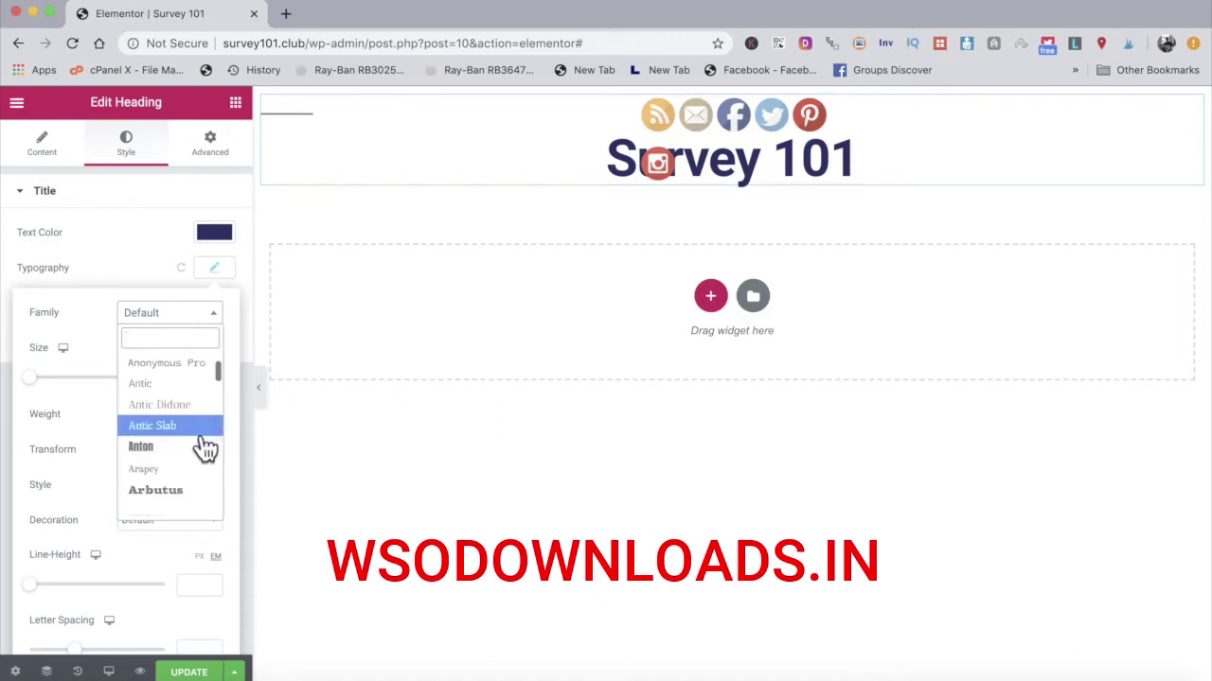
left_click(194, 451)
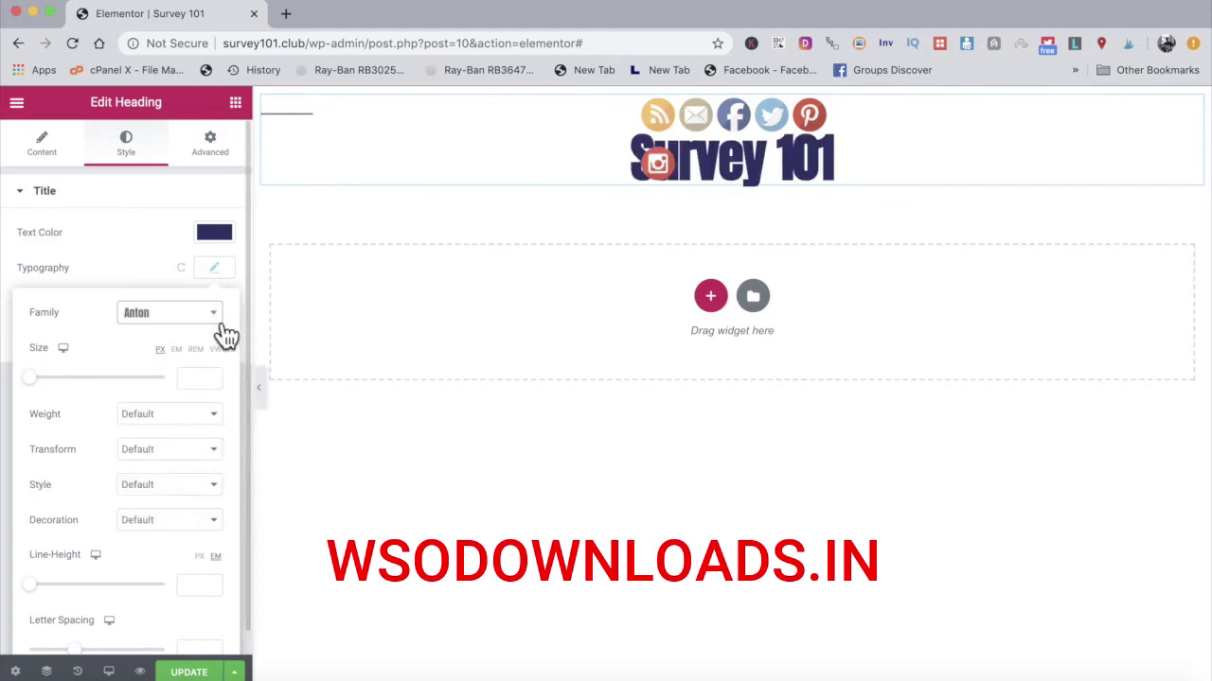
scroll(170, 544, "down", 1)
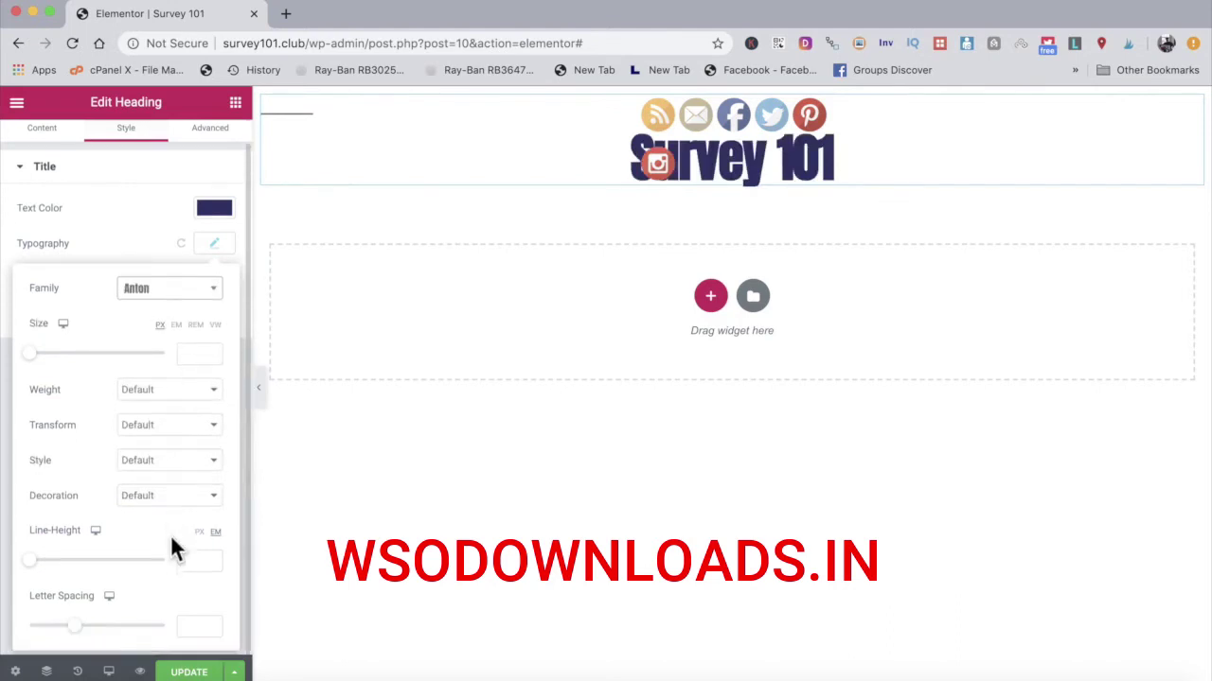
left_click_drag(82, 644, 176, 641)
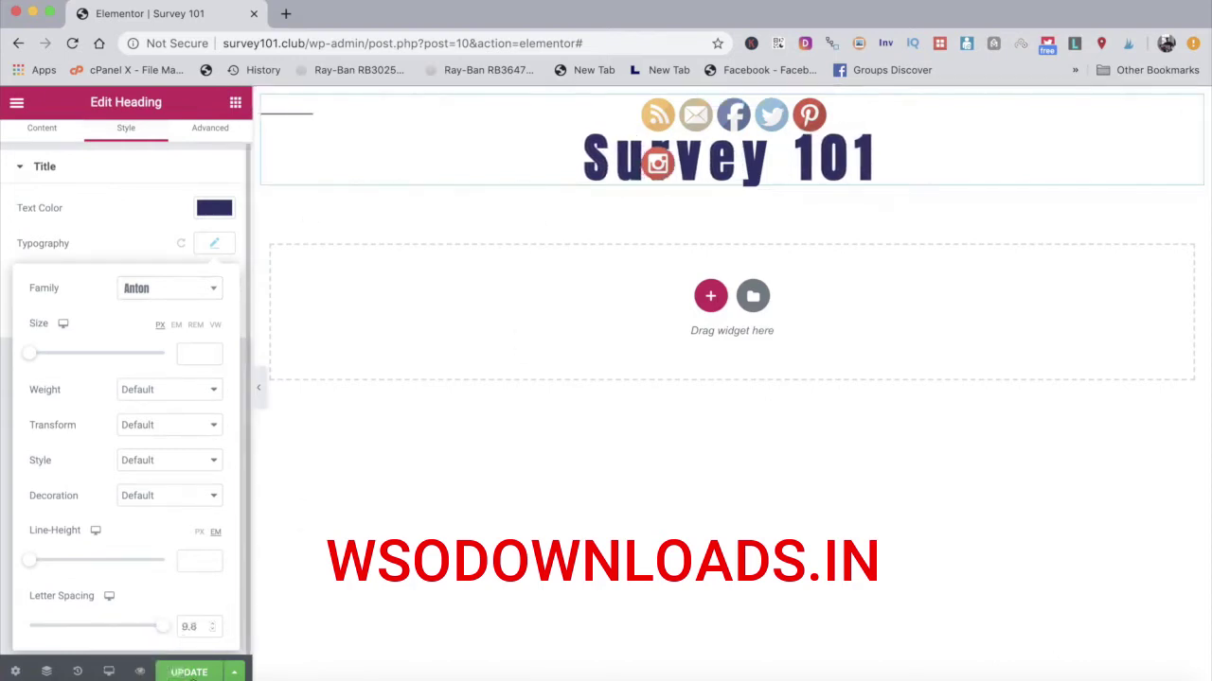
left_click(190, 673)
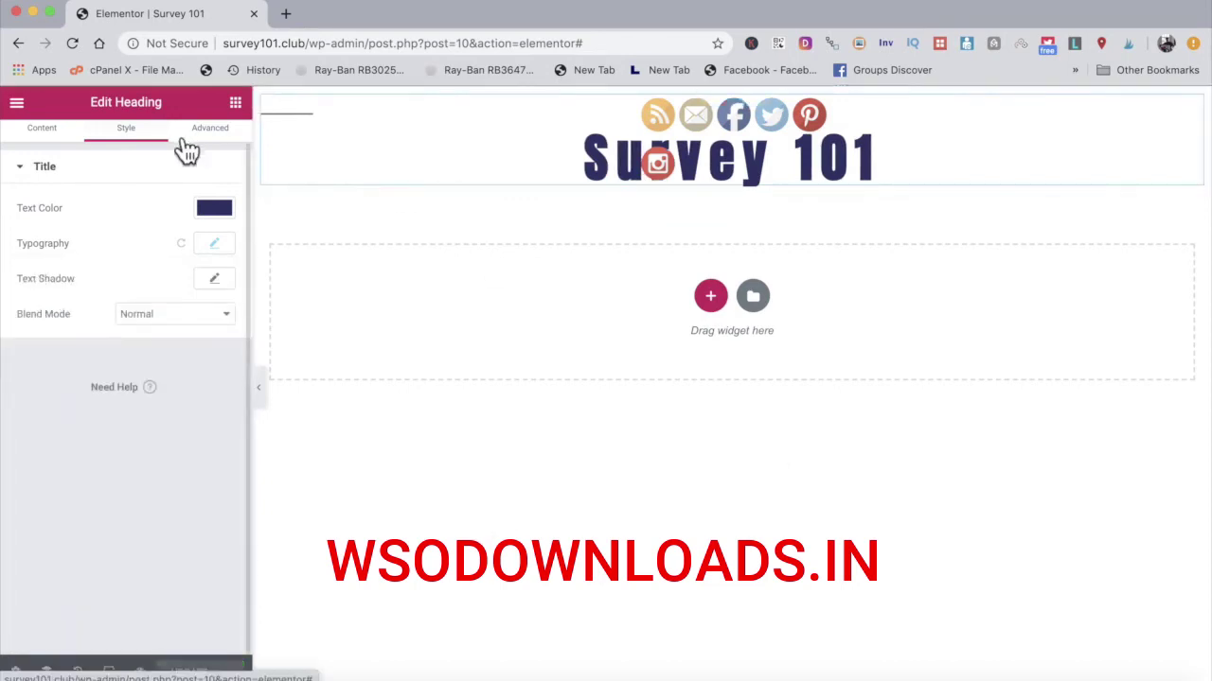
- Bring up the page's Page Settings on the Style tab
left_click(56, 135)
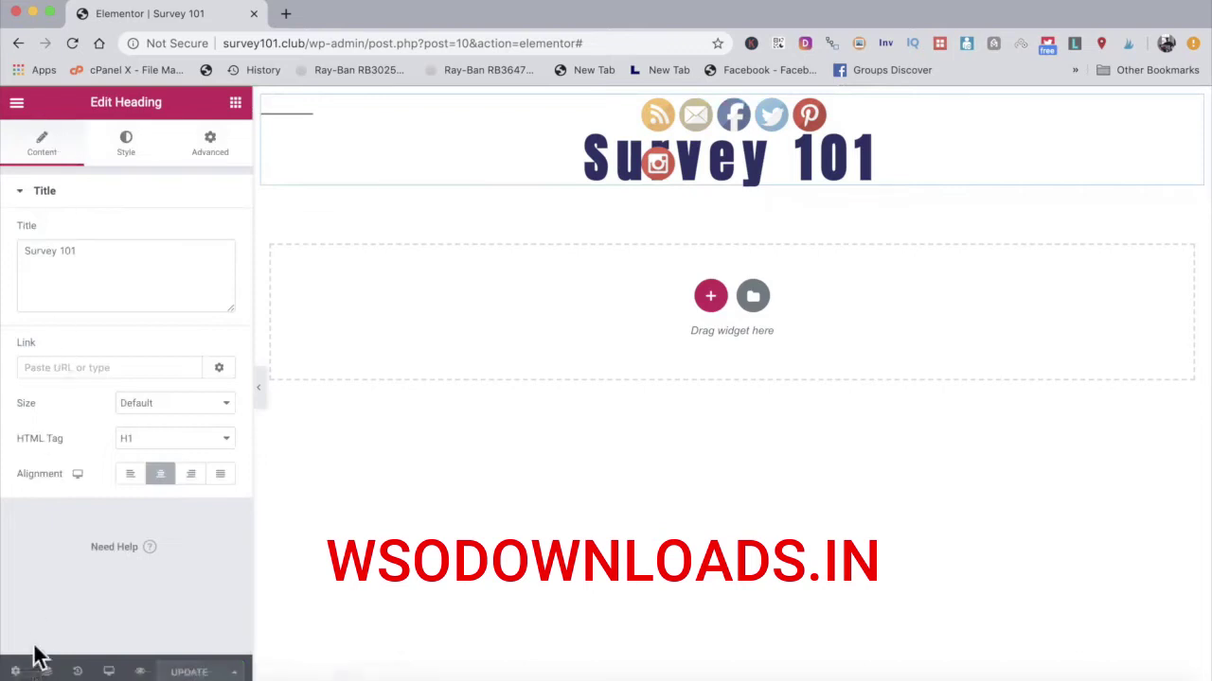
left_click(17, 671)
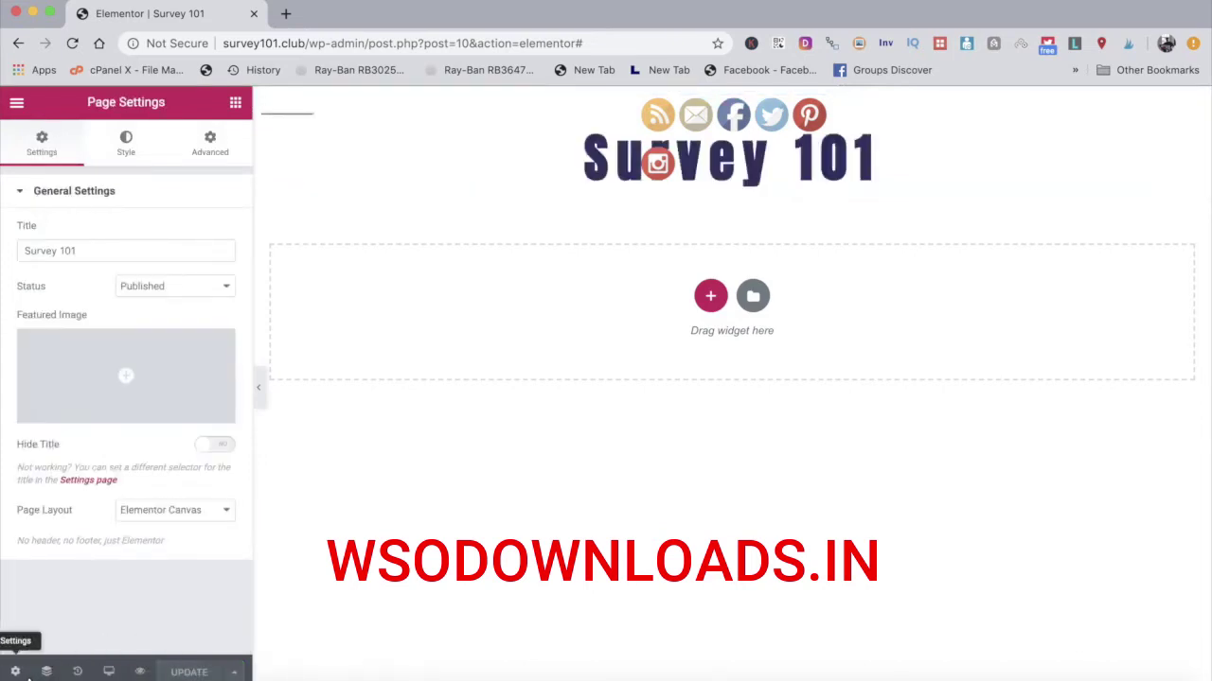
left_click(133, 167)
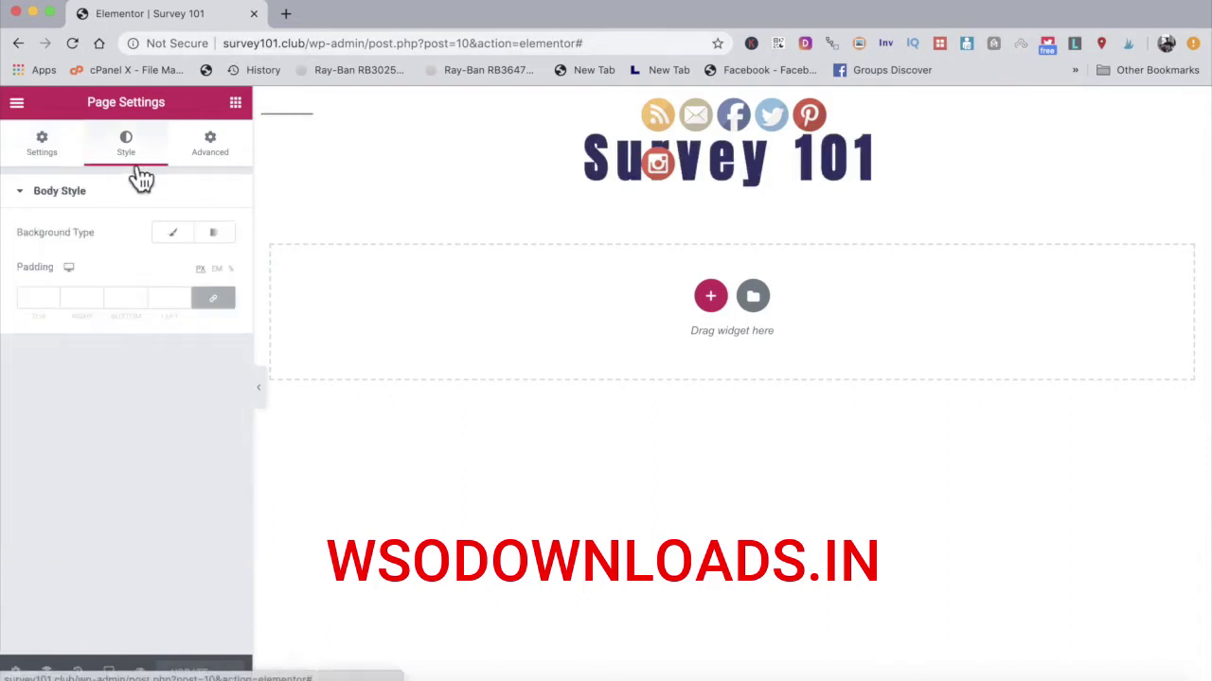
- Give the page body a light blue #6EC1E4 background, update the page, and return to the widgets
left_click(180, 236)
left_click(226, 275)
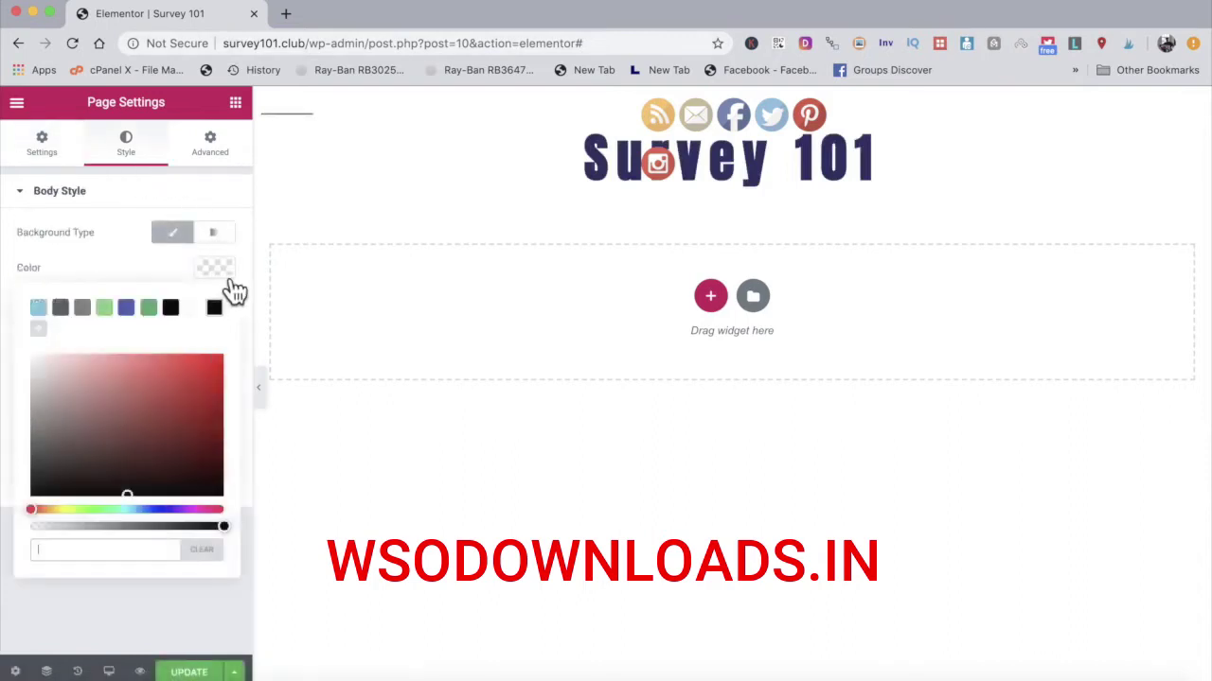
left_click(40, 310)
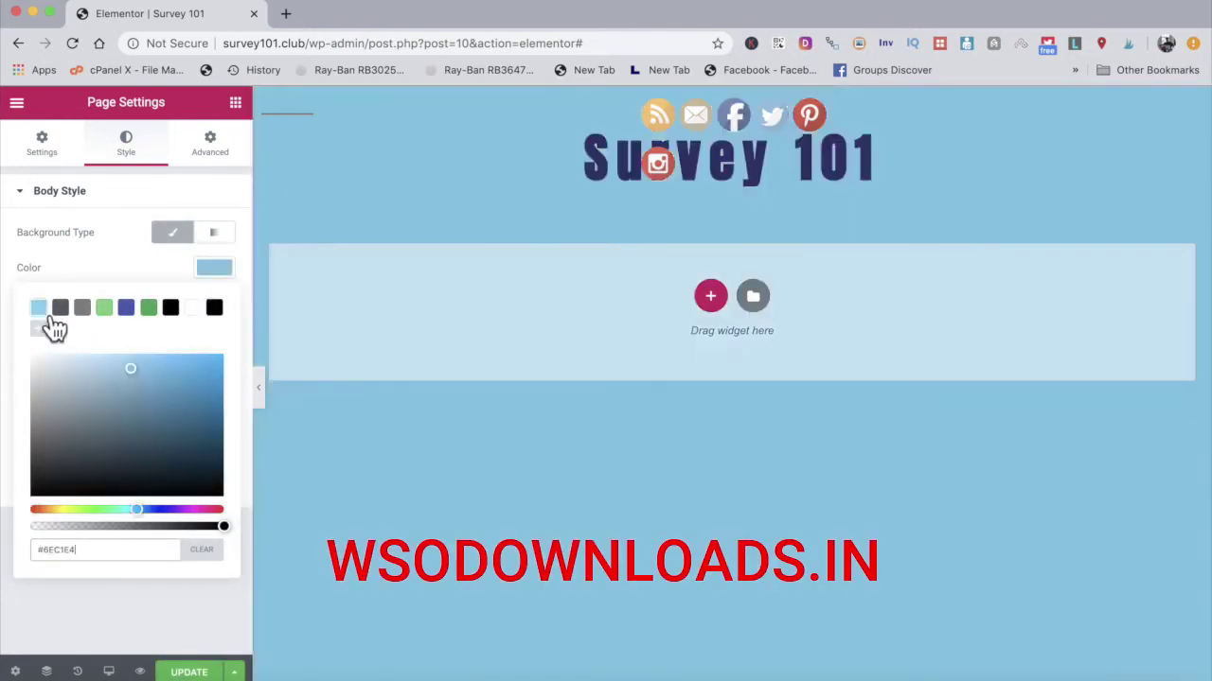
left_click(208, 673)
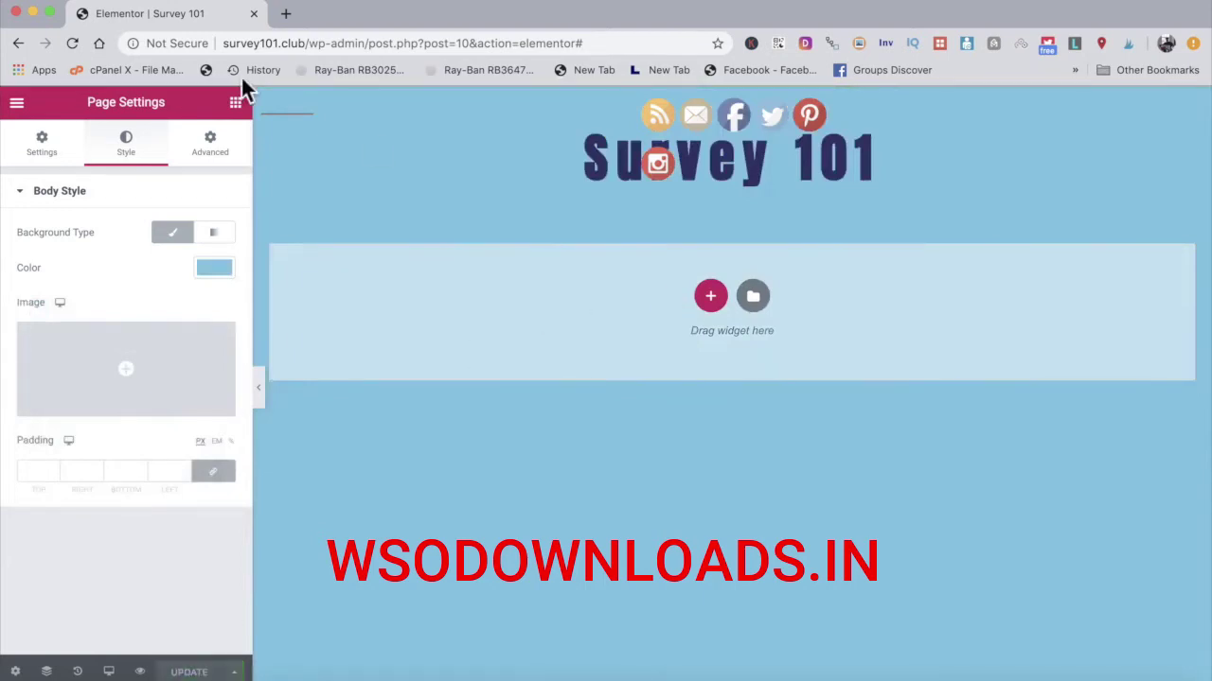
left_click(239, 106)
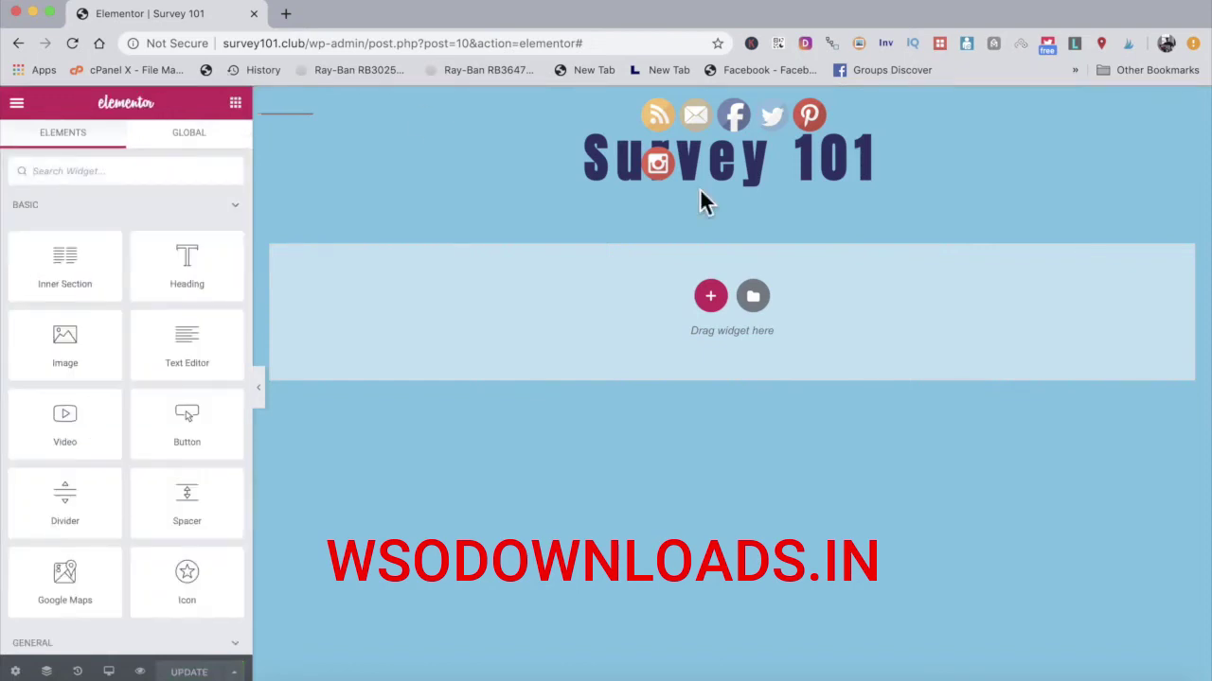
- Add a two-column section below the header with an Image widget in its right column
left_click(721, 322)
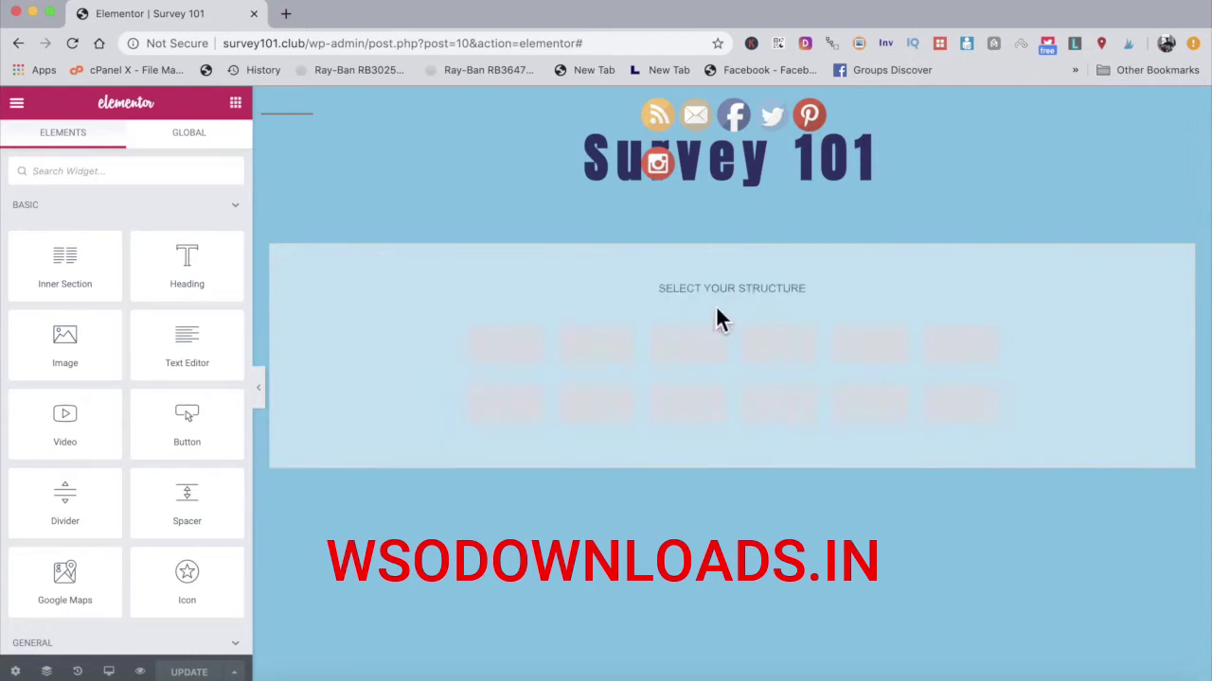
left_click(622, 364)
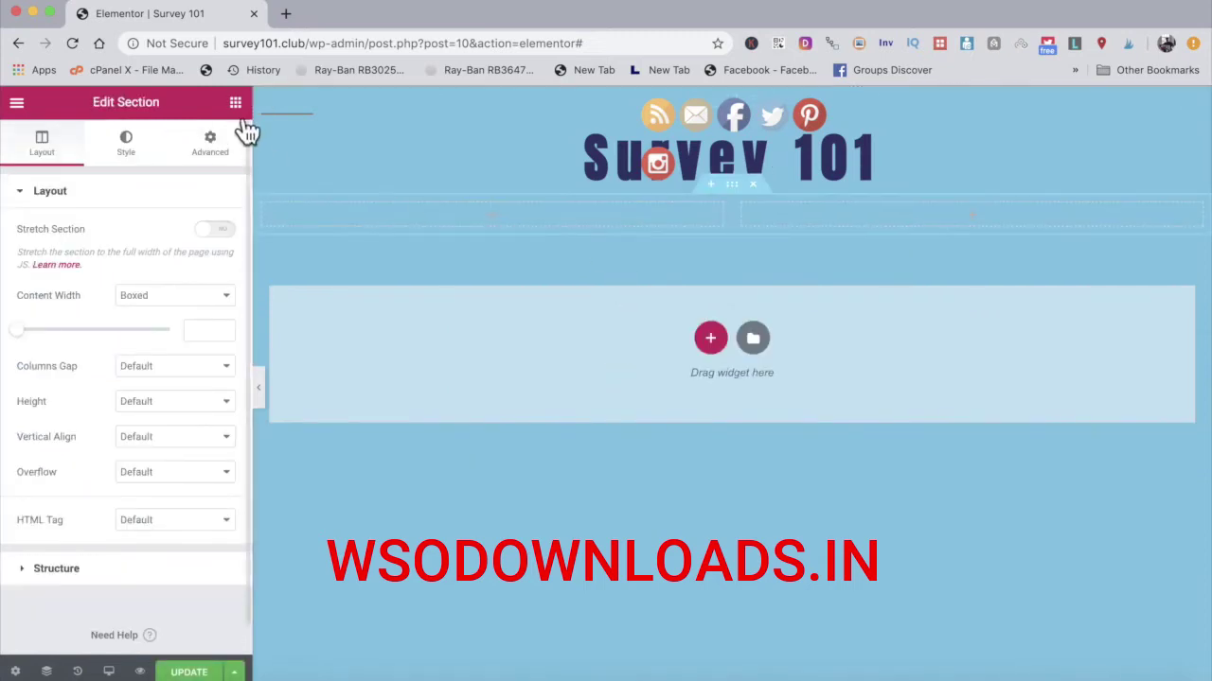
left_click(491, 215)
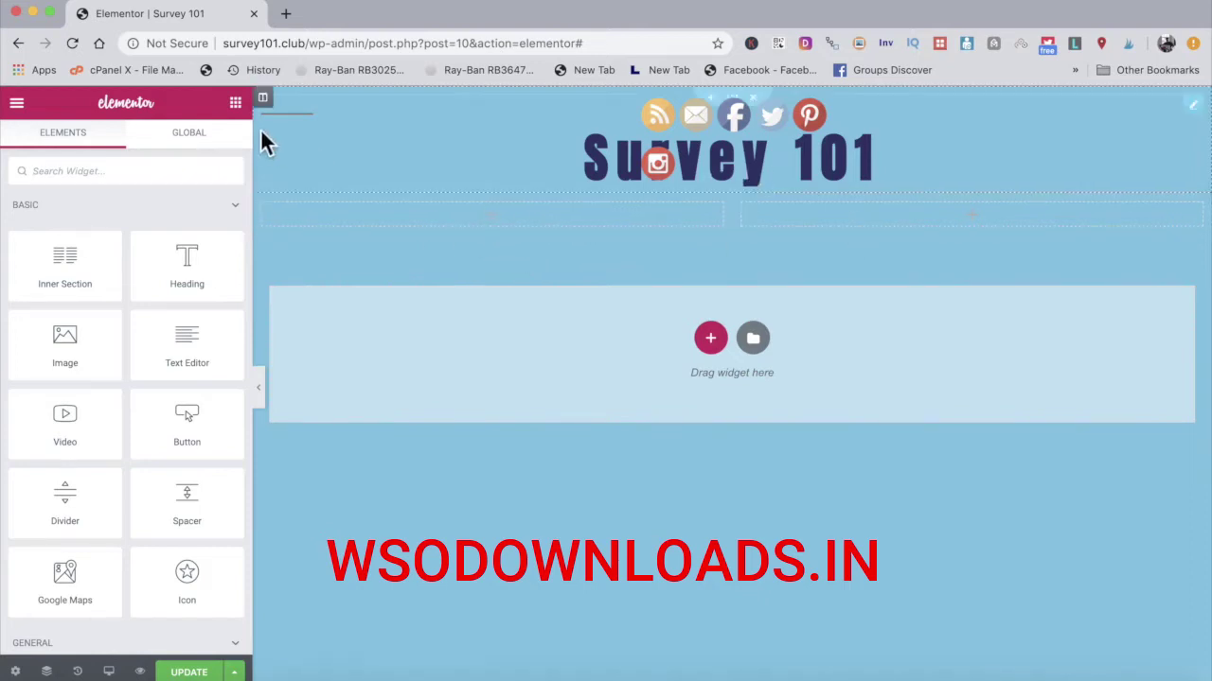
left_click_drag(89, 352, 917, 217)
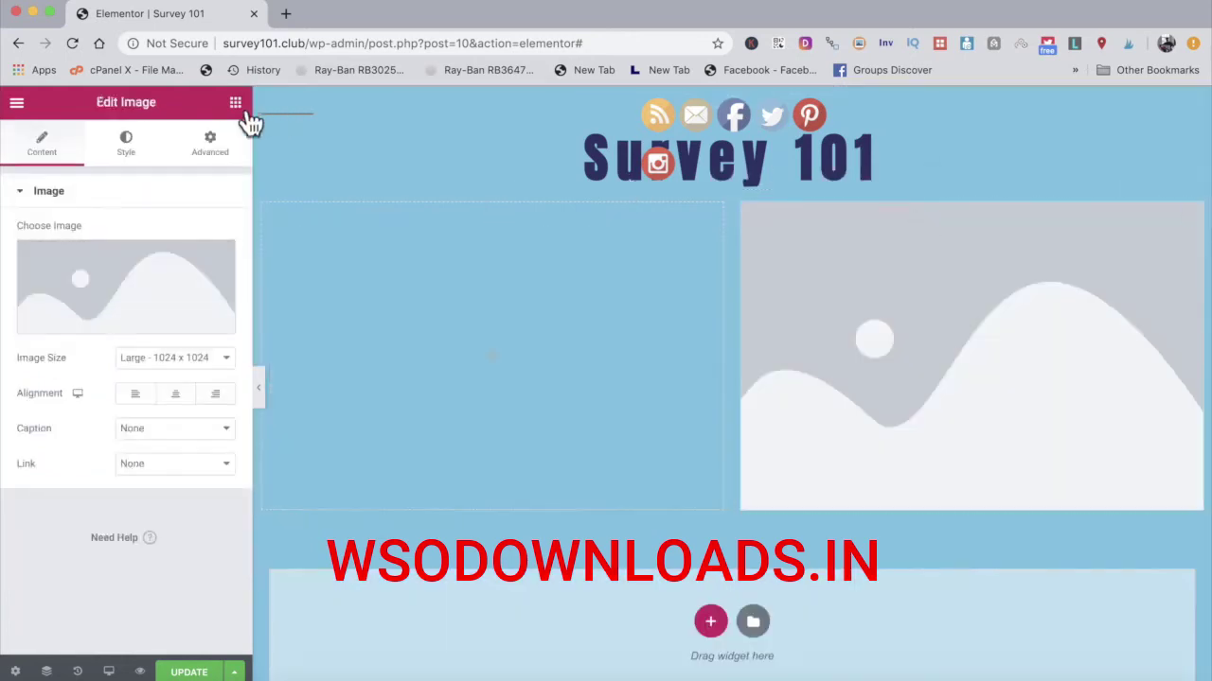
- Drop a lorem ipsum Text Editor into the left column, colour it black #020101, and update
left_click(236, 103)
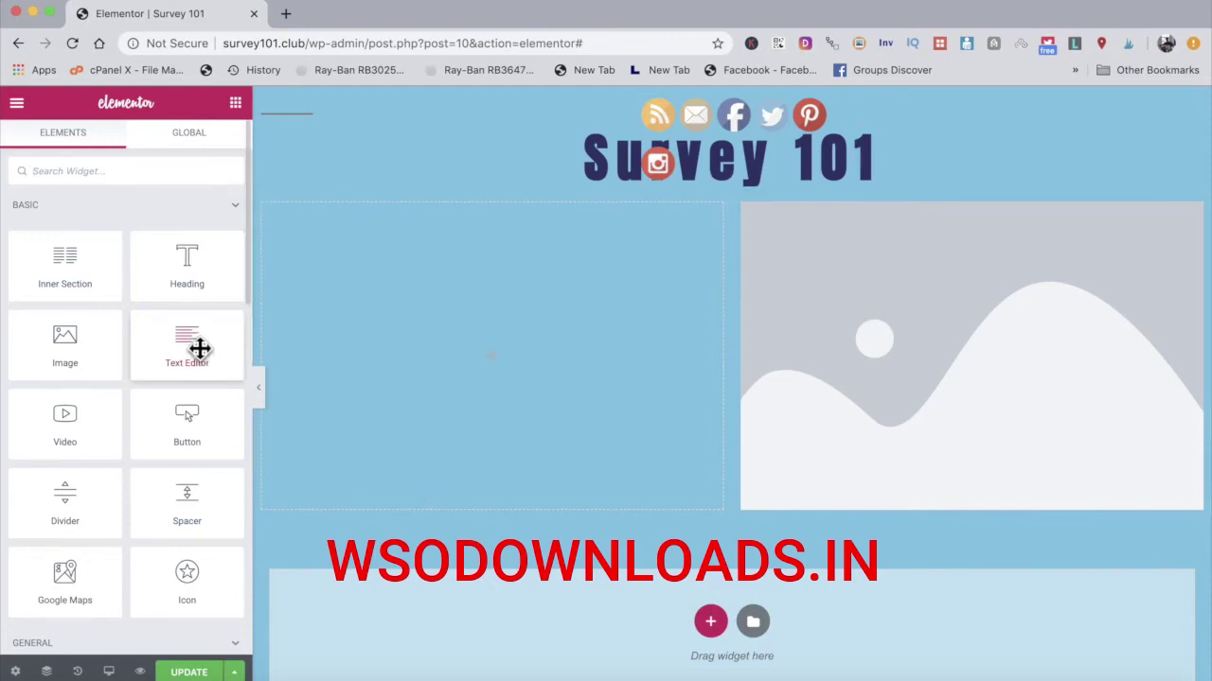
left_click_drag(199, 350, 450, 367)
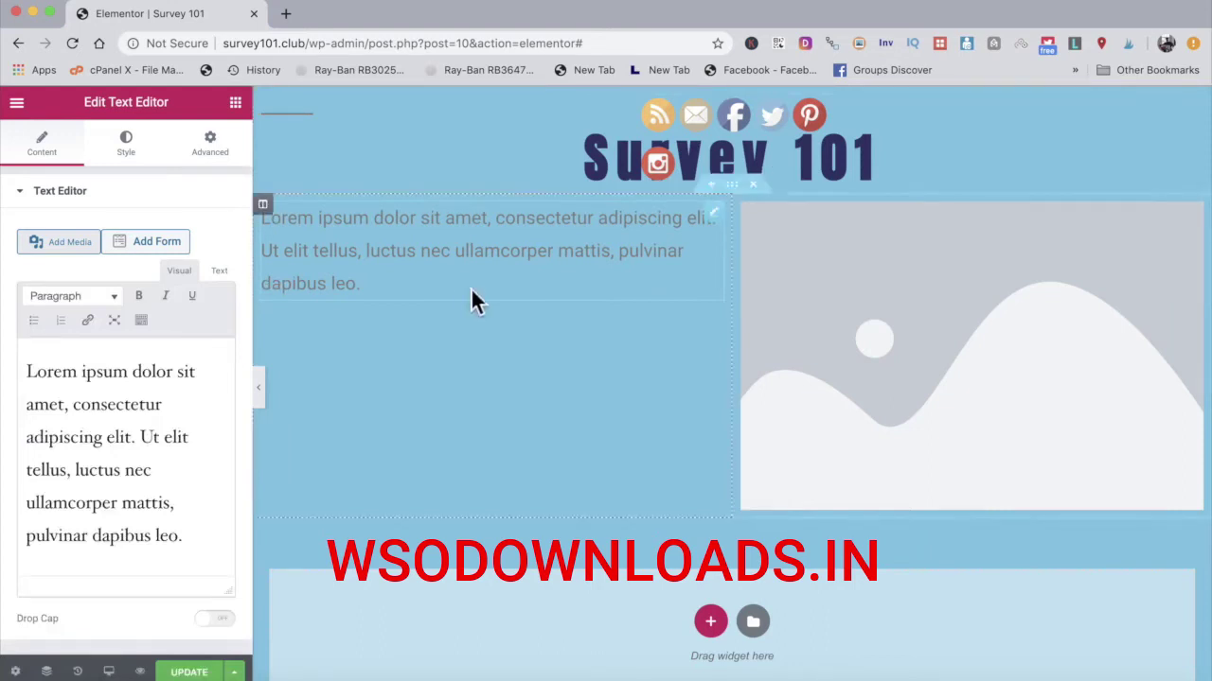
left_click(140, 157)
left_click(214, 269)
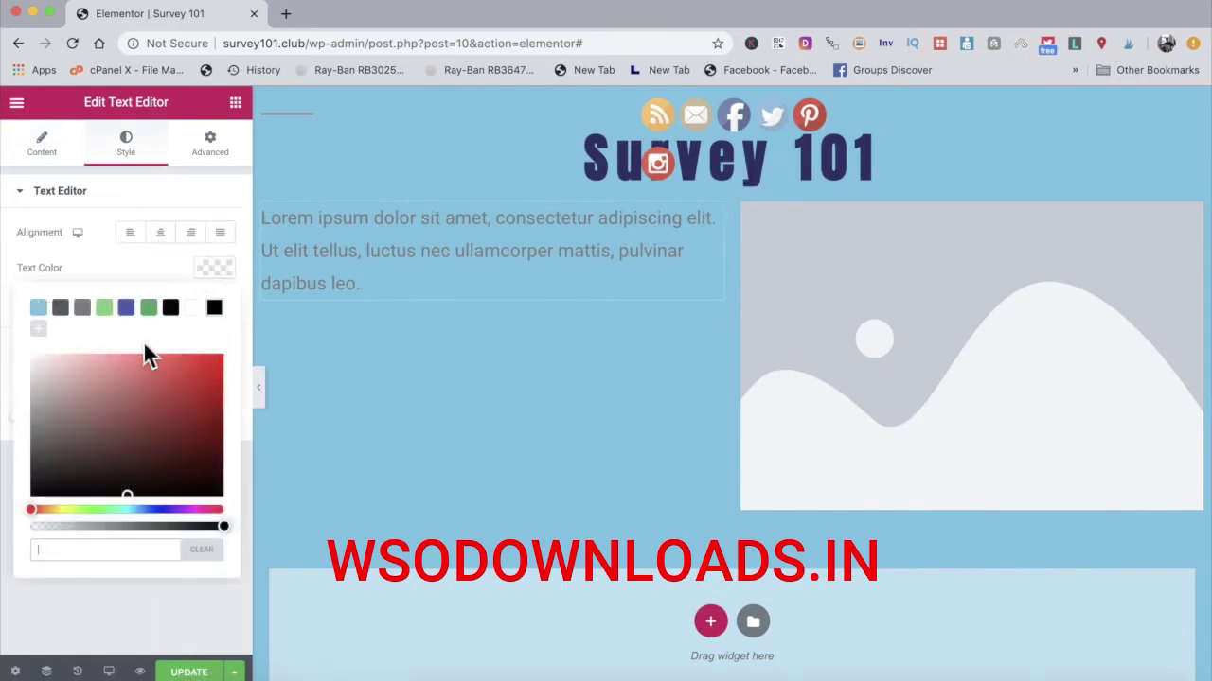
left_click(215, 308)
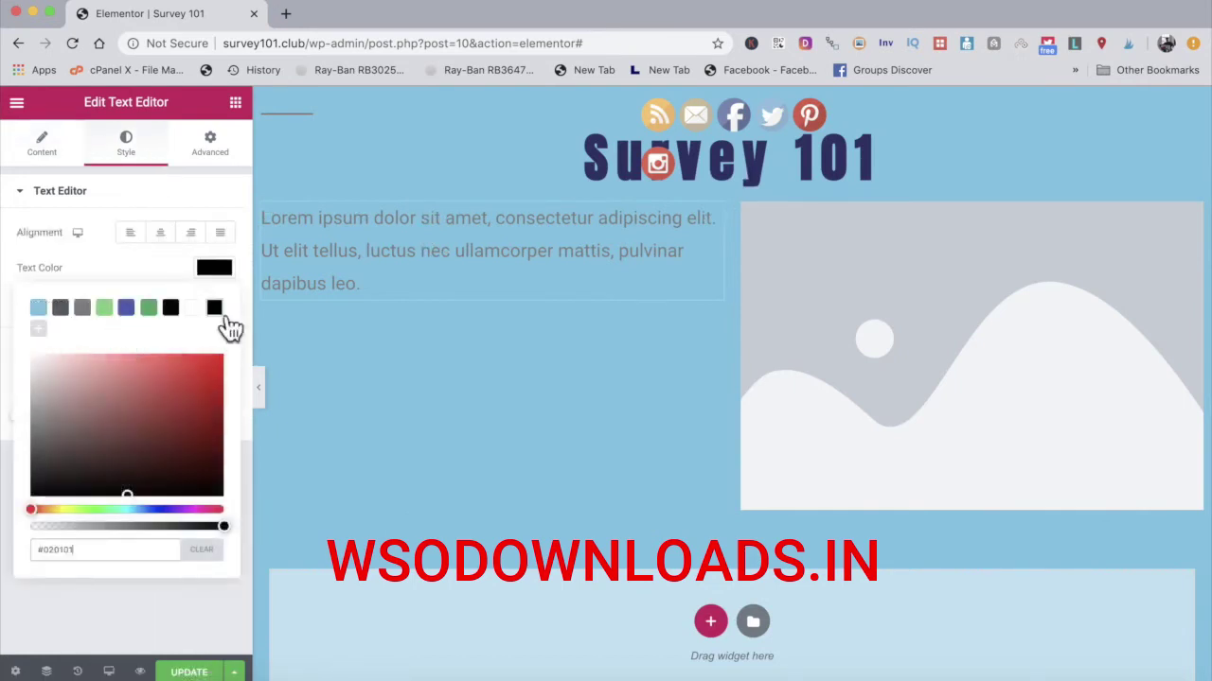
left_click(367, 305)
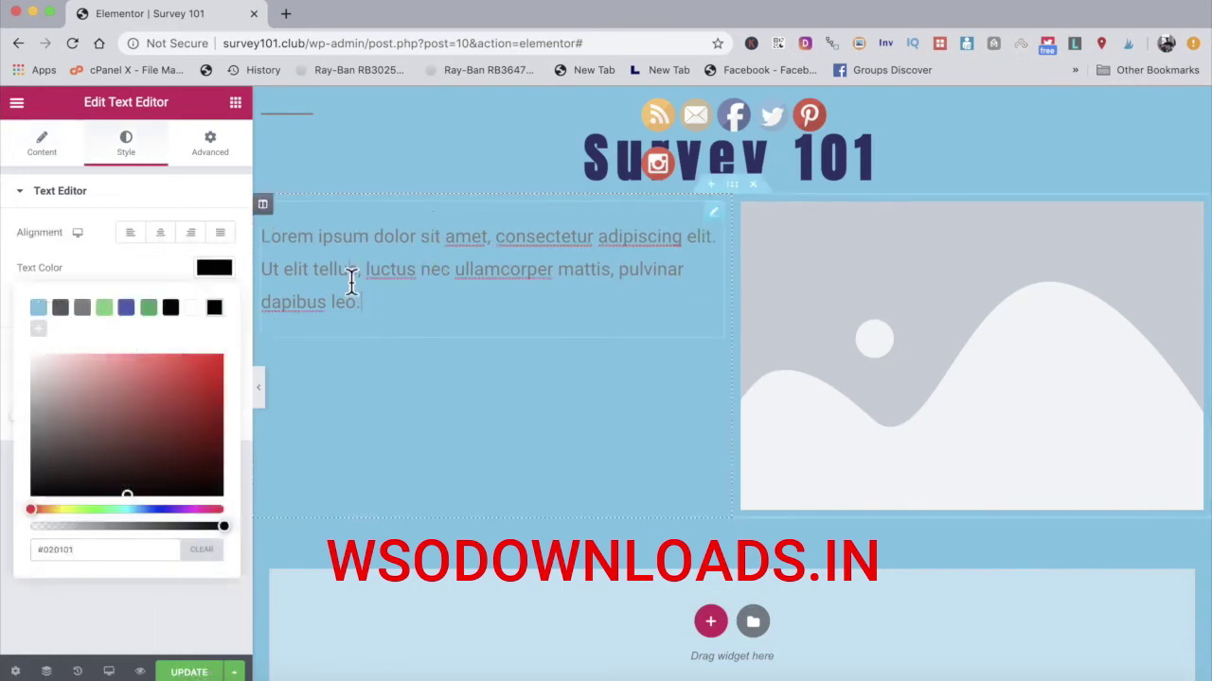
left_click(157, 371)
left_click(215, 309)
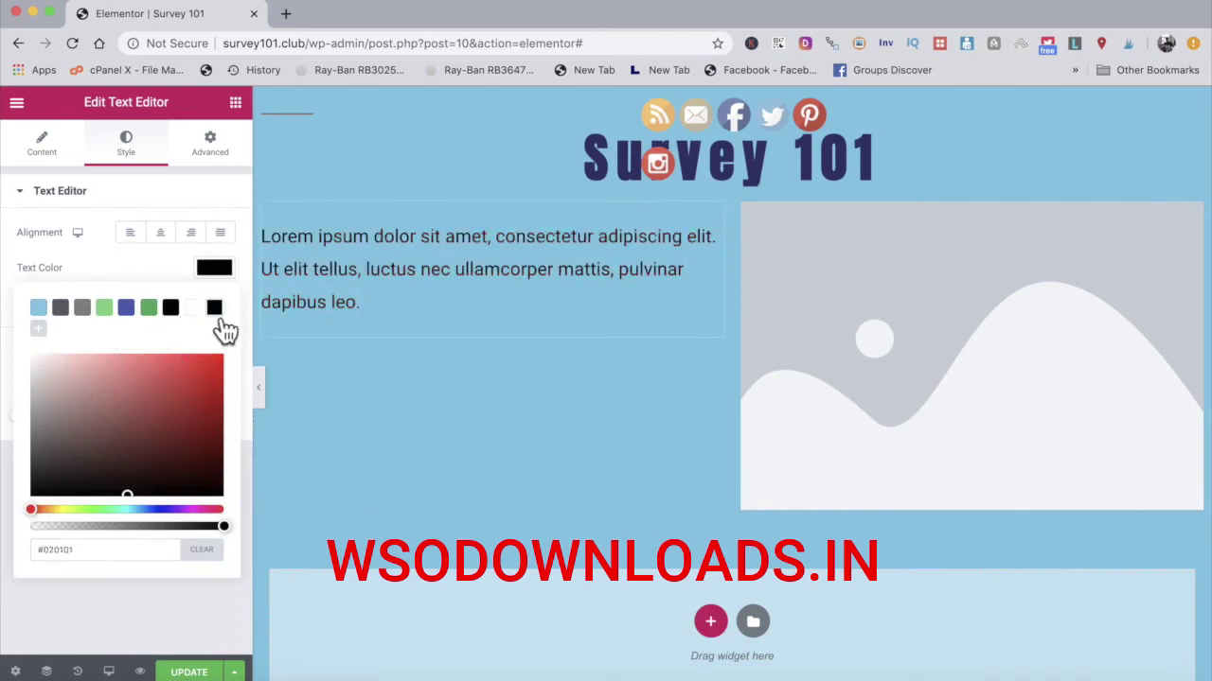
left_click(198, 673)
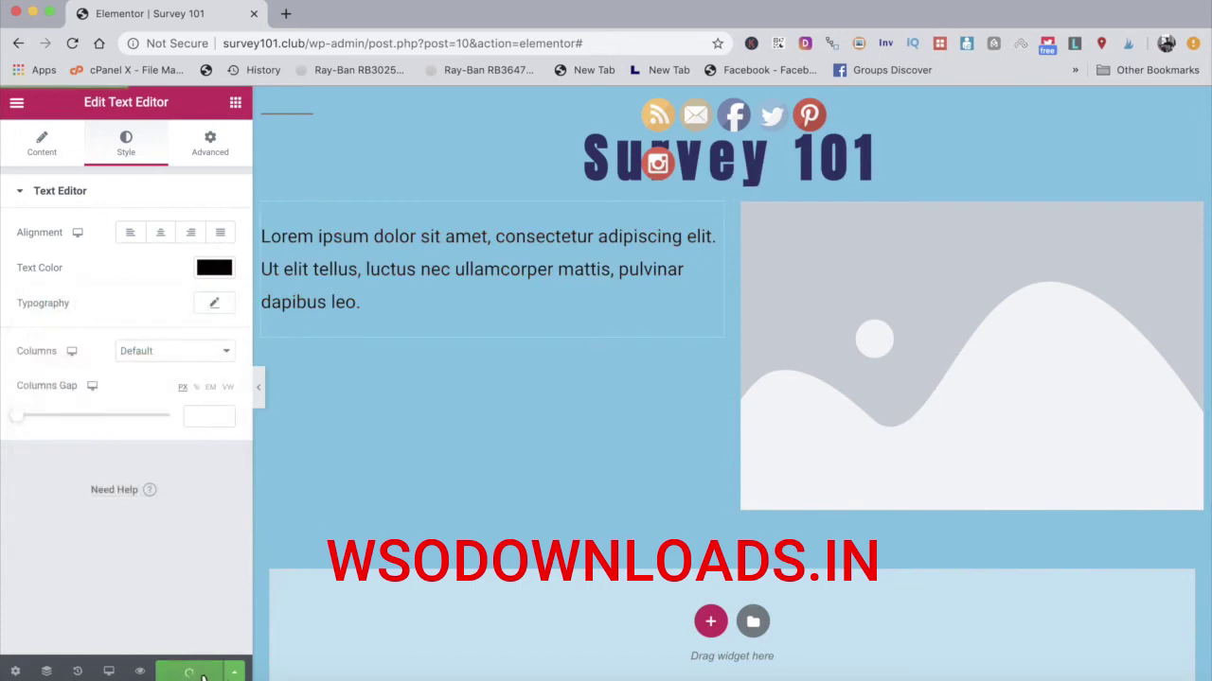
- Search Google Images in a new tab for 'make money with surveys' and preview a result
left_click(286, 14)
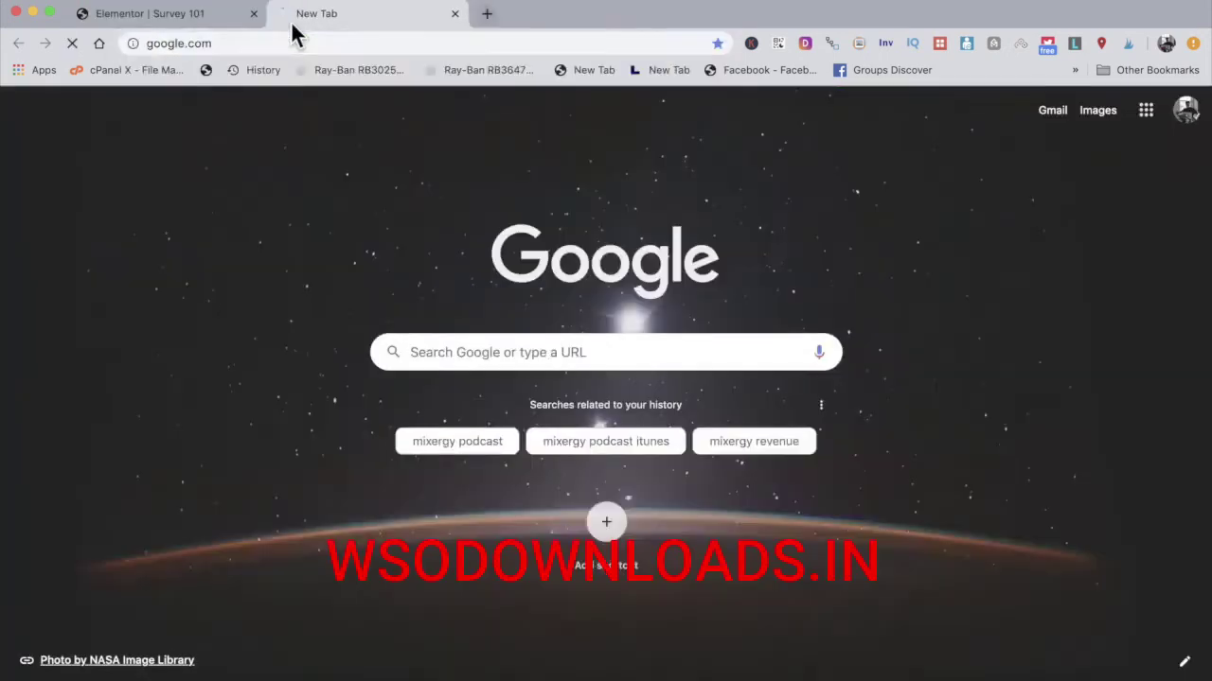
type("make money w")
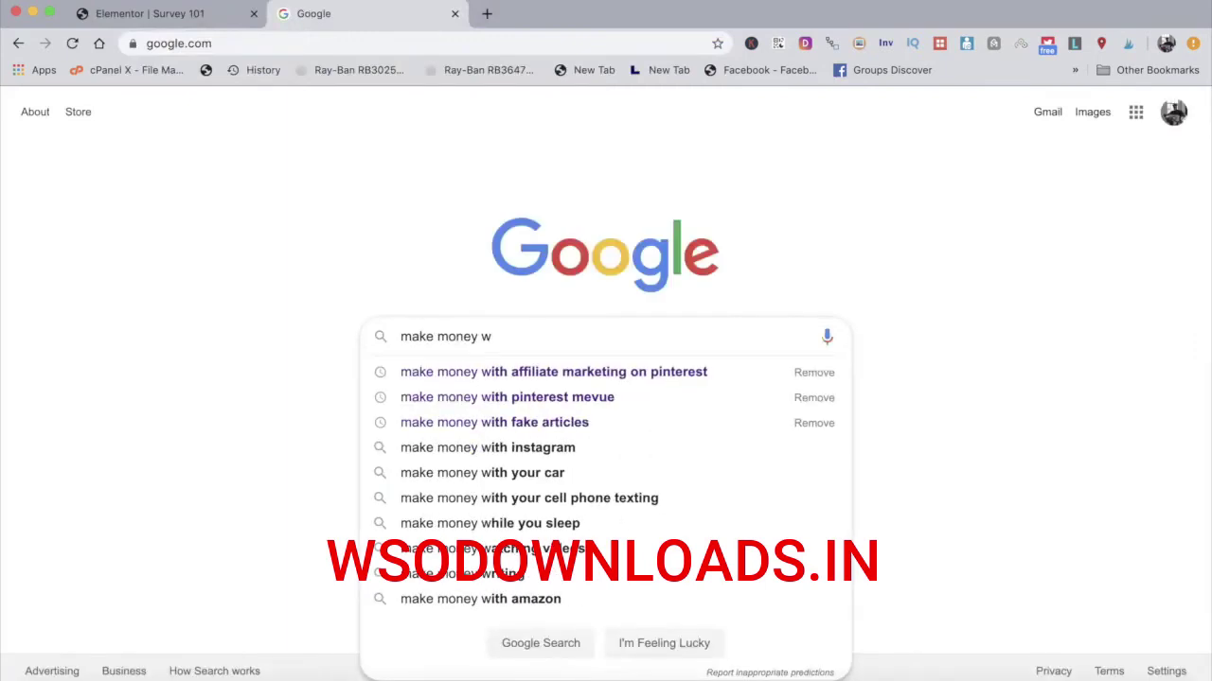
type("ith surveys")
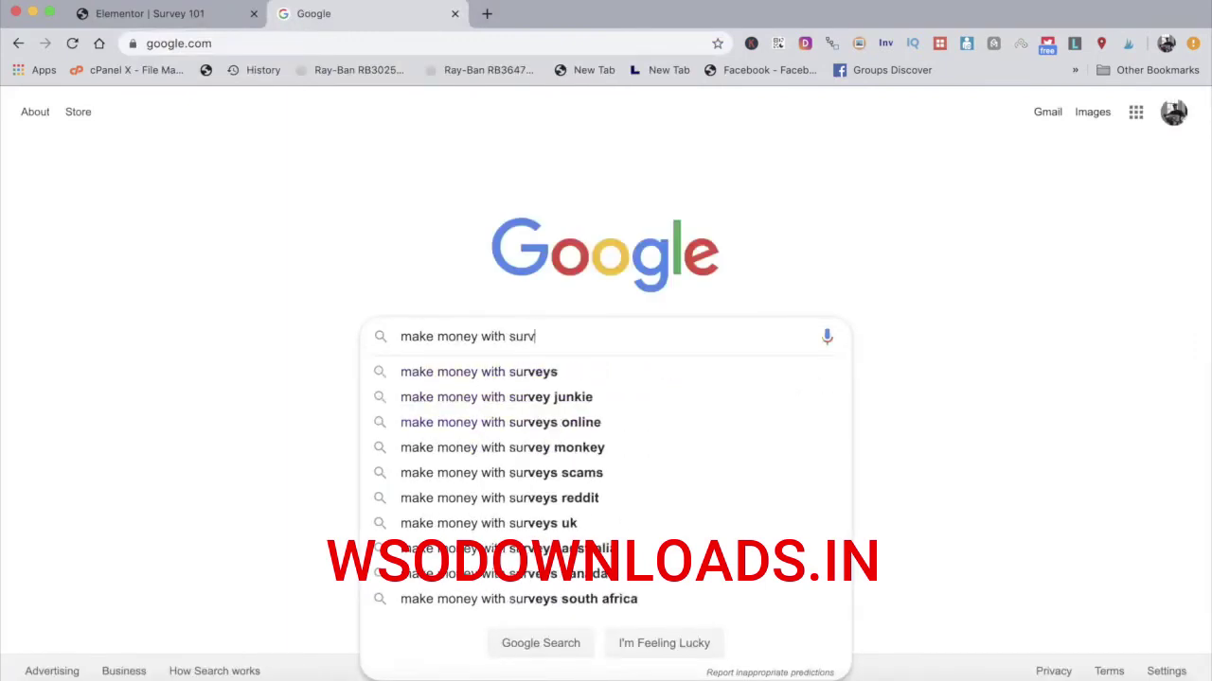
key("Return")
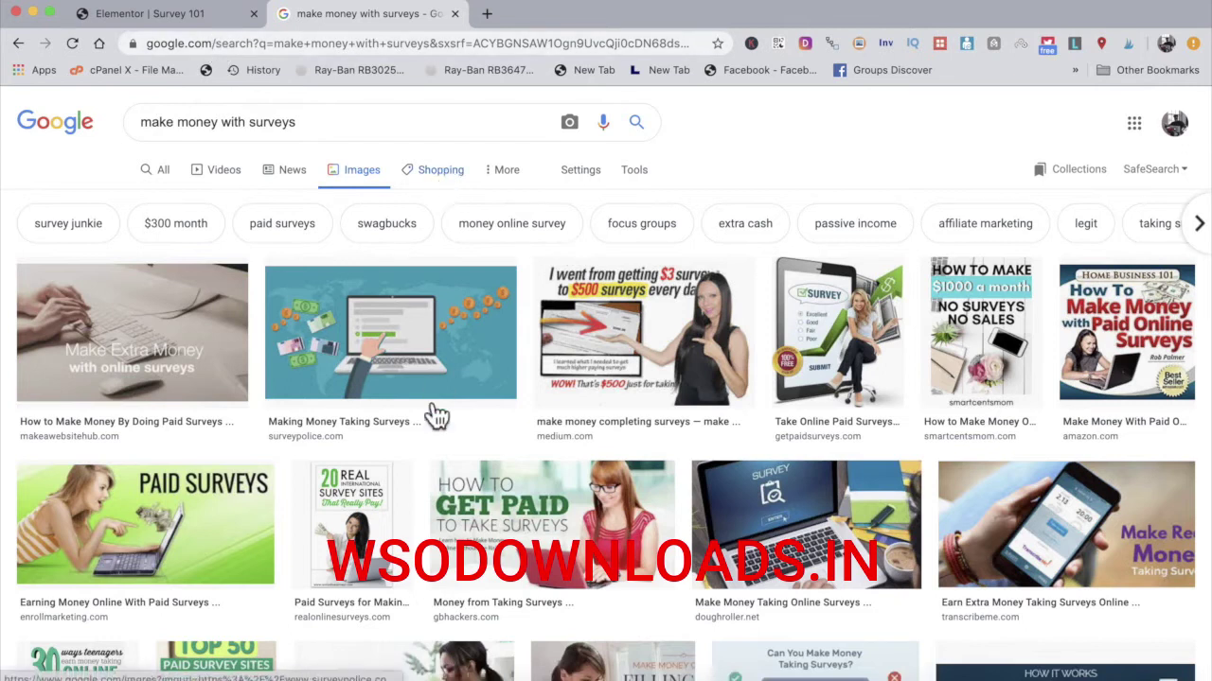
mouse_move(435, 416)
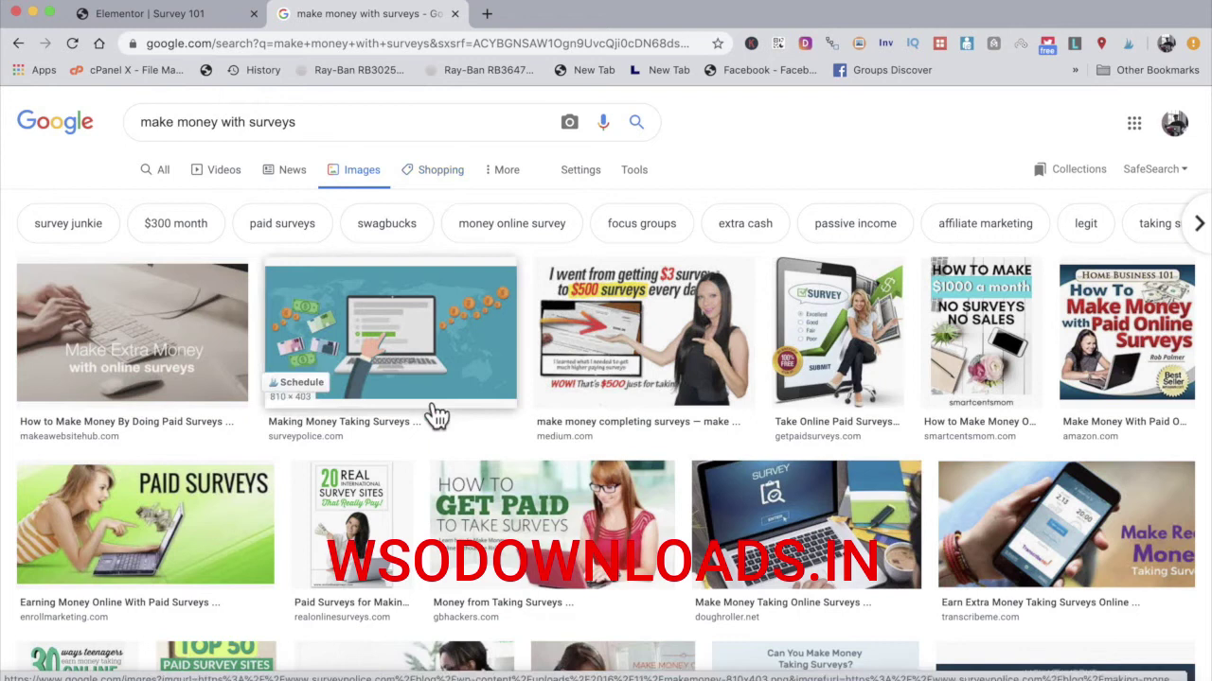
scroll(435, 417, "down", 3)
left_click(431, 473)
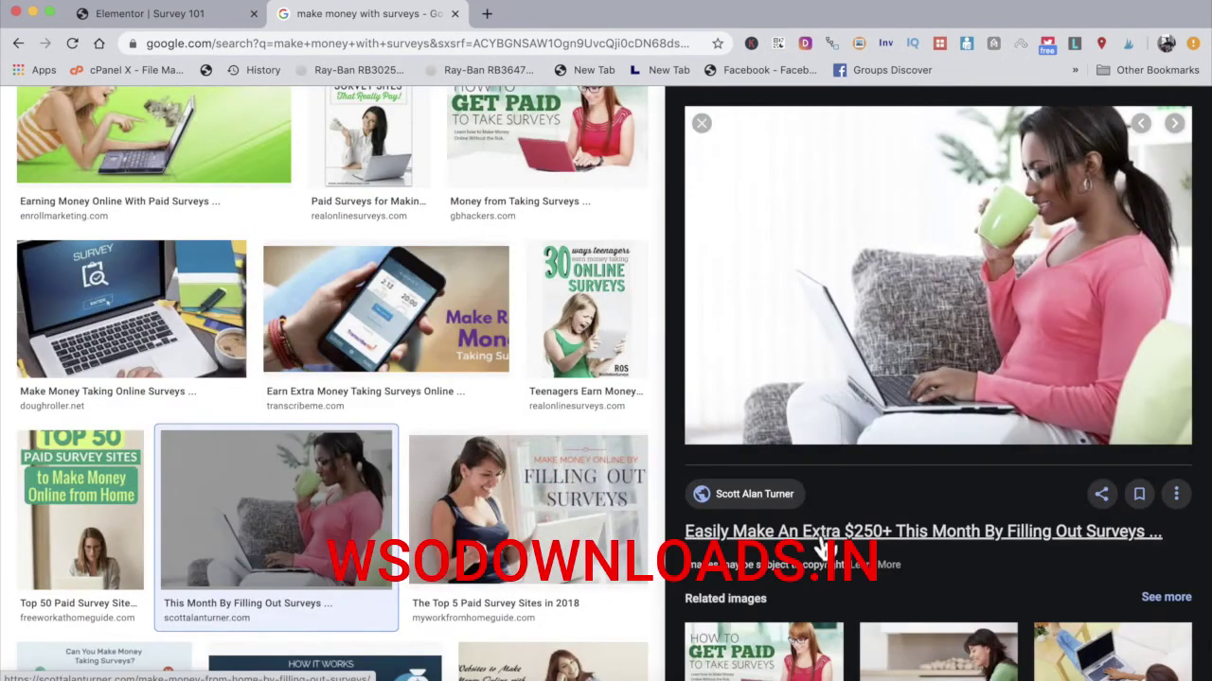
- Save the Top Paid Surveys Ireland image as paid-surveys-ireland.jpg and return to the editor
scroll(812, 550, "down", 3)
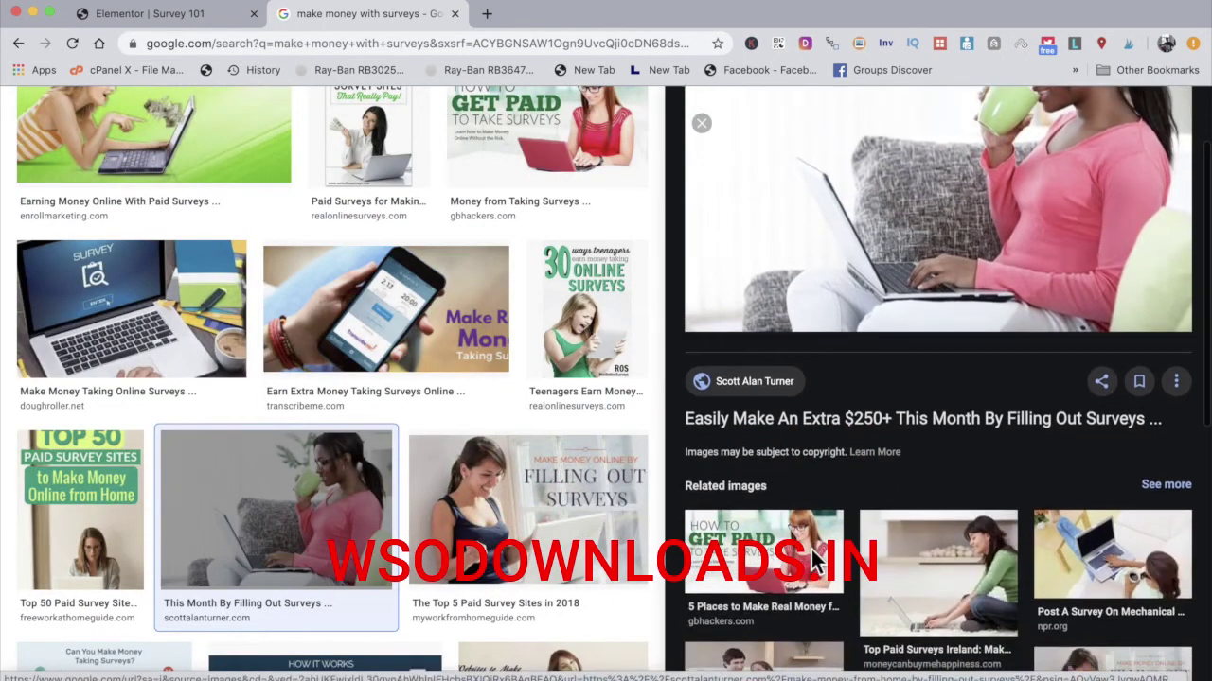
left_click(970, 619)
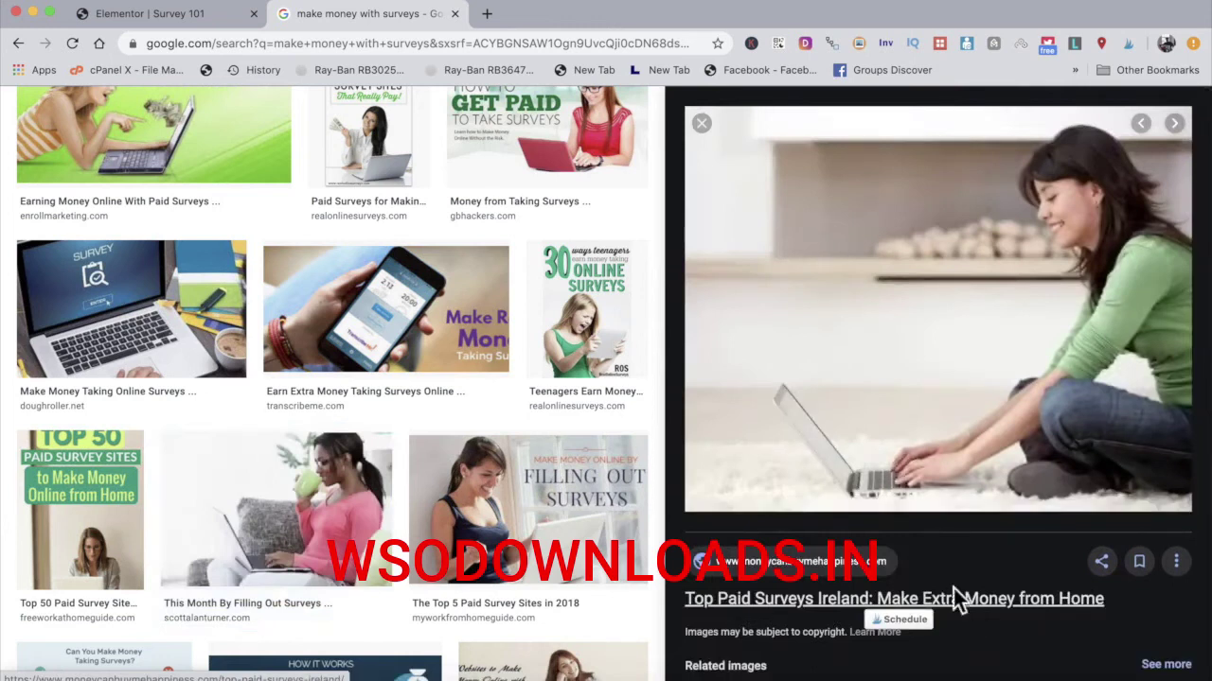
right_click(906, 265)
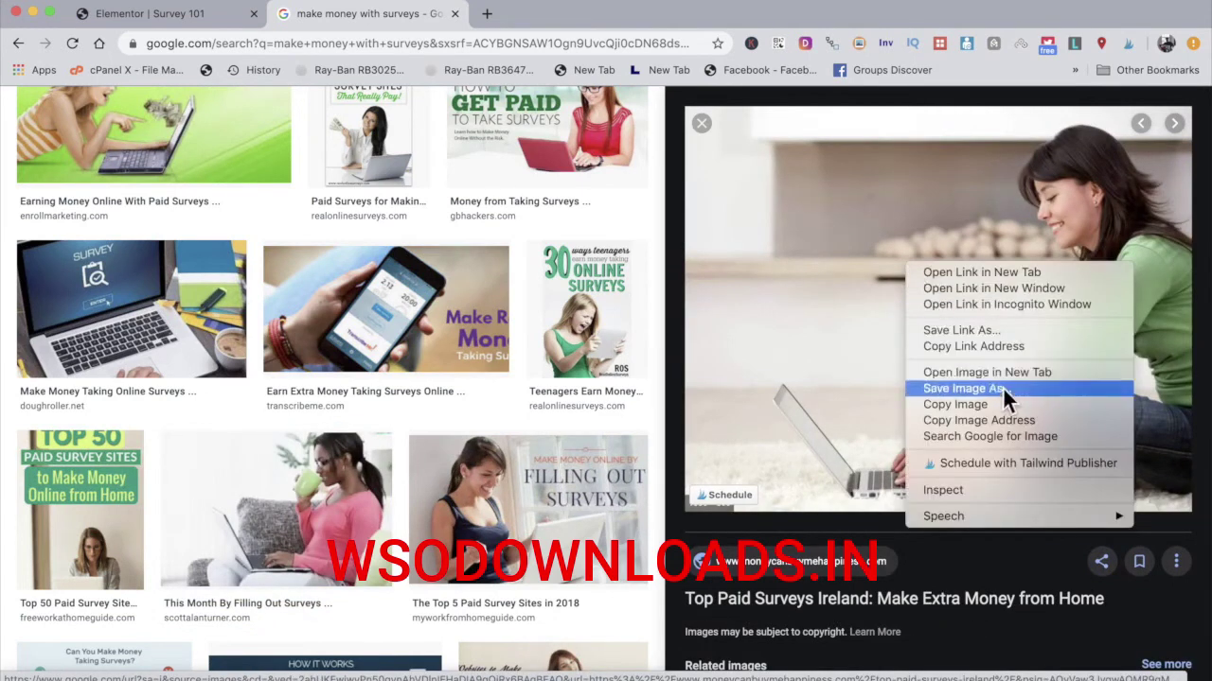
left_click(1002, 386)
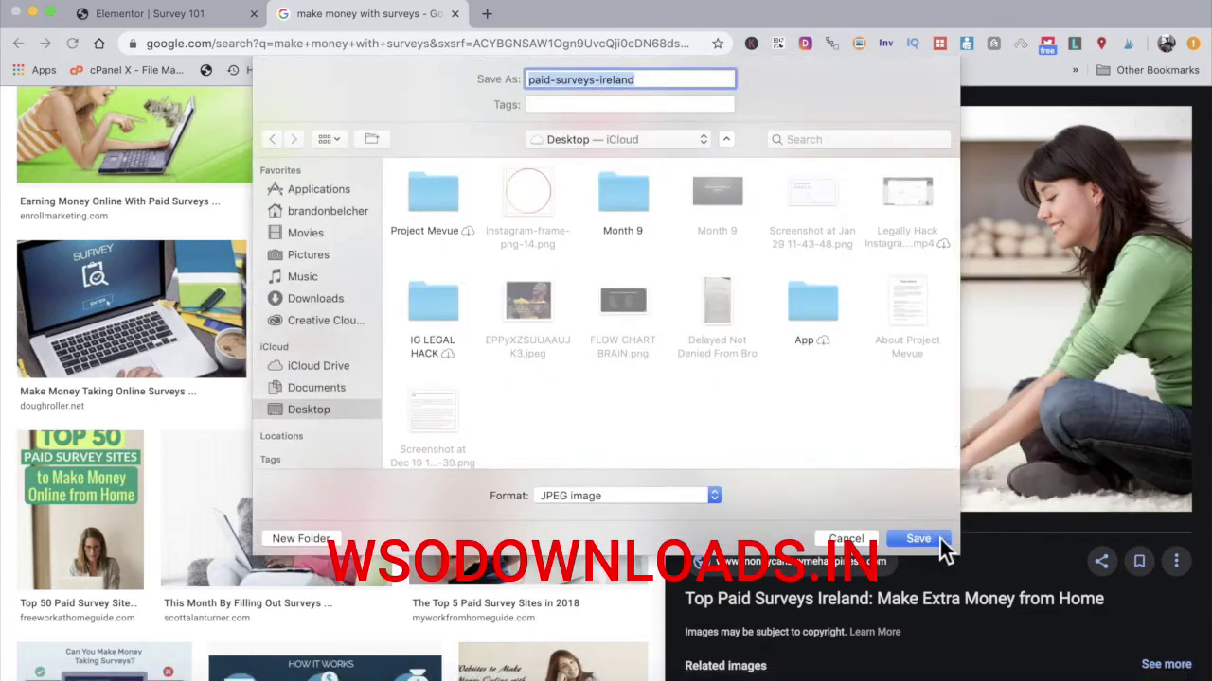
left_click(938, 539)
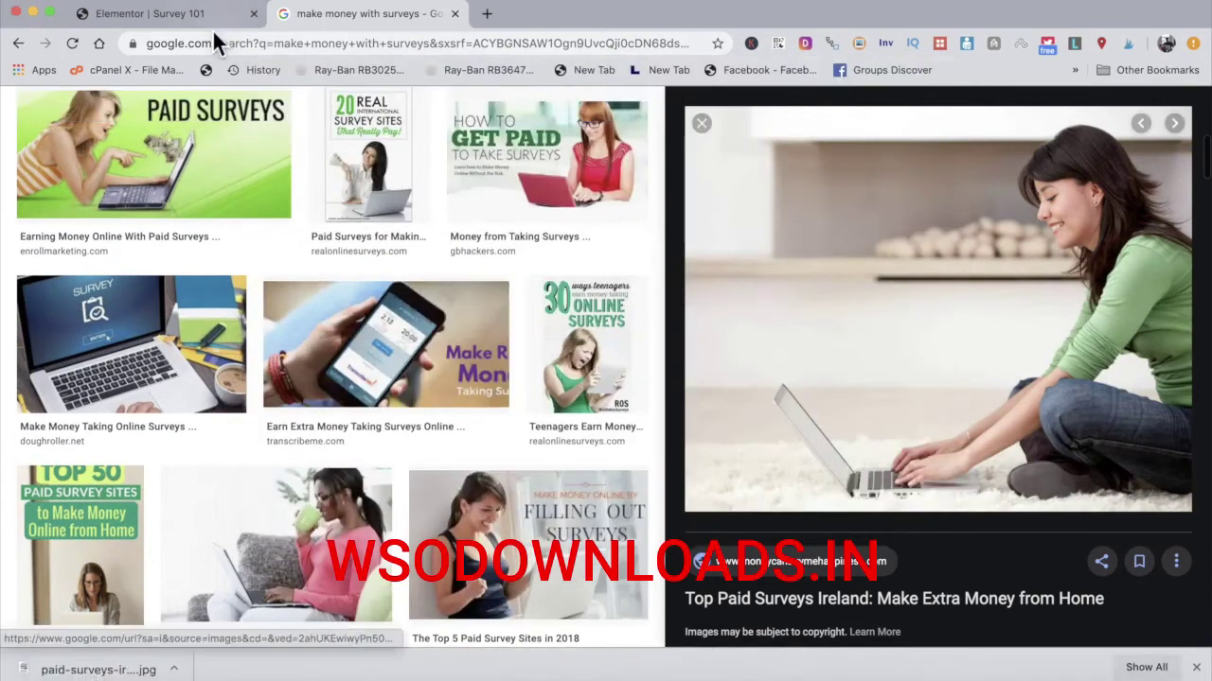
left_click(200, 17)
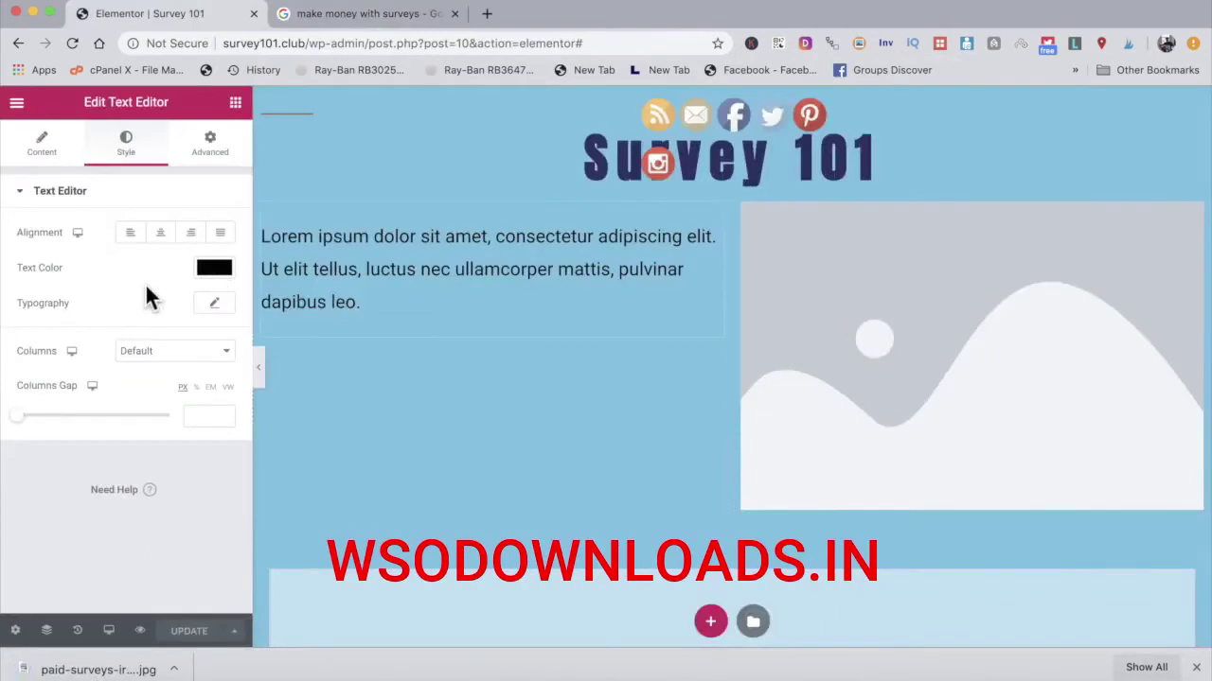
- Replace the placeholder image with paid-surveys-ireland.jpg uploaded from the Desktop
left_click(833, 335)
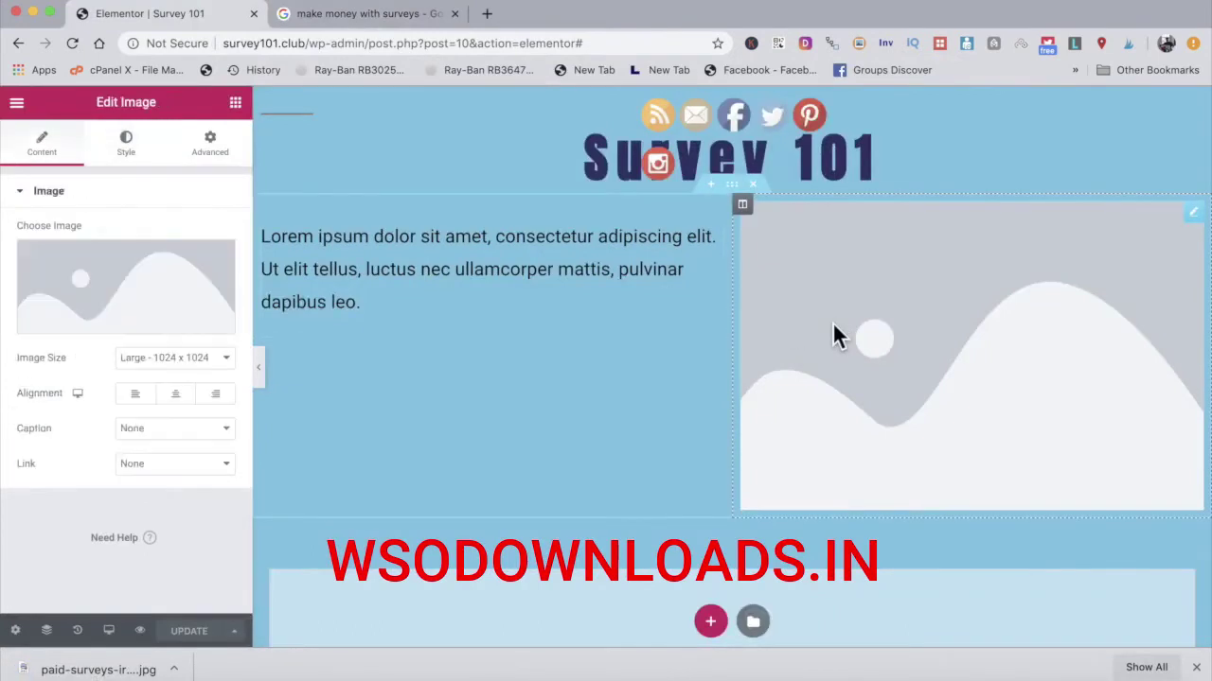
left_click(194, 288)
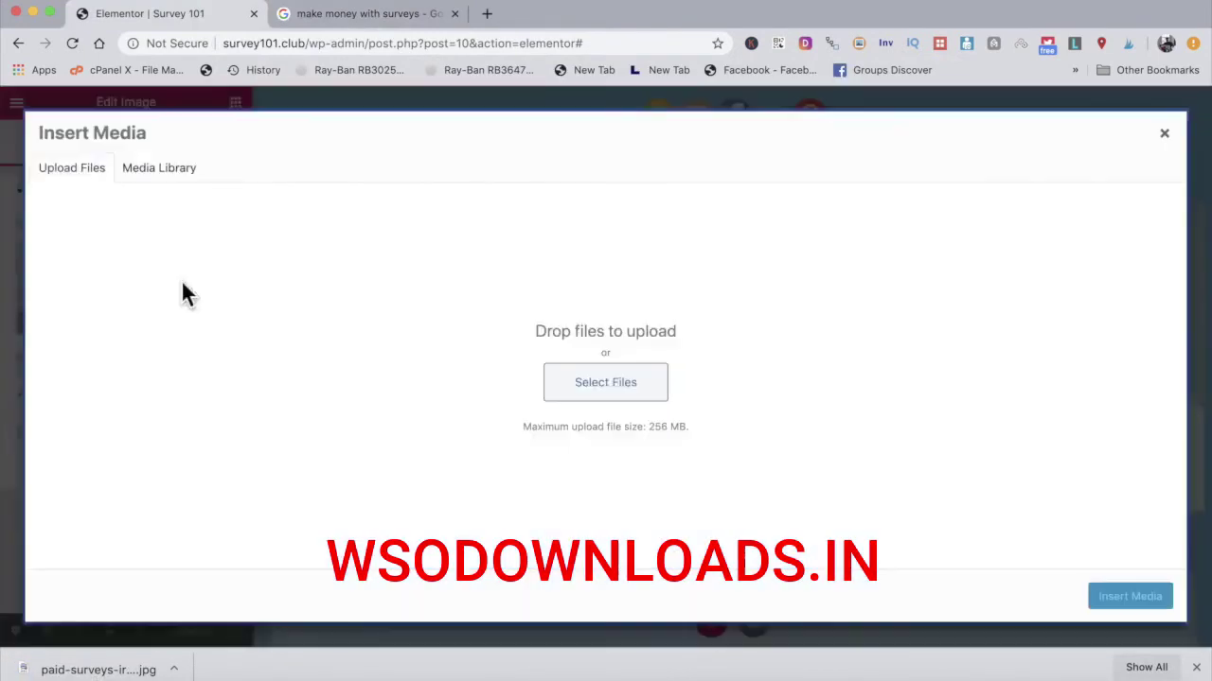
left_click(661, 398)
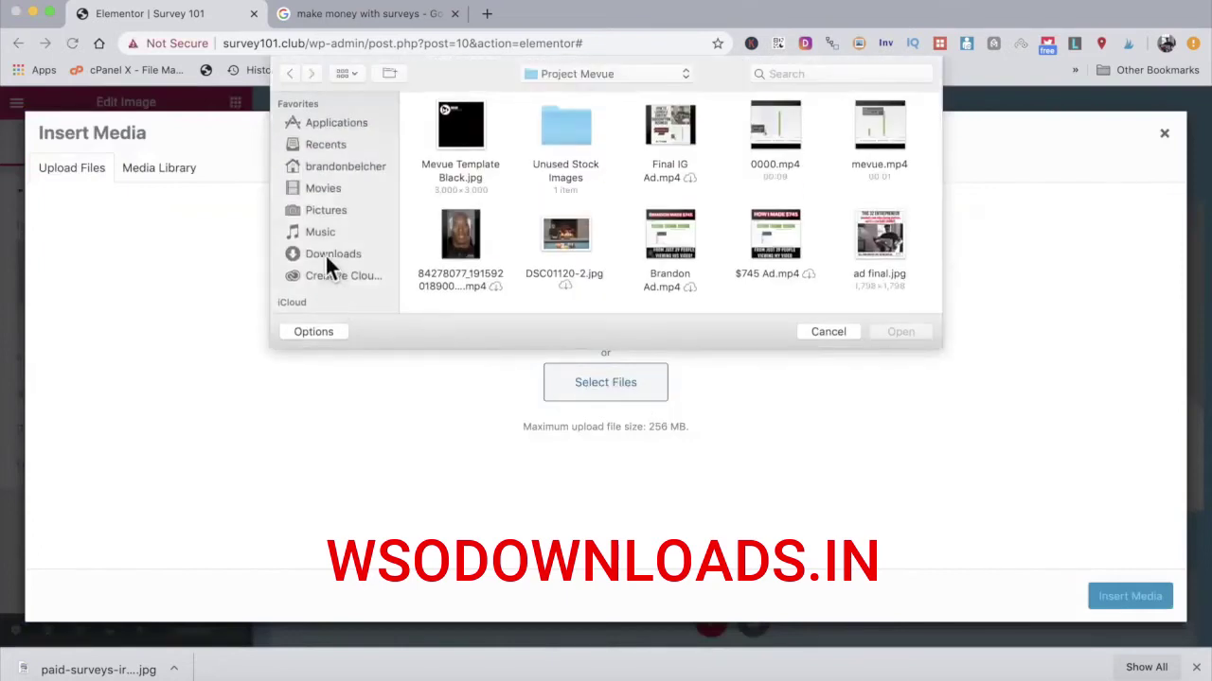
scroll(326, 246, "down", 3)
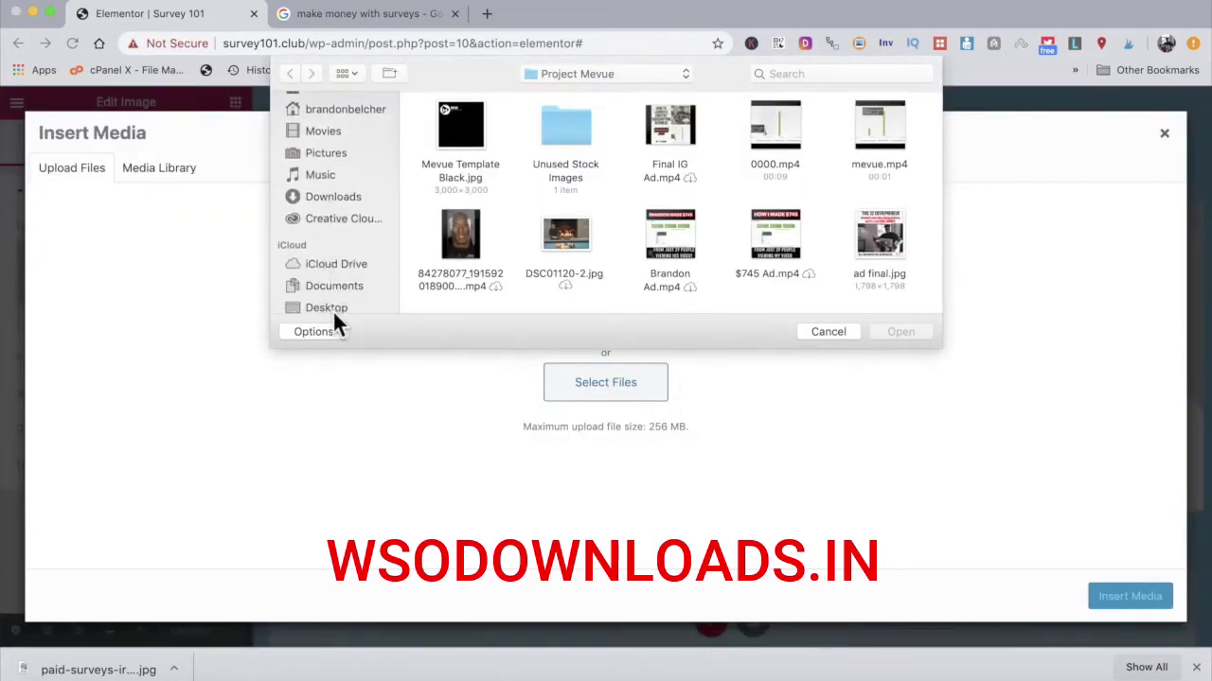
left_click(327, 308)
double_click(464, 132)
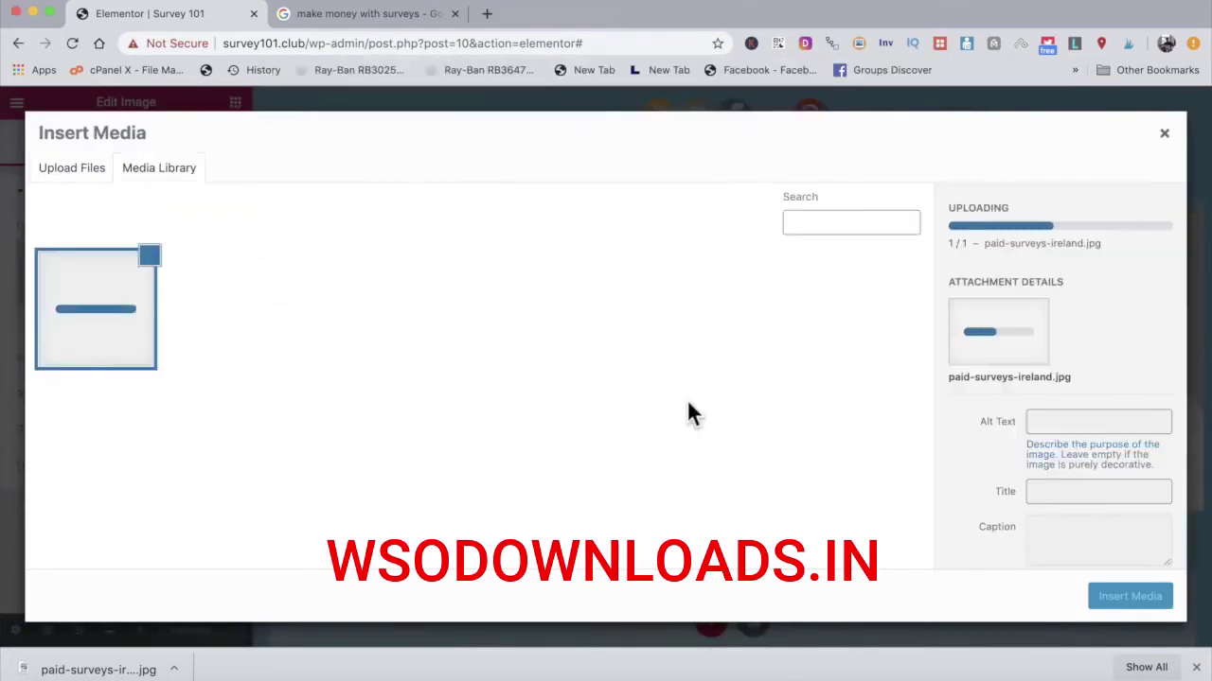
left_click(1132, 608)
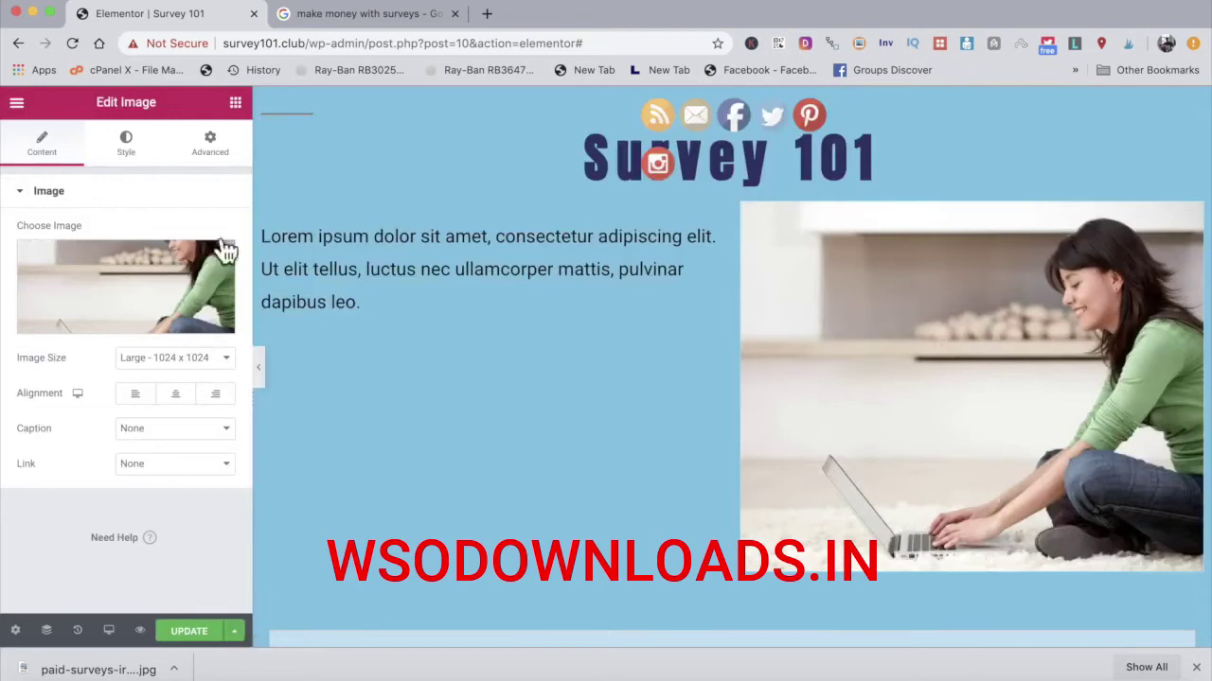
- Return the panel to the widget list and scroll down the canvas
left_click(234, 102)
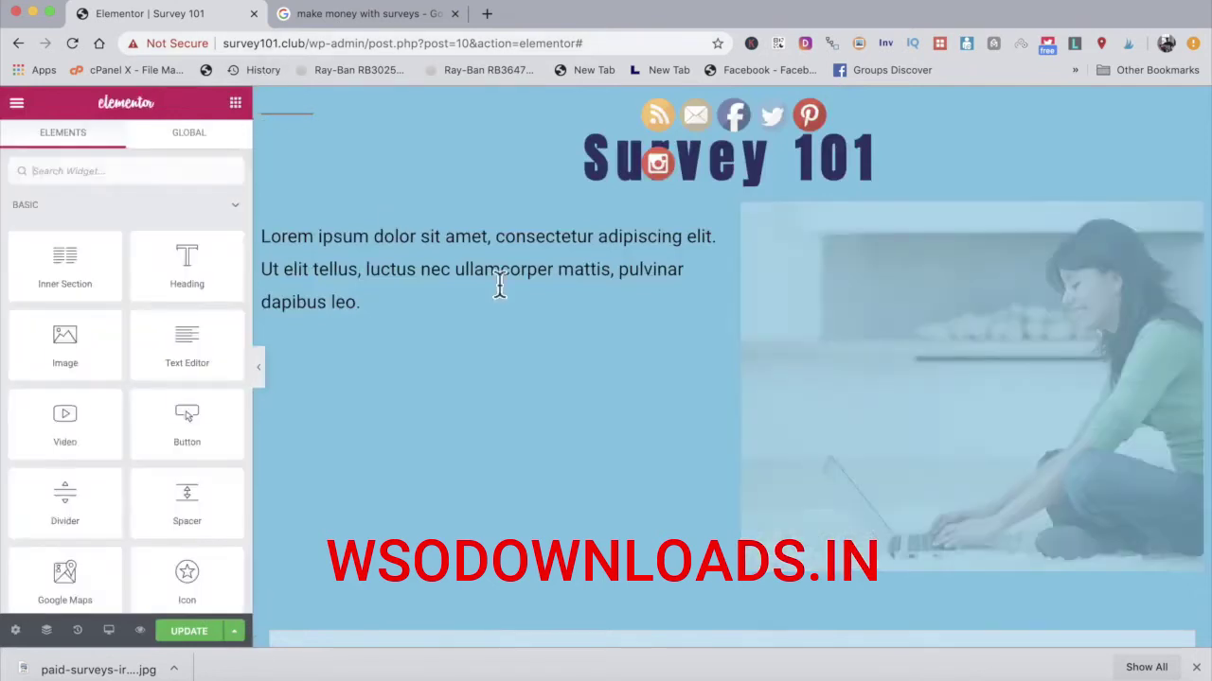
scroll(663, 541, "down", 1)
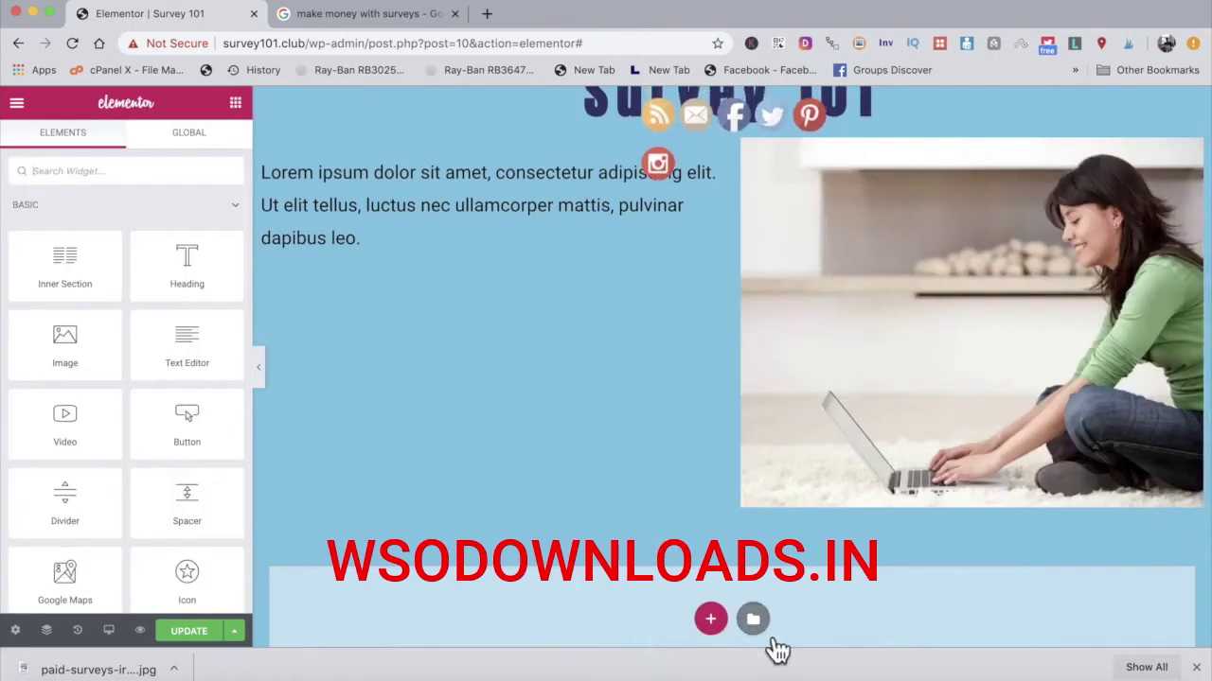
scroll(768, 645, "down", 1)
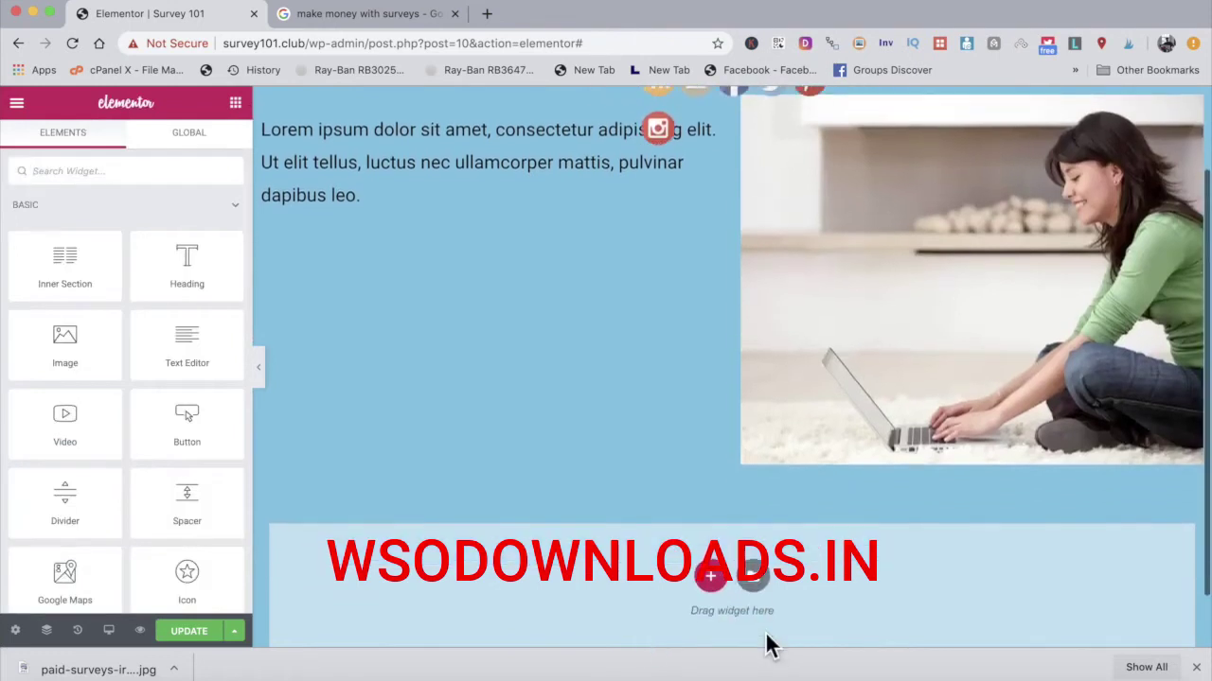
- Add a one-column section below the image and place a Button widget in it
left_click(712, 577)
scroll(716, 580, "down", 1)
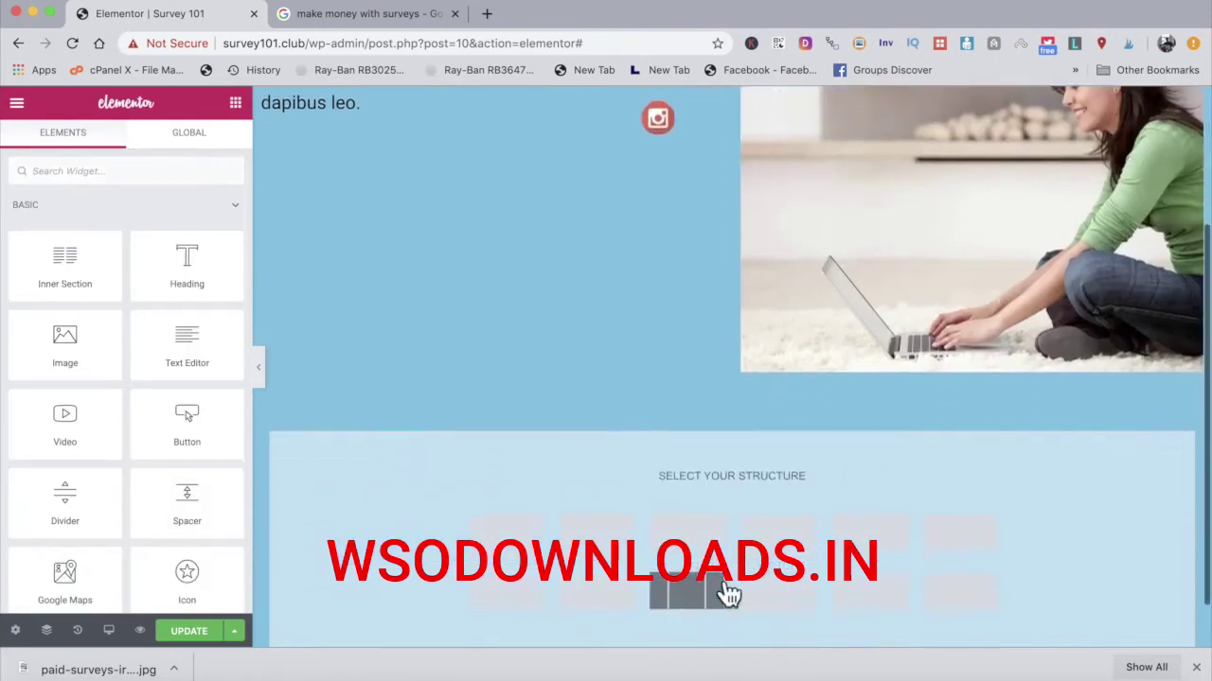
left_click(530, 553)
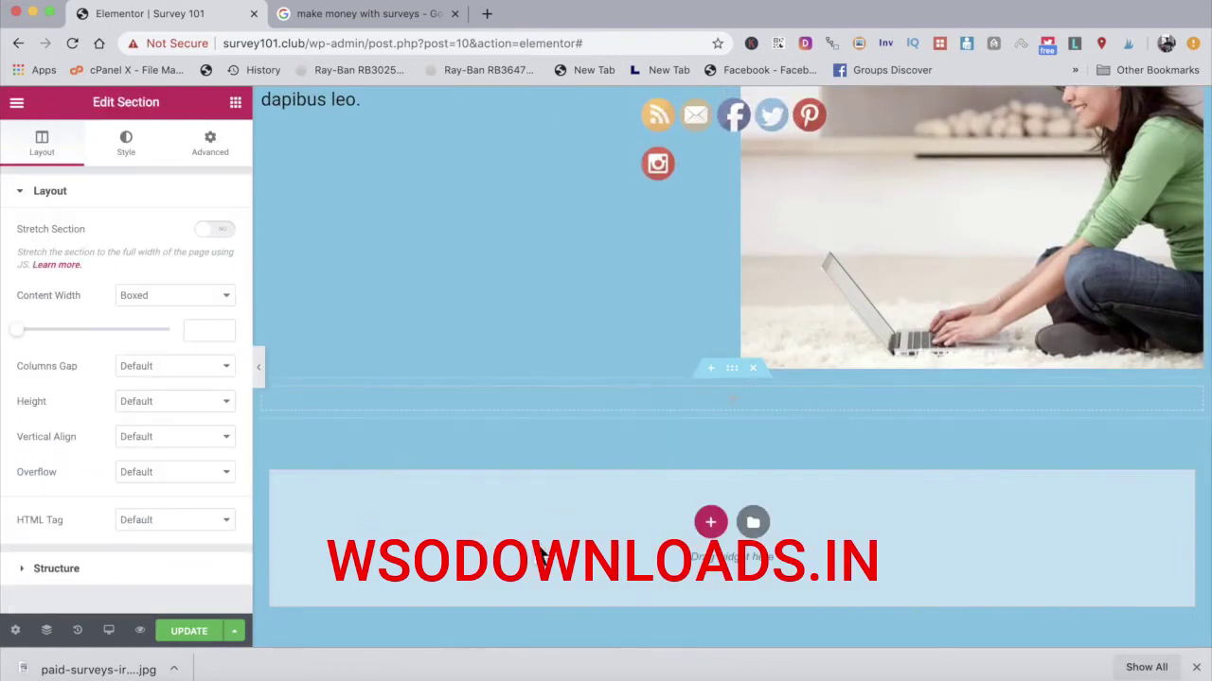
left_click(236, 103)
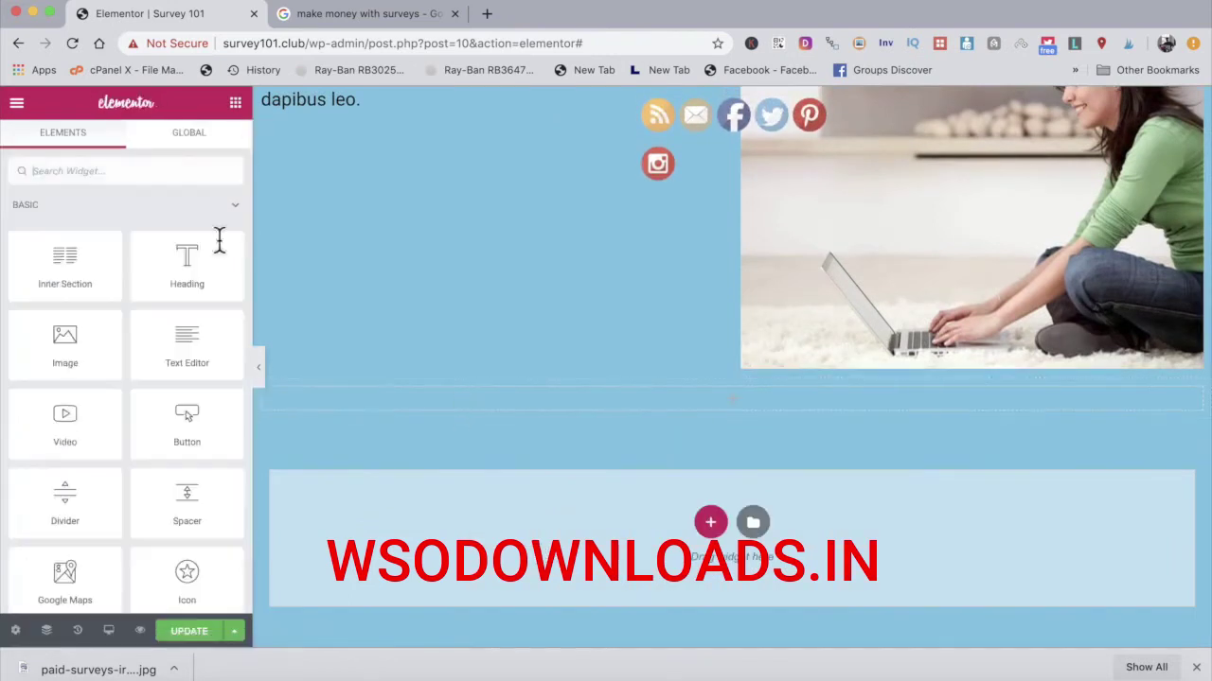
left_click_drag(211, 419, 731, 405)
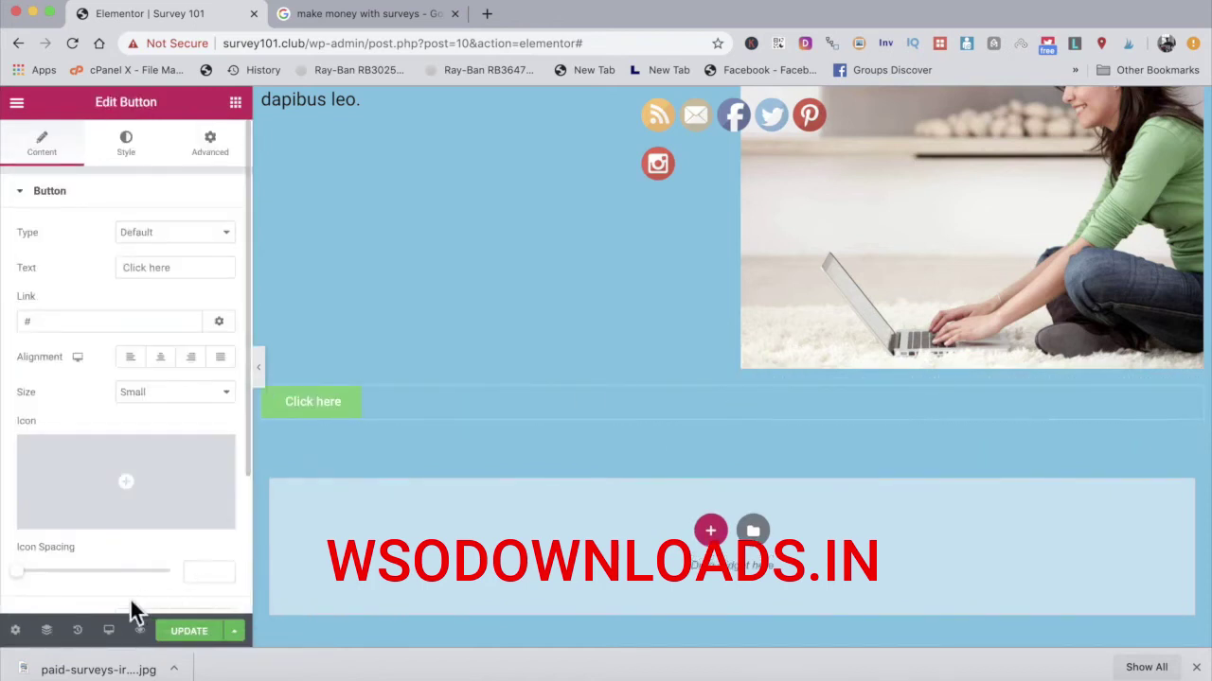
- Centre the button, make it Extra Large, and give it a bright red #FF1010 background
left_click(167, 365)
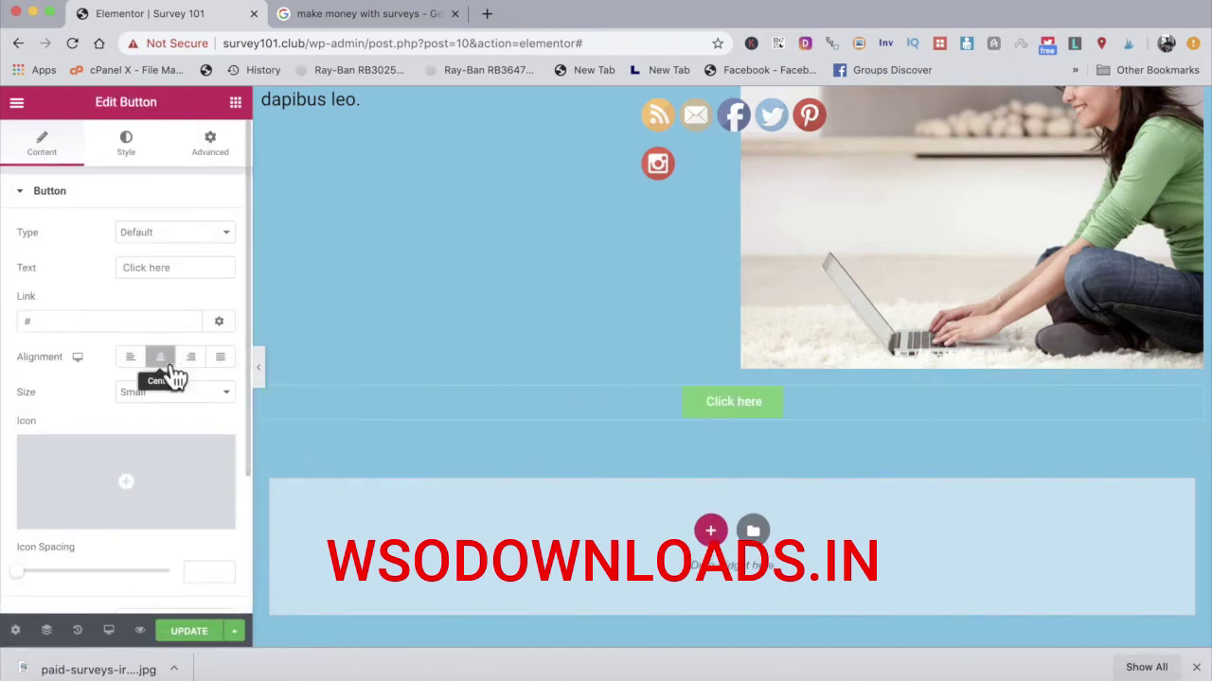
left_click(178, 402)
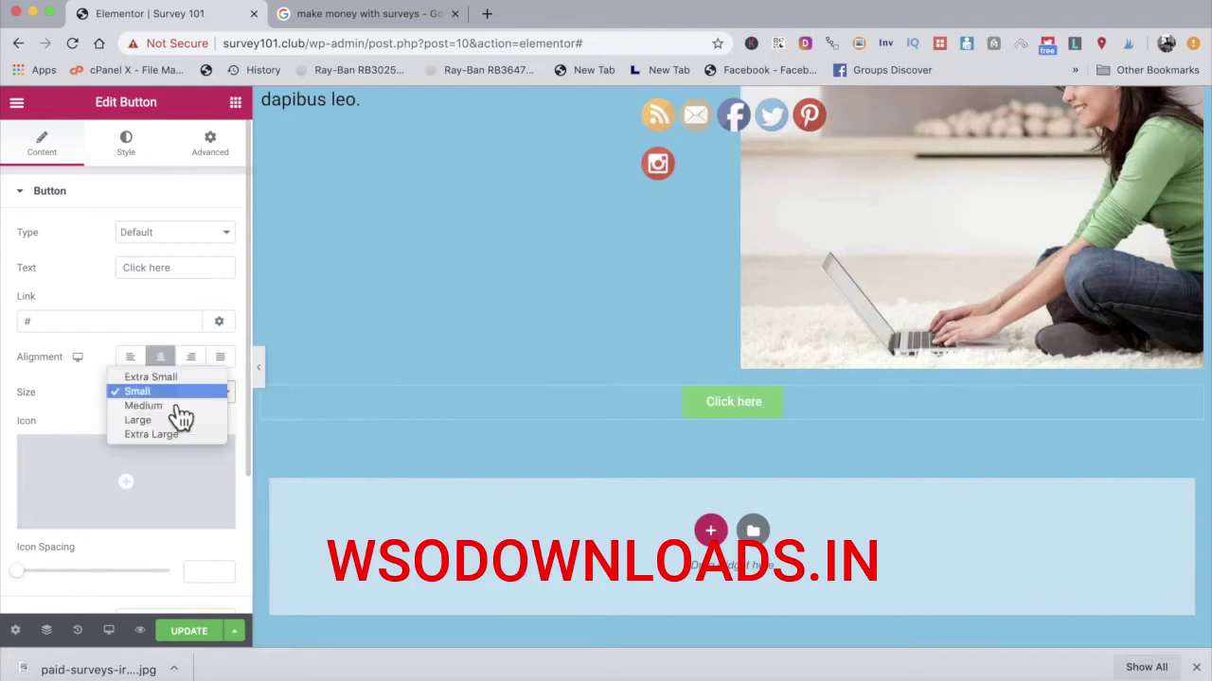
left_click(170, 434)
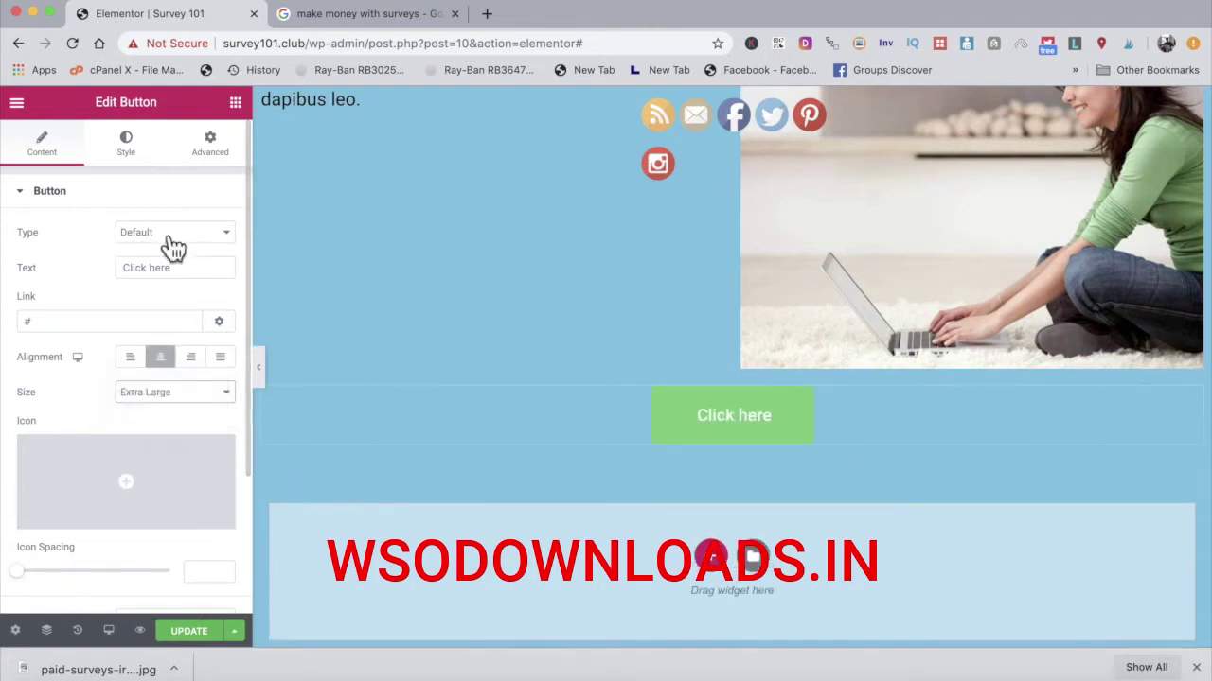
left_click(128, 147)
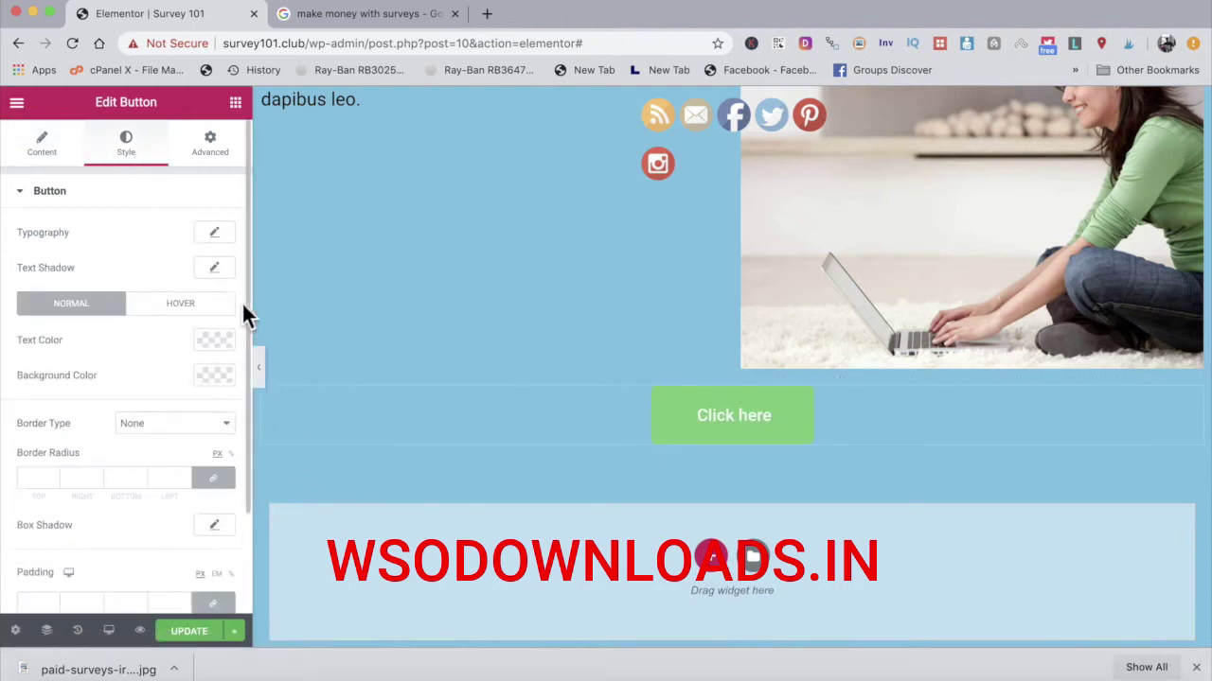
left_click(224, 379)
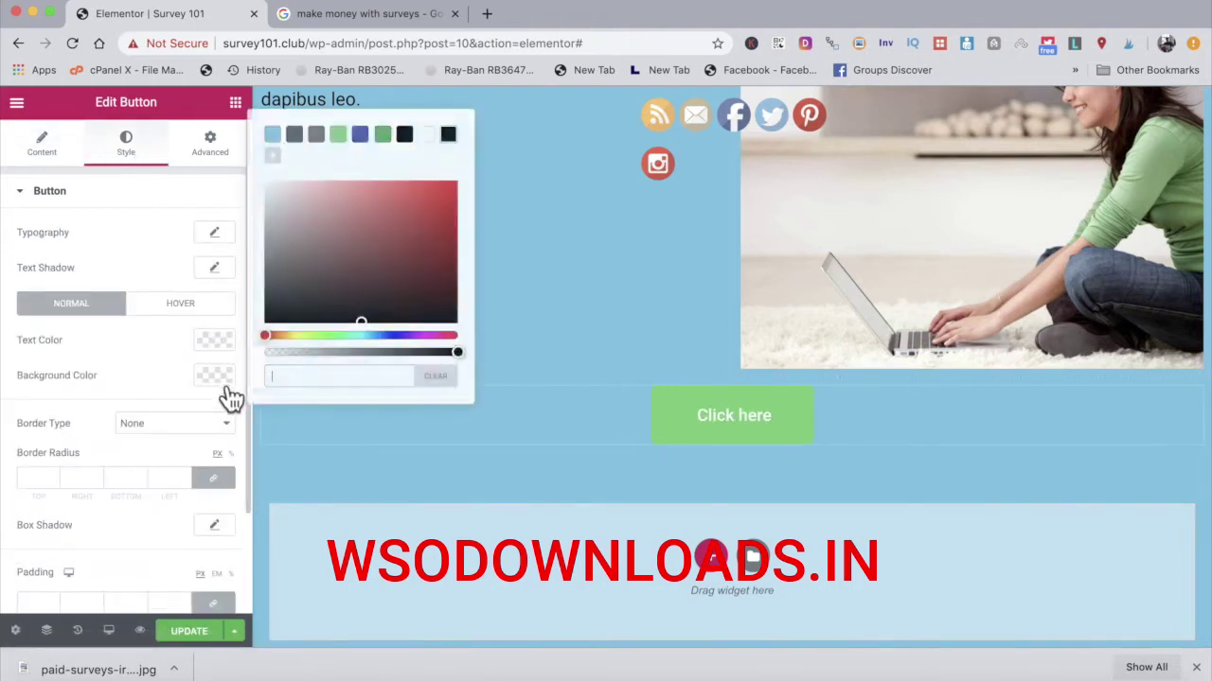
left_click_drag(426, 250, 444, 170)
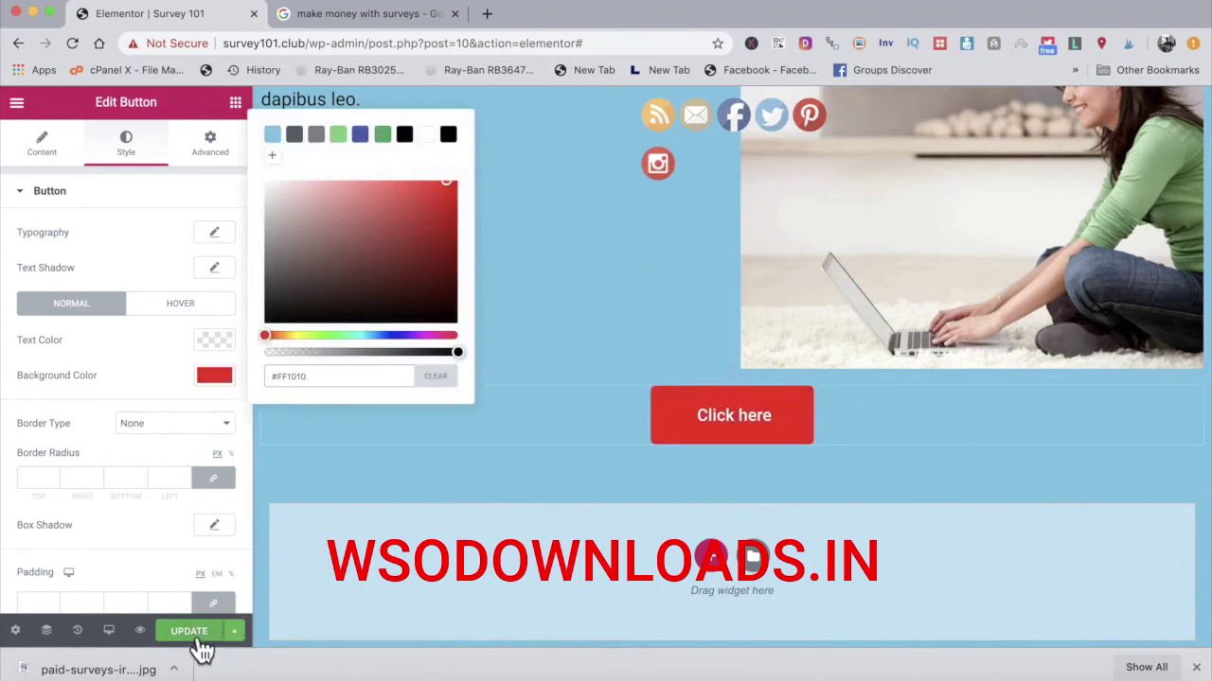
left_click(46, 147)
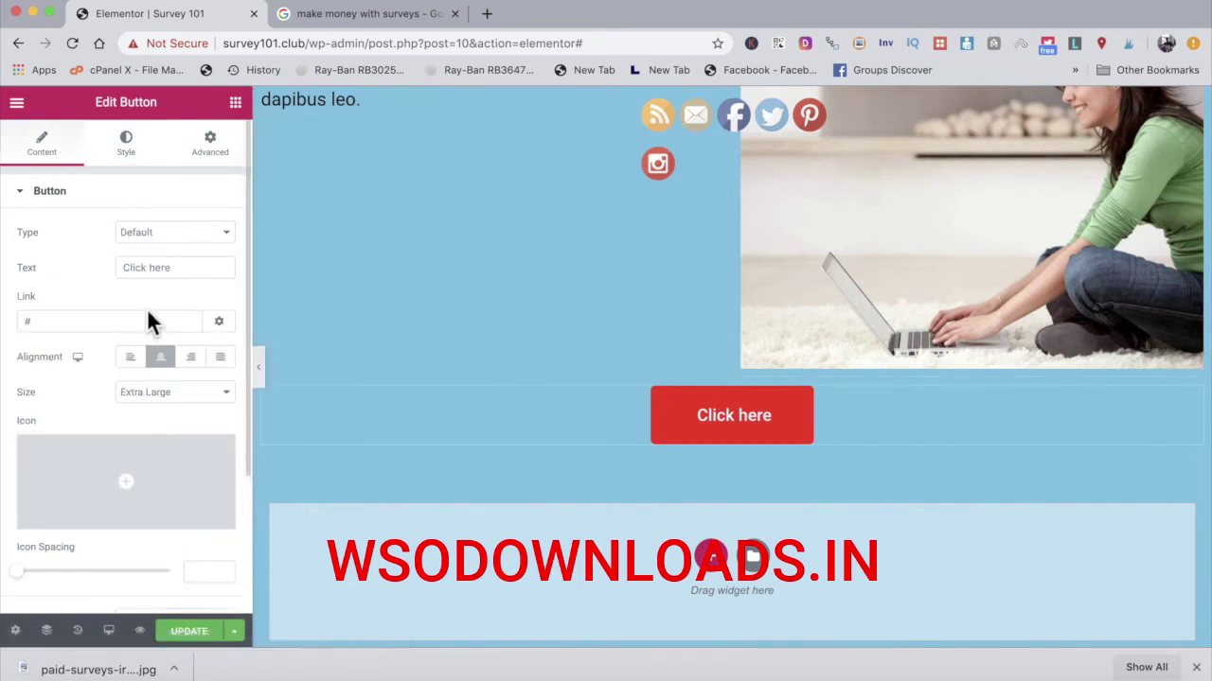
- Change the button text to 'I'M READY TO JOIN NOW' at Extra Large size and update the page
left_click(202, 394)
left_click(81, 427)
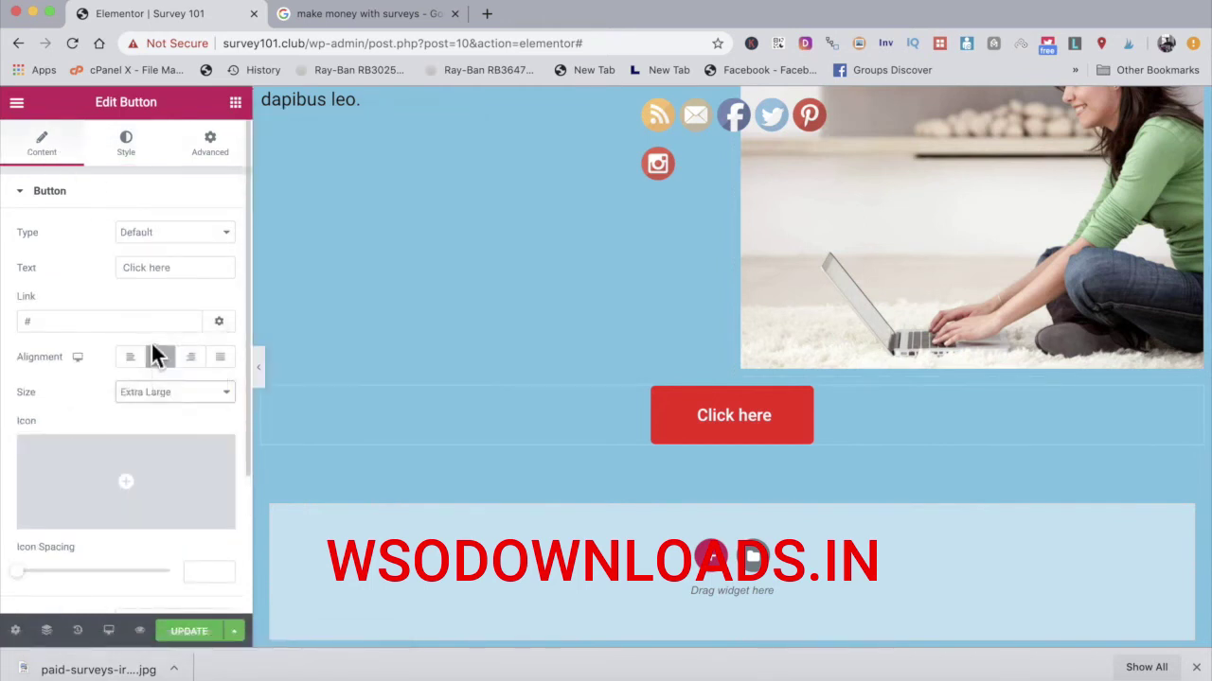
triple_click(159, 268)
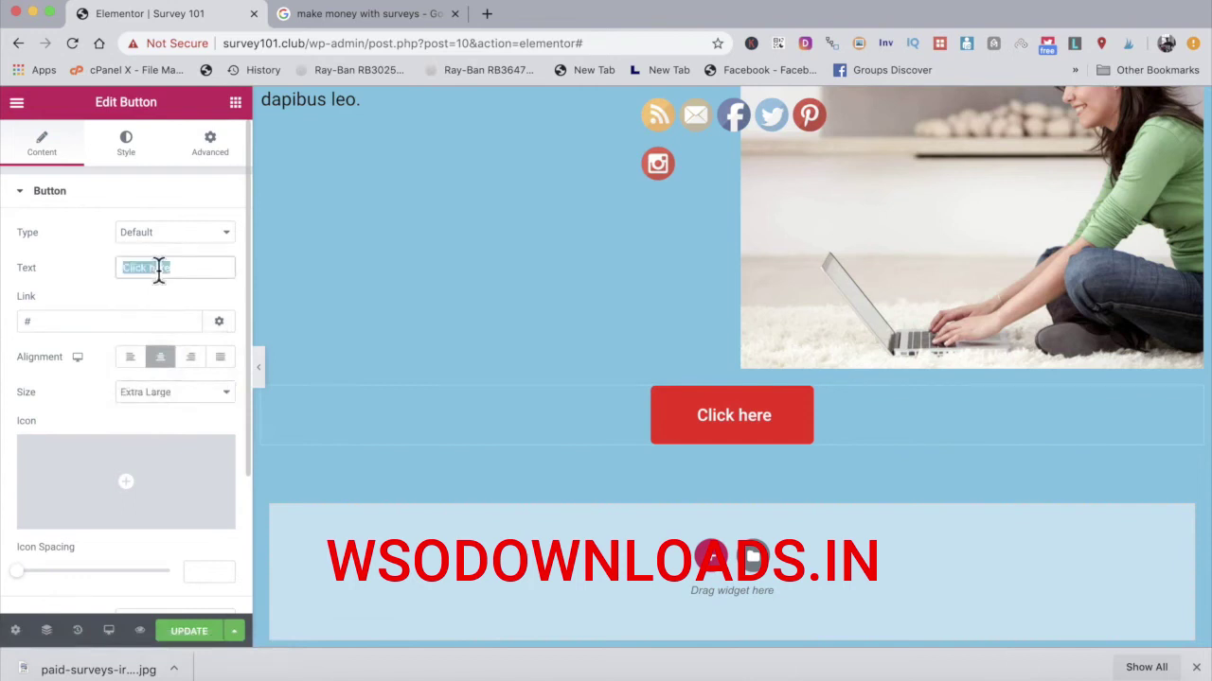
type("I")
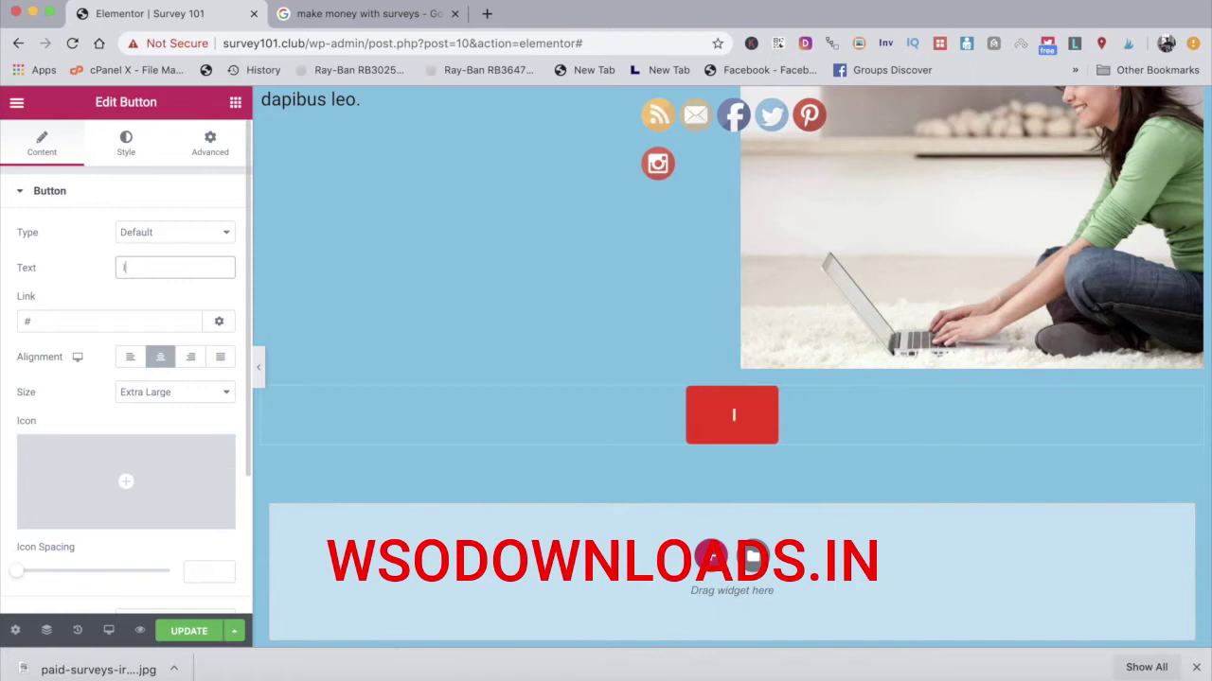
key("BackSpace")
type("SIGN UP NOW")
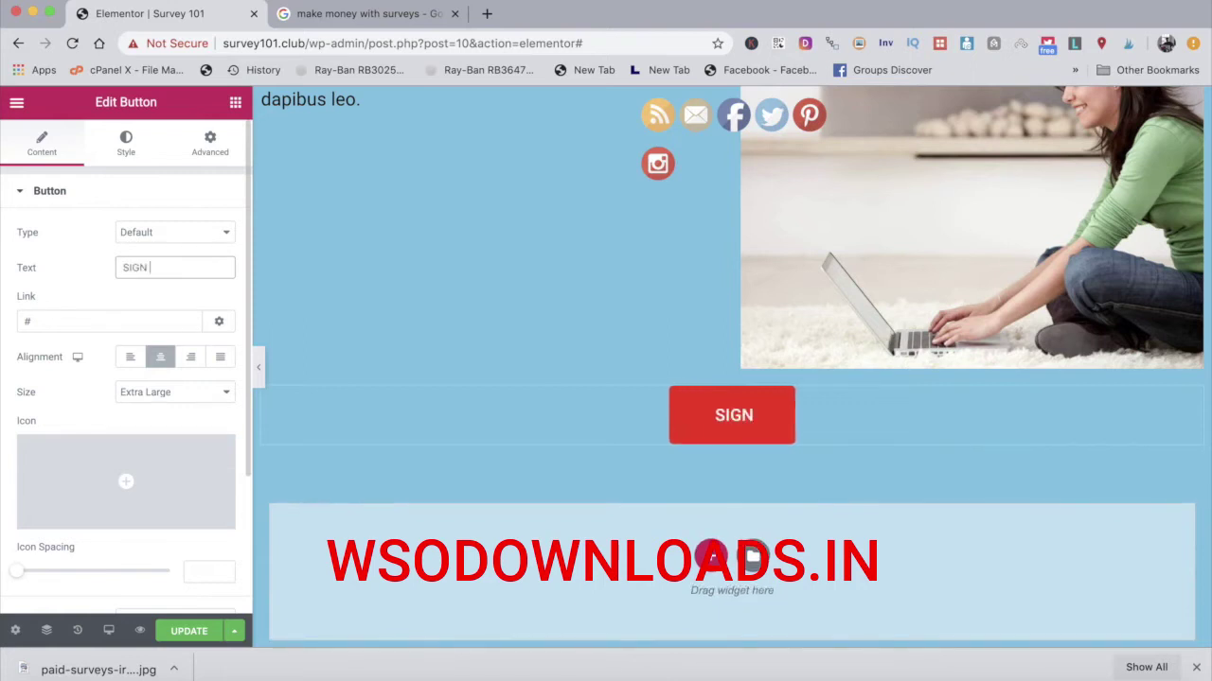
triple_click(147, 269)
type("I")
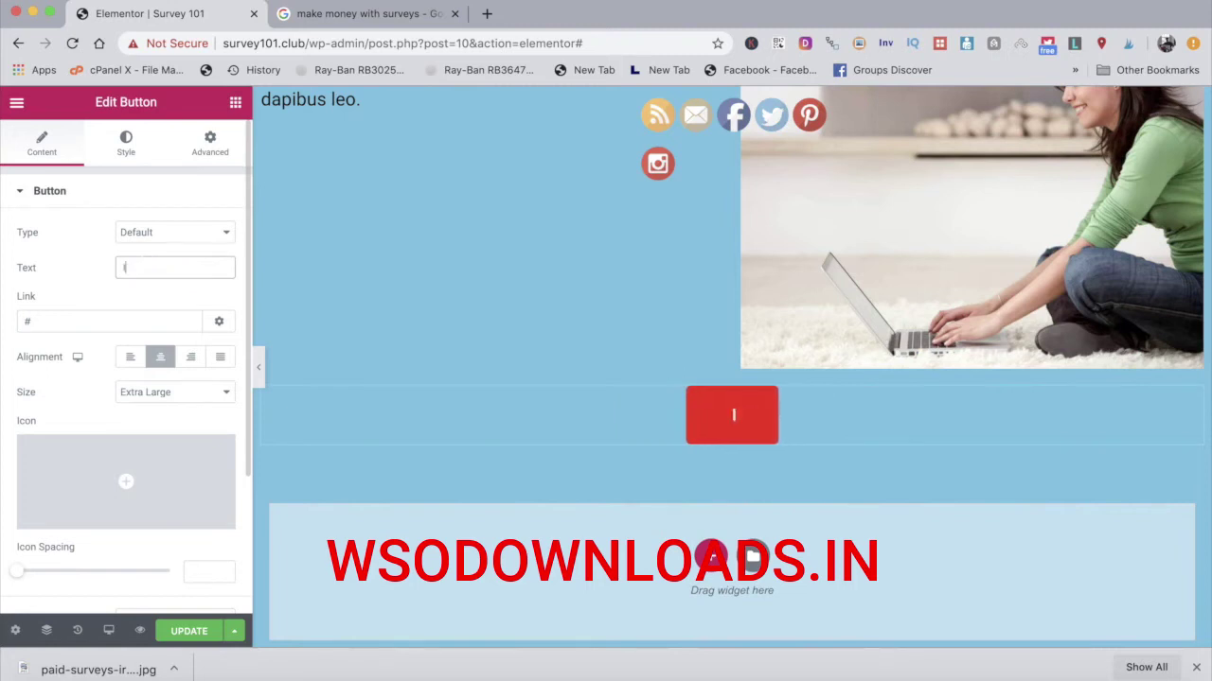
type("'M READY")
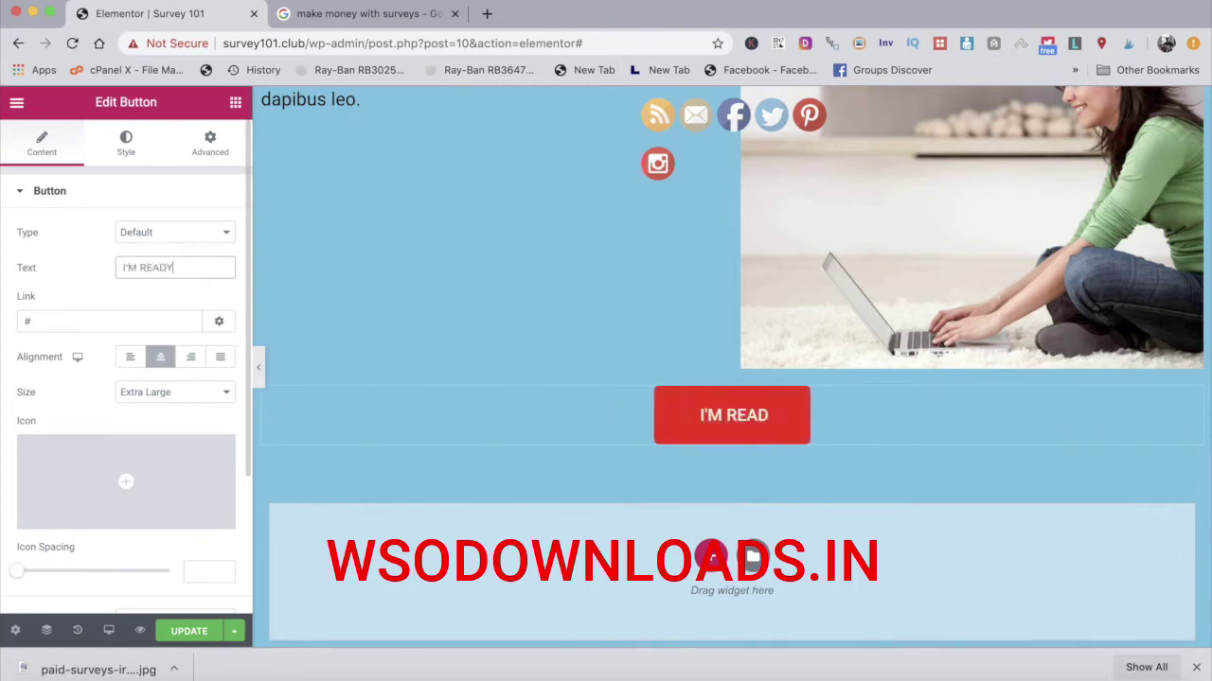
type(" TO JOIN NOW")
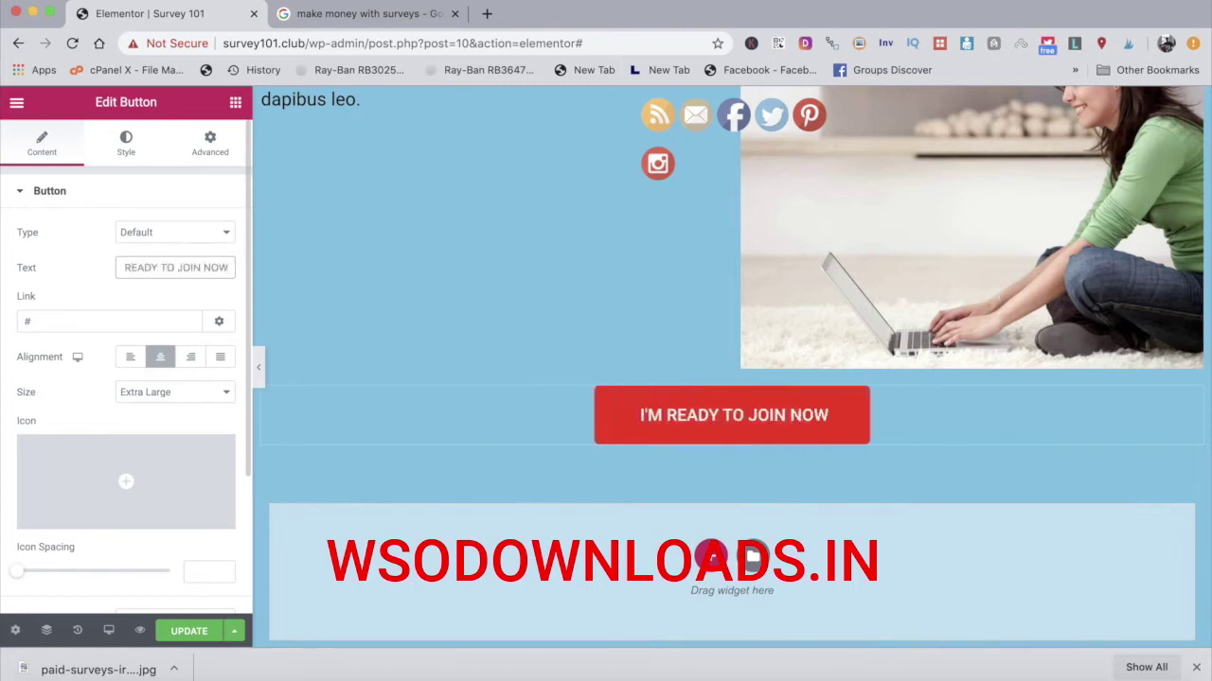
left_click(194, 631)
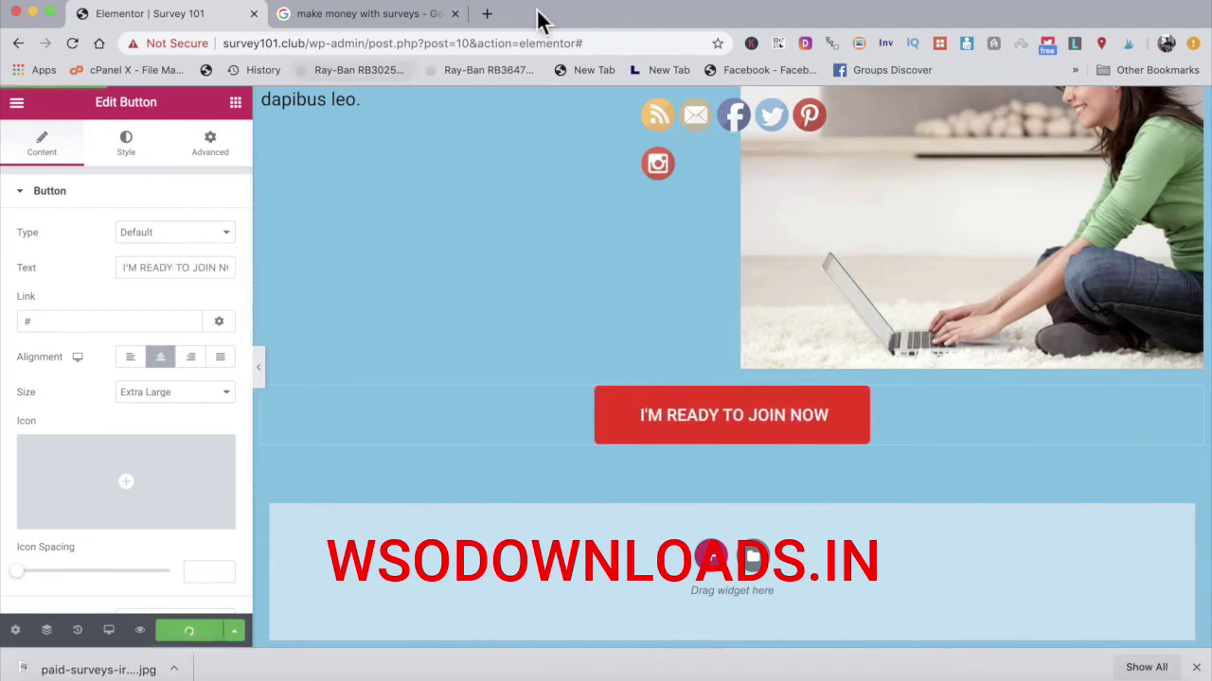
- Open AdWork Media in a new tab and log in with the saved account e-mail and password
left_click(491, 21)
type("ad")
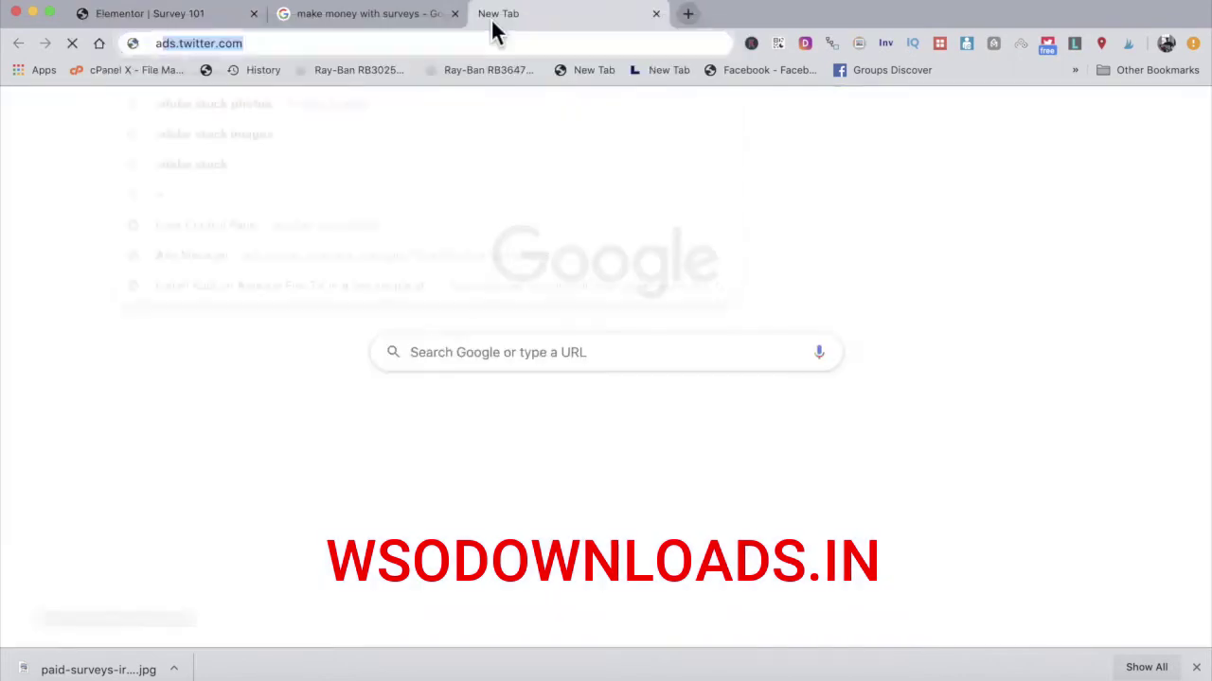
type("wo")
key("Return")
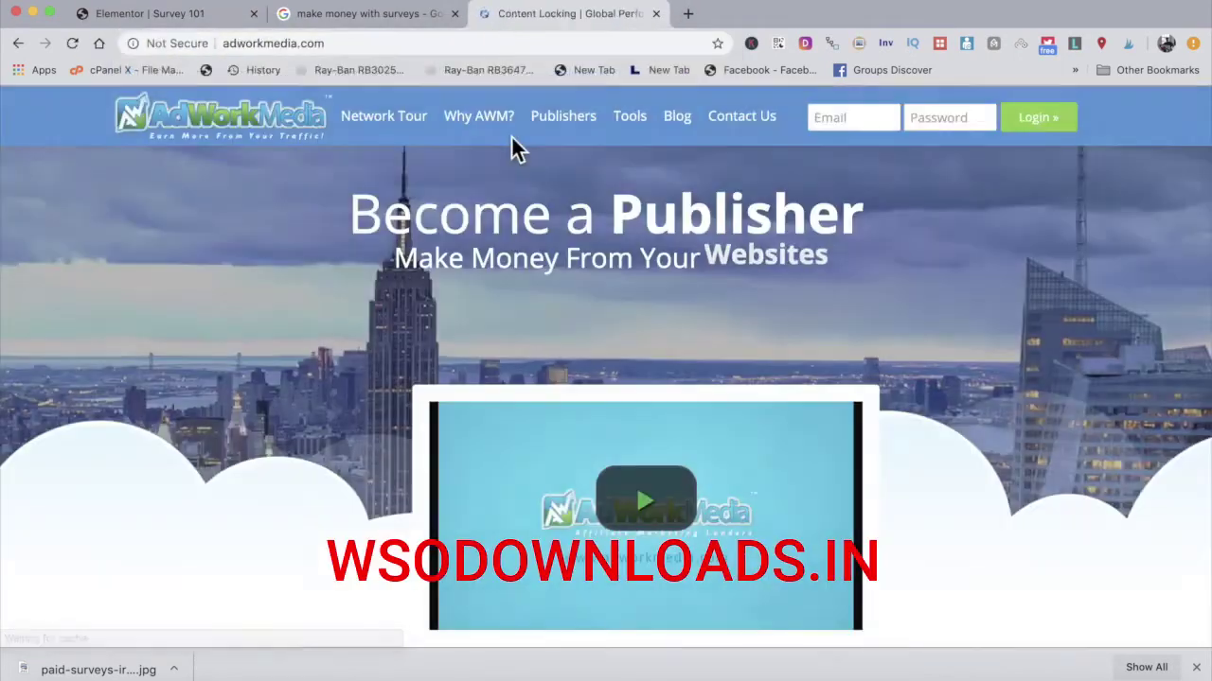
left_click(880, 116)
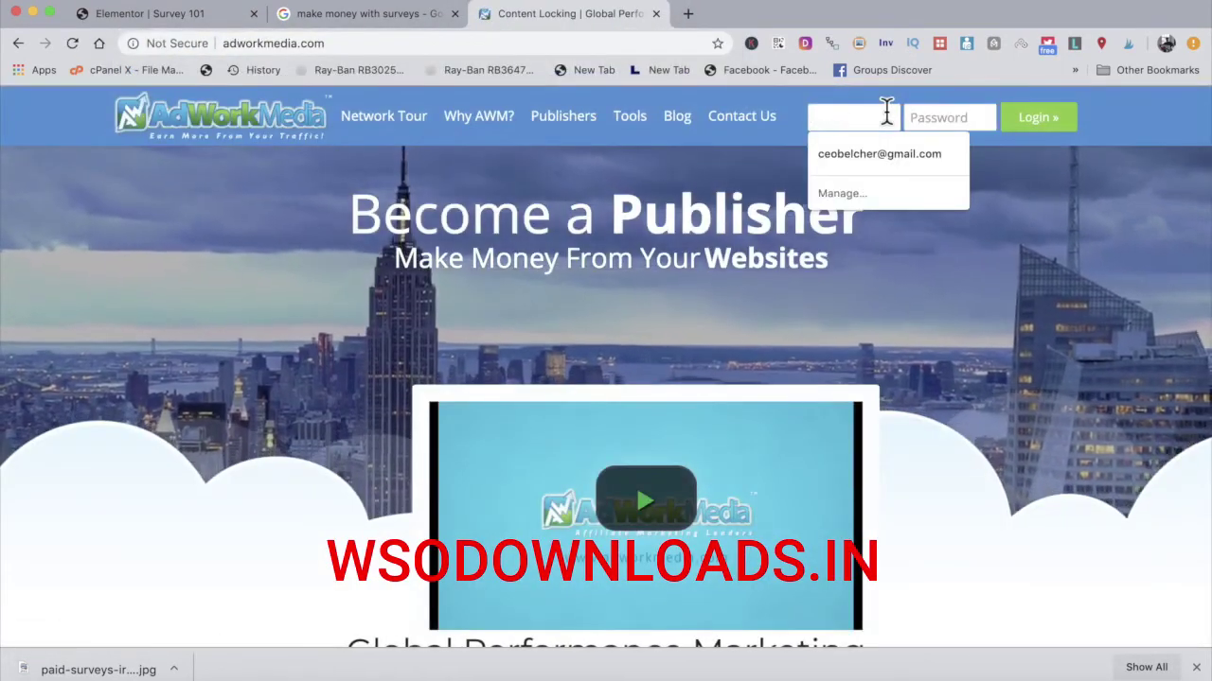
type("onem")
left_click(902, 154)
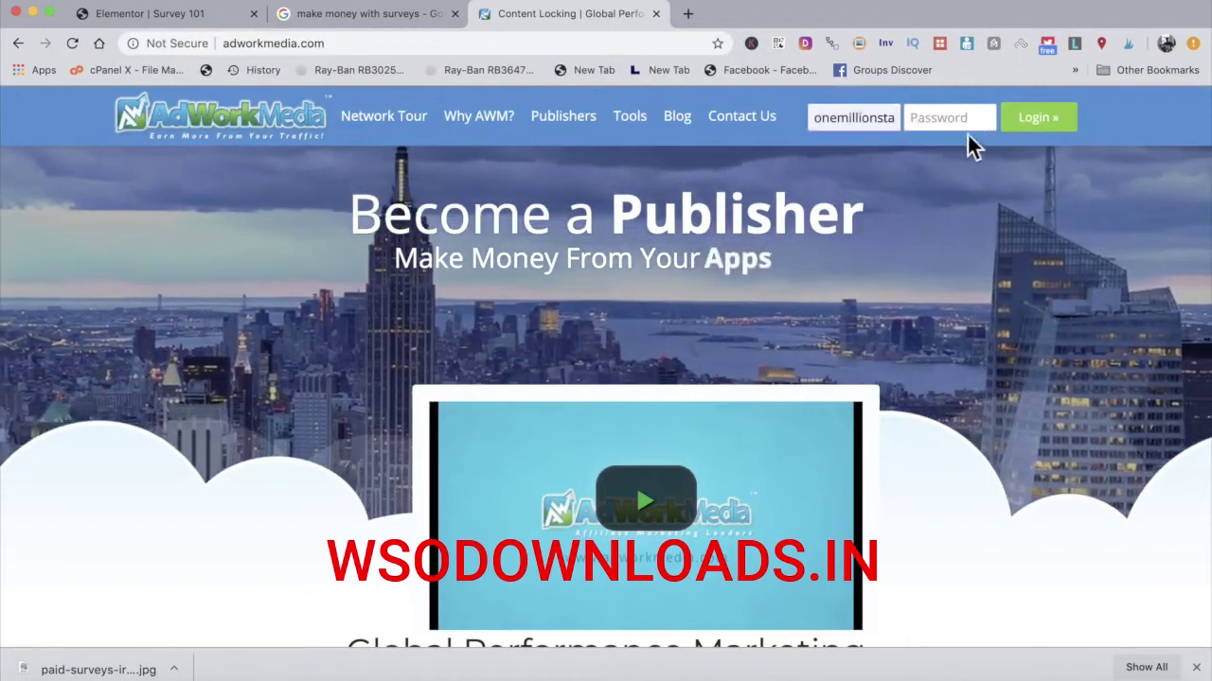
left_click(967, 132)
type("********")
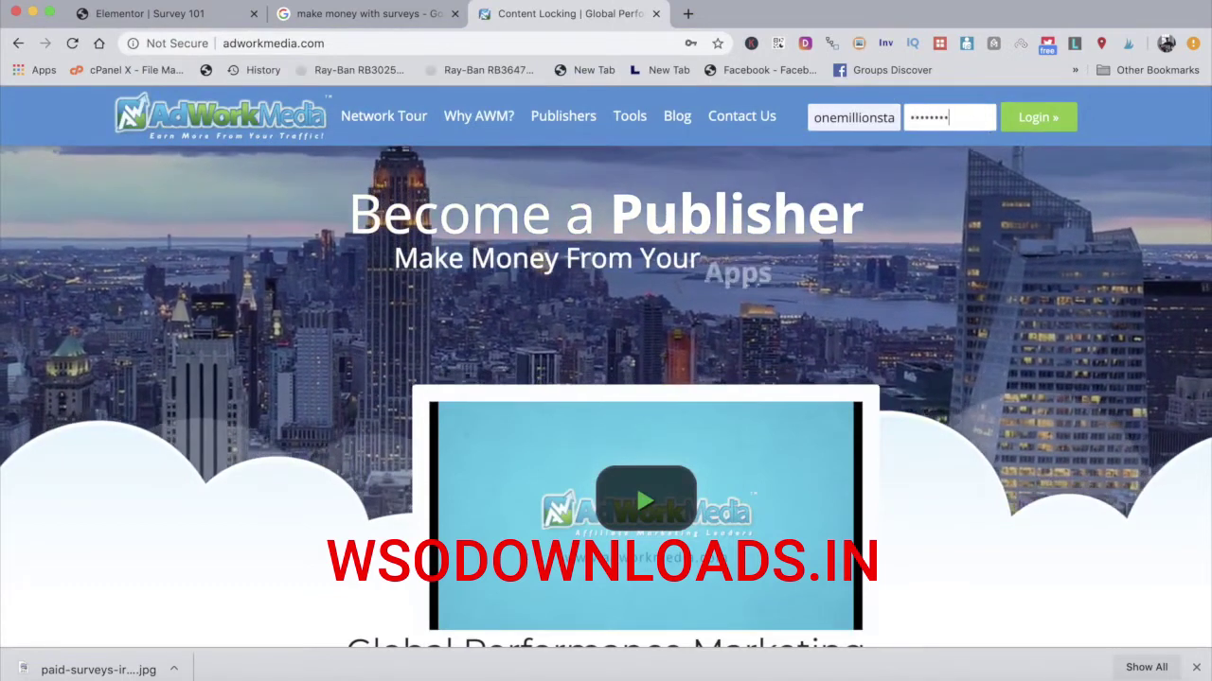
left_click(1069, 121)
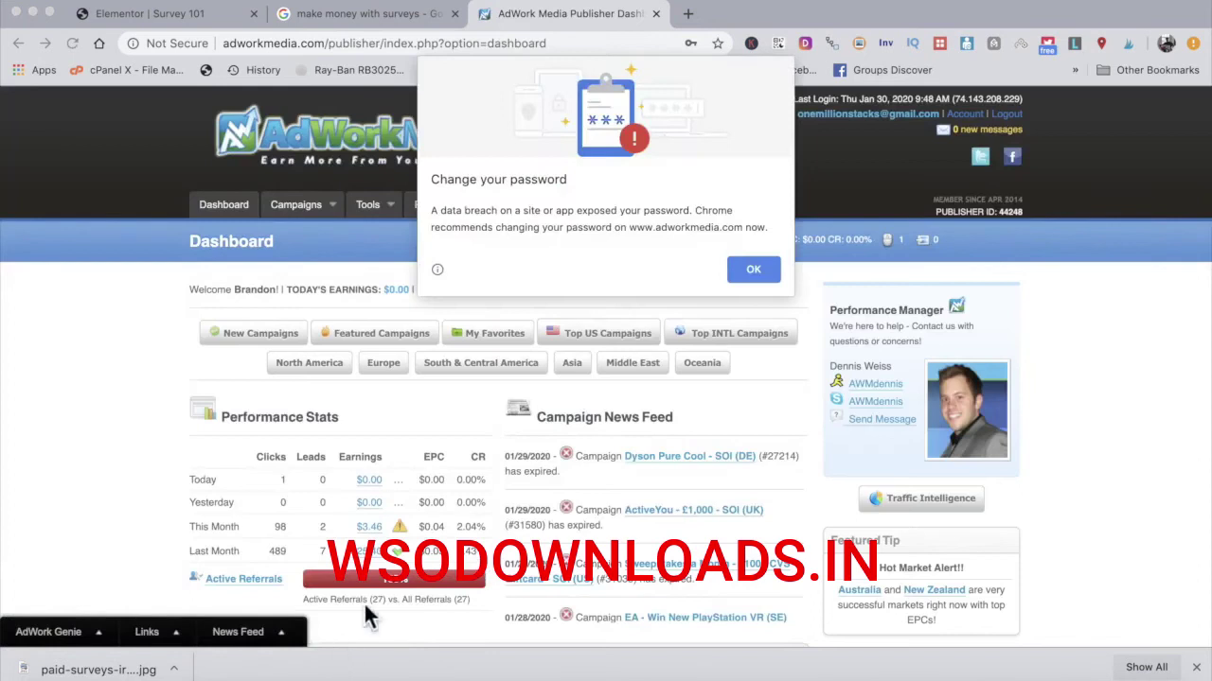
left_click(753, 270)
left_click(610, 344)
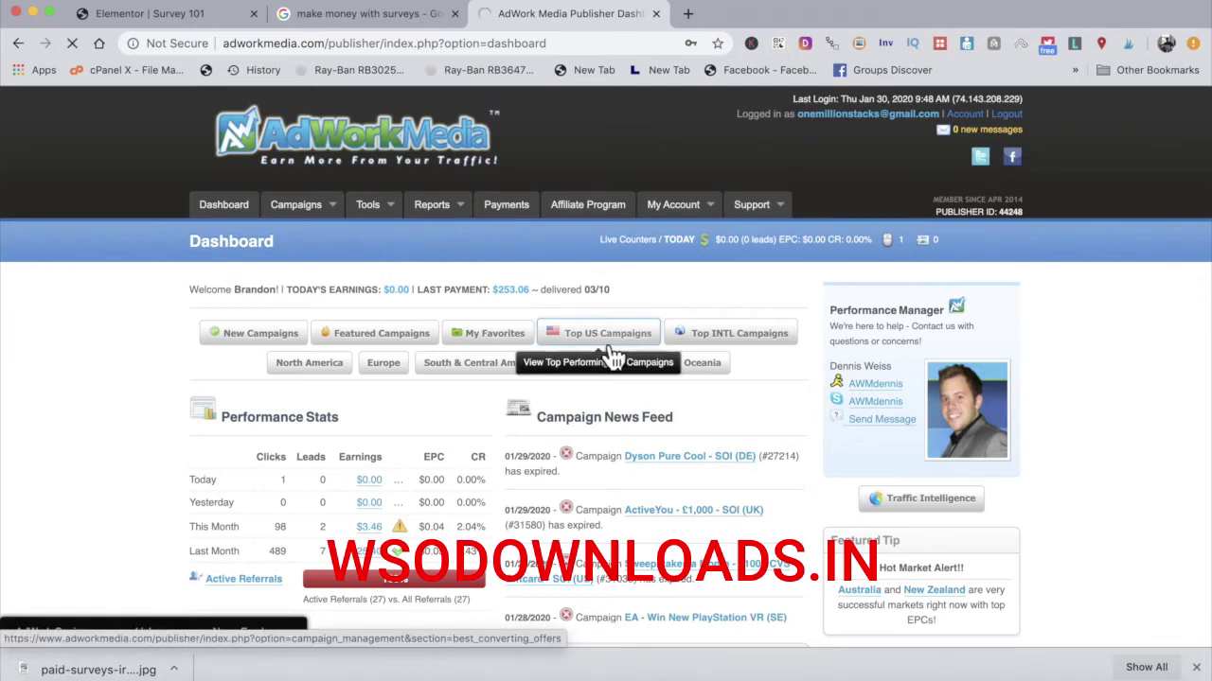
scroll(613, 355, "down", 3)
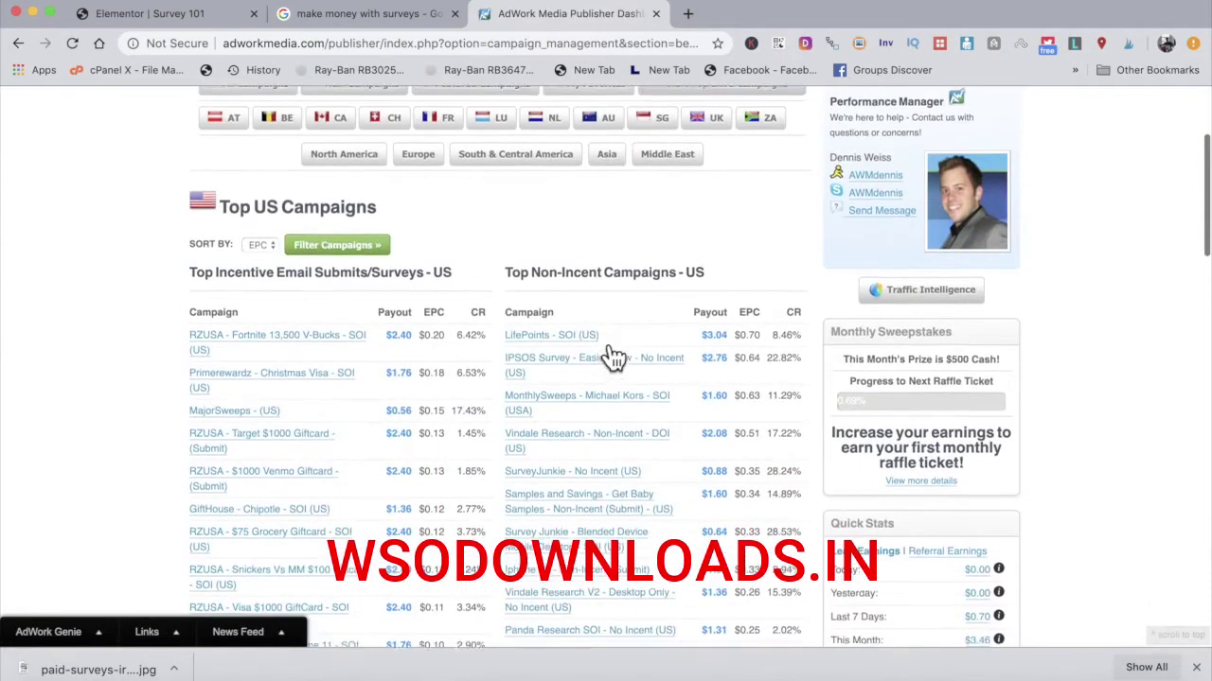
scroll(613, 356, "down", 1)
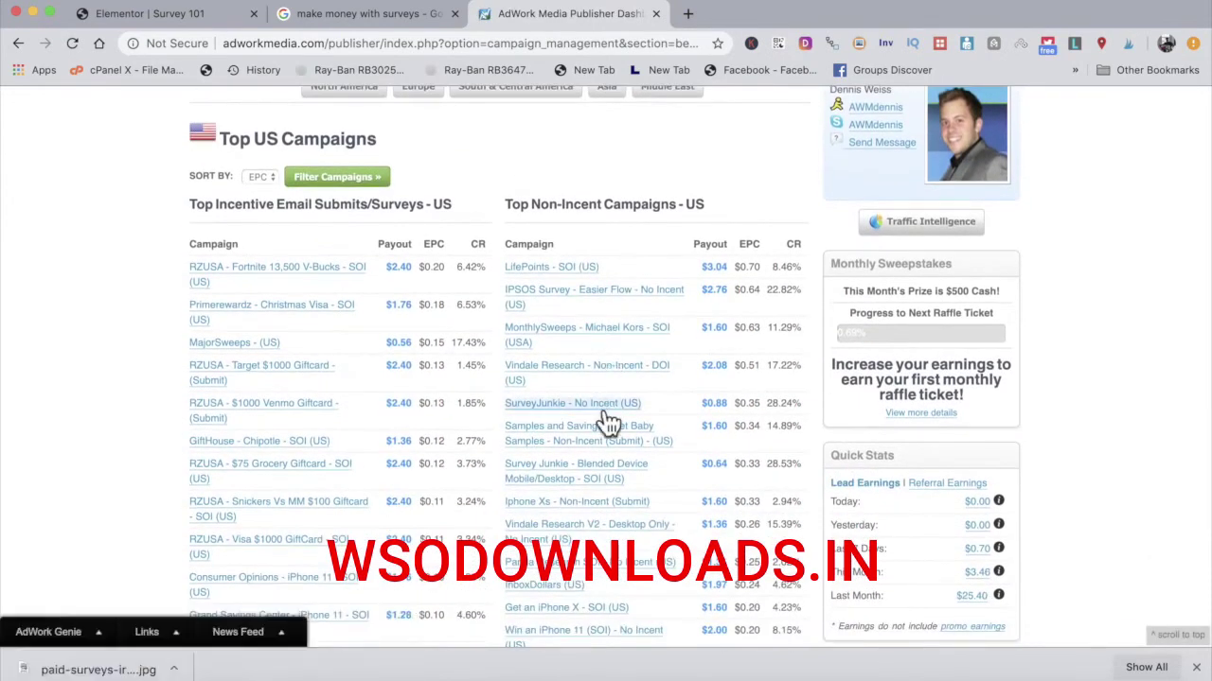
left_click(598, 407)
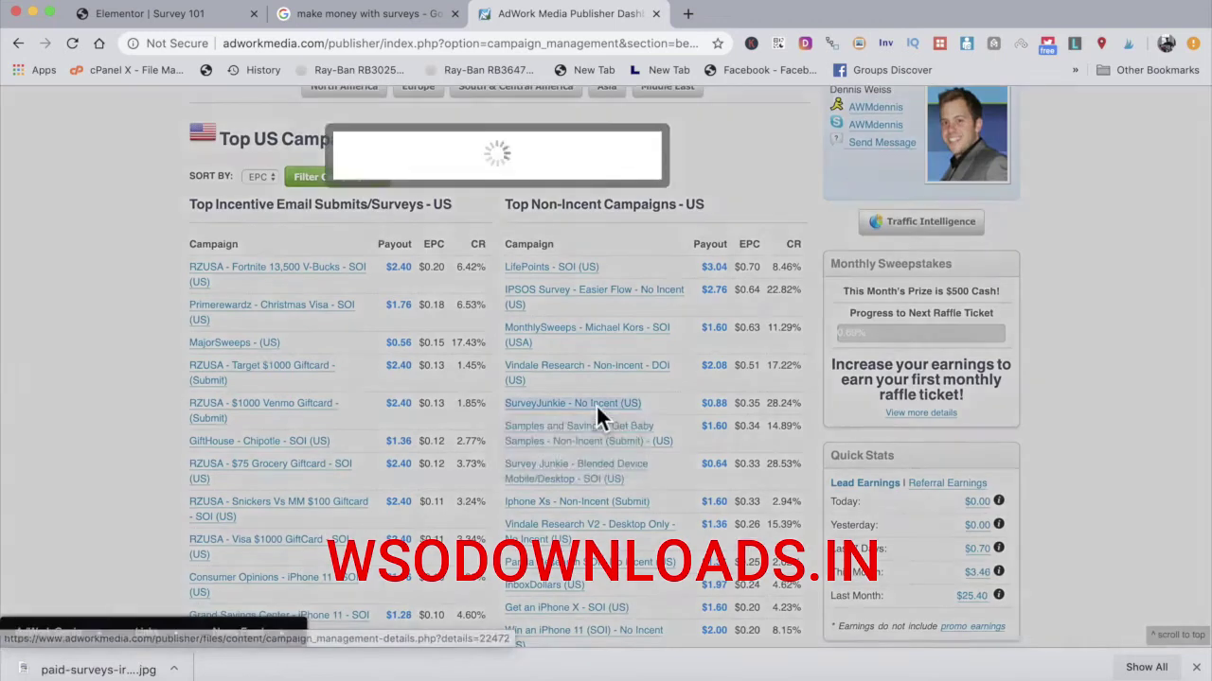
scroll(610, 489, "down", 4)
scroll(609, 489, "down", 10)
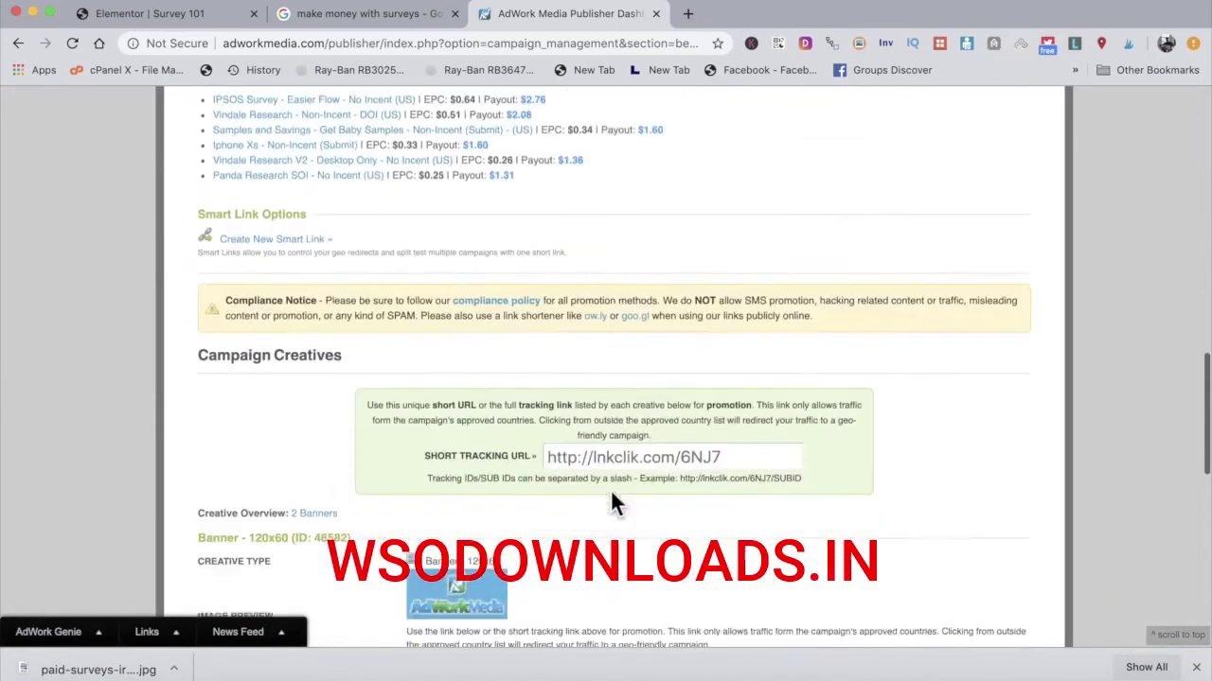
left_click(594, 410)
key("super+c")
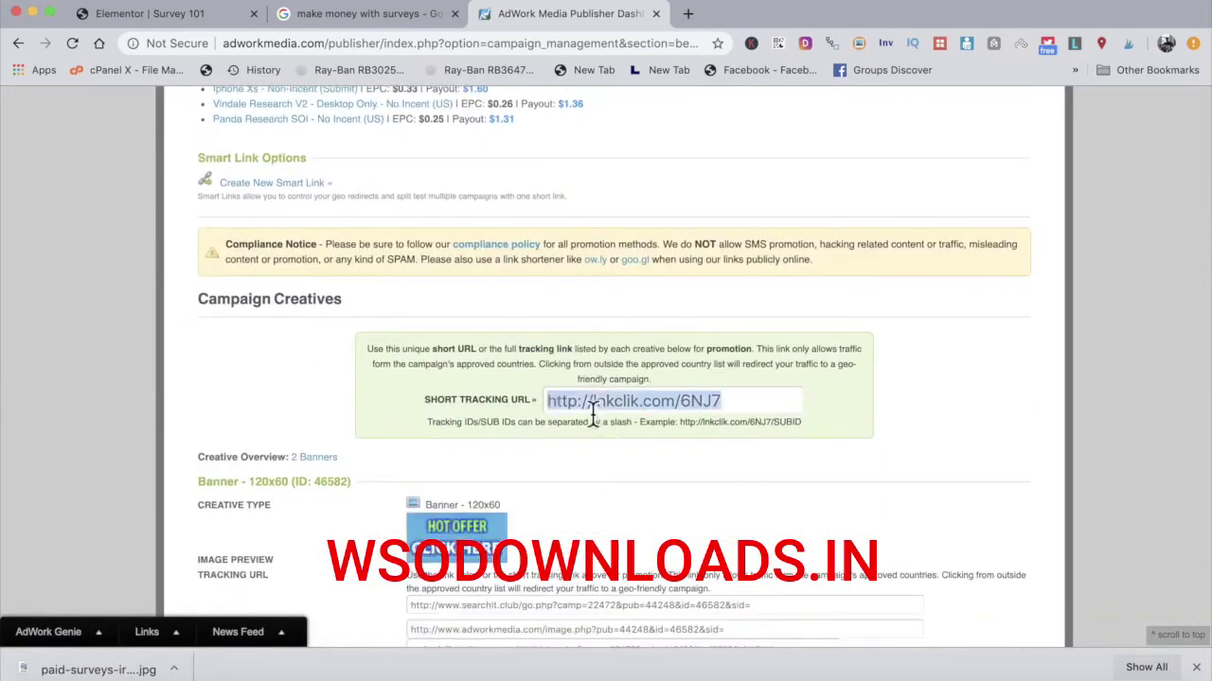
left_click(172, 14)
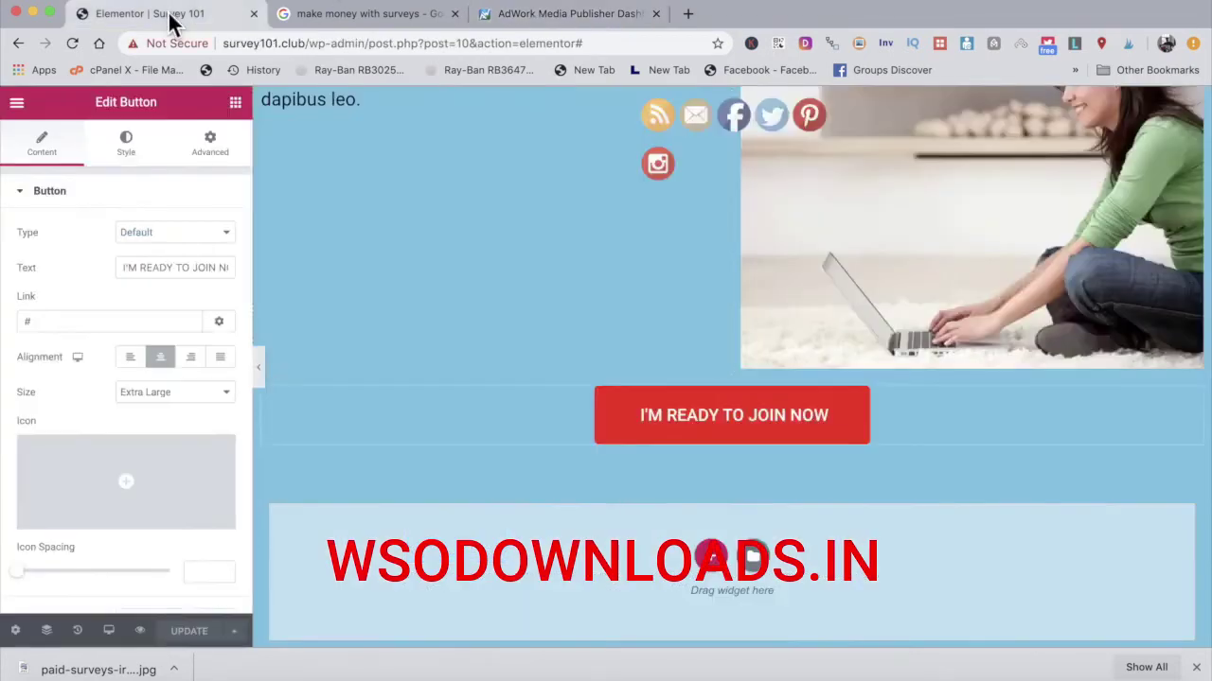
double_click(111, 327)
key("super+v")
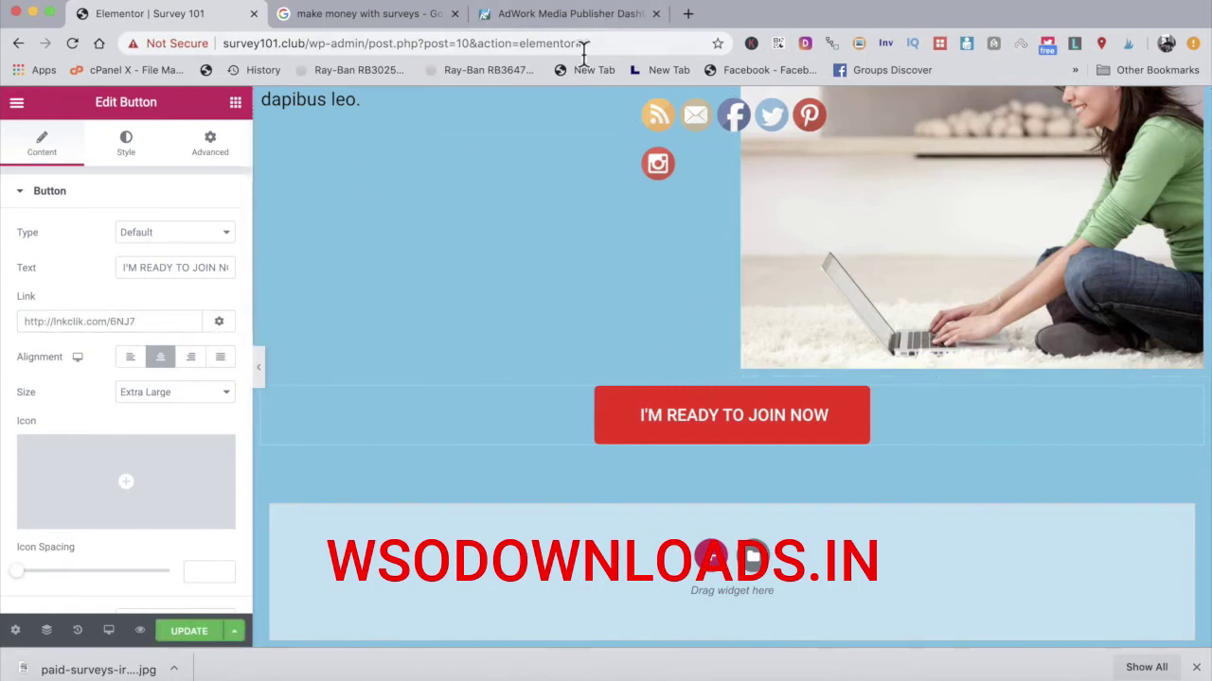
left_click(189, 631)
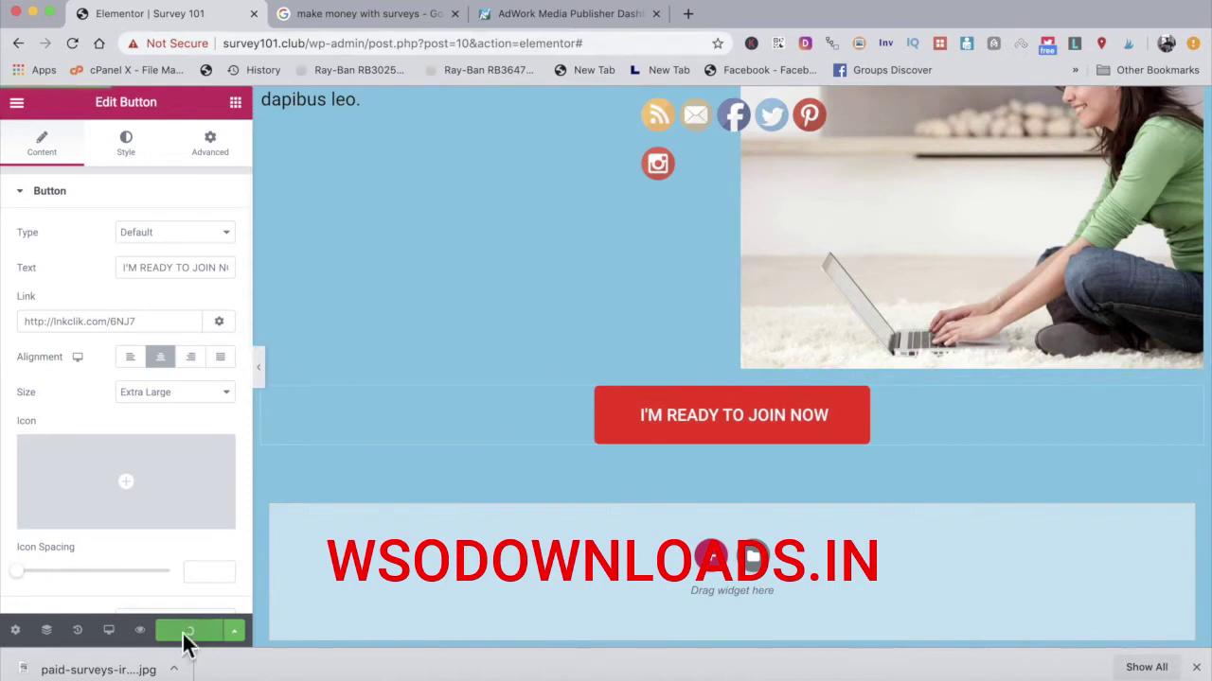
scroll(373, 473, "up", 3)
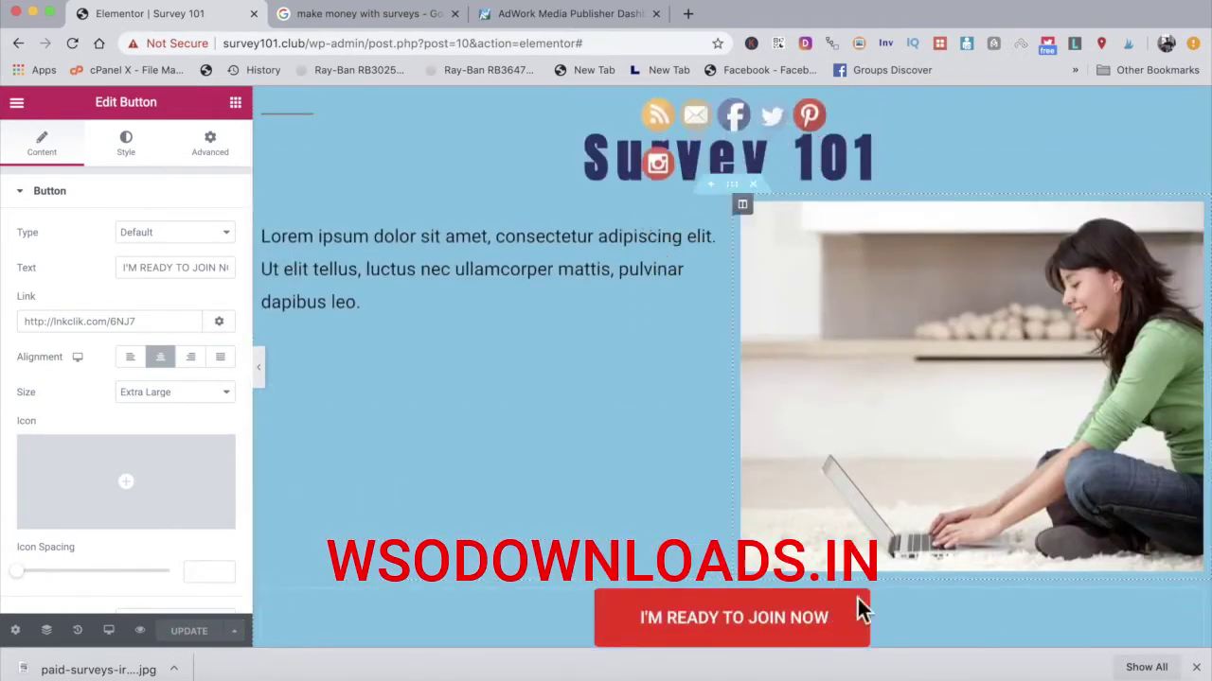
left_click(325, 268)
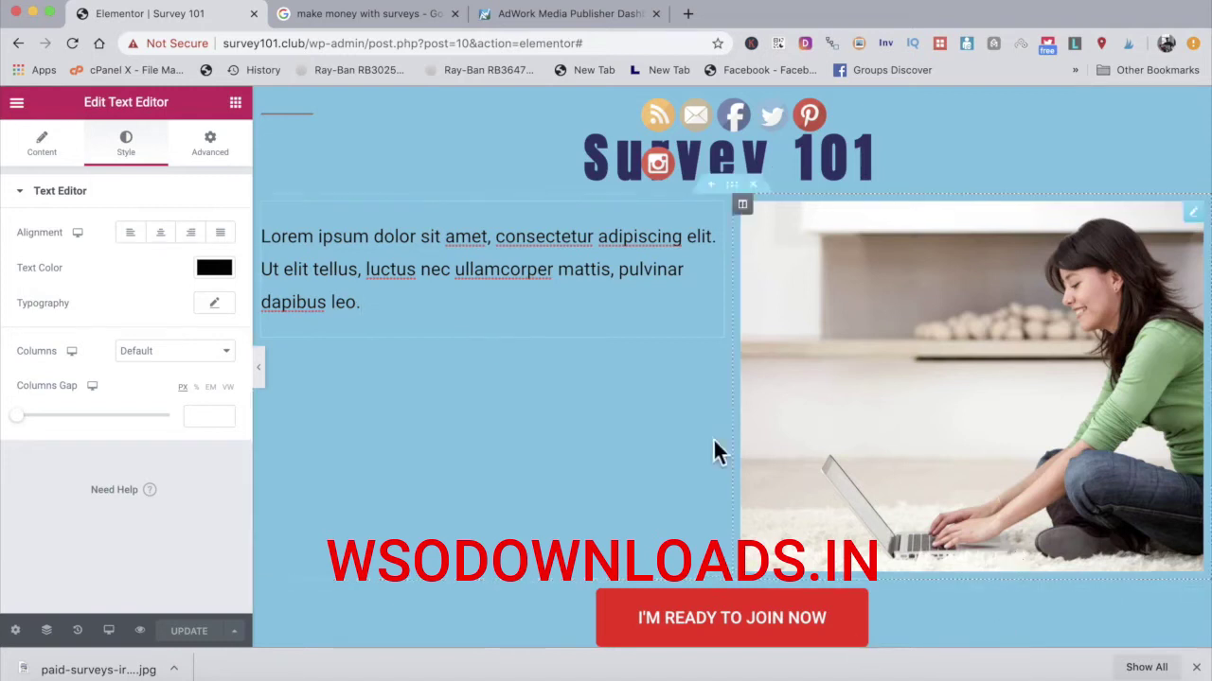
- Paste the Survey 101 pitch over the Lorem ipsum text, add 'day' after 'per', and update the page
key("super+a")
type("Many times in life we all wonder if it's possible to make some extra money on the side. Well, I will tell you now that it IS! With survey 101 we will position you to start earning anywhere from $20 - $50 per, and all you'll be doing is completing short surveys for large companies. If you're ready to make some extra income, get signed up for FREE below!")
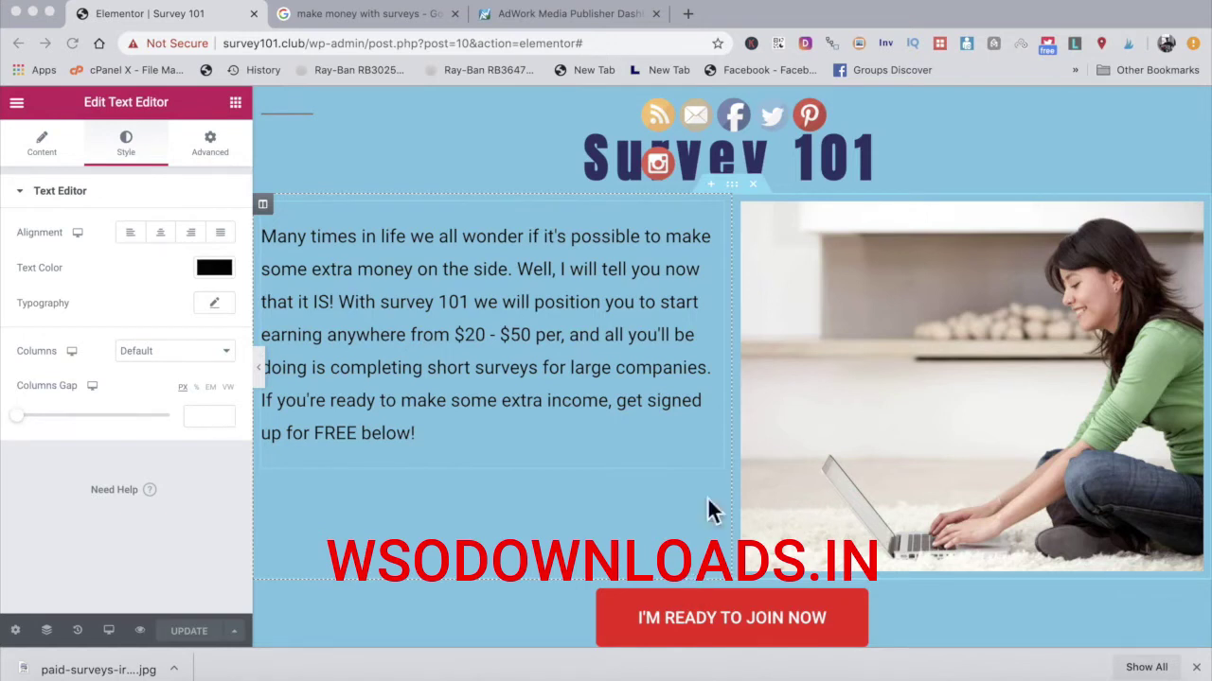
left_click(560, 335)
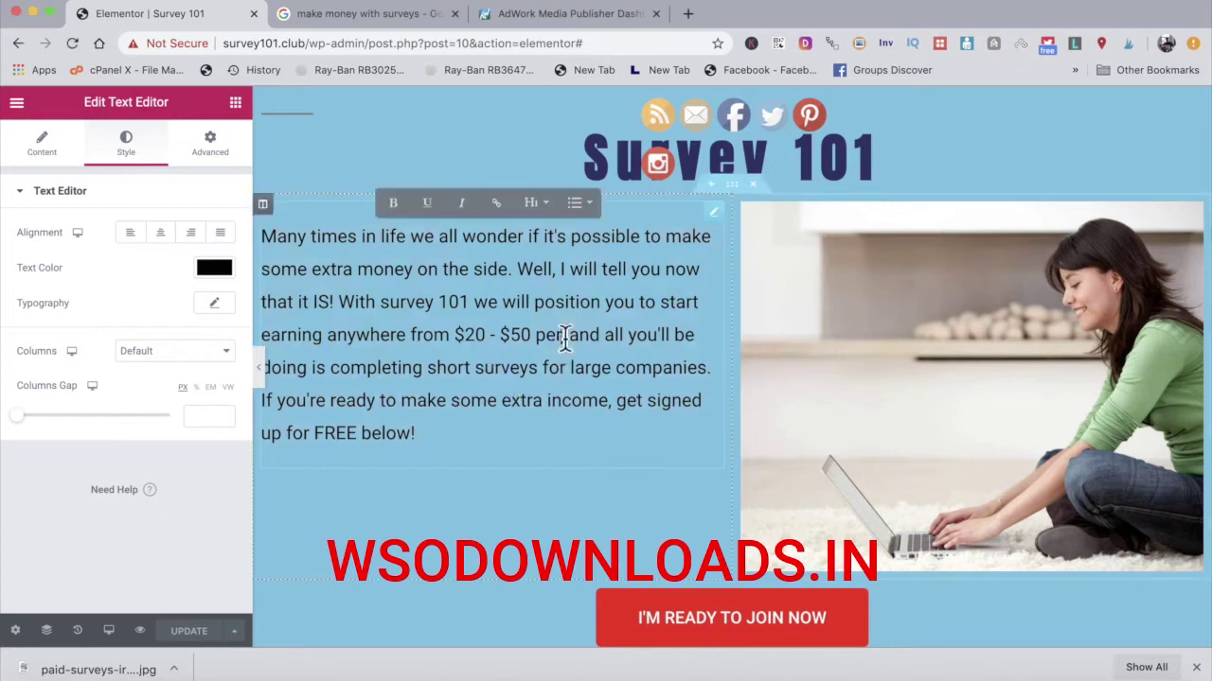
type("day,")
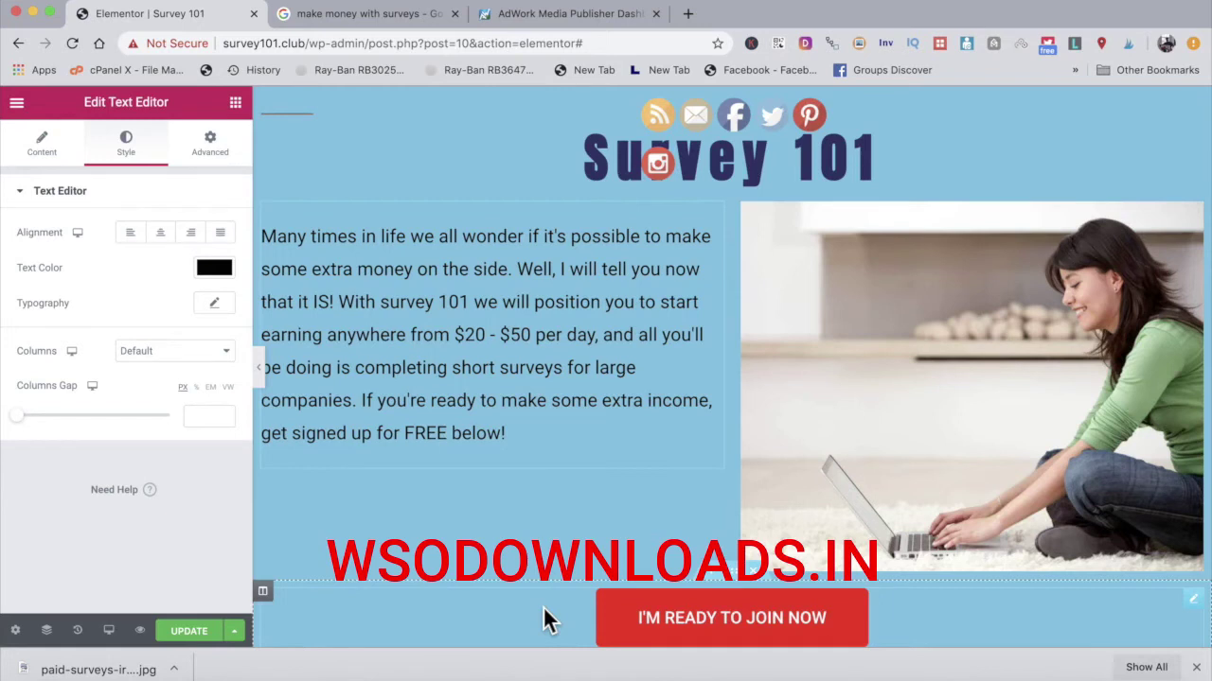
left_click(200, 636)
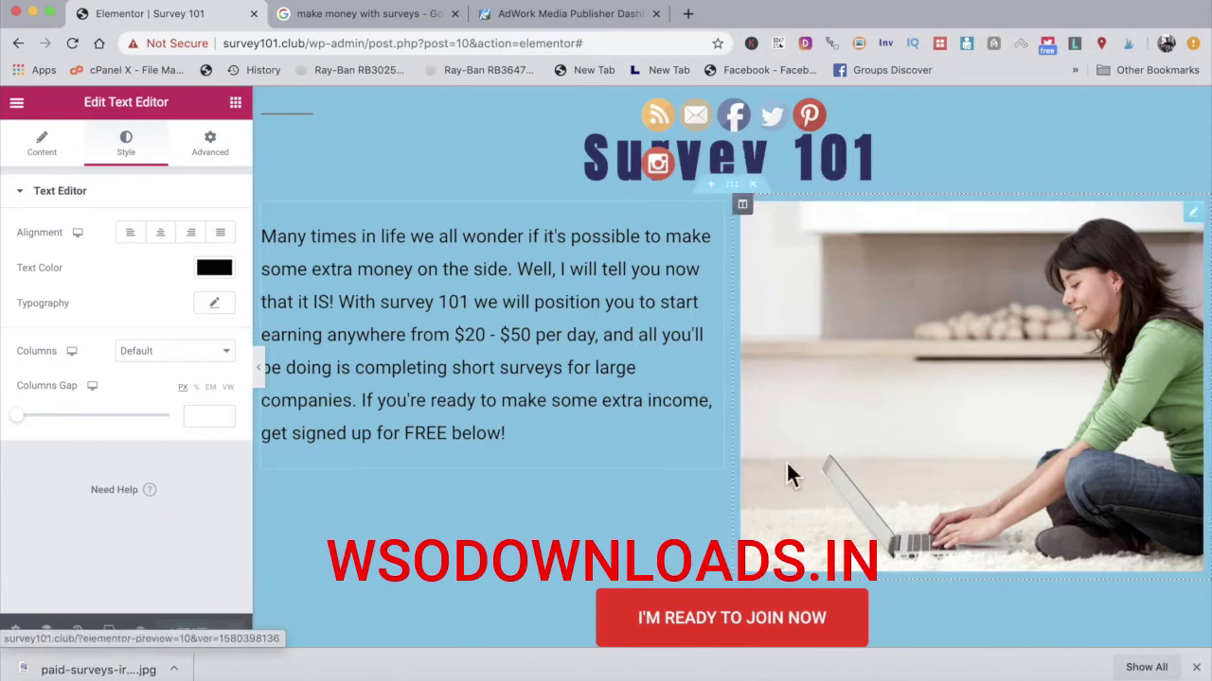
scroll(786, 464, "down", 3)
scroll(786, 468, "up", 3)
scroll(555, 464, "down", 3)
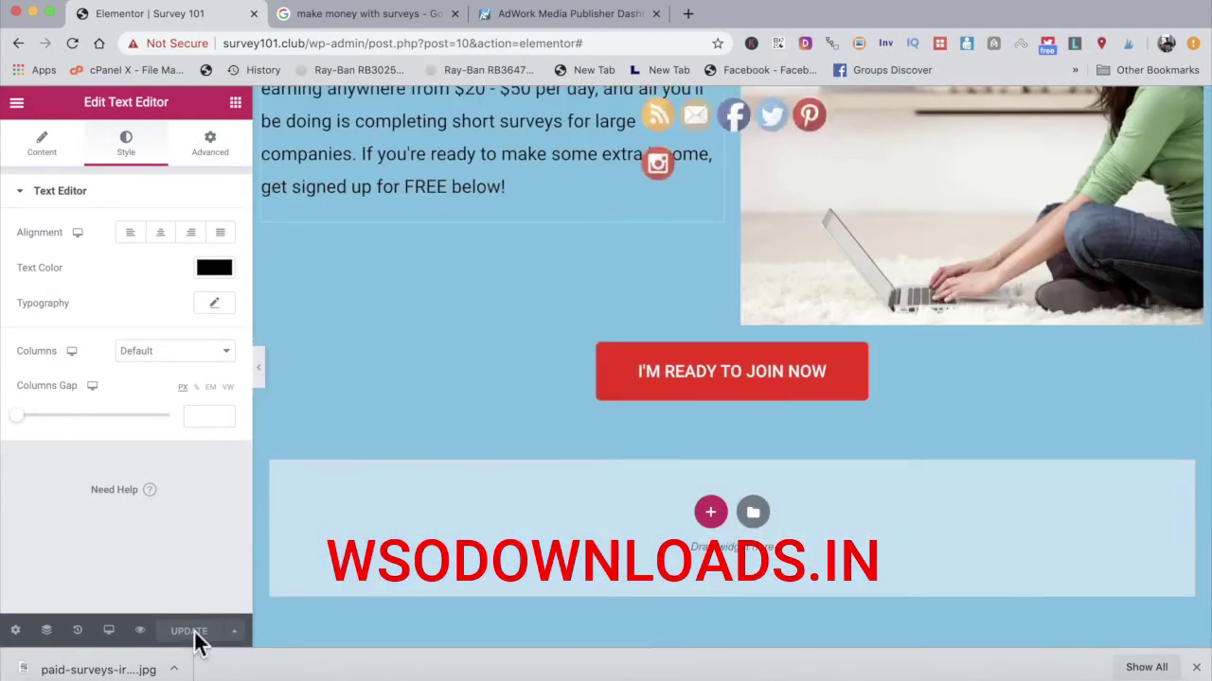
- Load survey101.club in a new Chrome tab
left_click(688, 14)
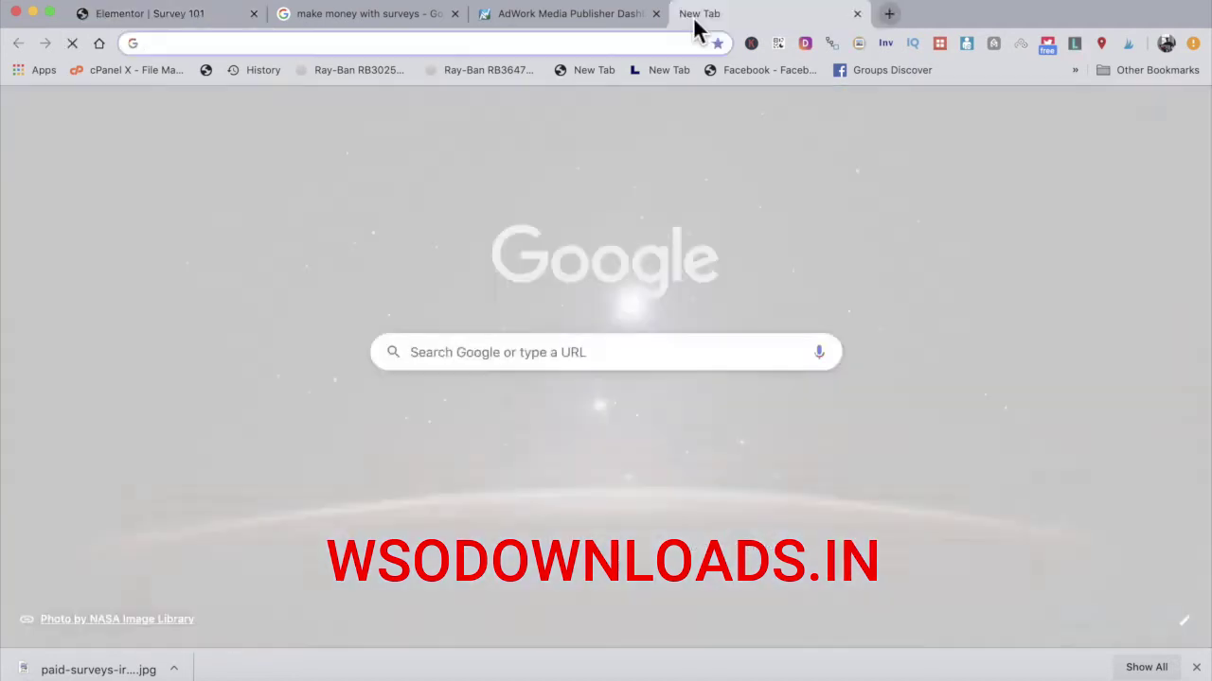
type("survey101.club")
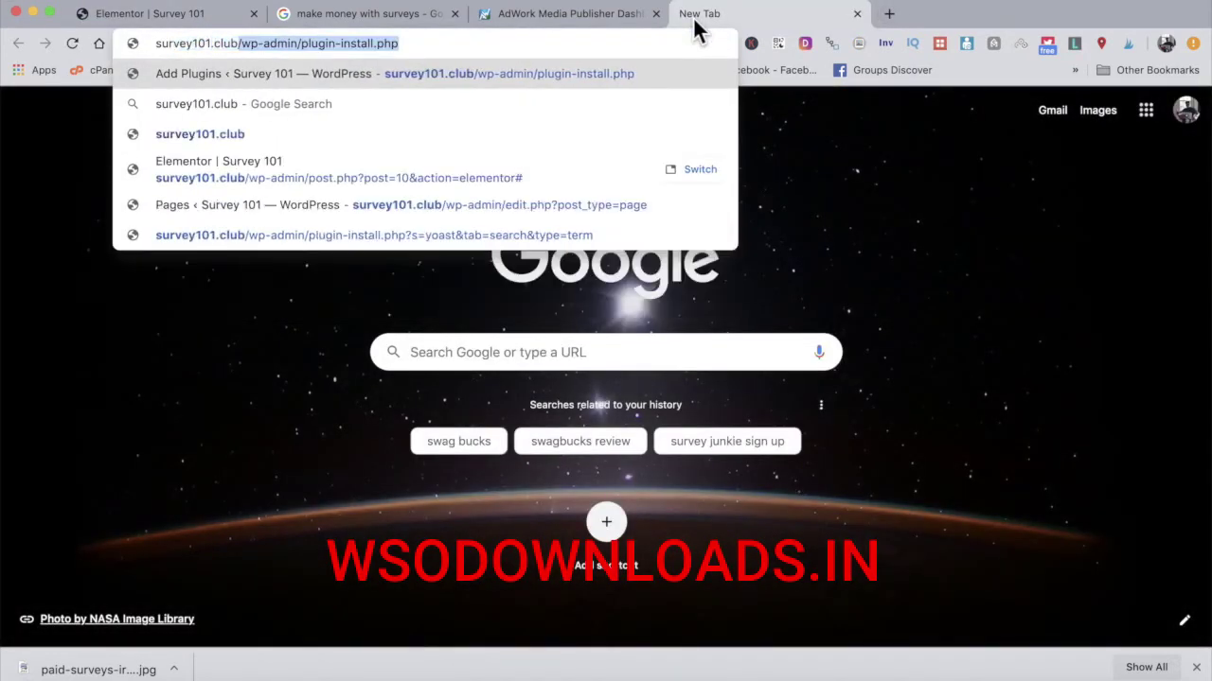
key("BackSpace")
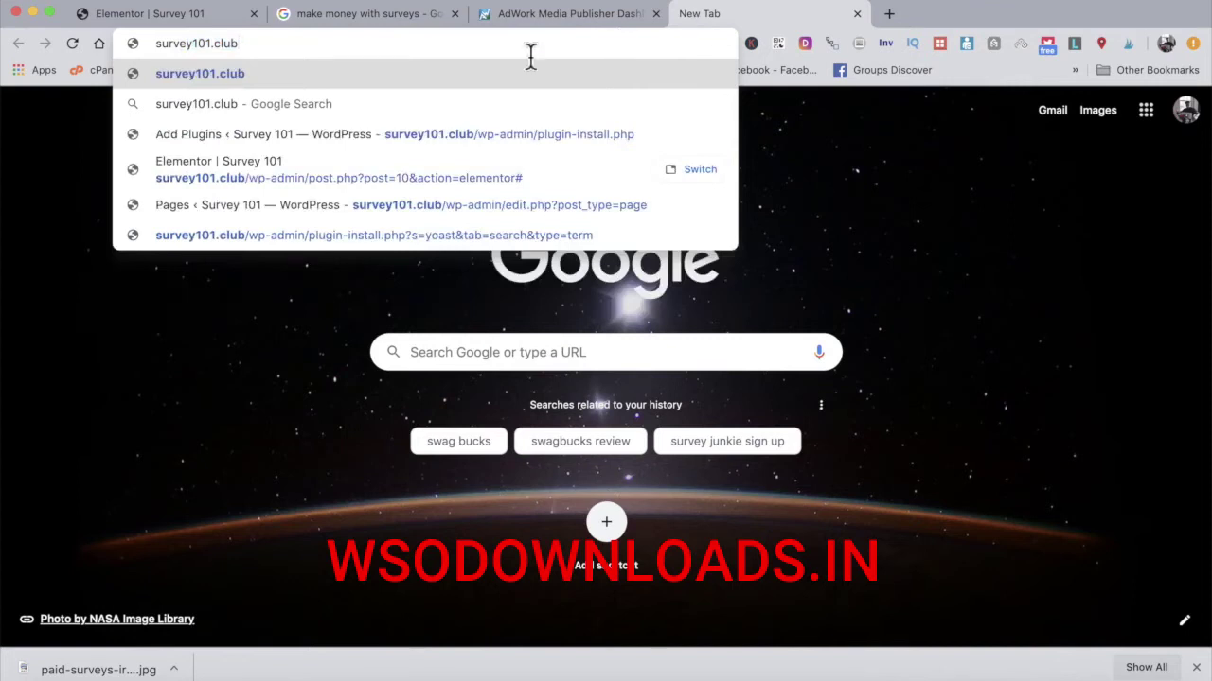
key("Return")
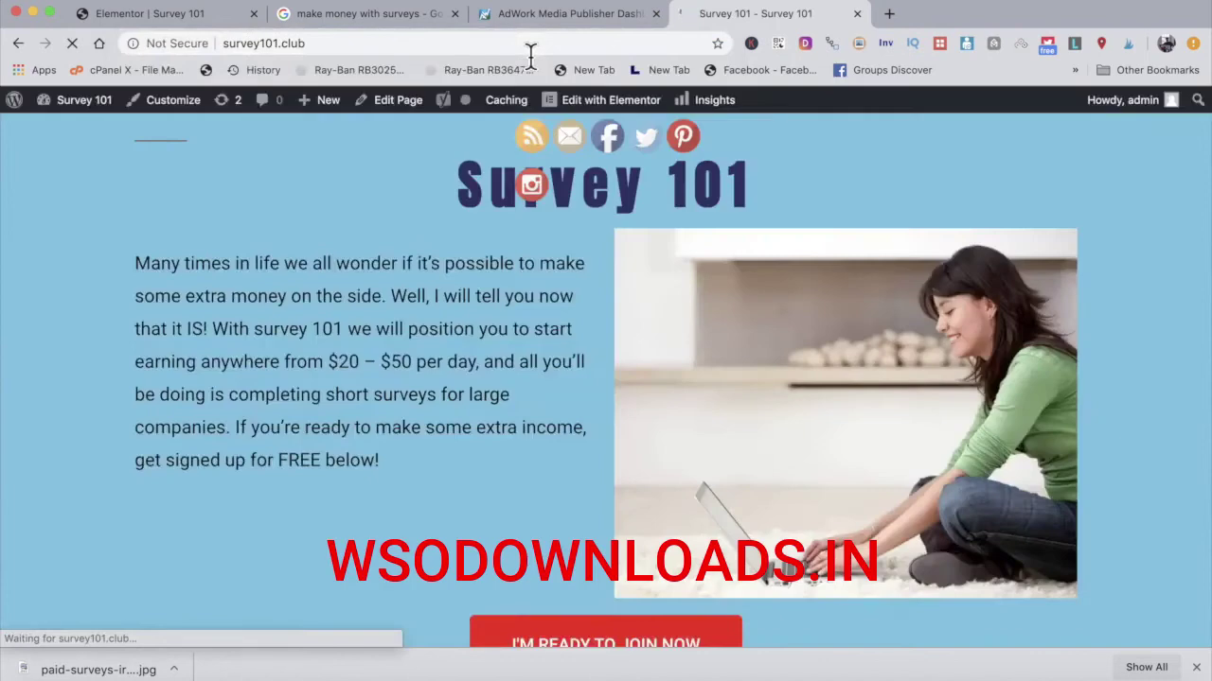
- View the live survey101.club site in Safari, then return to the Elementor | Survey 101 tab
left_click(532, 47)
key("cmd+c")
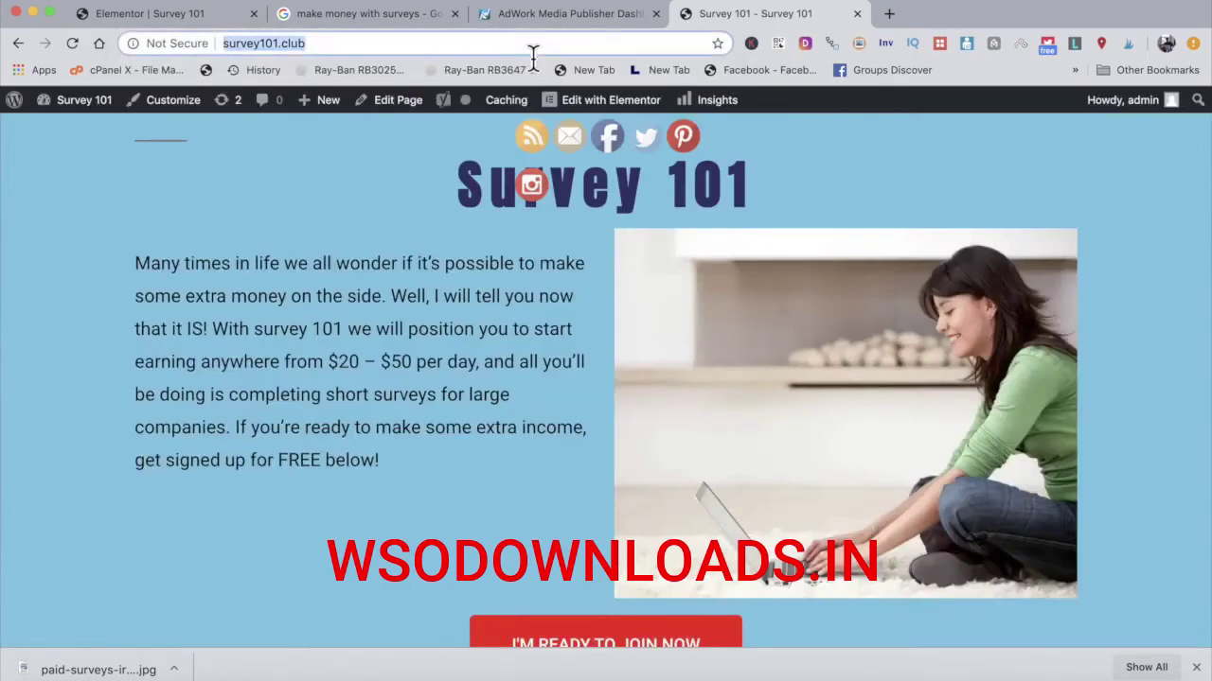
left_click(500, 674)
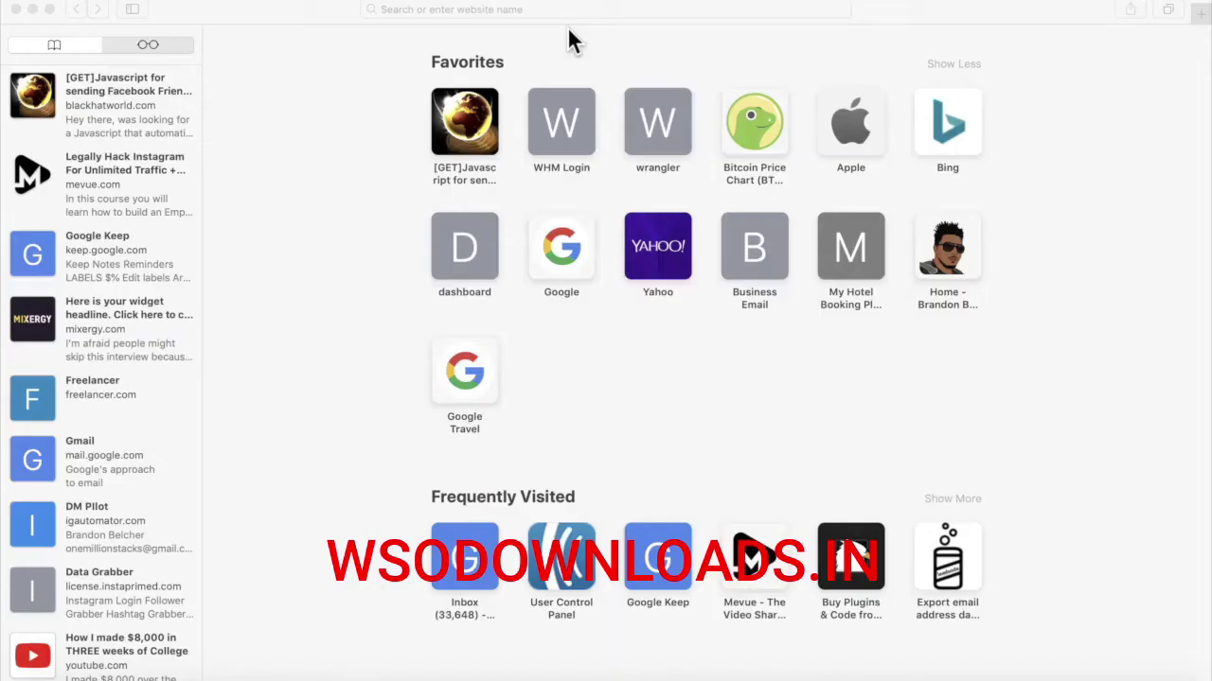
left_click(526, 18)
key("cmd+v")
key("Return")
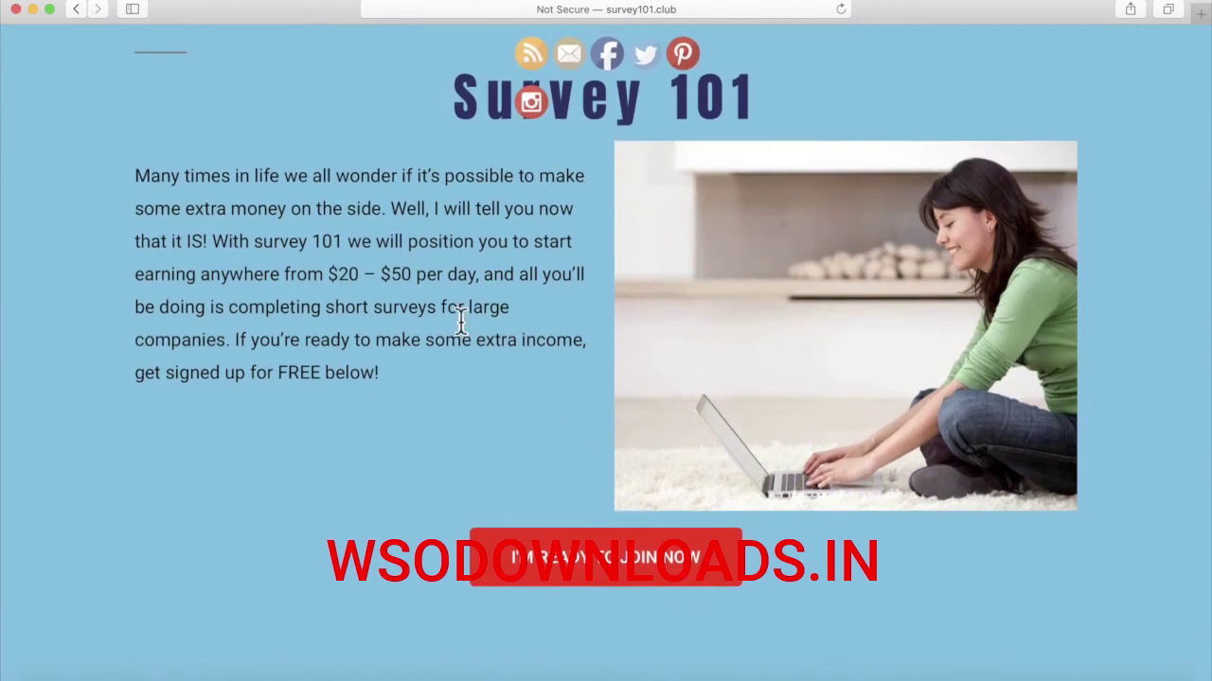
left_click(16, 10)
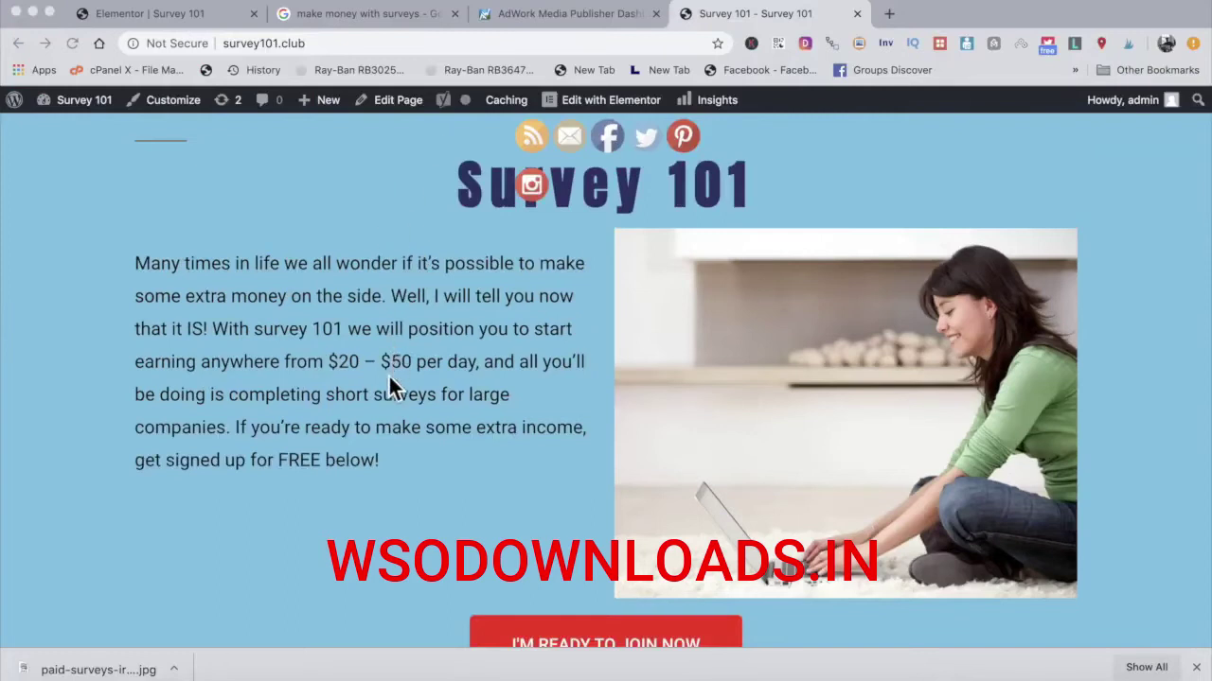
key("super+l")
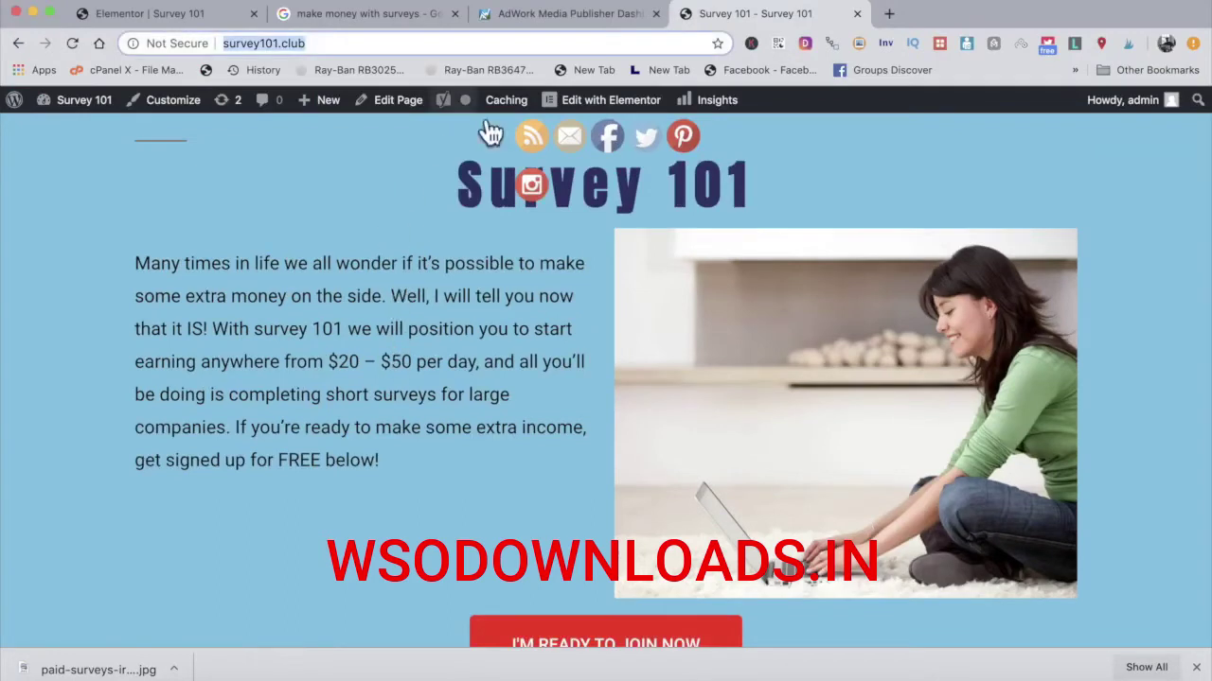
left_click(189, 20)
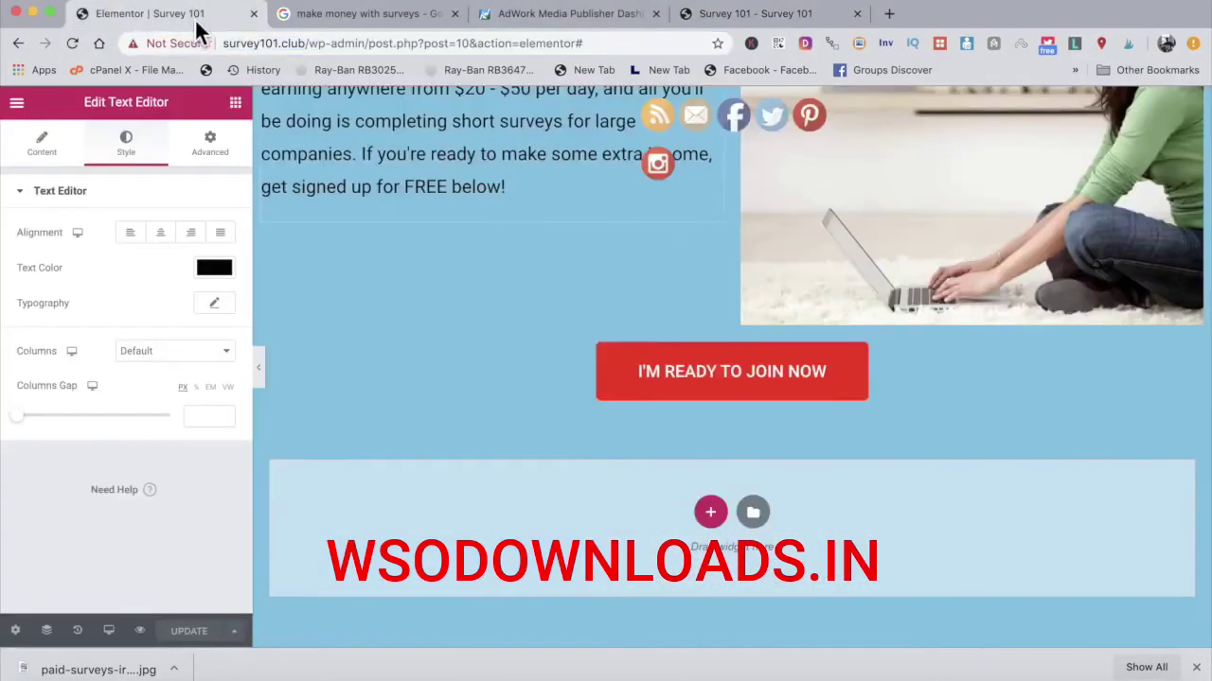
- Give the pitch paragraph a Dashed border coloured white (#FFFFFF) under Advanced > Border
scroll(458, 298, "up", 5)
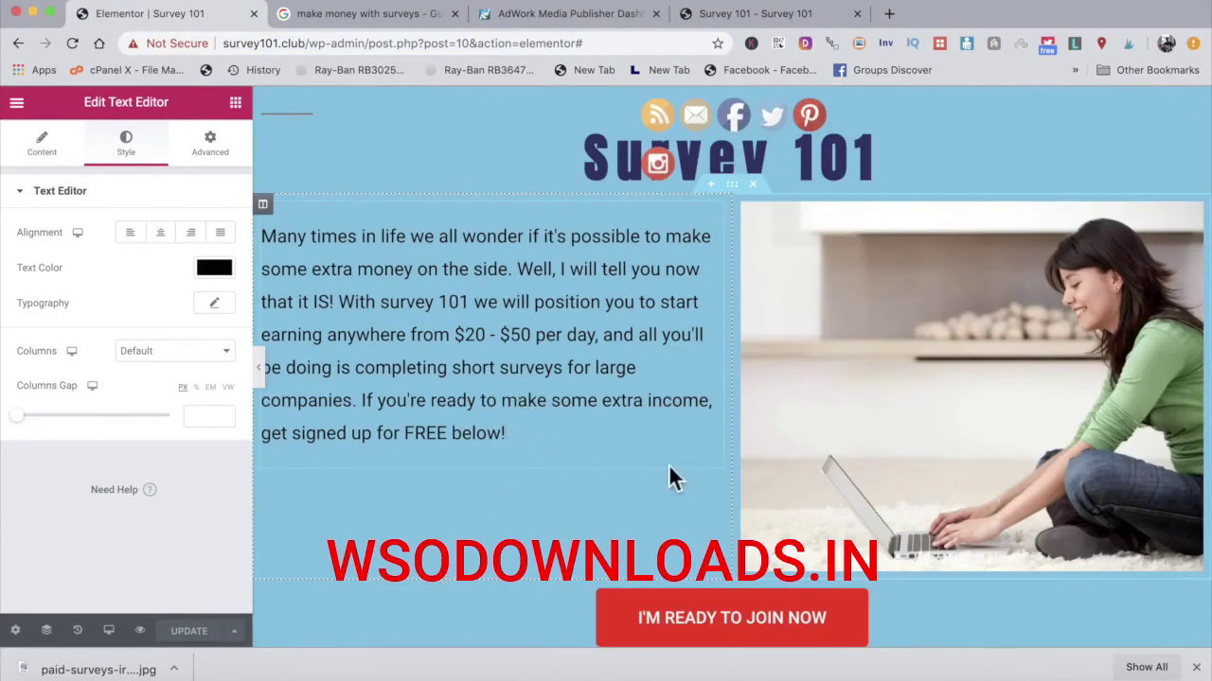
left_click(592, 453)
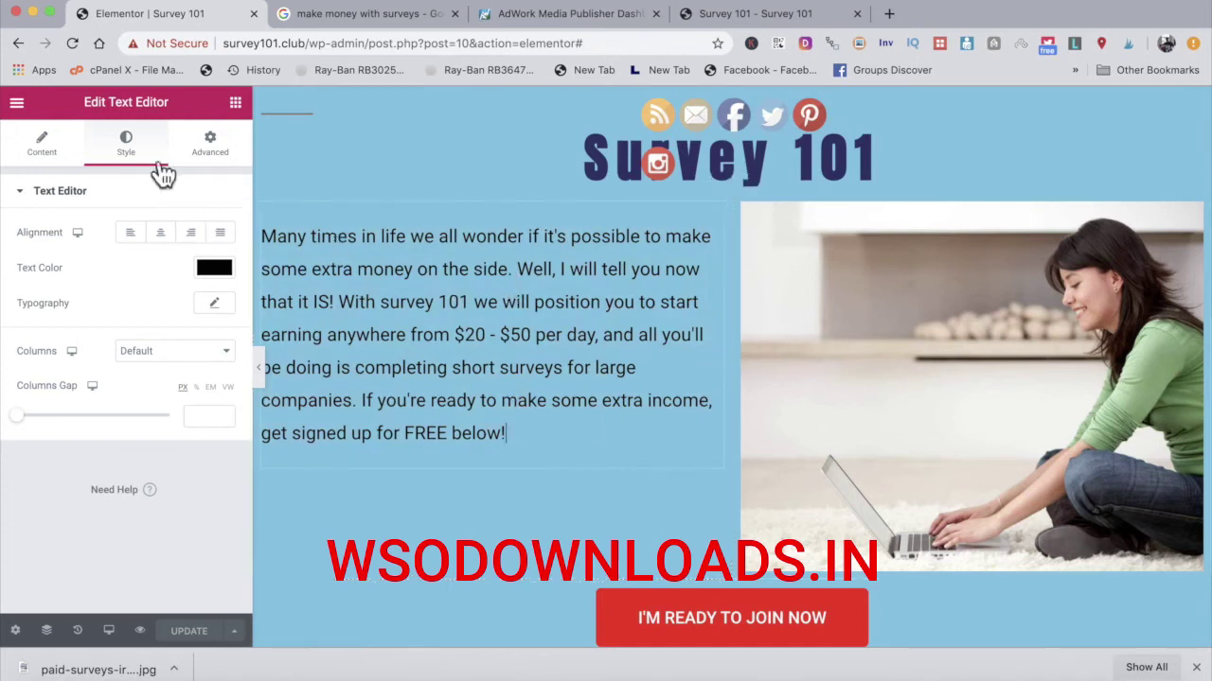
left_click(76, 154)
scroll(120, 379, "down", 3)
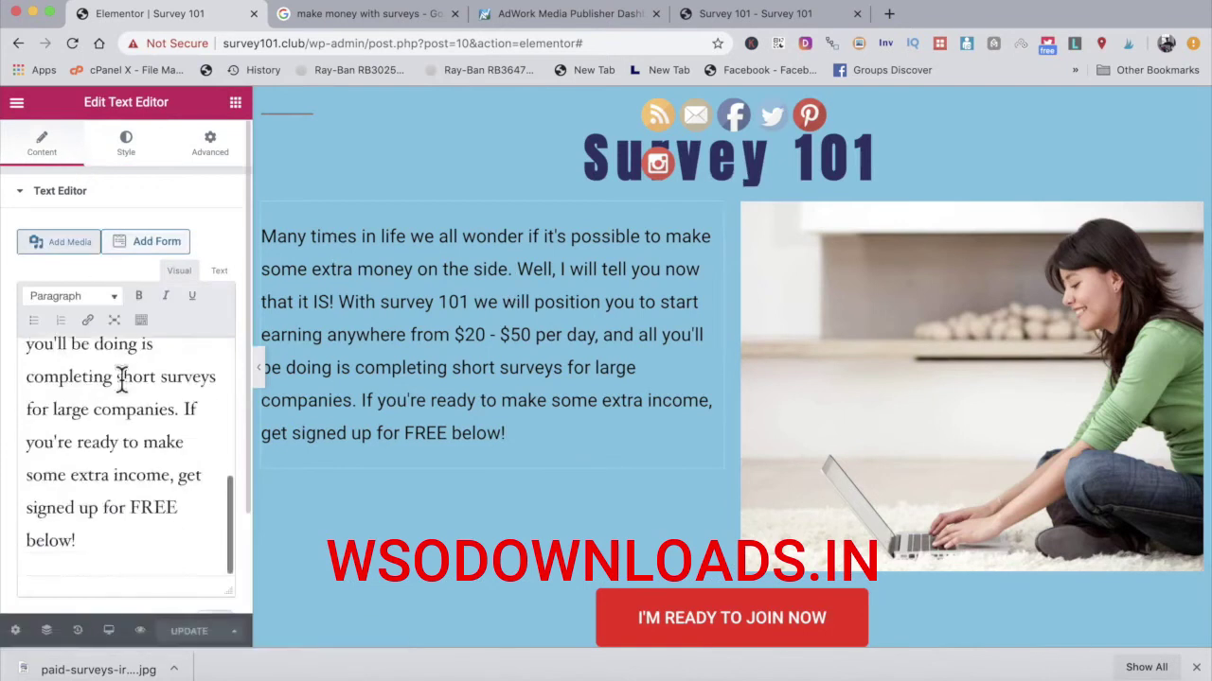
scroll(120, 379, "up", 3)
left_click(210, 152)
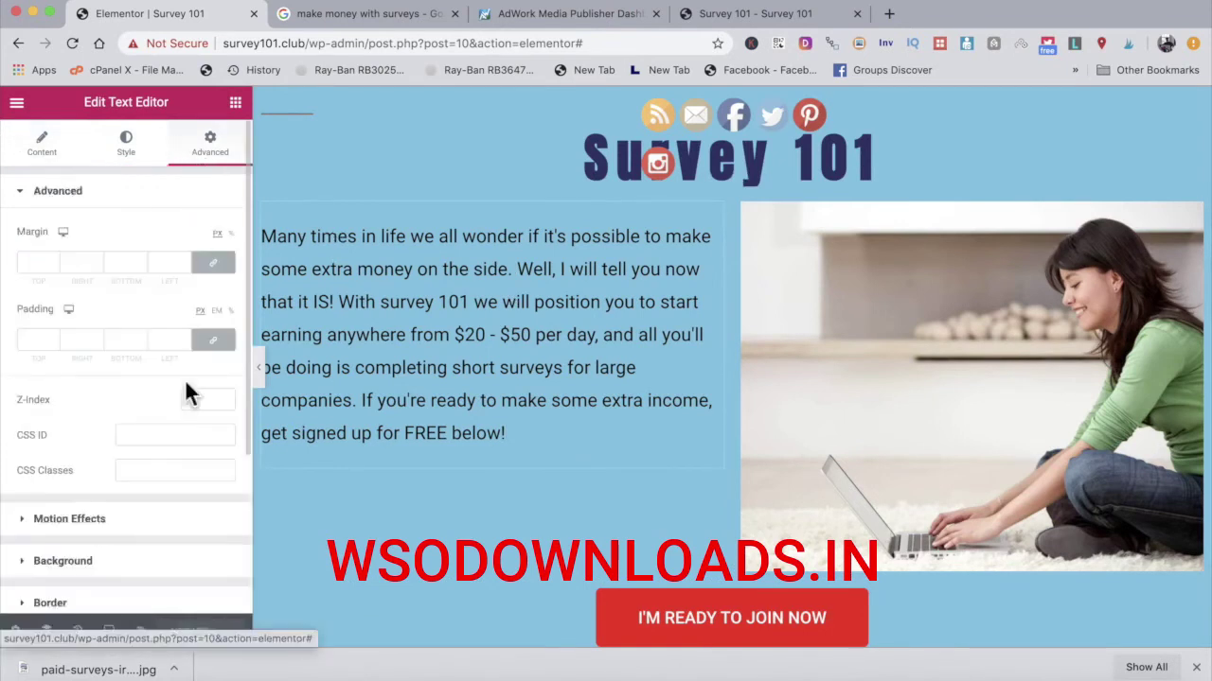
scroll(178, 473, "down", 3)
left_click(40, 448)
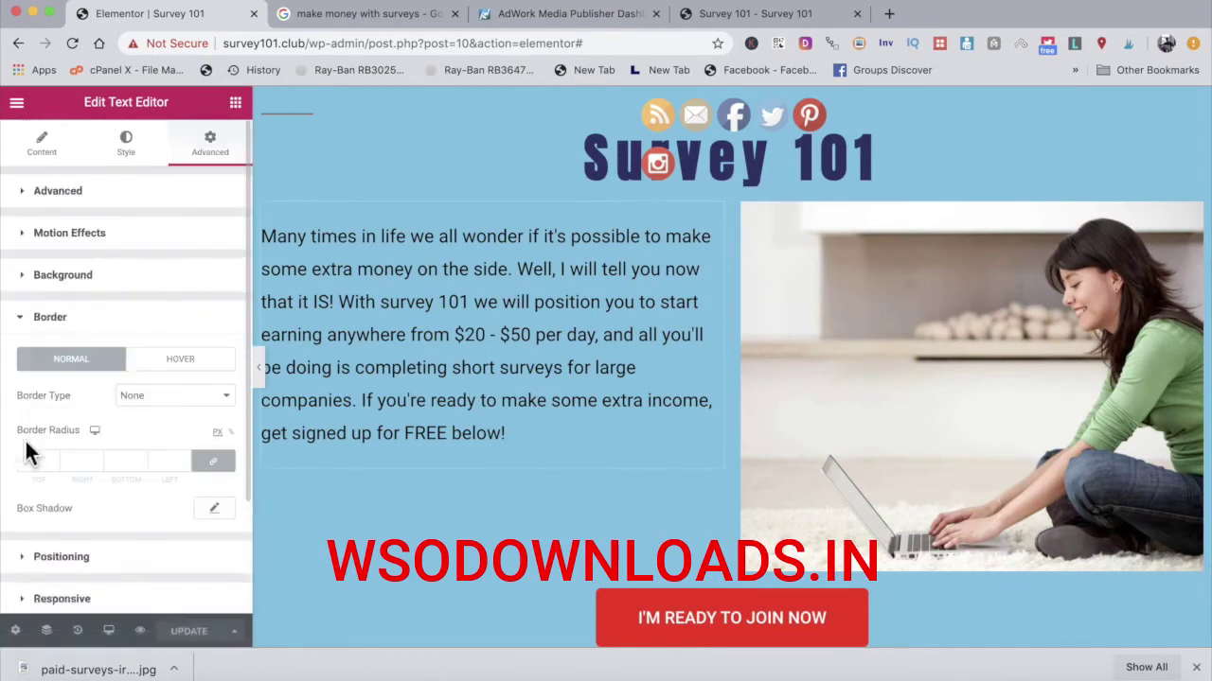
left_click(143, 400)
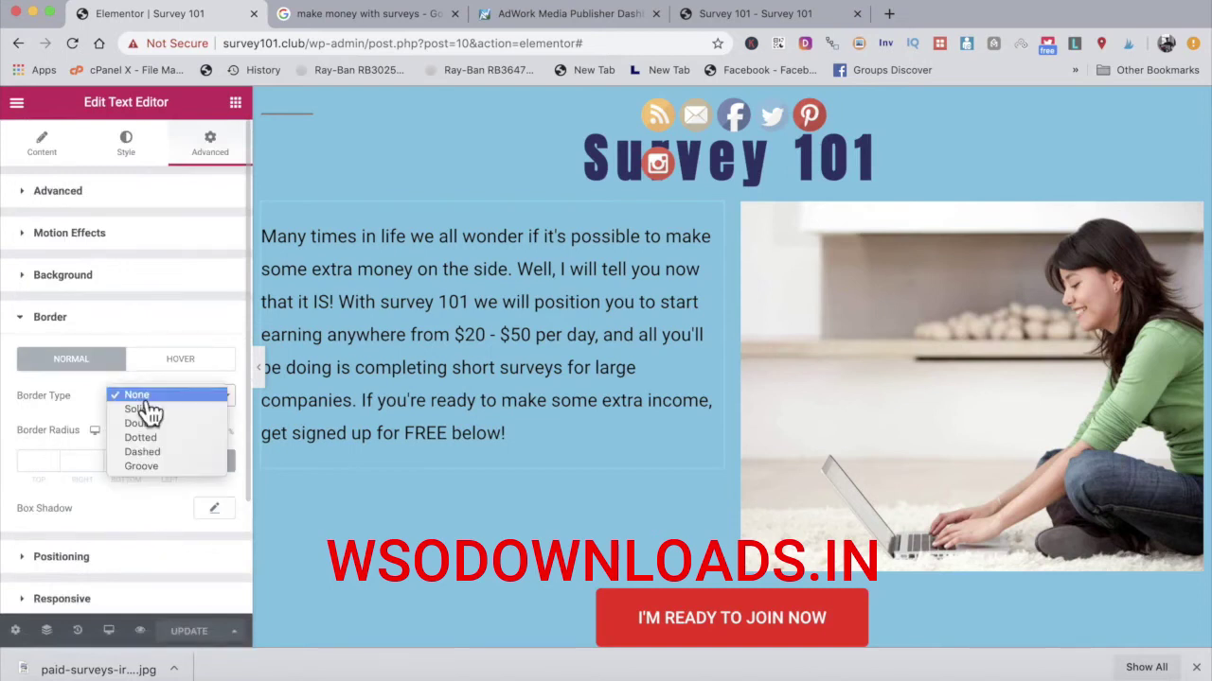
left_click(194, 456)
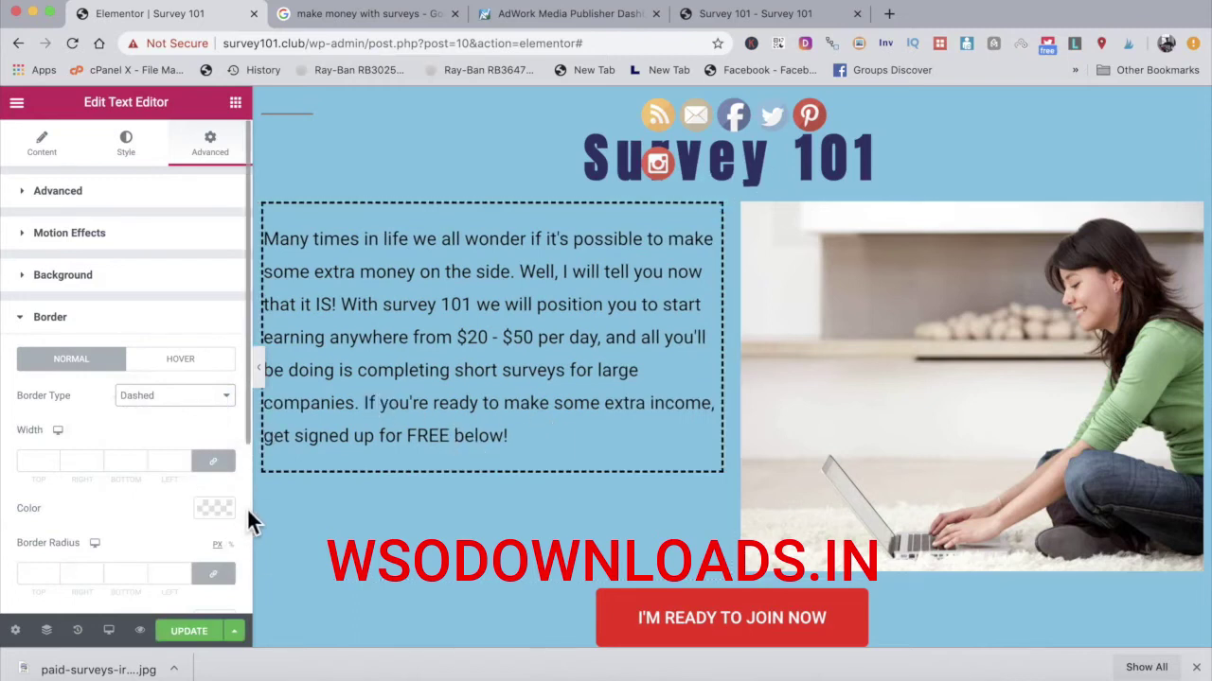
left_click(216, 511)
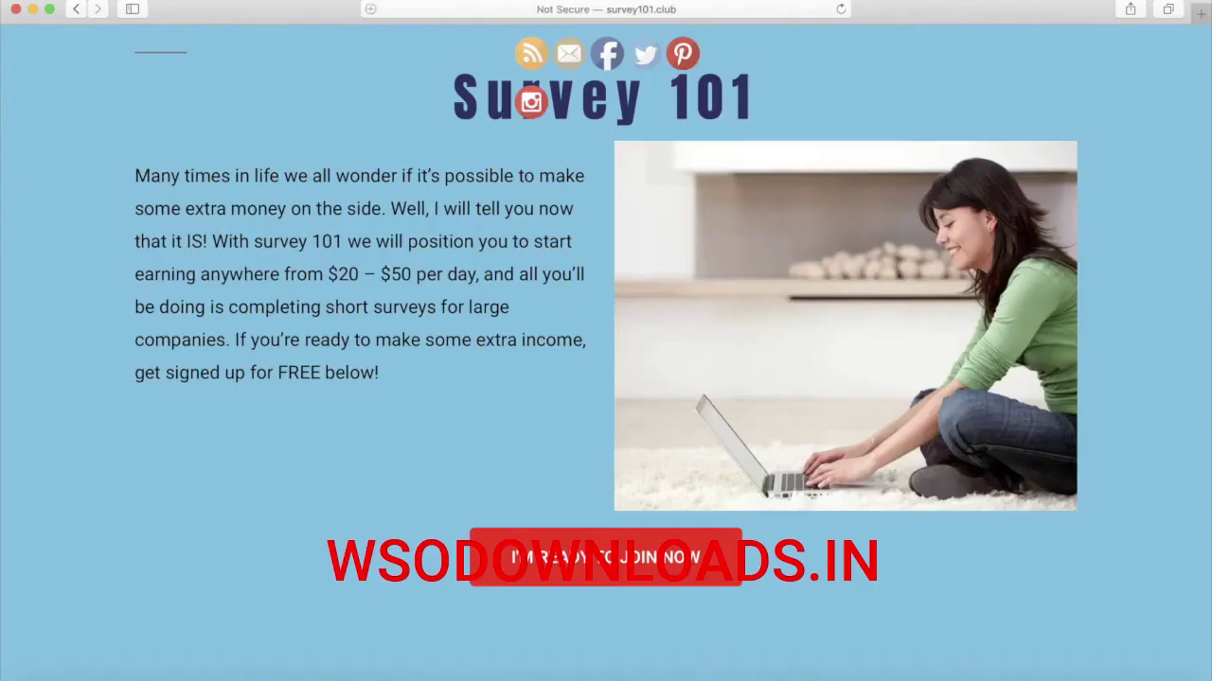
- Reload survey101.club in Safari to see the white dashed border, then close the window
left_click(498, 11)
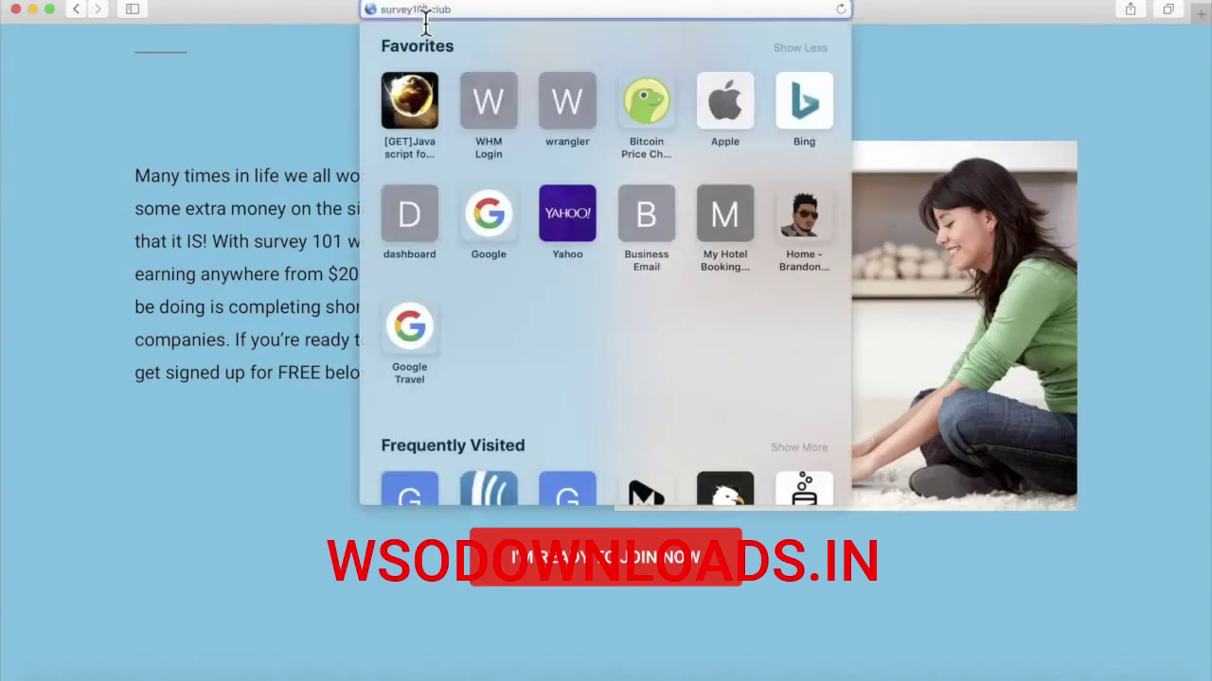
key("Return")
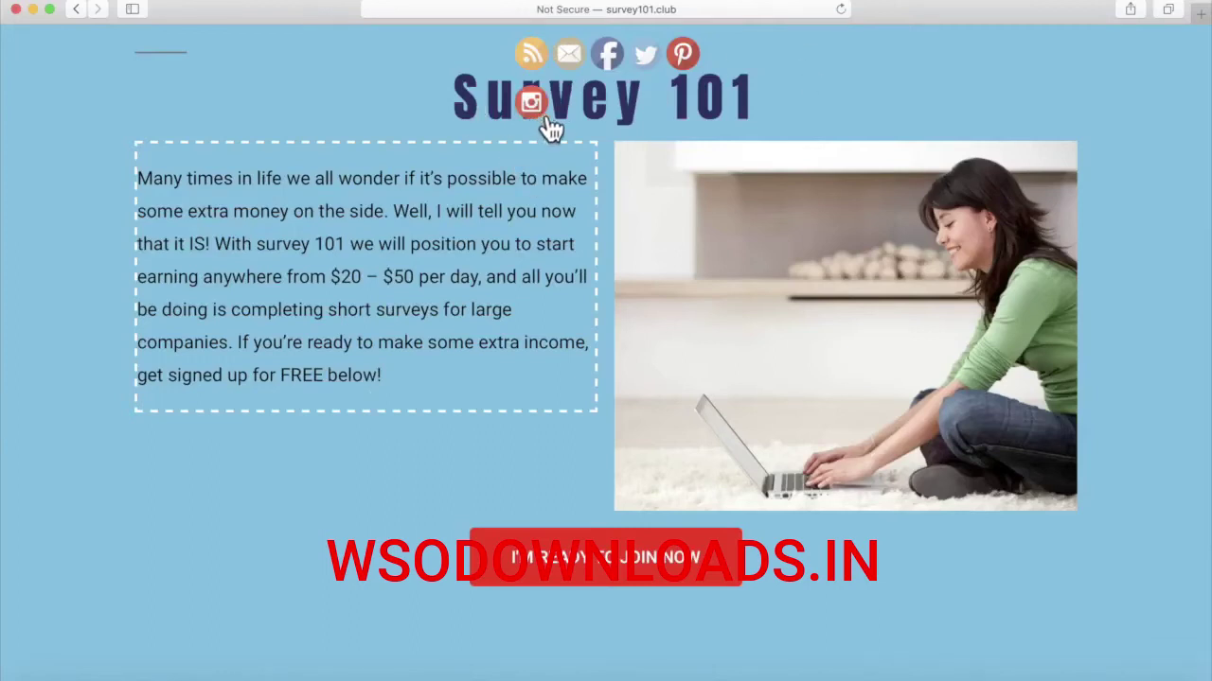
left_click(16, 10)
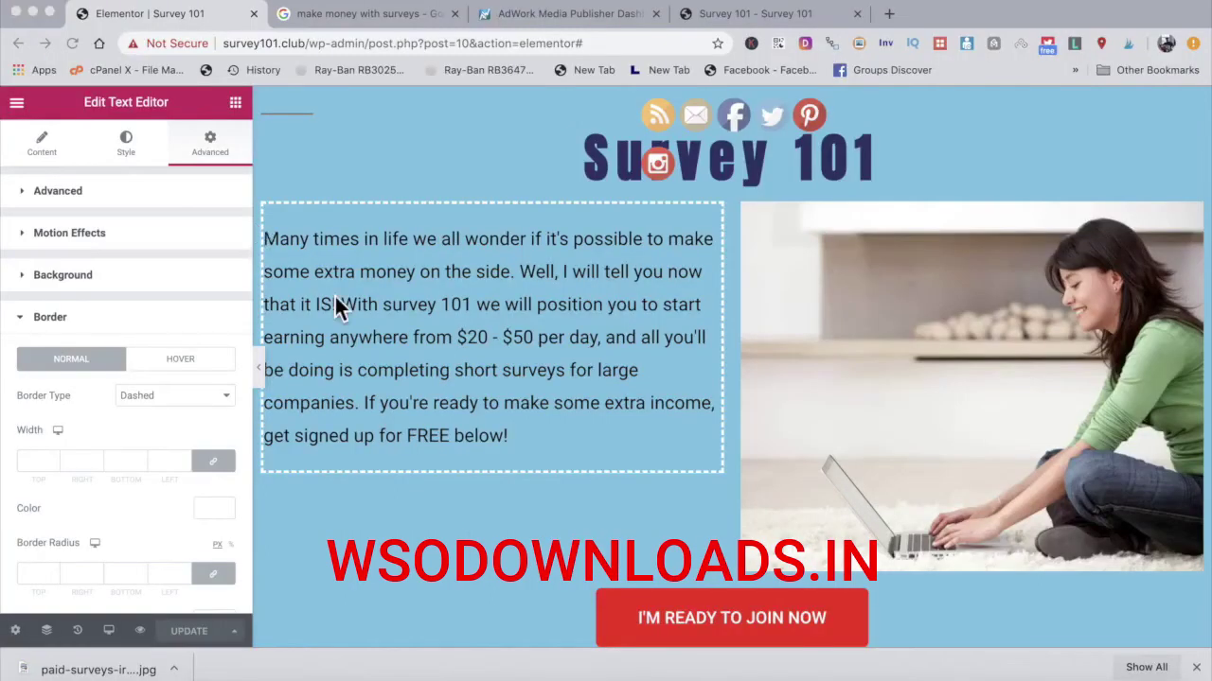
- Trim the editor path from the address and load the survey101.club home page
right_click(312, 42)
left_click(306, 45)
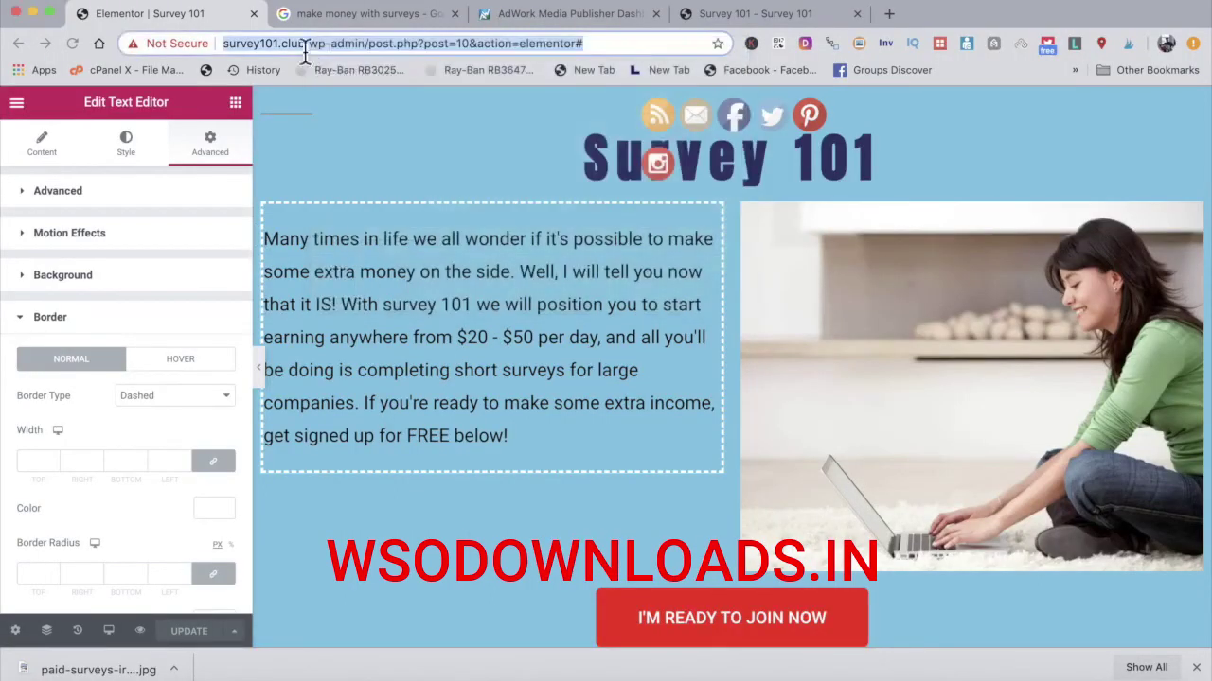
left_click(307, 47)
key("shift+End")
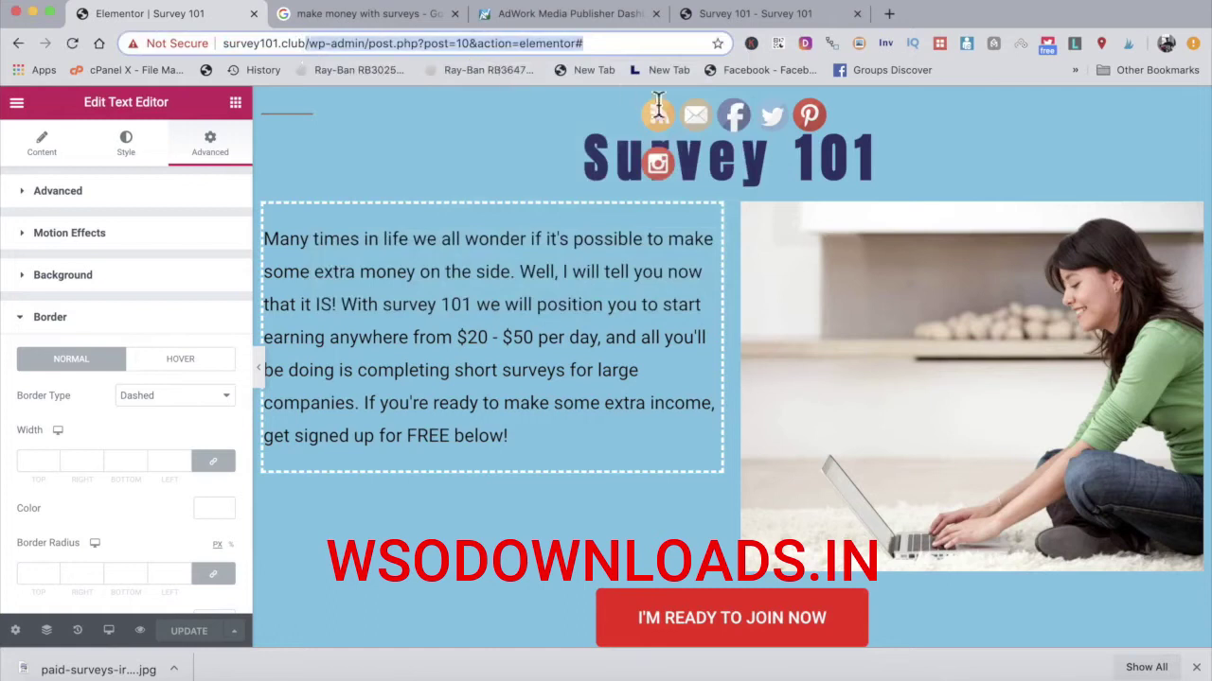
key("Delete")
key("Return")
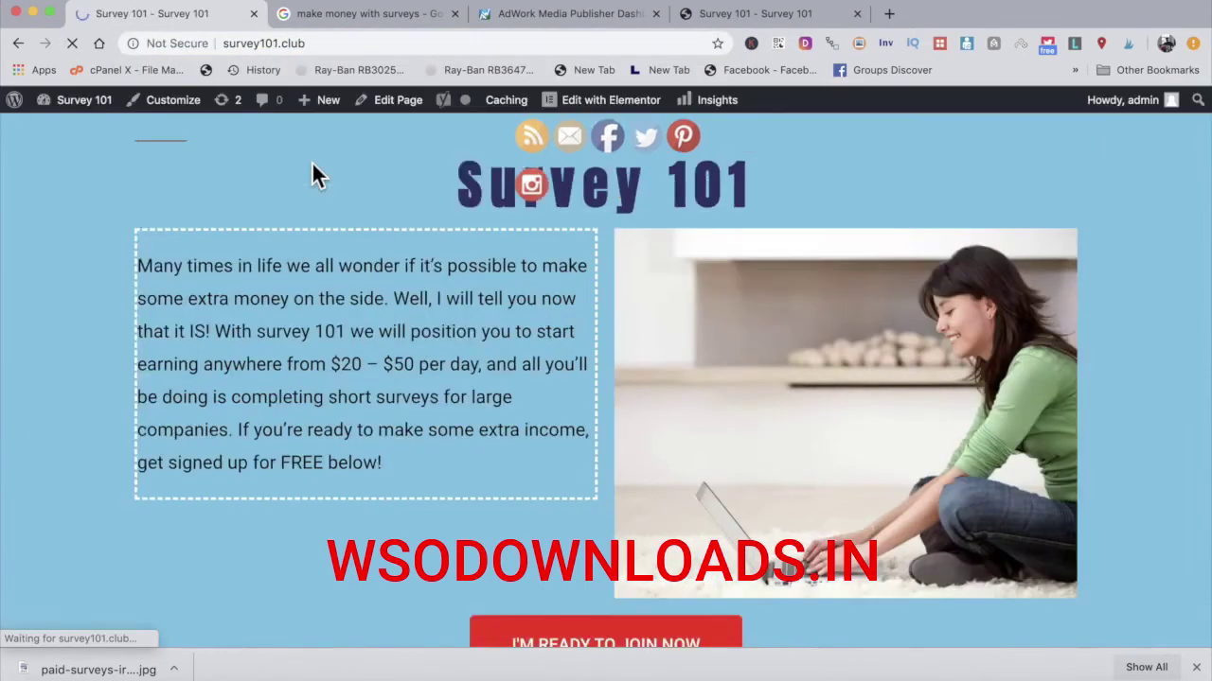
- Open Ultimate Social Media Icons settings from the Dashboard, then load survey101.club in Safari
mouse_move(82, 102)
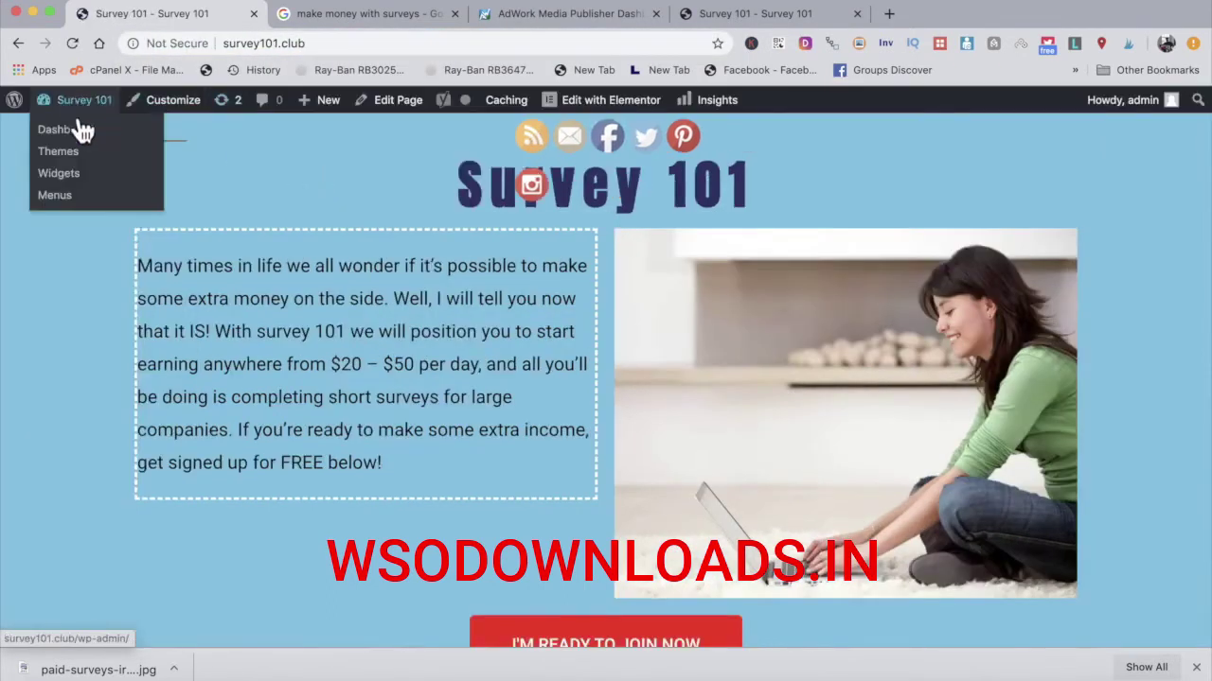
left_click(82, 134)
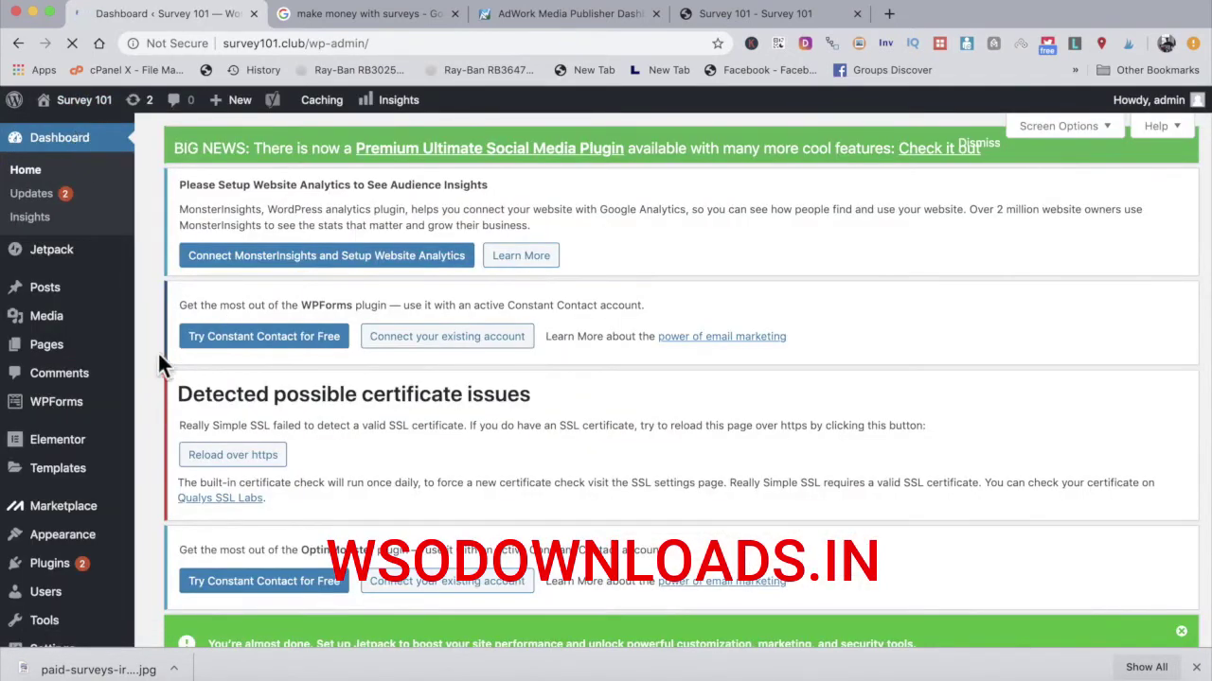
scroll(157, 351, "down", 4)
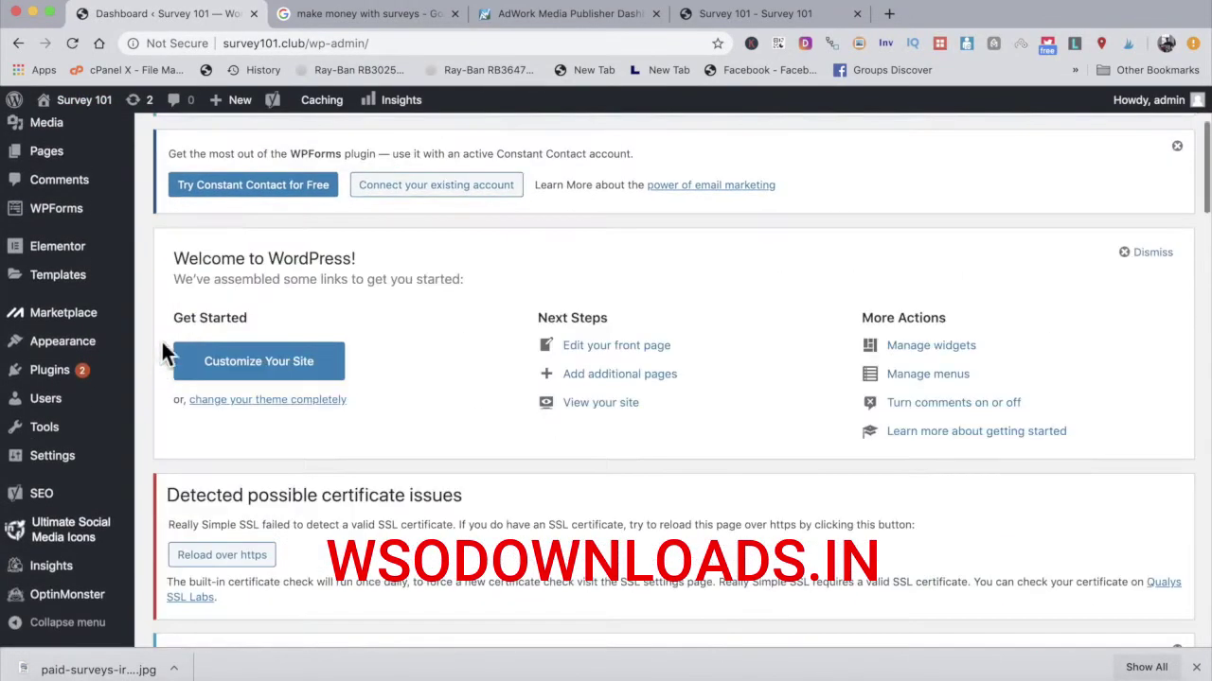
left_click(102, 552)
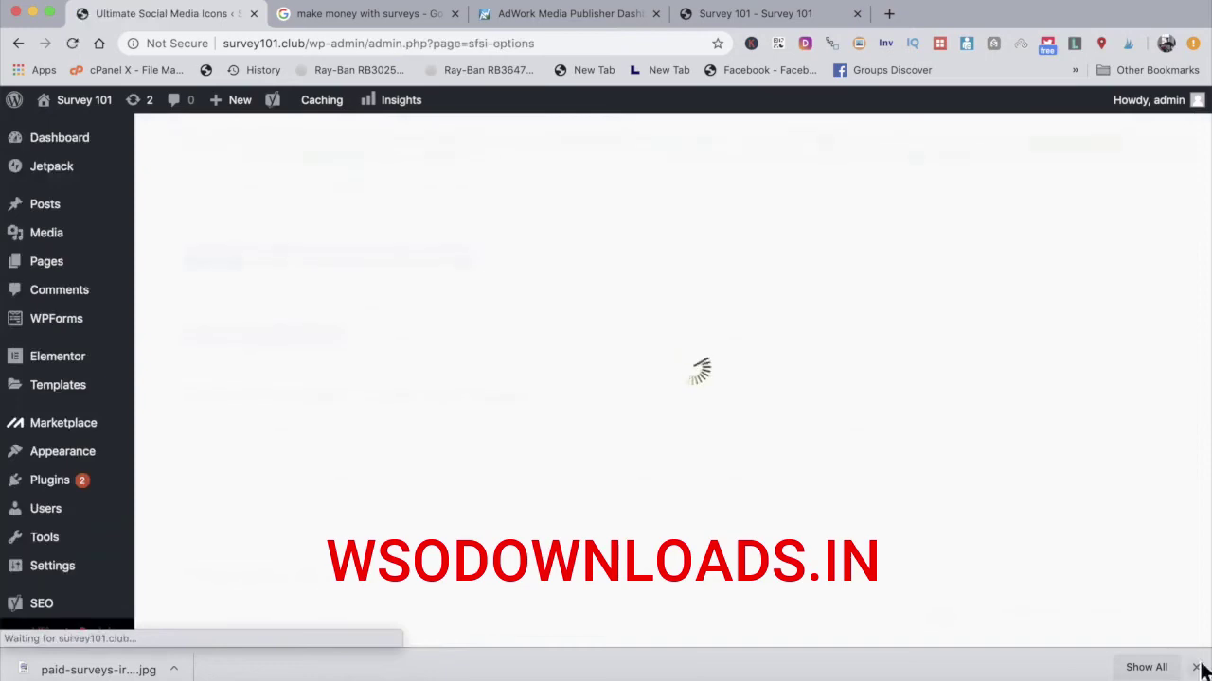
scroll(722, 500, "down", 10)
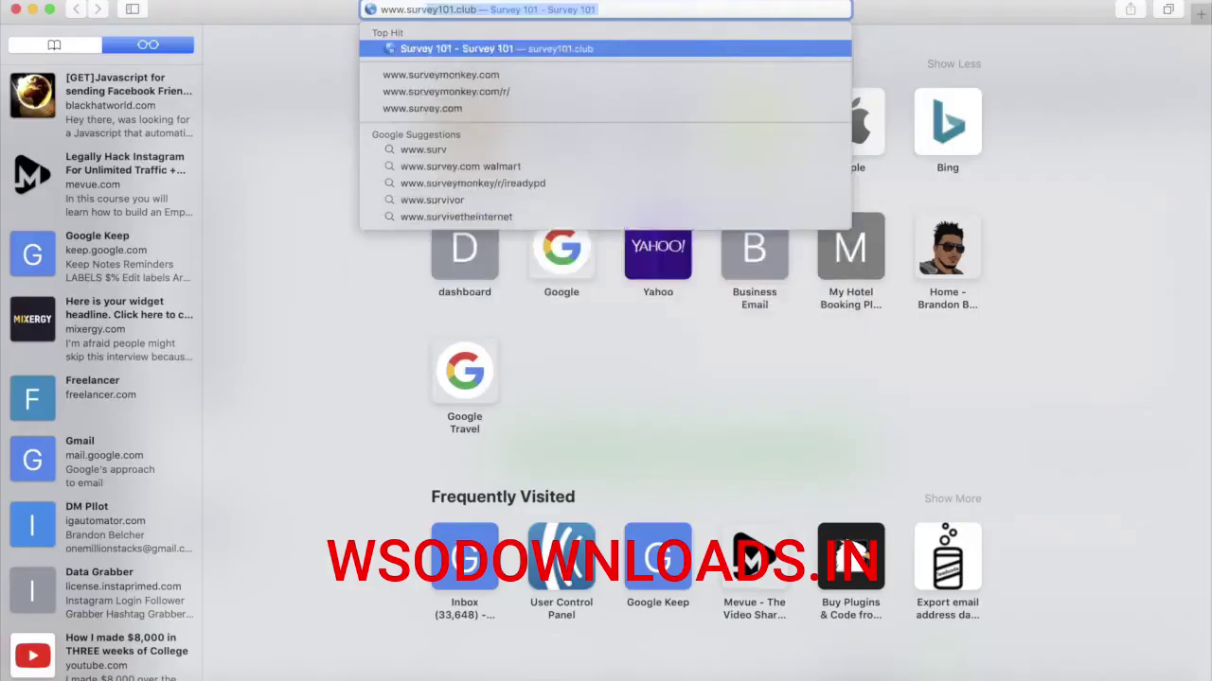
key("Return")
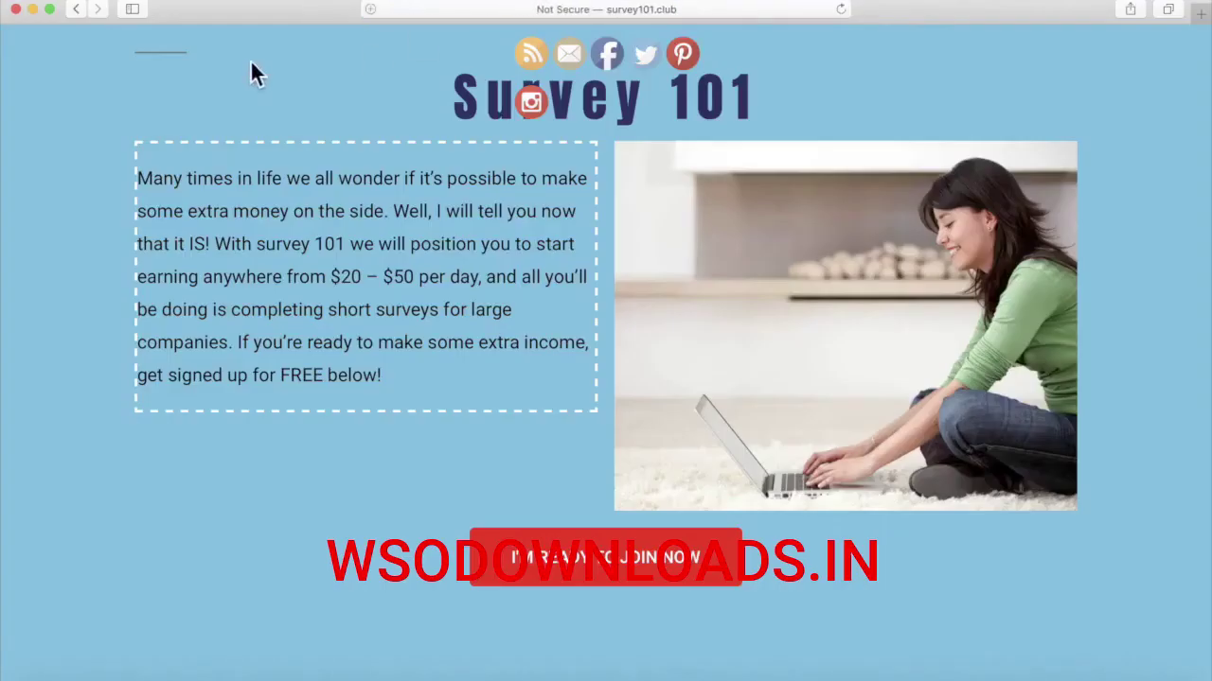
left_click(446, 11)
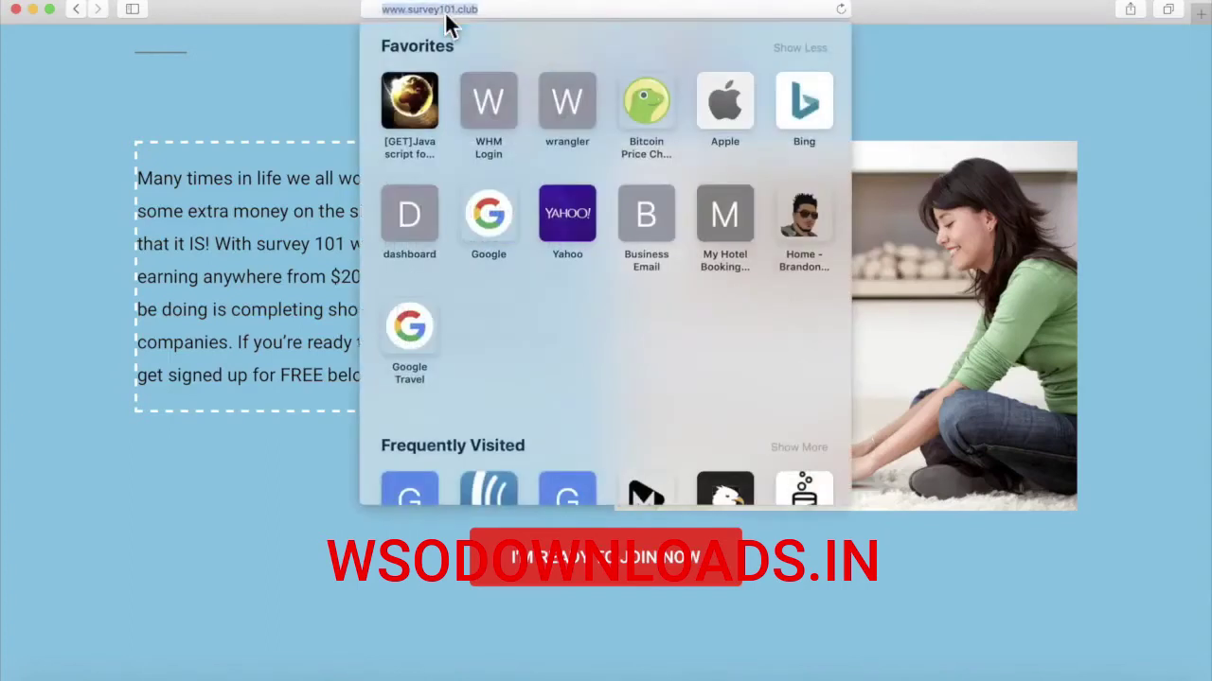
left_click(381, 10)
type("http")
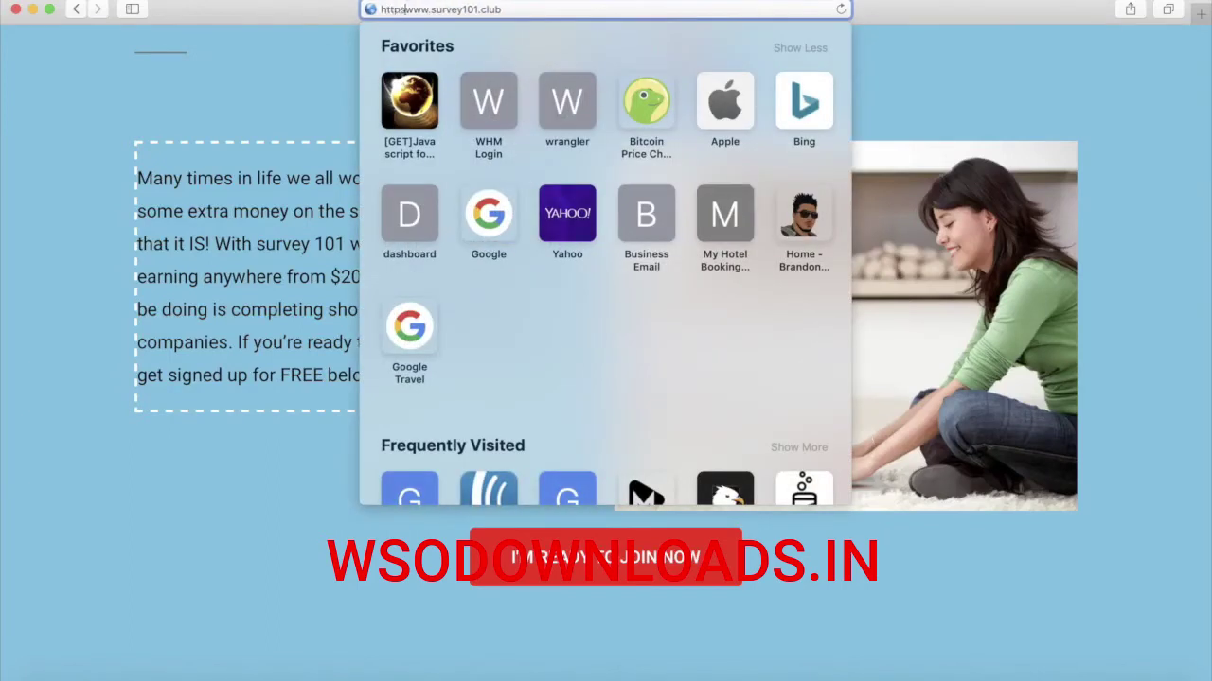
type("://")
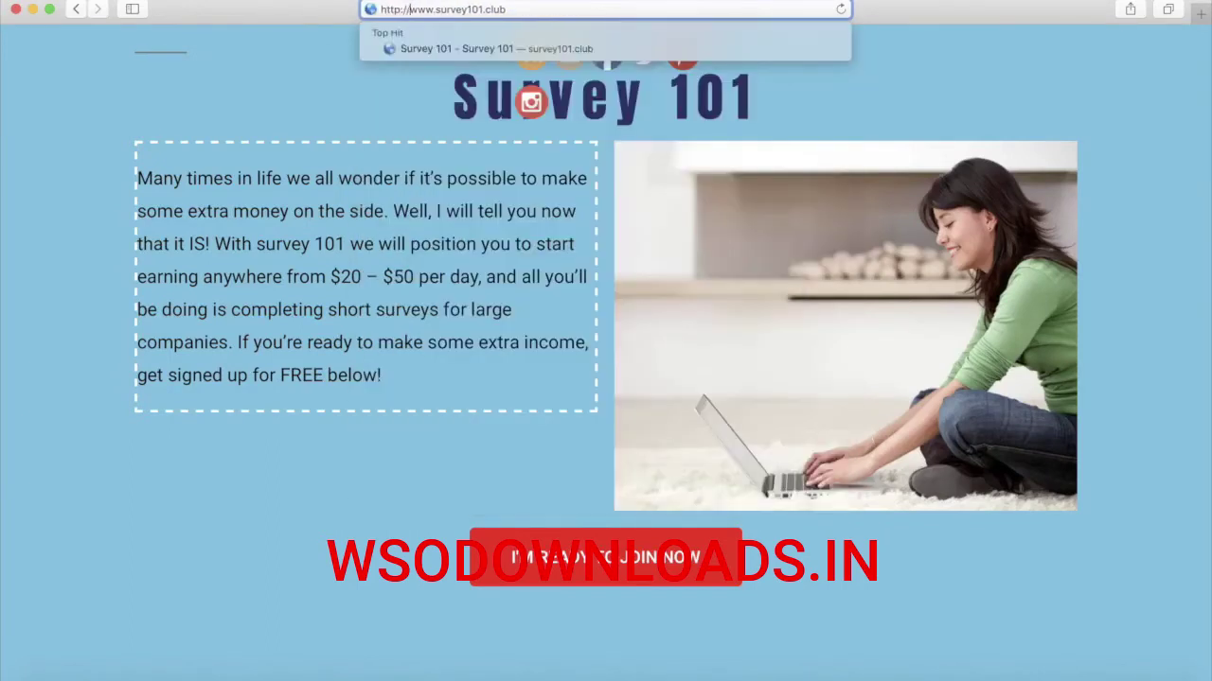
key("Return")
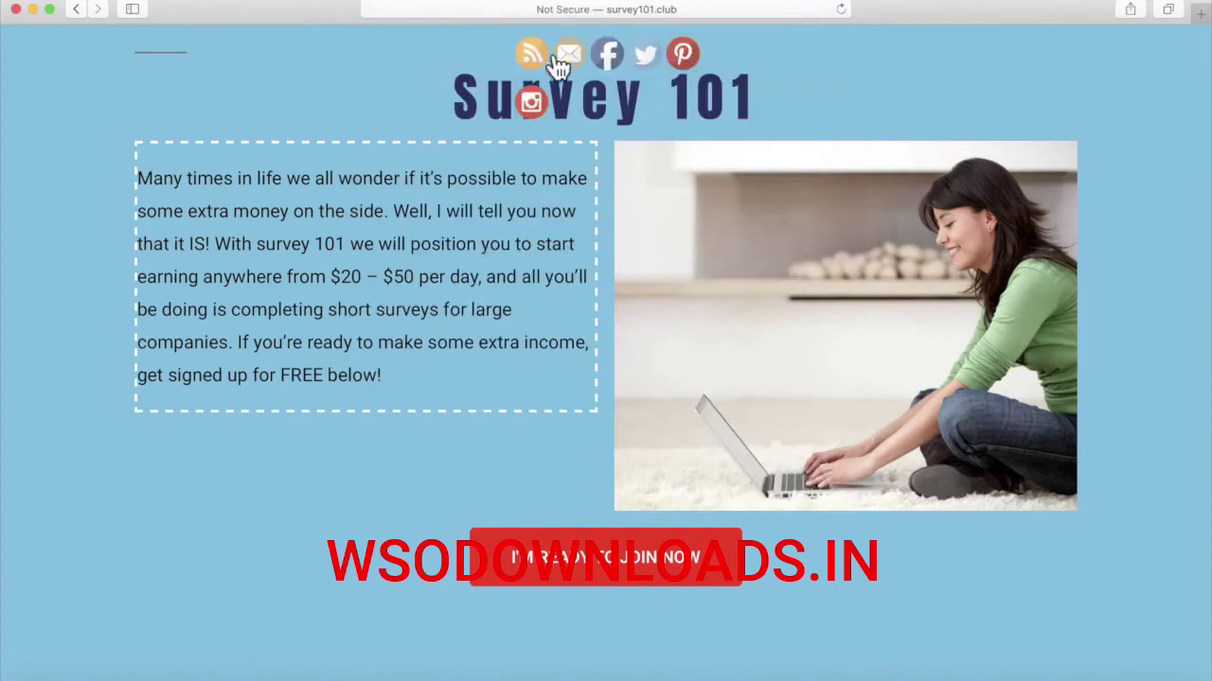
- Clear Safari's browsing history for today only
left_click(229, 2)
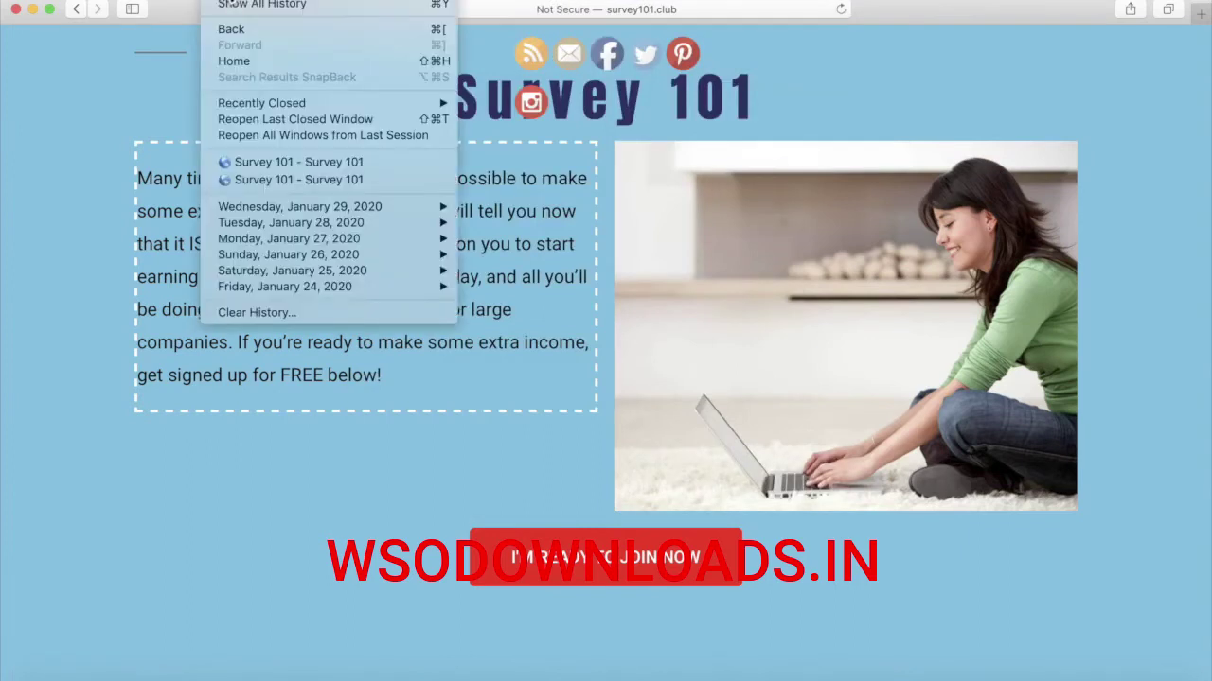
left_click(284, 314)
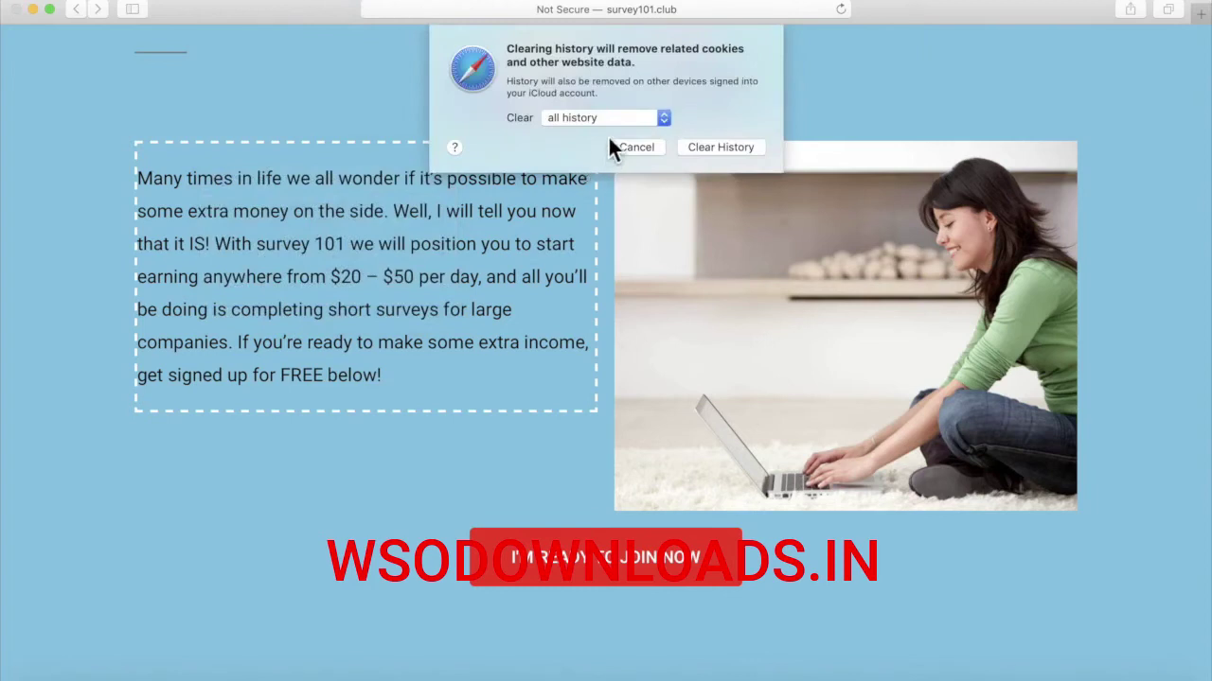
left_click(605, 121)
left_click(584, 93)
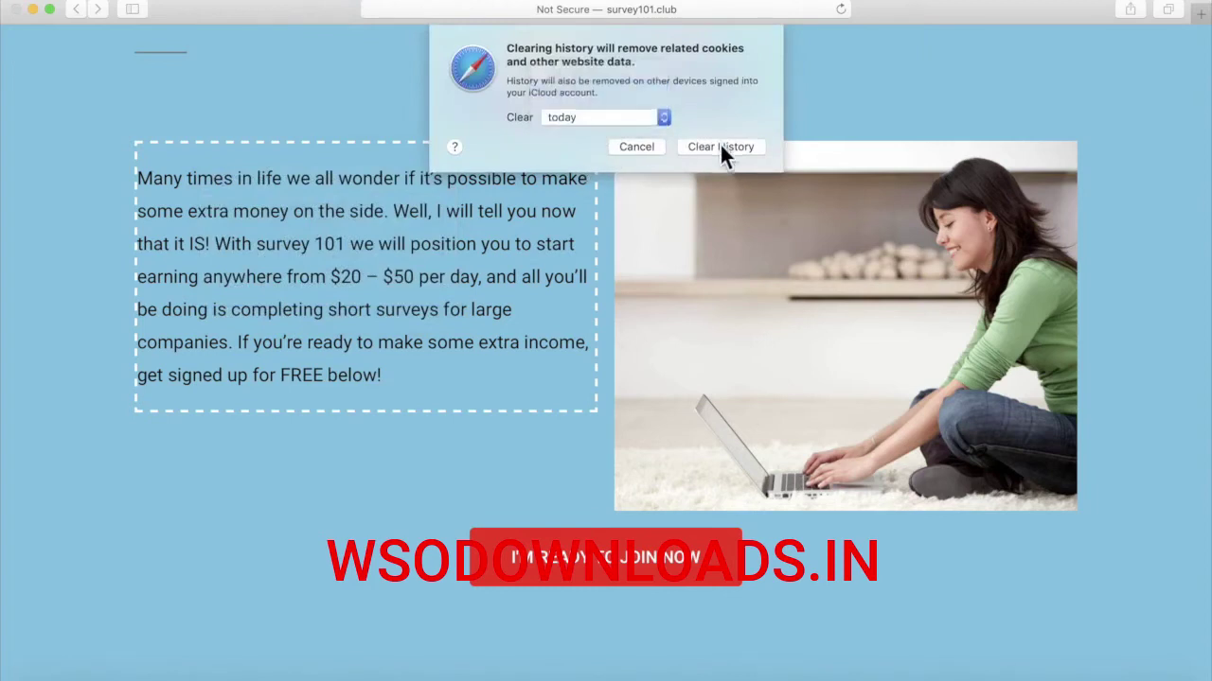
left_click(720, 145)
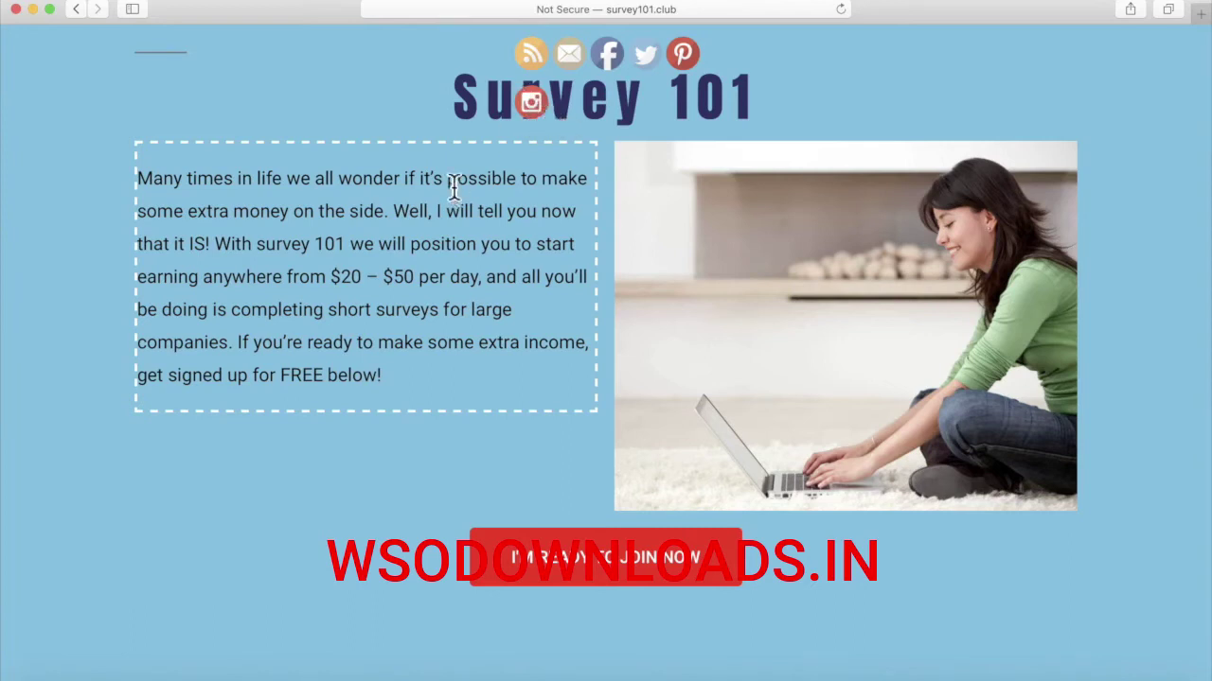
- Scroll the live survey101.club page, then select its address in Safari's address bar
scroll(454, 186, "down", 1)
scroll(454, 187, "up", 1)
left_click(613, 12)
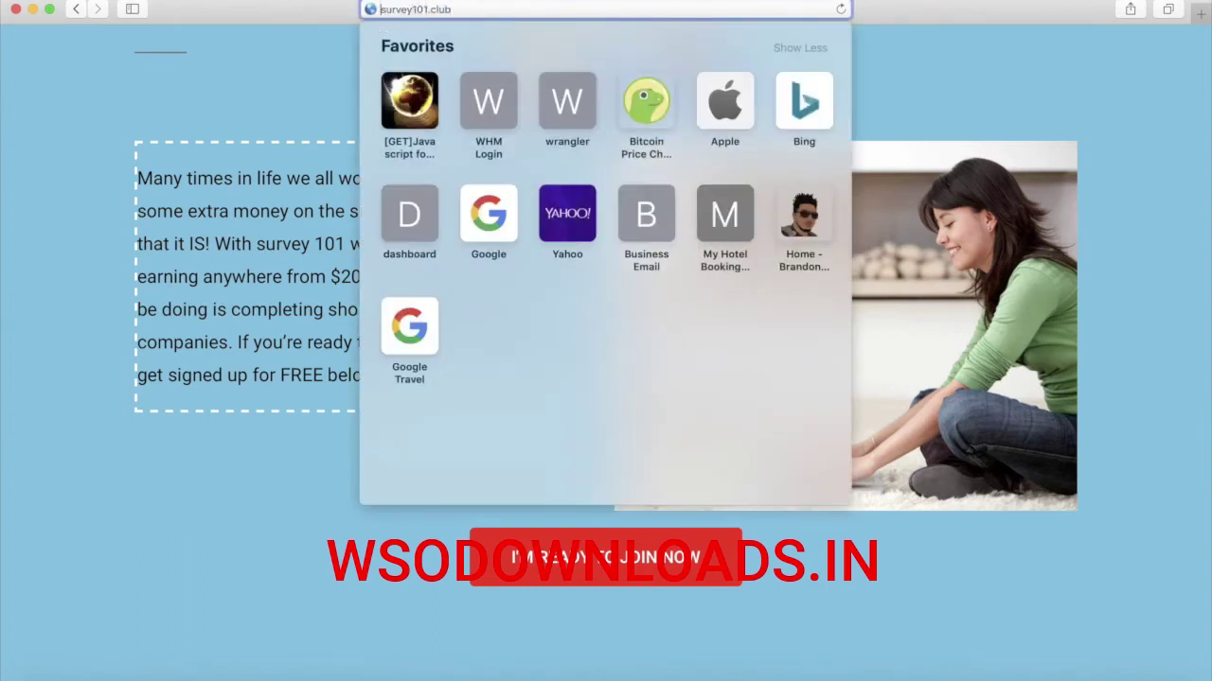
- Reload survey101.club to confirm only Twitter and Pinterest icons show above the title
key("Return")
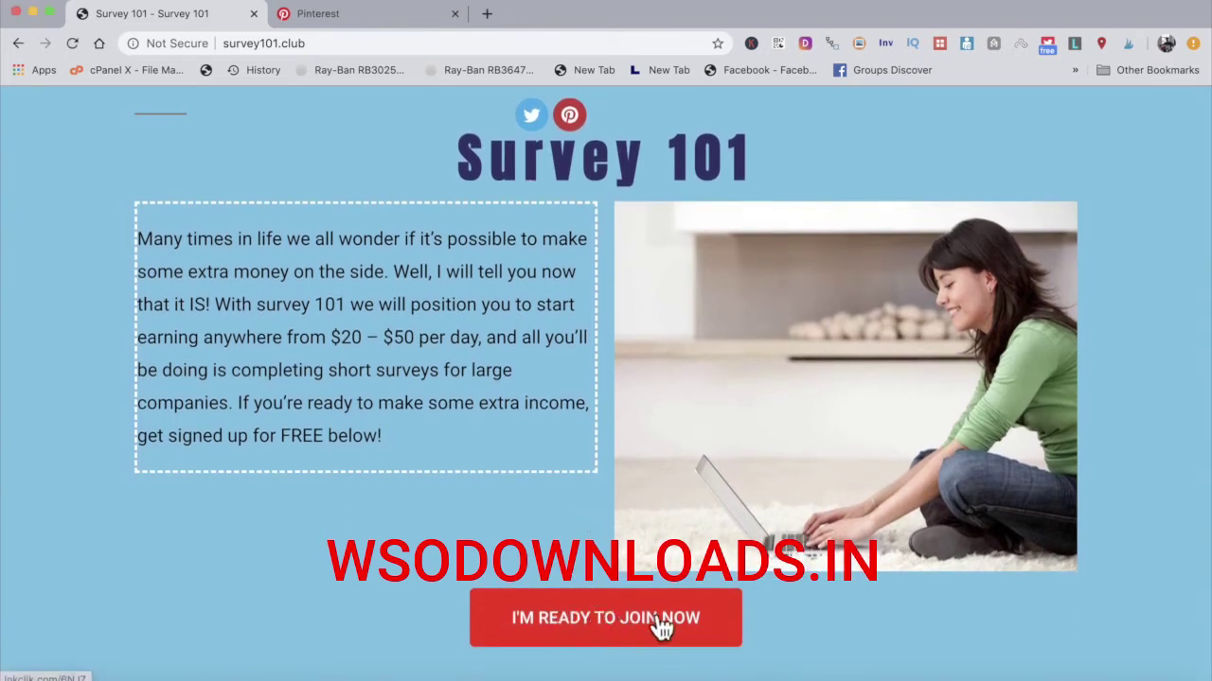
- Go to your Pinterest profile from the account menu and scroll through its Latest pins
left_click(386, 29)
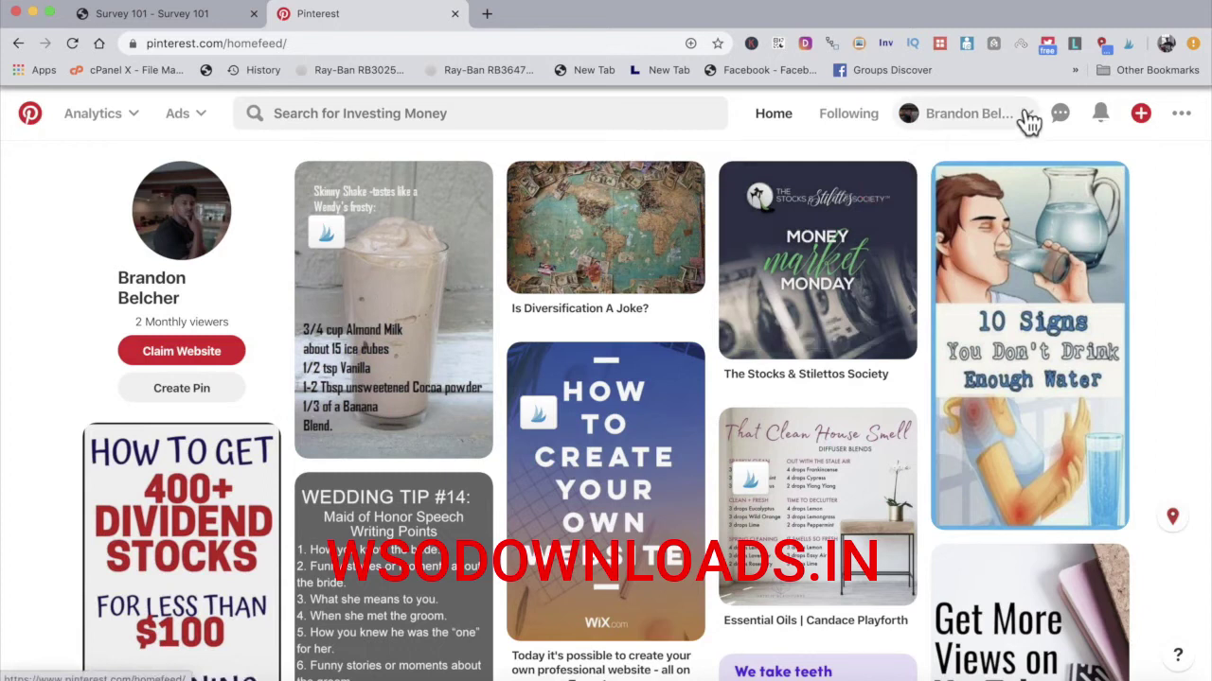
left_click(962, 124)
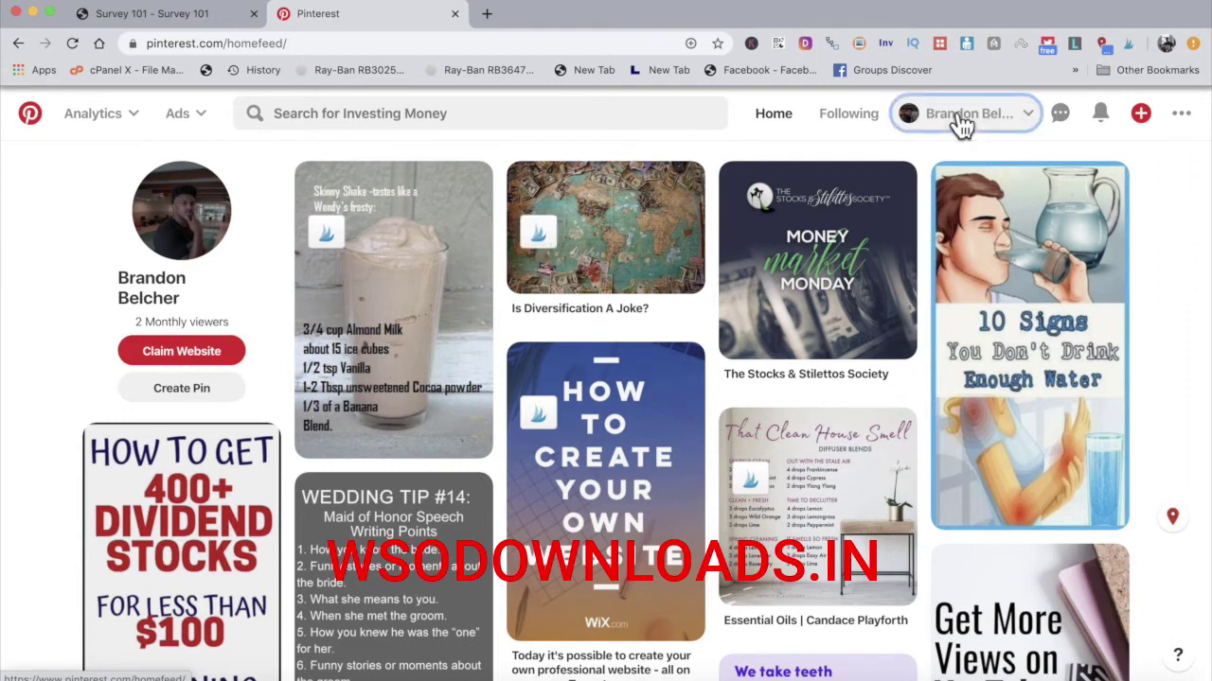
left_click(962, 124)
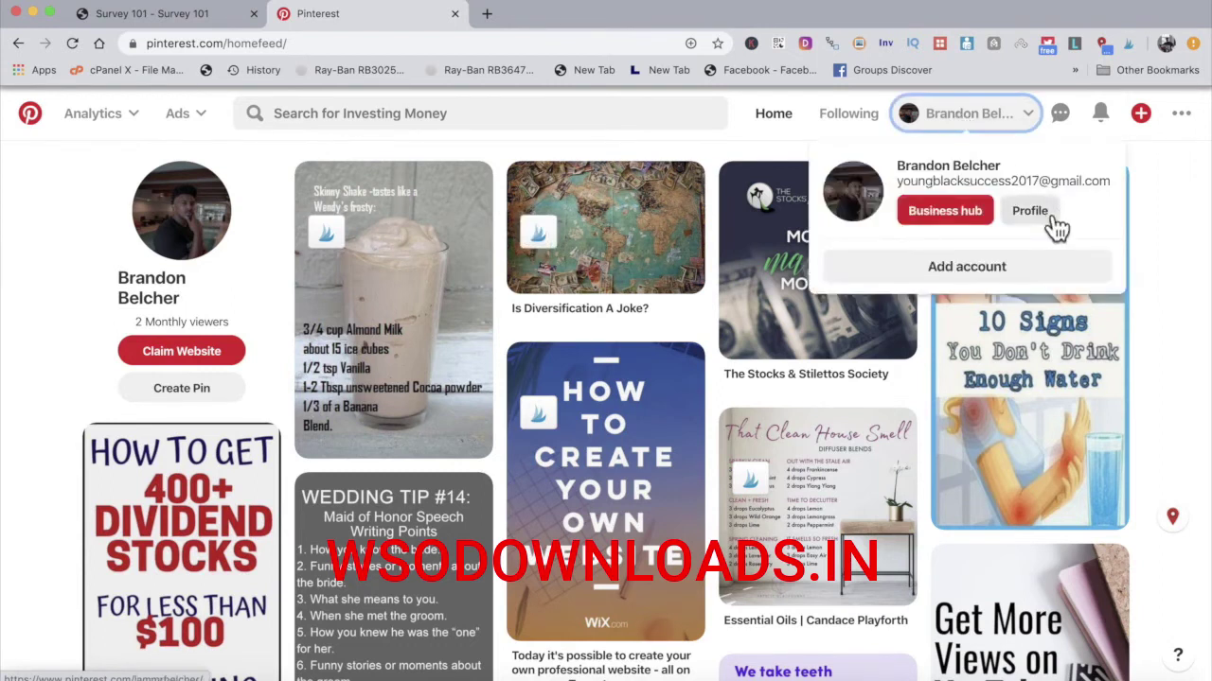
left_click(1044, 209)
scroll(1030, 445, "down", 10)
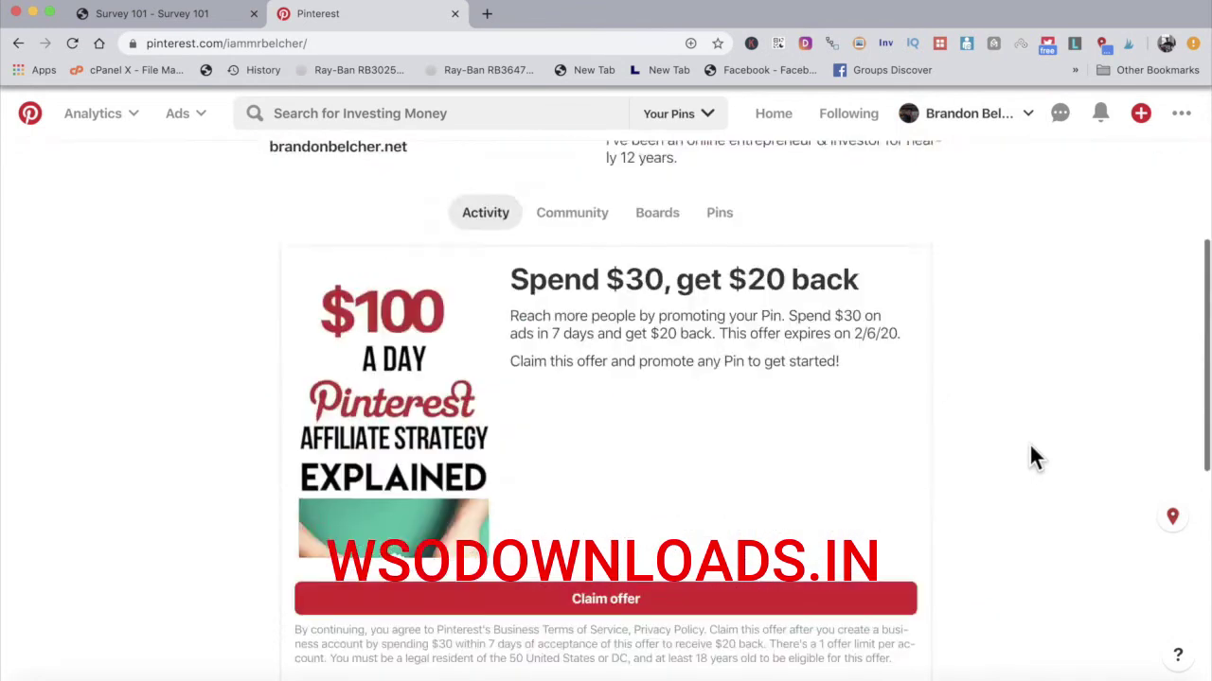
scroll(1029, 442, "down", 1)
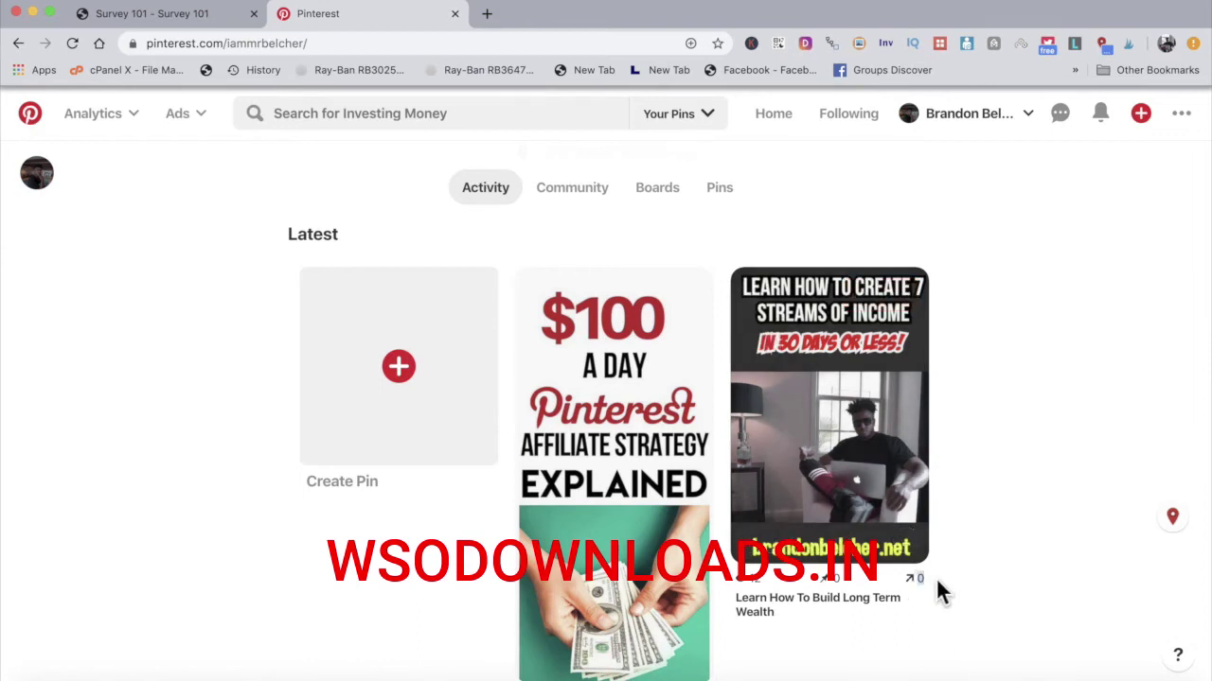
scroll(861, 340, "up", 8)
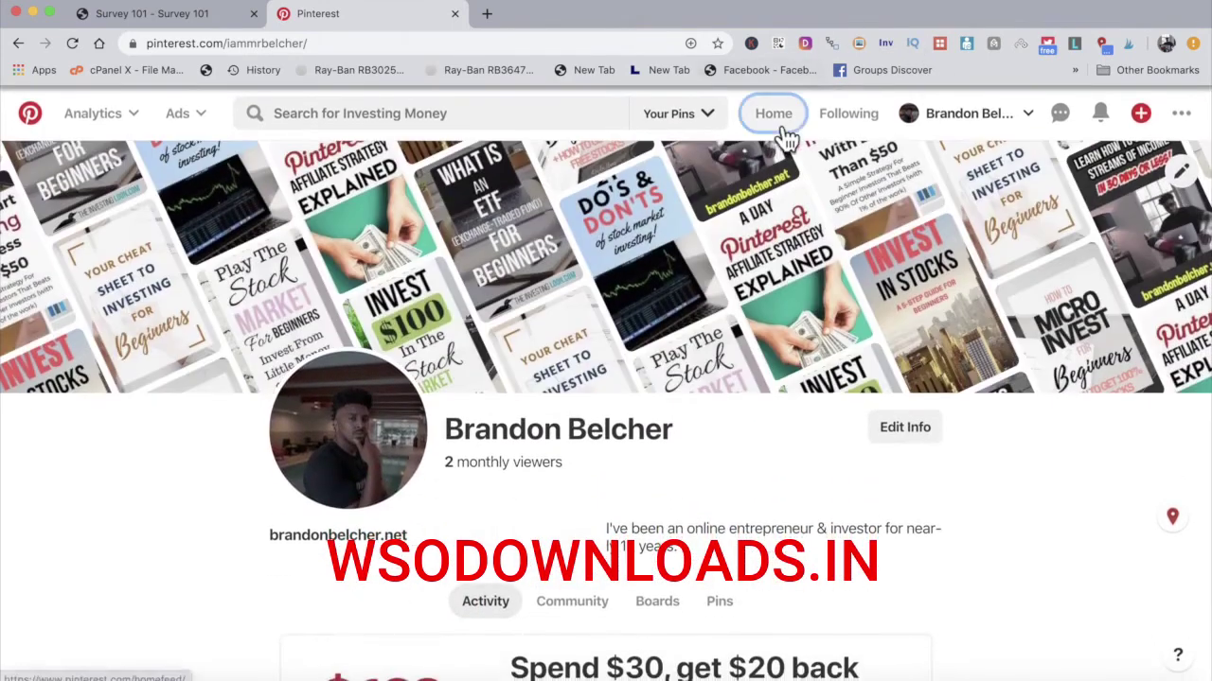
- Return to the Pinterest home feed and search for 'fashion'
left_click(782, 129)
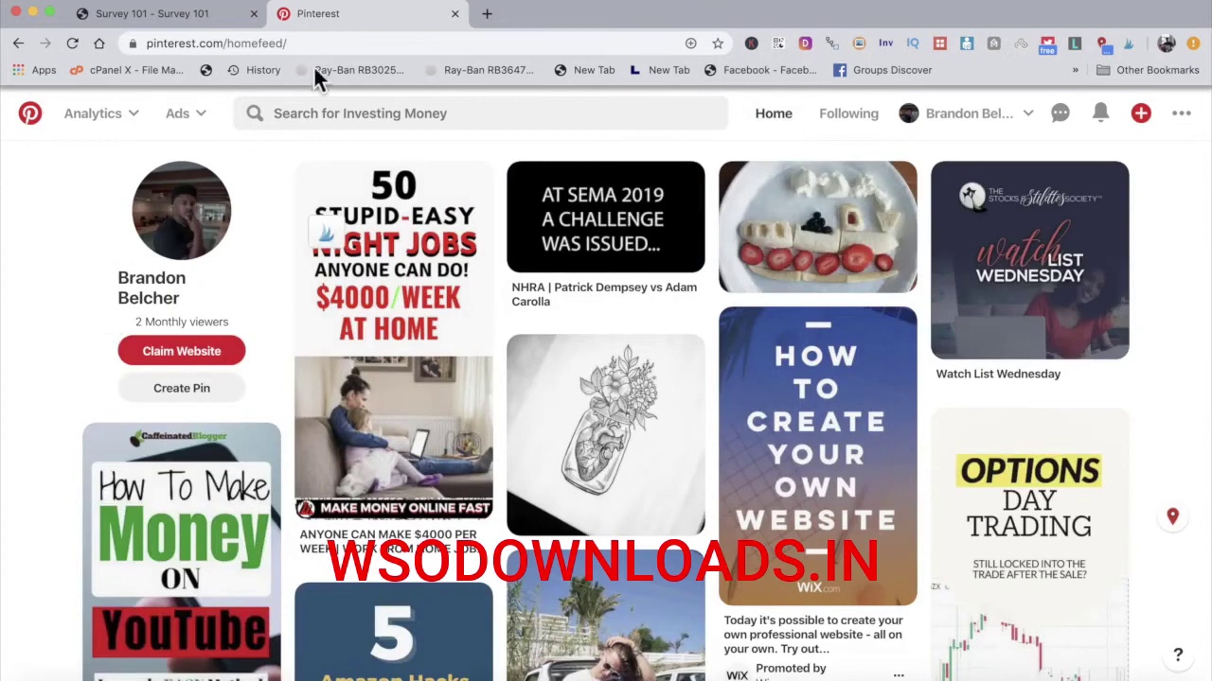
left_click(342, 115)
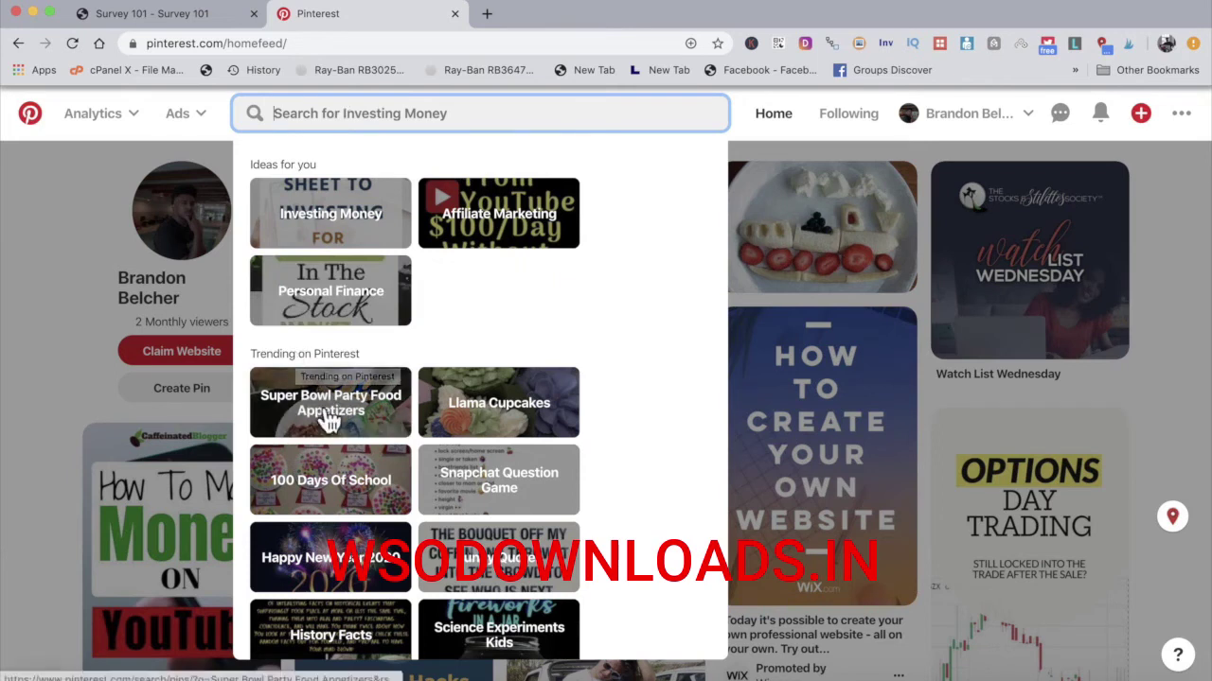
scroll(328, 421, "down", 1)
scroll(328, 421, "down", 2)
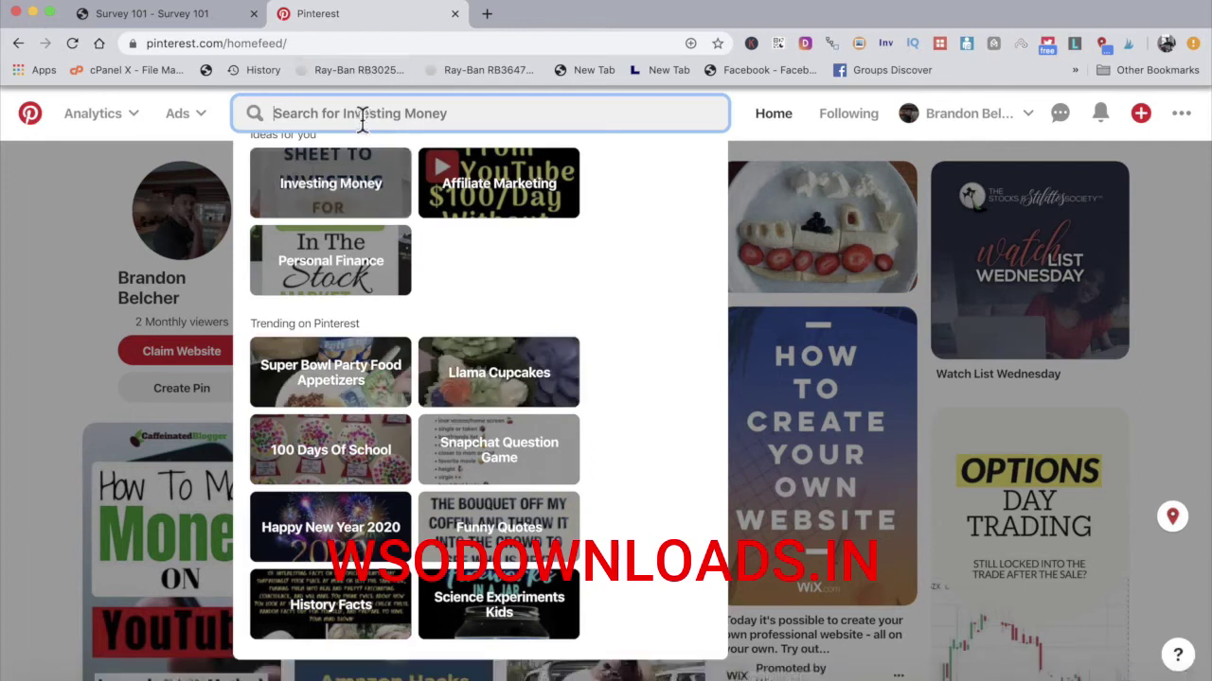
type("fashion")
key("Return")
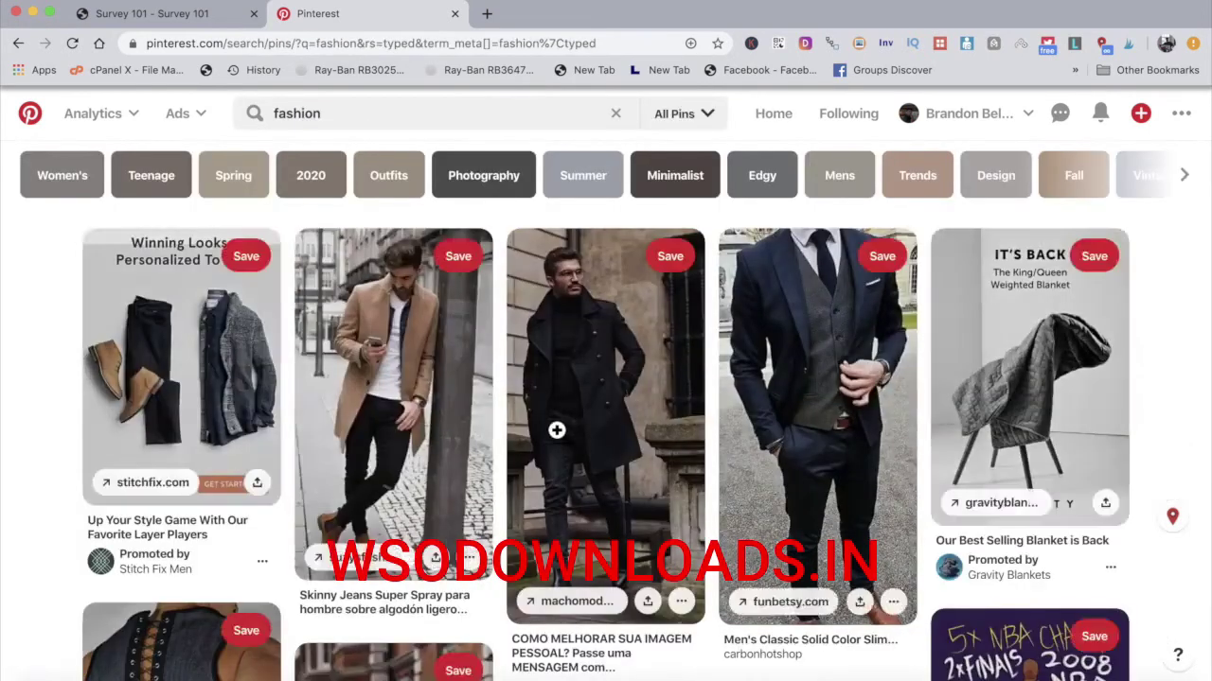
- Scroll further down through the fashion search results
scroll(557, 430, "down", 3)
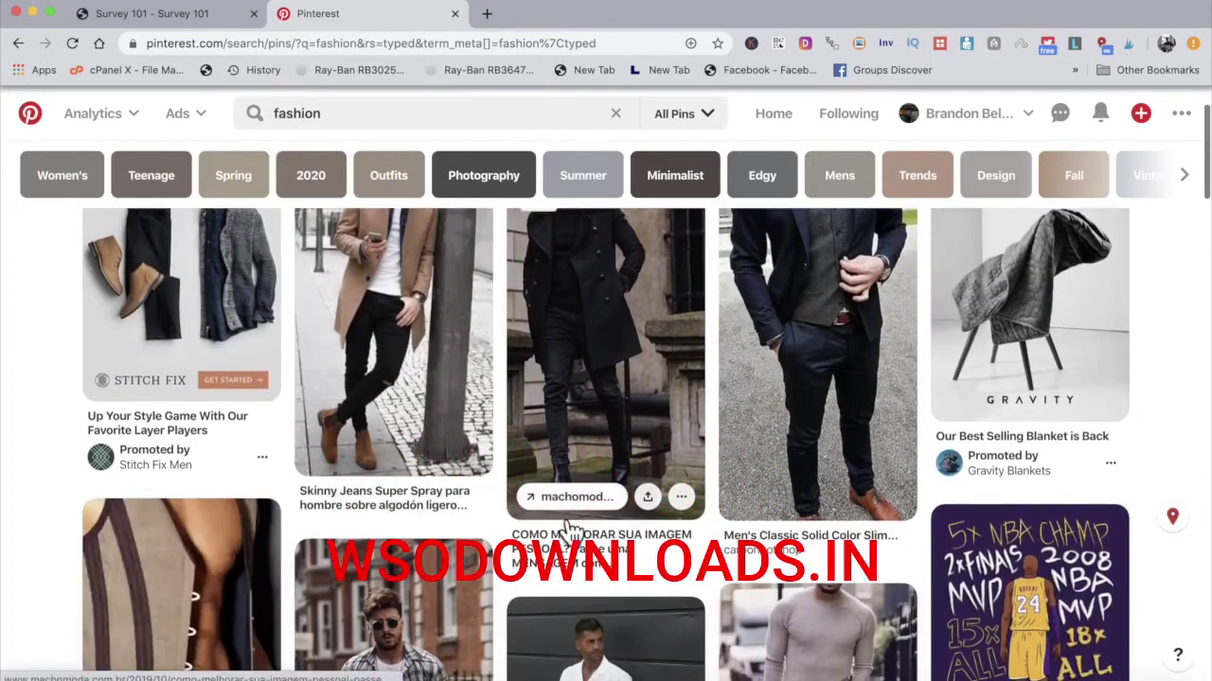
scroll(566, 522, "down", 4)
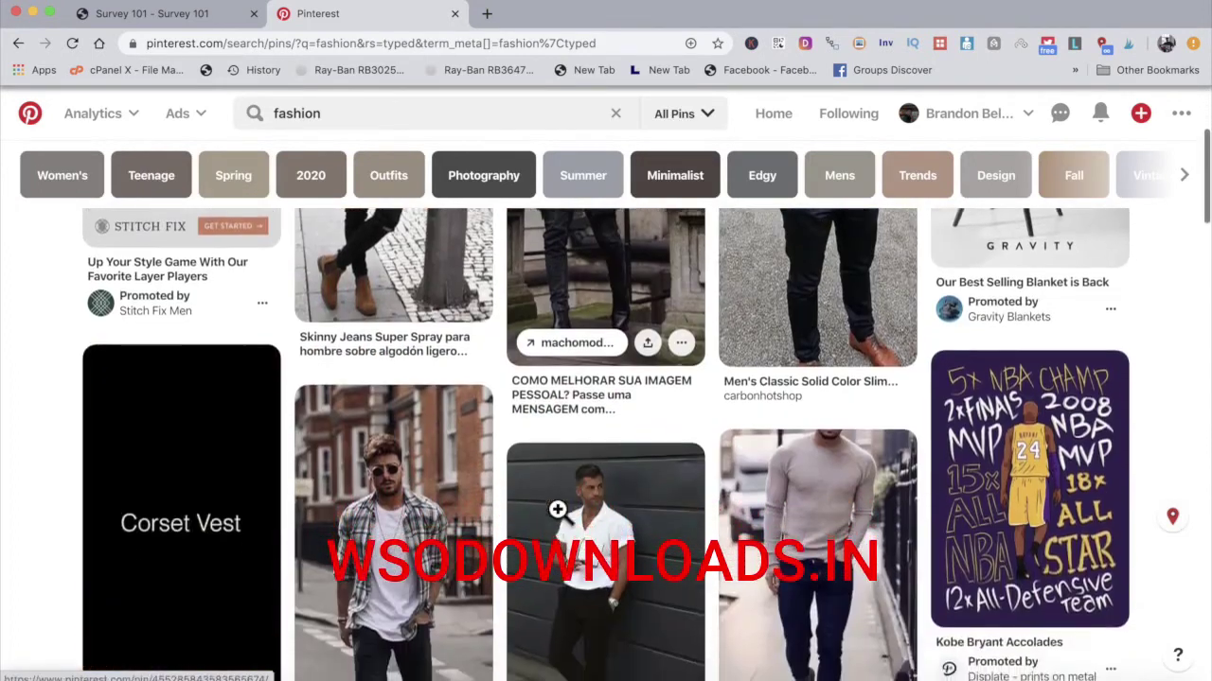
scroll(556, 511, "down", 15)
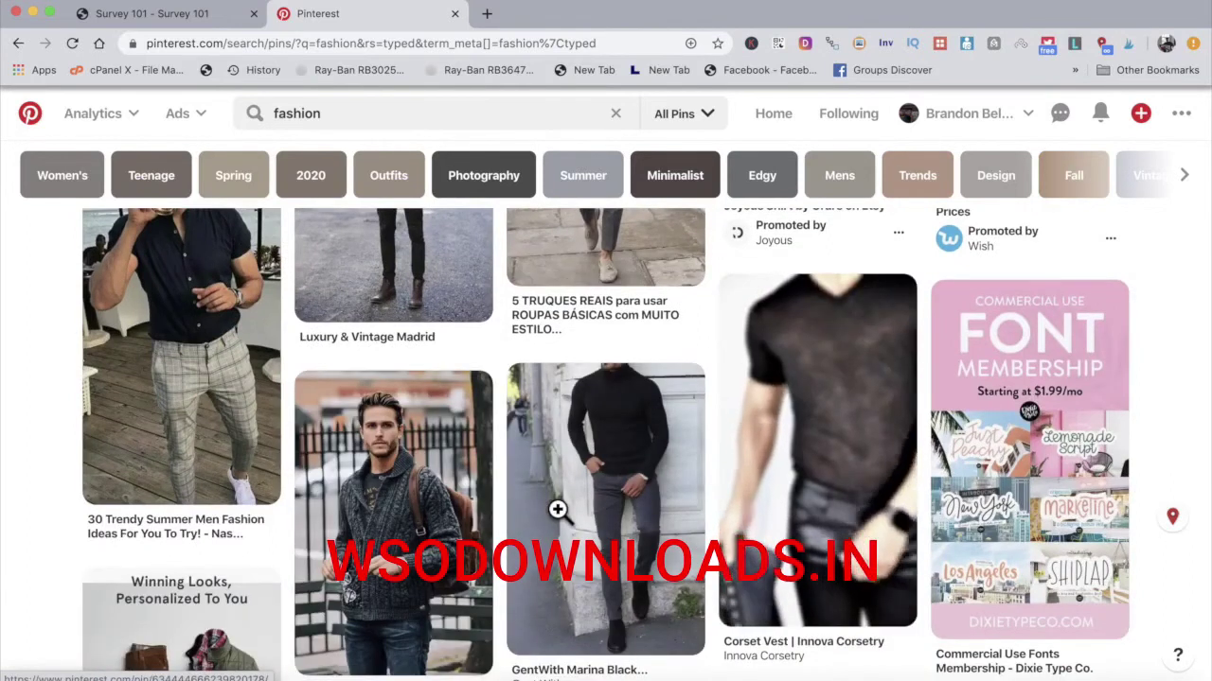
scroll(557, 511, "down", 10)
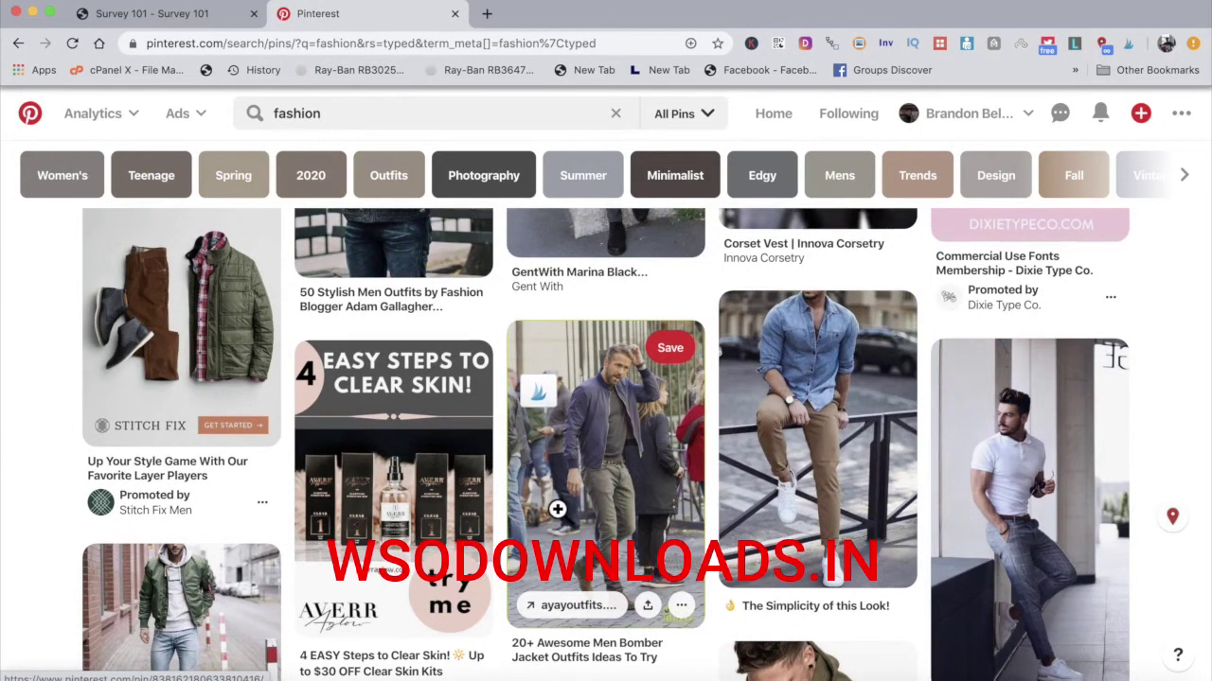
scroll(557, 510, "down", 5)
- Replace the fashion search with a search for 'coffee'
left_click(339, 123)
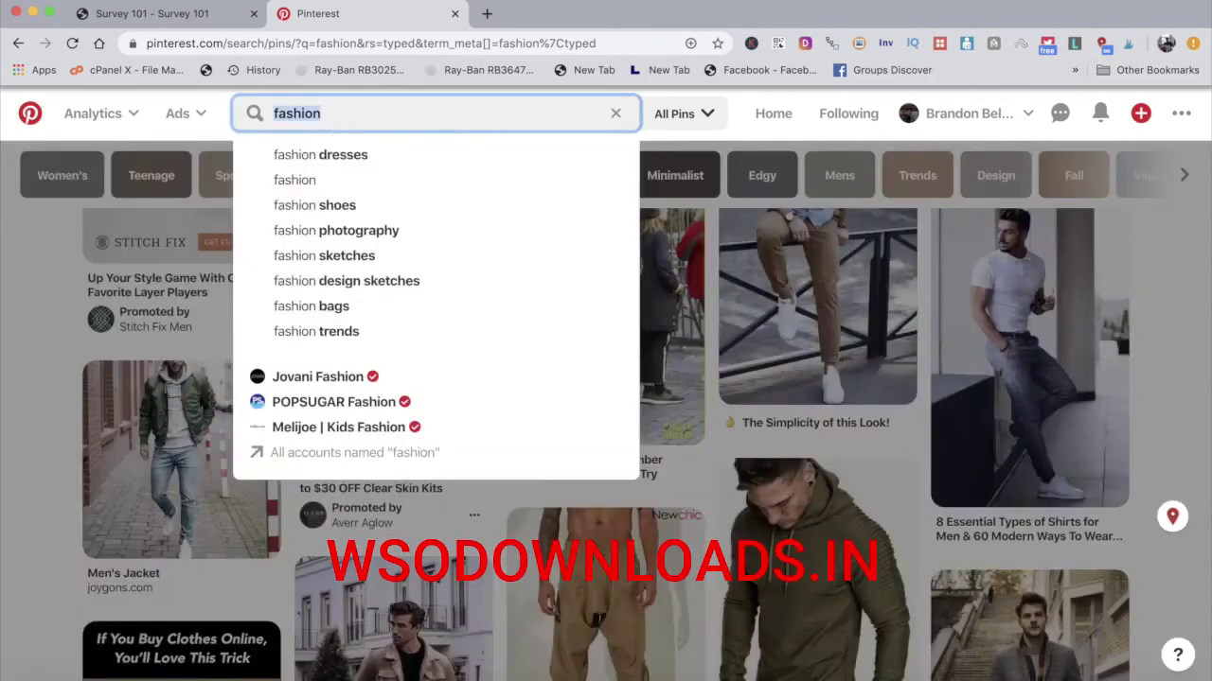
type("coffee")
key("Return")
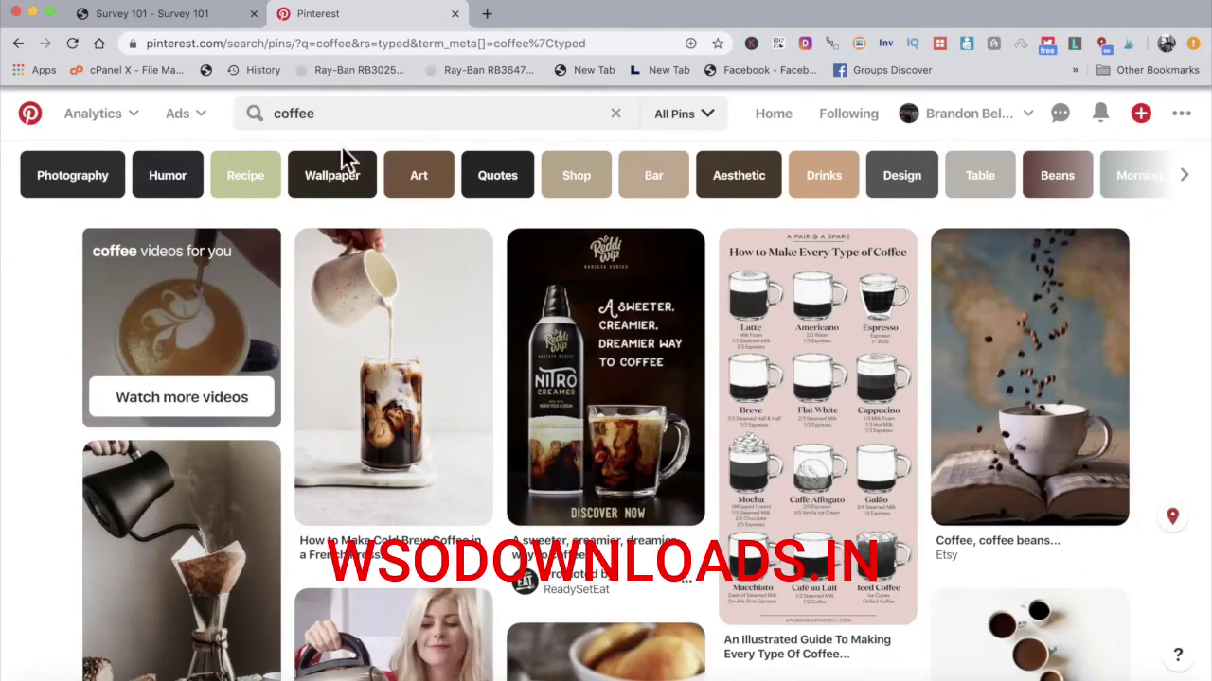
- Browse down through the coffee pins, including cold brew, coffee-type guides and bean images
scroll(365, 284, "down", 10)
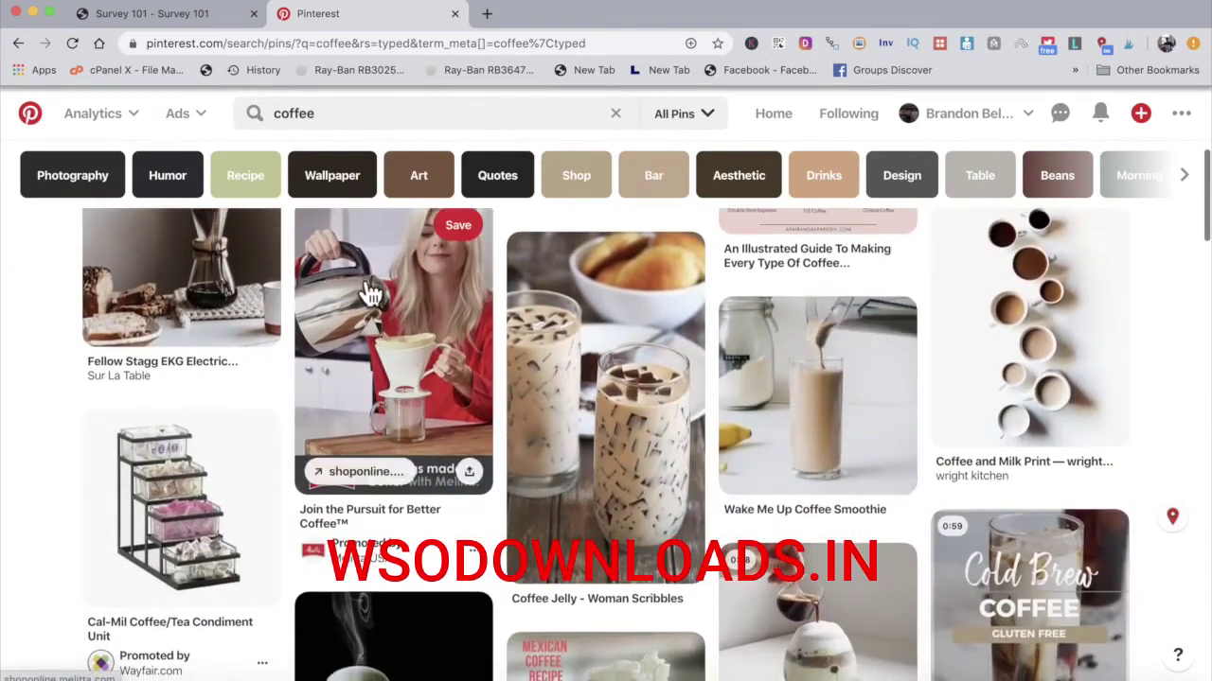
scroll(369, 294, "down", 17)
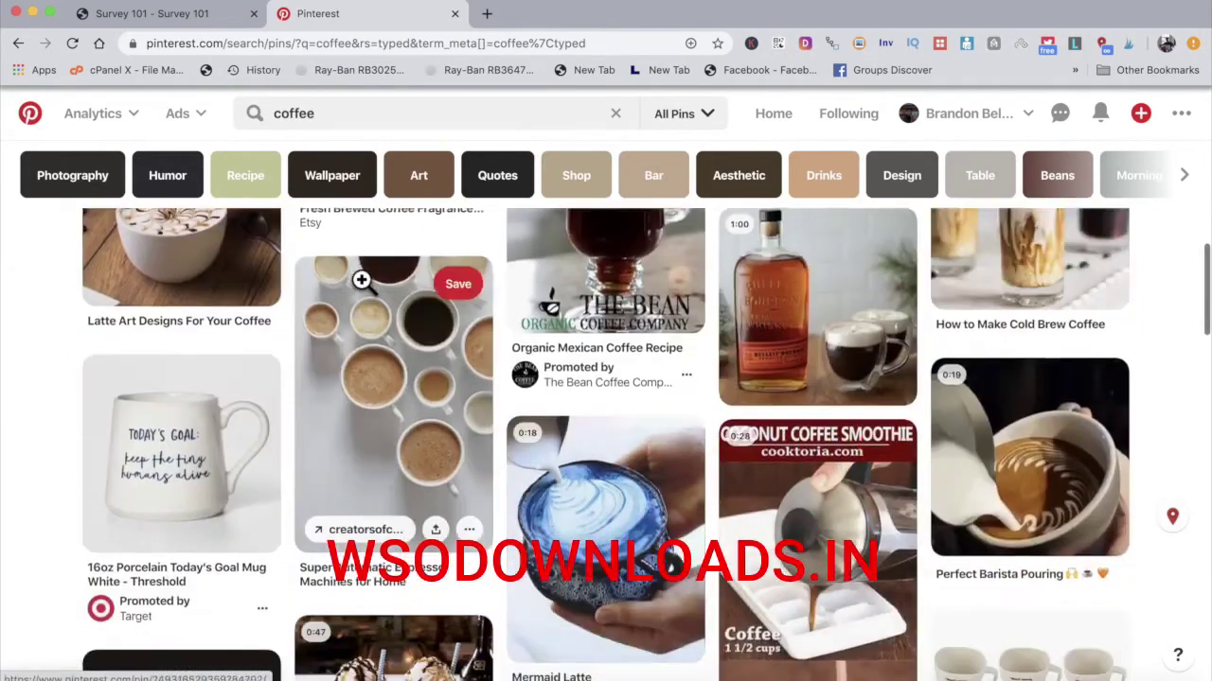
scroll(362, 280, "down", 15)
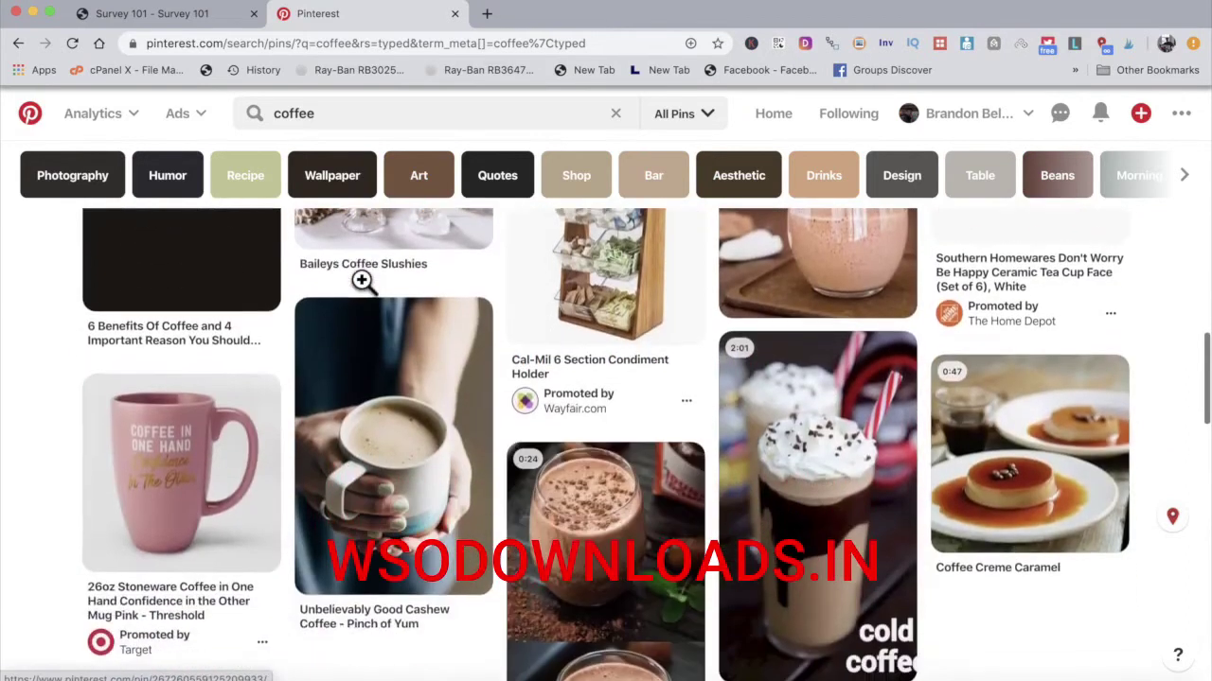
scroll(361, 280, "down", 12)
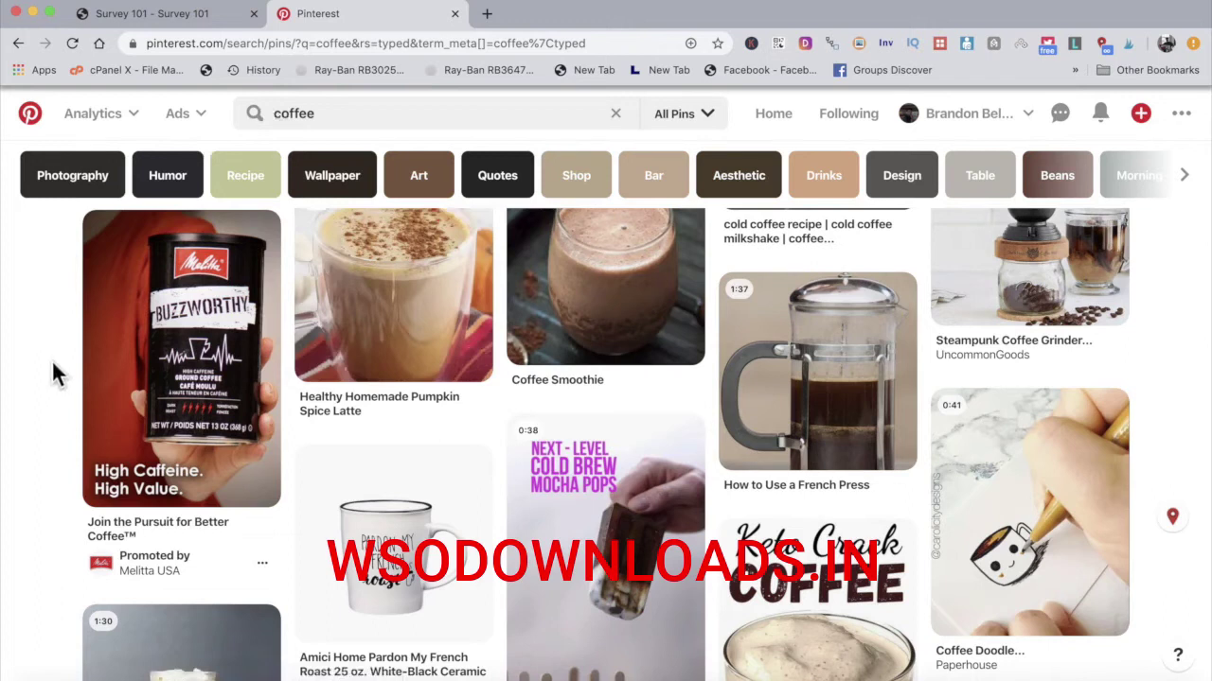
scroll(54, 369, "down", 9)
scroll(54, 372, "down", 5)
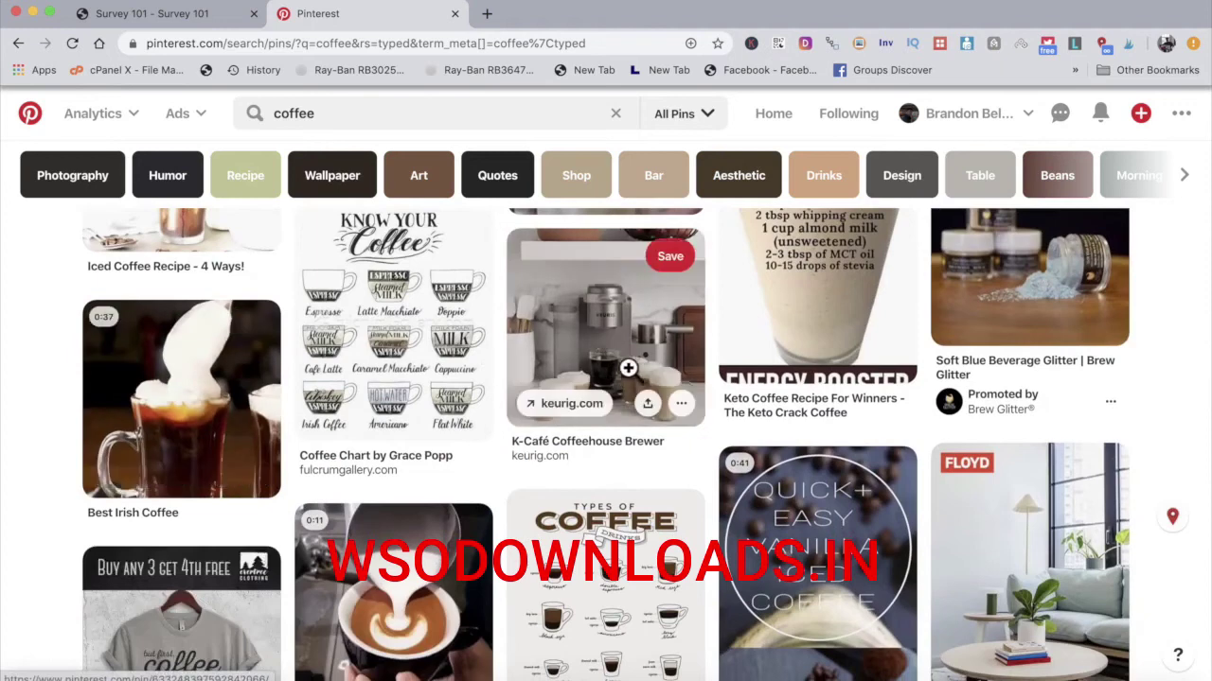
scroll(782, 317, "down", 4)
scroll(786, 321, "down", 6)
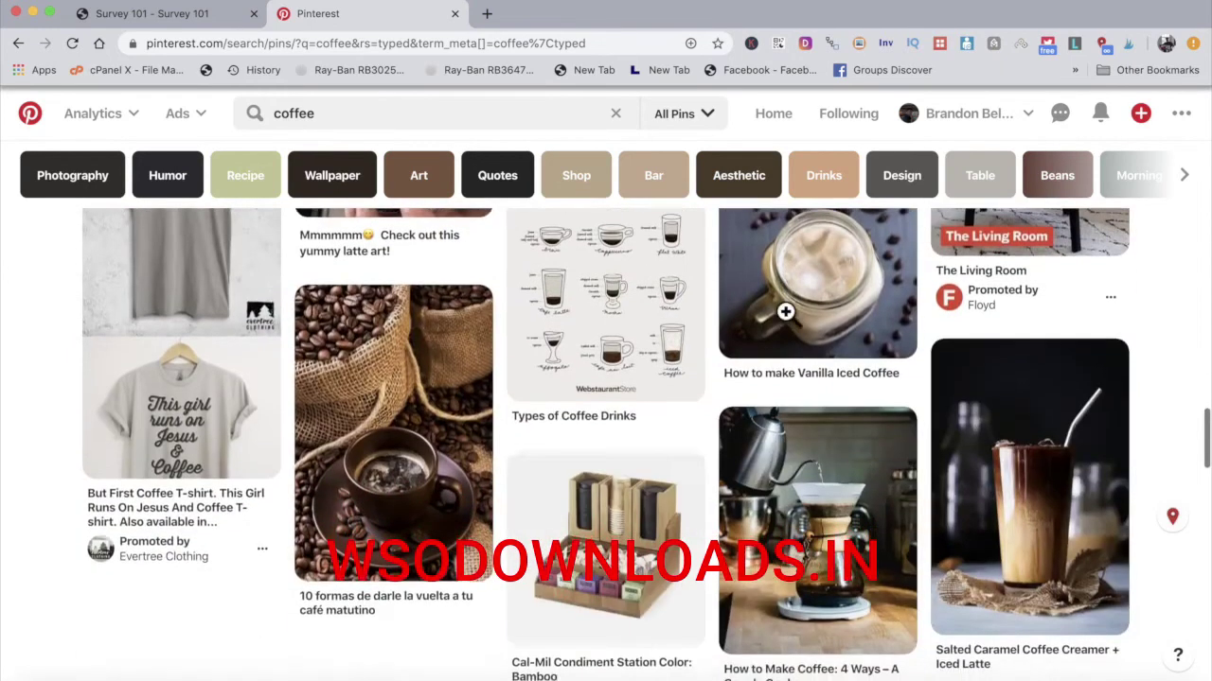
scroll(791, 322, "down", 5)
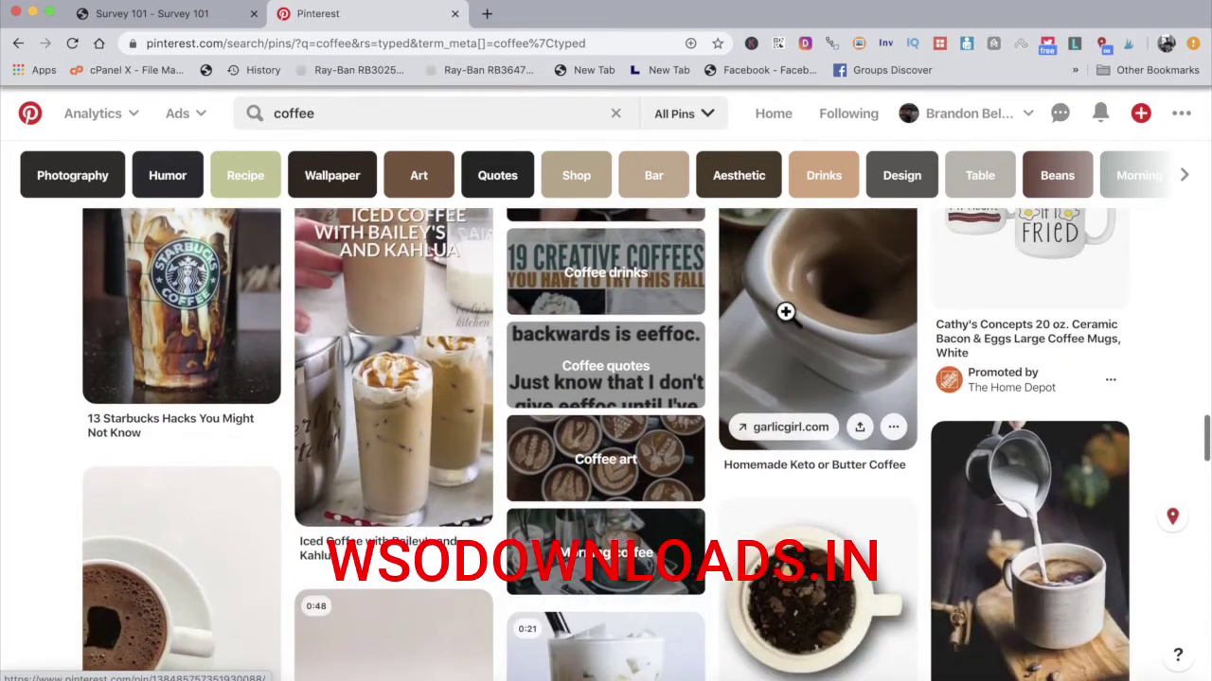
scroll(786, 312, "down", 5)
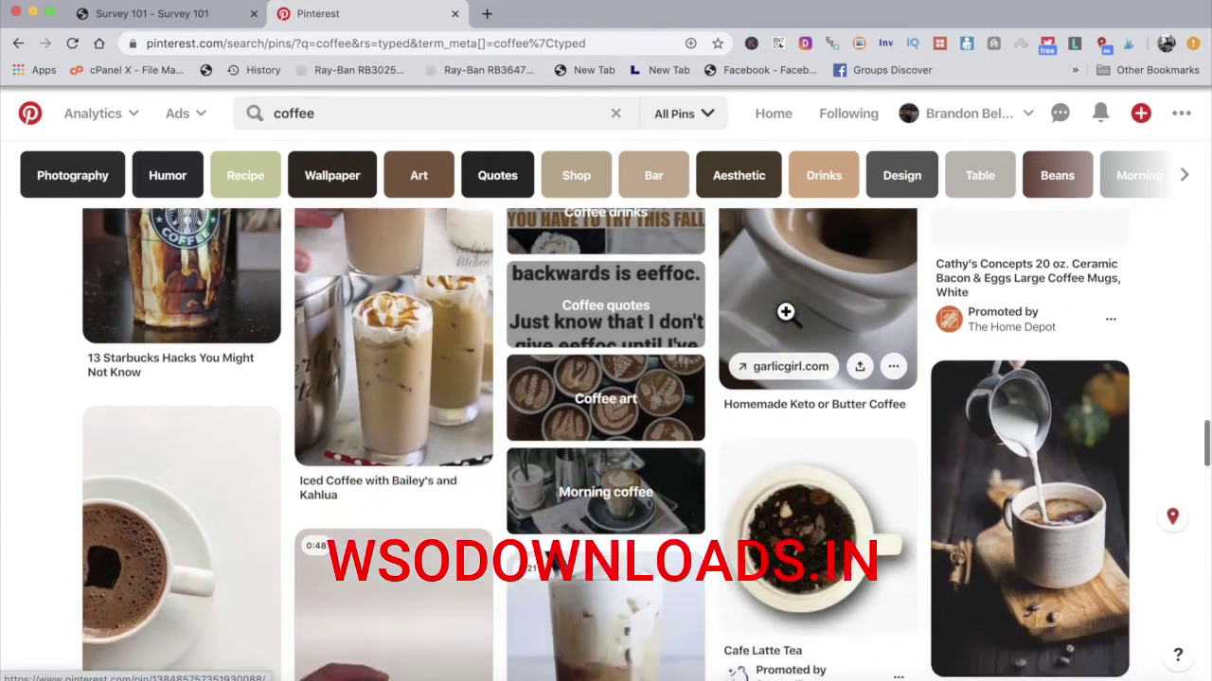
scroll(778, 289, "down", 7)
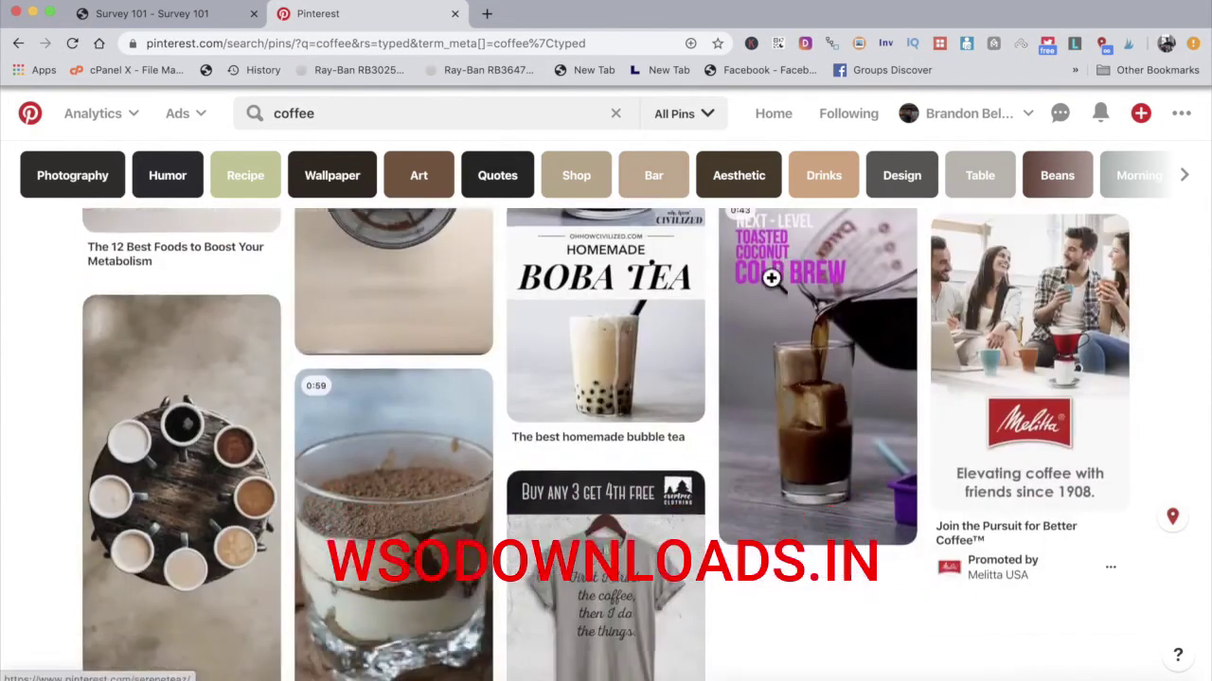
scroll(771, 277, "down", 2)
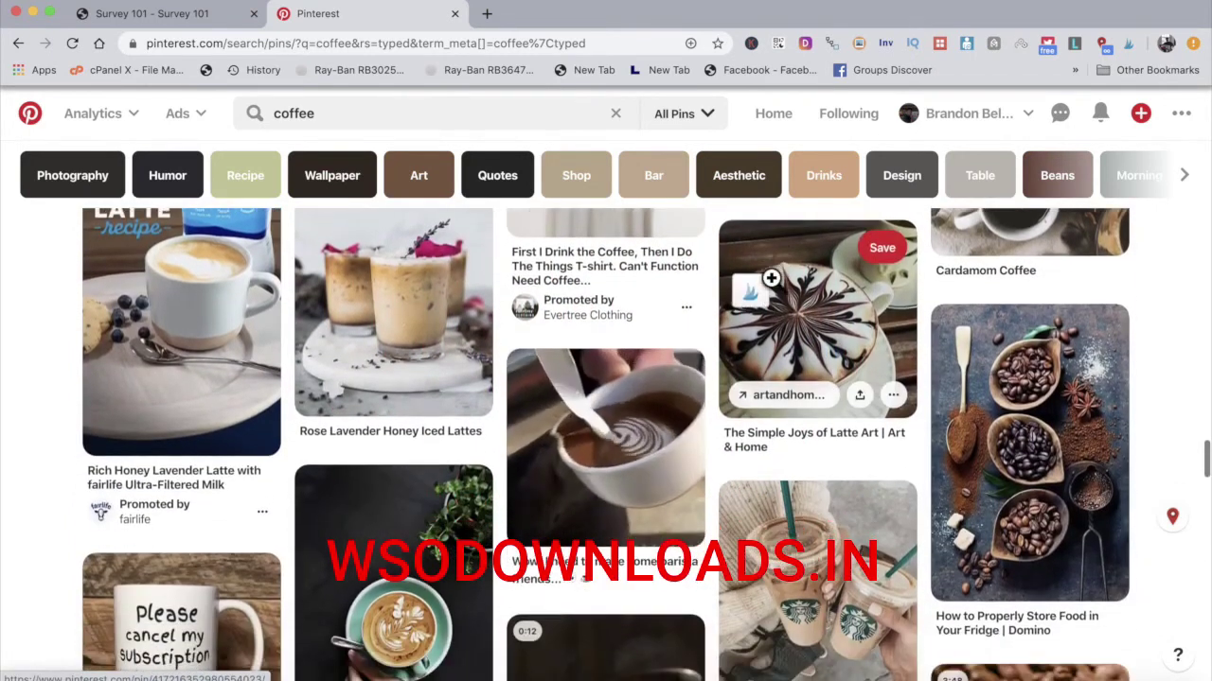
scroll(776, 284, "down", 1)
scroll(778, 292, "down", 1)
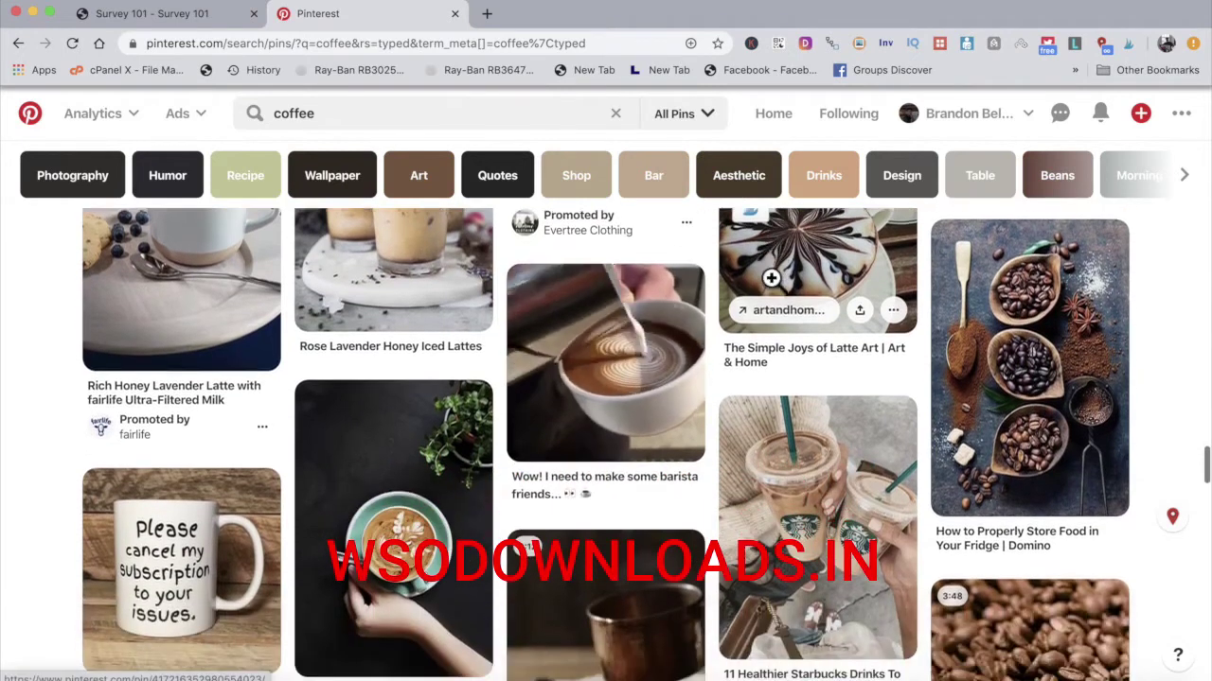
scroll(786, 376, "down", 3)
scroll(786, 376, "up", 15)
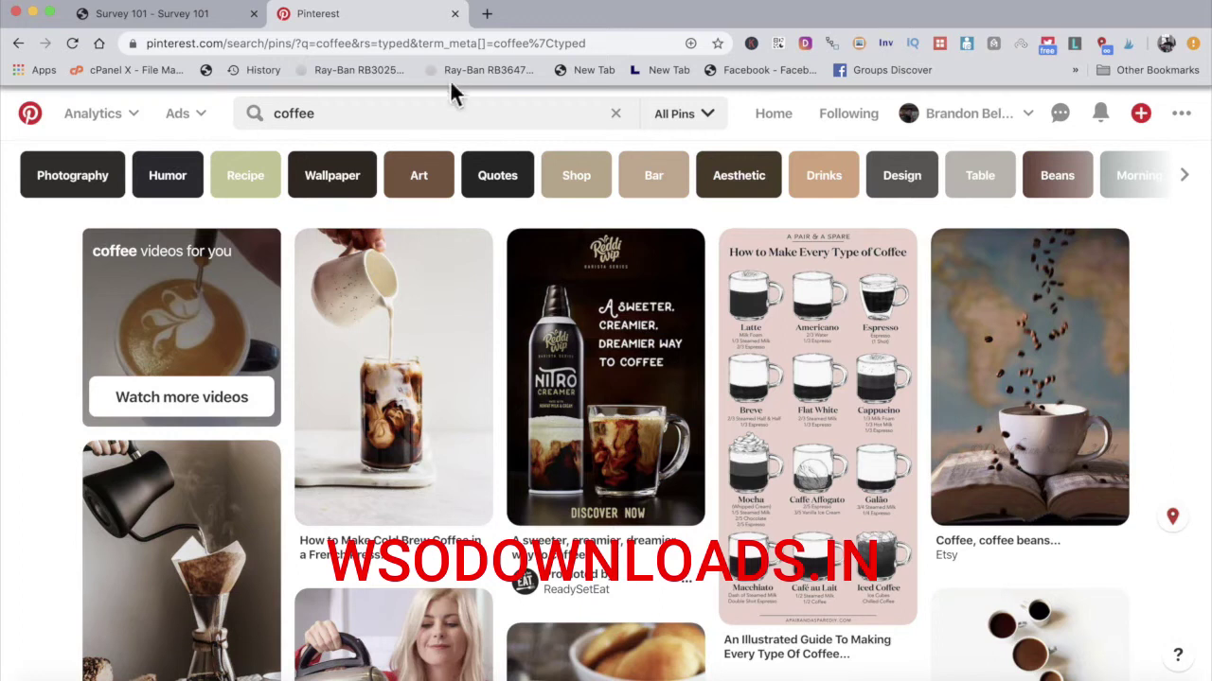
- Search for 'starbucks' in place of coffee, correcting the misspelling
left_click(395, 114)
type("stabu")
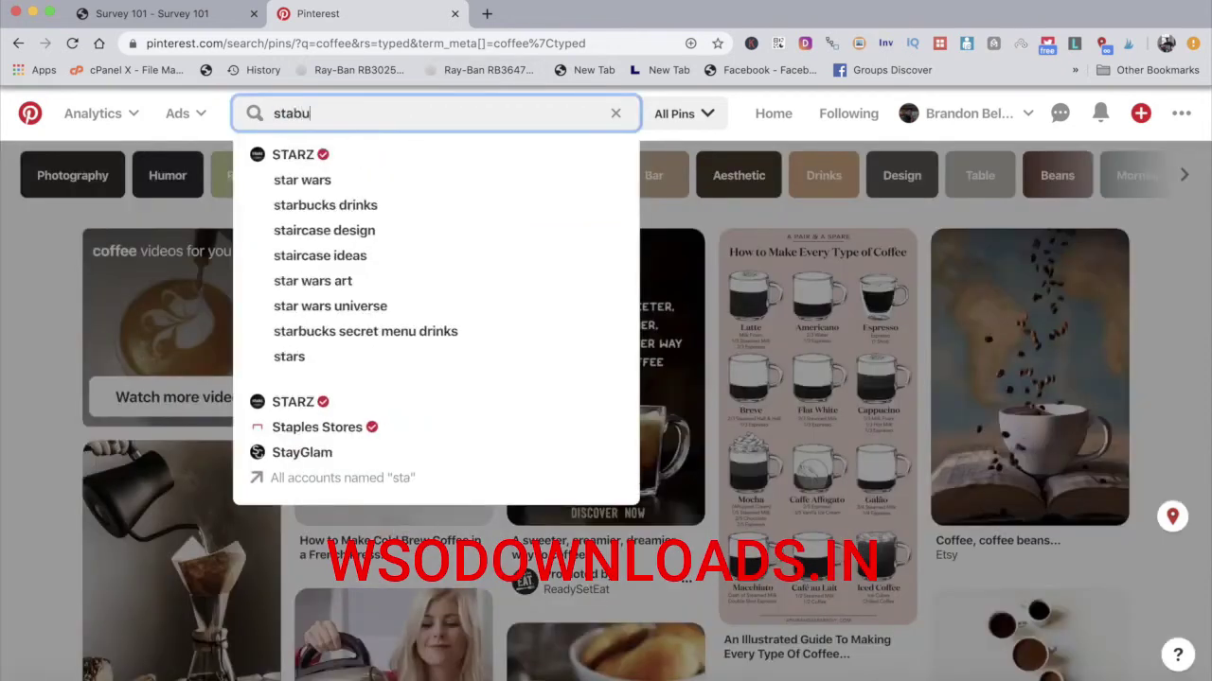
type("cks")
key("BackSpace")
key("BackSpace")
key("BackSpace")
key("BackSpace")
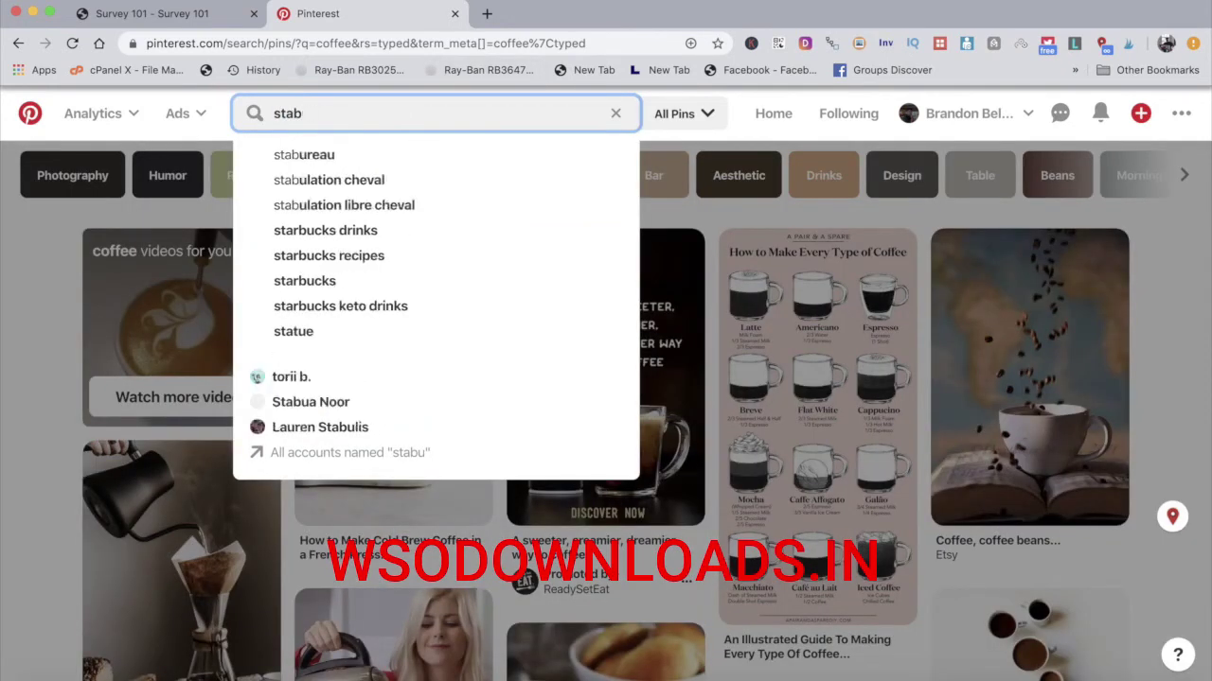
type("rbucks")
key("Return")
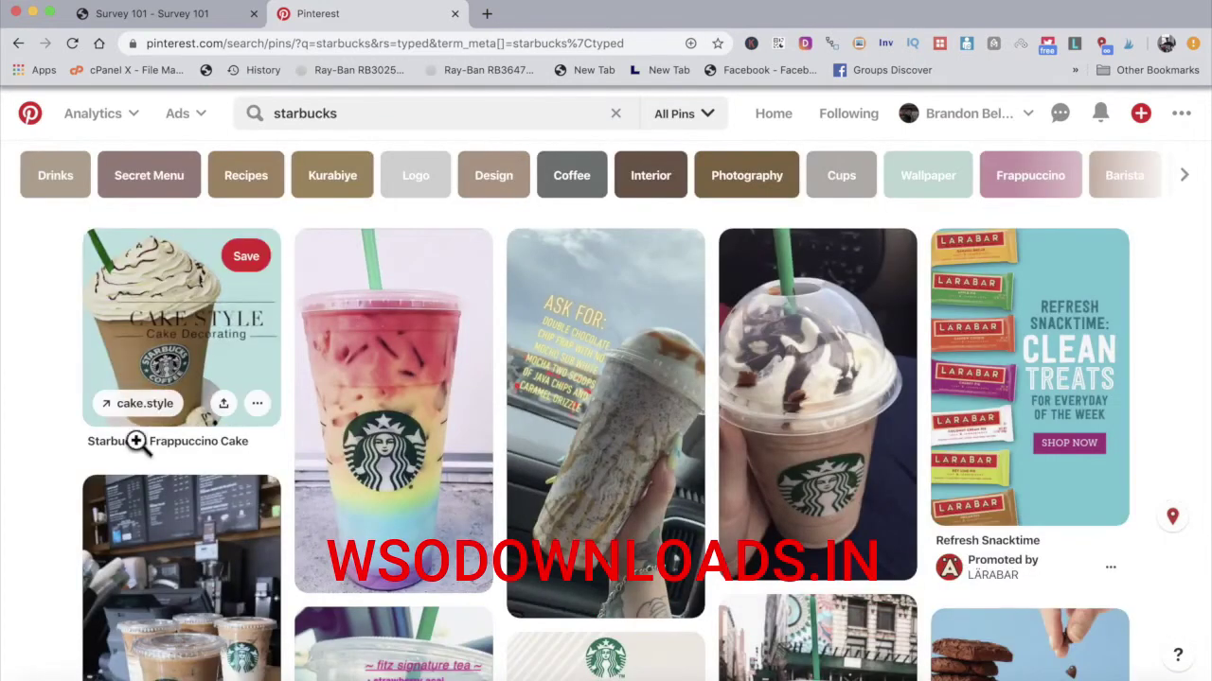
- Scroll through the Starbucks drink pins down to the Rainbow Refresher
scroll(10, 505, "down", 5)
scroll(11, 506, "down", 10)
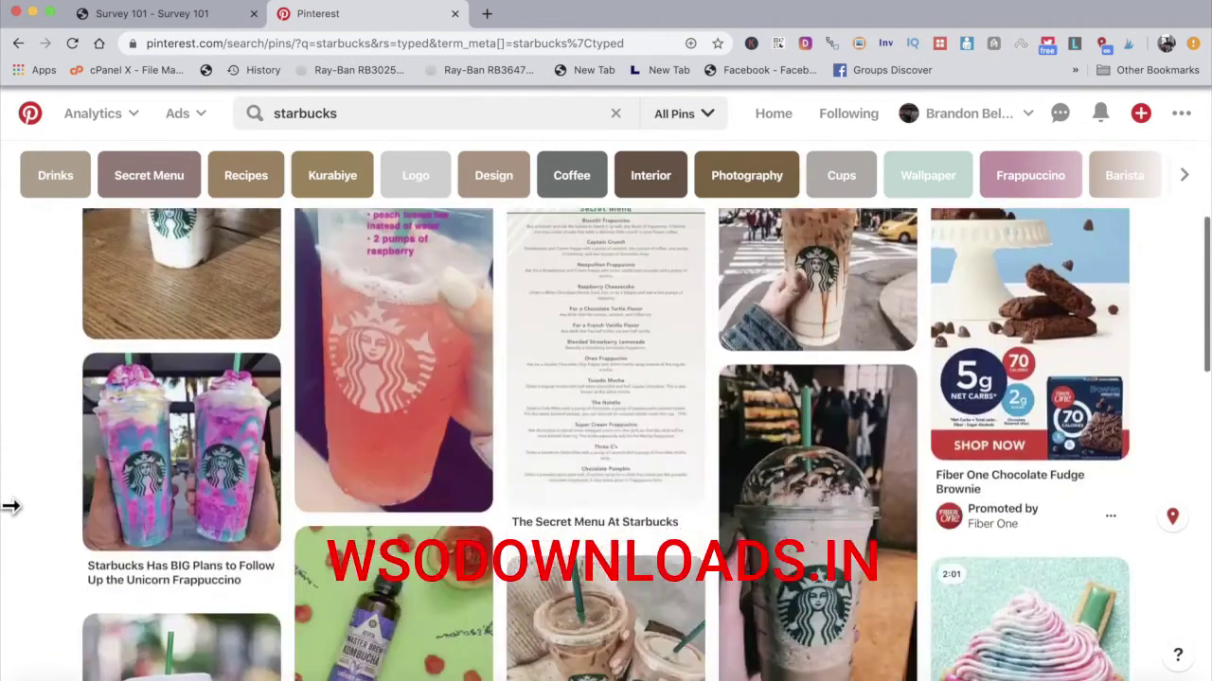
scroll(11, 506, "down", 7)
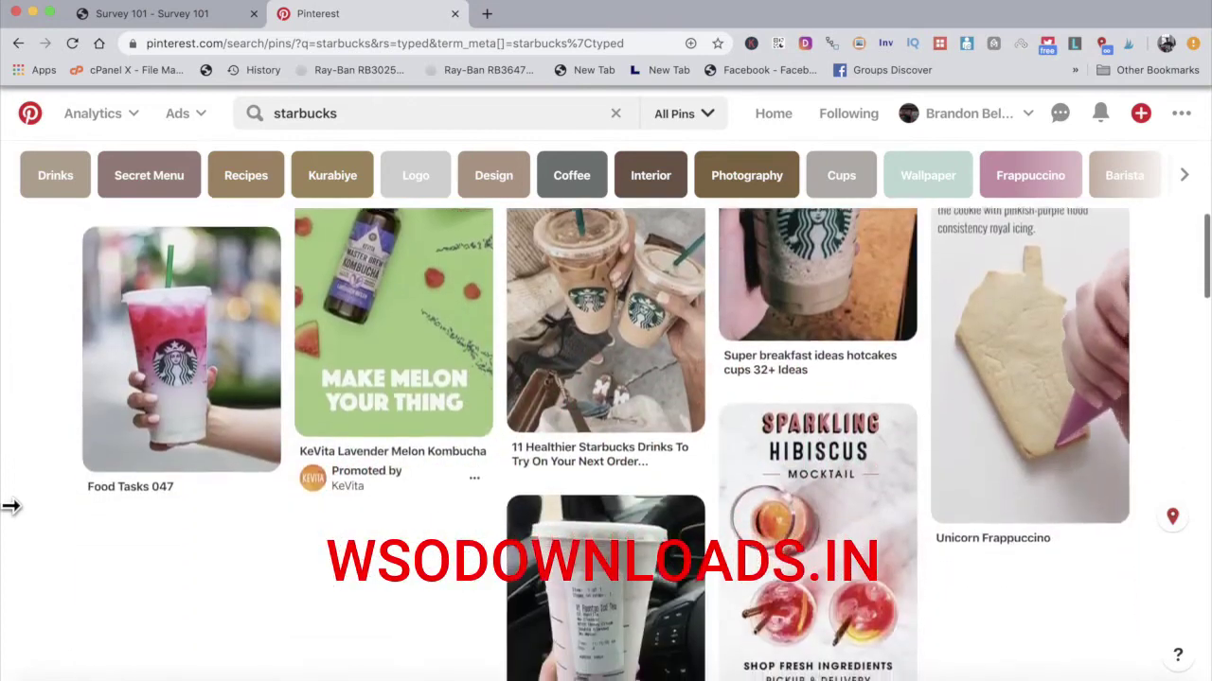
scroll(10, 507, "down", 10)
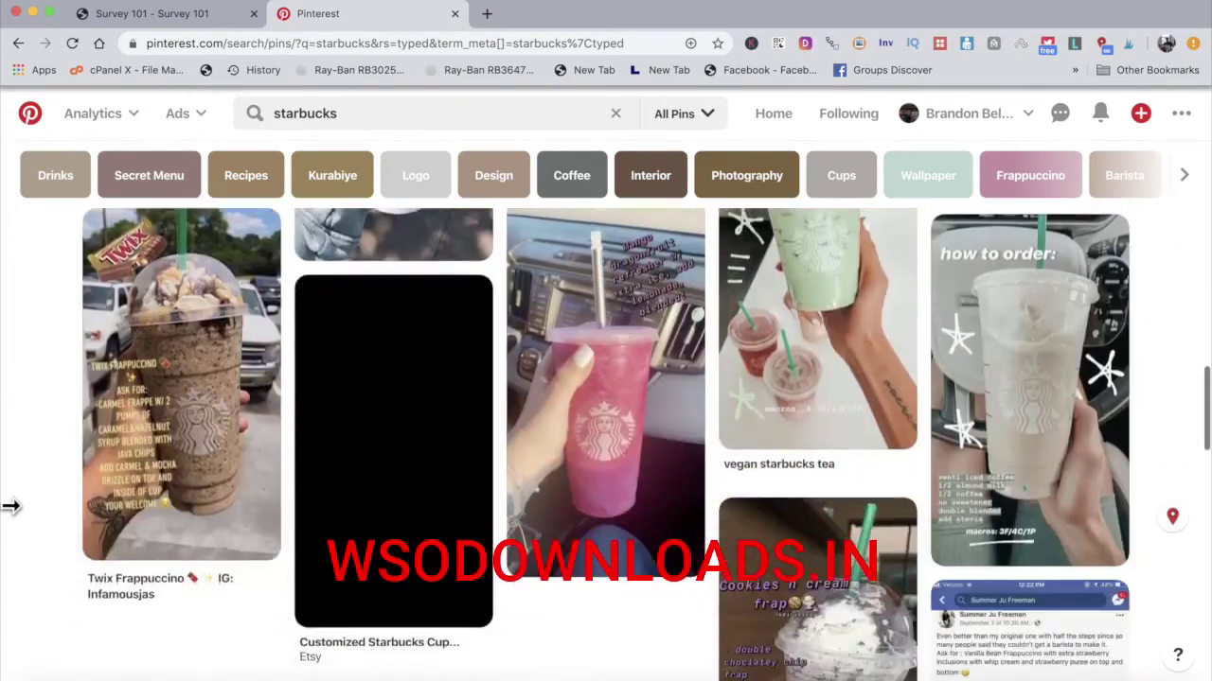
scroll(11, 506, "down", 4)
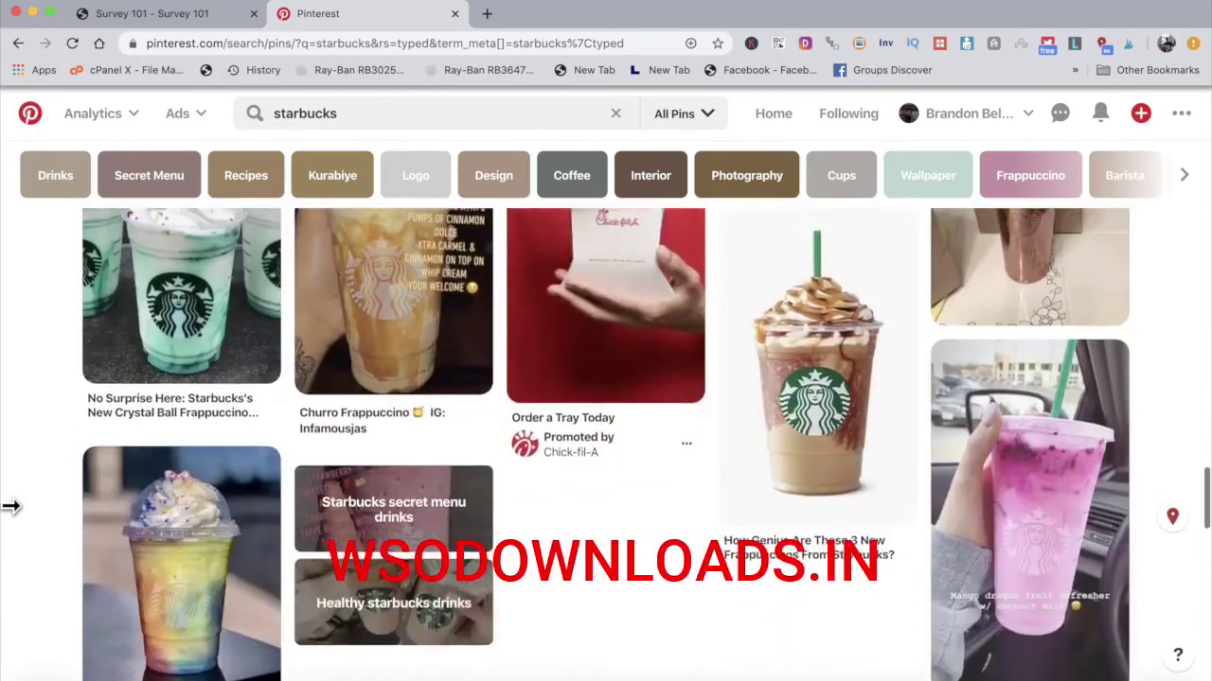
scroll(11, 507, "down", 1)
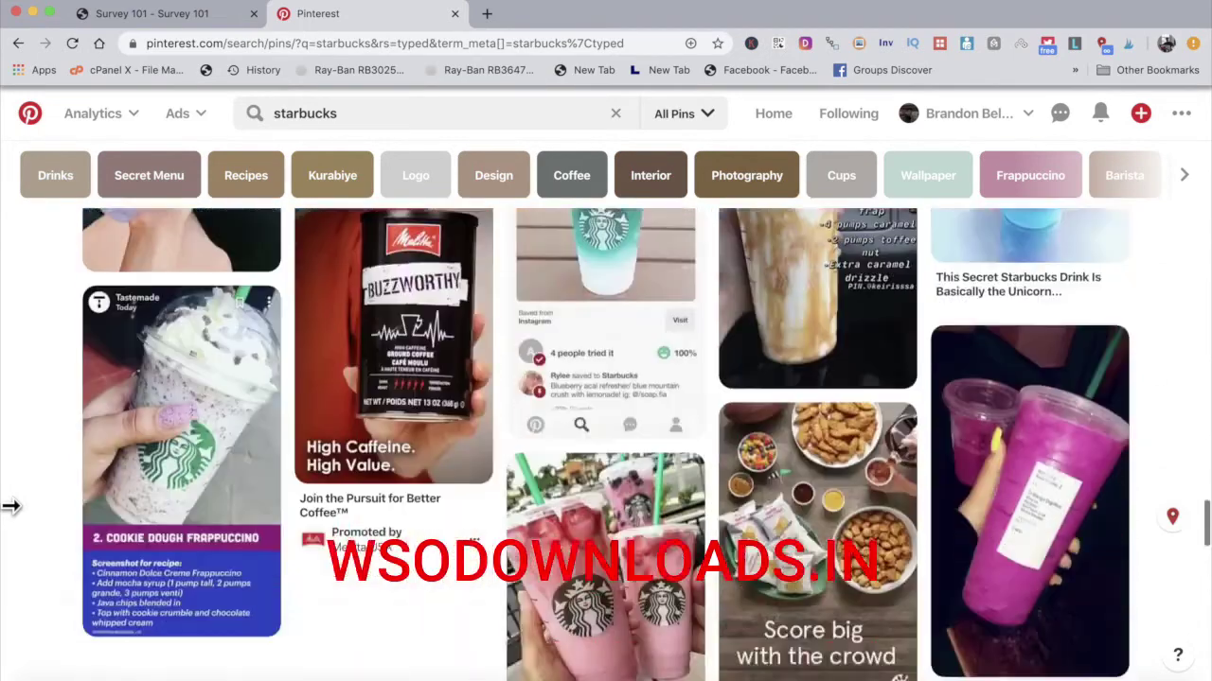
scroll(11, 506, "down", 5)
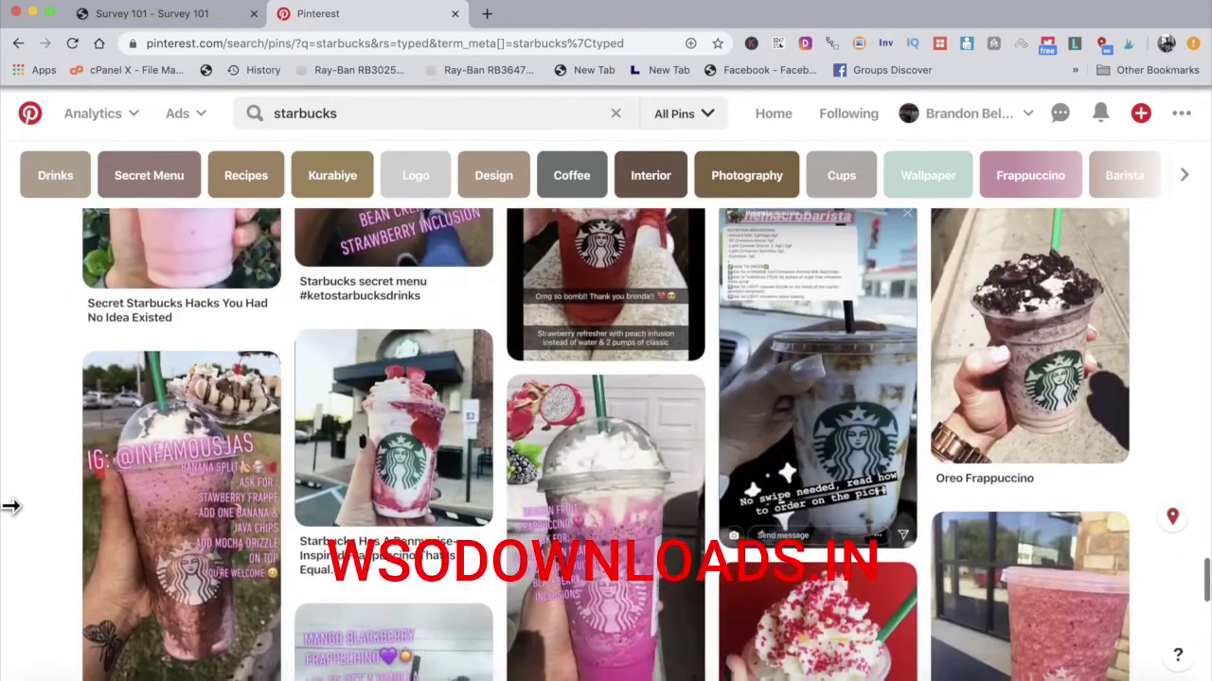
scroll(10, 507, "down", 3)
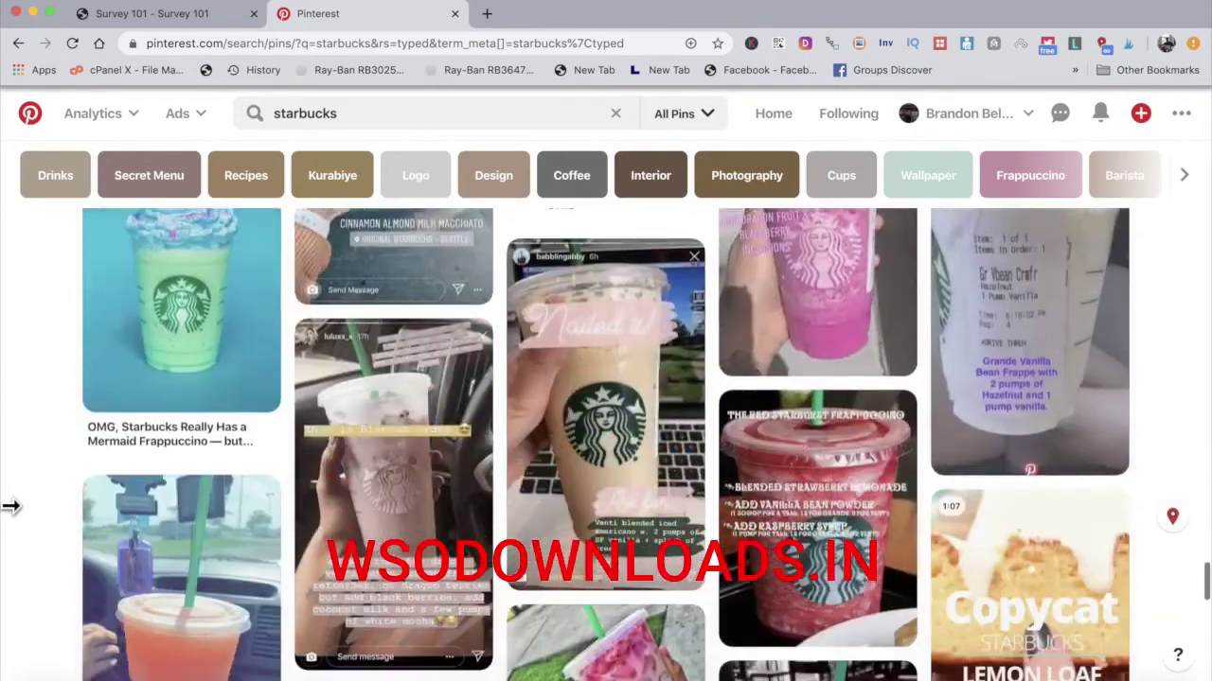
scroll(10, 506, "down", 8)
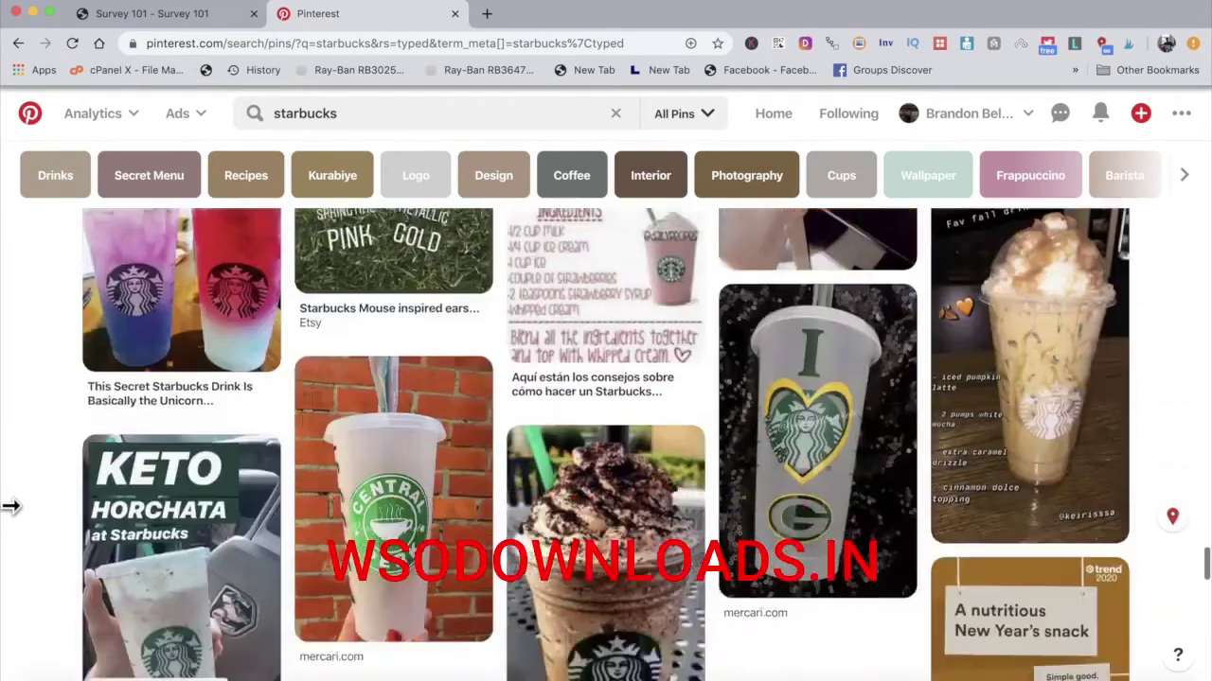
scroll(11, 506, "down", 7)
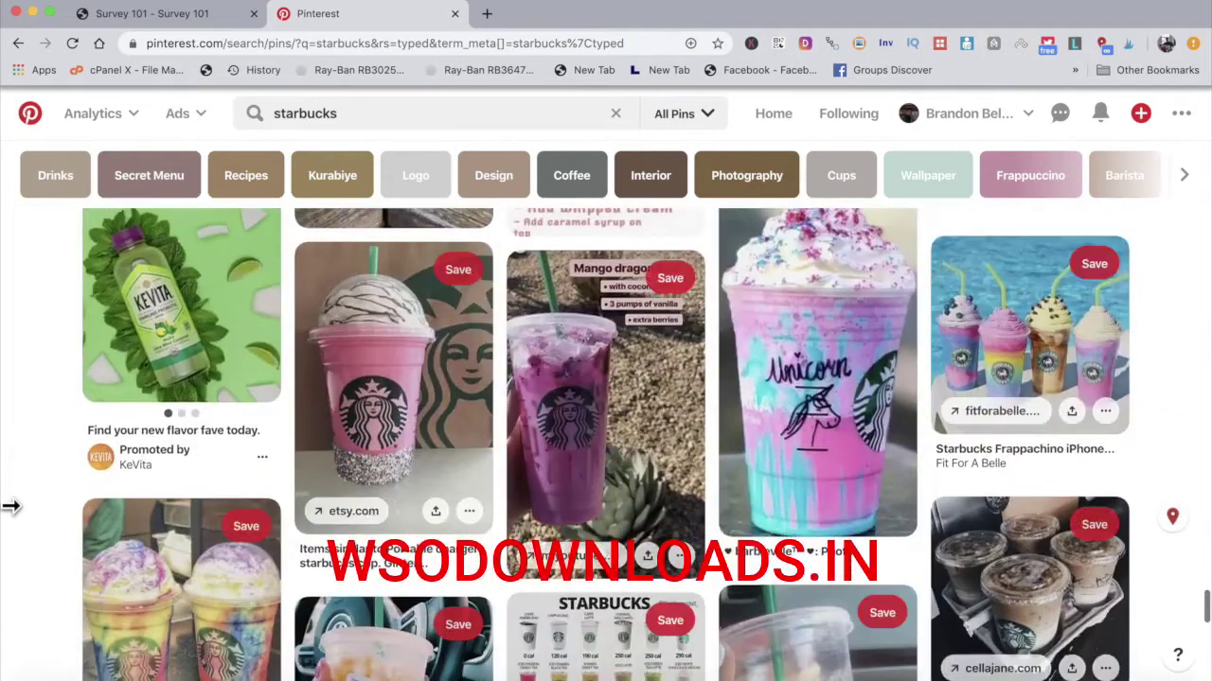
scroll(10, 507, "down", 3)
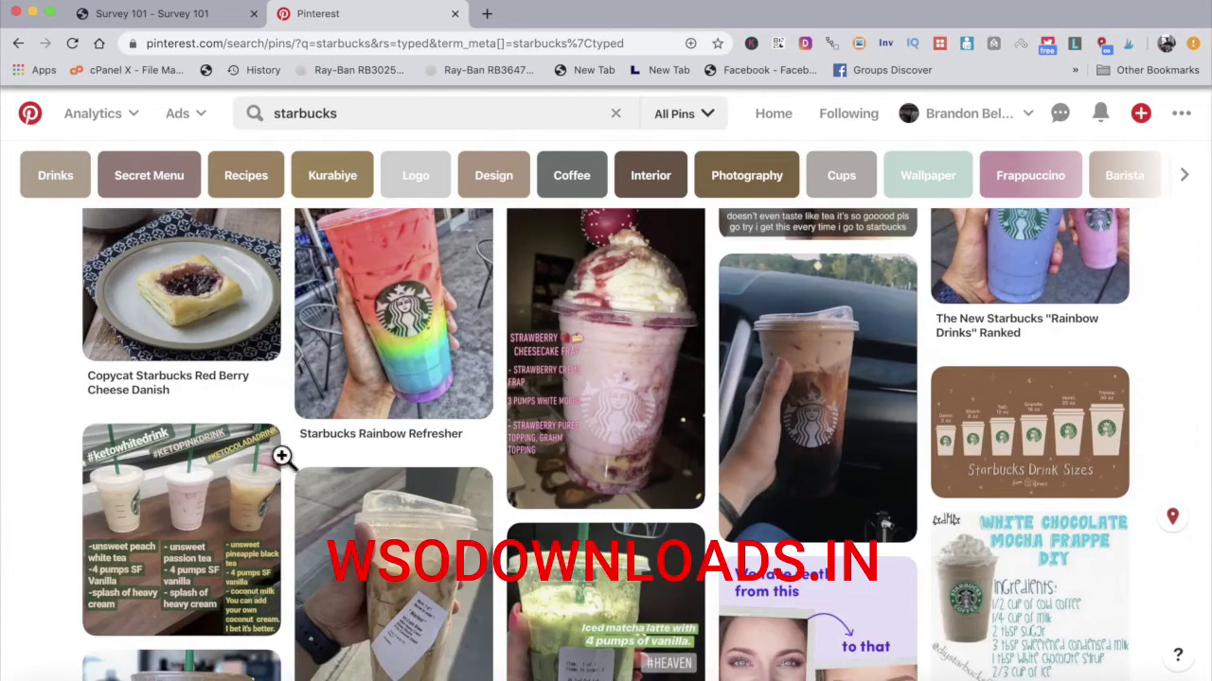
mouse_move(419, 323)
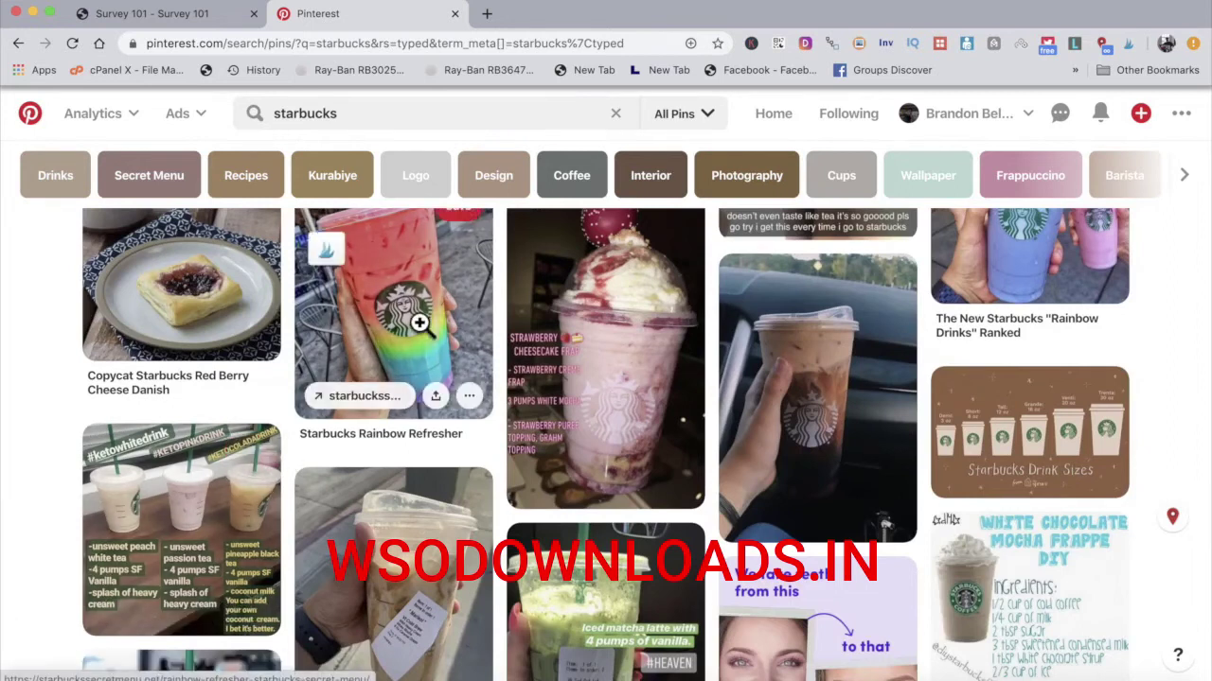
scroll(425, 354, "up", 1)
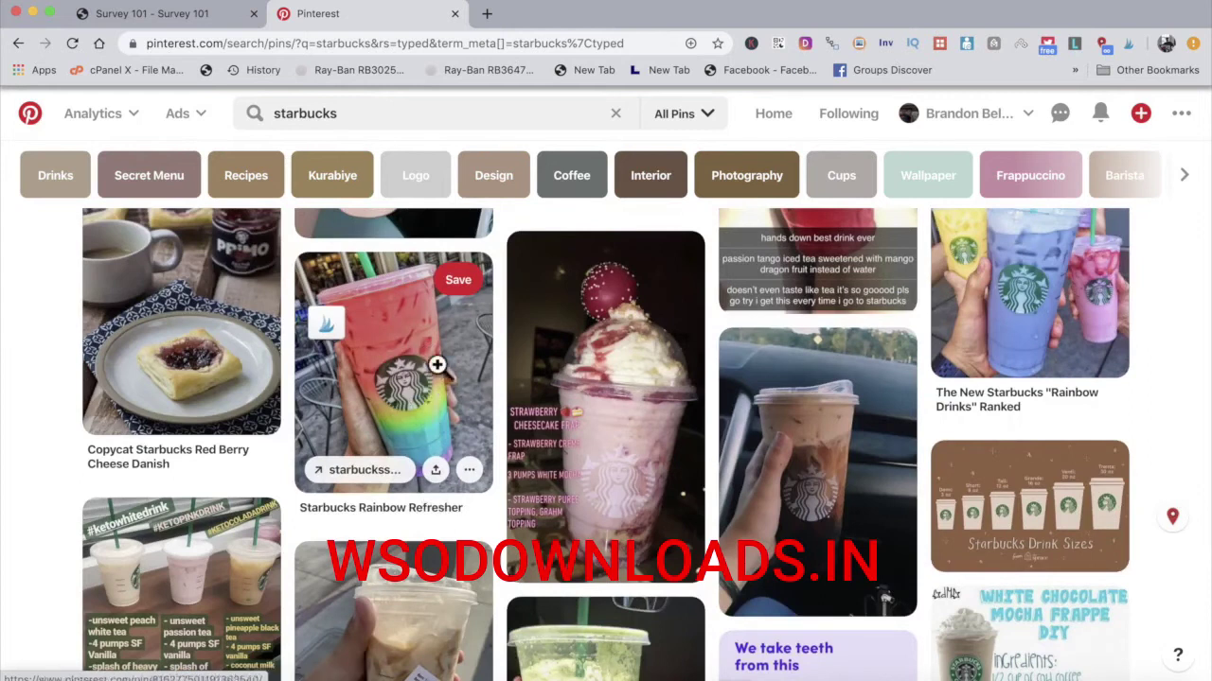
- Open the Rainbow Refresher pin's source page, close it, and return to the starbucks results
left_click(435, 356)
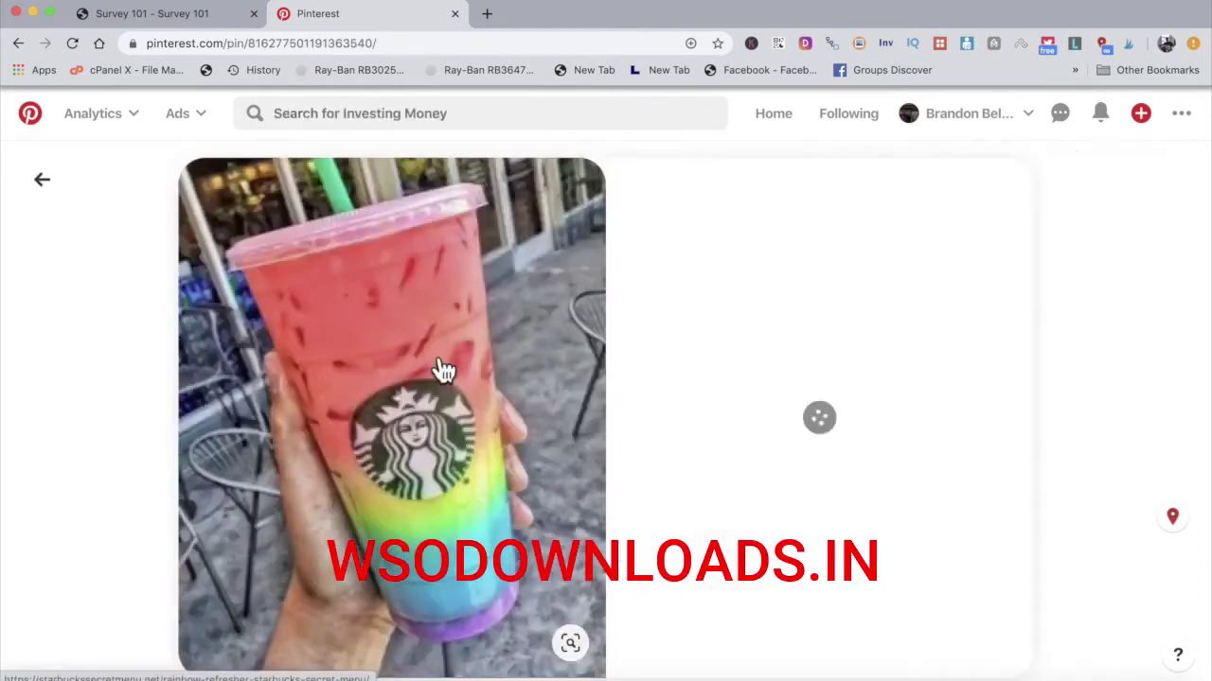
left_click(441, 355)
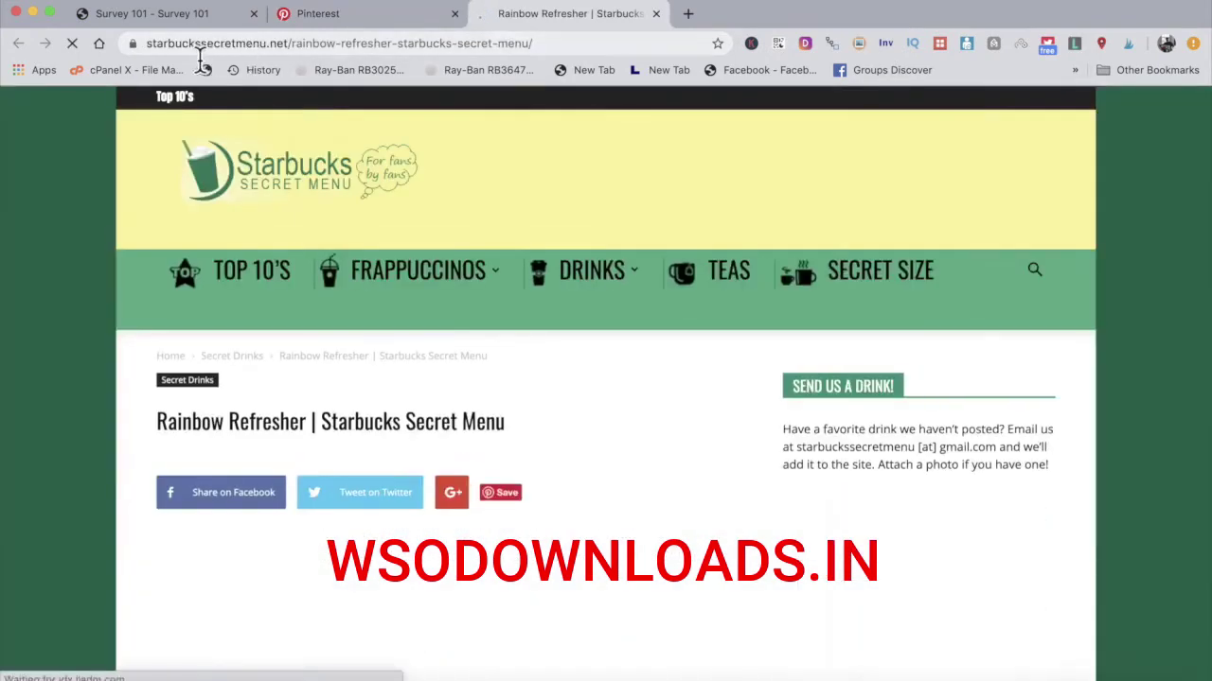
left_click(655, 14)
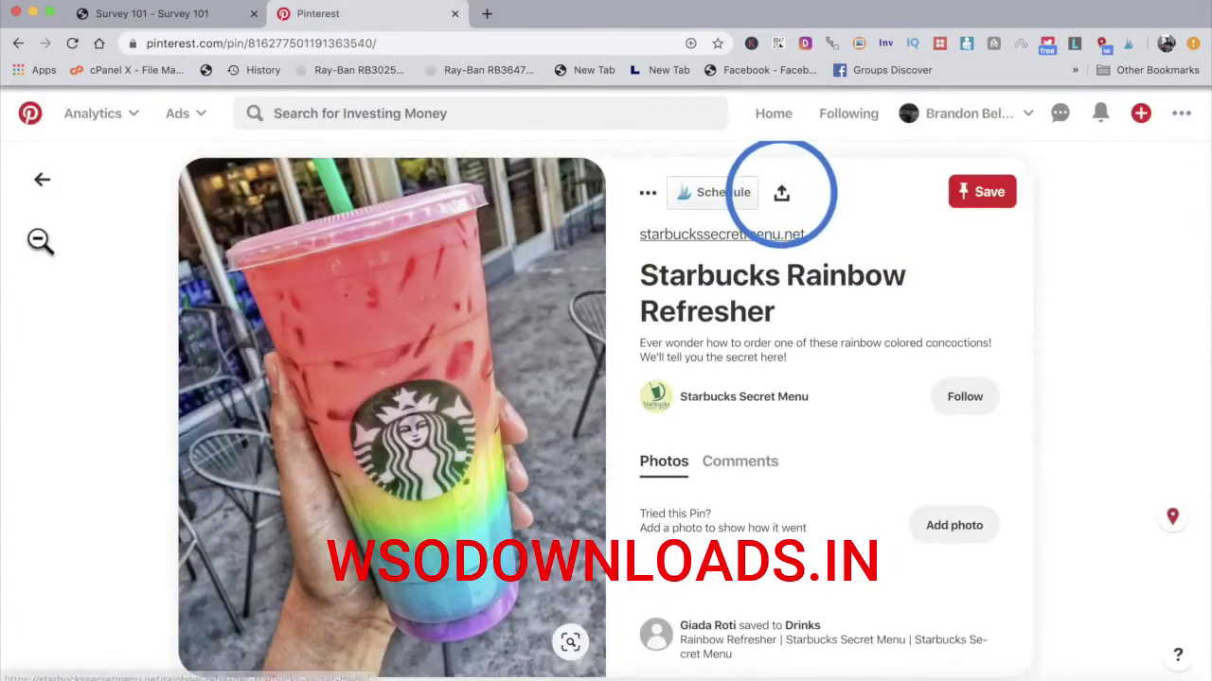
left_click(42, 182)
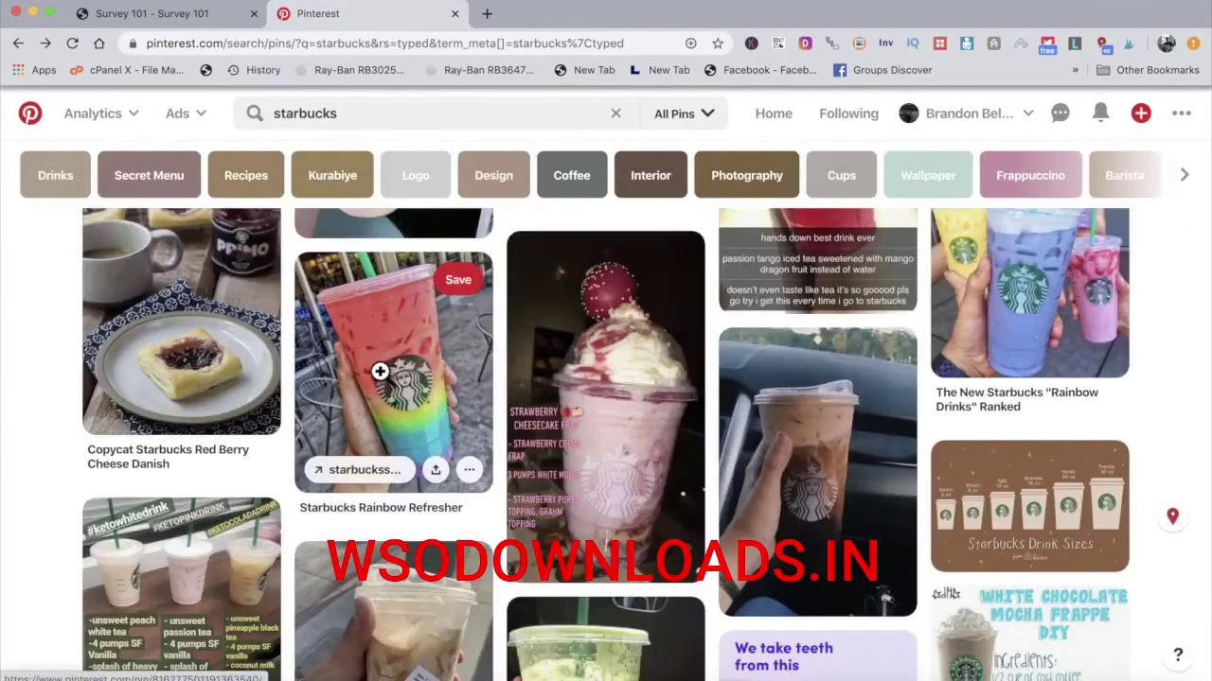
scroll(385, 412, "down", 5)
scroll(385, 416, "down", 5)
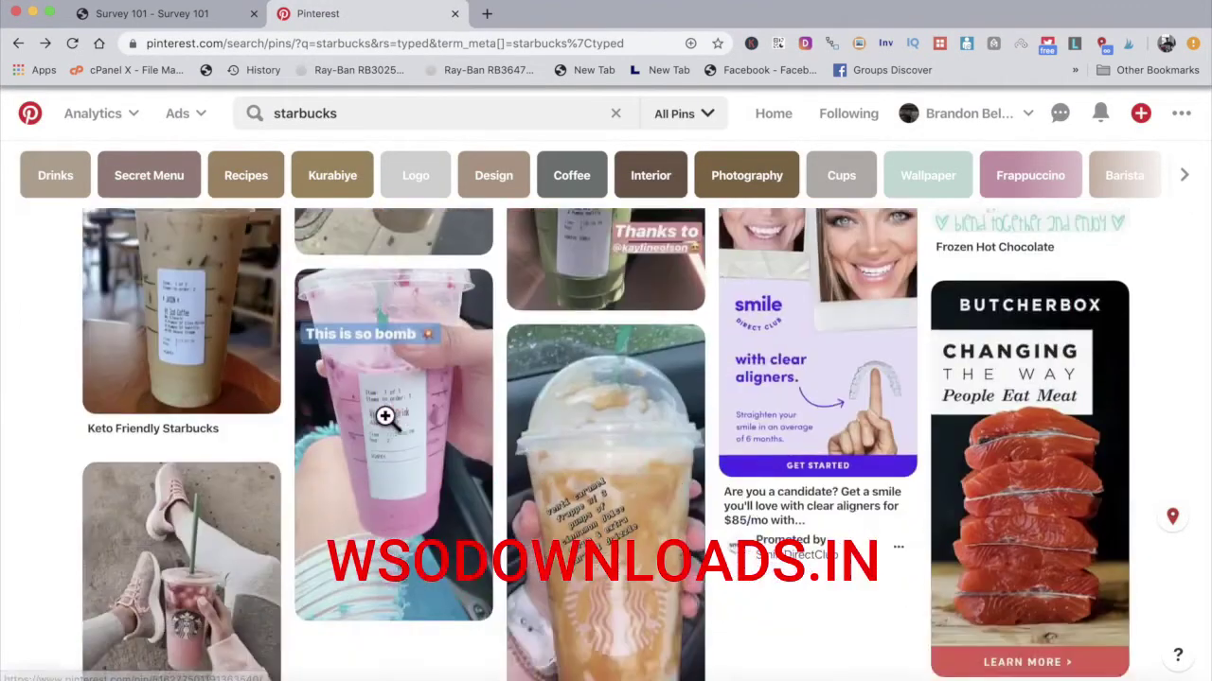
scroll(386, 416, "down", 4)
mouse_move(385, 417)
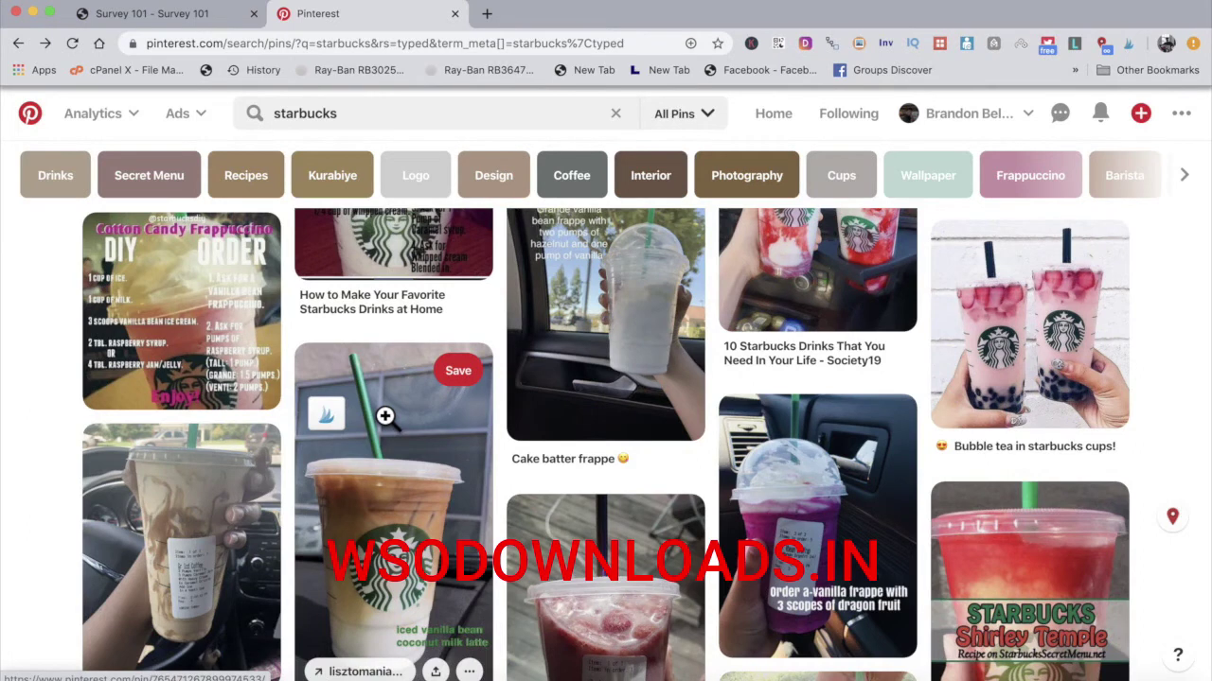
scroll(384, 416, "down", 15)
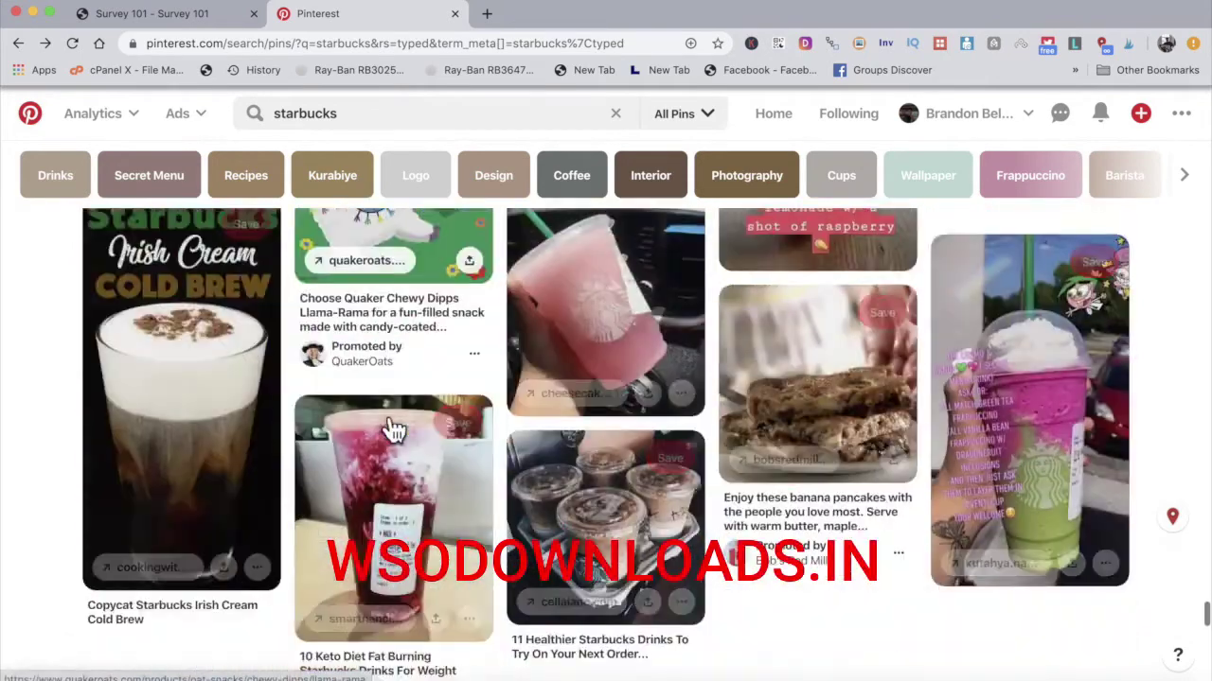
scroll(394, 431, "down", 15)
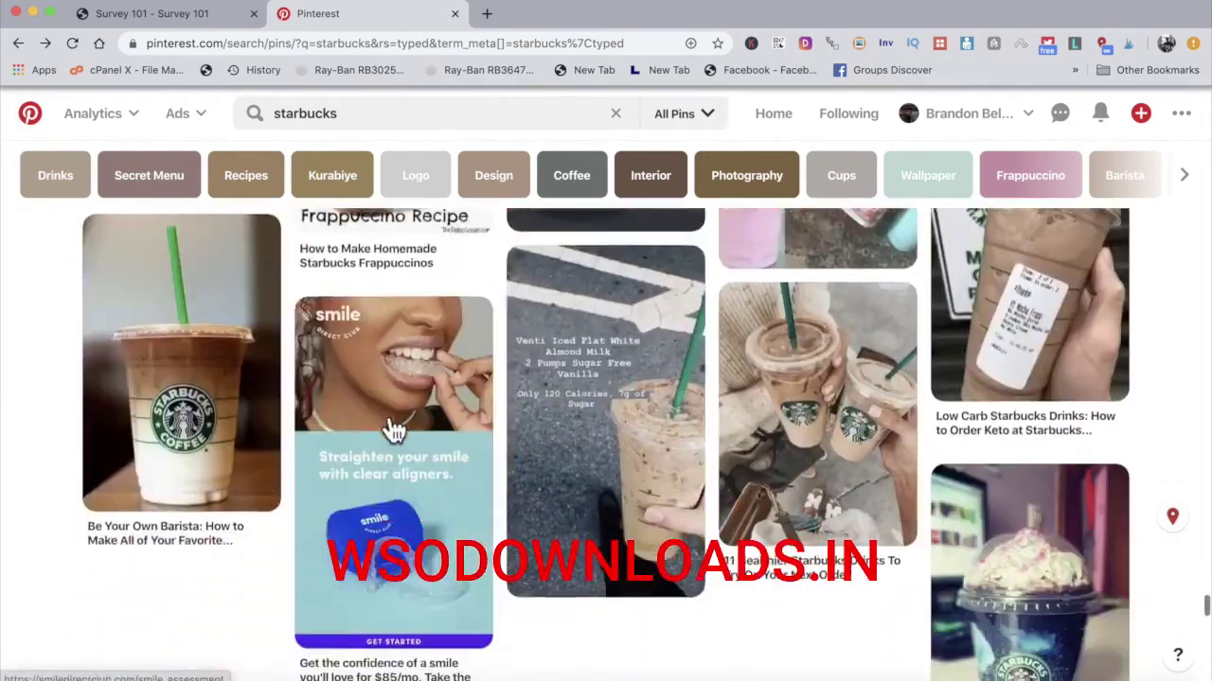
scroll(394, 431, "down", 15)
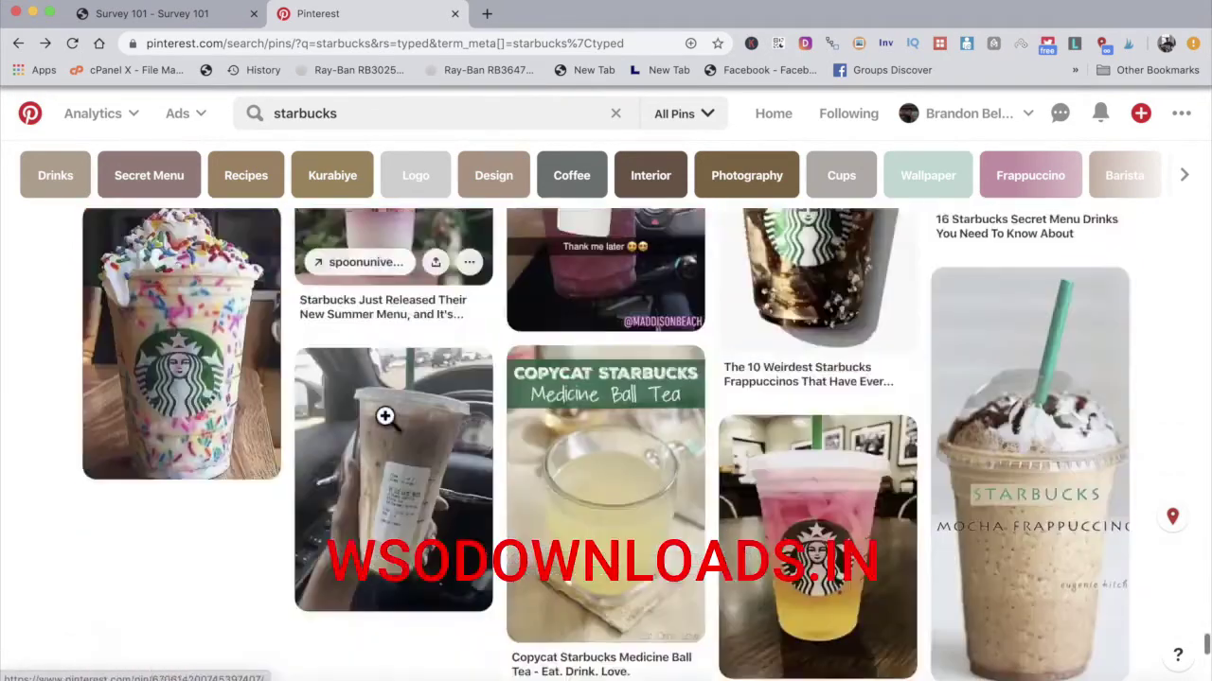
scroll(384, 417, "down", 15)
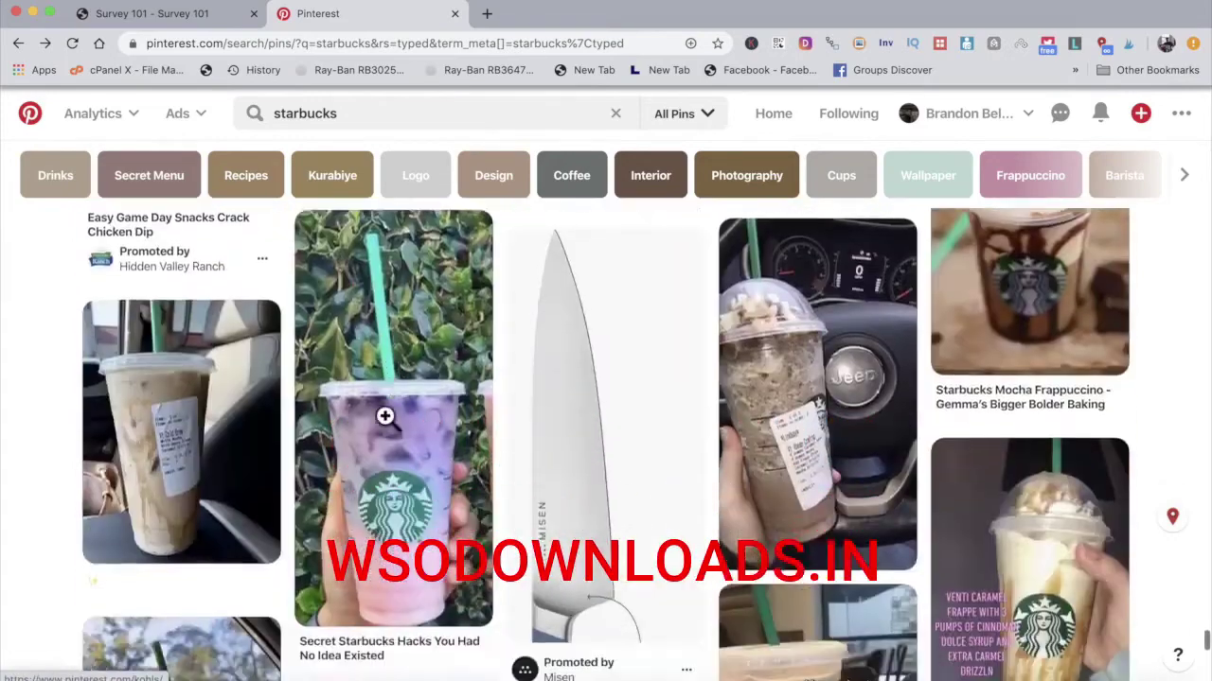
scroll(384, 421, "down", 15)
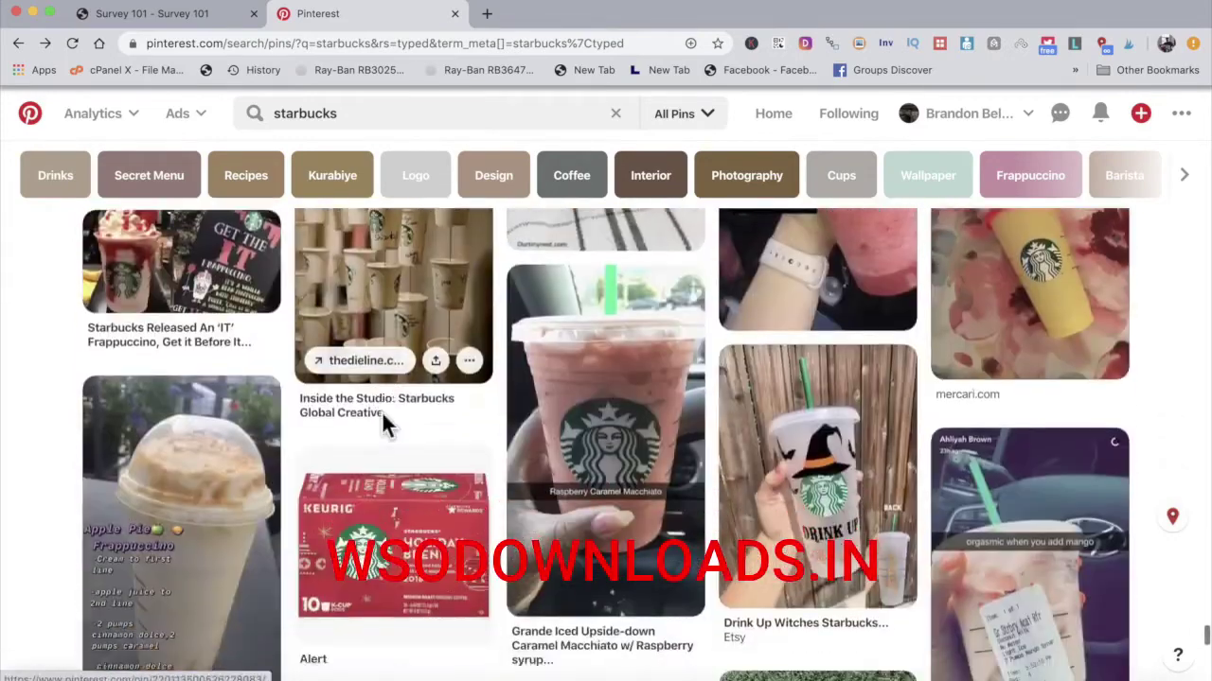
scroll(384, 424, "down", 15)
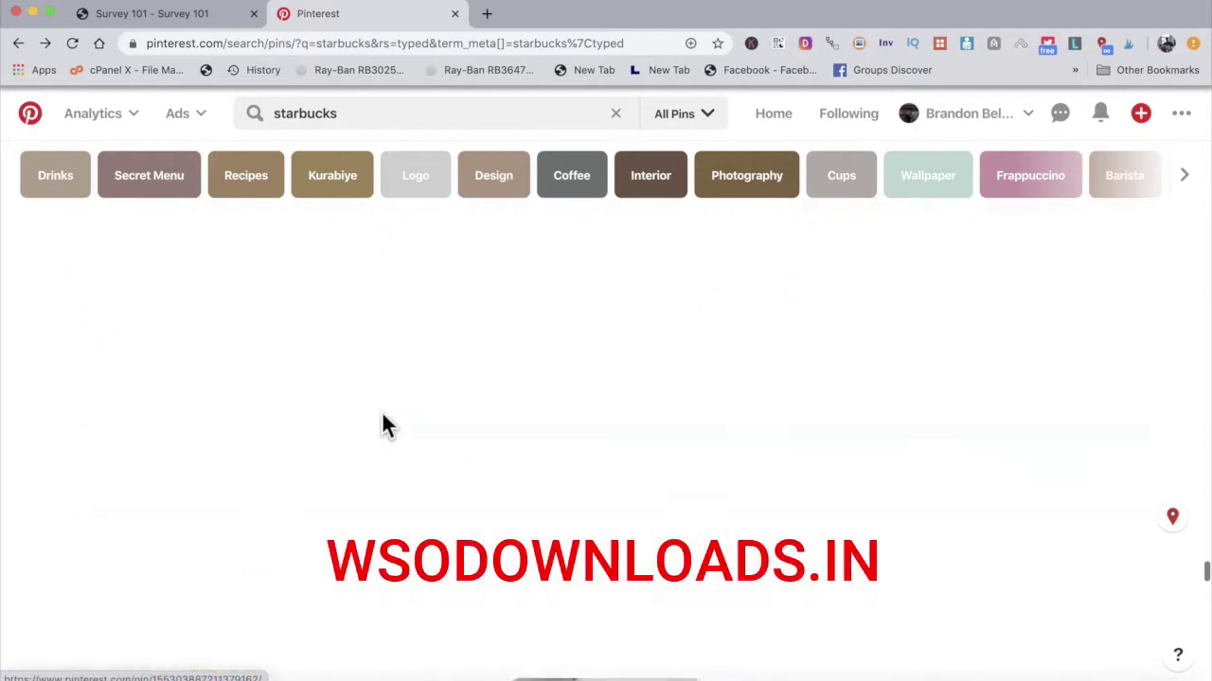
scroll(382, 415, "down", 10)
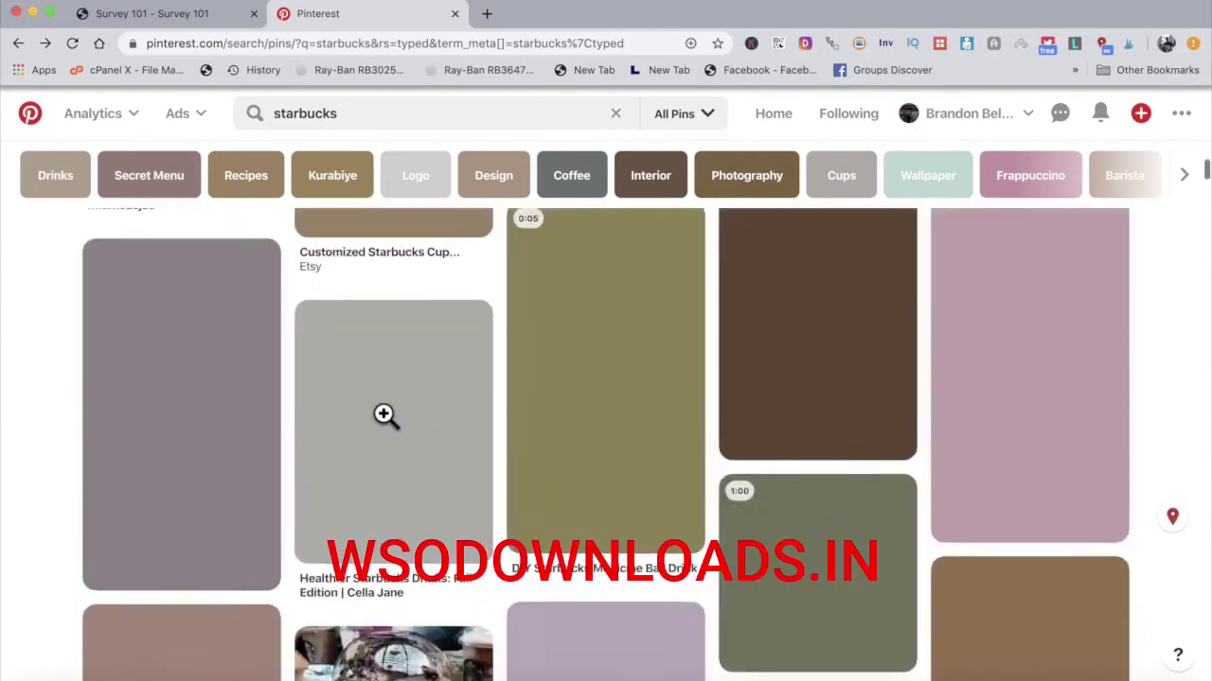
scroll(383, 414, "up", 20)
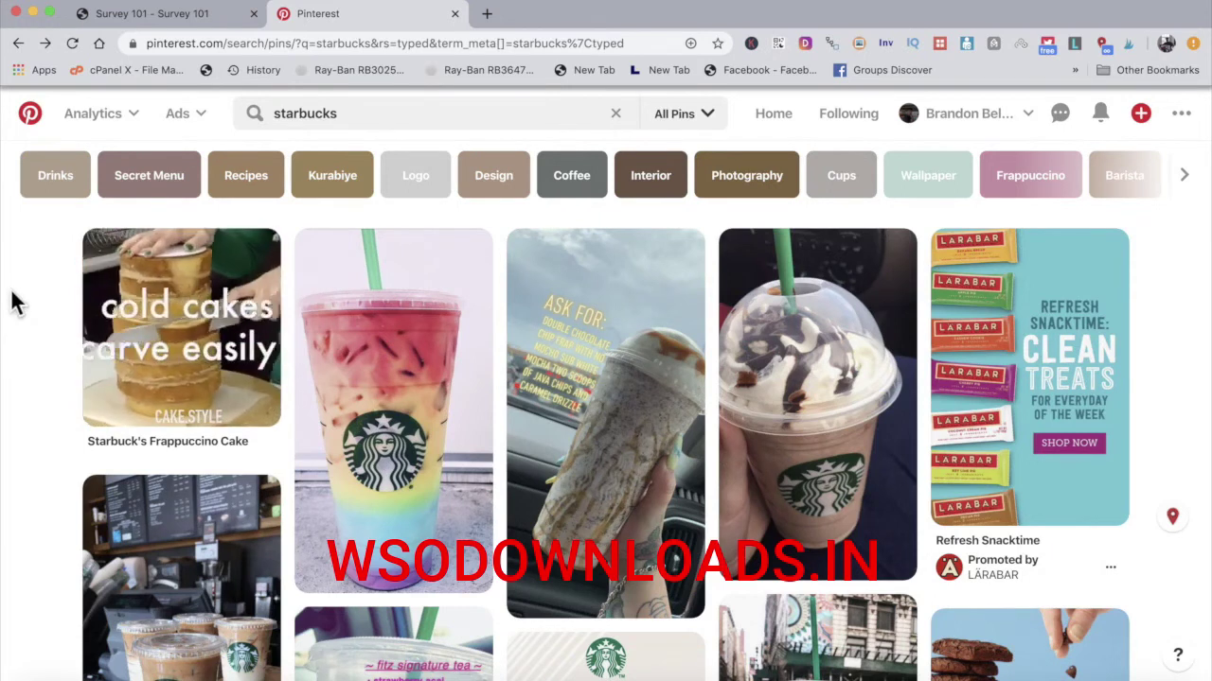
left_click(343, 113)
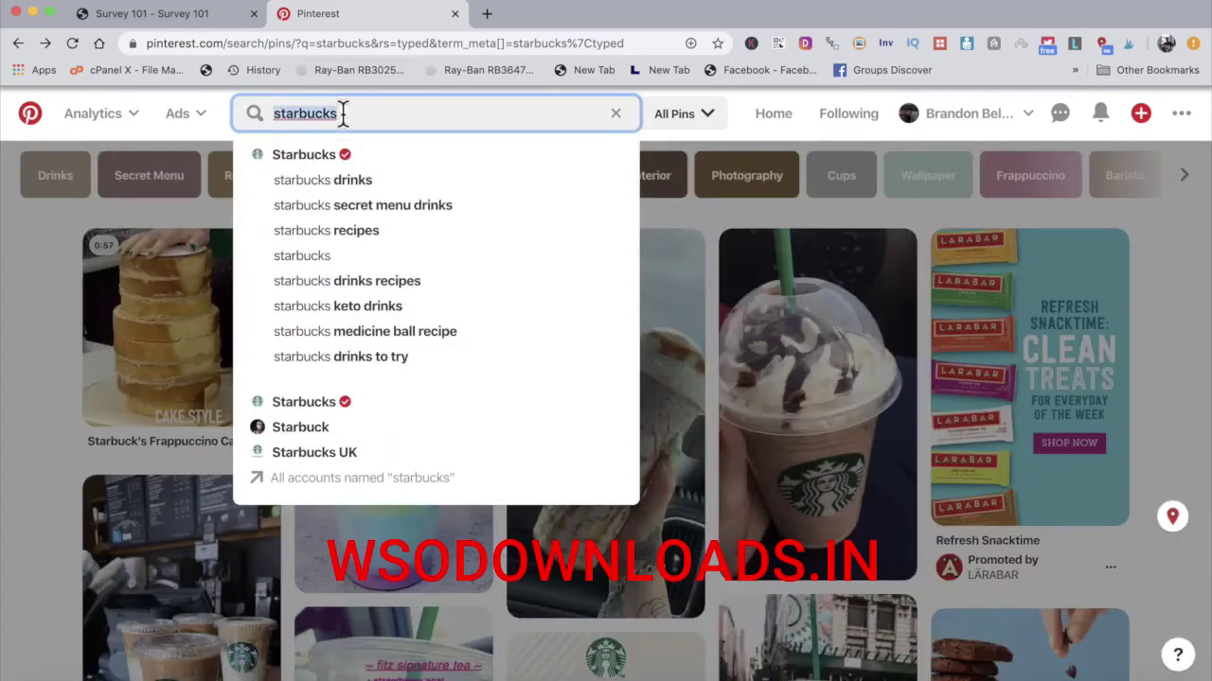
left_click(14, 415)
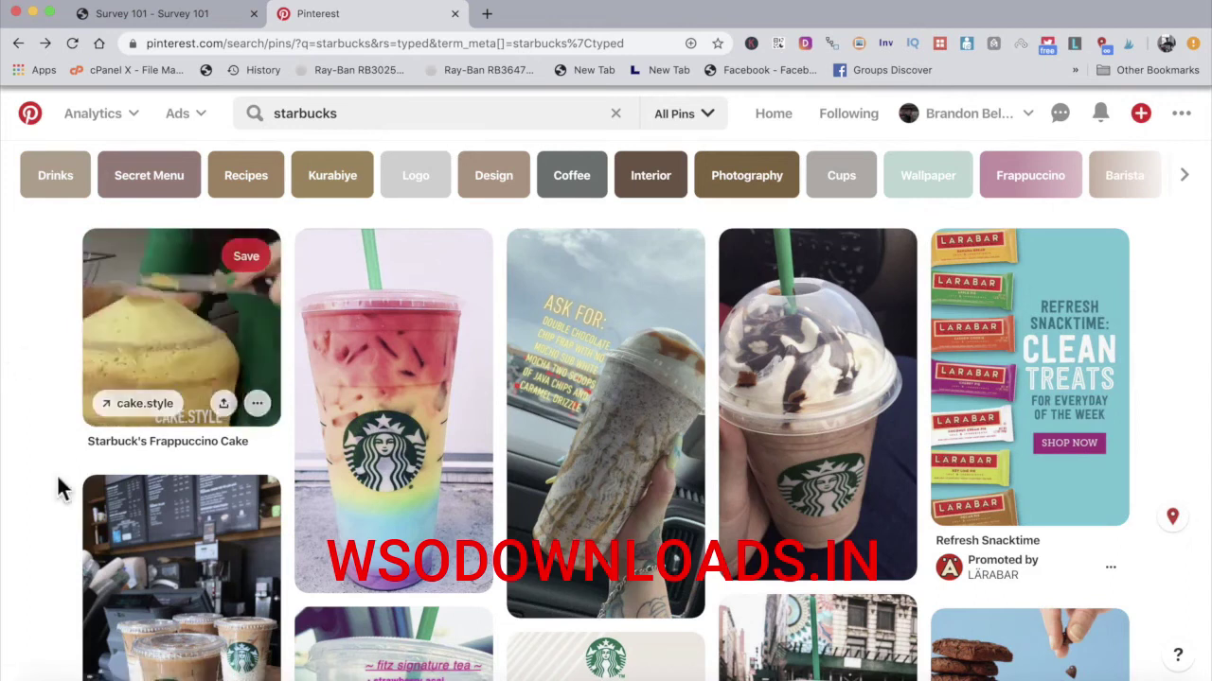
scroll(59, 487, "down", 3)
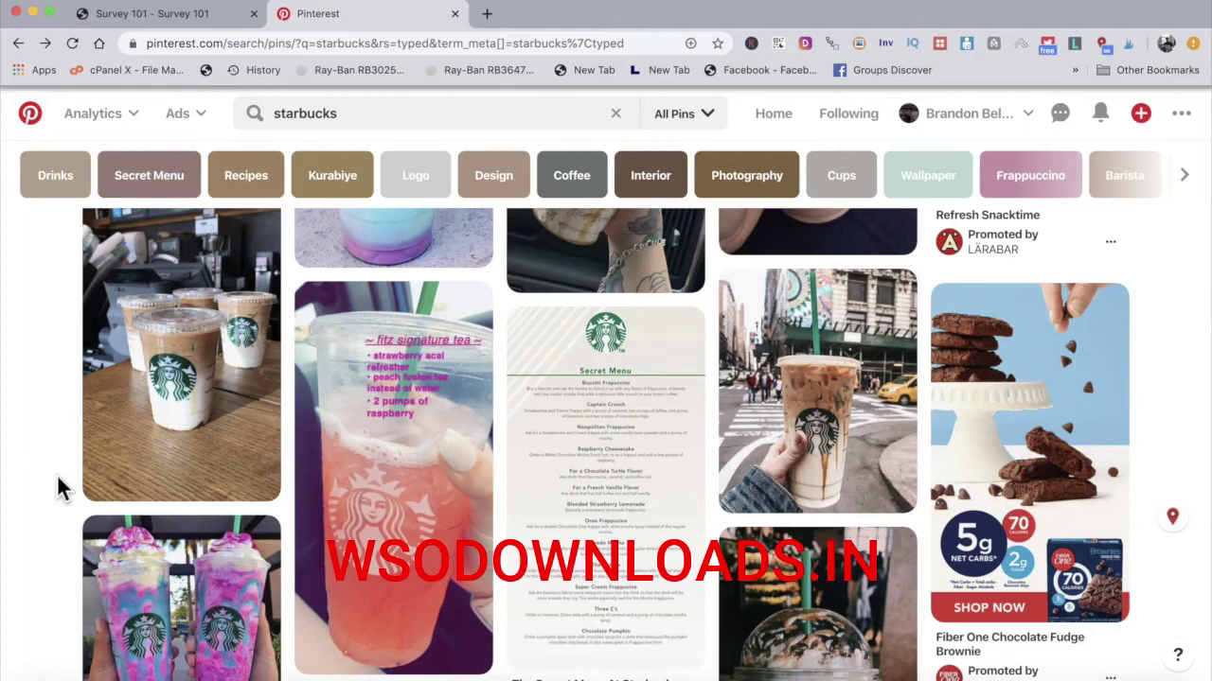
- Go to the account's profile page and open Edit settings from its more-options menu
left_click(979, 121)
left_click(1034, 210)
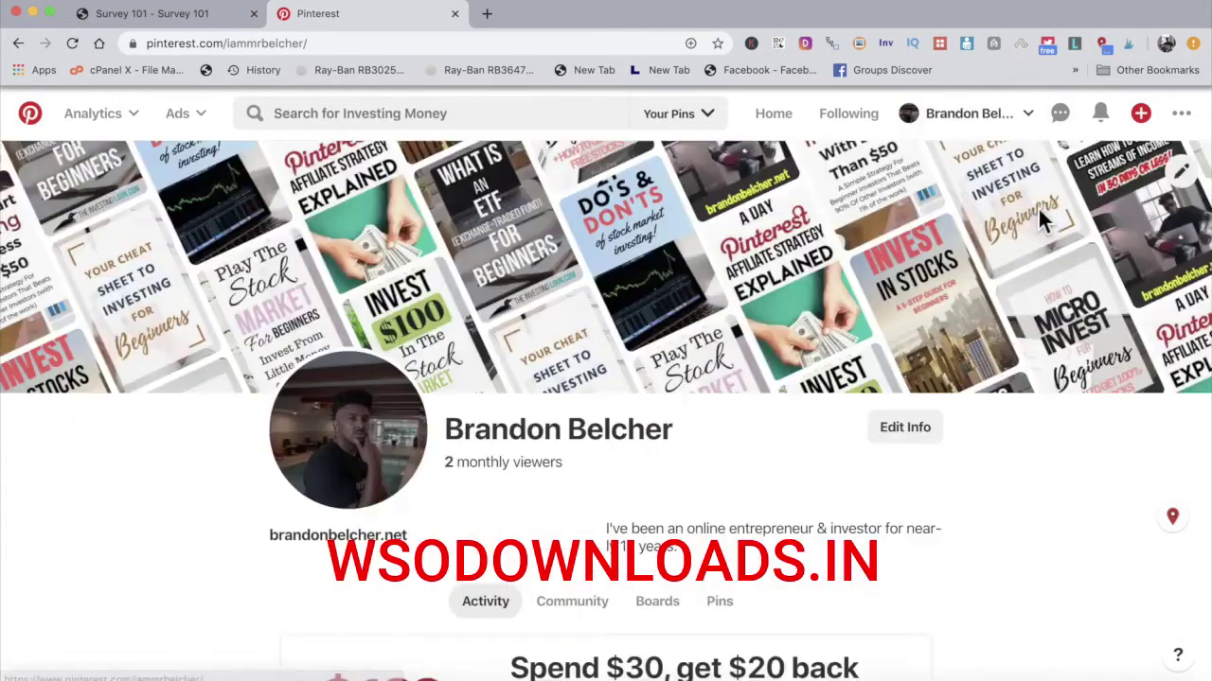
scroll(989, 445, "down", 2)
scroll(989, 446, "up", 2)
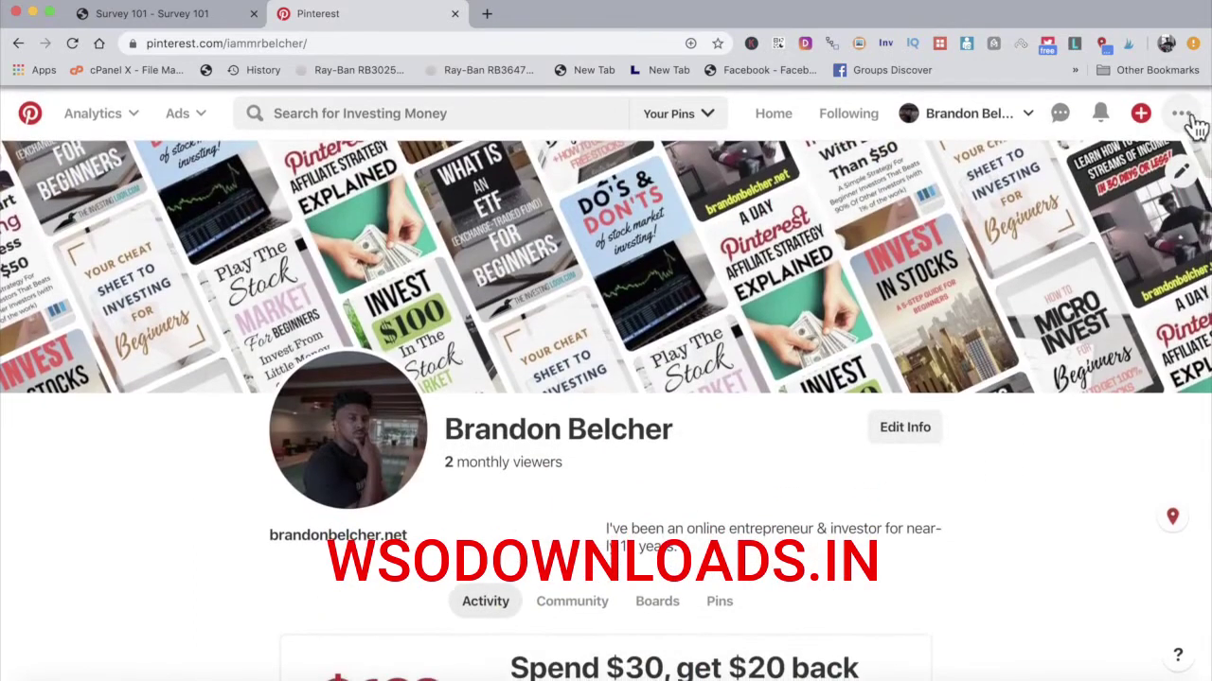
left_click(1180, 113)
left_click(1062, 207)
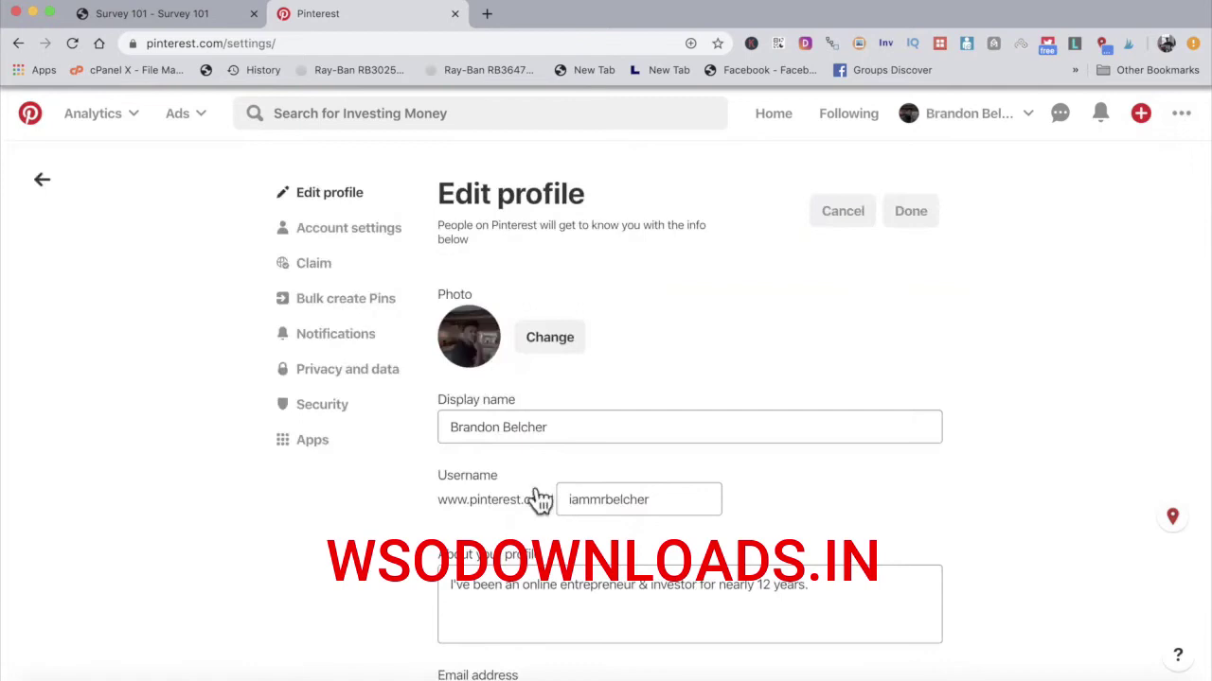
- Scroll the Edit profile form and highlight the profile web address and display name
scroll(539, 500, "down", 2)
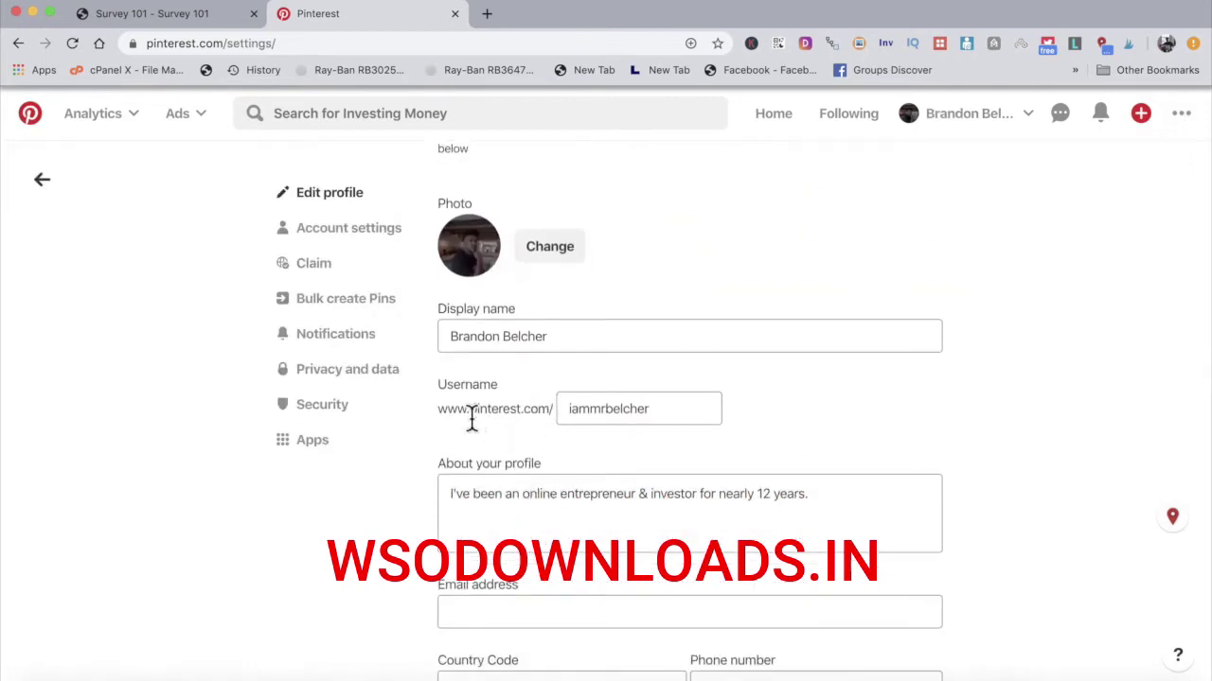
left_click_drag(471, 413, 530, 415)
left_click_drag(501, 339, 464, 242)
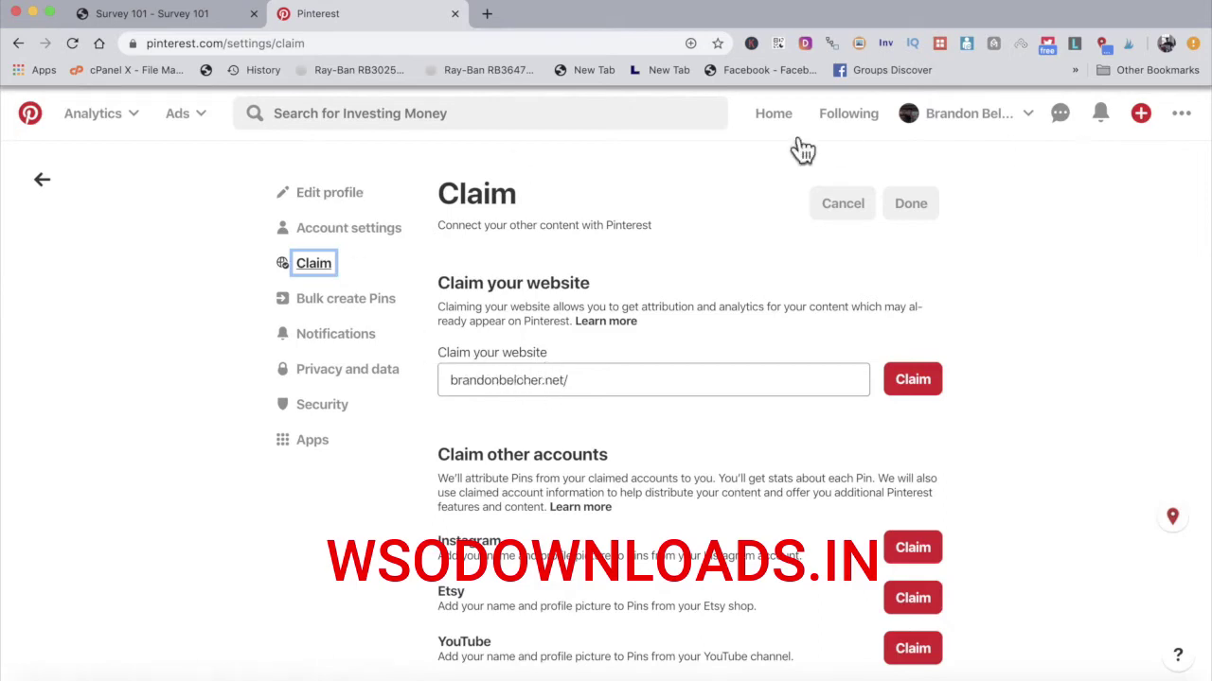
left_click(937, 118)
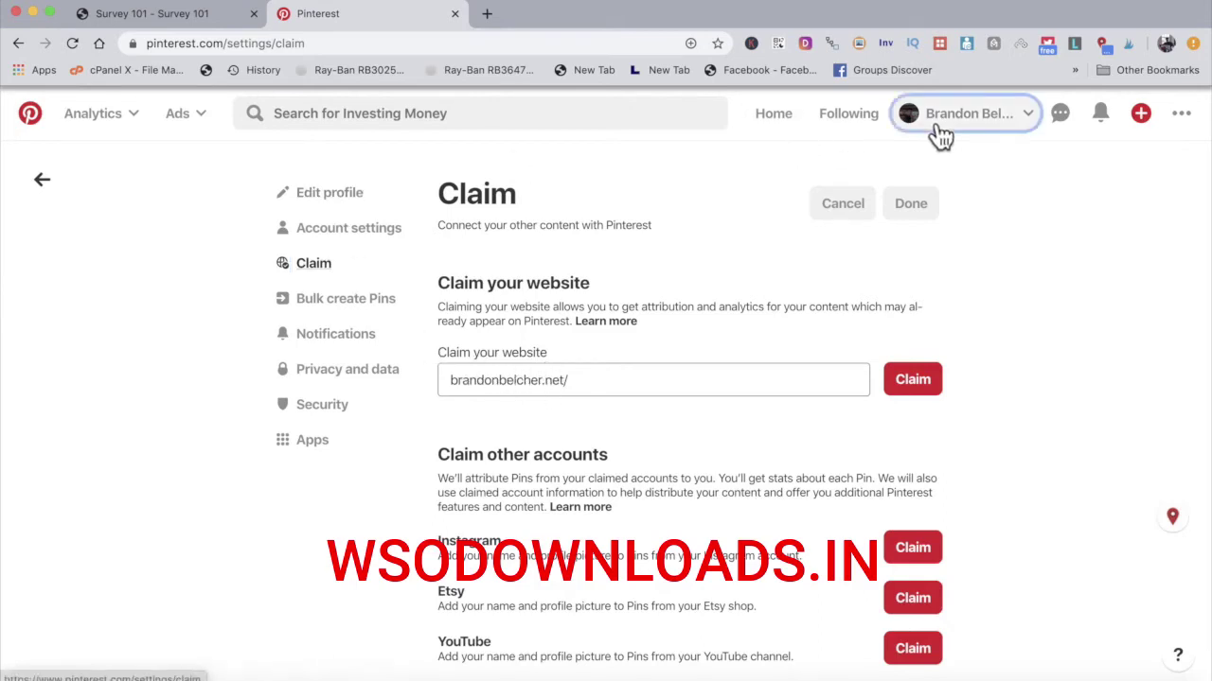
- Return to the profile page and view its 'Spend $30, get $20 back' Activity offer
left_click(1032, 209)
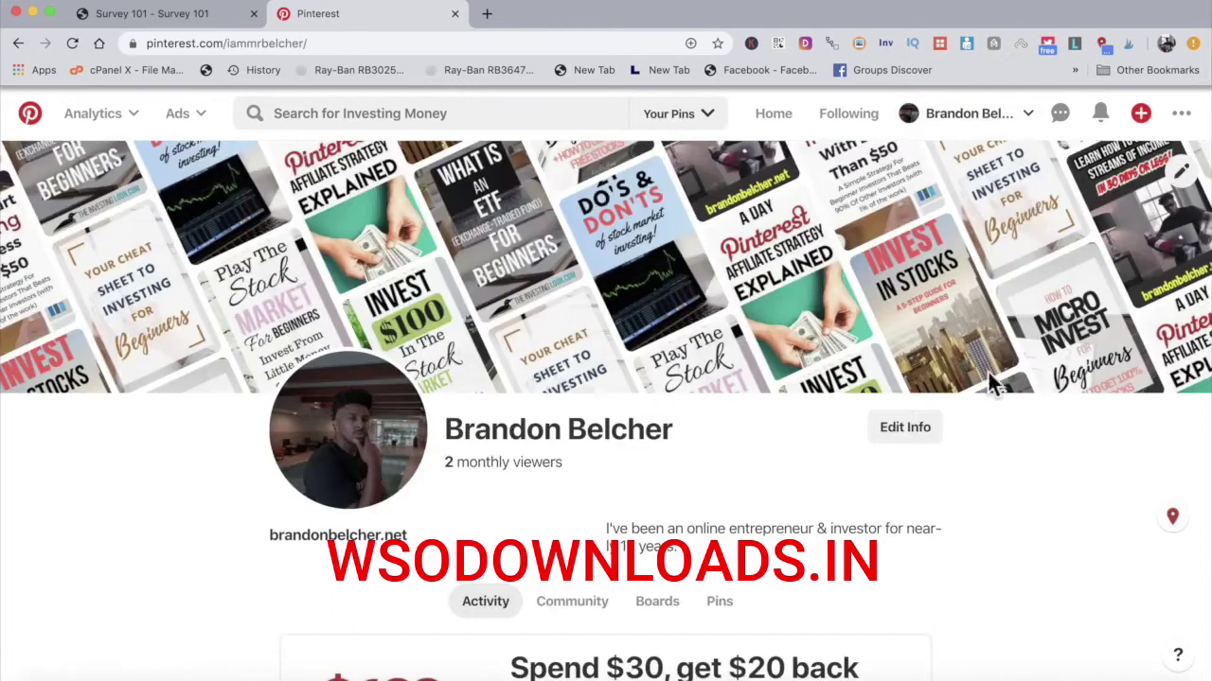
scroll(993, 422, "down", 5)
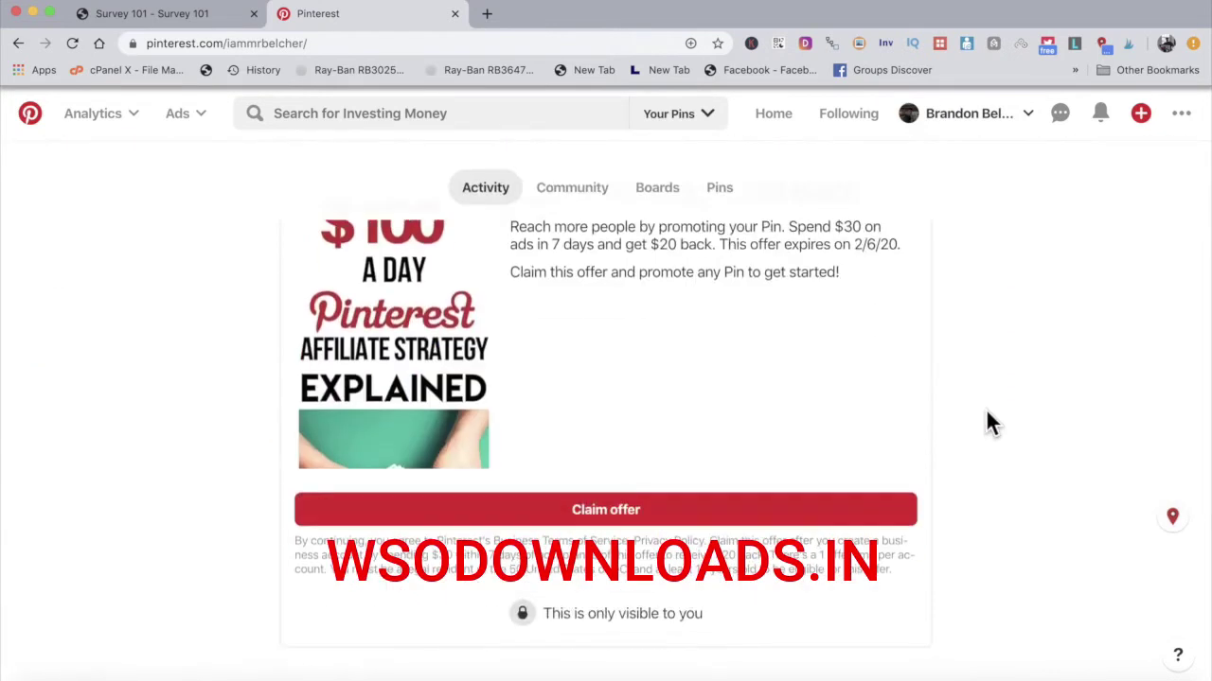
scroll(989, 422, "up", 5)
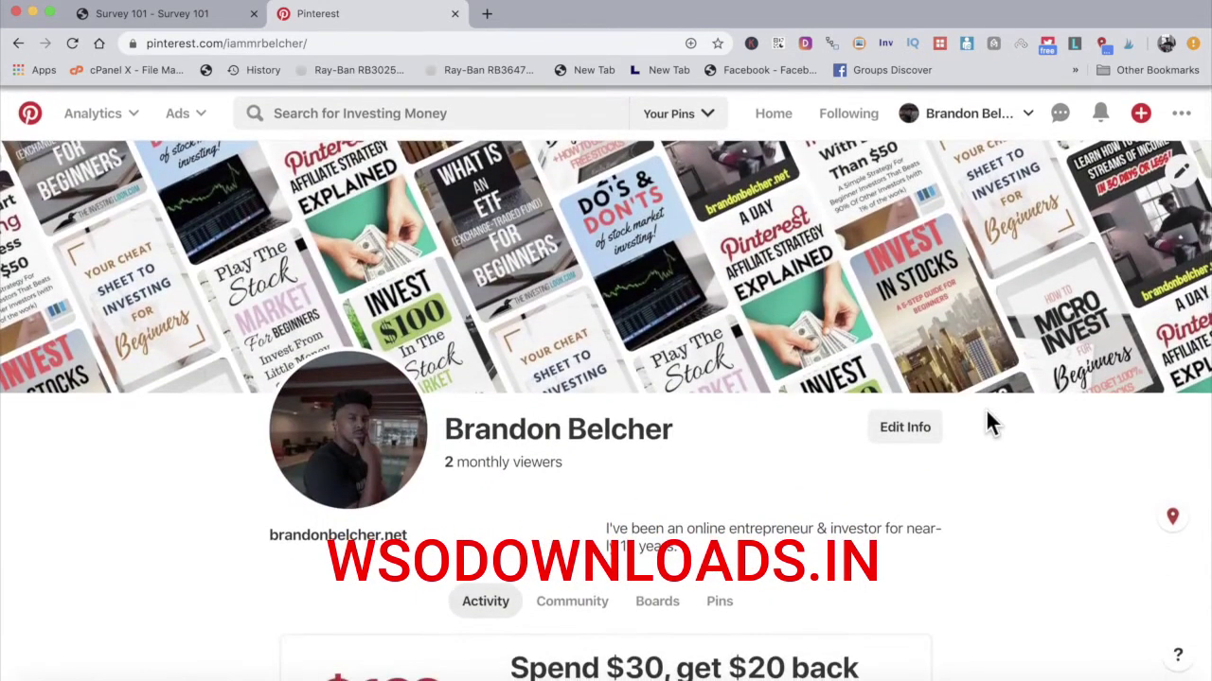
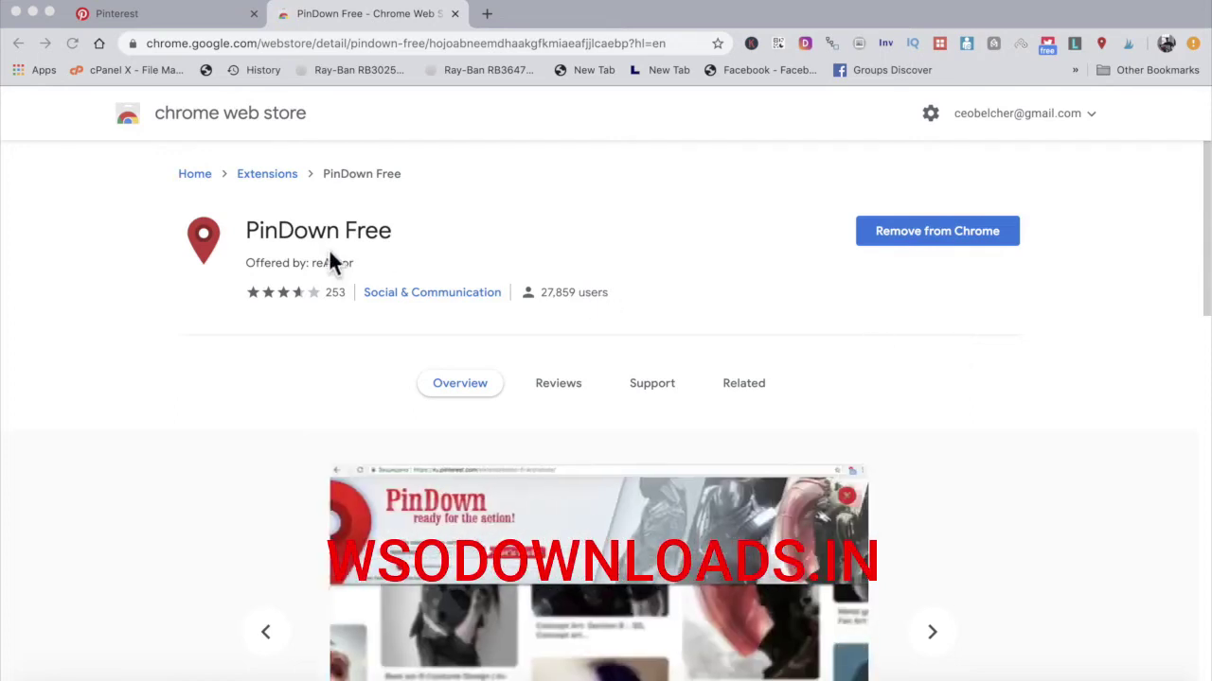
- Scroll down and back up through the PinDown Free listing in the Chrome Web Store
scroll(448, 464, "down", 3)
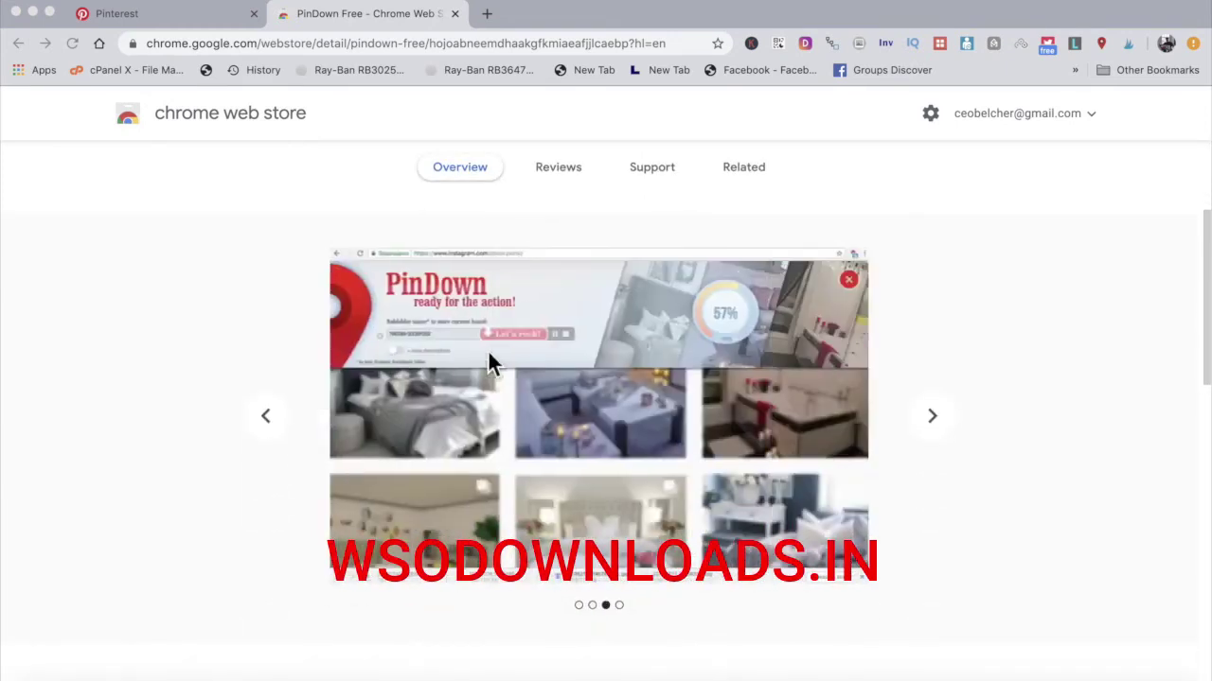
scroll(488, 358, "down", 6)
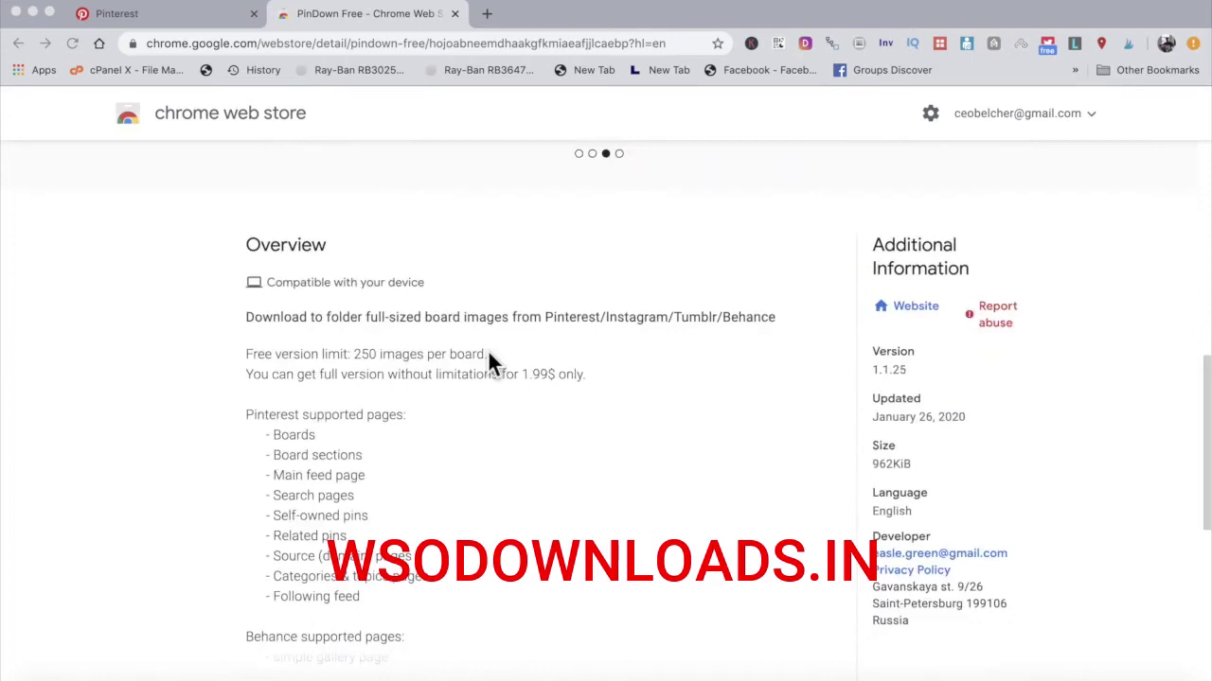
scroll(488, 354, "up", 6)
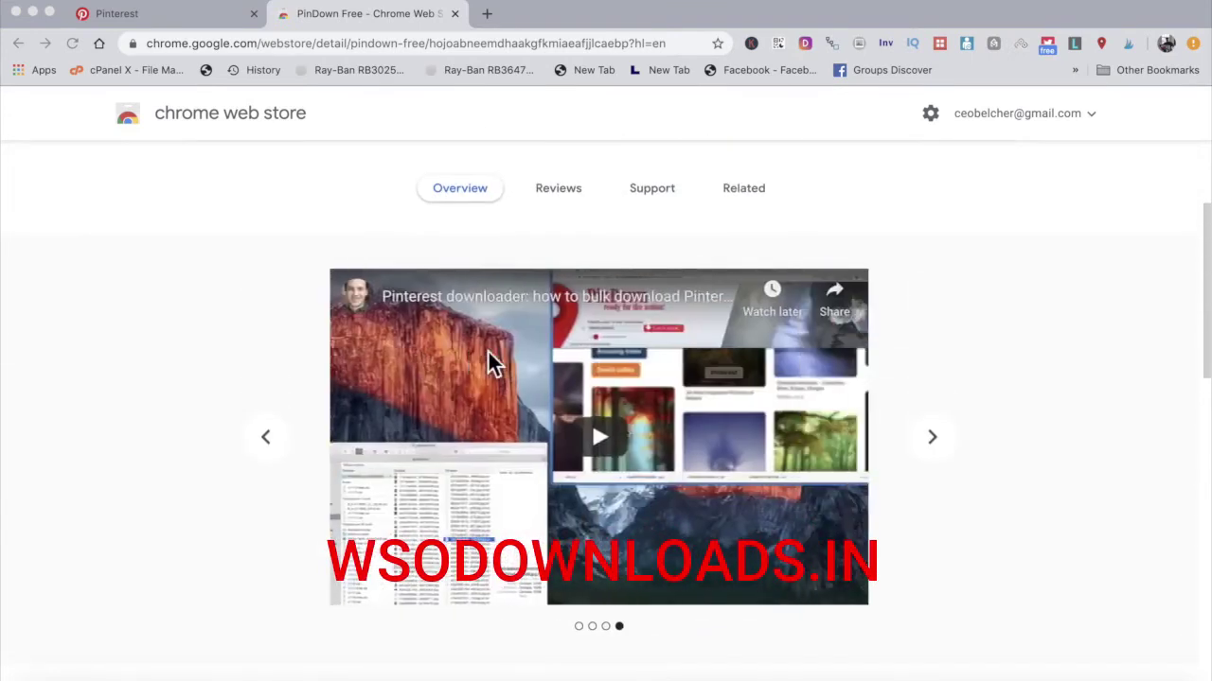
scroll(488, 363, "up", 2)
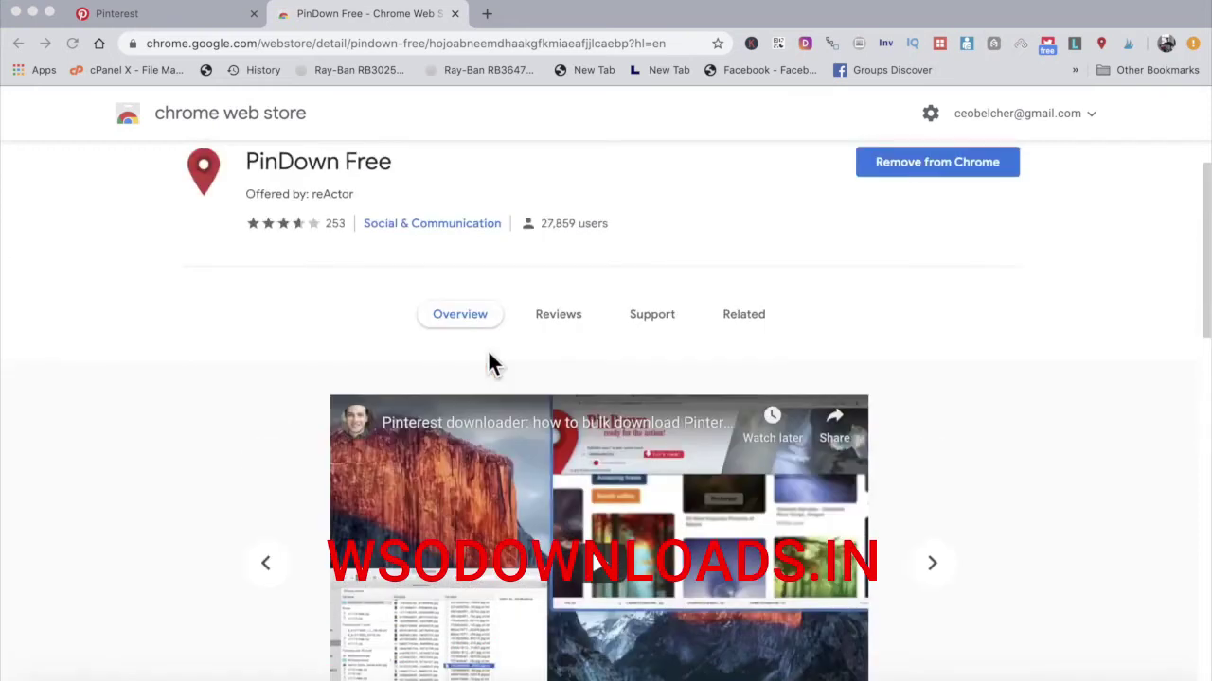
scroll(491, 363, "up", 1)
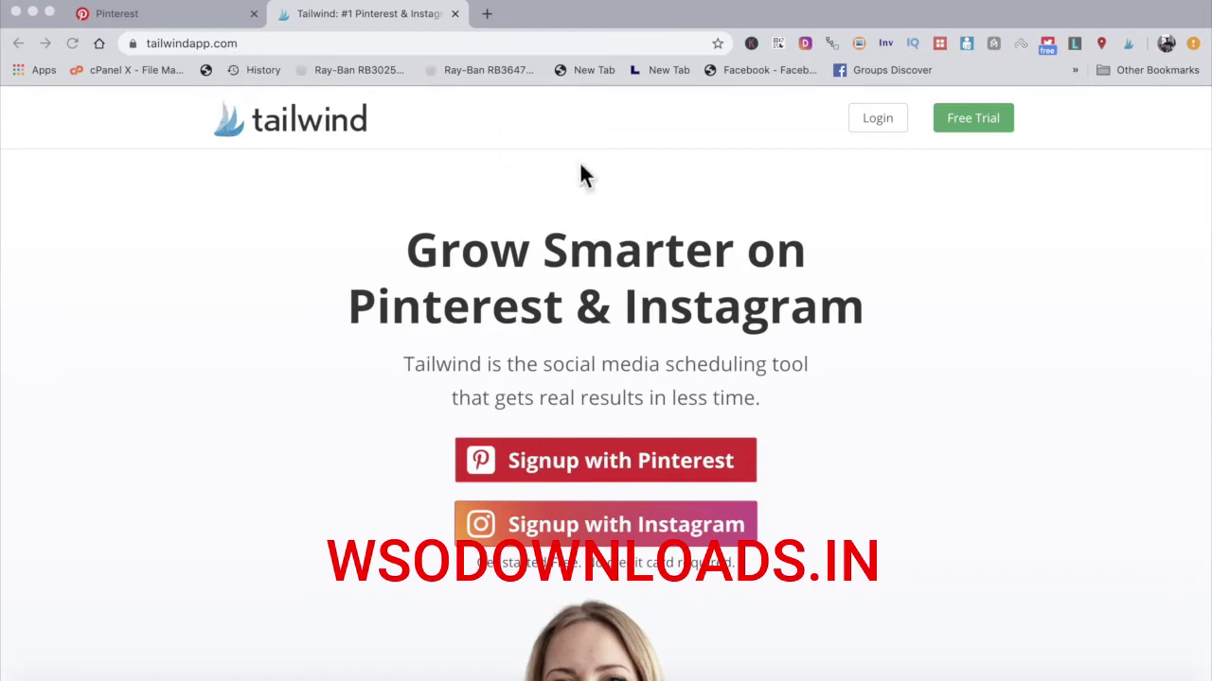
- Sign in to Tailwind with the Pinterest account and go to the Plus plan upgrade page
left_click(634, 331)
left_click(596, 470)
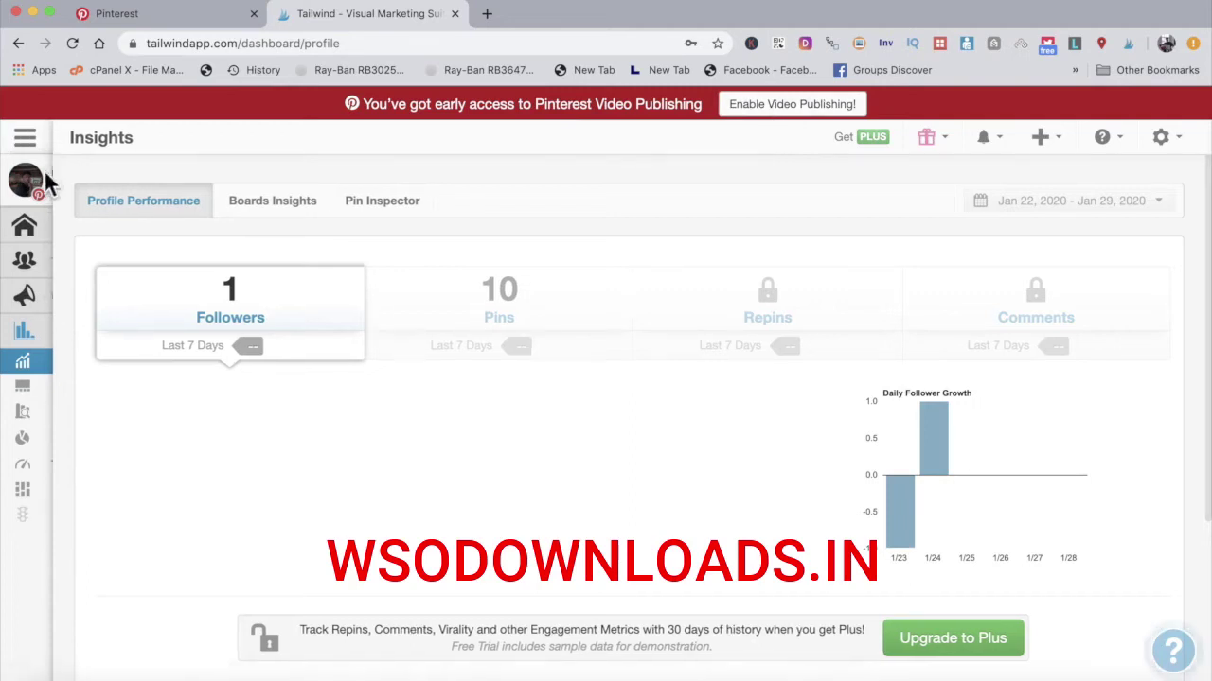
mouse_move(43, 174)
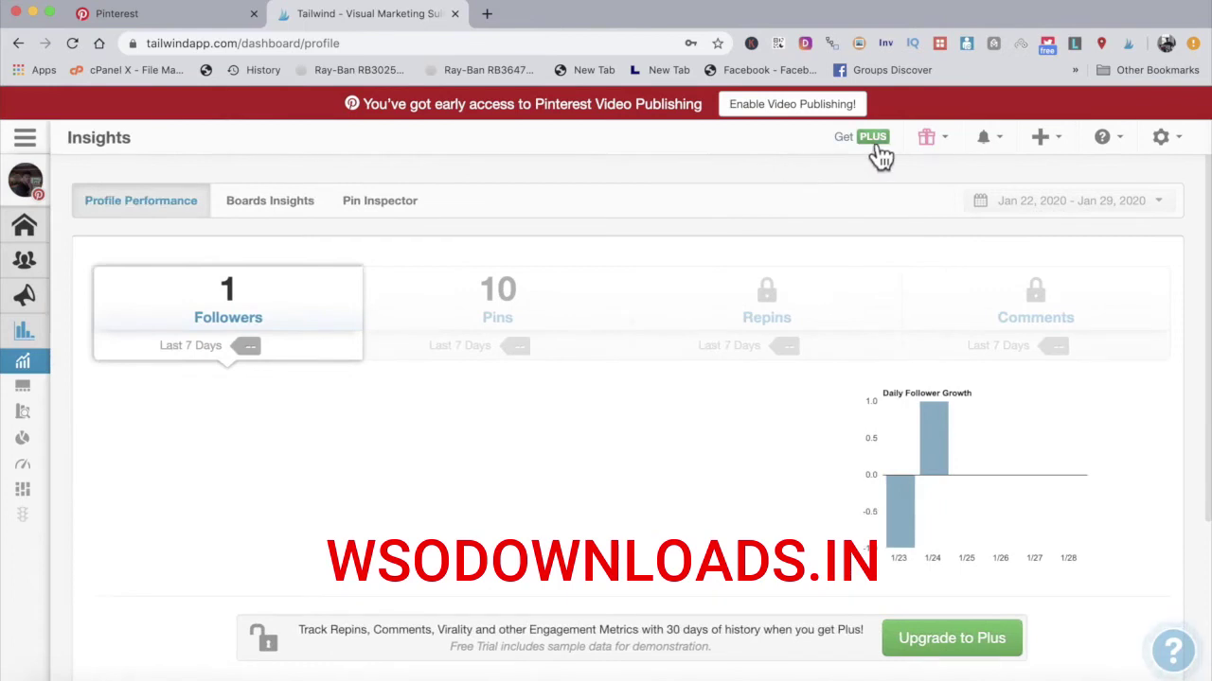
left_click(875, 151)
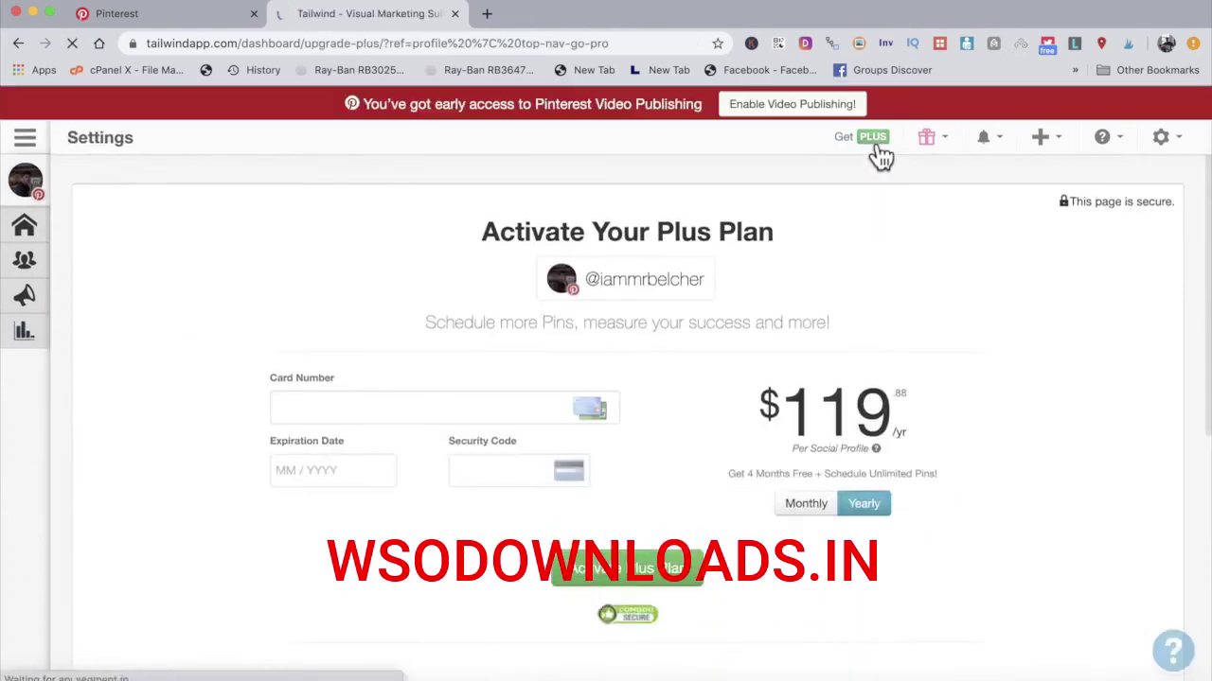
- Toggle the Plus plan between $14.99 monthly and $119.88 yearly pricing
scroll(710, 374, "down", 1)
scroll(714, 379, "down", 5)
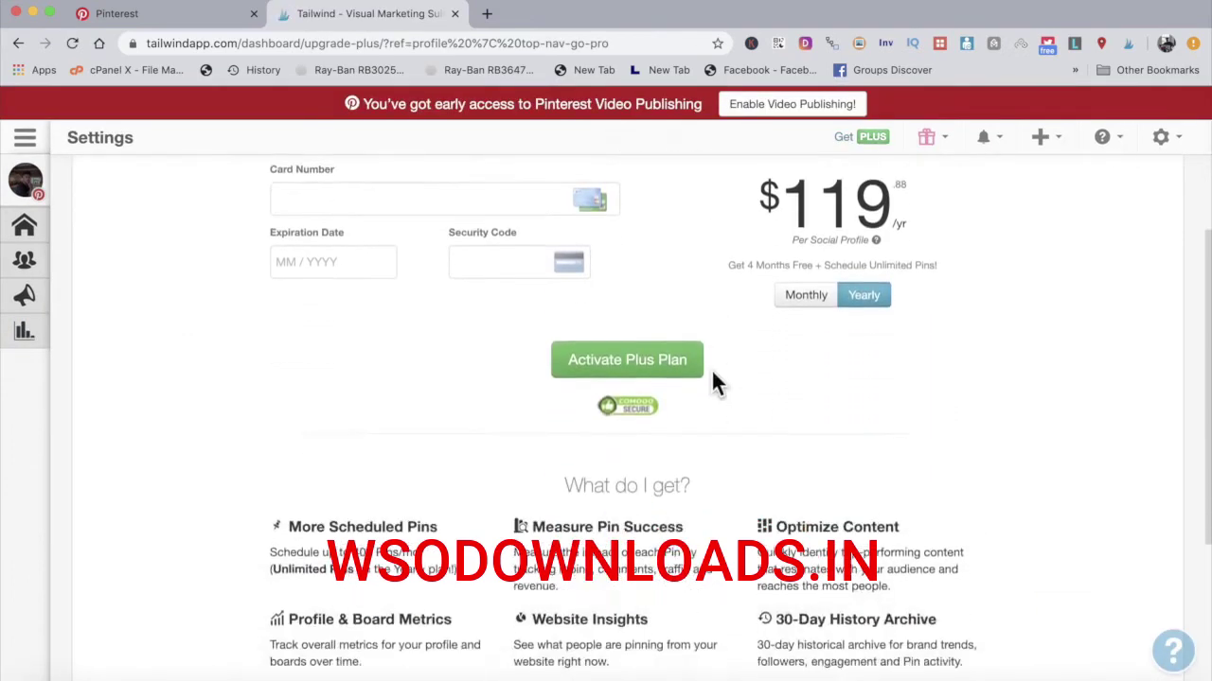
left_click(814, 249)
scroll(885, 374, "up", 1)
scroll(887, 373, "up", 4)
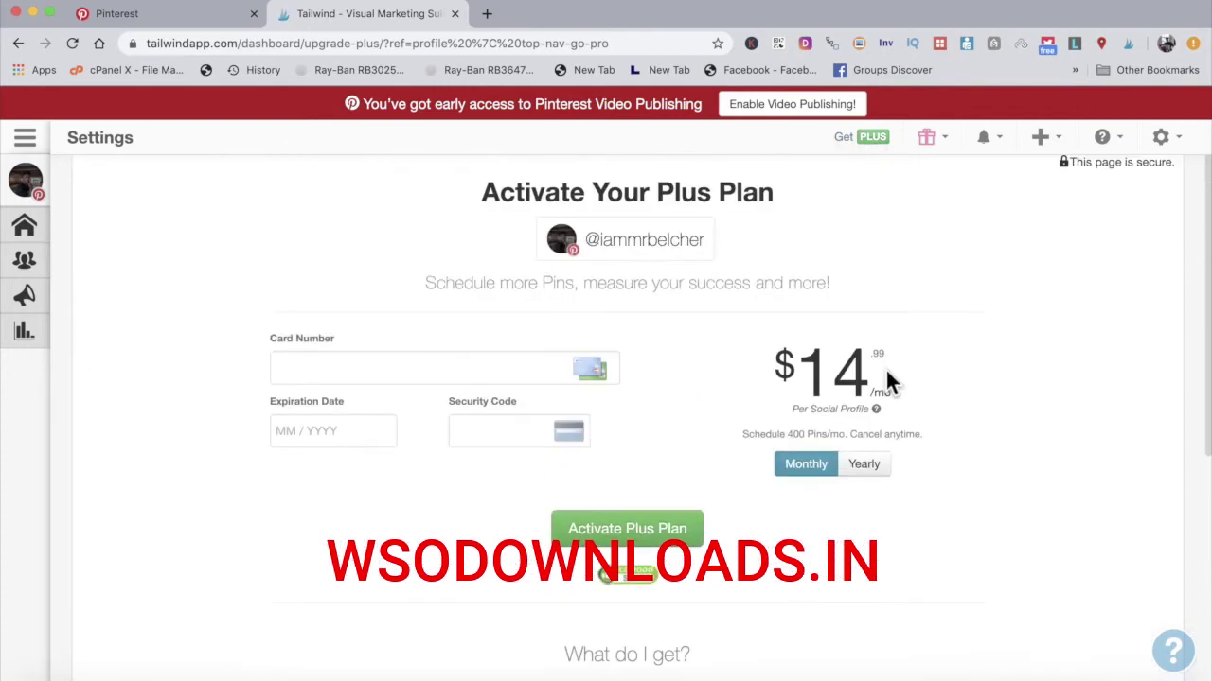
left_click(880, 473)
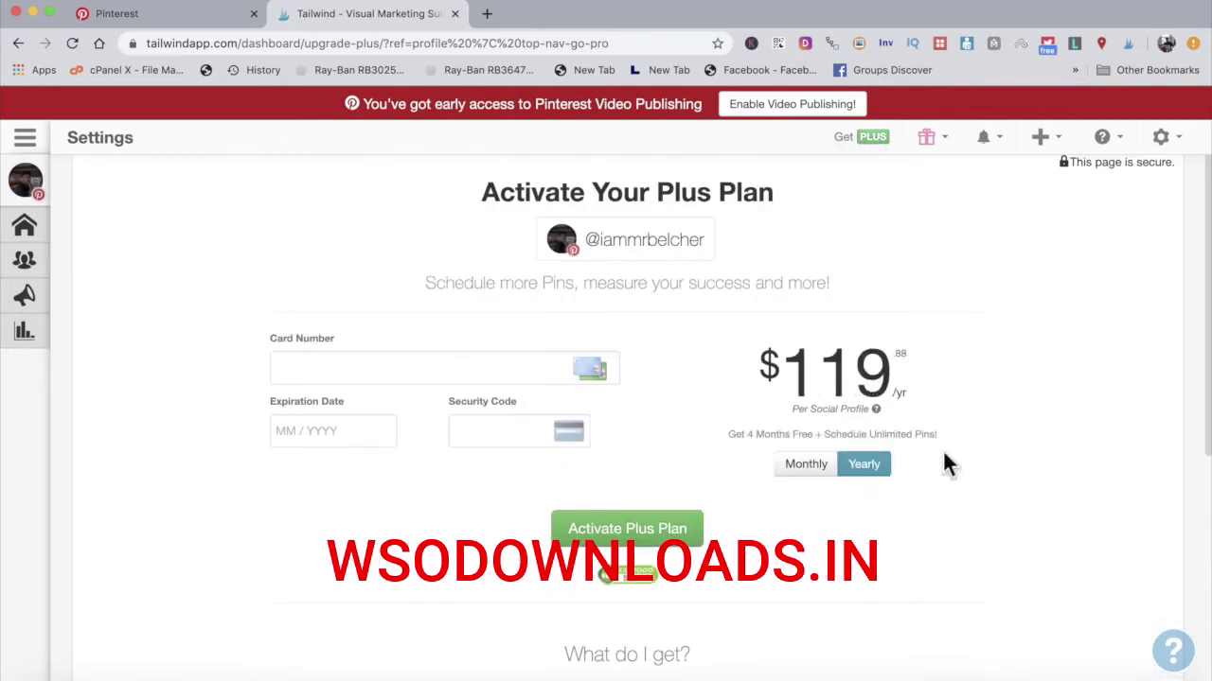
scroll(885, 468, "down", 7)
scroll(879, 457, "down", 4)
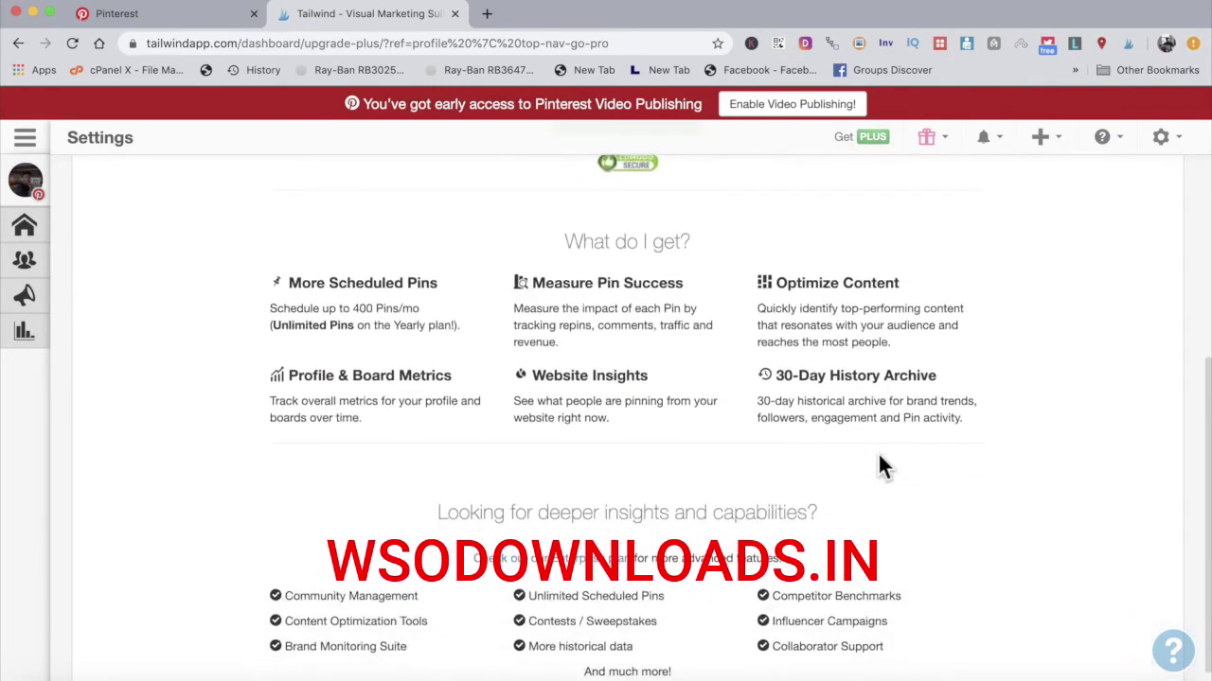
scroll(880, 464, "up", 4)
scroll(878, 454, "up", 5)
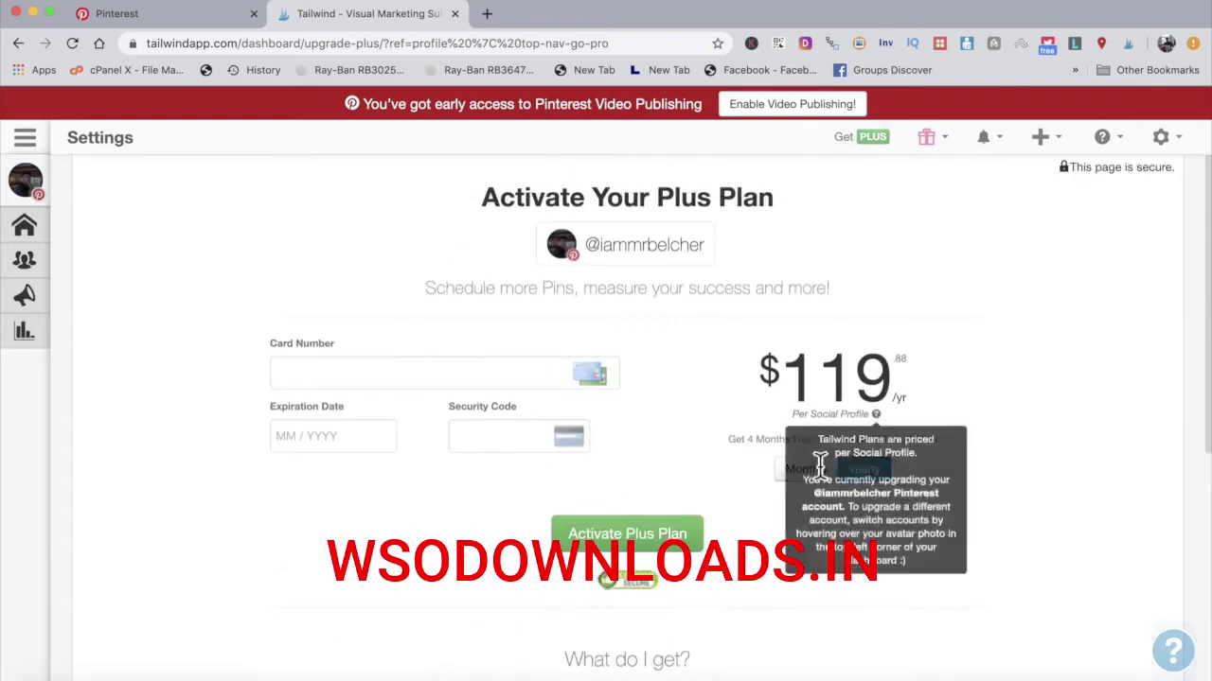
left_click(807, 467)
- Review the Enterprise features, recheck yearly pricing, and leave the $14.99 monthly price shown
scroll(771, 357, "down", 7)
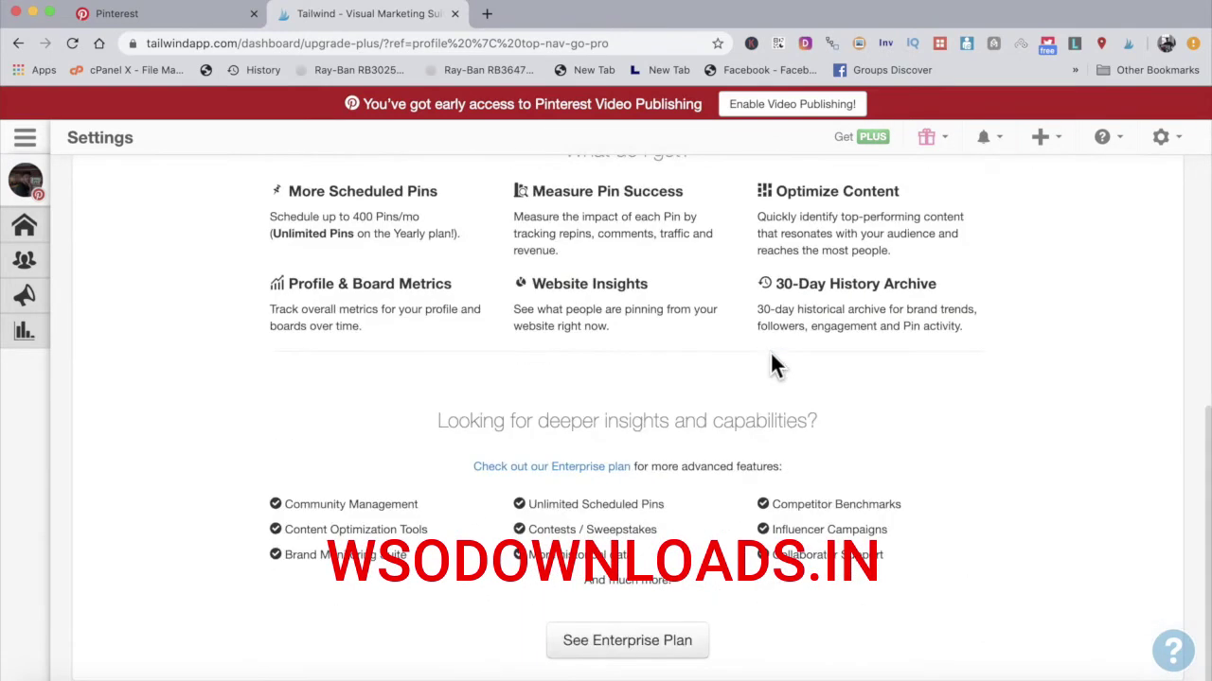
left_click_drag(771, 358, 670, 547)
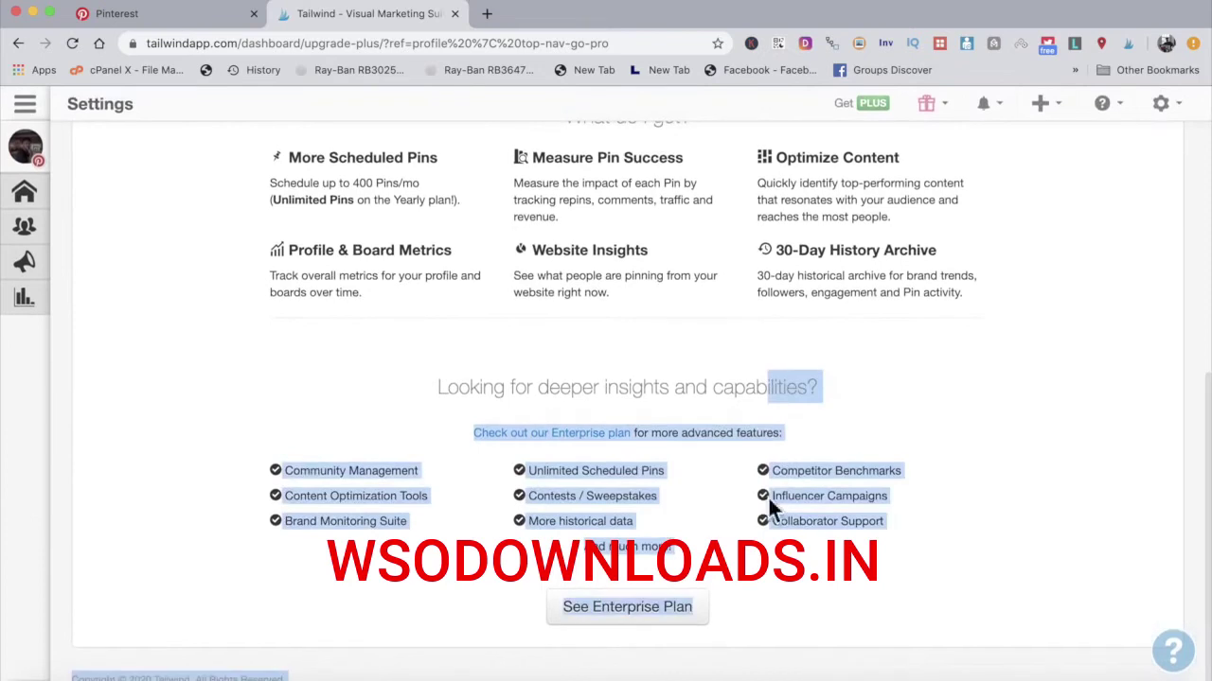
left_click(784, 474)
scroll(489, 293, "up", 10)
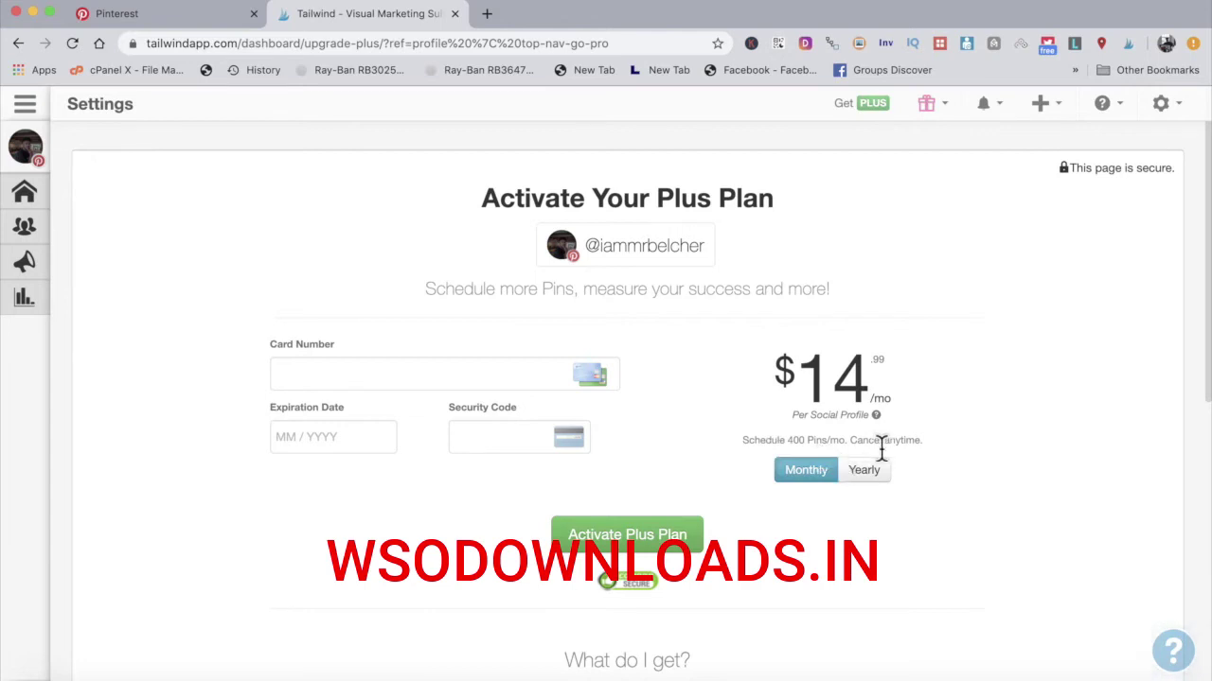
left_click(851, 487)
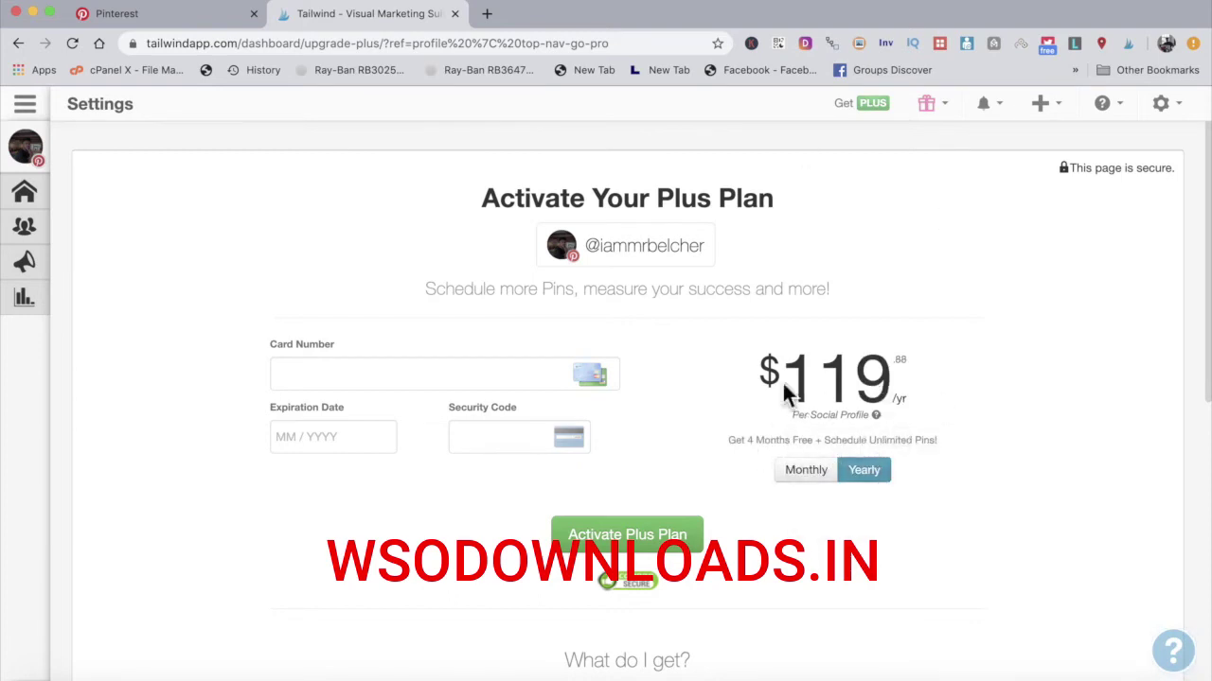
left_click(806, 471)
- Open Tailwind's 7-day Dashboard overview showing 0 followers and 0 domain pins
mouse_move(26, 147)
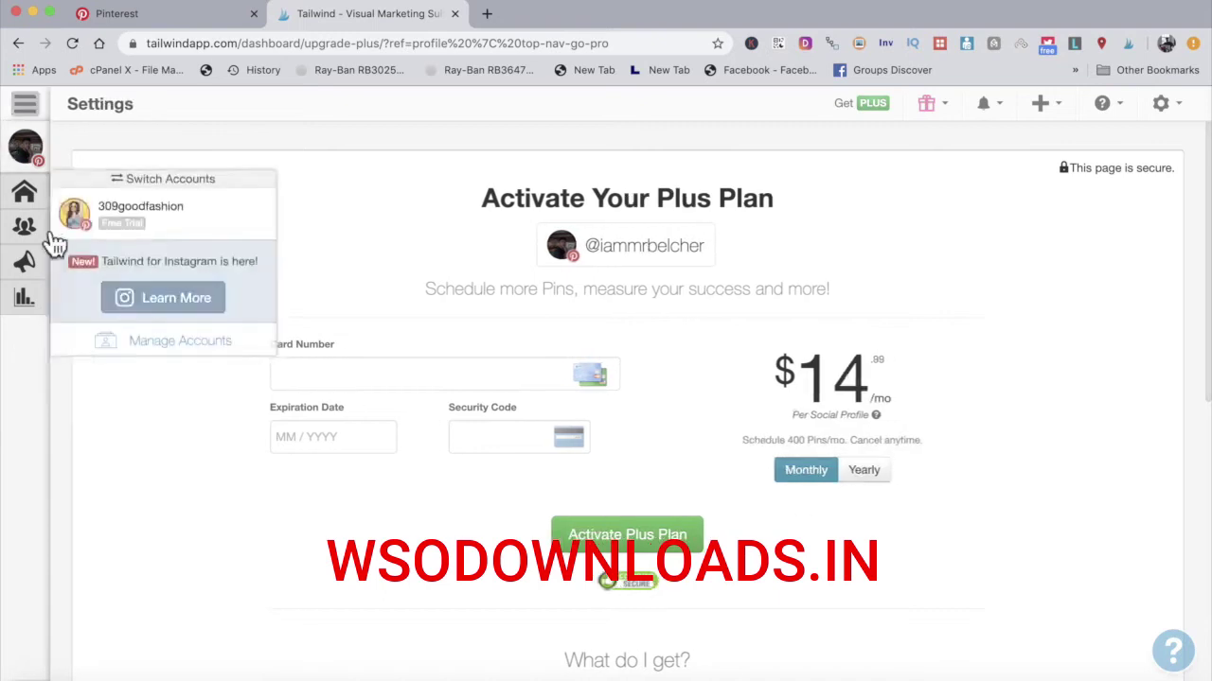
left_click(24, 195)
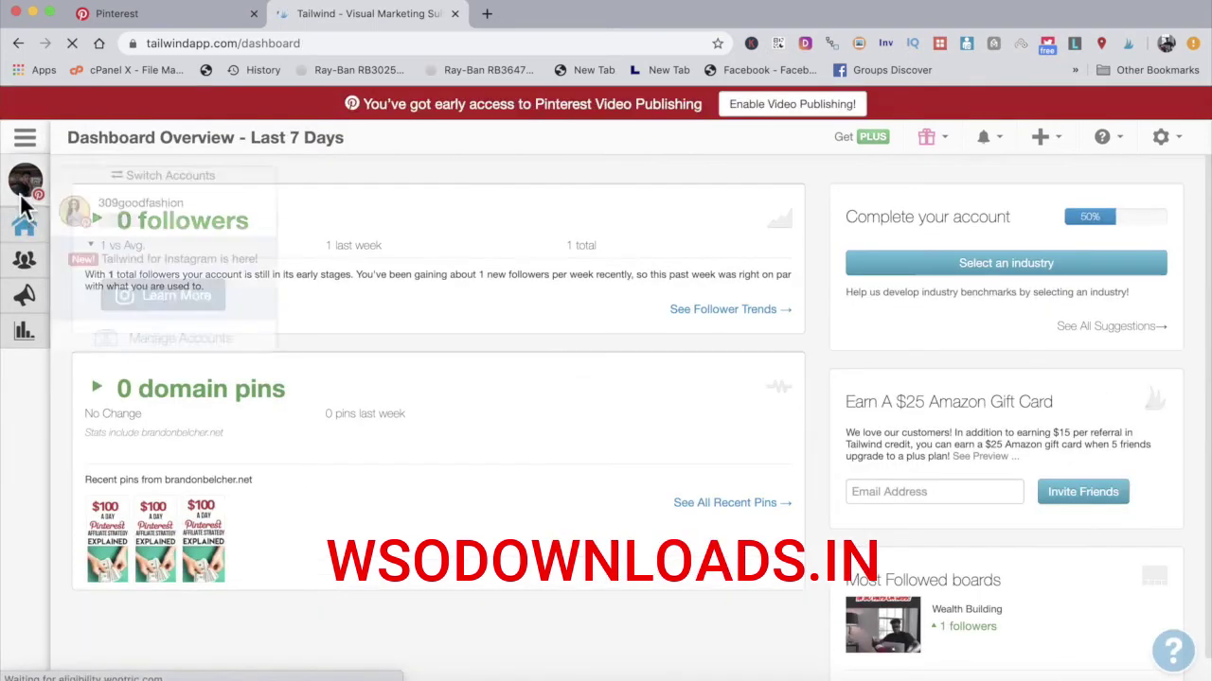
mouse_move(22, 236)
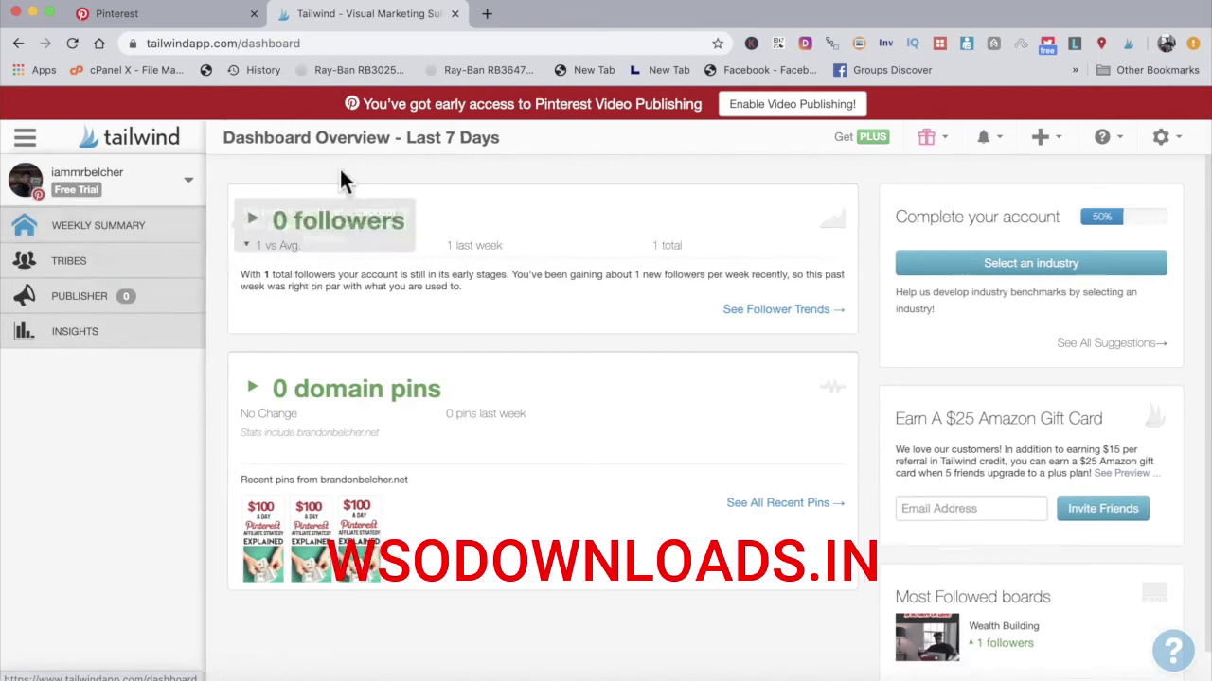
mouse_move(1184, 154)
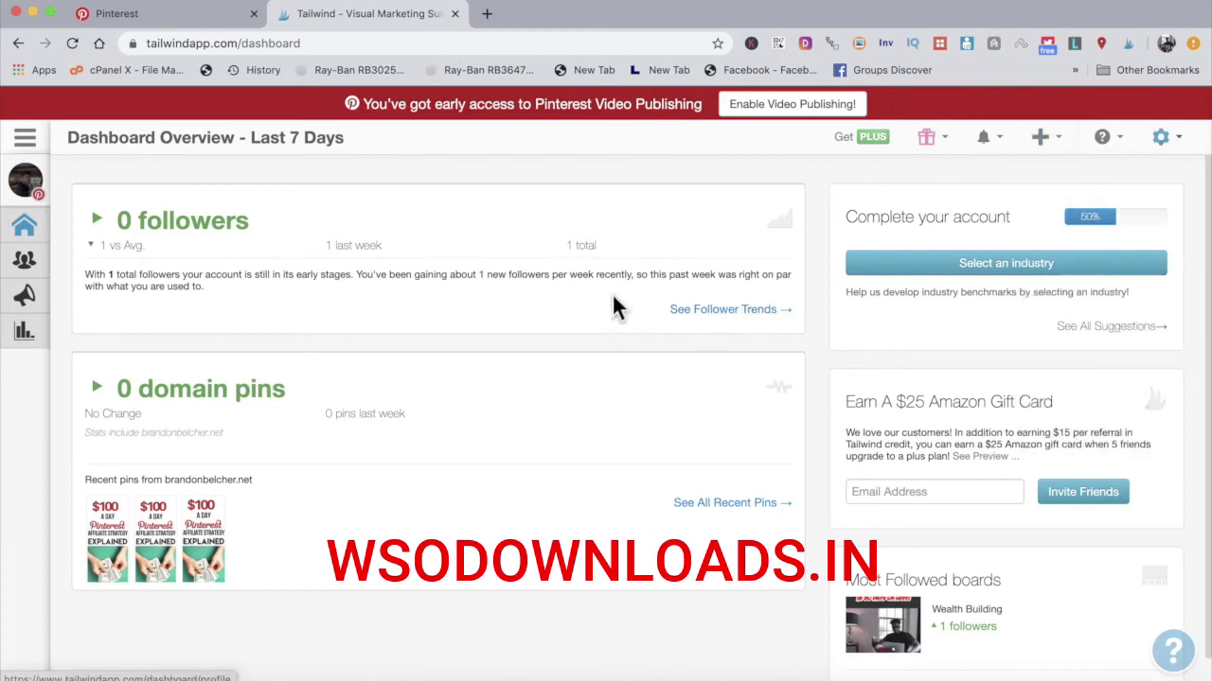
mouse_move(42, 236)
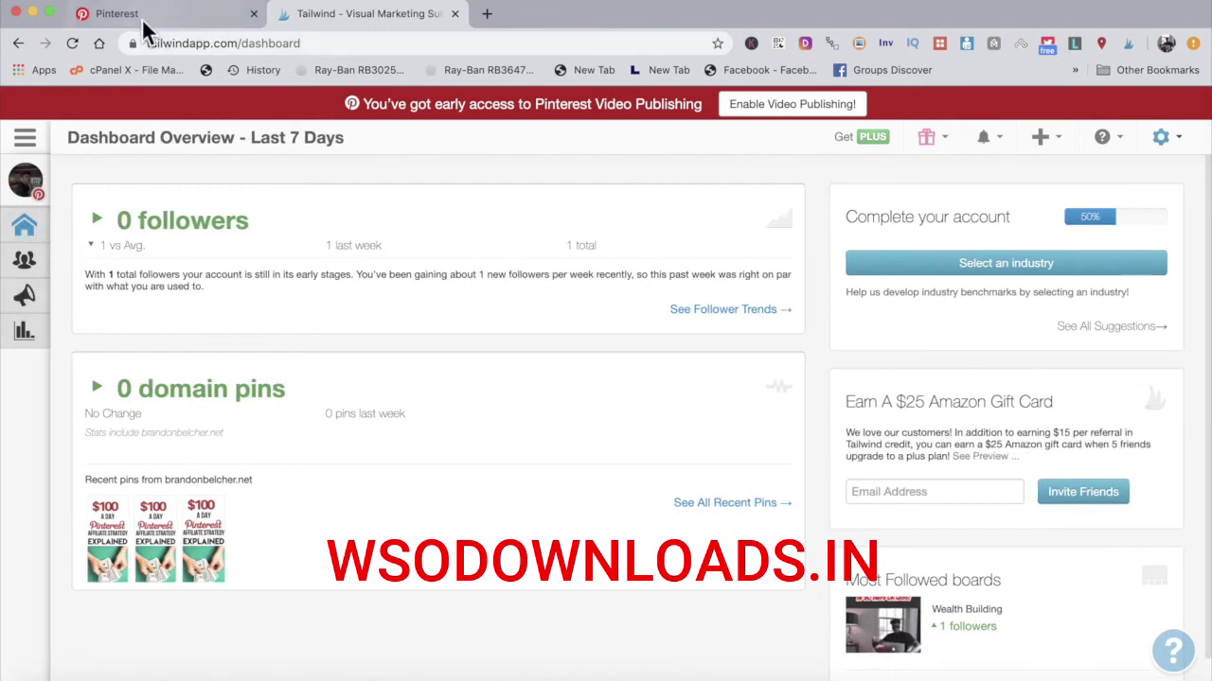
mouse_move(34, 200)
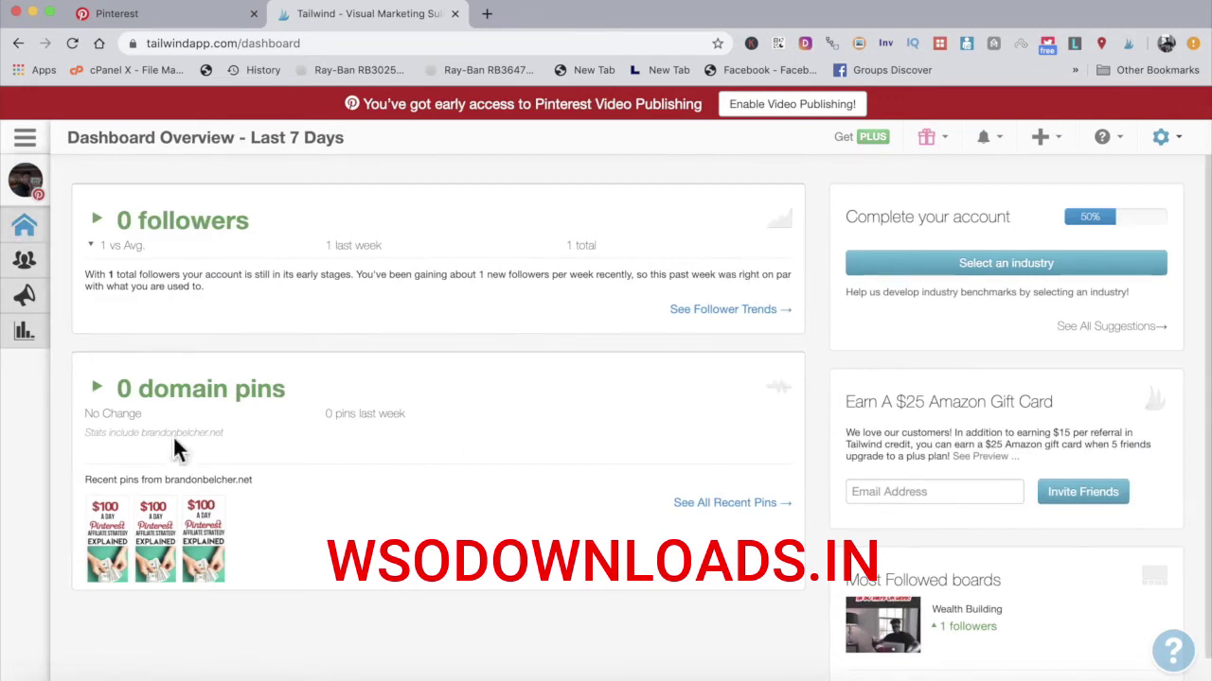
mouse_move(11, 185)
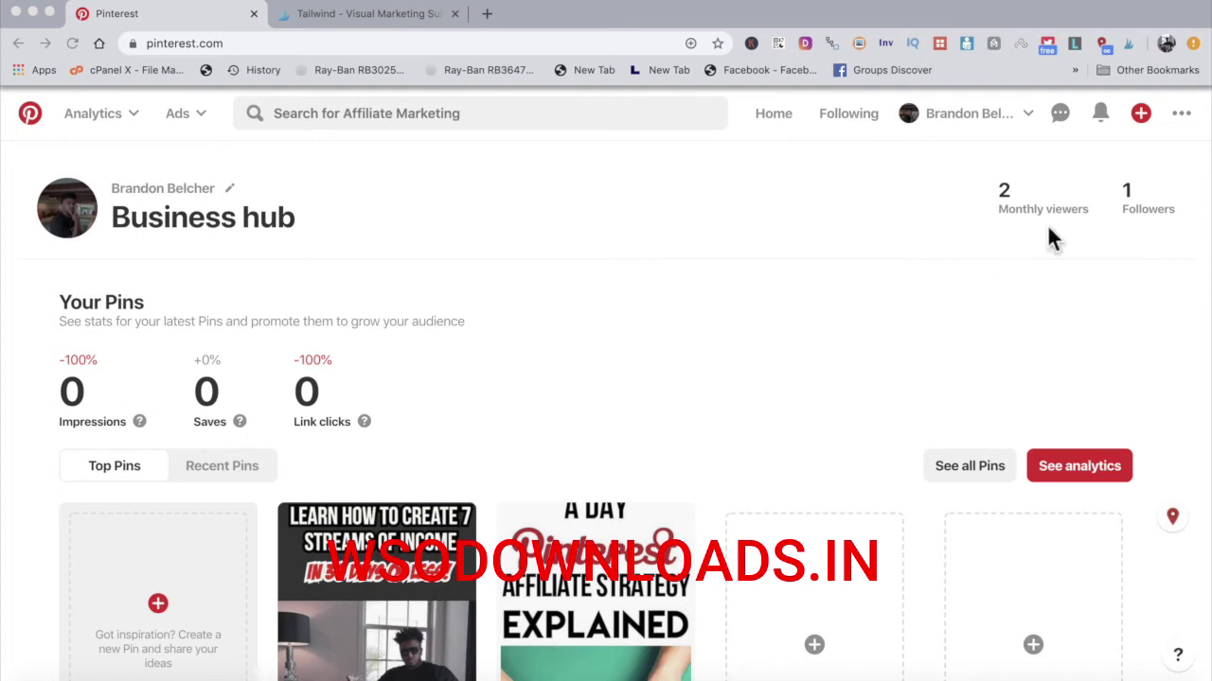
- Run a Pinterest search for 'extra' to bring up extra income pins
left_click(449, 113)
type("extra income")
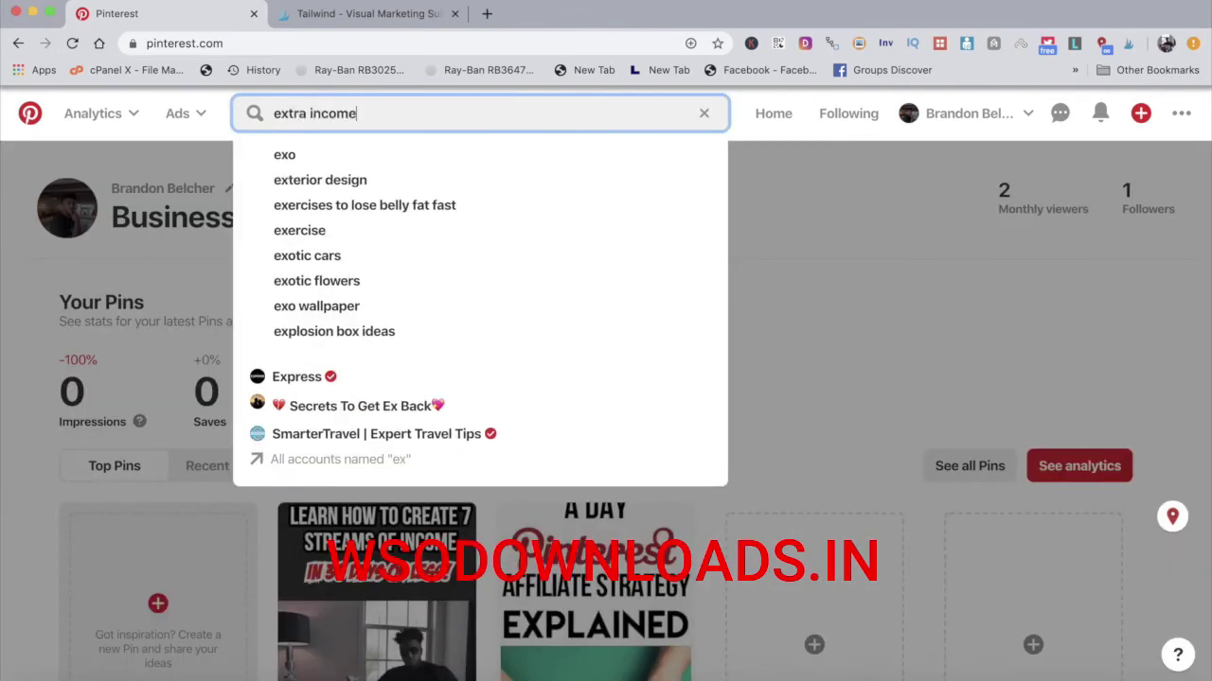
key("Return")
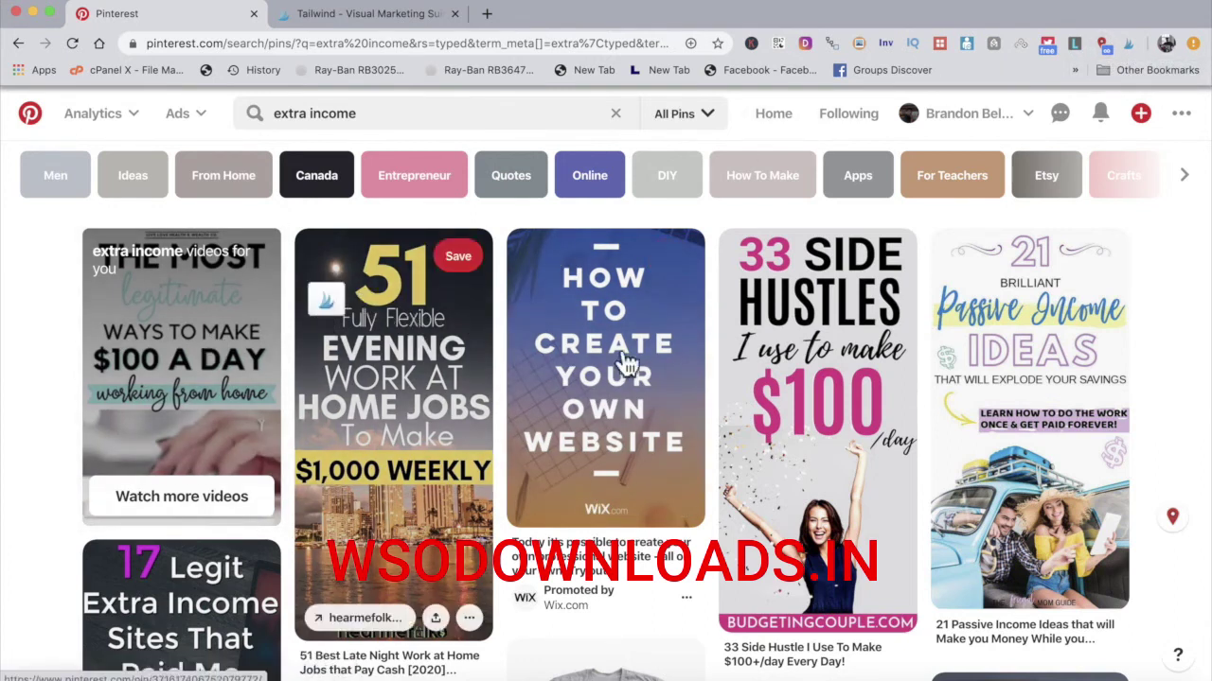
- Scroll down through the extra income pin results and select the search term
scroll(625, 360, "down", 2)
scroll(625, 360, "down", 4)
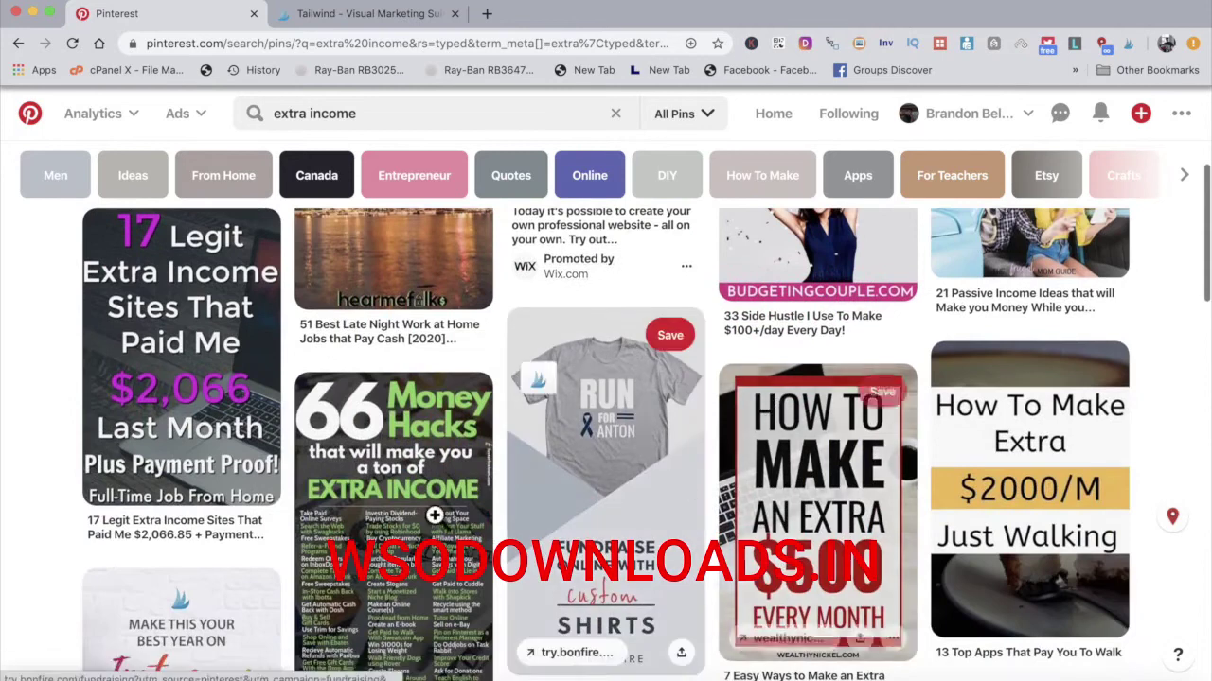
scroll(444, 398, "down", 2)
scroll(445, 527, "down", 6)
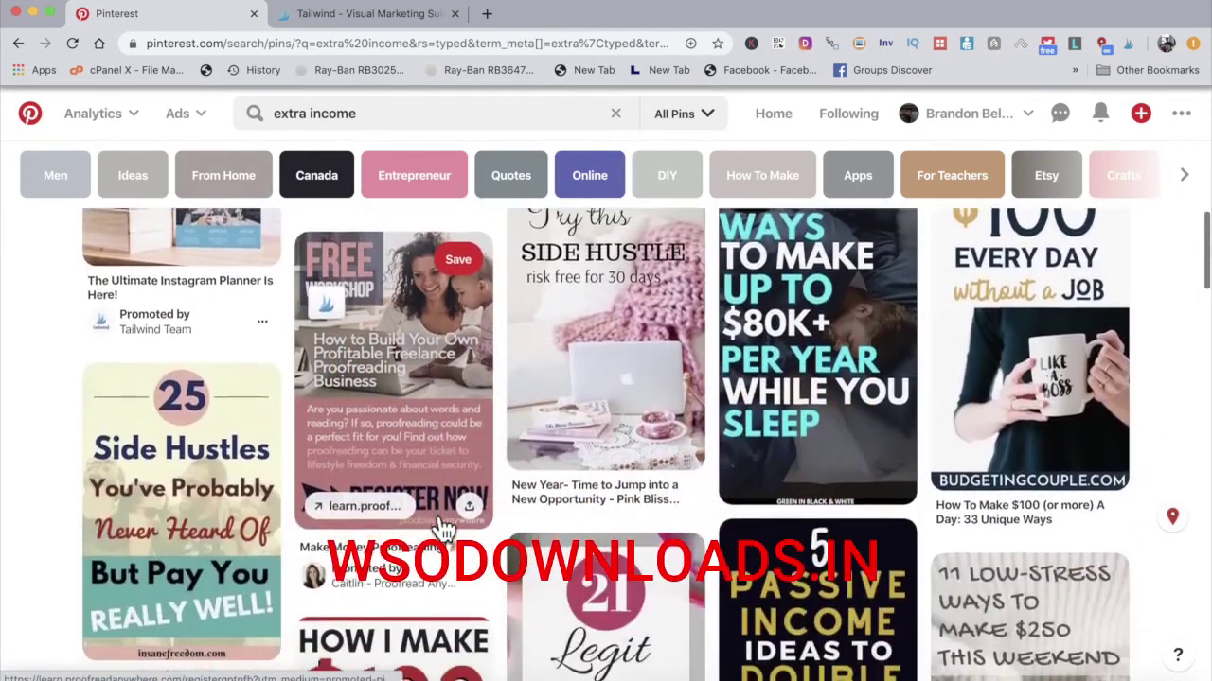
scroll(435, 515, "down", 3)
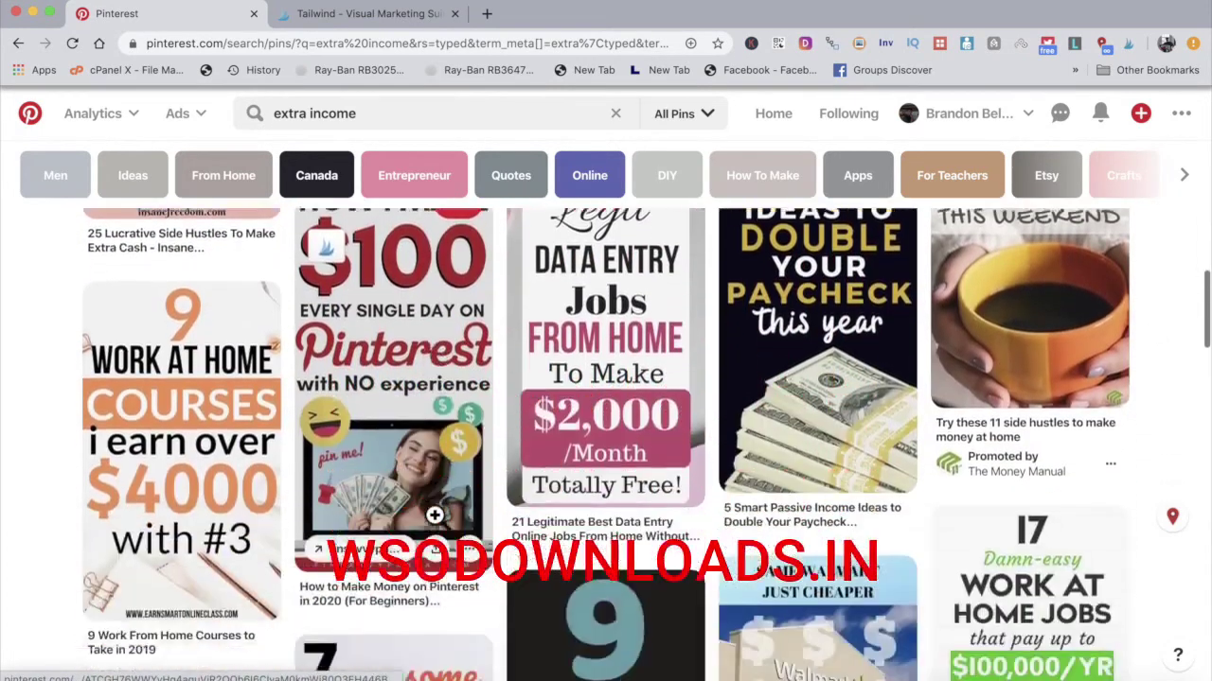
scroll(434, 514, "down", 6)
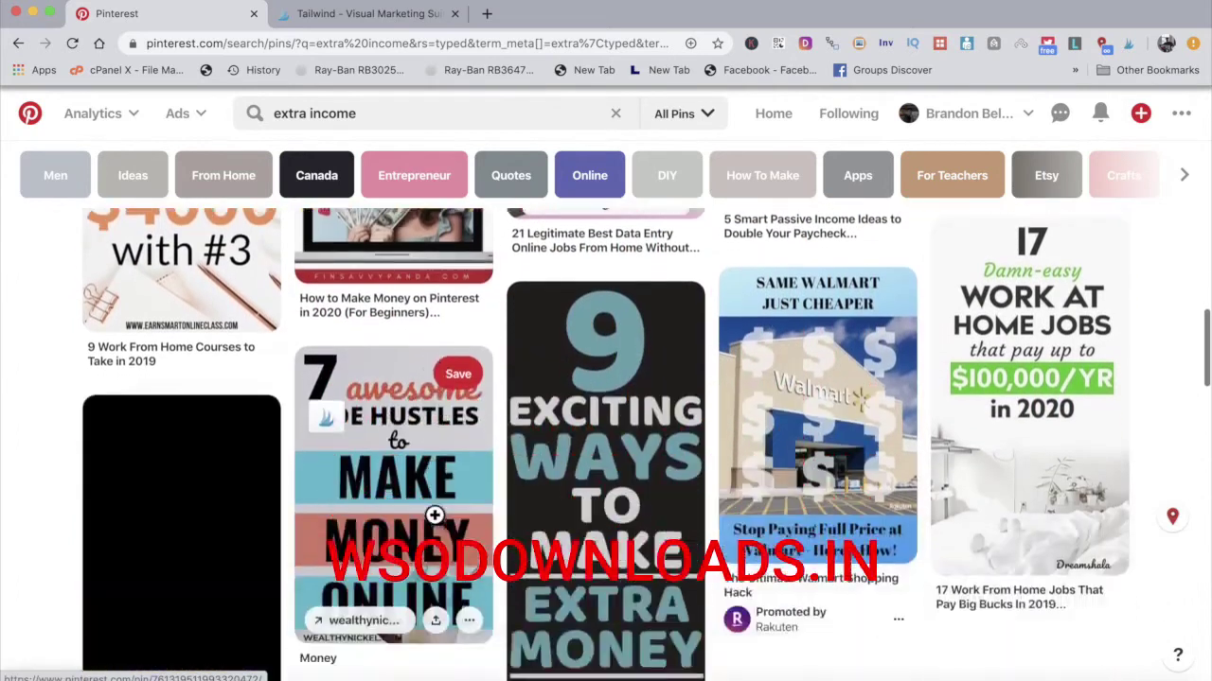
scroll(435, 515, "down", 6)
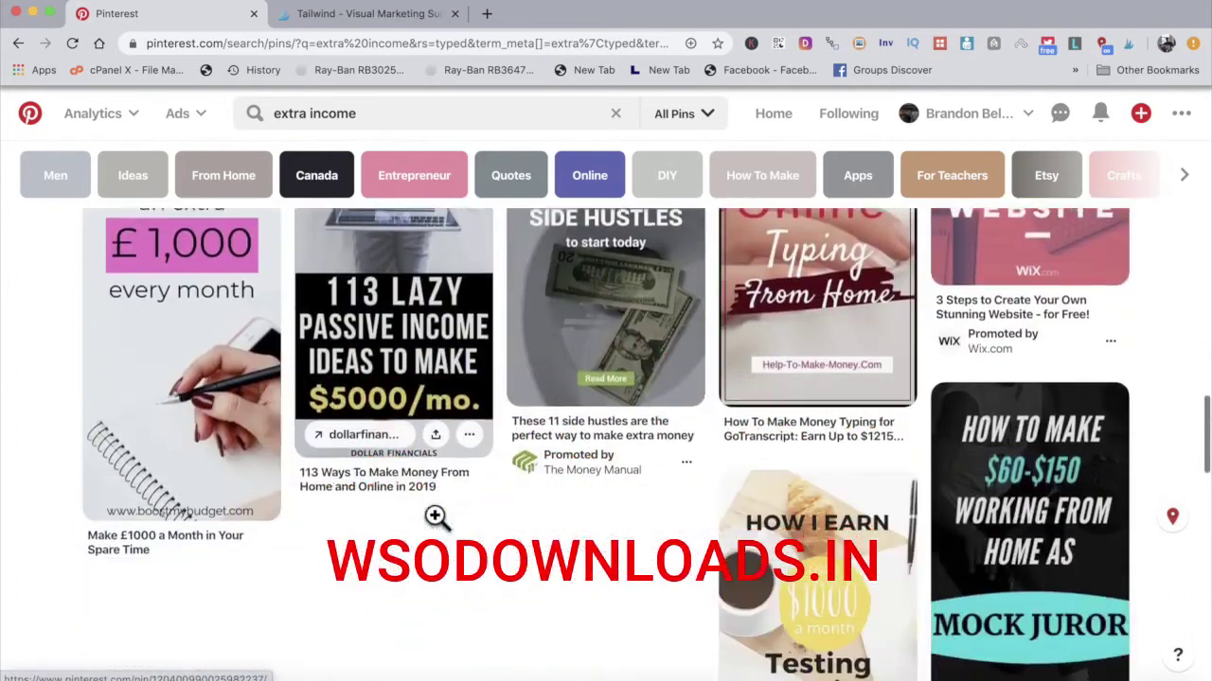
scroll(441, 528, "down", 6)
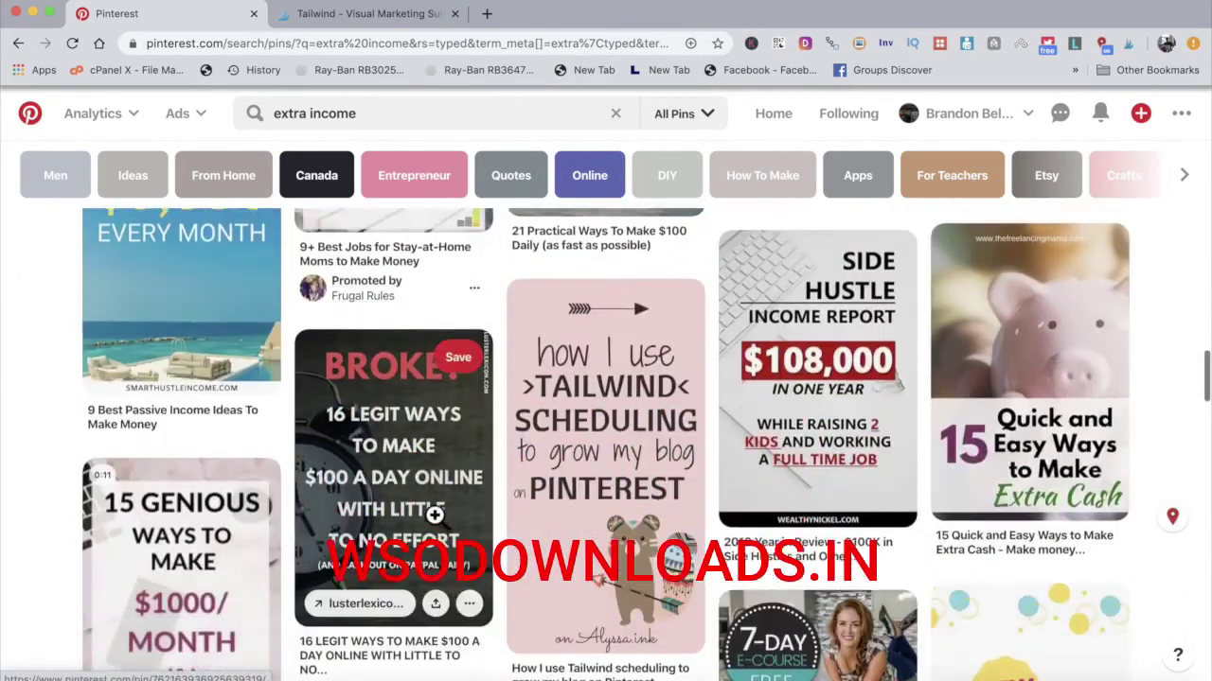
scroll(435, 515, "down", 6)
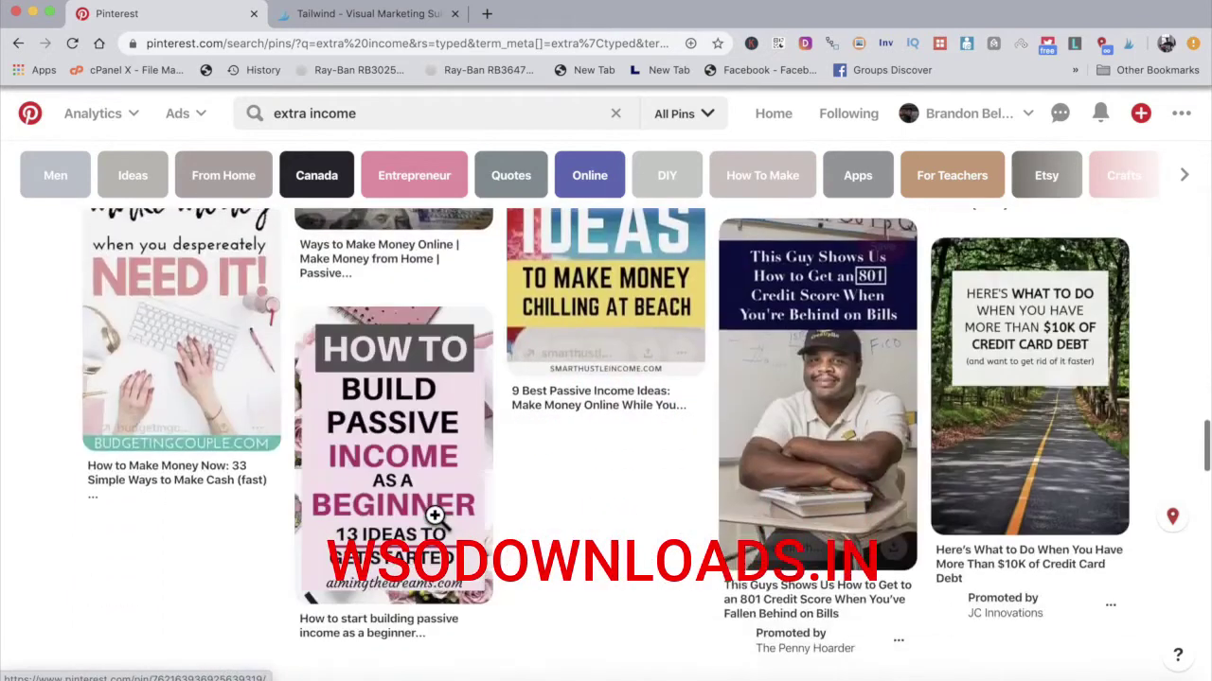
scroll(435, 515, "down", 3)
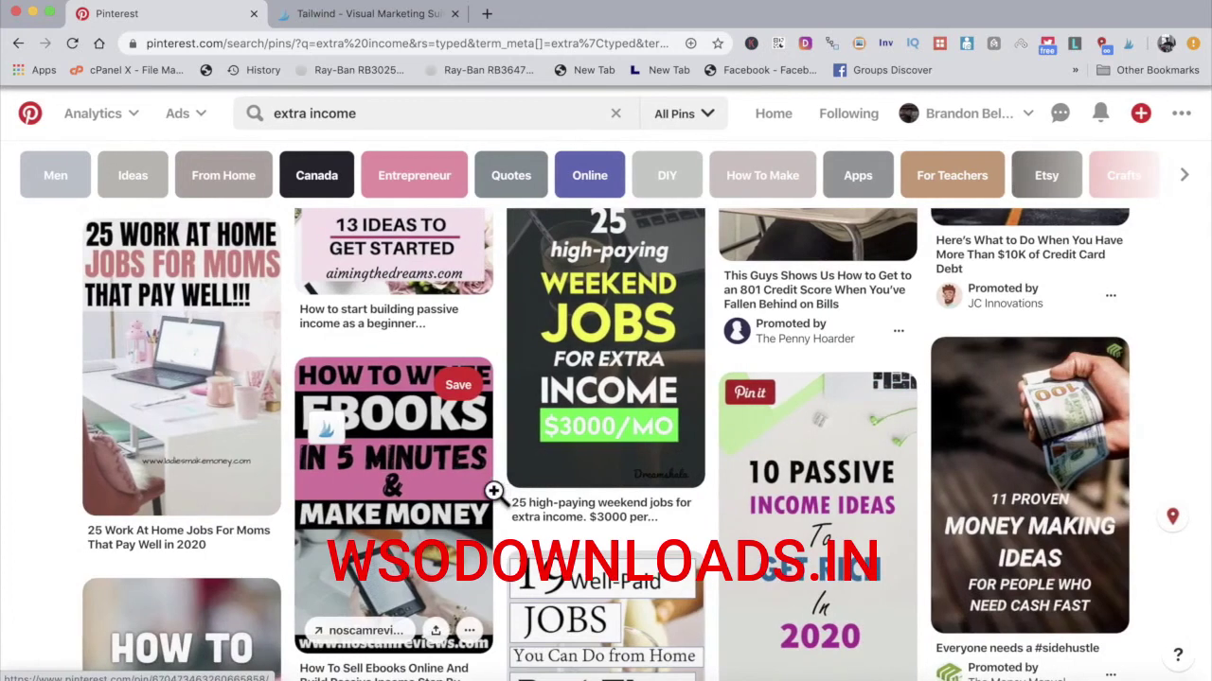
scroll(486, 518, "down", 5)
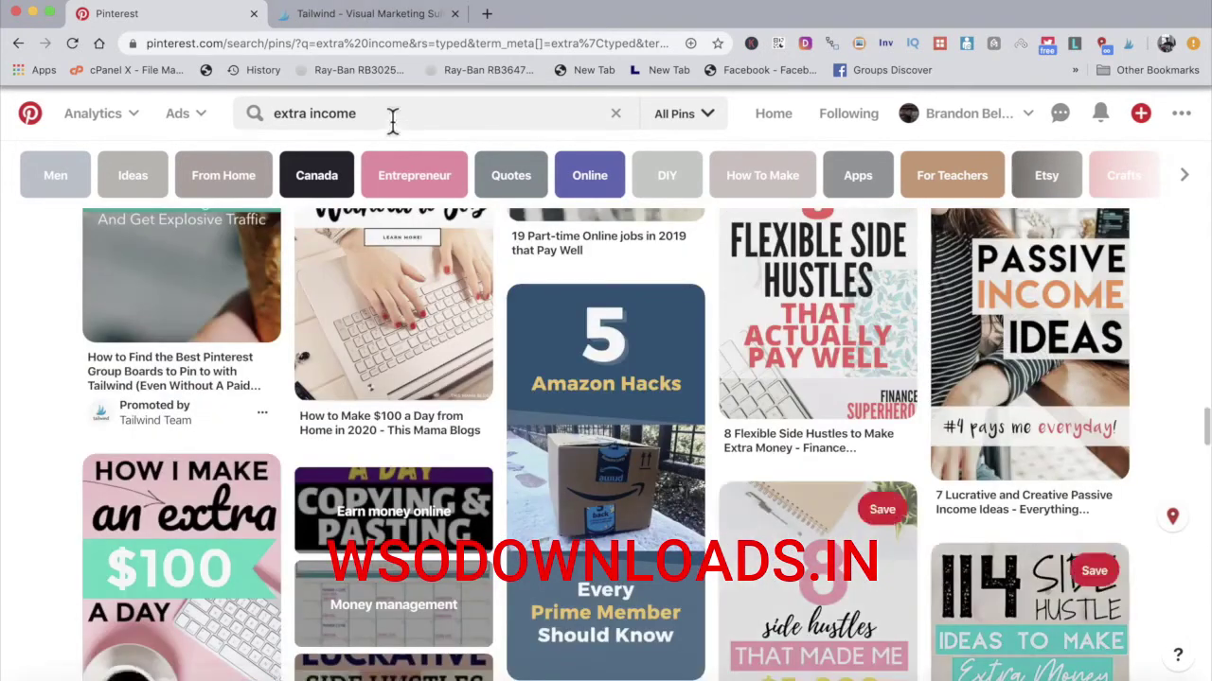
triple_click(392, 114)
- Search Pinterest for 'fashion' and scroll far down through the fashion pin results
type("fashion")
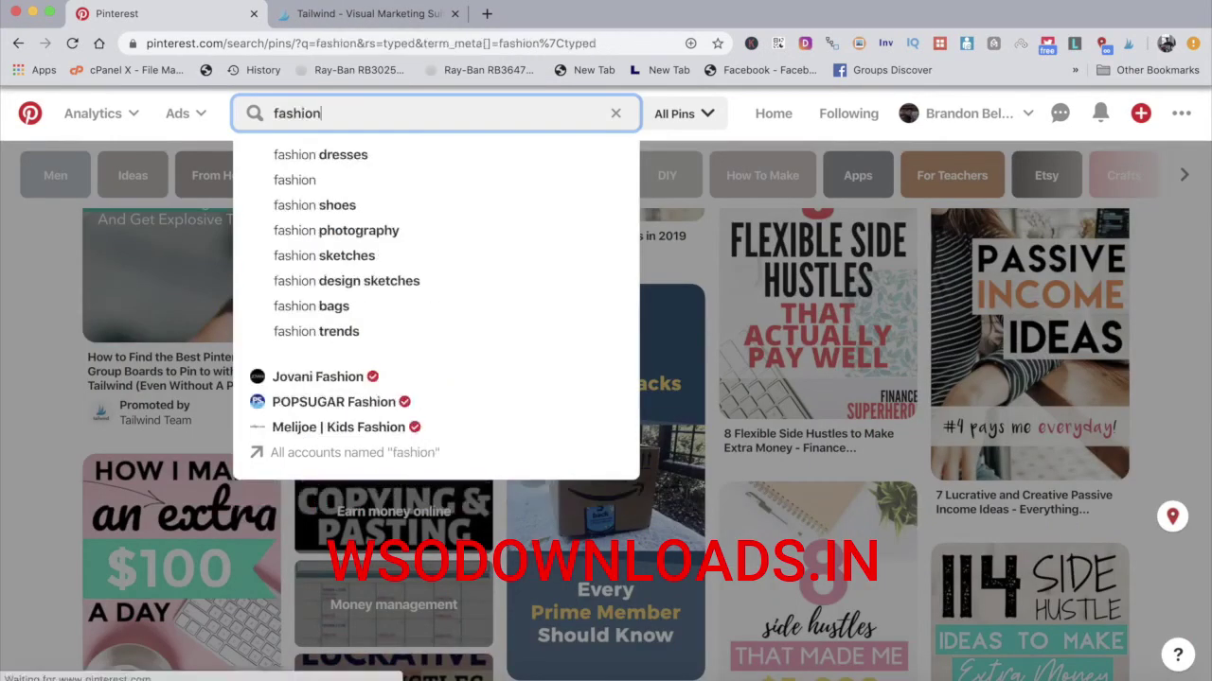
key("Return")
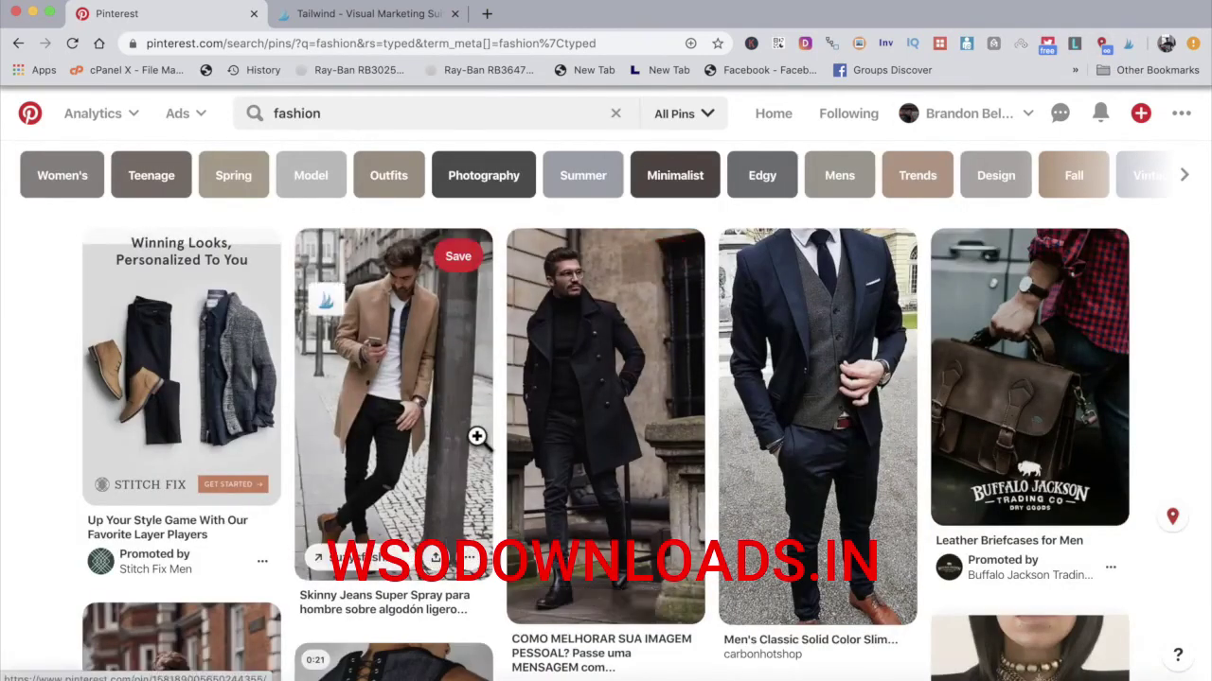
scroll(476, 434, "down", 3)
scroll(476, 436, "down", 6)
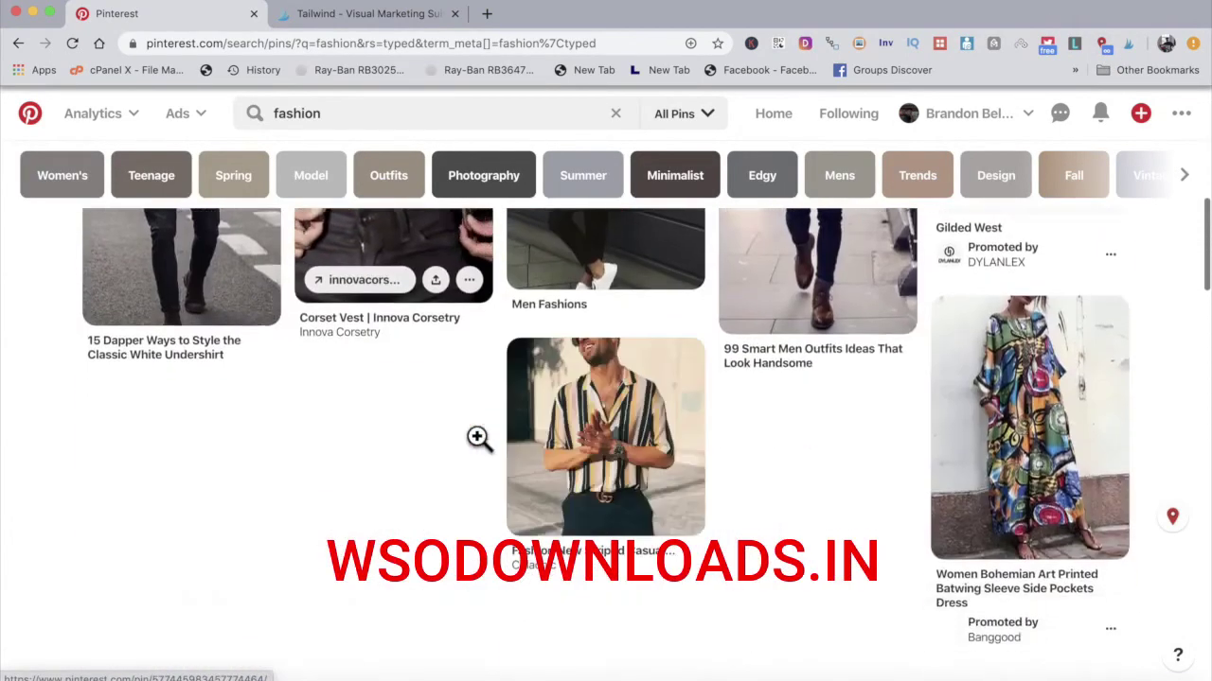
scroll(476, 435, "down", 4)
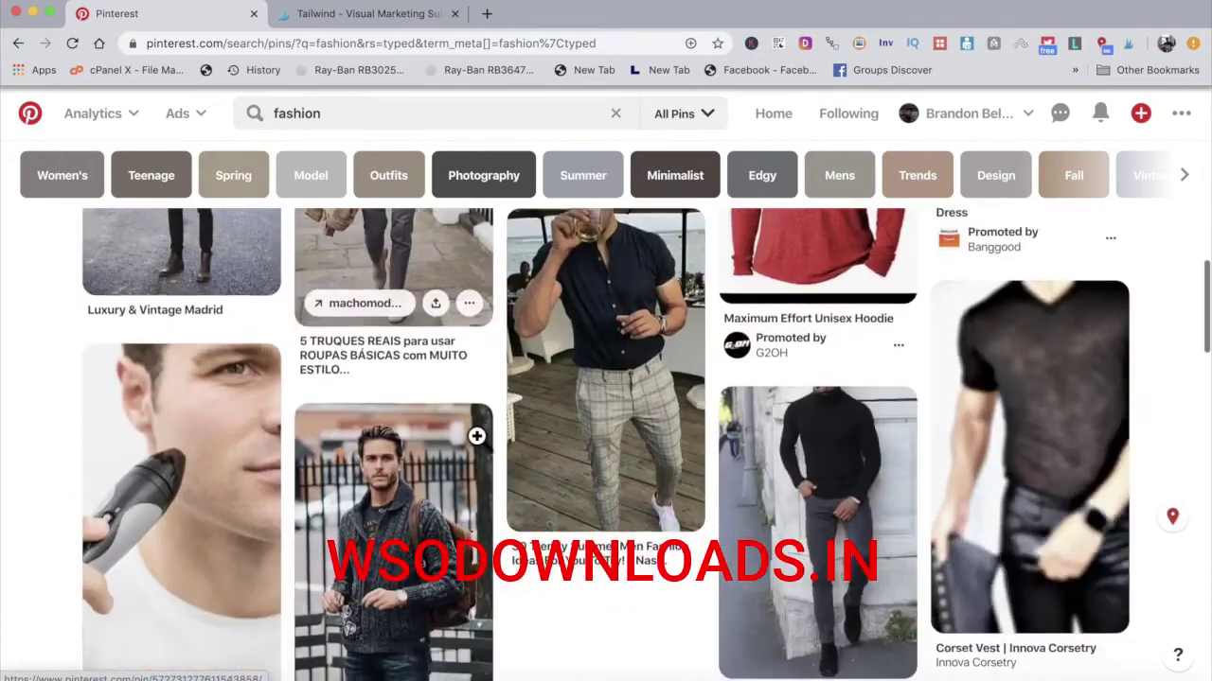
scroll(476, 435, "down", 6)
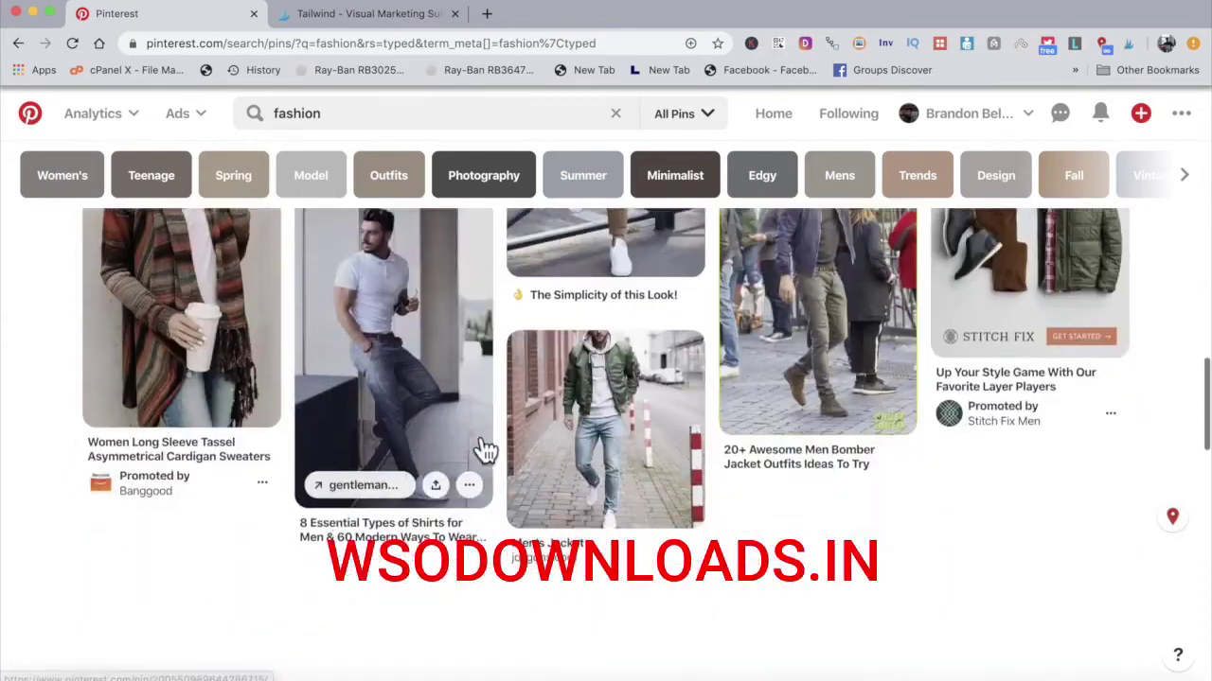
scroll(476, 436, "down", 7)
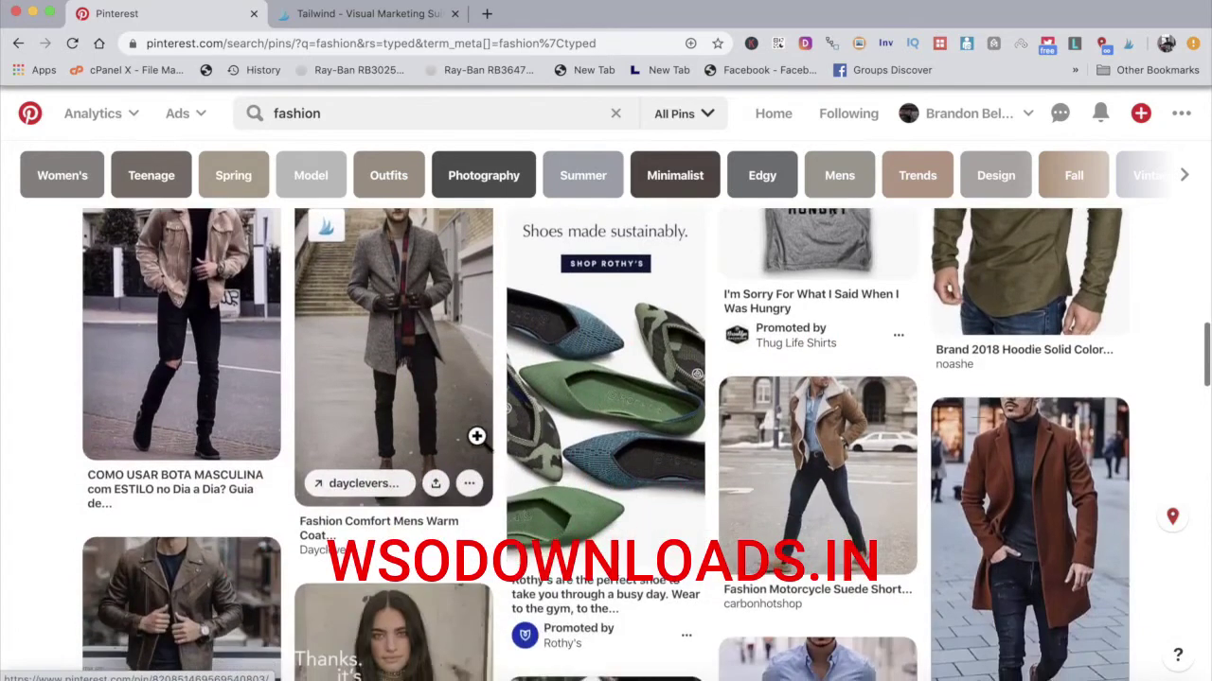
scroll(483, 445, "down", 2)
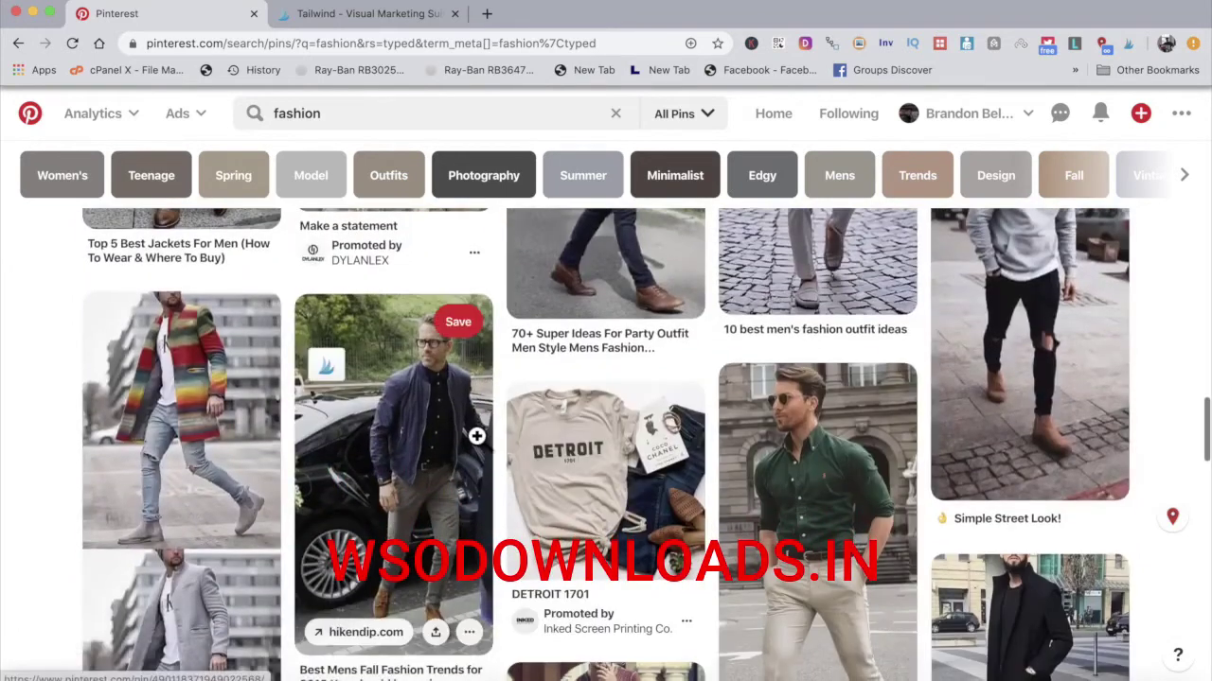
scroll(478, 440, "down", 3)
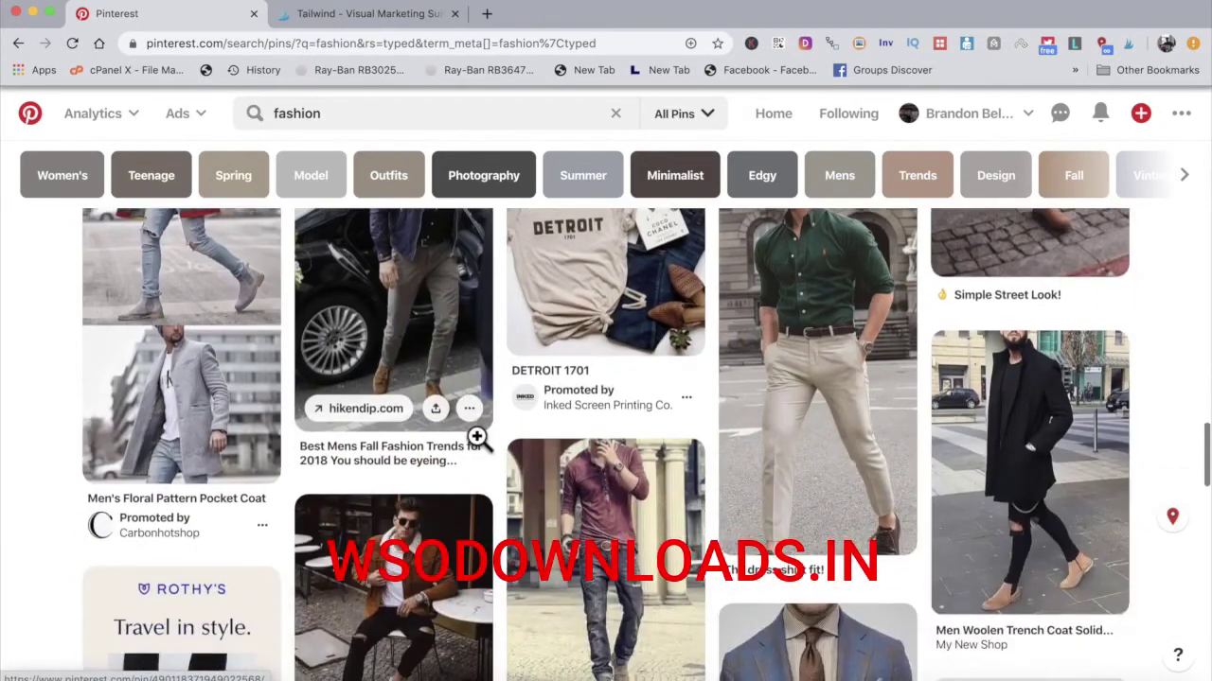
scroll(486, 453, "down", 2)
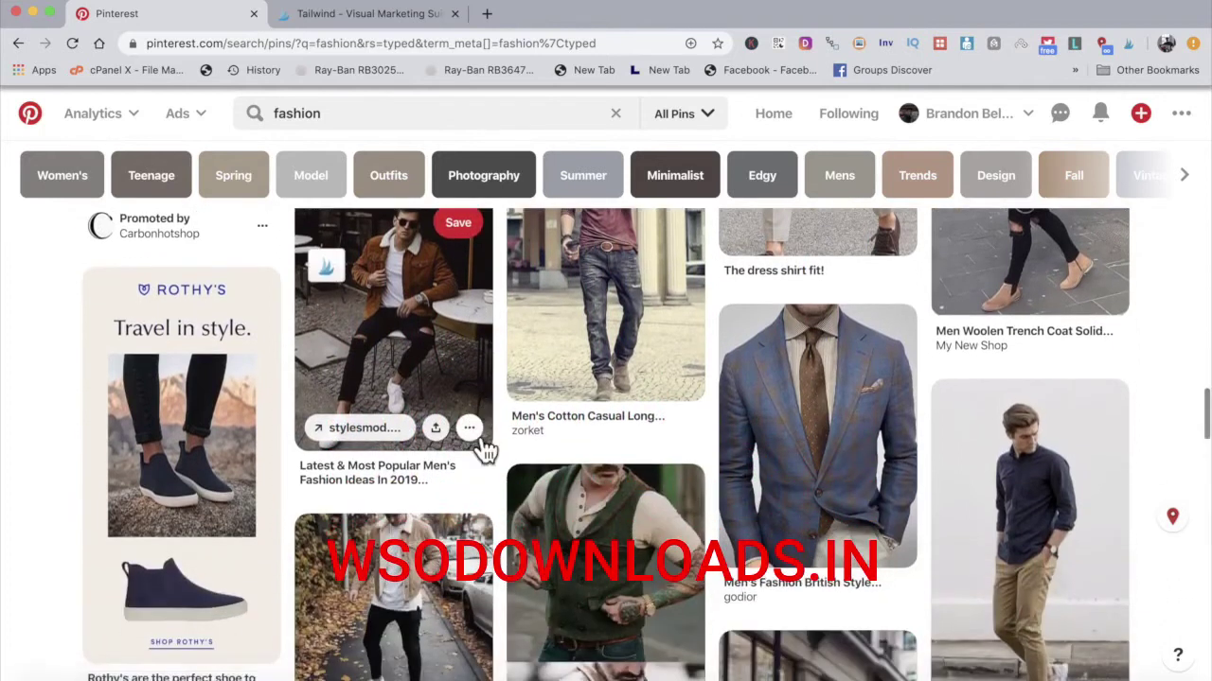
scroll(483, 445, "down", 3)
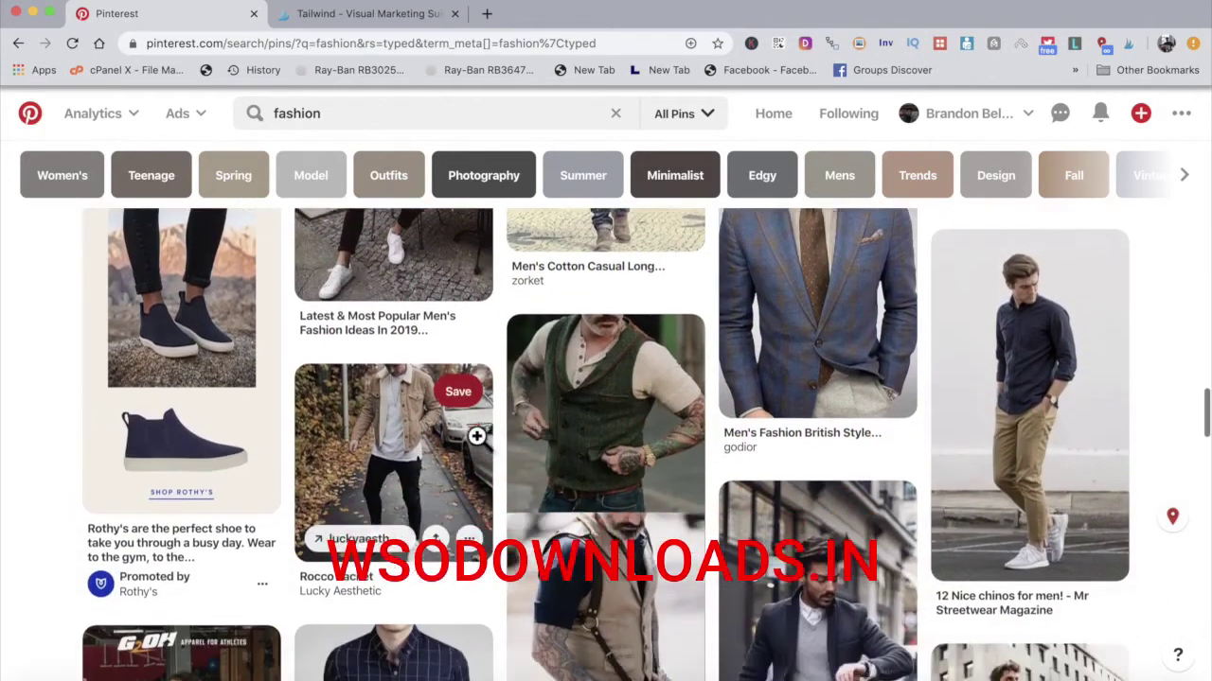
scroll(478, 437, "down", 1)
scroll(478, 437, "down", 2)
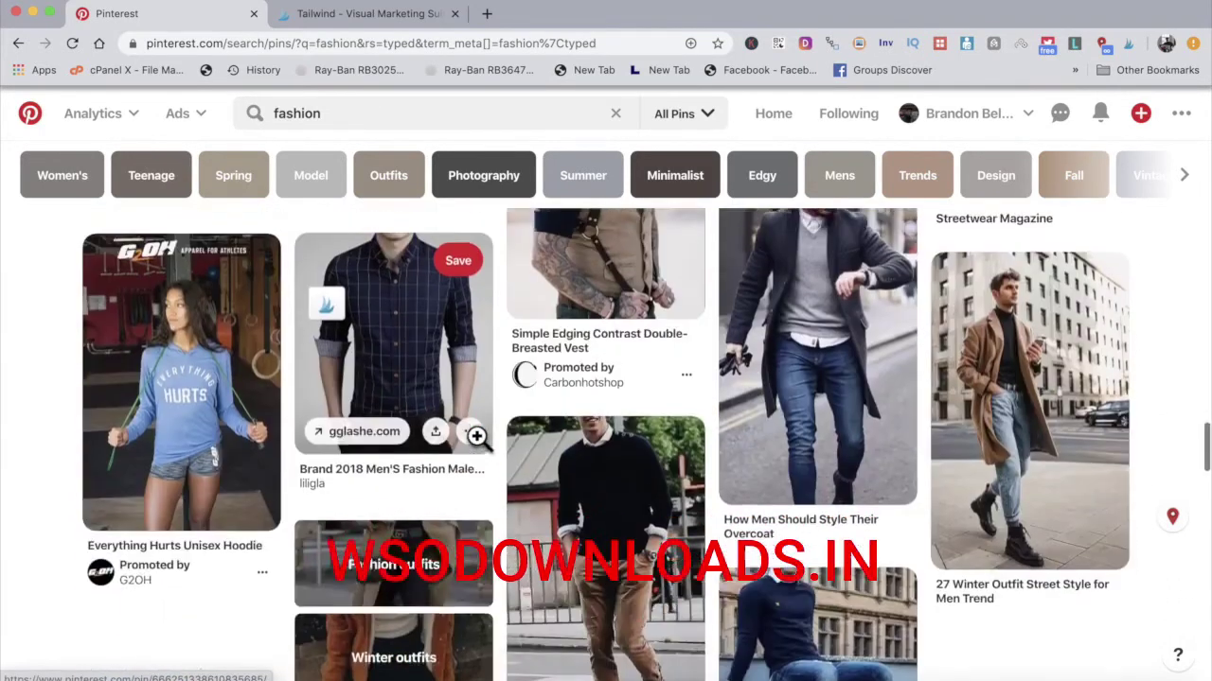
scroll(478, 437, "down", 4)
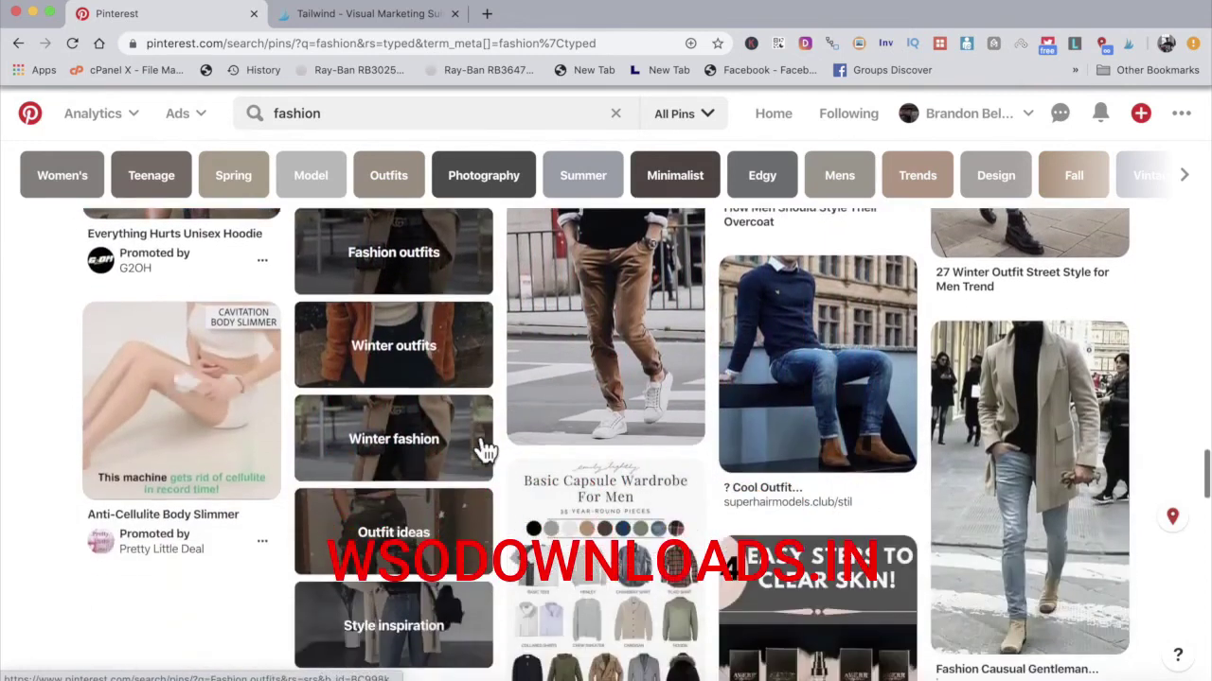
scroll(484, 450, "down", 1)
scroll(482, 446, "down", 2)
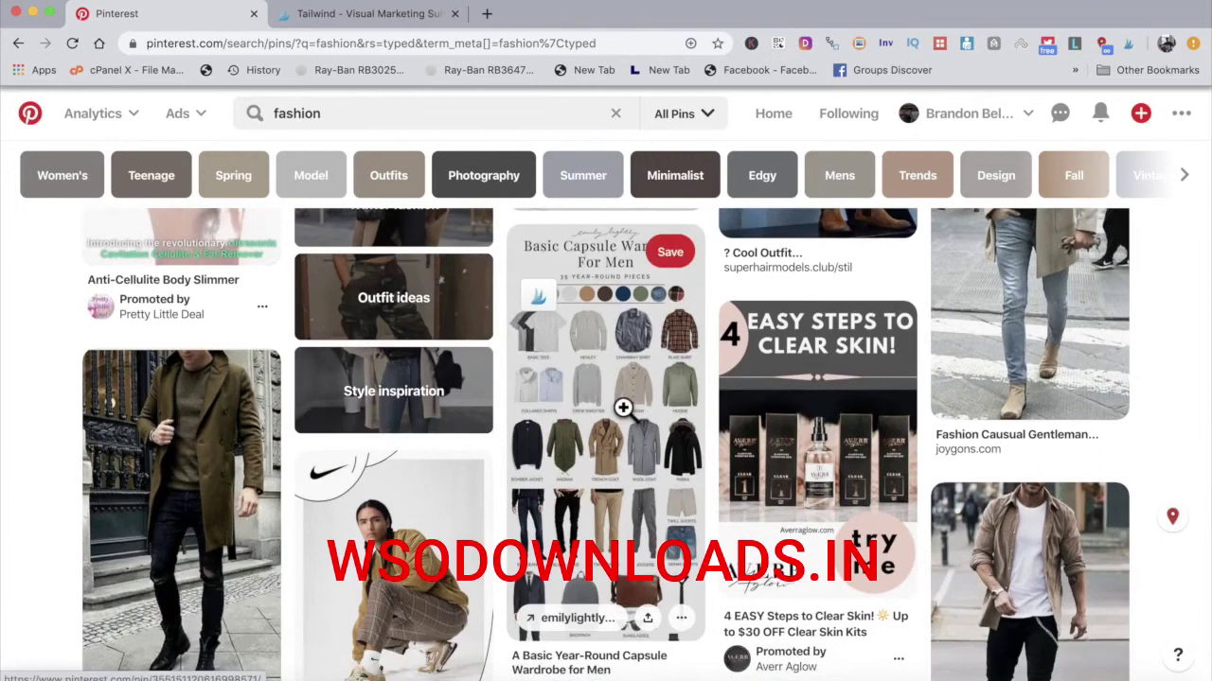
scroll(624, 412, "down", 4)
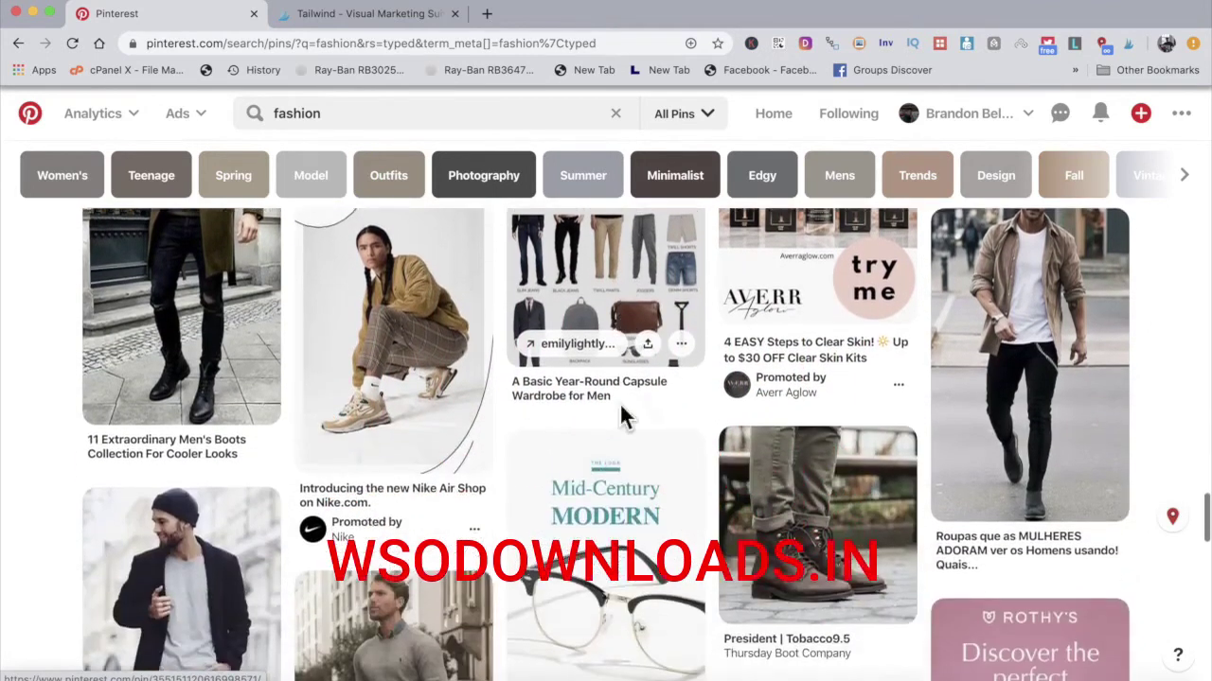
scroll(633, 421, "down", 2)
scroll(632, 421, "down", 2)
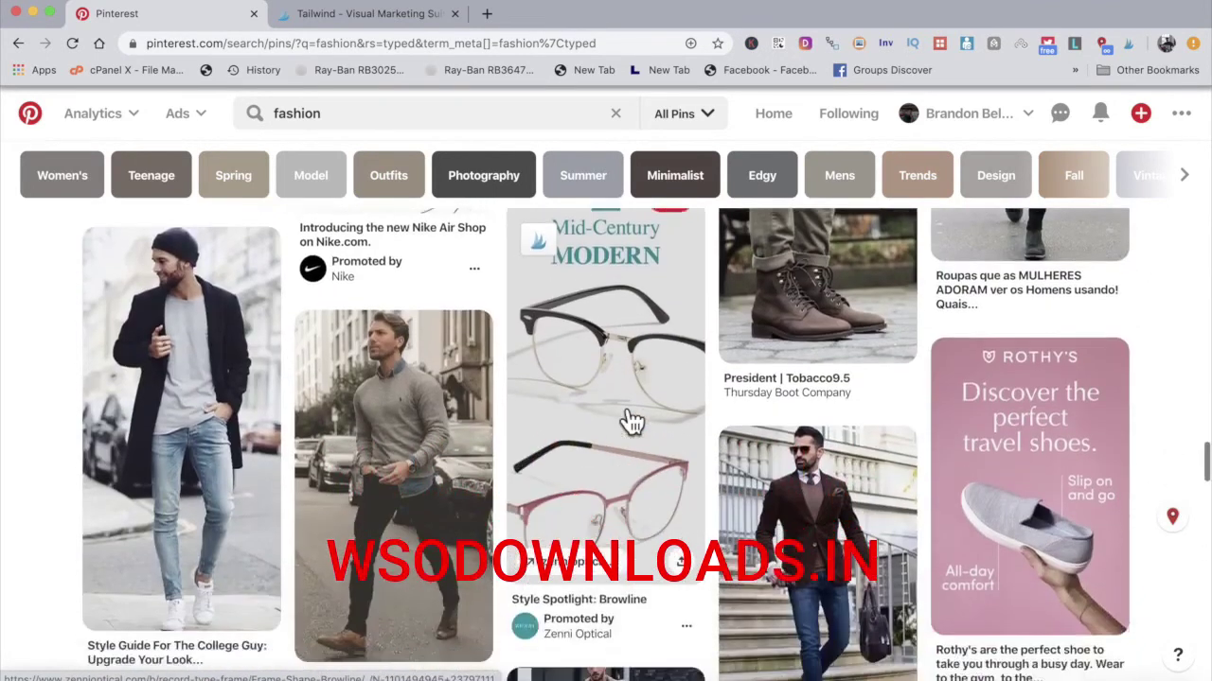
scroll(633, 421, "down", 5)
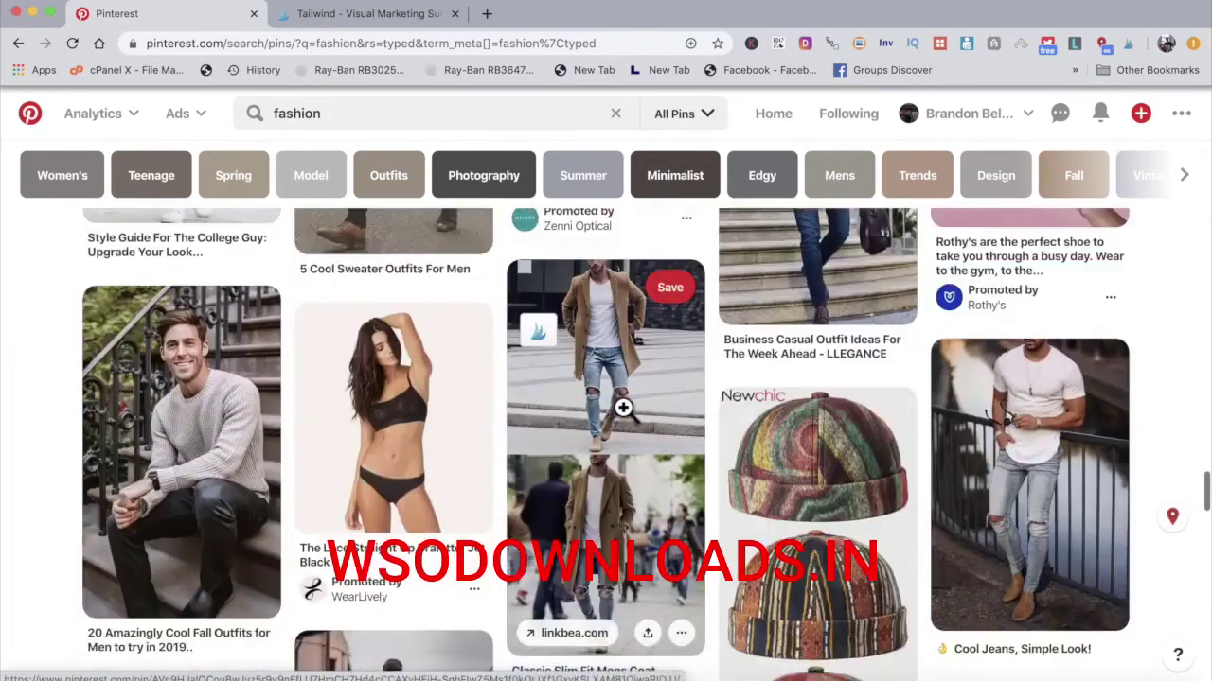
scroll(623, 407, "down", 2)
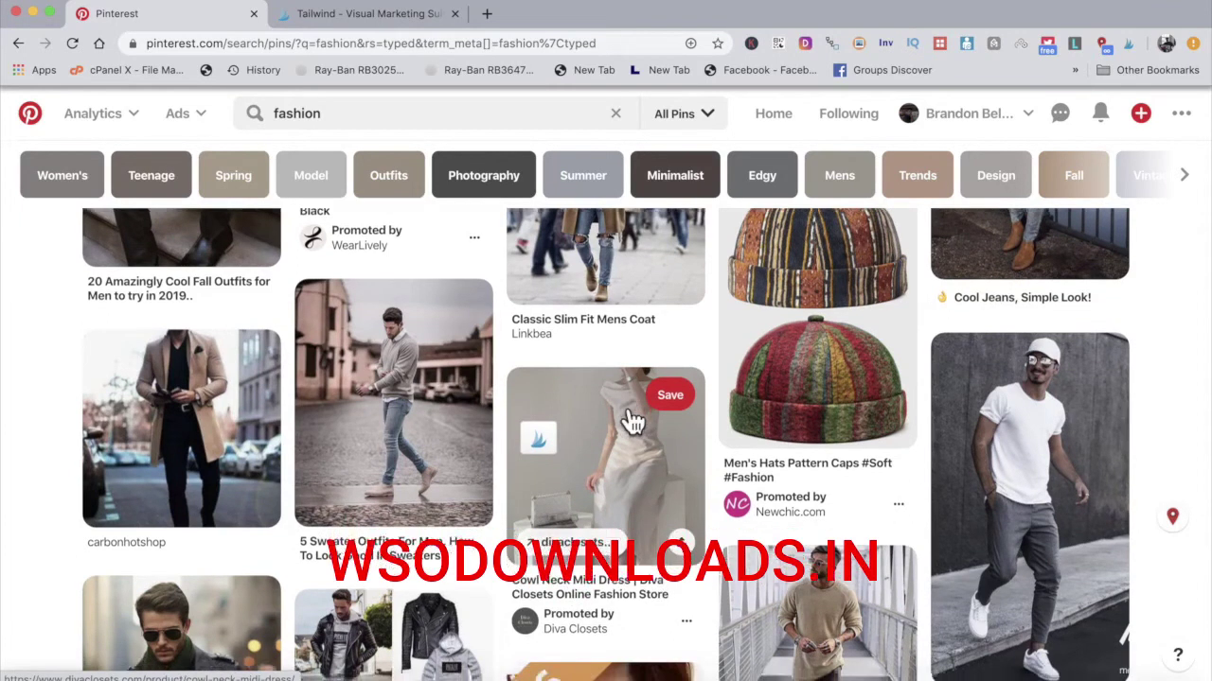
scroll(632, 421, "down", 3)
scroll(632, 421, "down", 2)
scroll(632, 421, "down", 3)
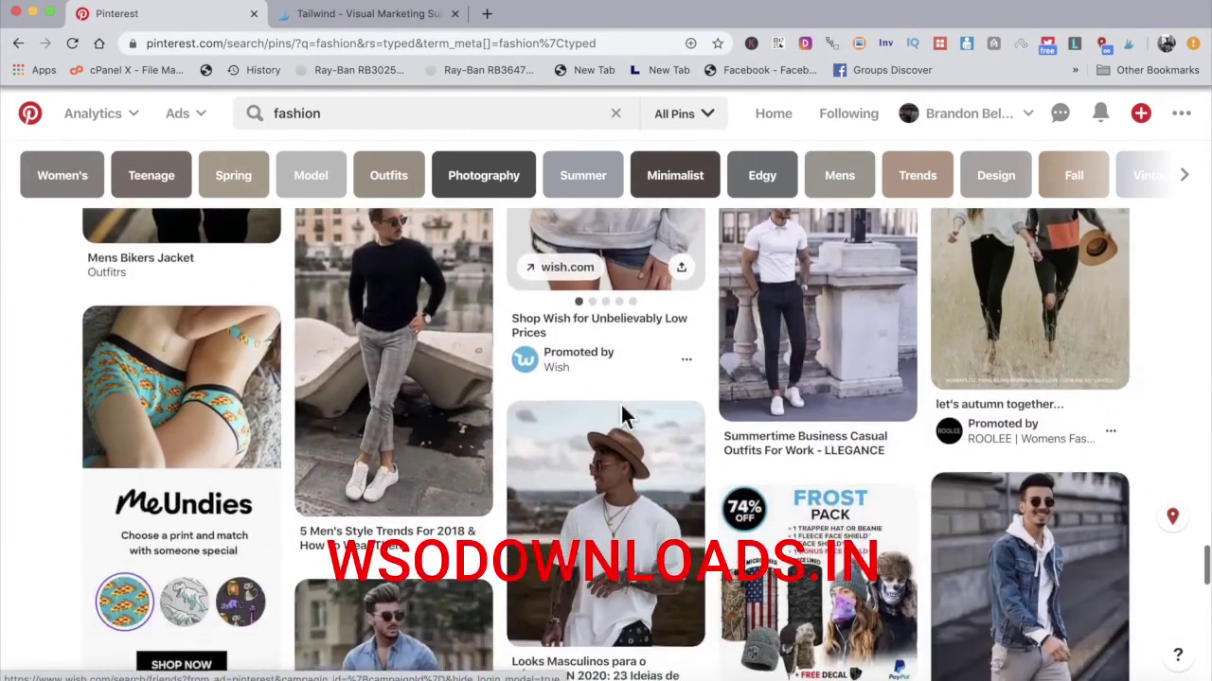
scroll(346, 353, "down", 2)
scroll(346, 353, "down", 10)
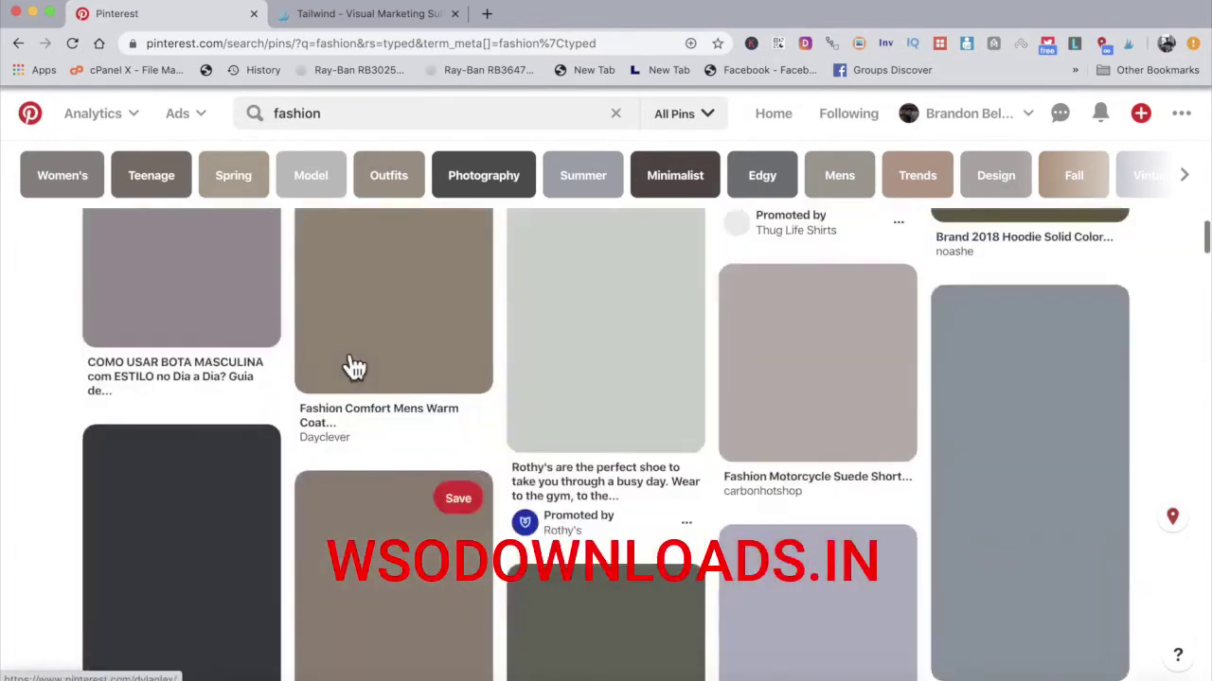
scroll(345, 353, "down", 5)
scroll(345, 353, "up", 4)
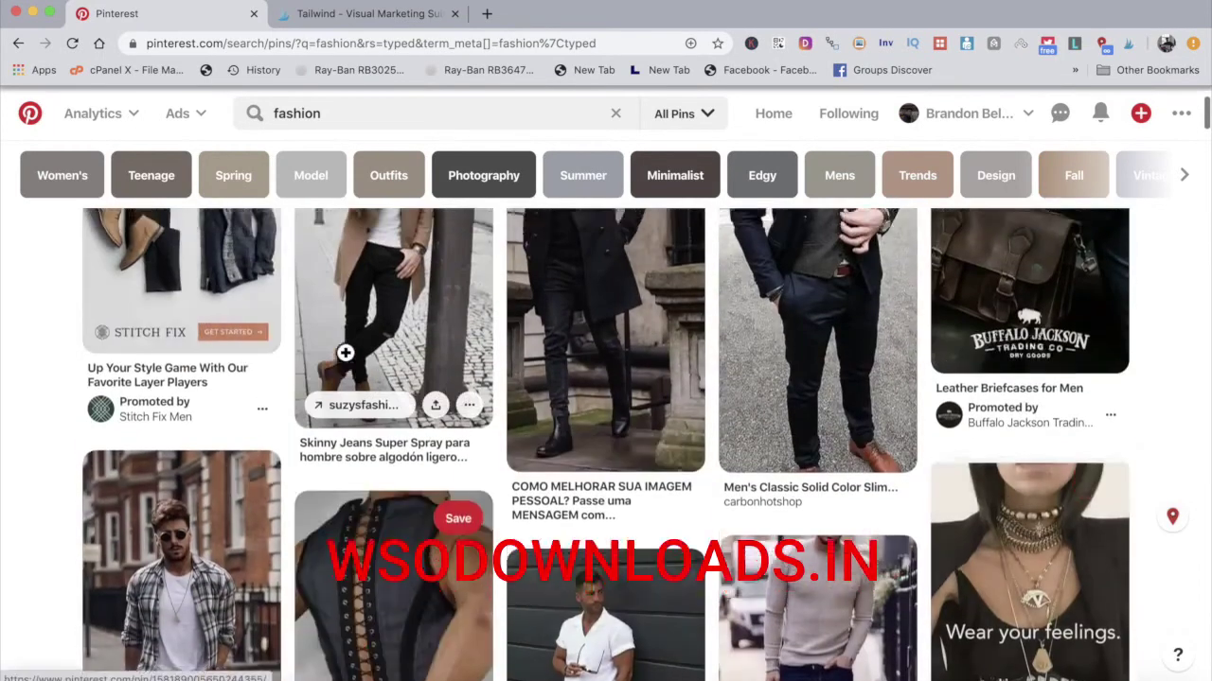
left_click(362, 120)
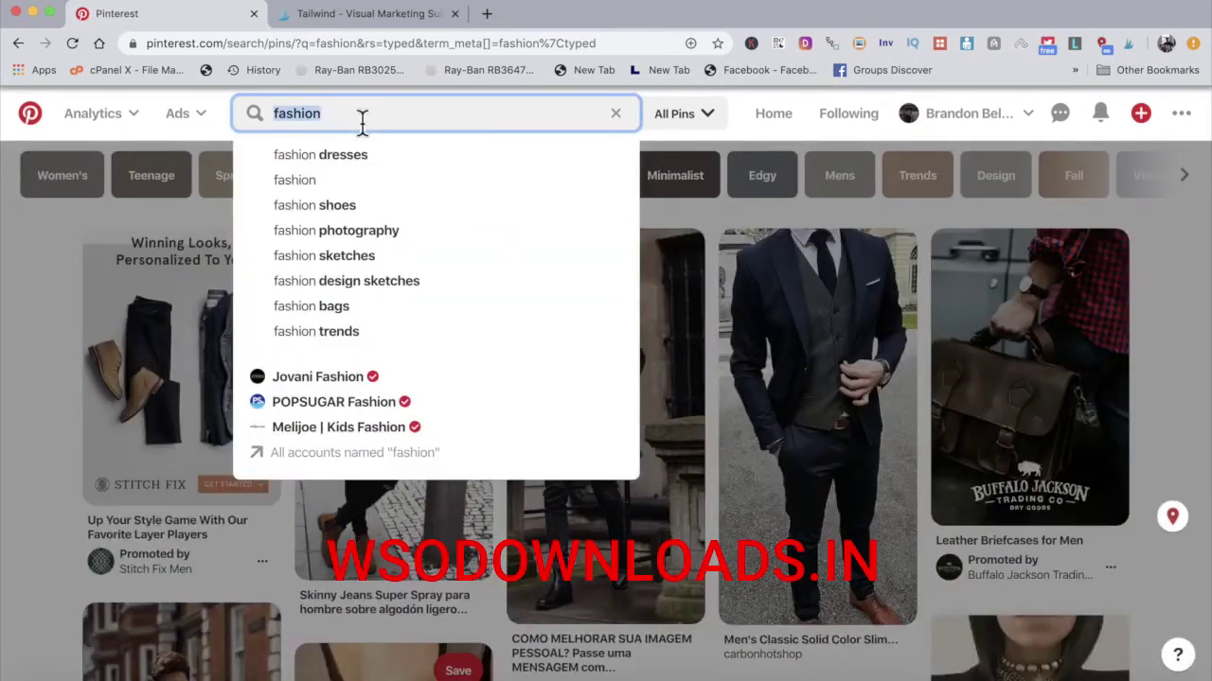
- Search 'starbucks', filter results to people, and open the verified Starbucks profile
type("starbucks")
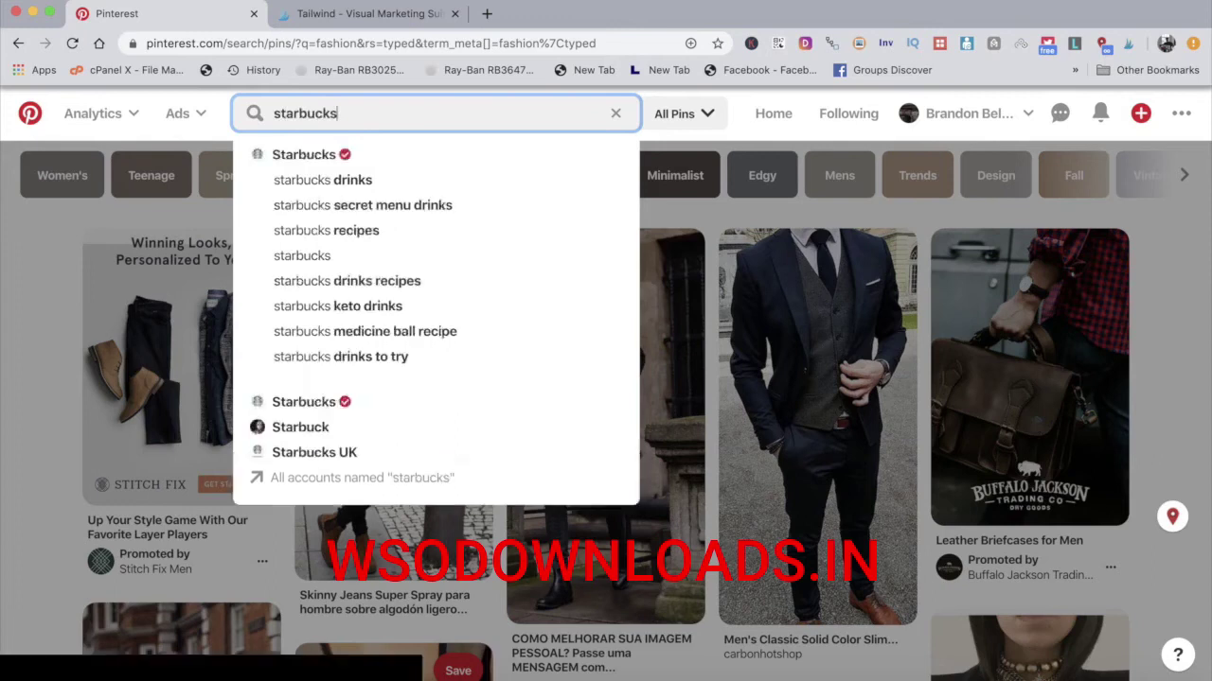
key("Return")
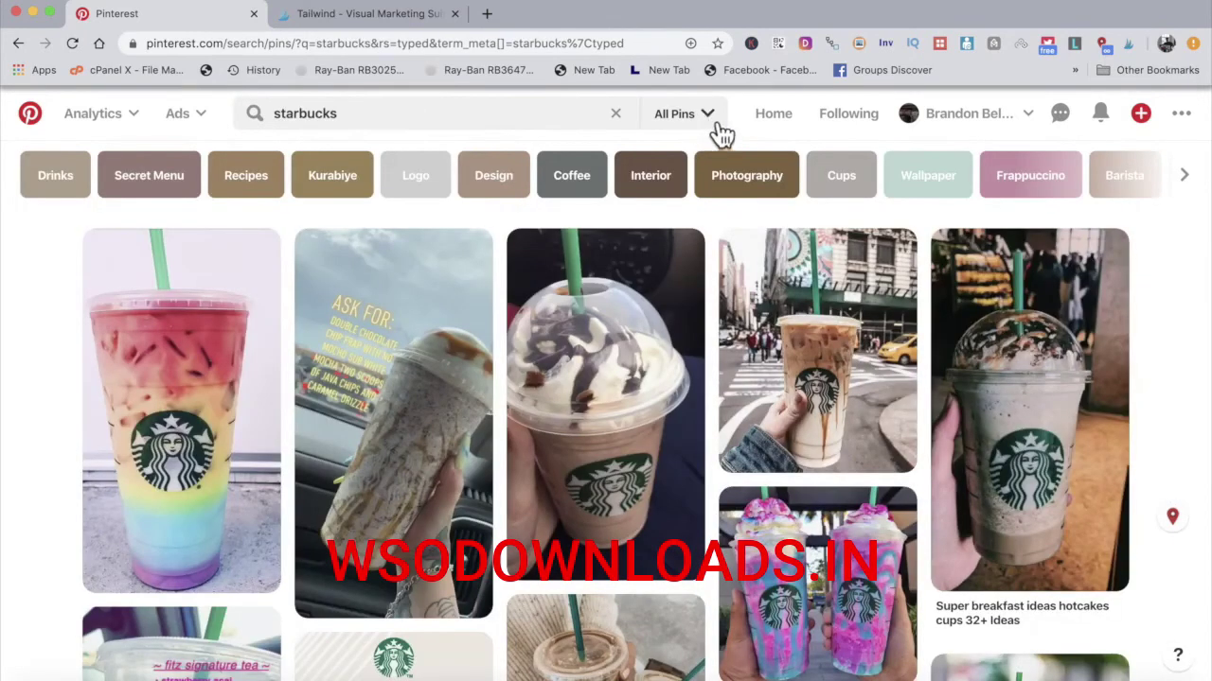
left_click(718, 129)
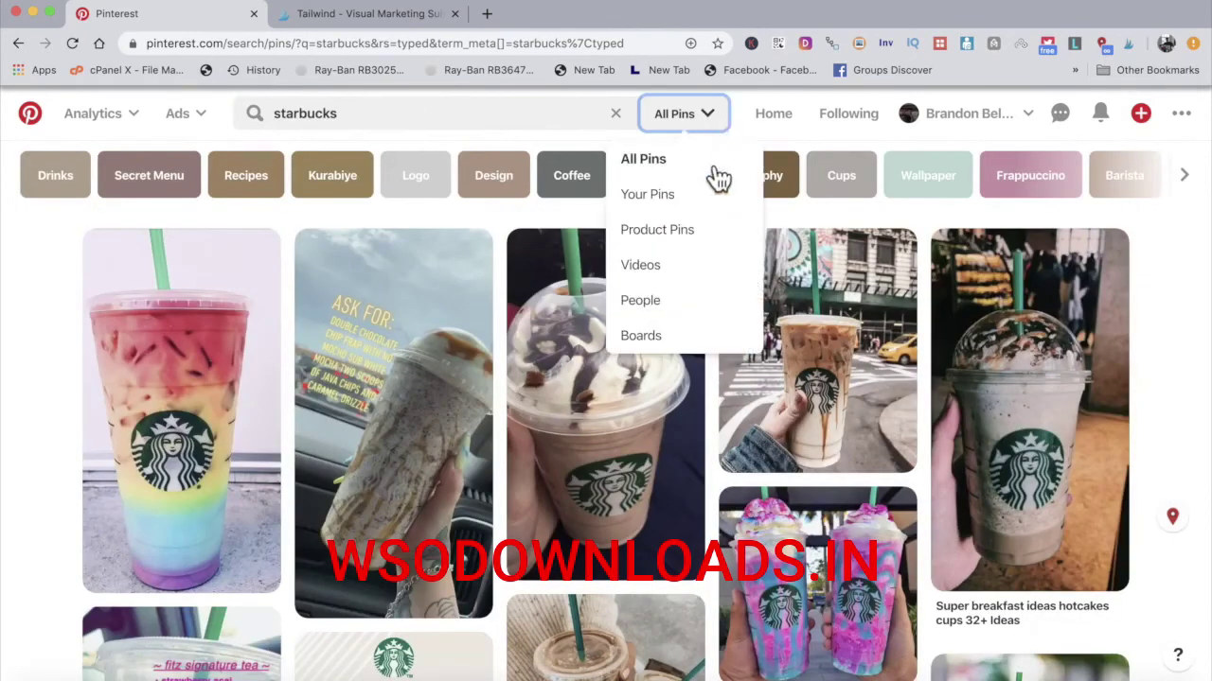
left_click(699, 301)
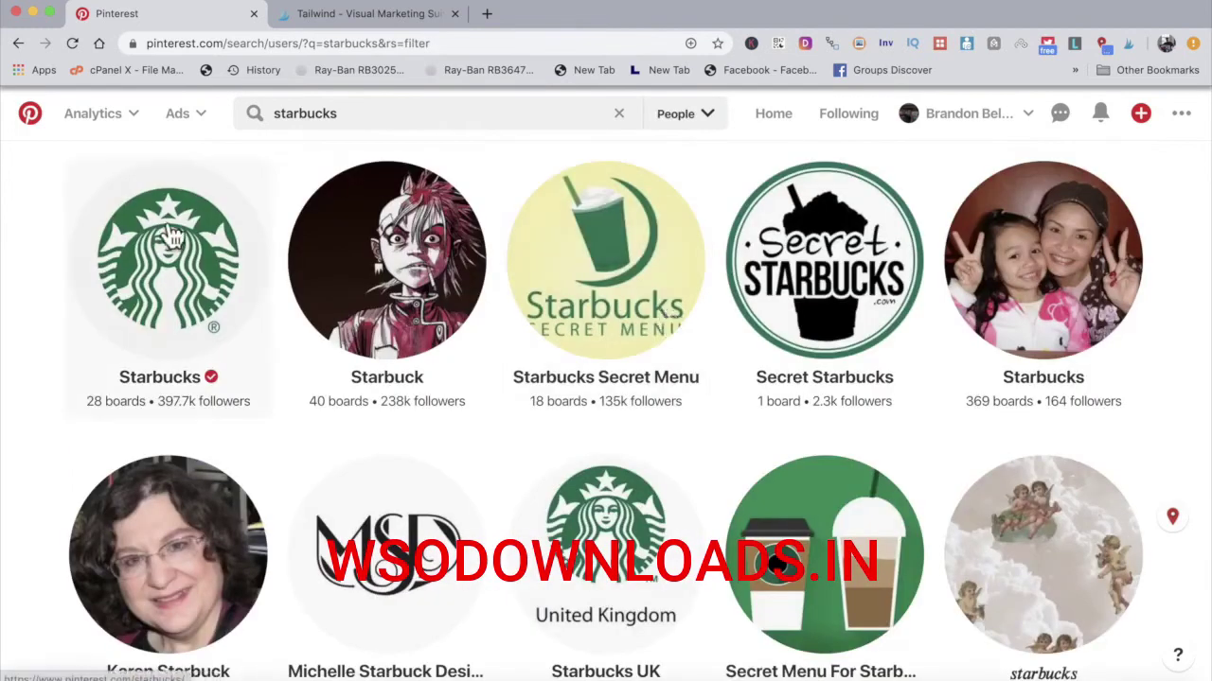
left_click(153, 237)
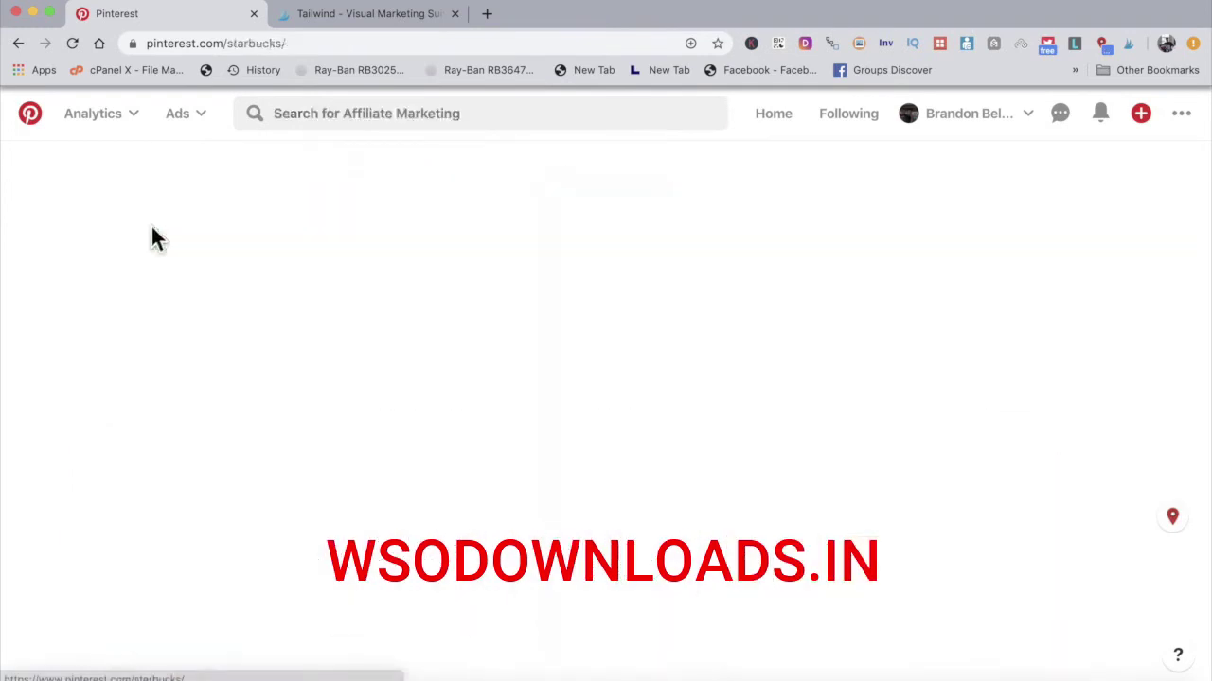
scroll(394, 480, "down", 4)
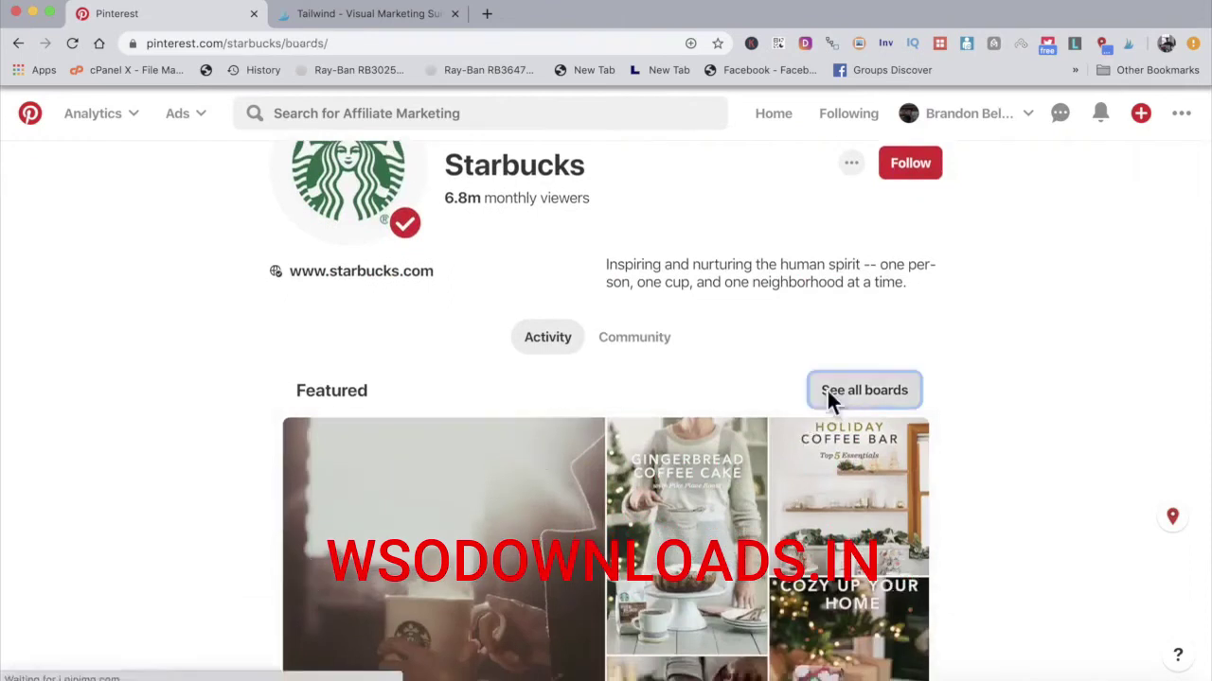
- Show all 28 Starbucks boards and open the Shop Starbucks board
left_click(828, 389)
scroll(828, 401, "down", 5)
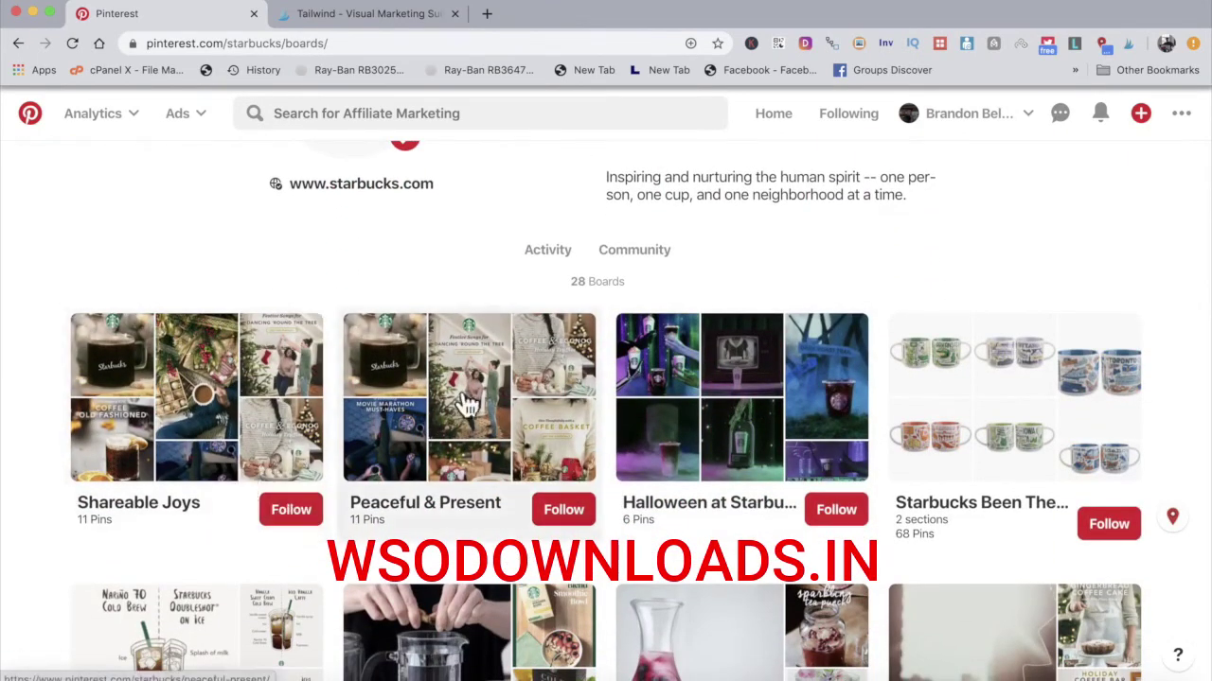
scroll(464, 401, "down", 5)
scroll(465, 403, "down", 2)
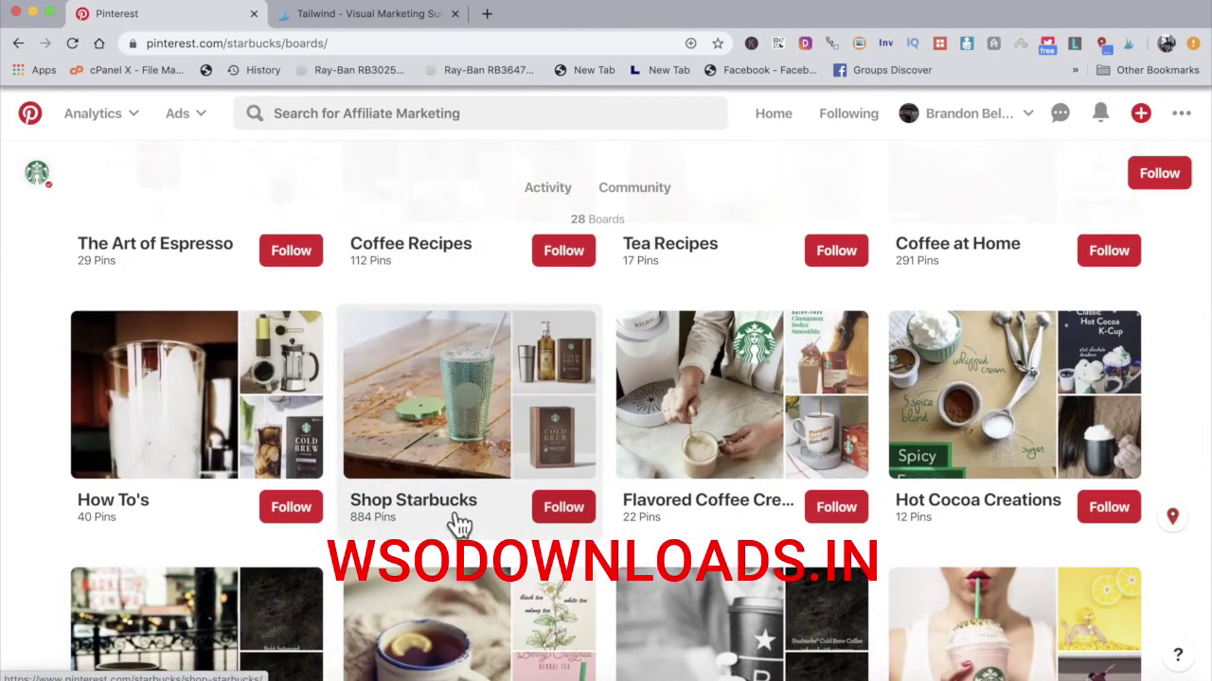
left_click(466, 429)
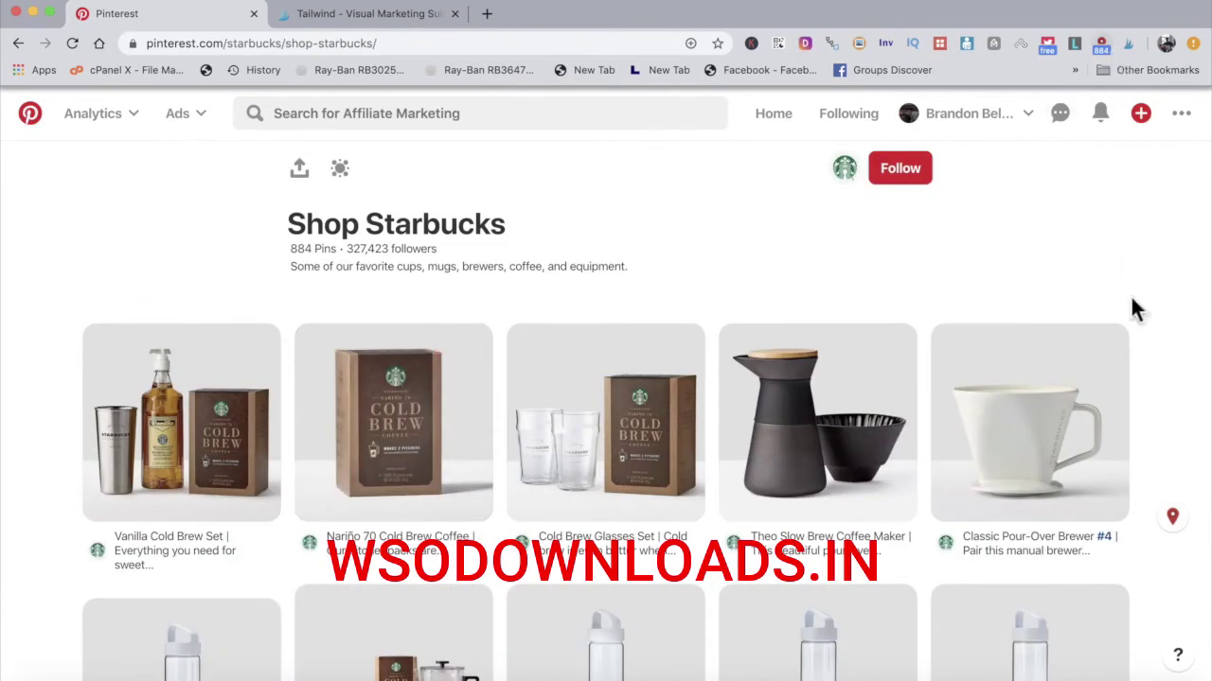
scroll(1133, 327, "down", 5)
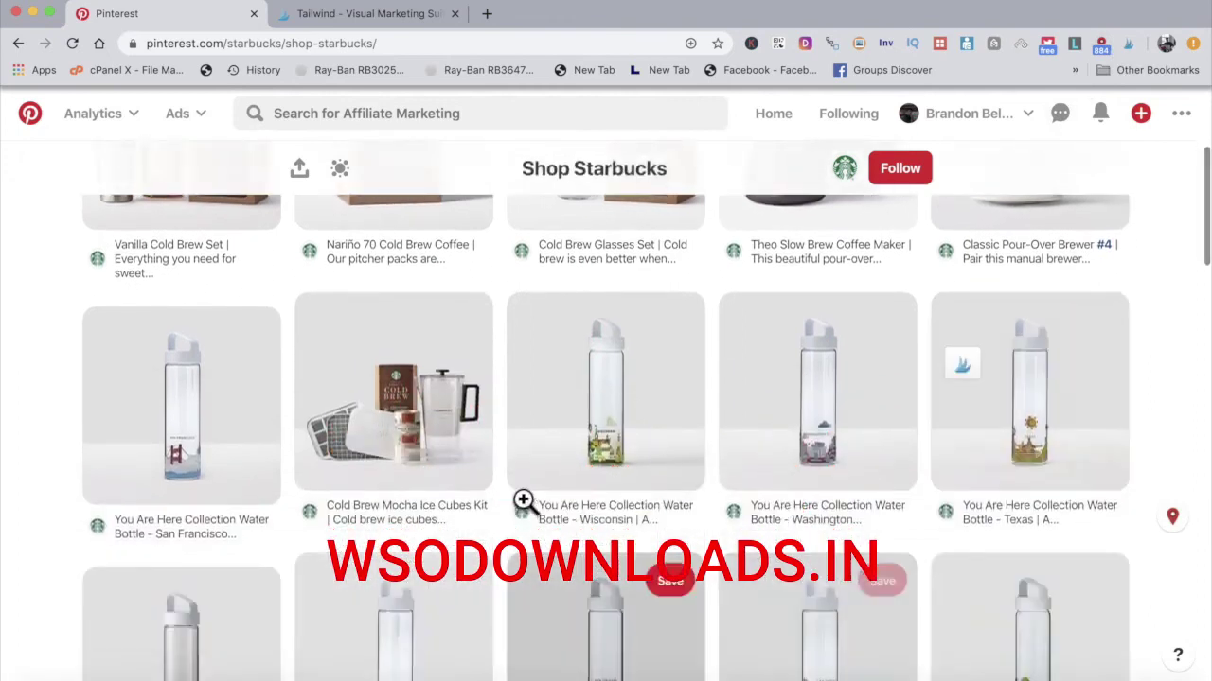
scroll(432, 500, "down", 10)
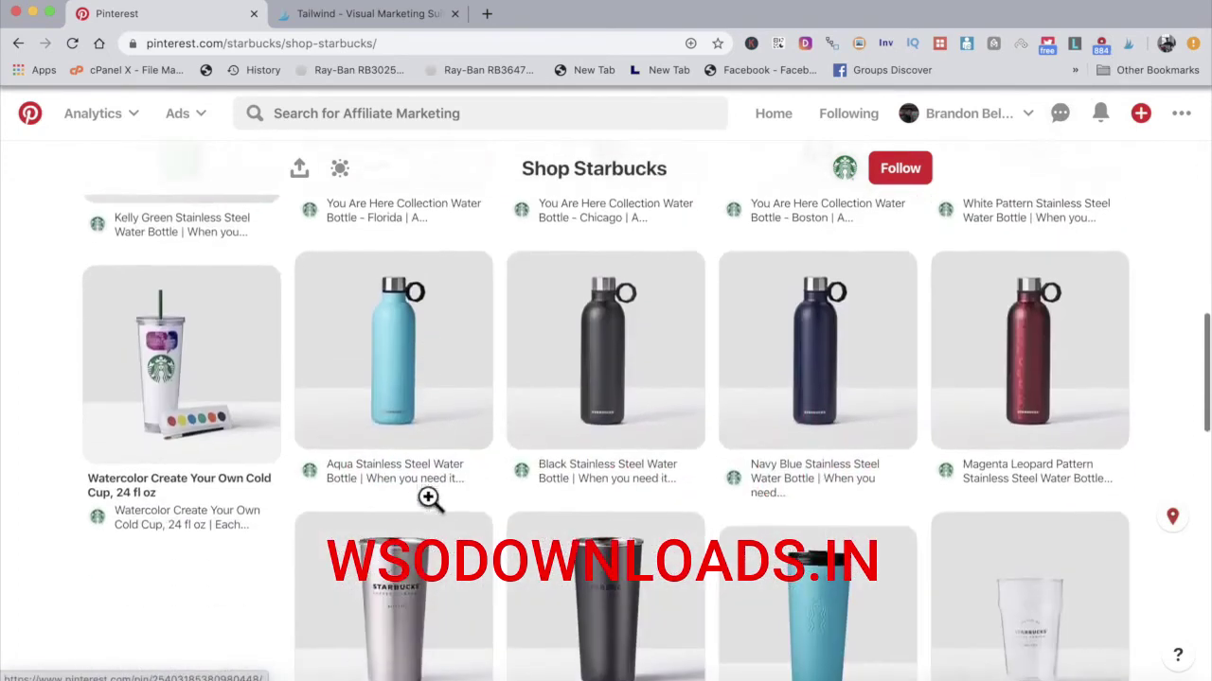
scroll(429, 498, "down", 15)
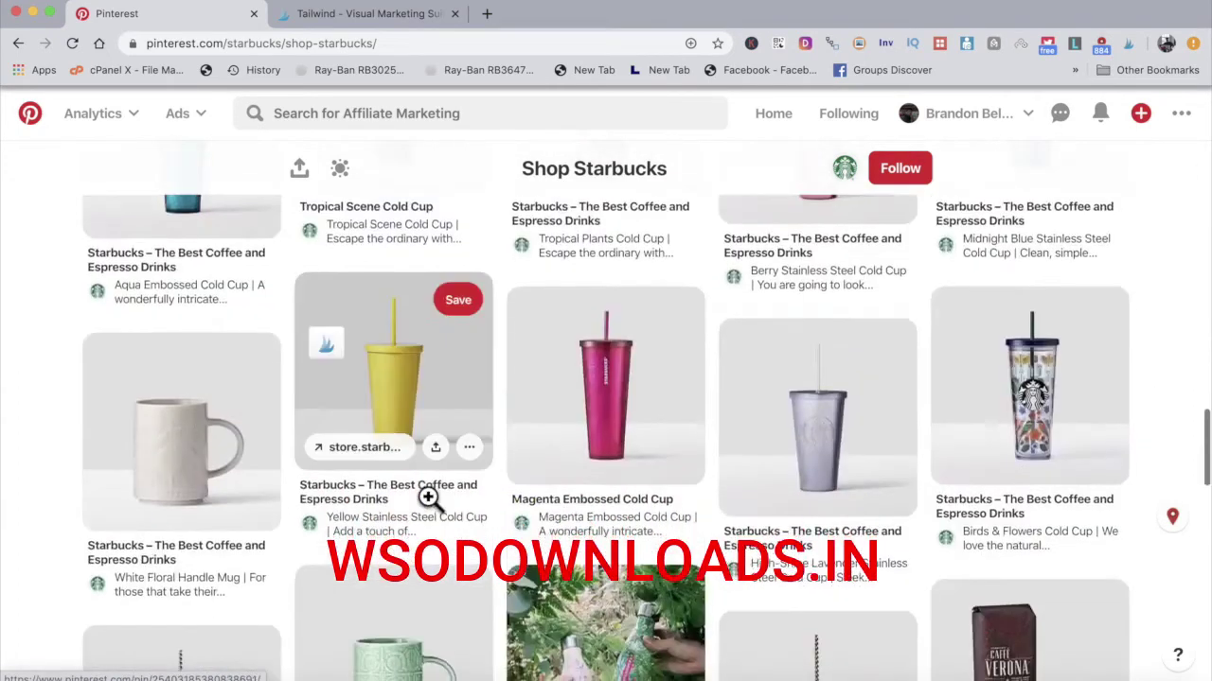
scroll(429, 498, "down", 15)
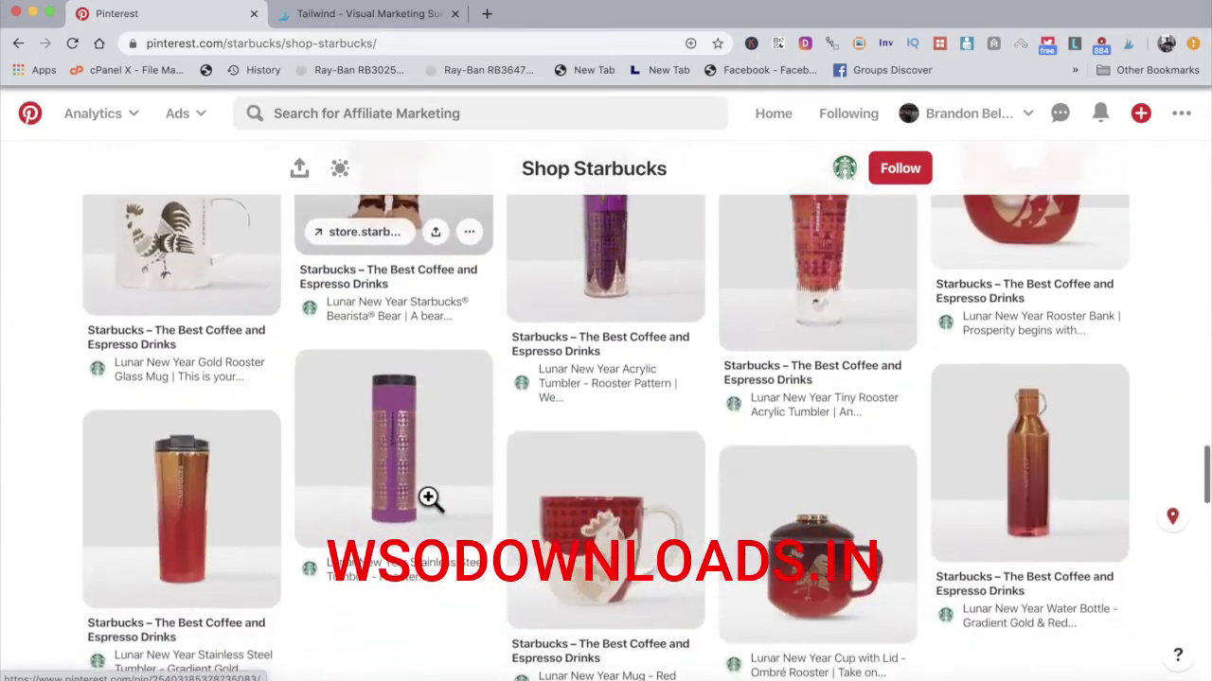
scroll(428, 498, "down", 15)
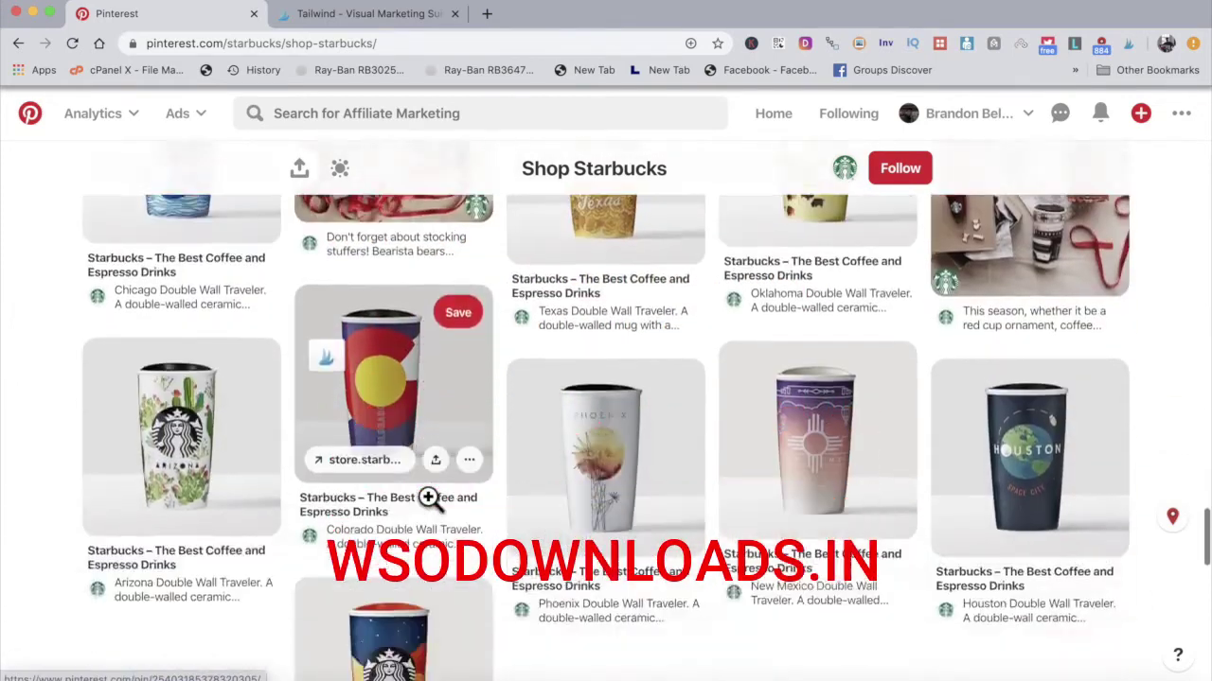
scroll(429, 498, "down", 15)
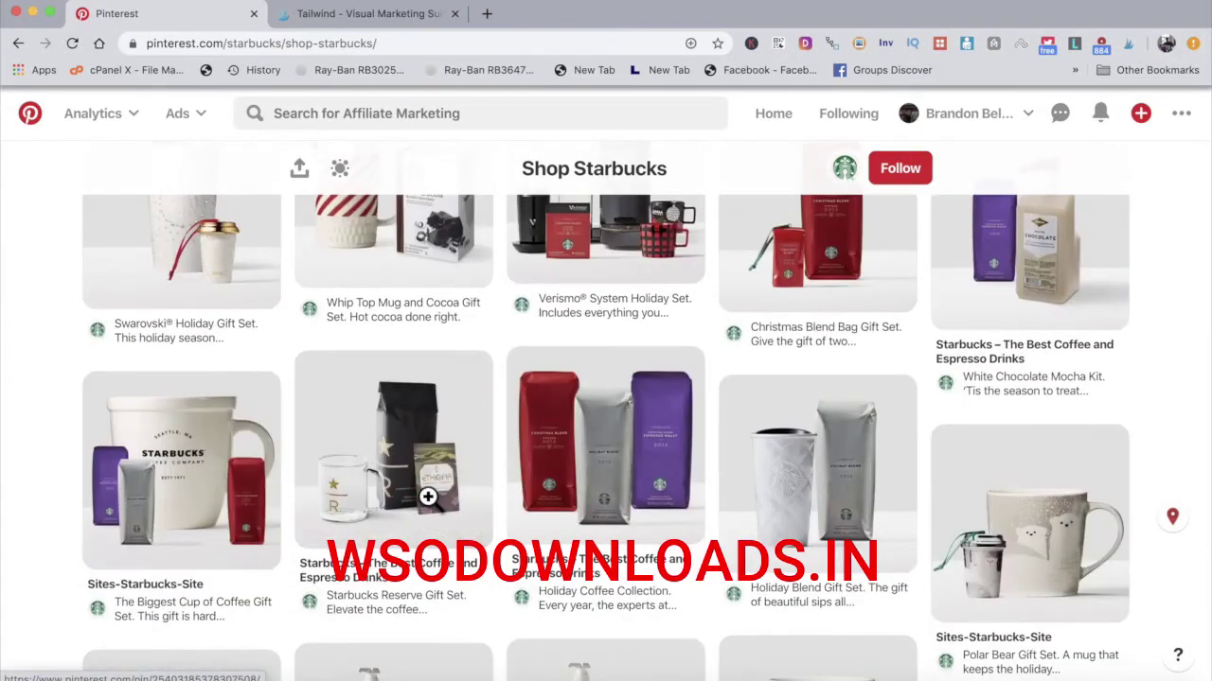
scroll(429, 498, "down", 12)
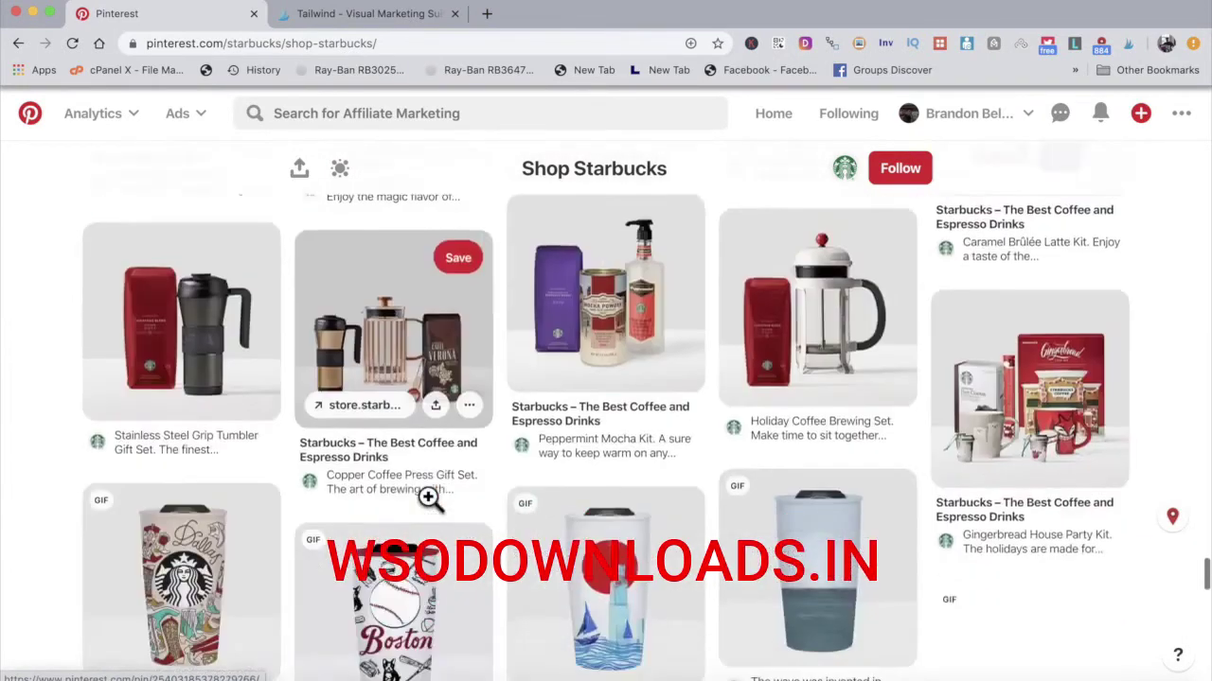
scroll(429, 498, "down", 10)
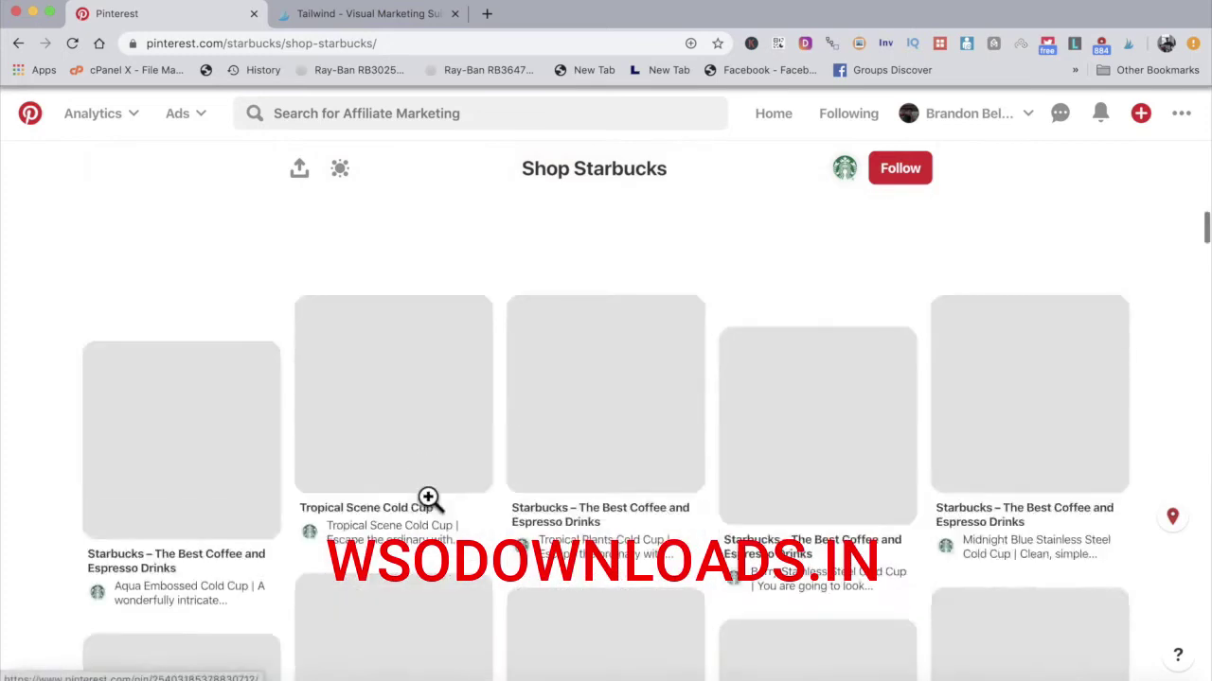
scroll(429, 498, "up", 20)
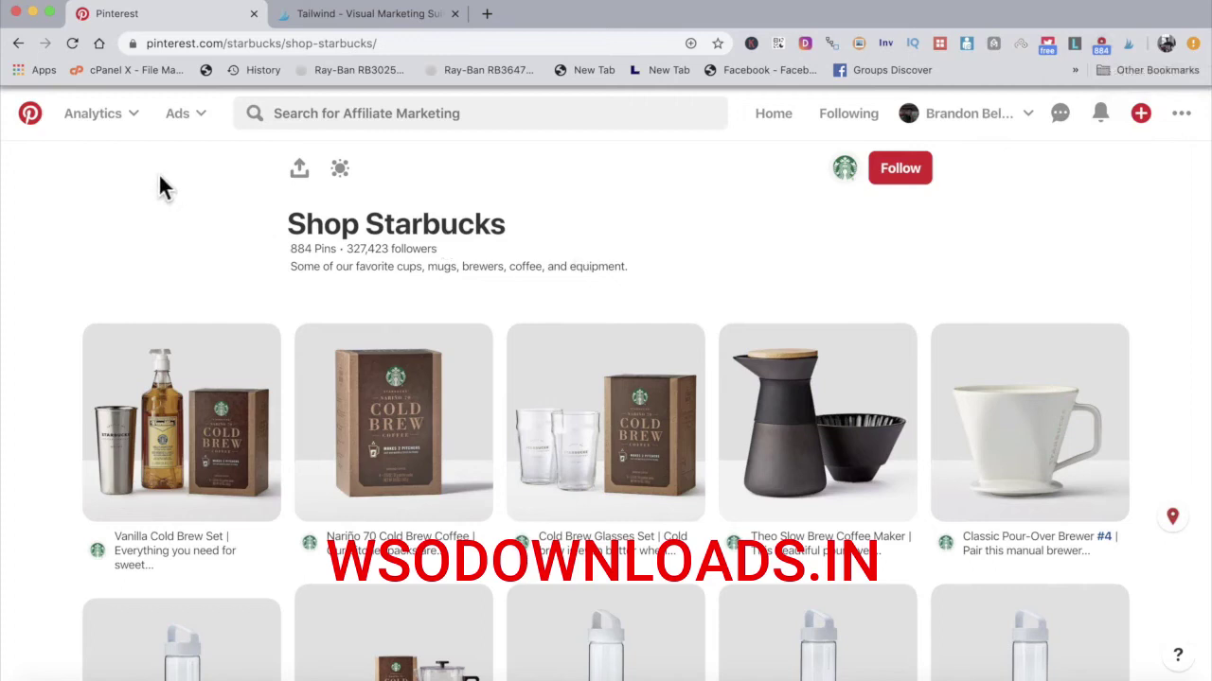
- Search Pinterest for 'extra income' and launch the PinDown downloader over the results
left_click(396, 116)
type("e")
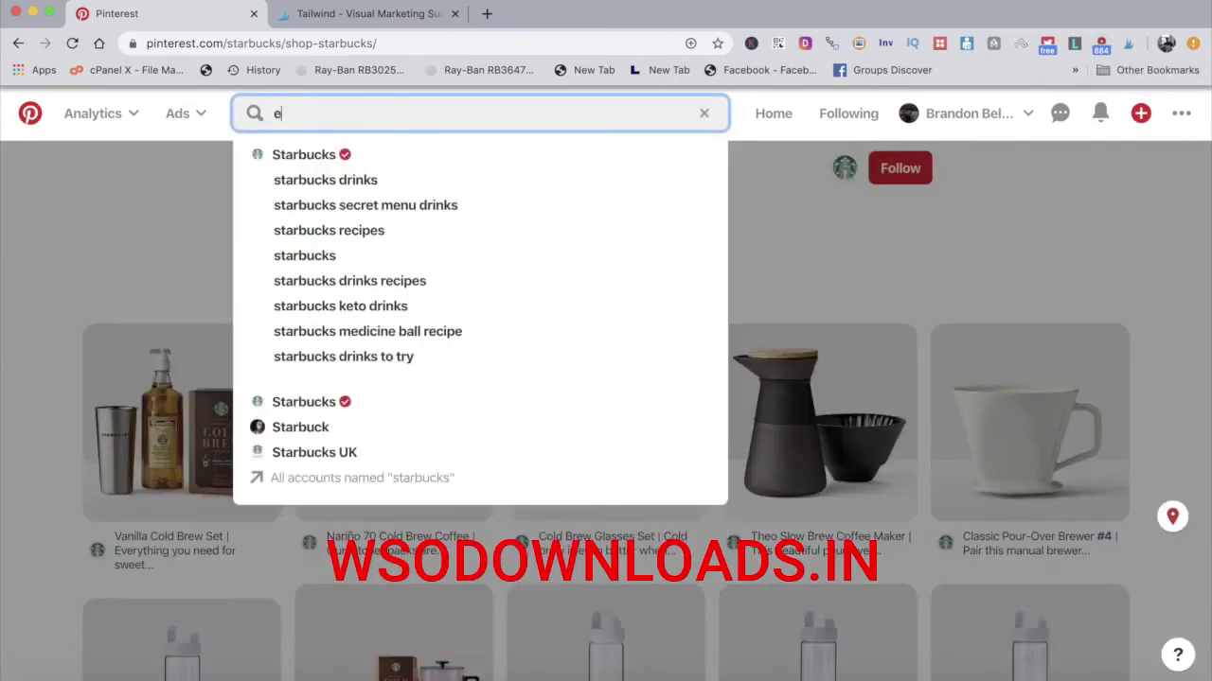
type("xtra income")
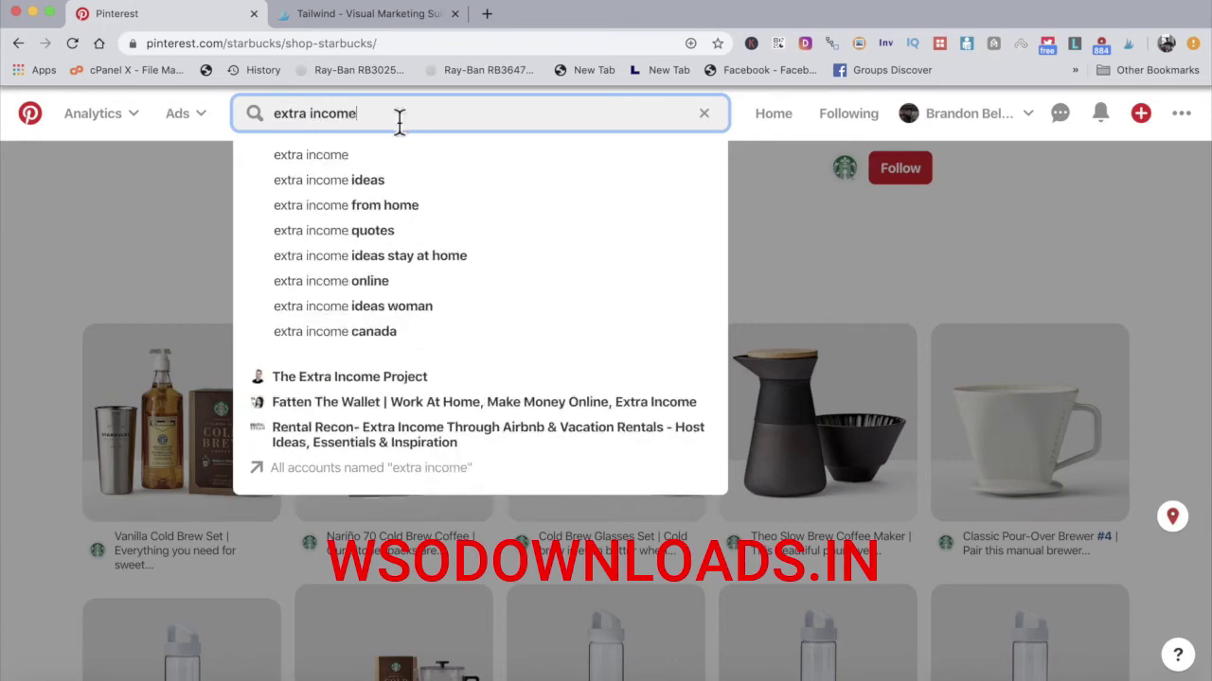
key("Return")
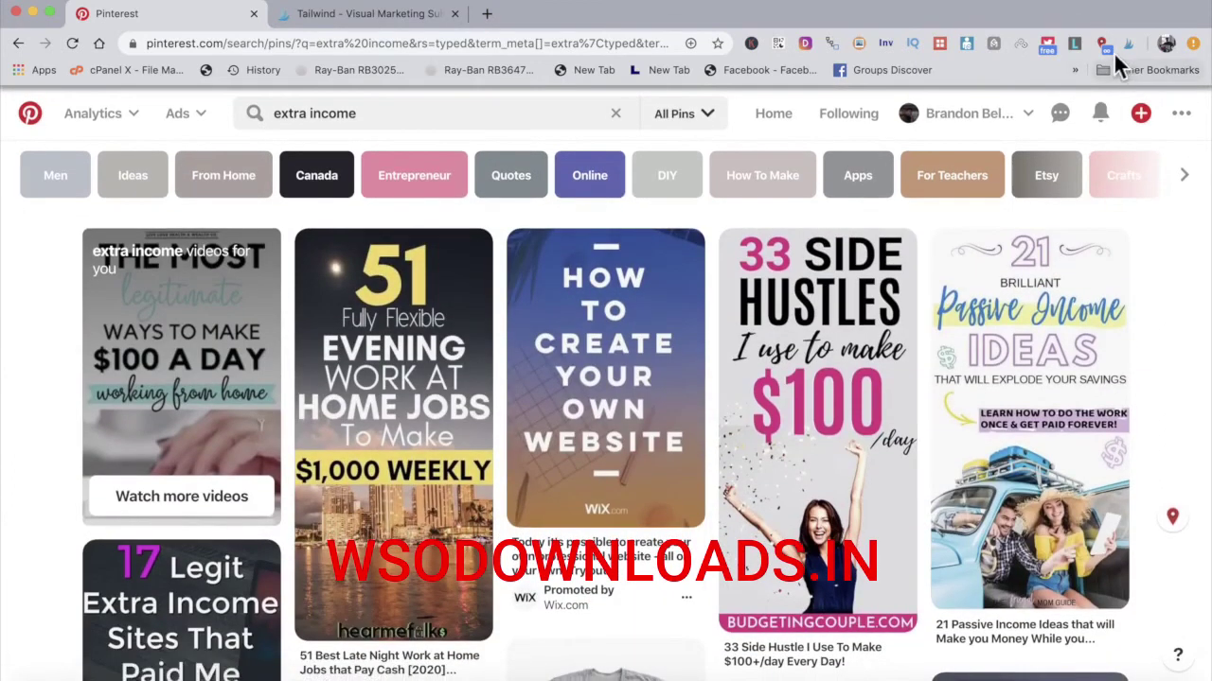
left_click(1104, 45)
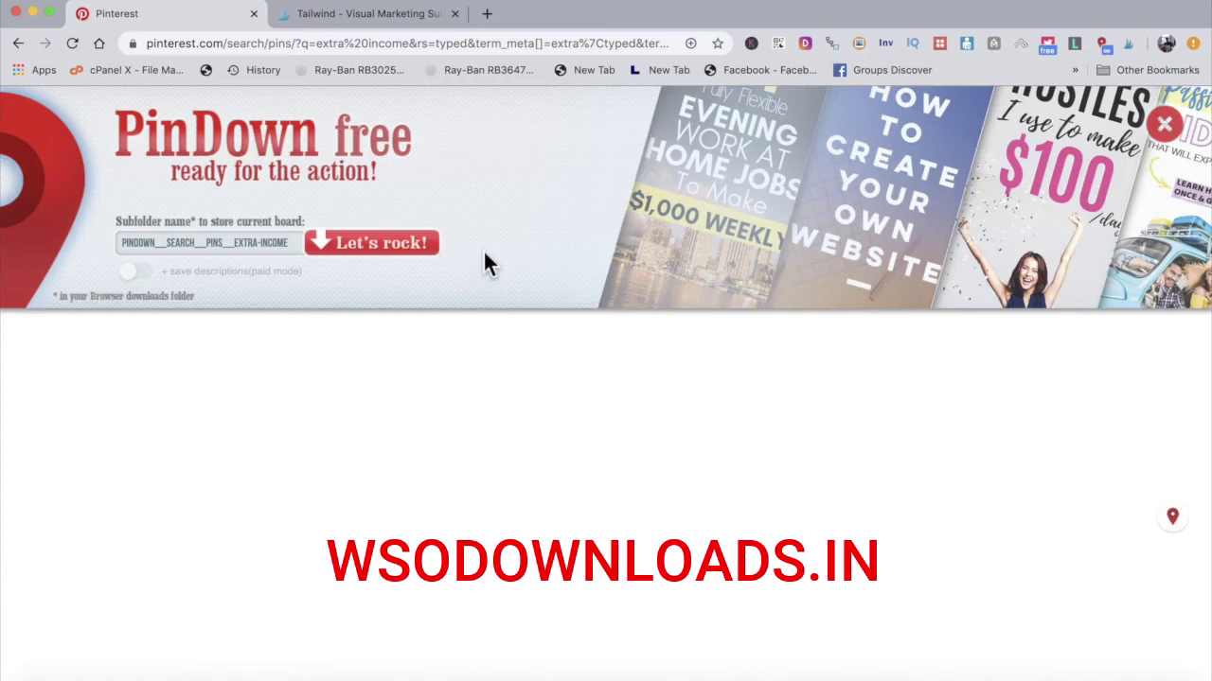
- Start and confirm PinDown's download of the extra income pins, running to the 250-pin limit
left_click(388, 255)
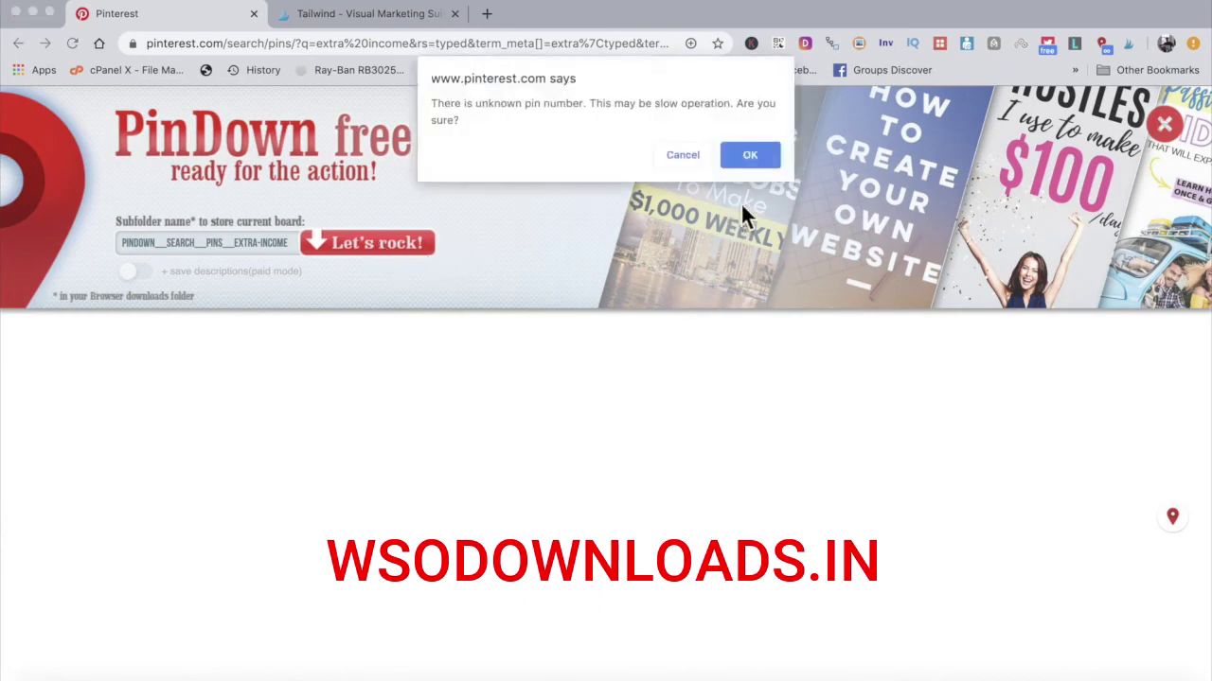
left_click(767, 154)
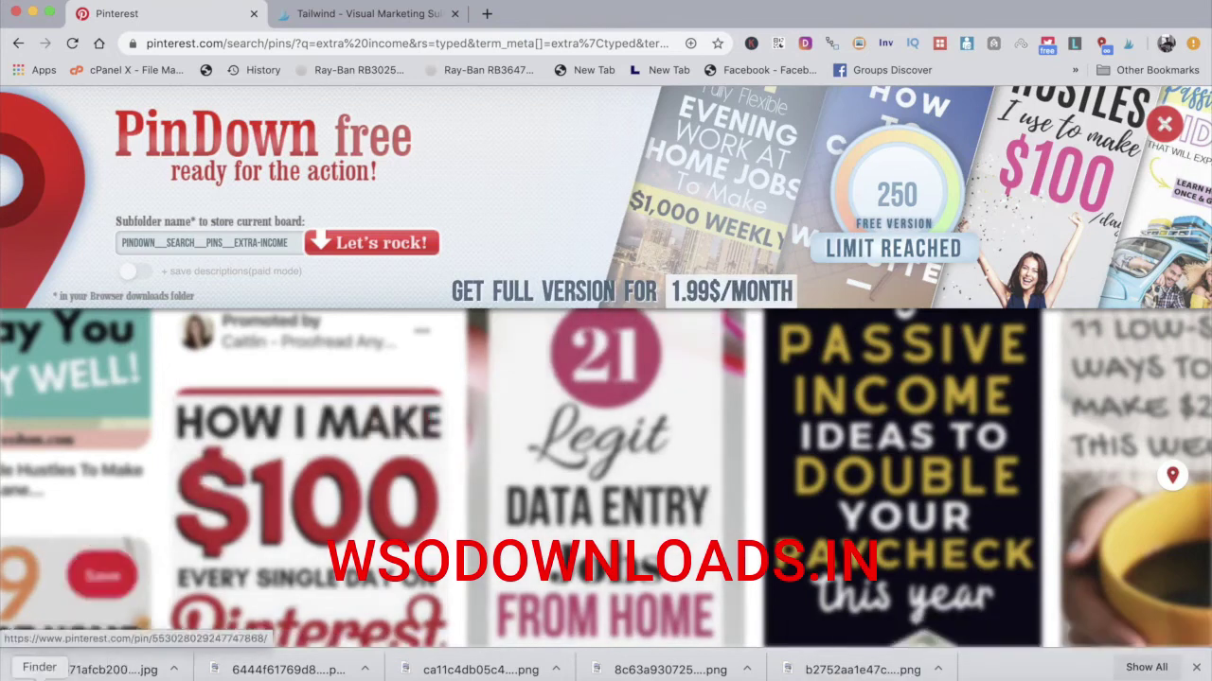
key("super+n")
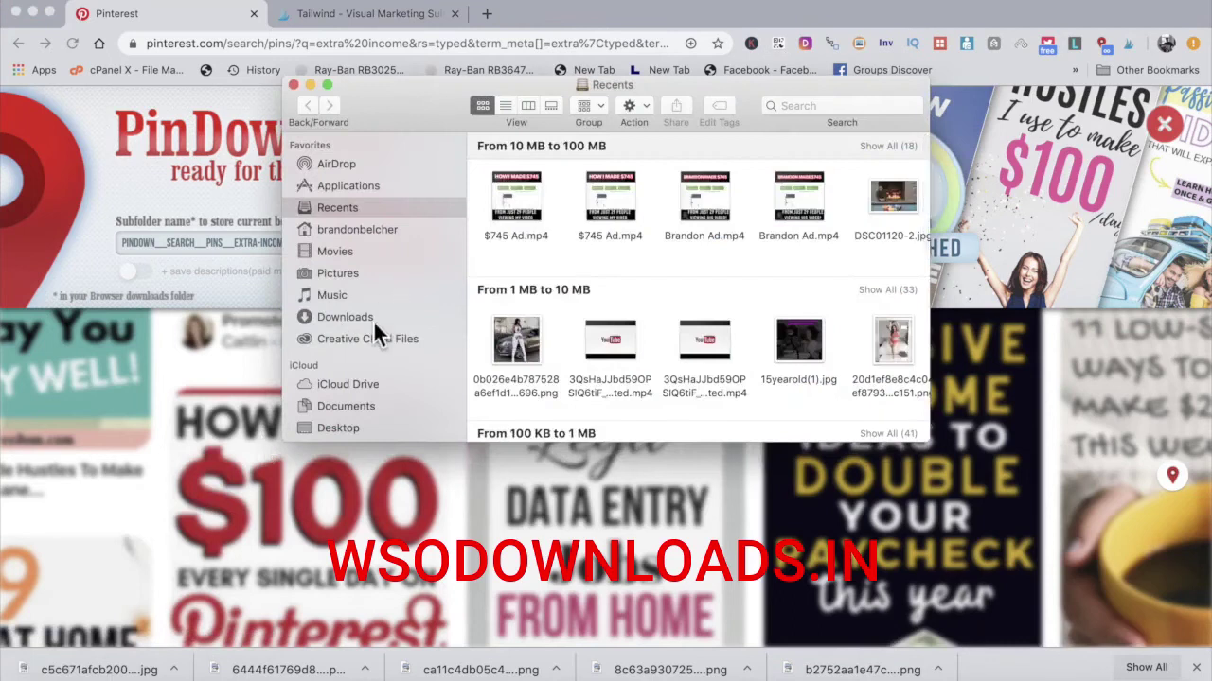
left_click(373, 319)
double_click(549, 175)
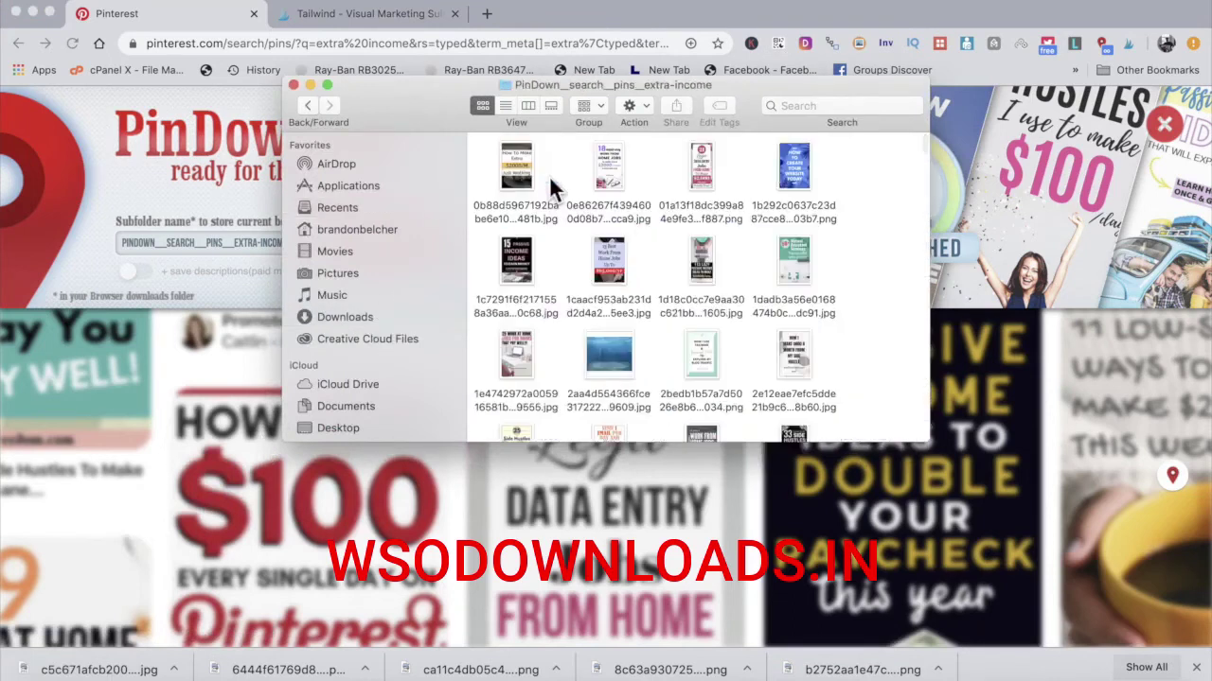
scroll(699, 268, "down", 10)
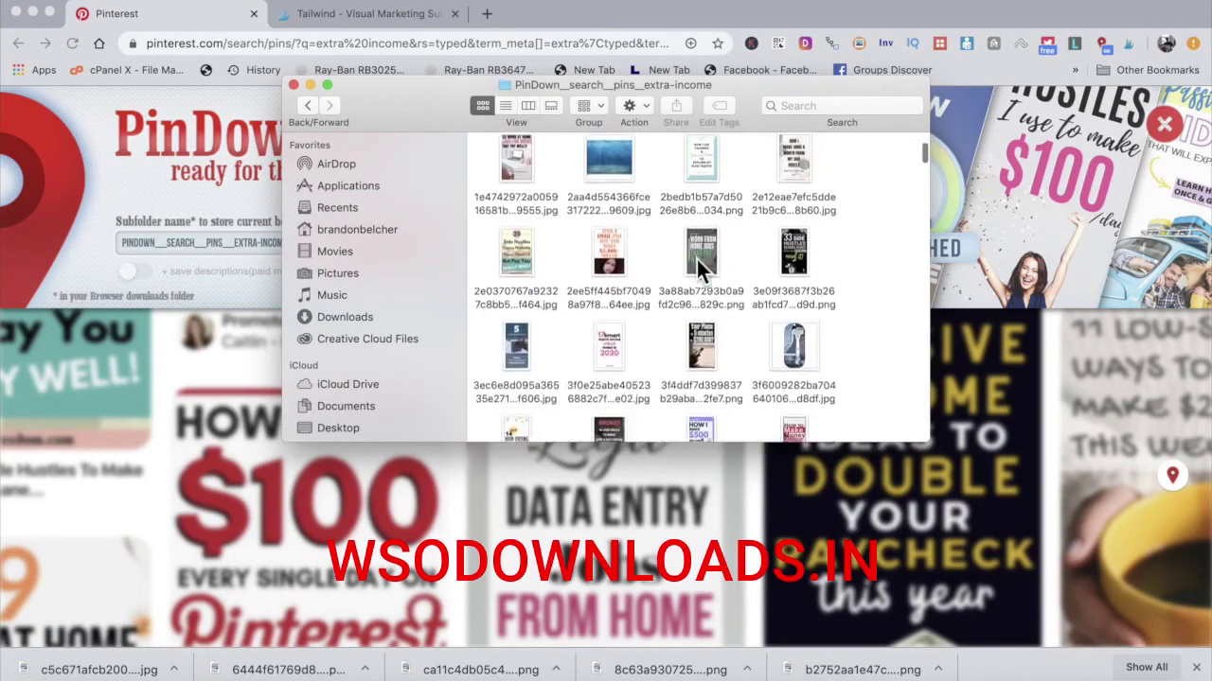
scroll(696, 257, "up", 2)
left_click(700, 208)
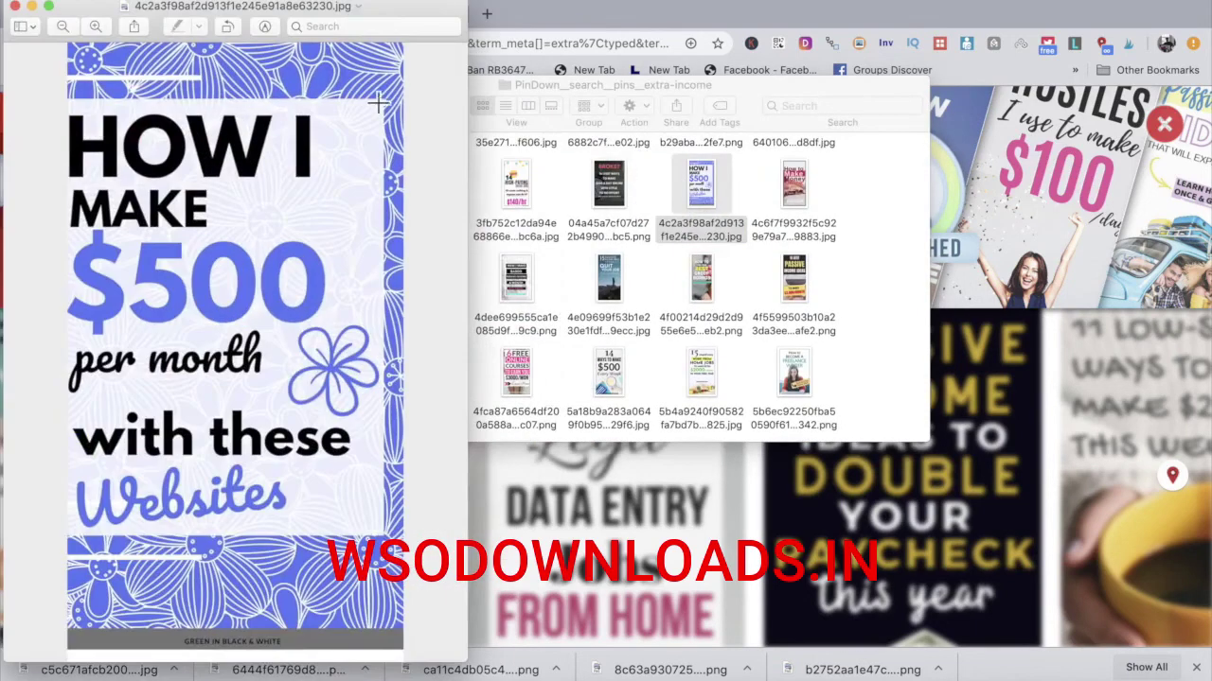
left_click(14, 7)
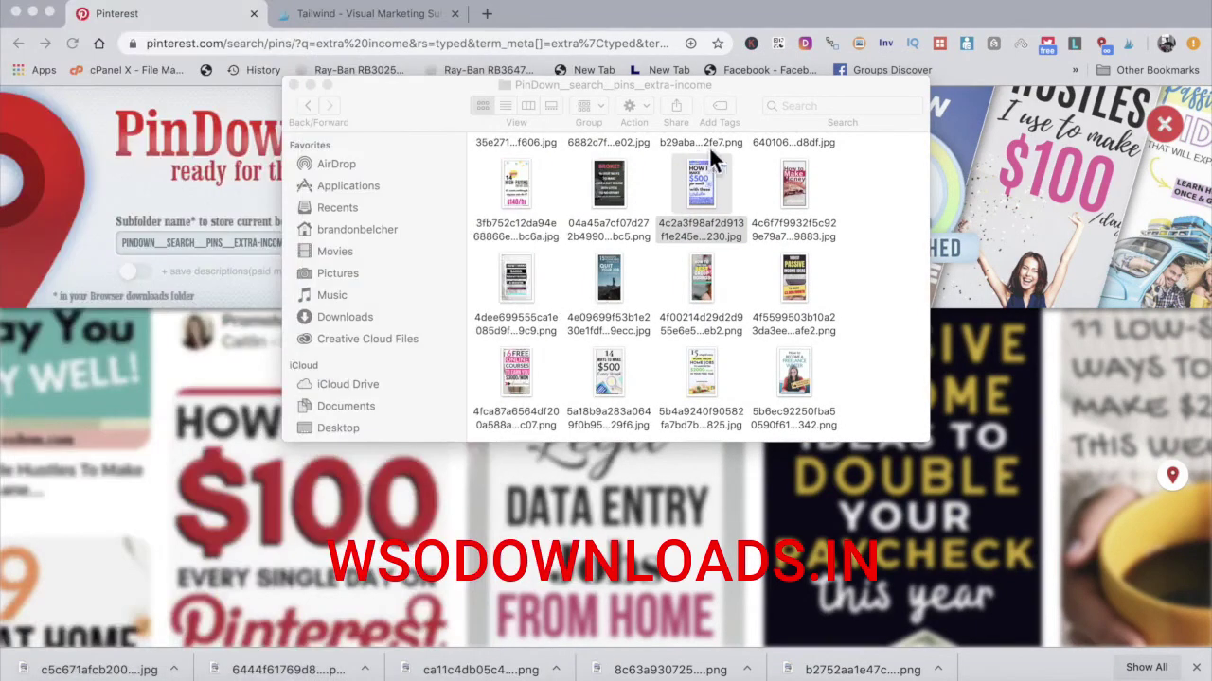
left_click(795, 177)
double_click(795, 173)
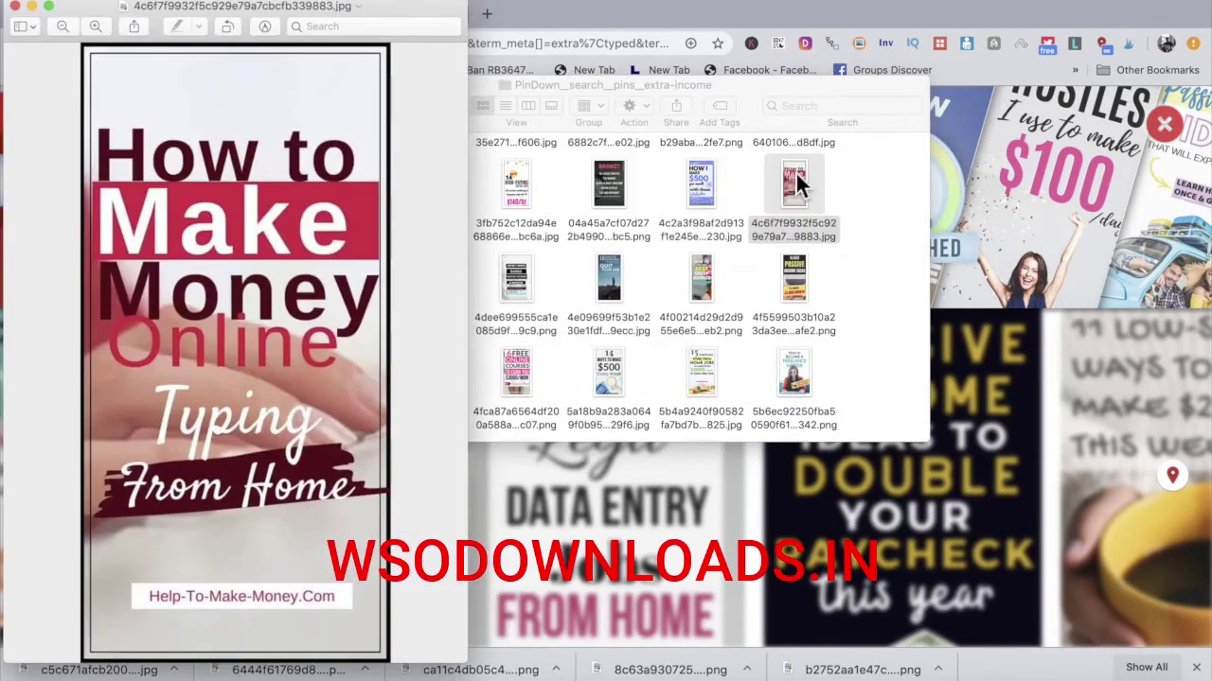
left_click(14, 7)
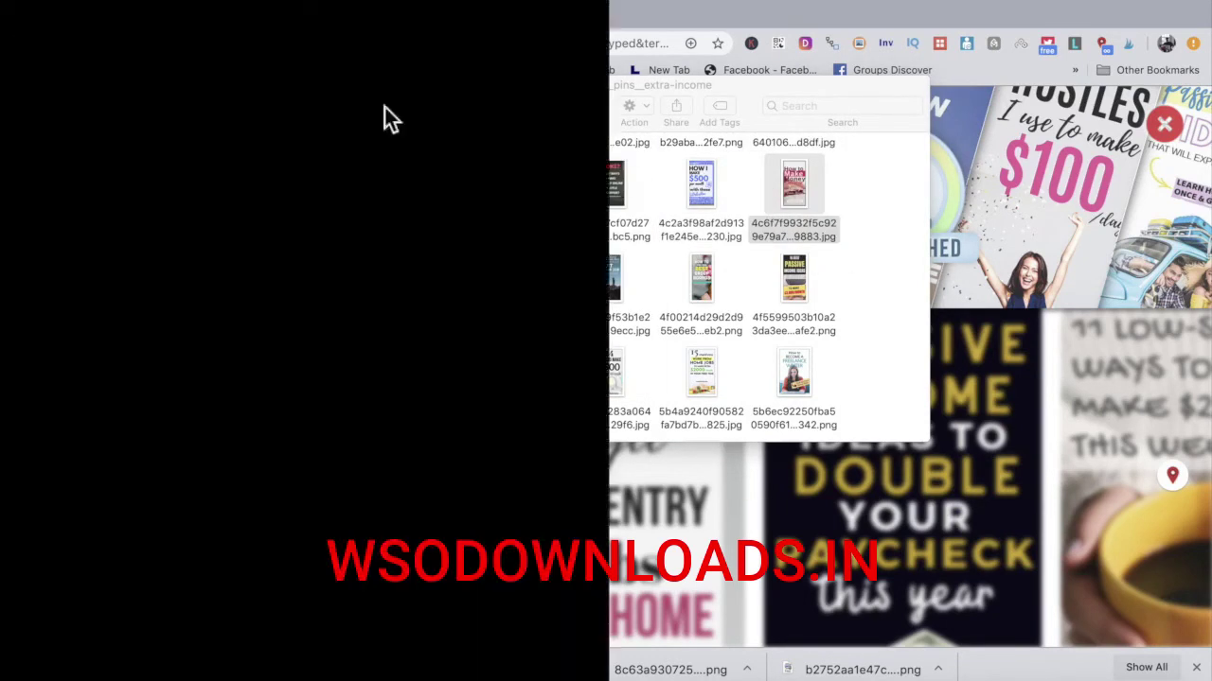
left_click(700, 277)
double_click(698, 275)
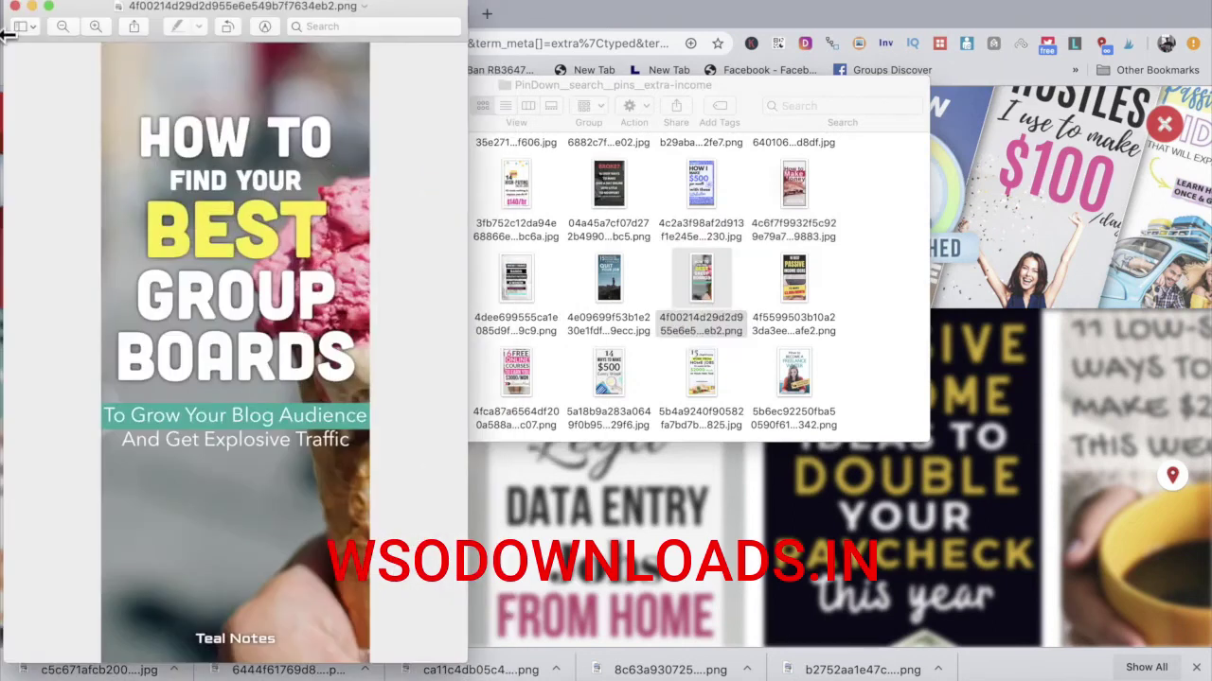
left_click(14, 6)
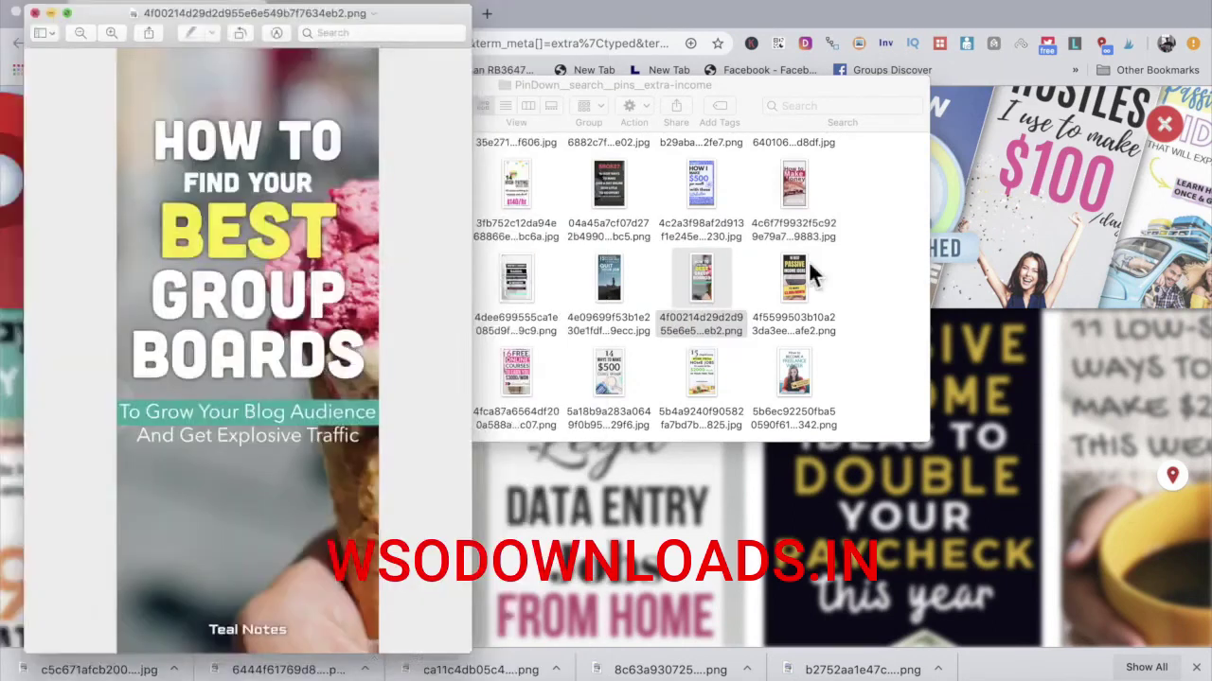
scroll(814, 324, "down", 3)
double_click(790, 234)
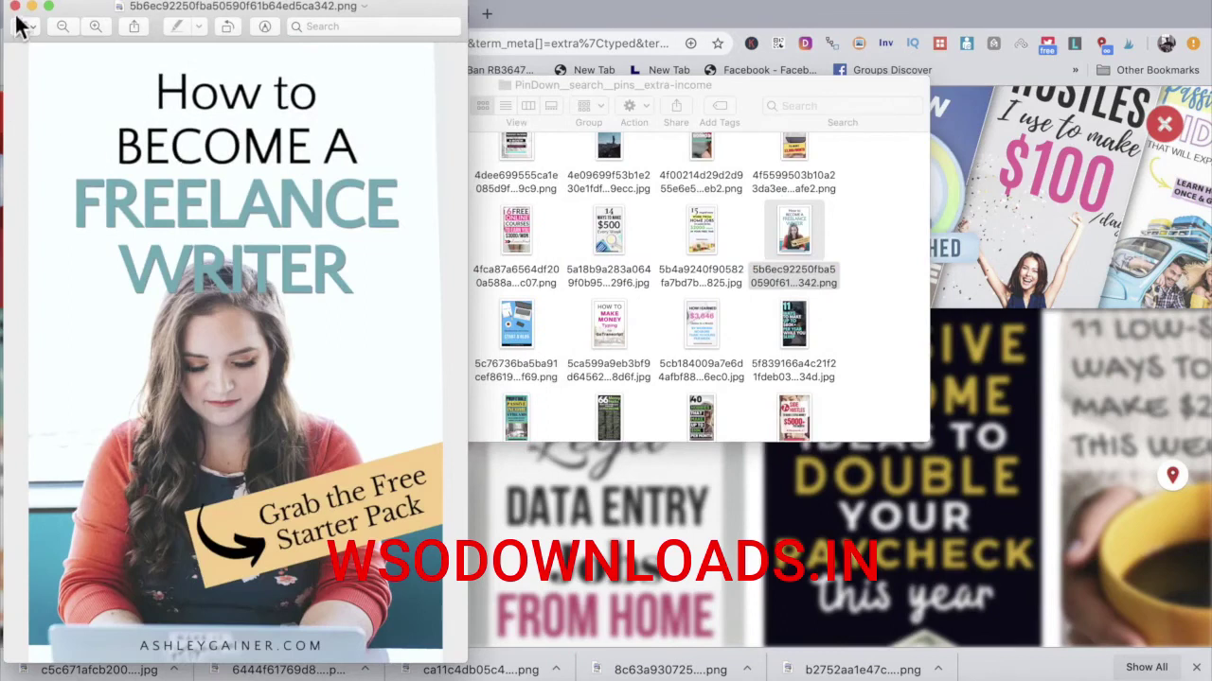
left_click(14, 6)
scroll(630, 295, "down", 2)
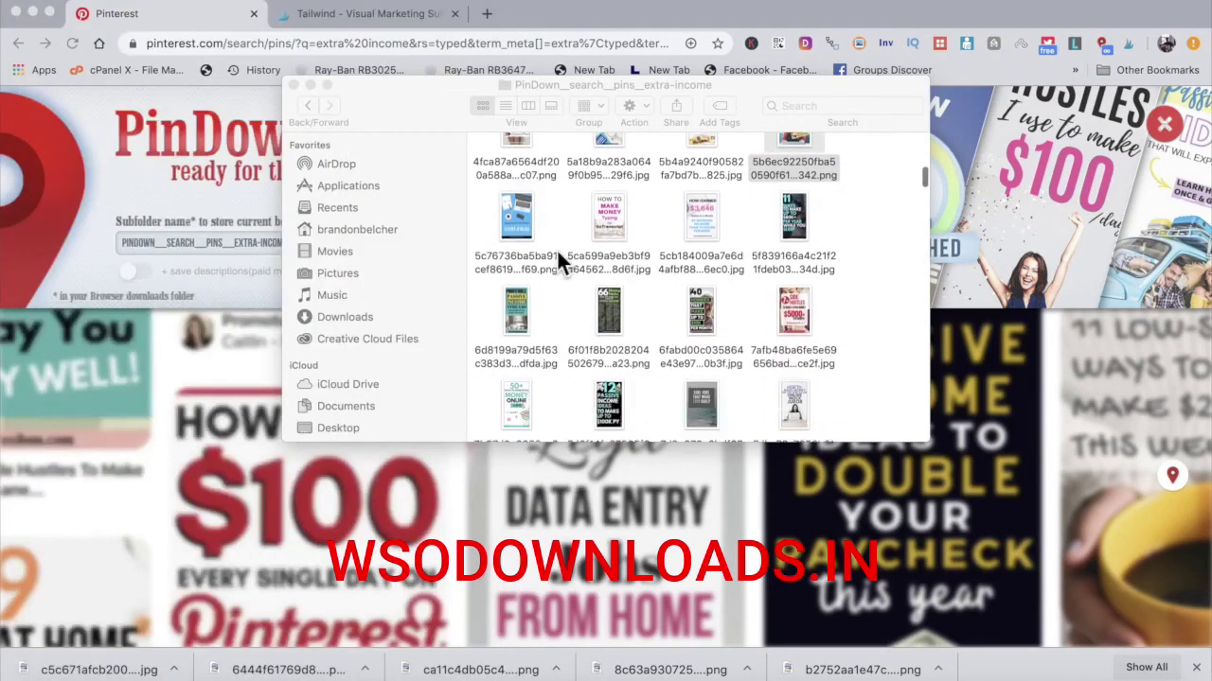
left_click(525, 313)
double_click(526, 300)
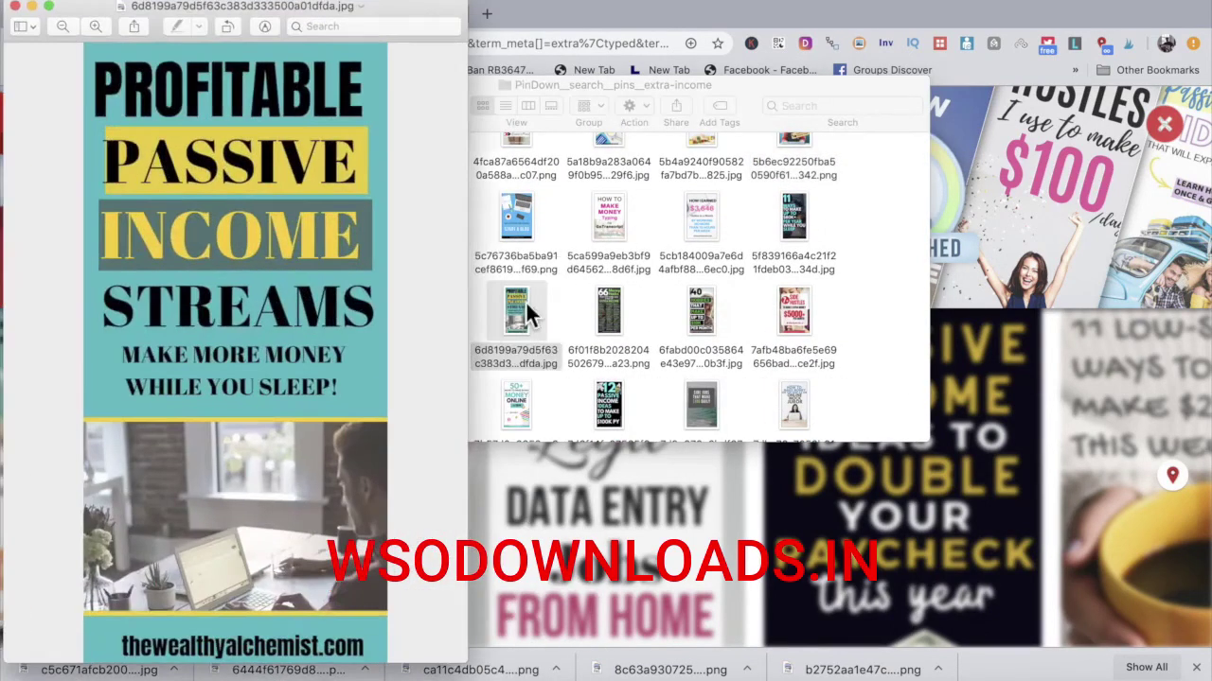
left_click(14, 7)
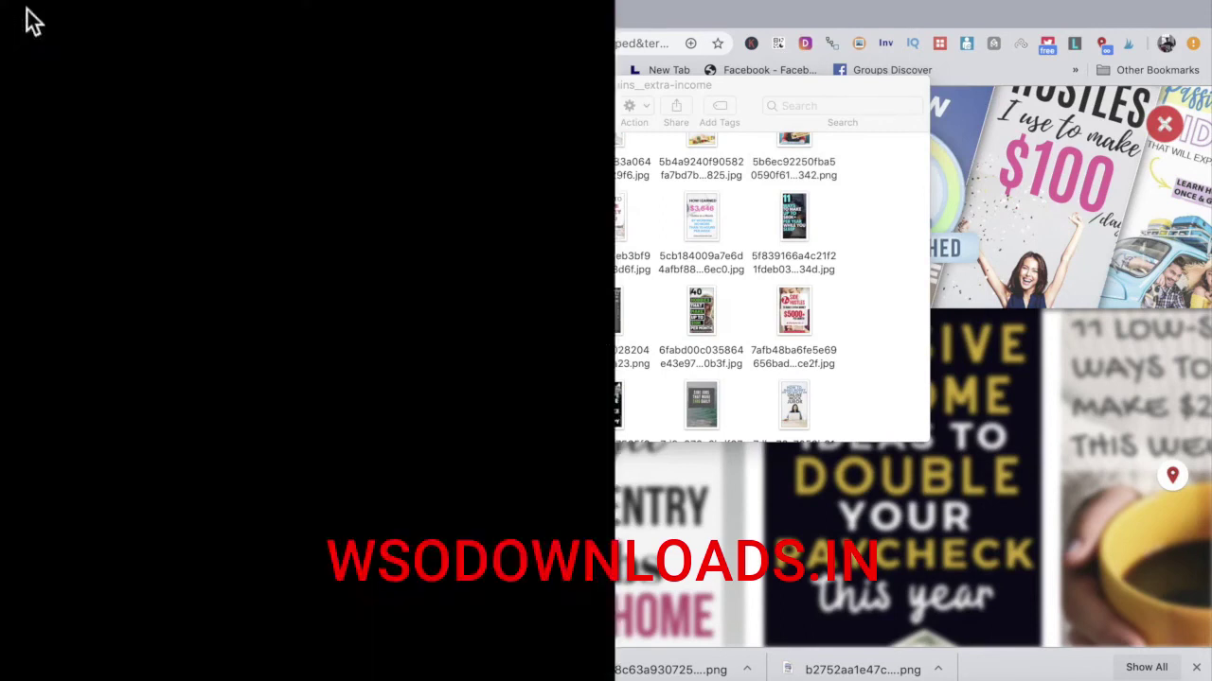
scroll(716, 367, "down", 1)
scroll(717, 365, "down", 2)
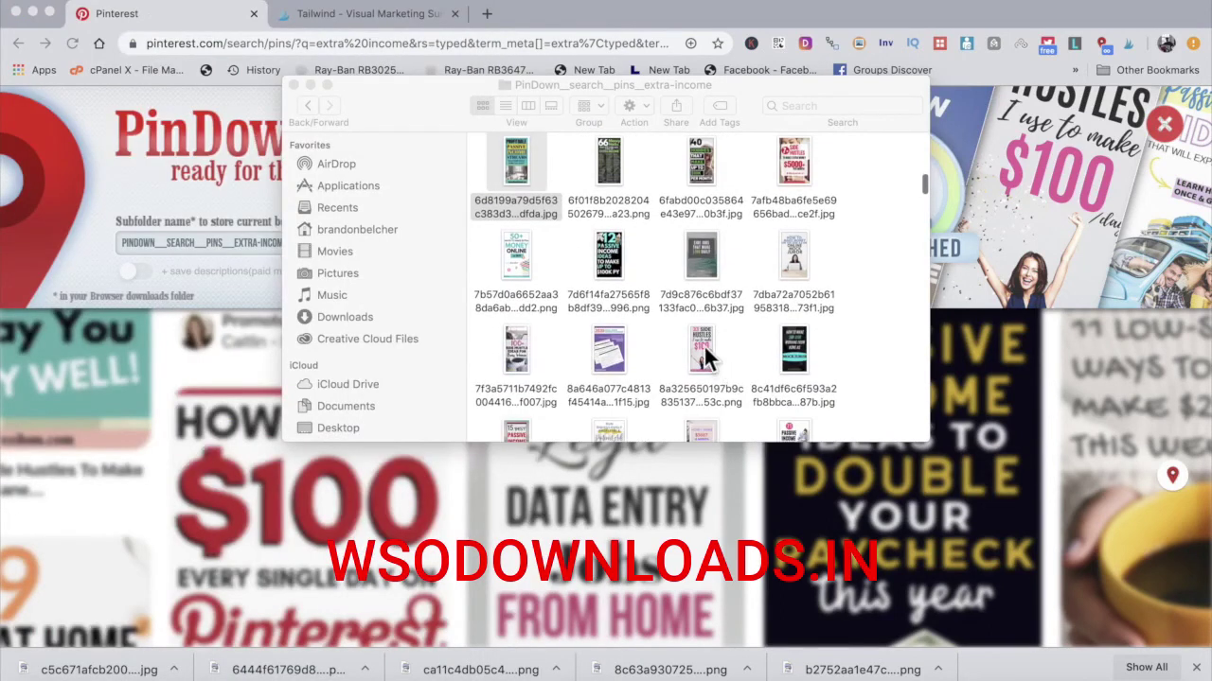
left_click(703, 346)
double_click(704, 345)
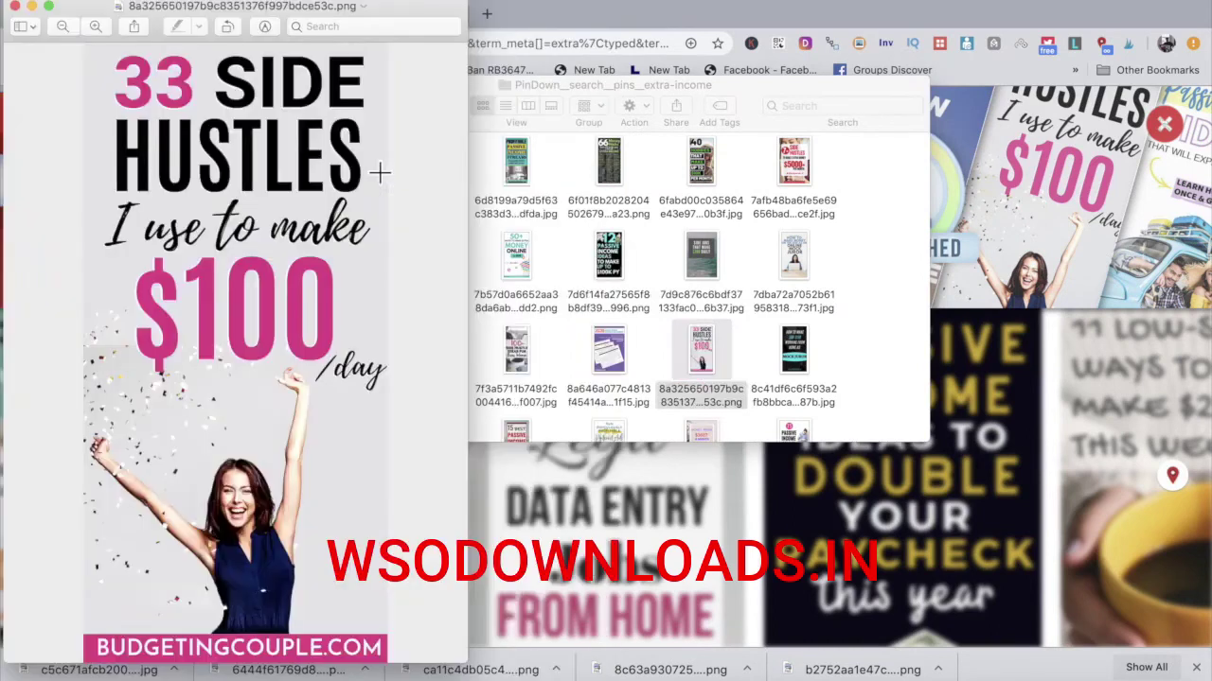
left_click(14, 7)
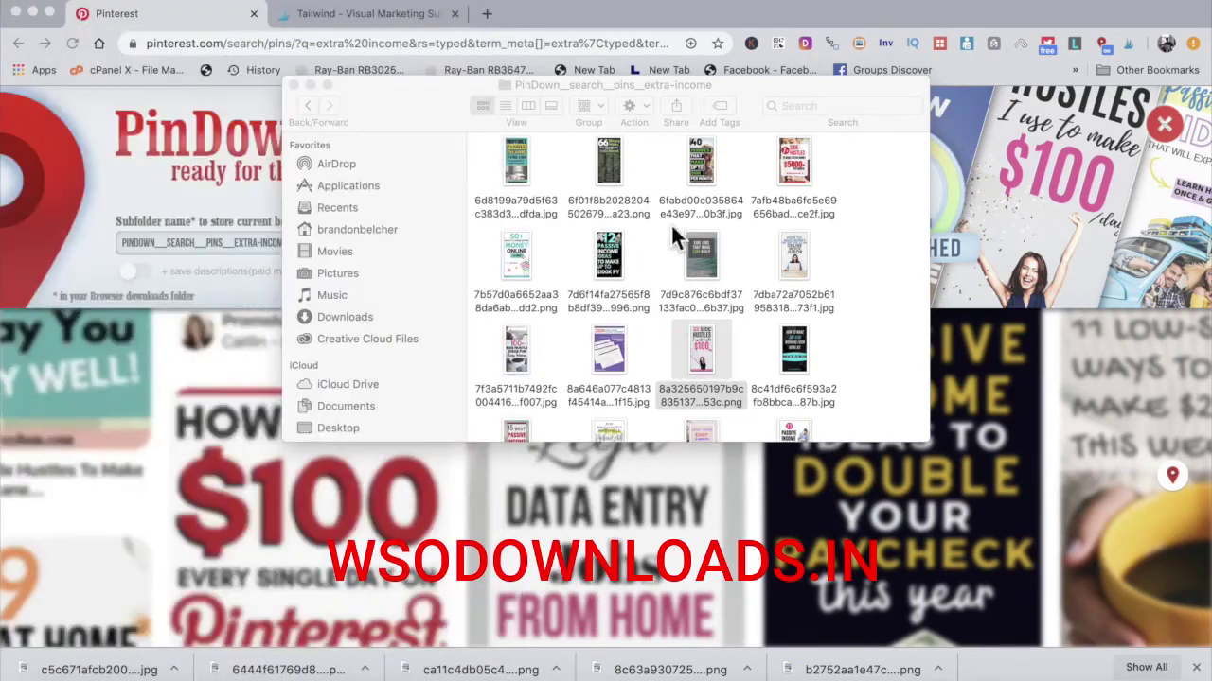
scroll(677, 302, "down", 2)
scroll(682, 303, "down", 2)
double_click(720, 314)
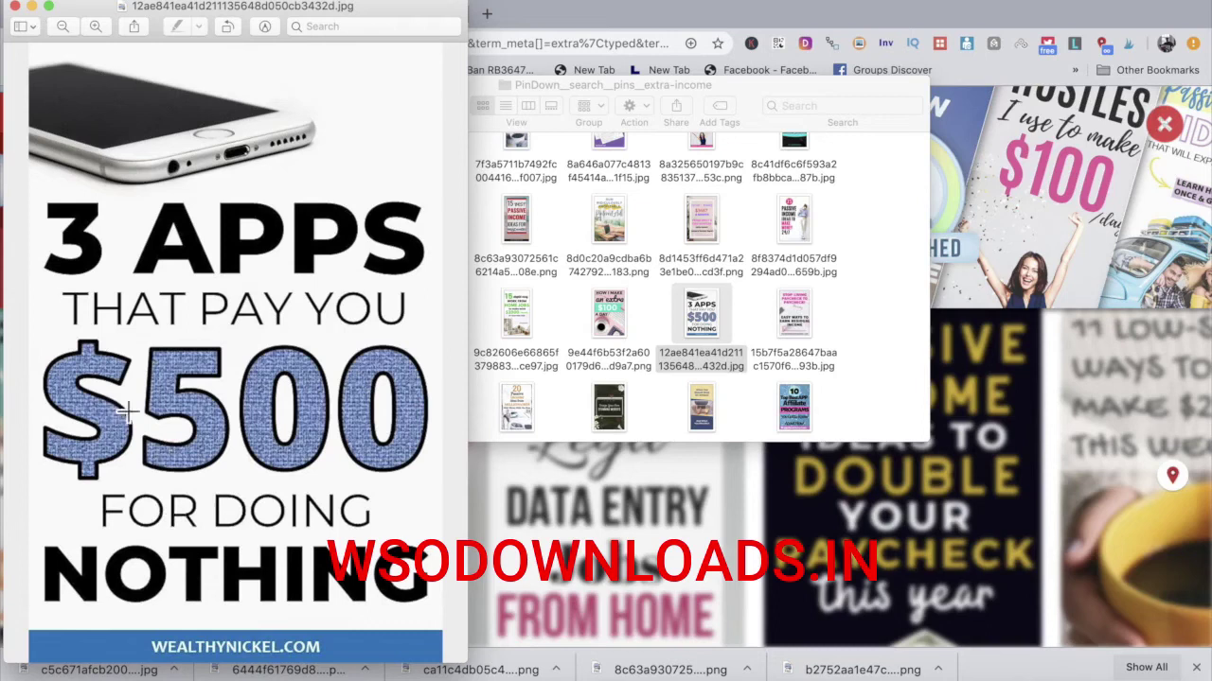
left_click(14, 7)
scroll(620, 267, "down", 10)
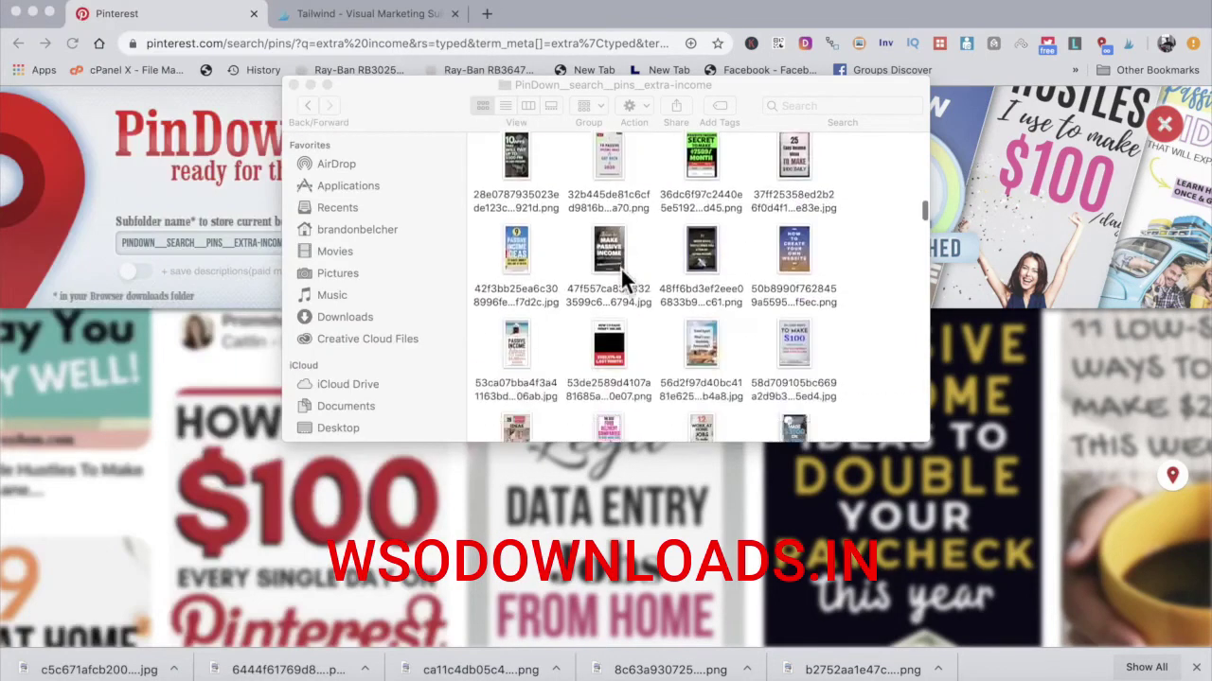
- Reopen the PinDown extra-income folder from Downloads and scroll through its downloaded pin images
left_click(307, 106)
double_click(558, 173)
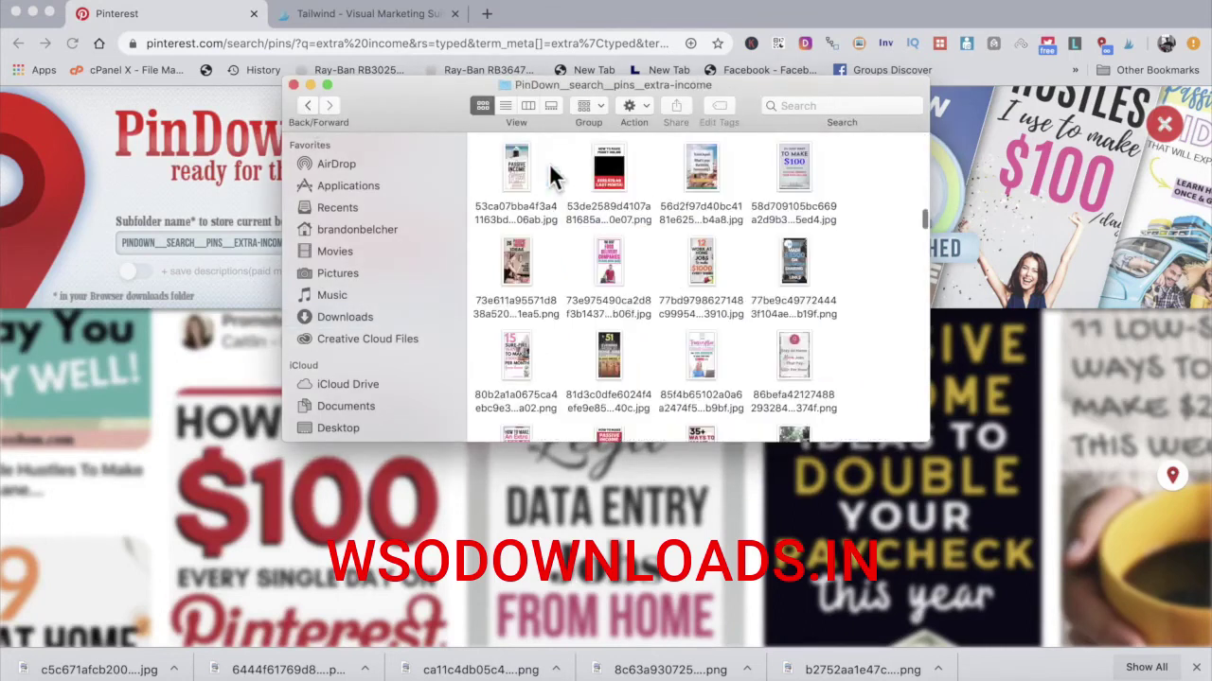
scroll(650, 273, "down", 15)
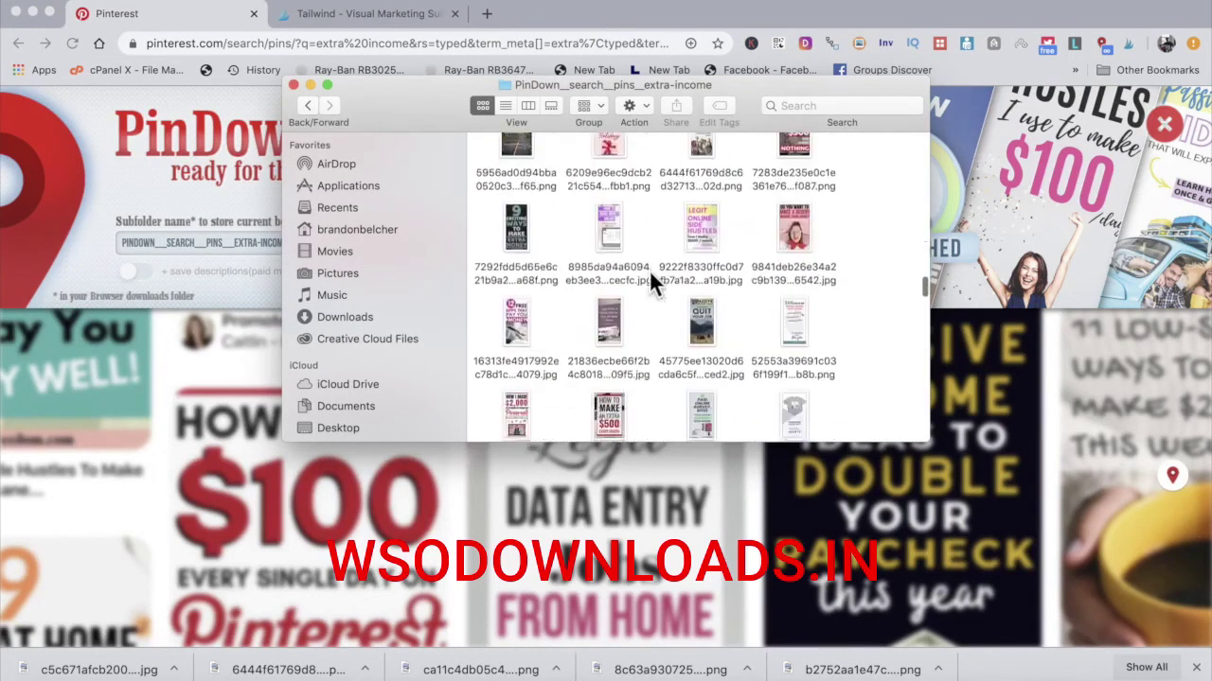
scroll(649, 282, "down", 15)
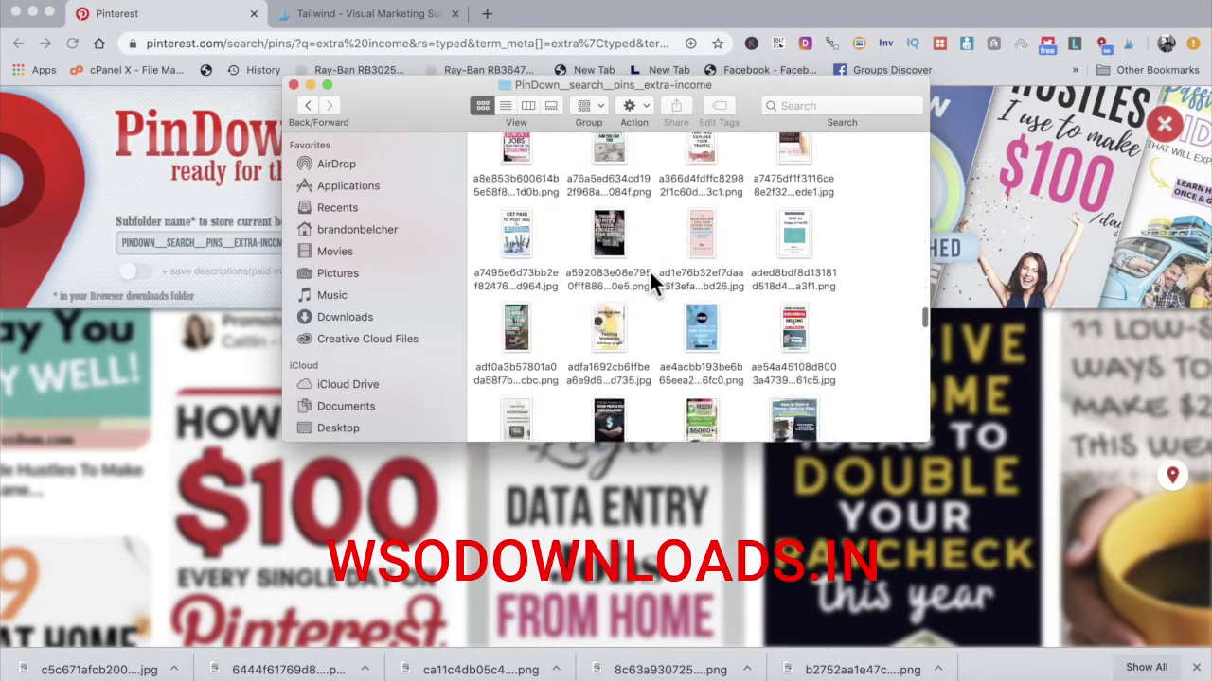
scroll(650, 279, "down", 10)
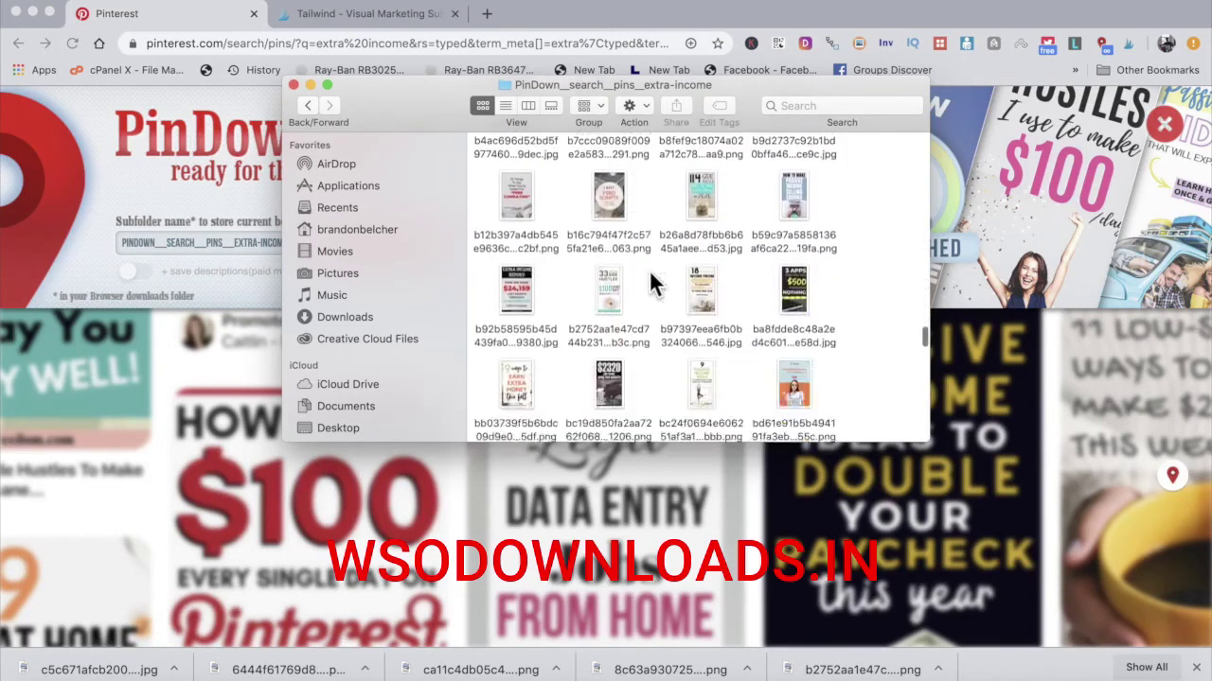
scroll(650, 282, "down", 10)
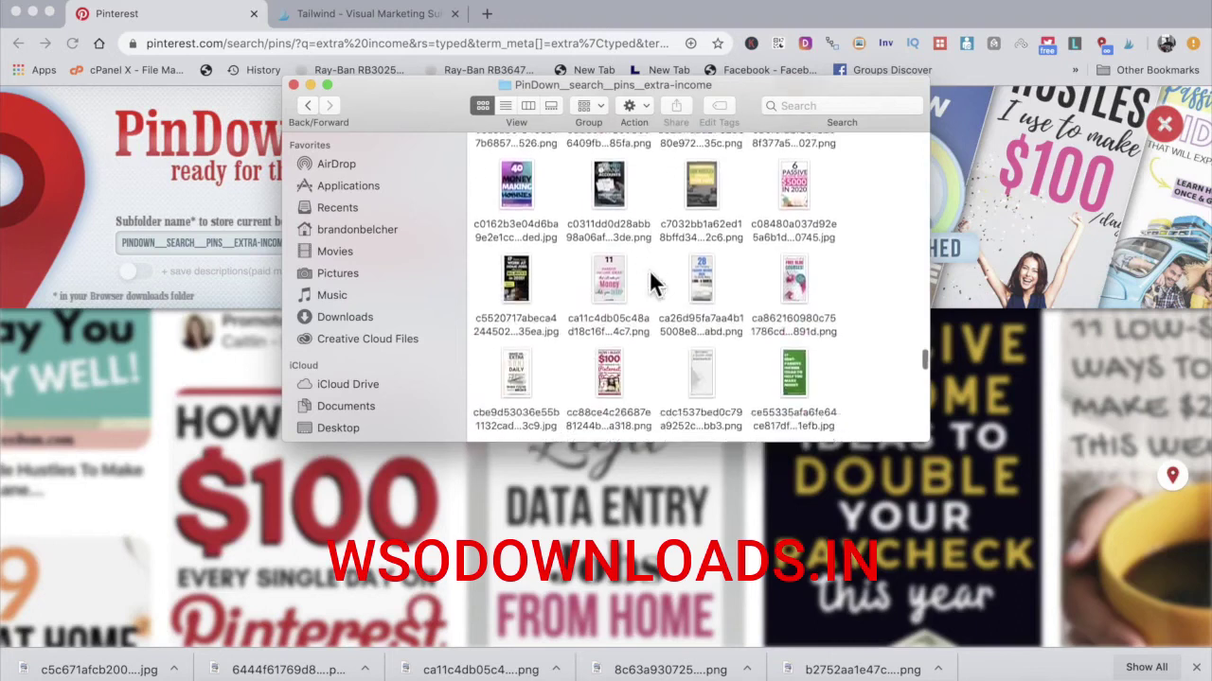
scroll(650, 282, "down", 1)
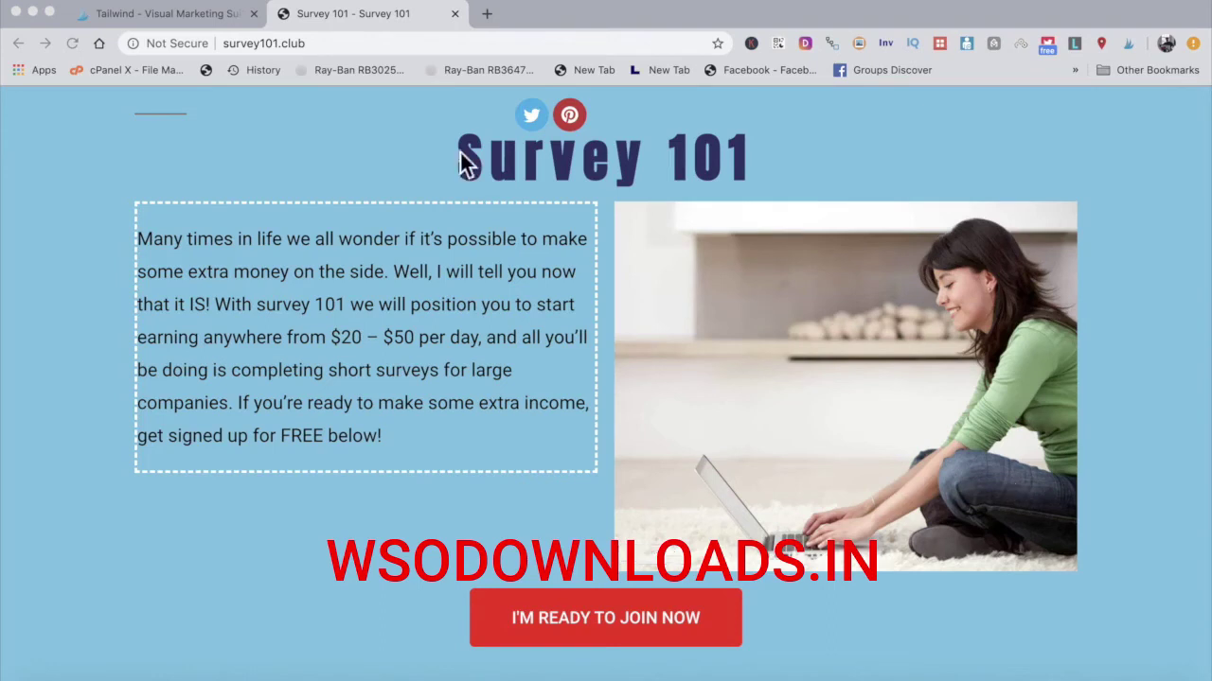
- Leave the survey101.club page and bring back Tailwind's Dashboard Overview
left_click(218, 20)
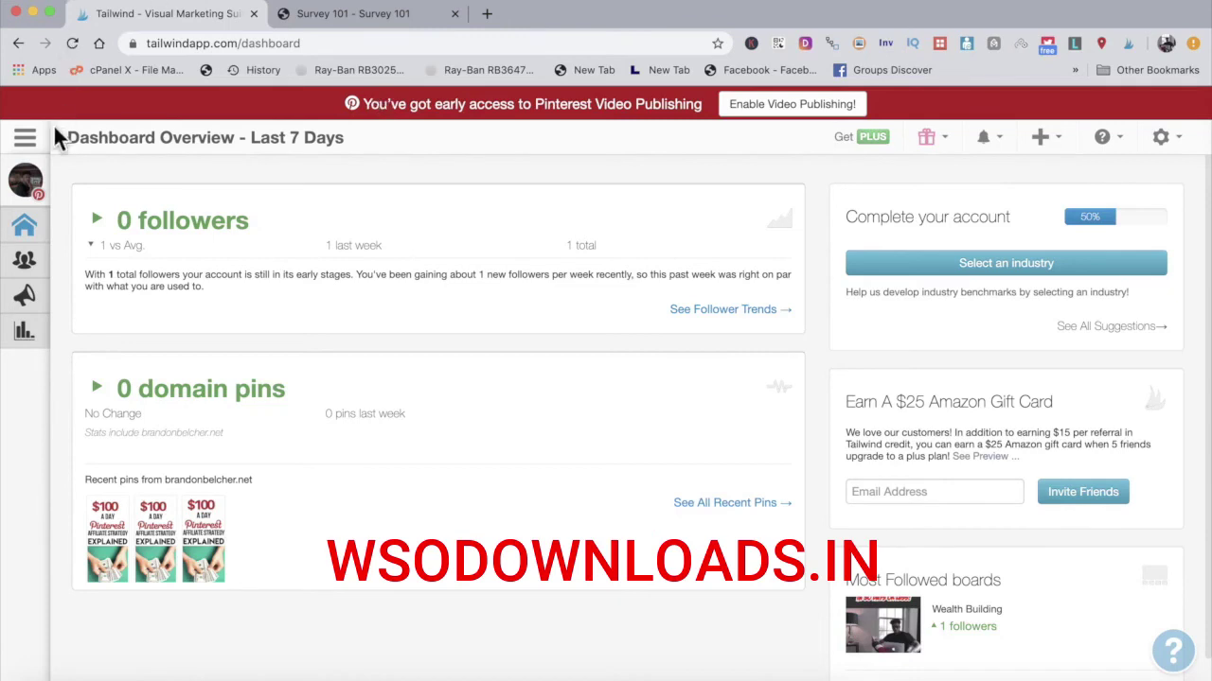
- Expand Publisher, open the empty Scheduled Pins queue, and browse its suggested pins
mouse_move(29, 232)
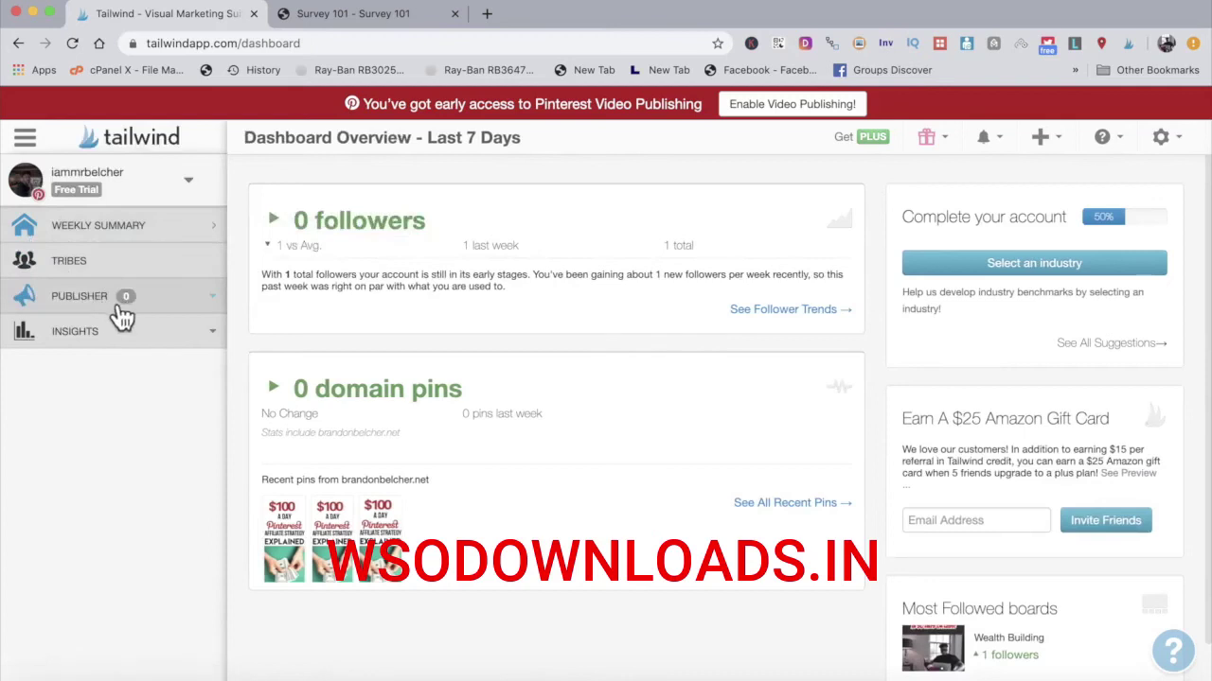
left_click(223, 307)
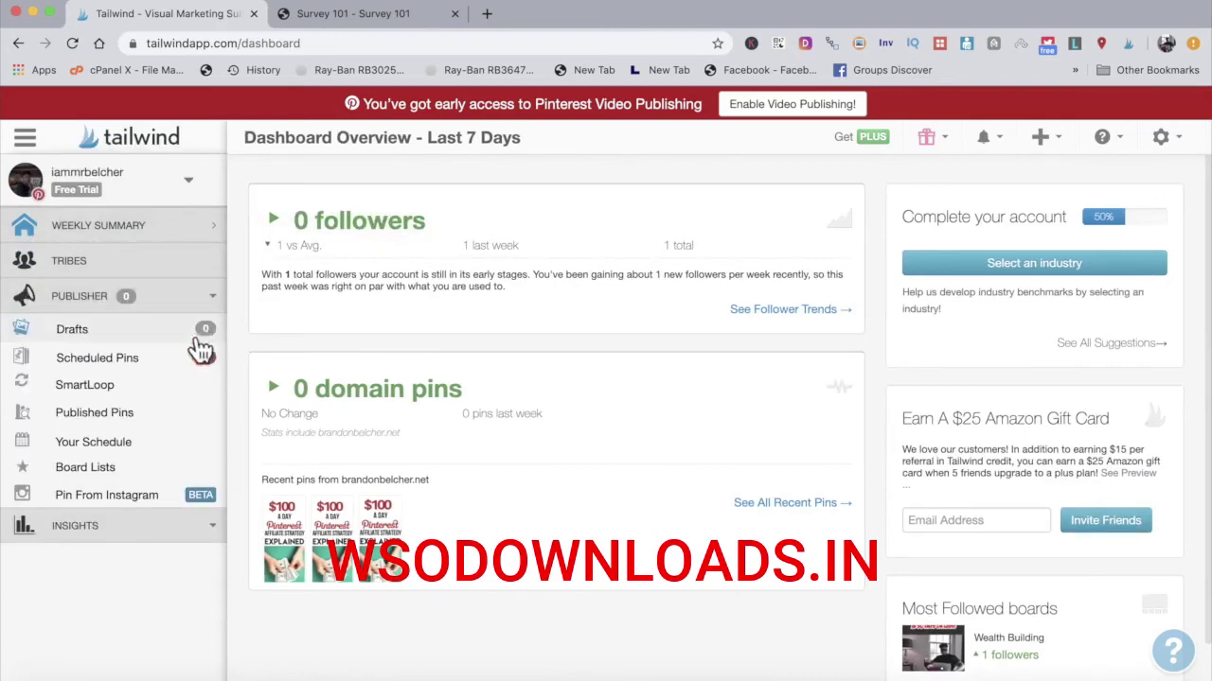
left_click(168, 371)
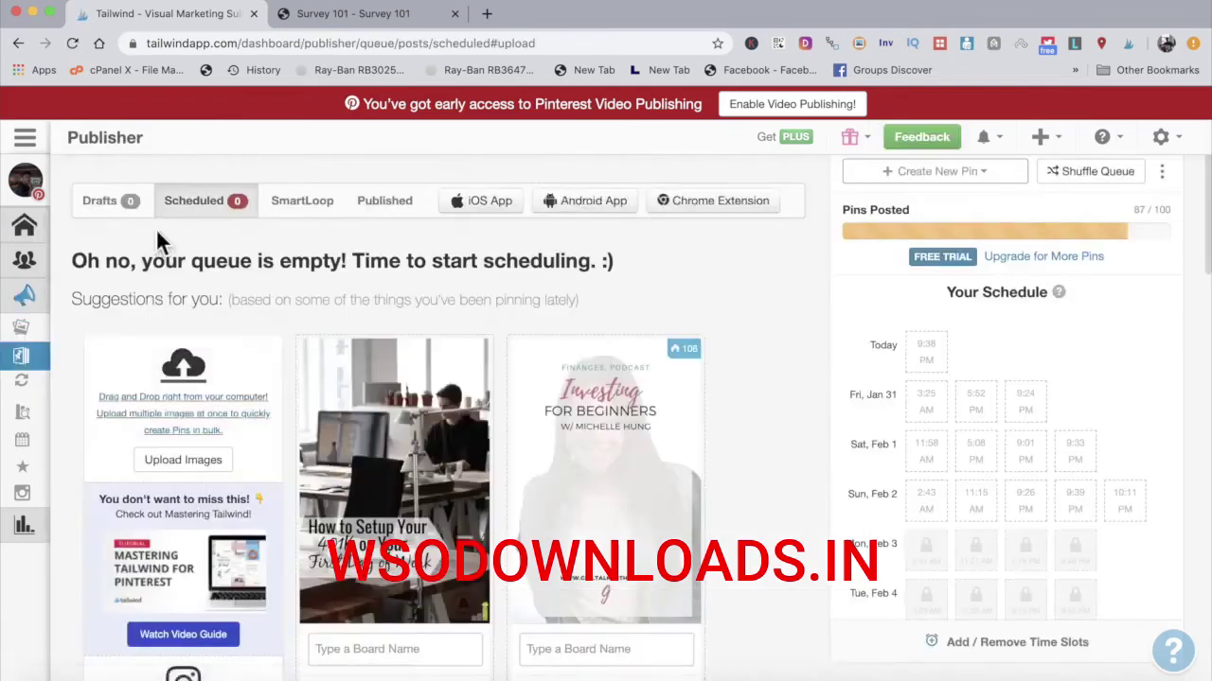
left_click(226, 212)
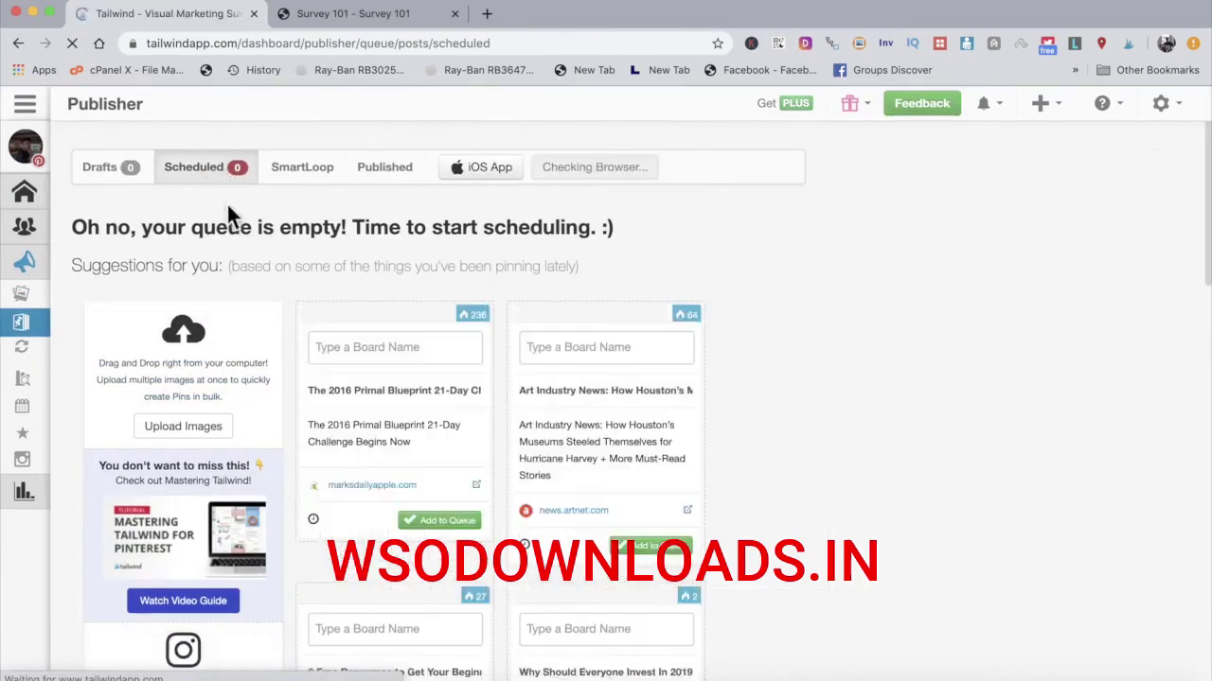
scroll(665, 452, "down", 3)
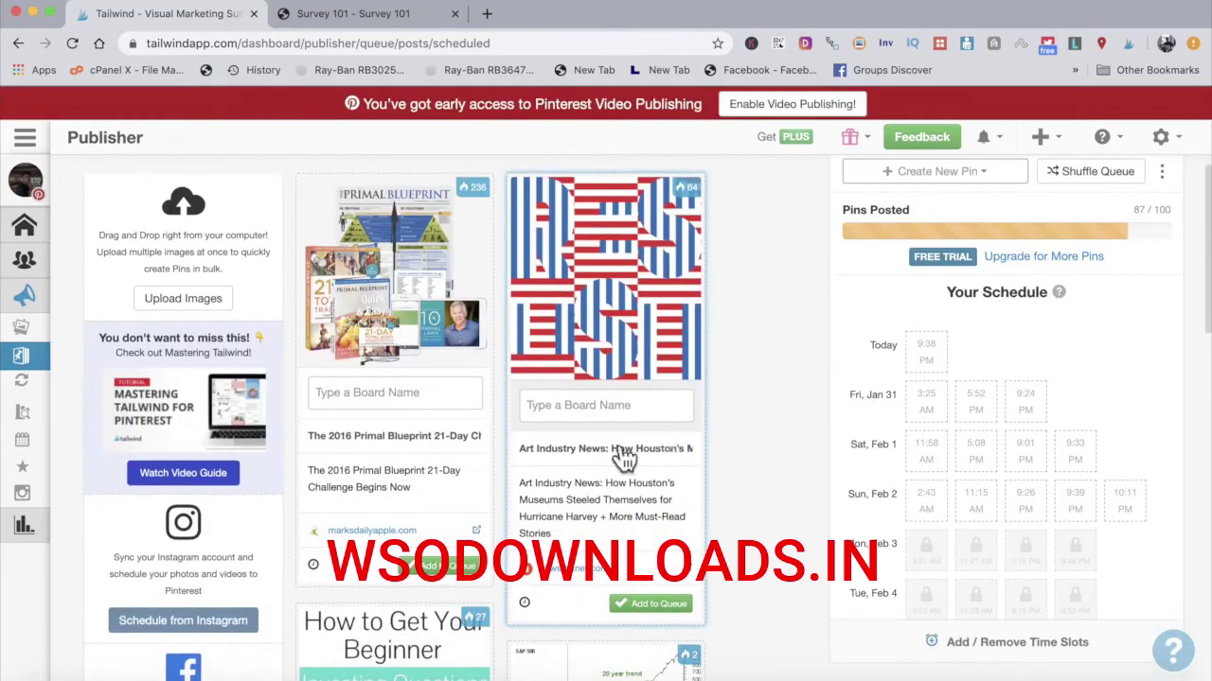
scroll(519, 442, "down", 2)
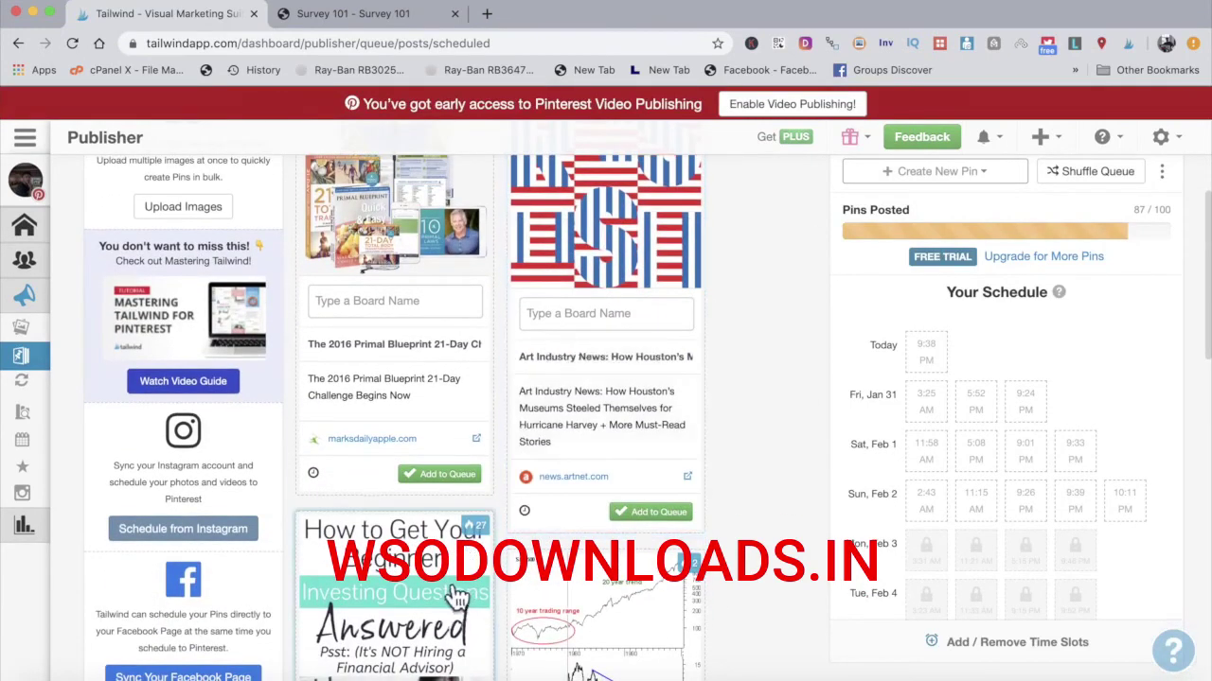
scroll(405, 432, "up", 3)
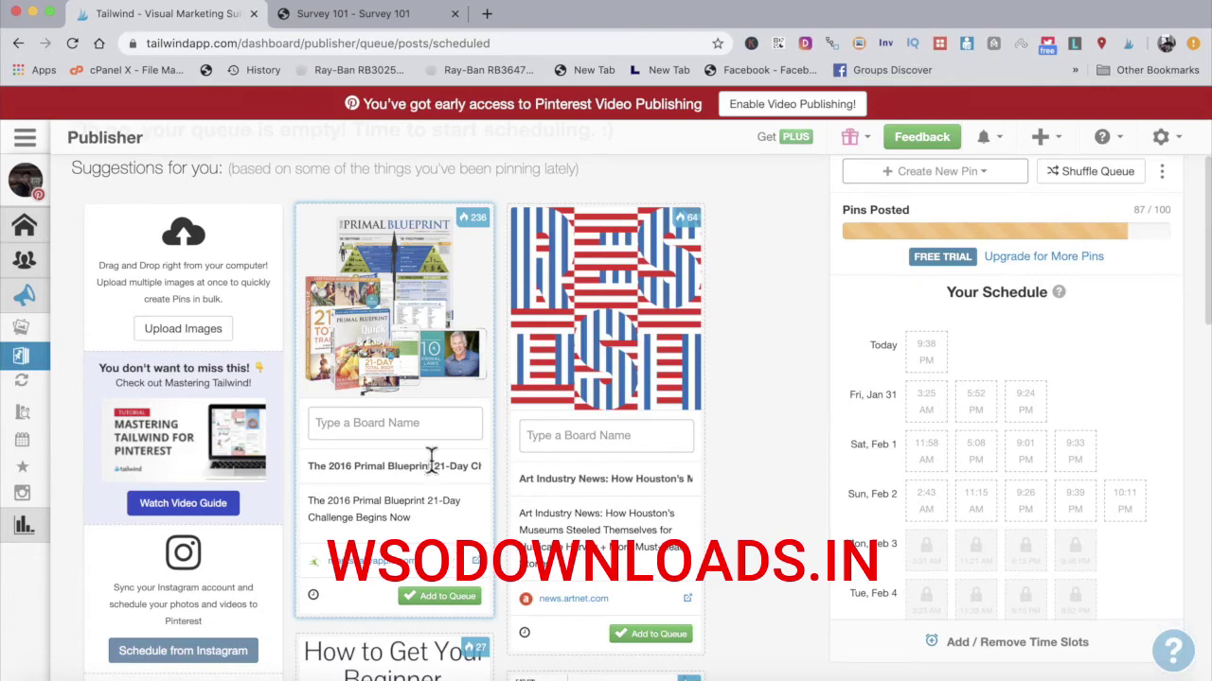
mouse_move(476, 227)
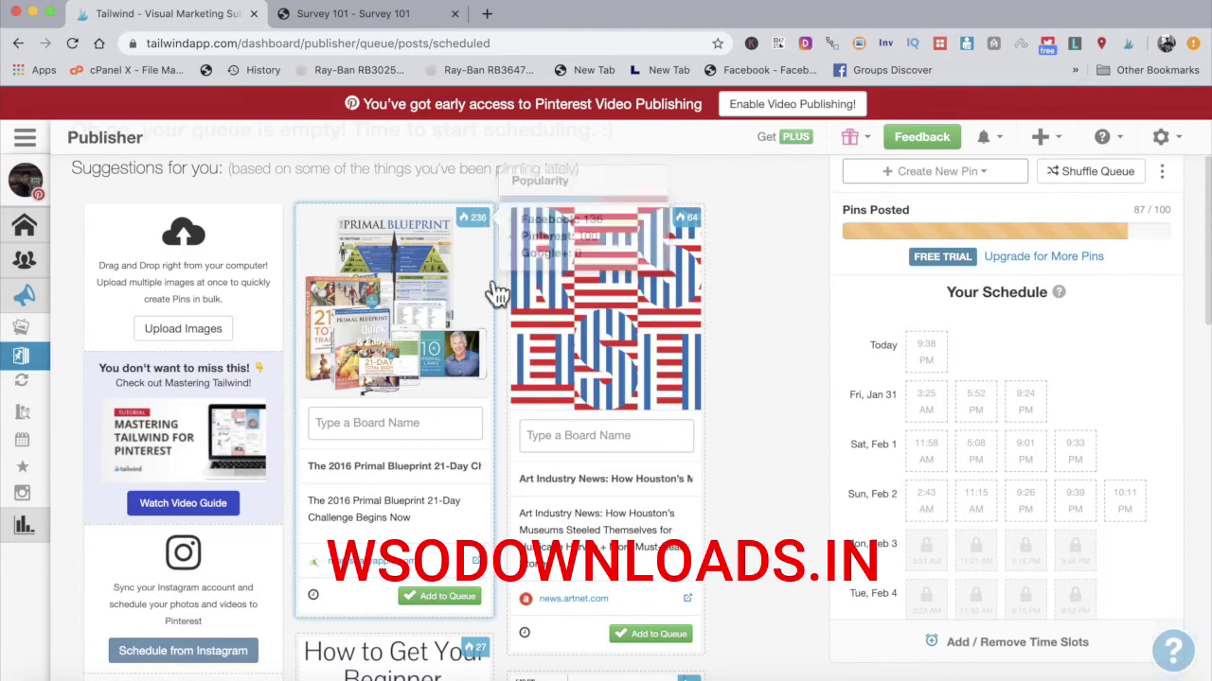
scroll(468, 414, "down", 4)
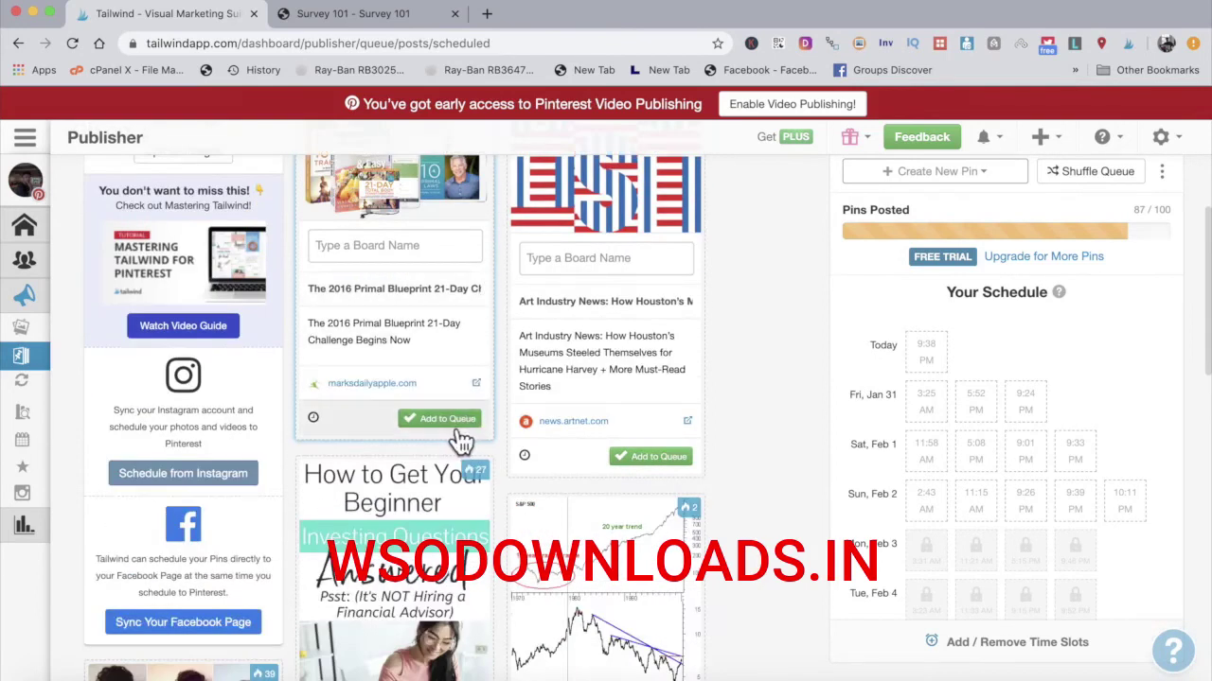
scroll(461, 440, "up", 1)
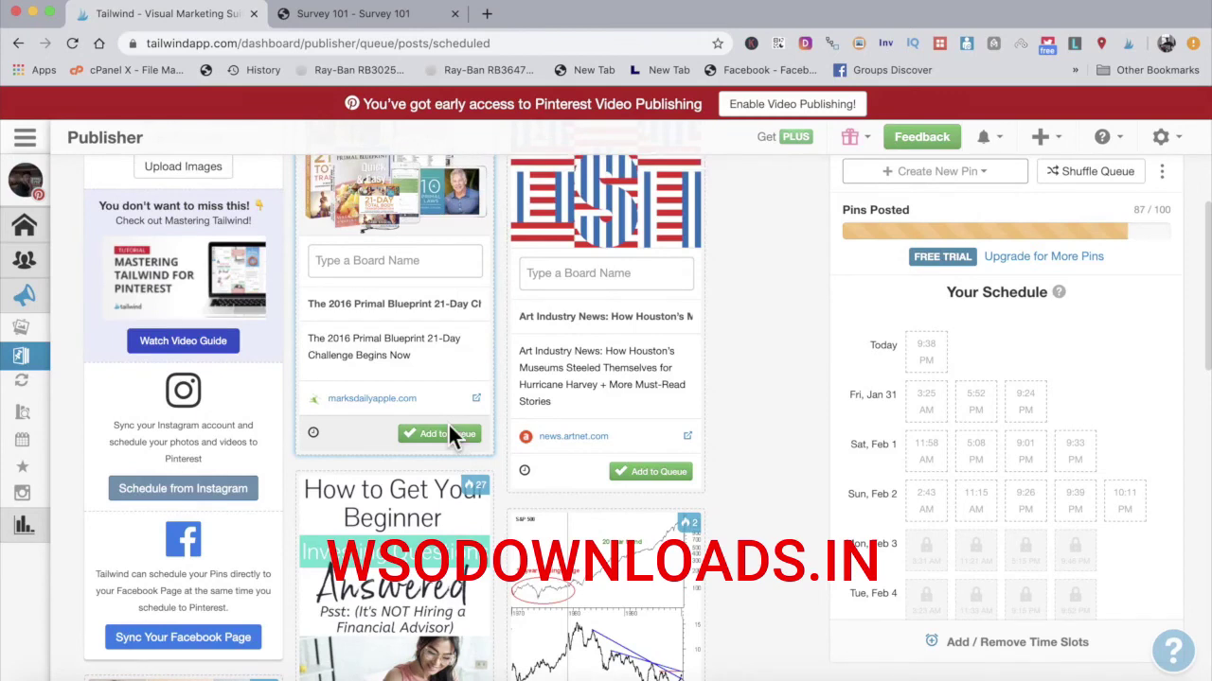
scroll(447, 422, "up", 5)
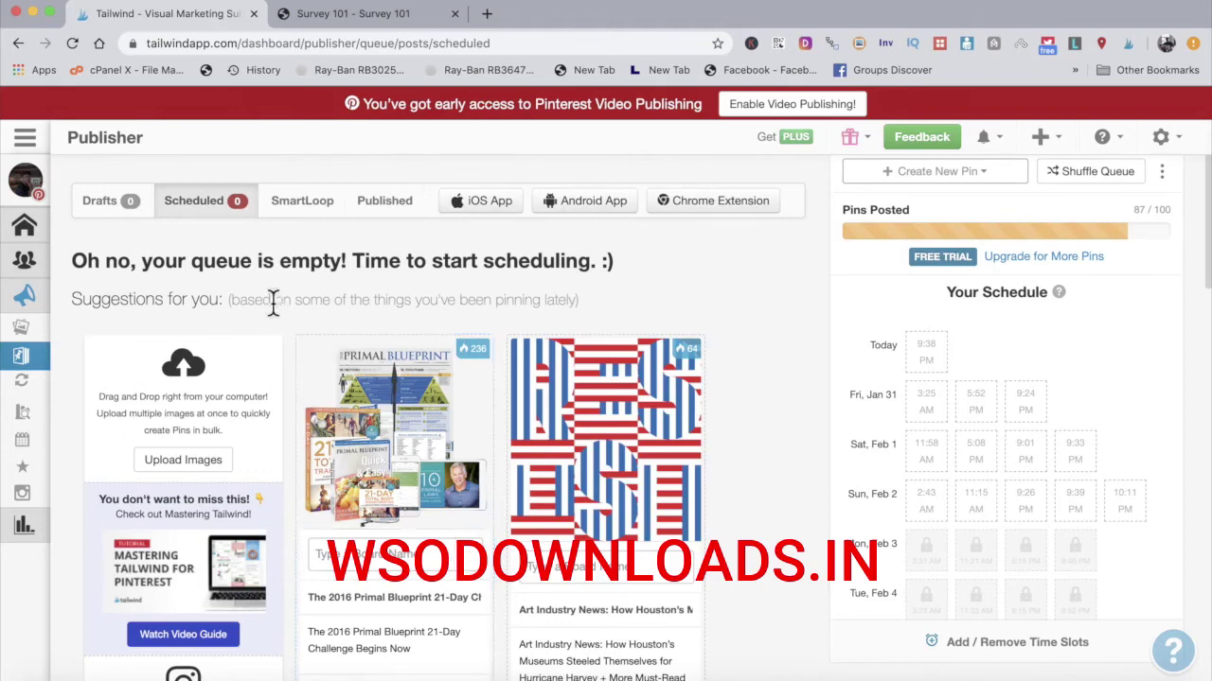
- Open Tailwind's image upload picker in the PinDown pins folder
scroll(216, 326, "down", 3)
left_click(200, 305)
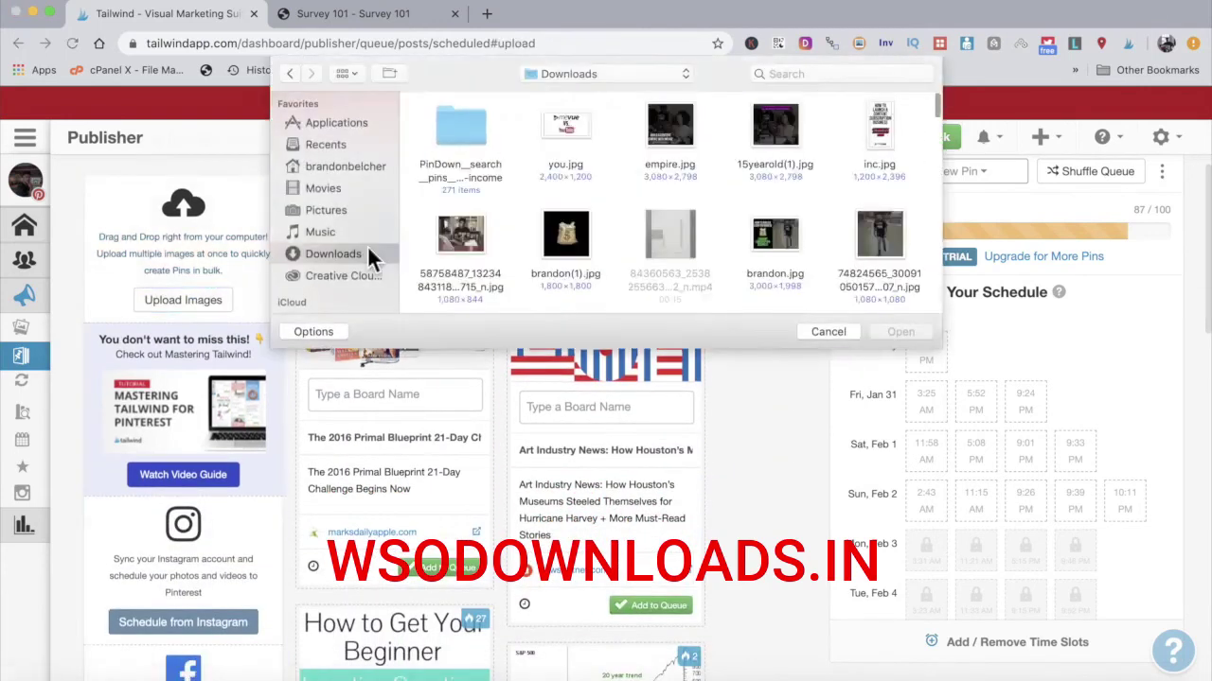
double_click(461, 138)
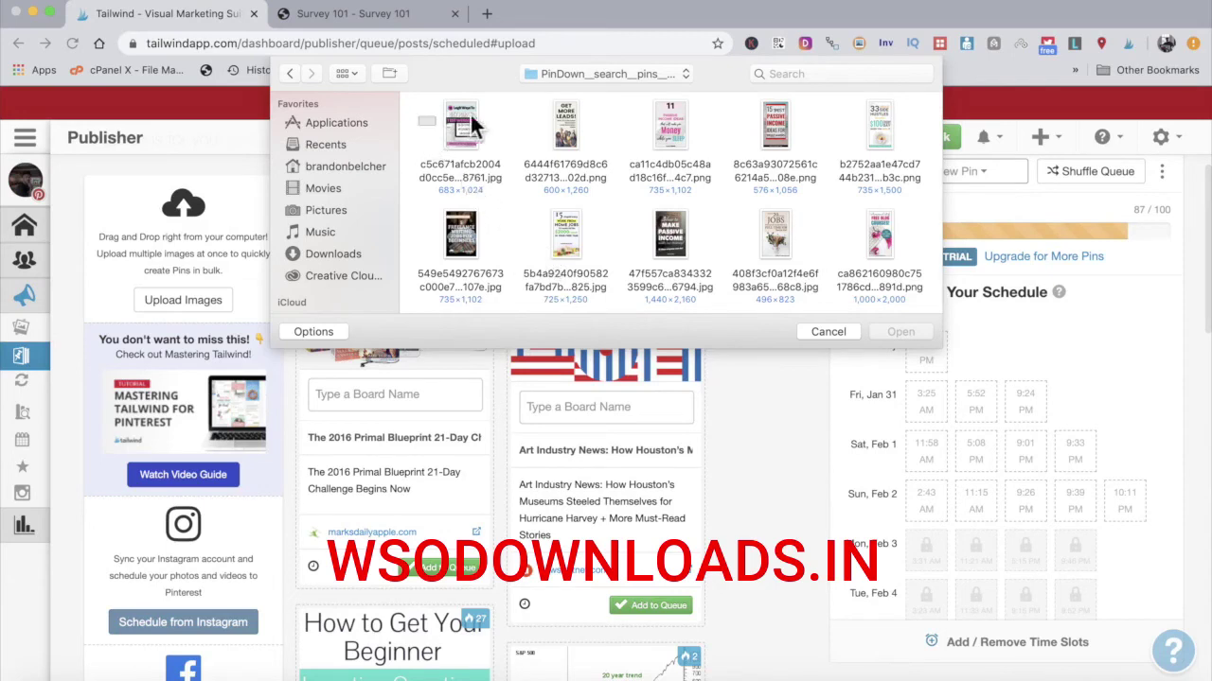
- Select the ten new pin images in PinDown and upload them as drafts
left_click_drag(419, 125, 856, 118)
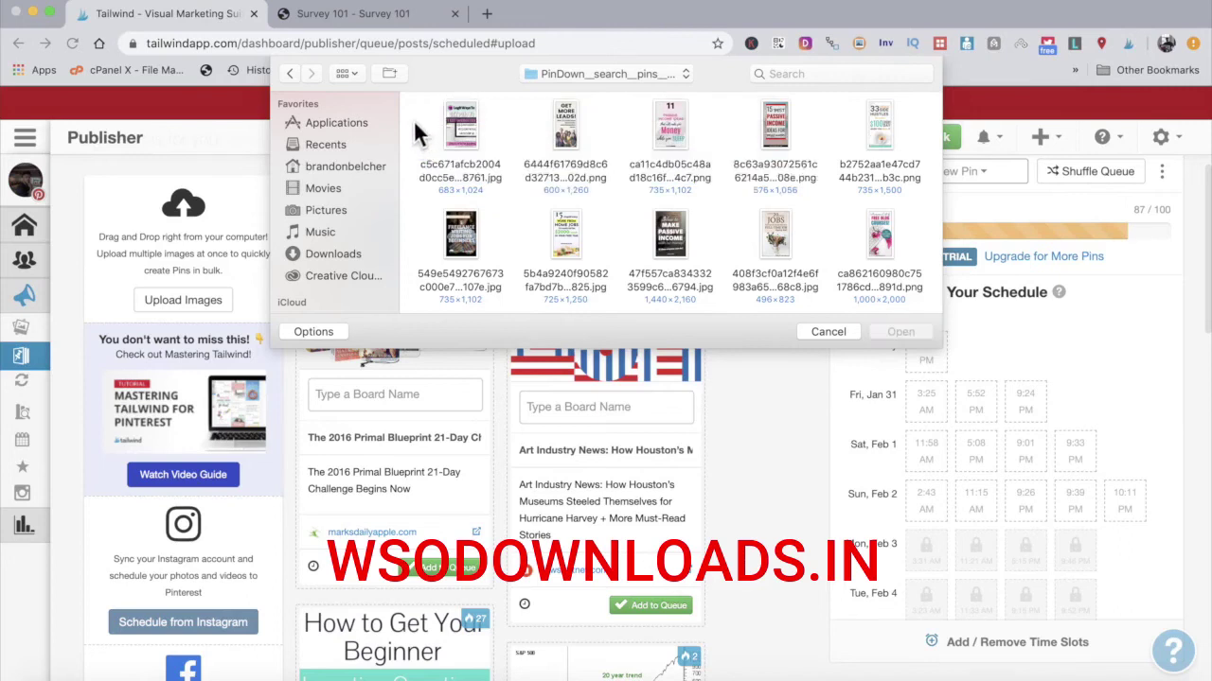
left_click_drag(414, 130, 897, 277)
scroll(896, 256, "down", 2)
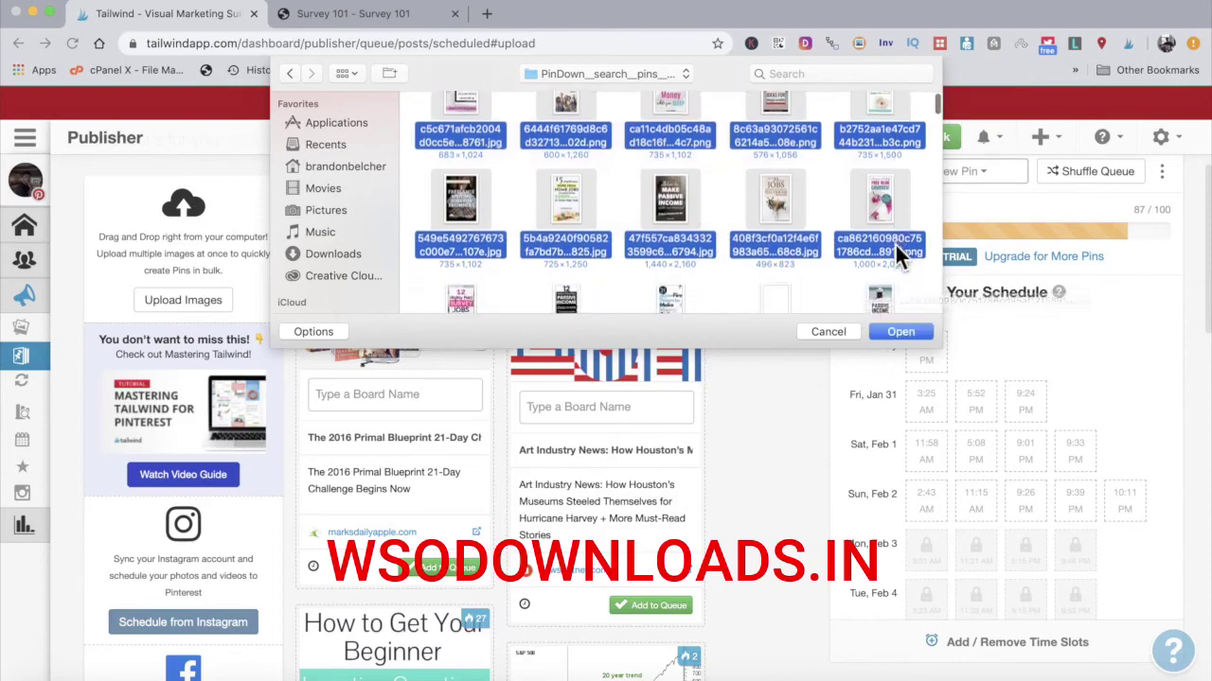
scroll(897, 248, "down", 5)
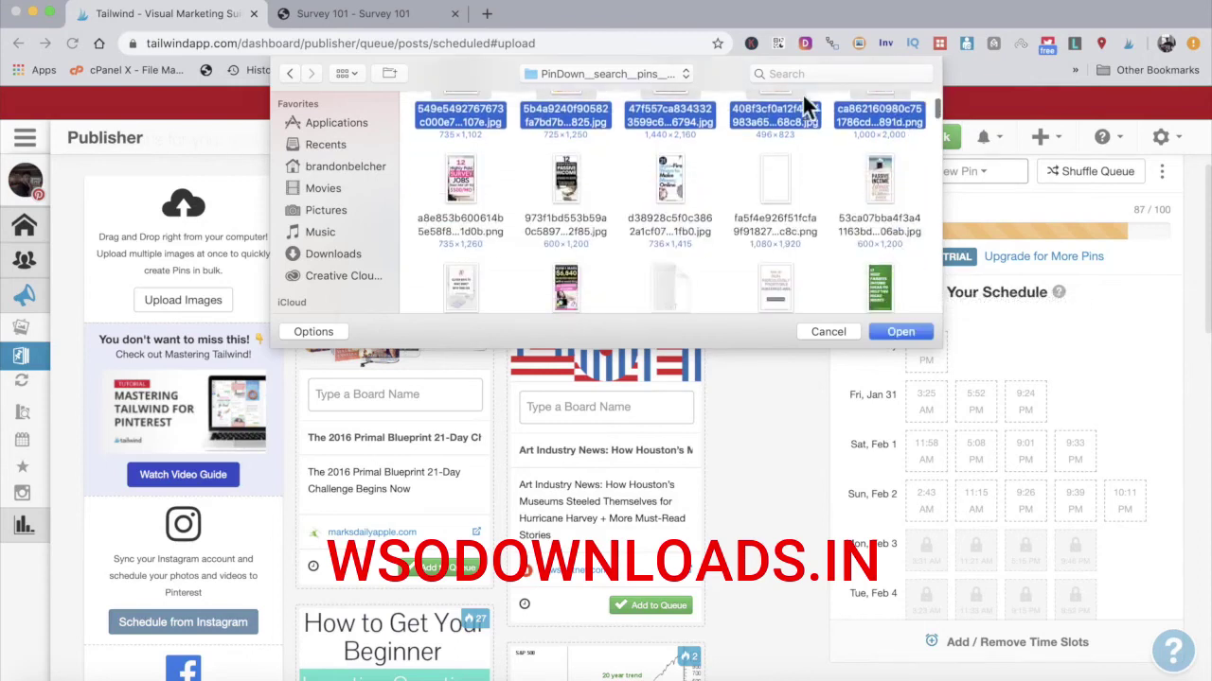
scroll(795, 231, "down", 10)
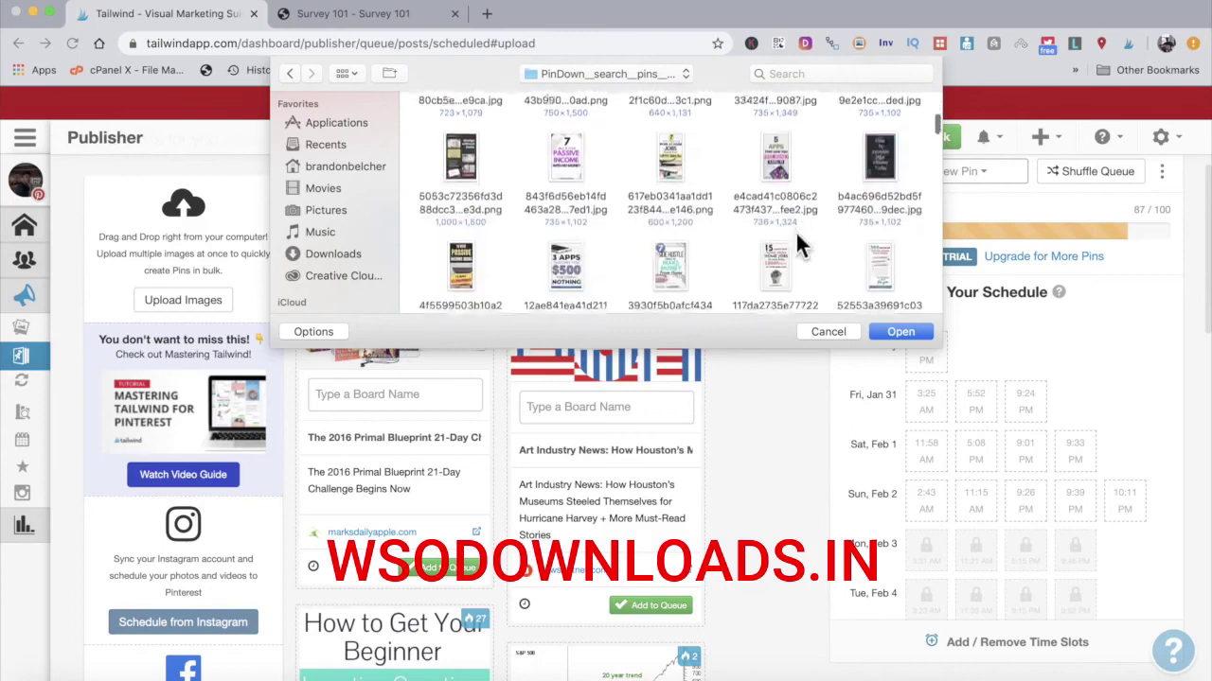
scroll(796, 237, "down", 5)
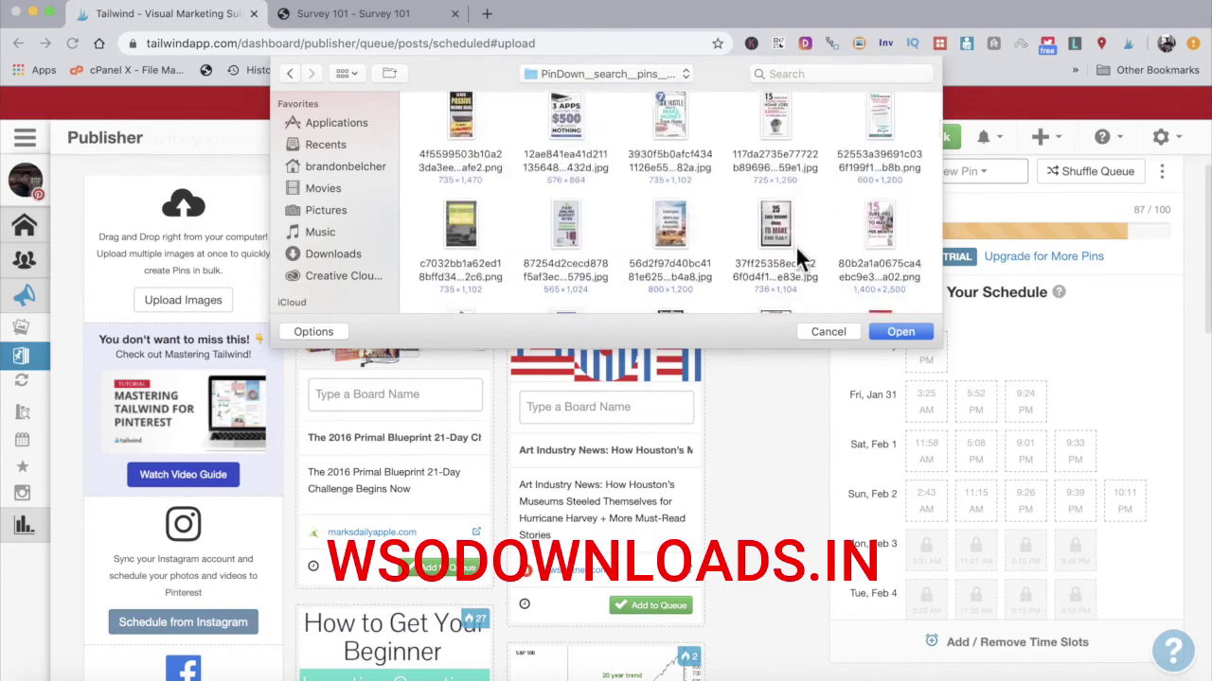
scroll(795, 249, "down", 10)
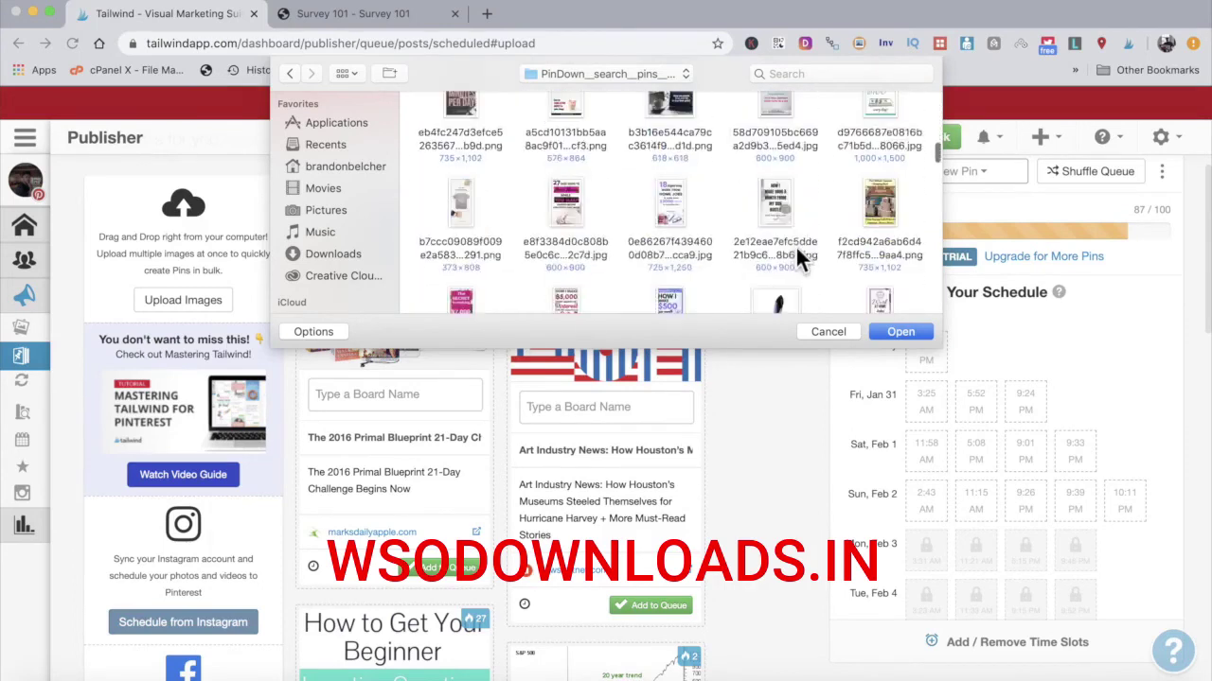
scroll(795, 245, "down", 10)
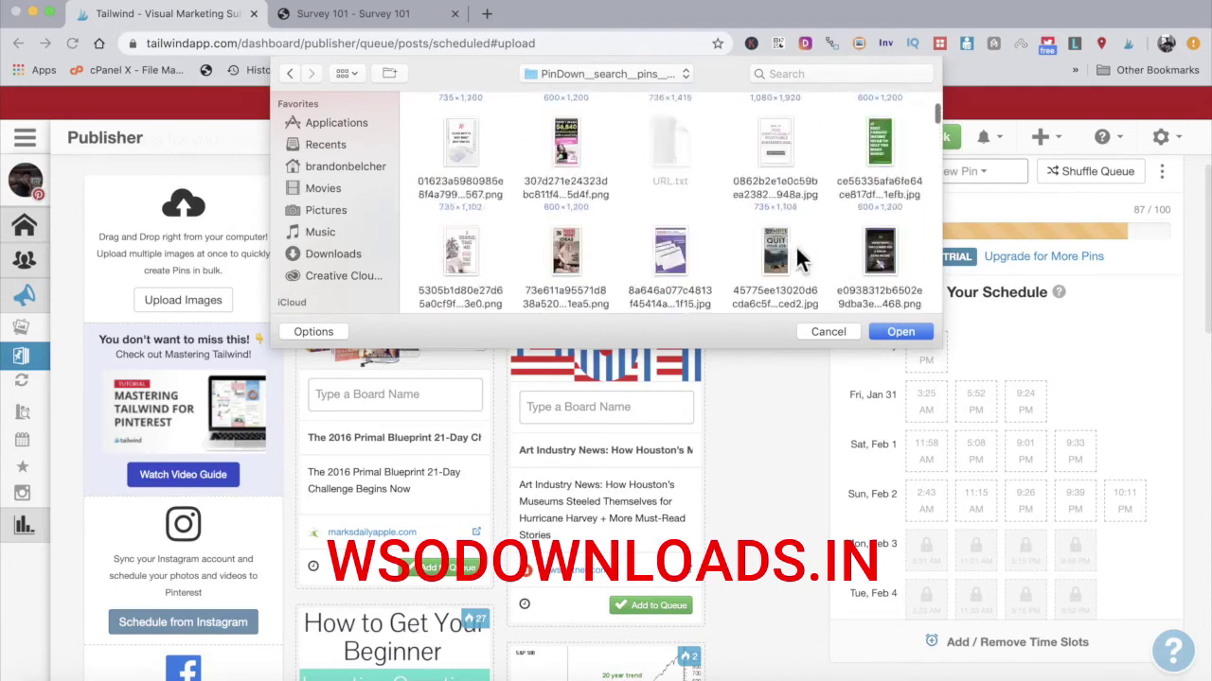
key("super+a")
left_click(461, 170)
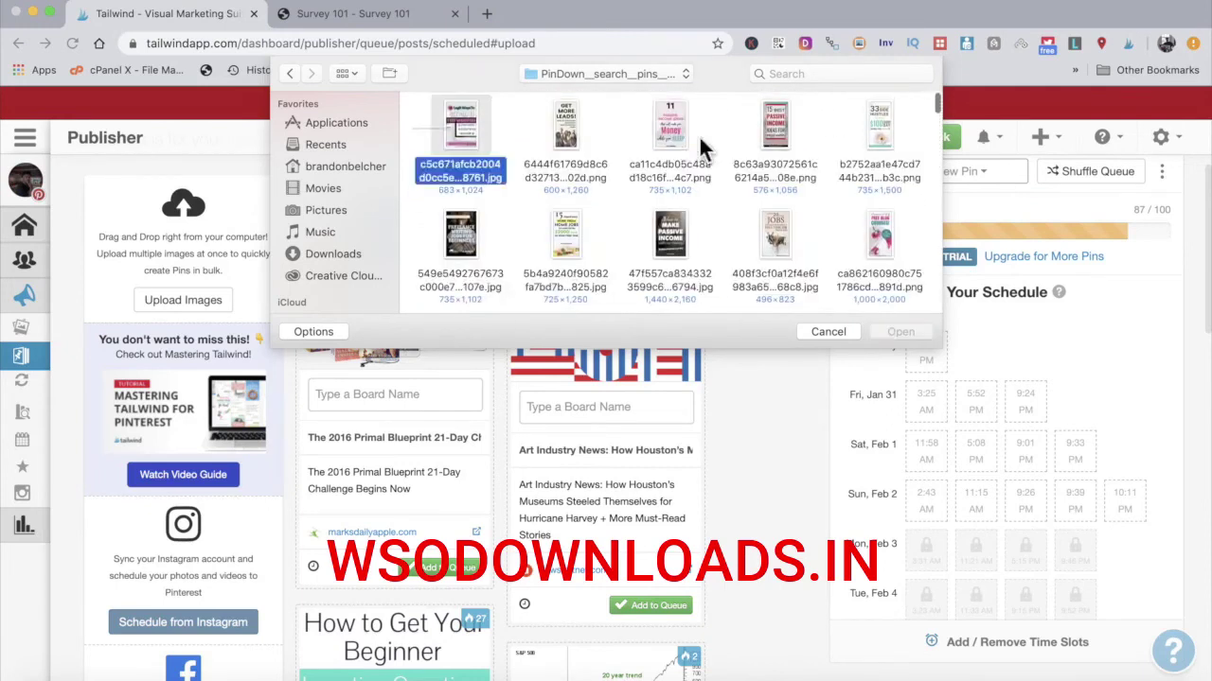
left_click_drag(703, 146, 902, 285)
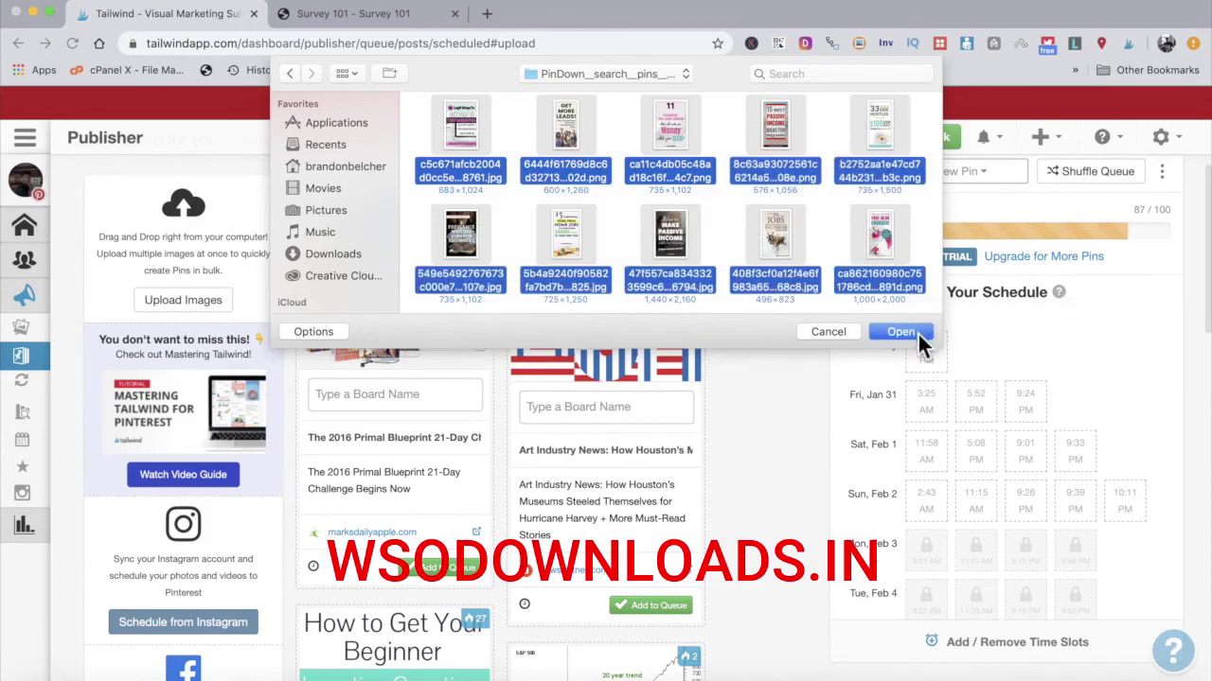
left_click(916, 331)
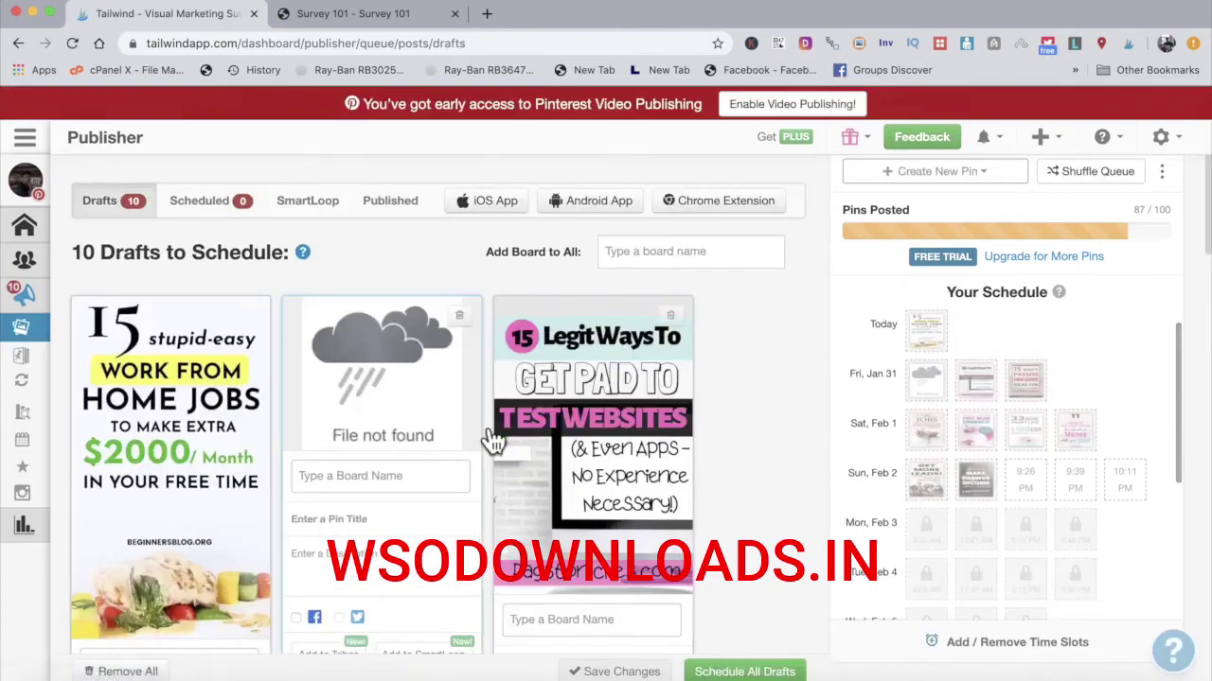
- Trash the 'File not found' draft card and confirm, leaving nine drafts
scroll(494, 439, "down", 2)
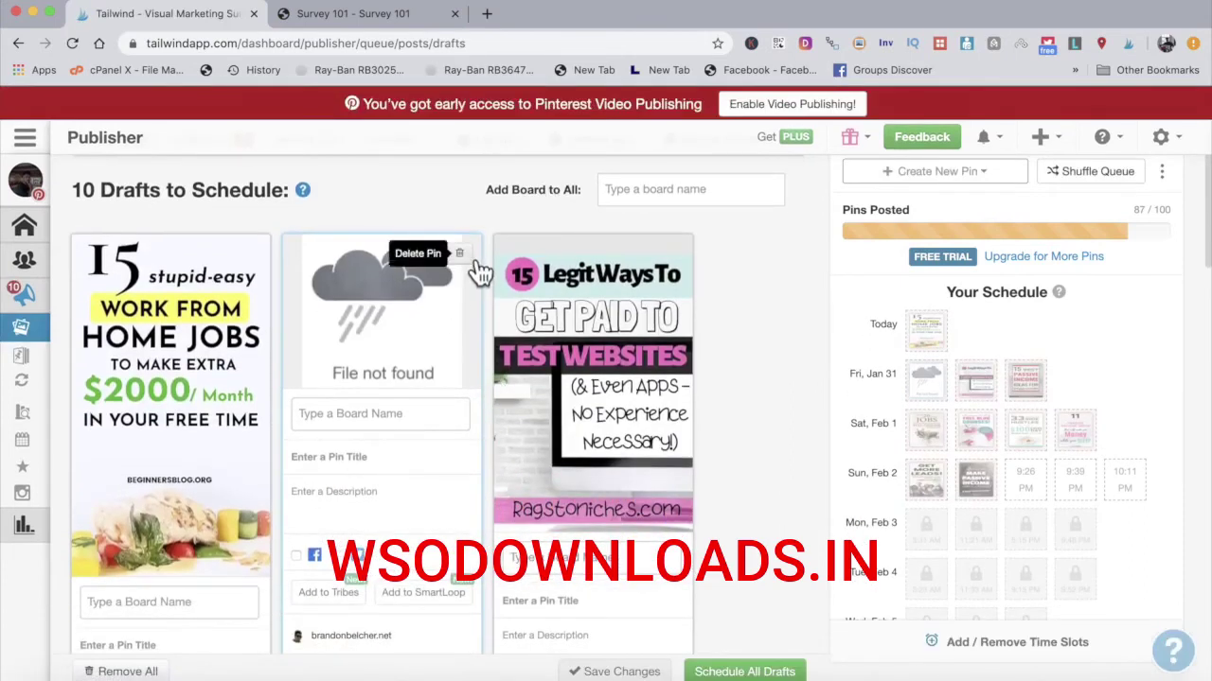
left_click(461, 257)
left_click(462, 258)
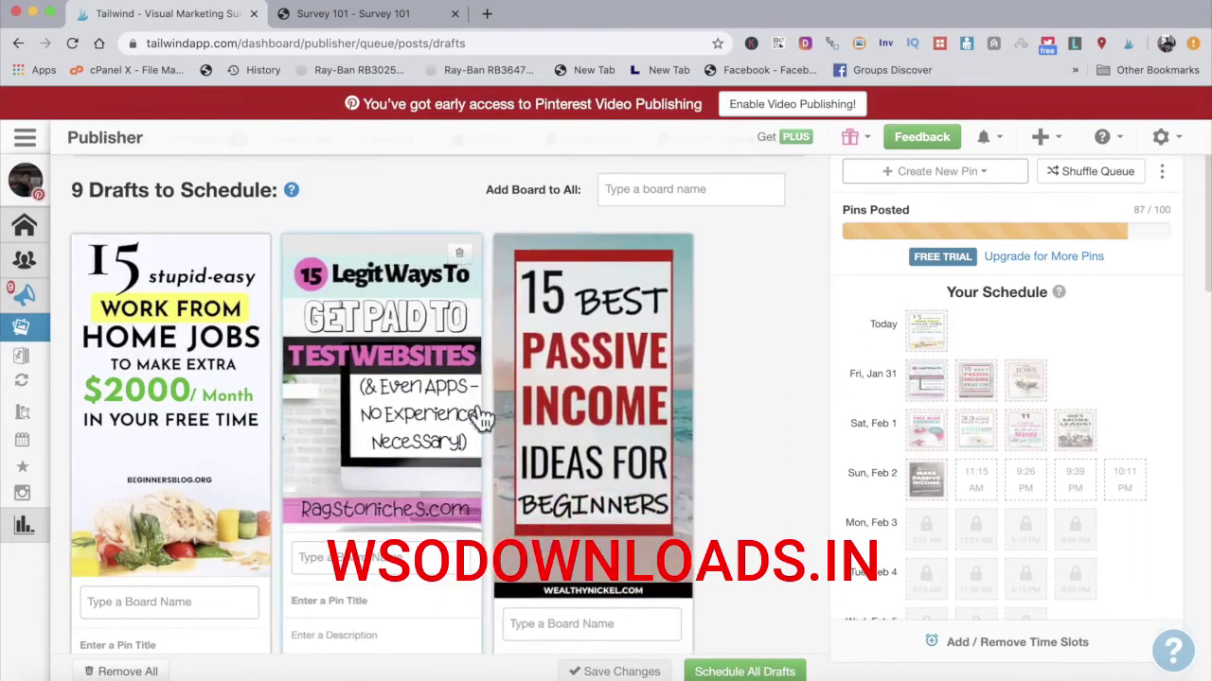
scroll(470, 414, "down", 6)
scroll(482, 418, "down", 10)
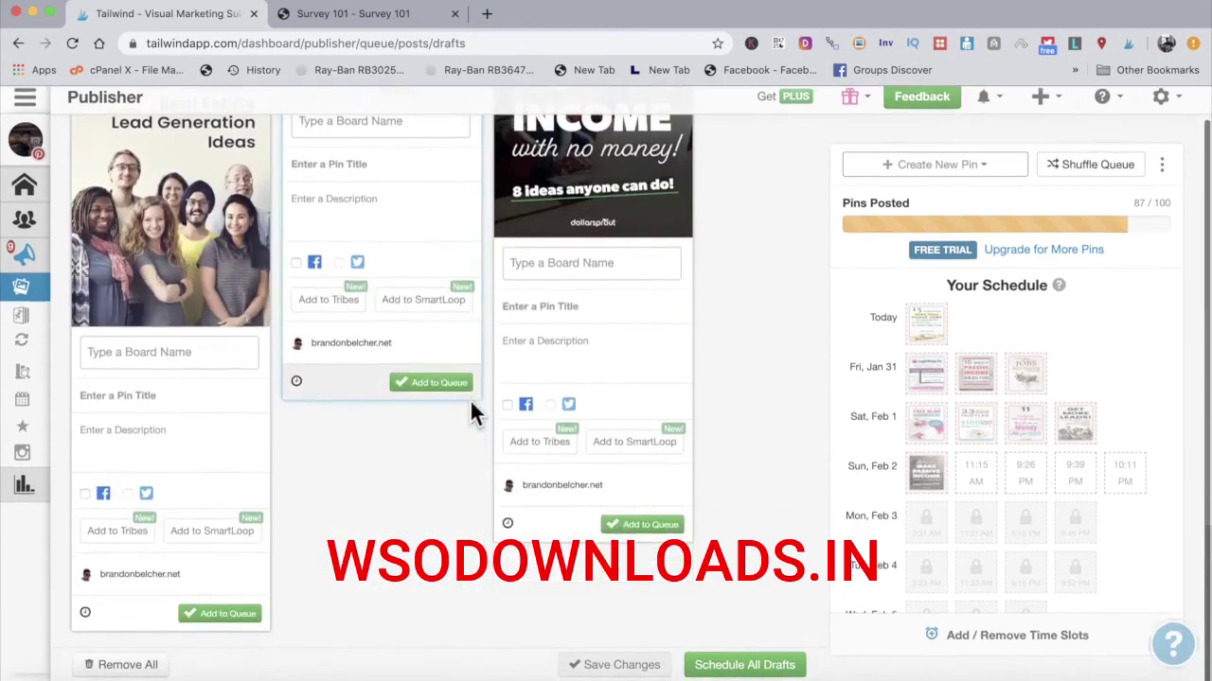
scroll(471, 405, "up", 4)
scroll(470, 405, "up", 10)
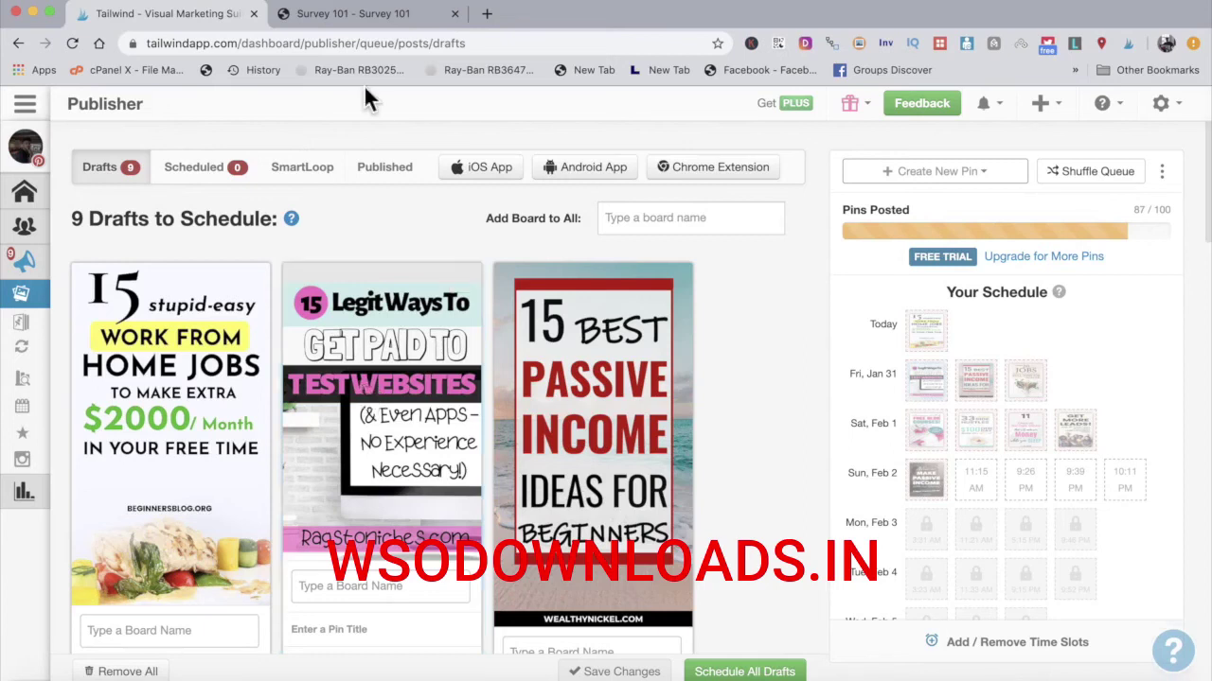
- Copy the Survey 101 page address from its browser tab
left_click(360, 20)
left_click(325, 43)
key("ctrl+c")
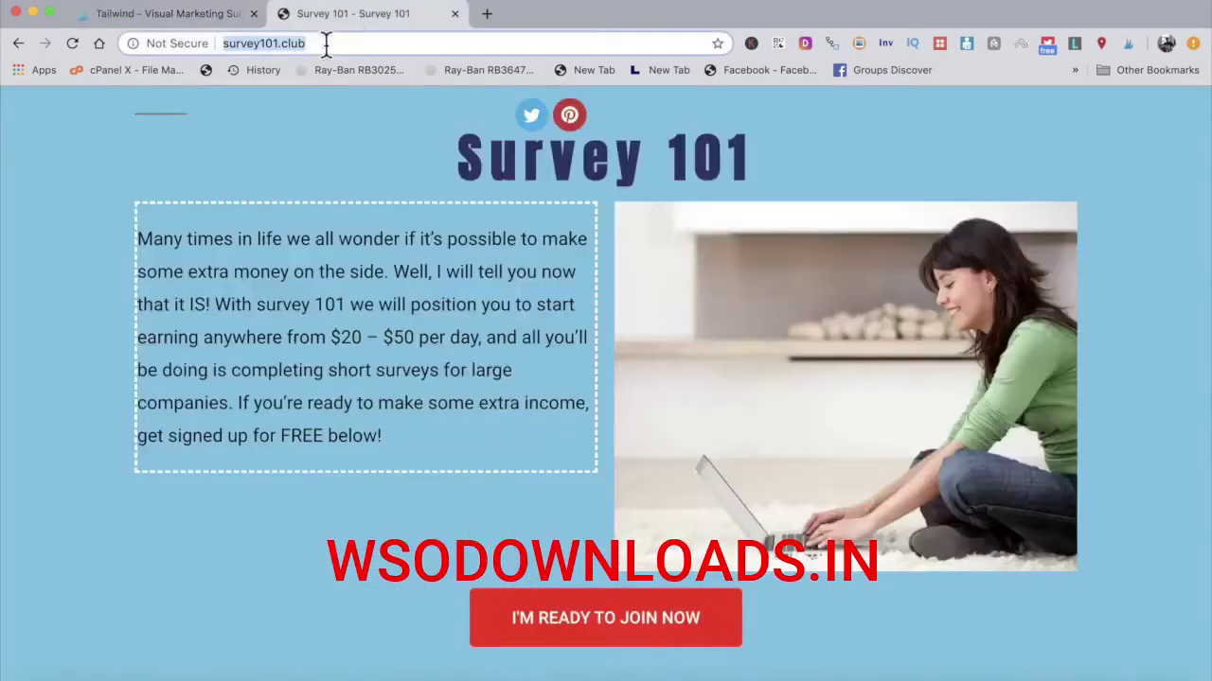
left_click(220, 19)
scroll(327, 360, "down", 5)
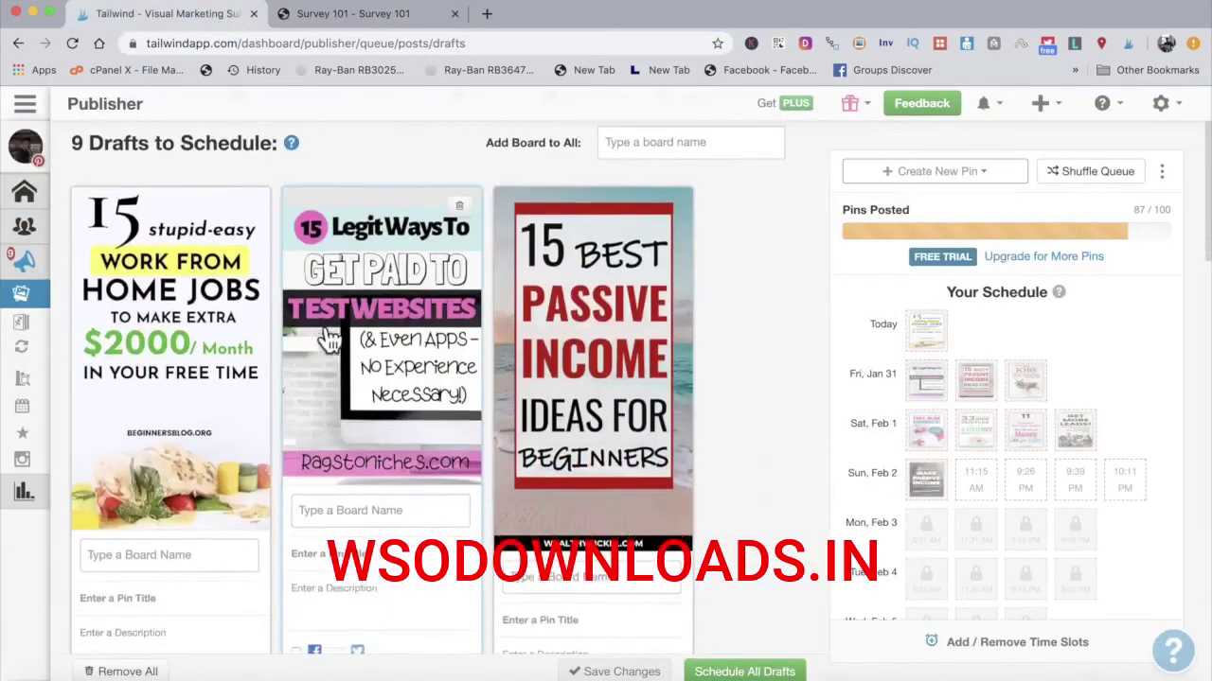
scroll(325, 383, "down", 2)
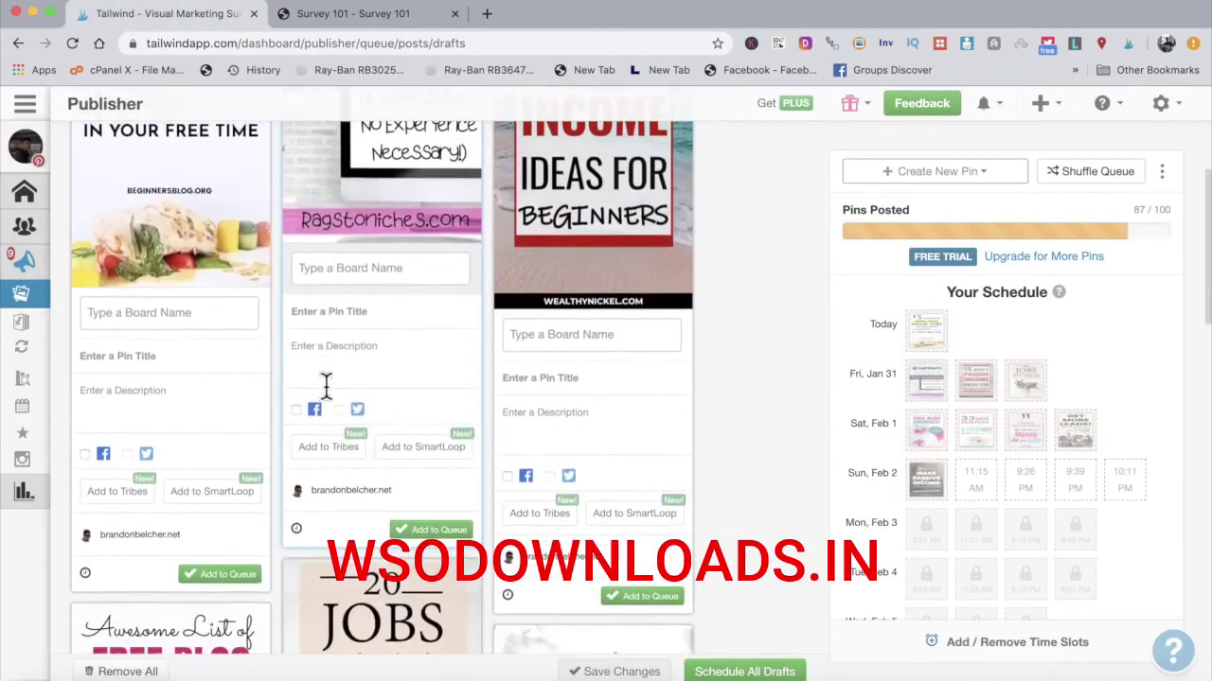
left_click(387, 492)
triple_click(388, 492)
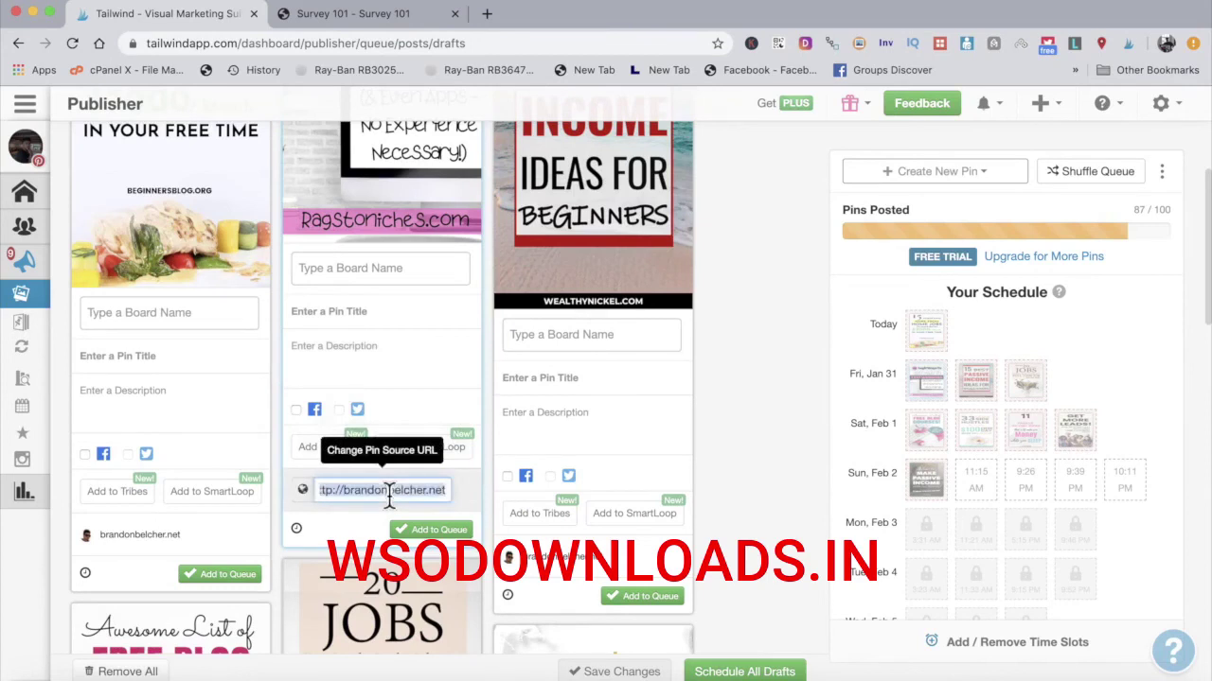
key("BackSpace")
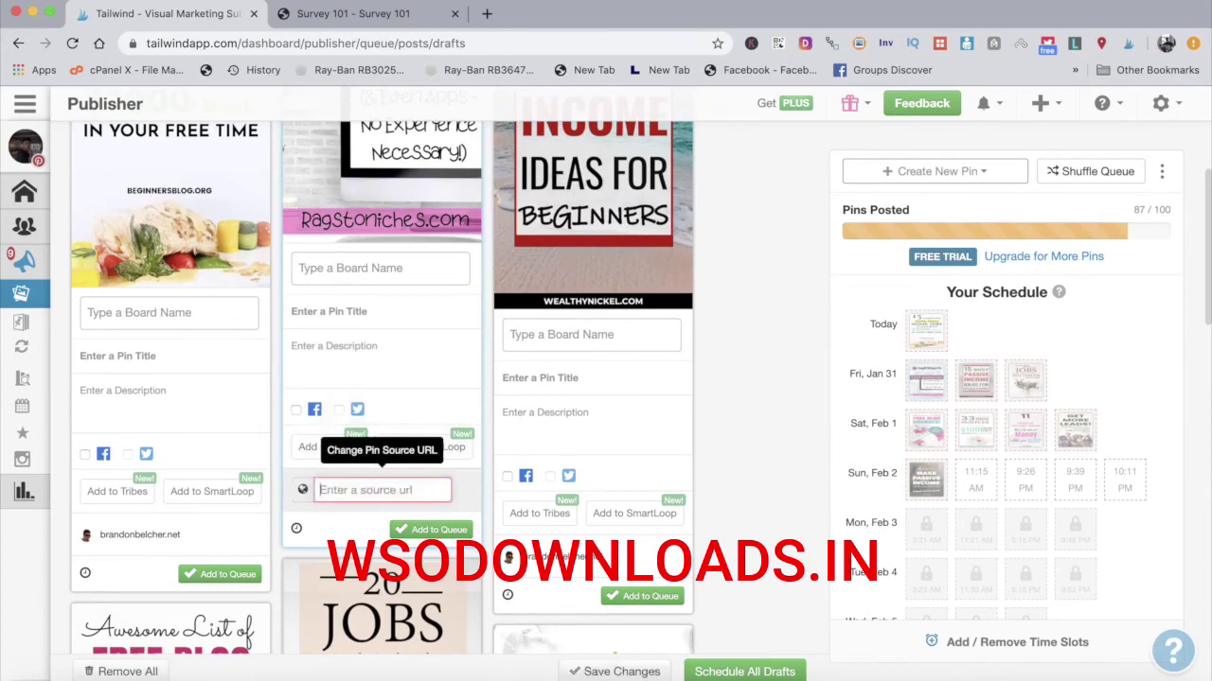
key("ctrl+v")
key("Return")
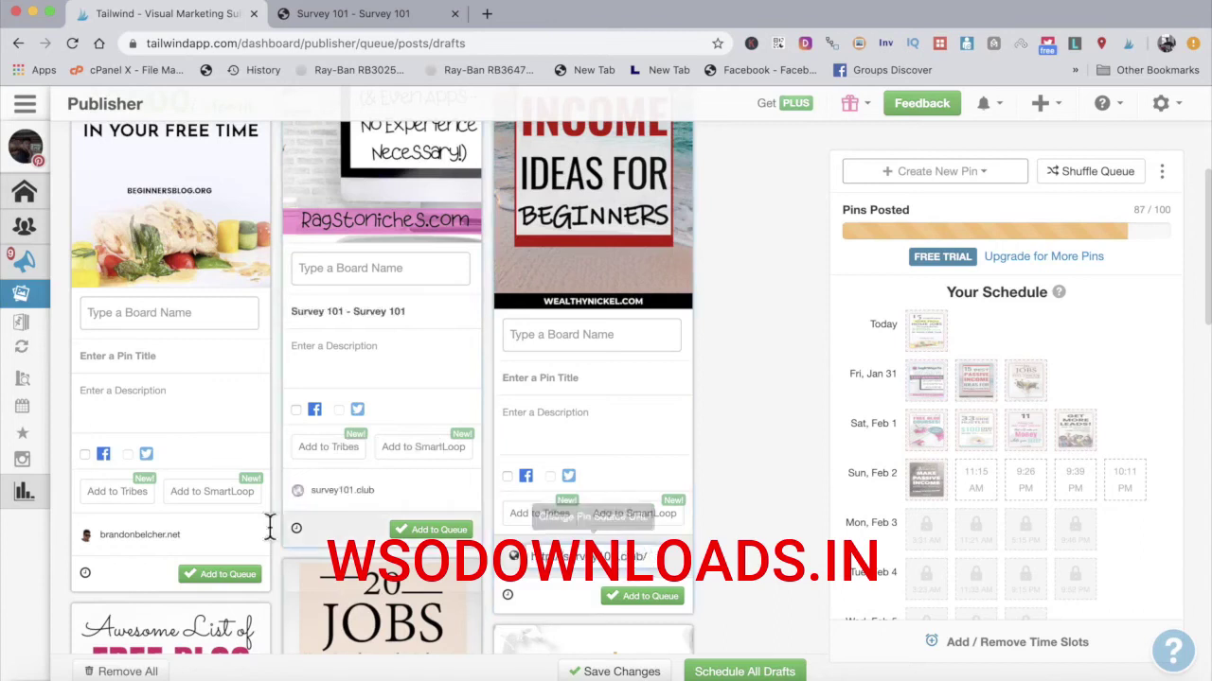
left_click(172, 536)
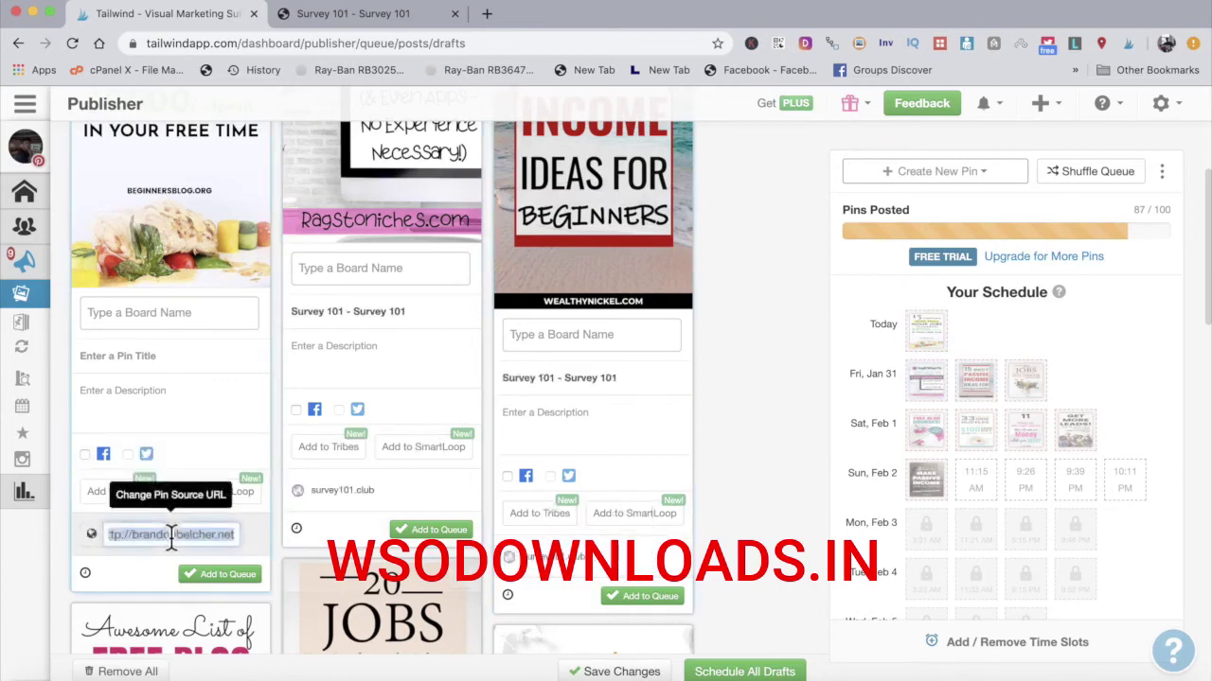
key("super+v")
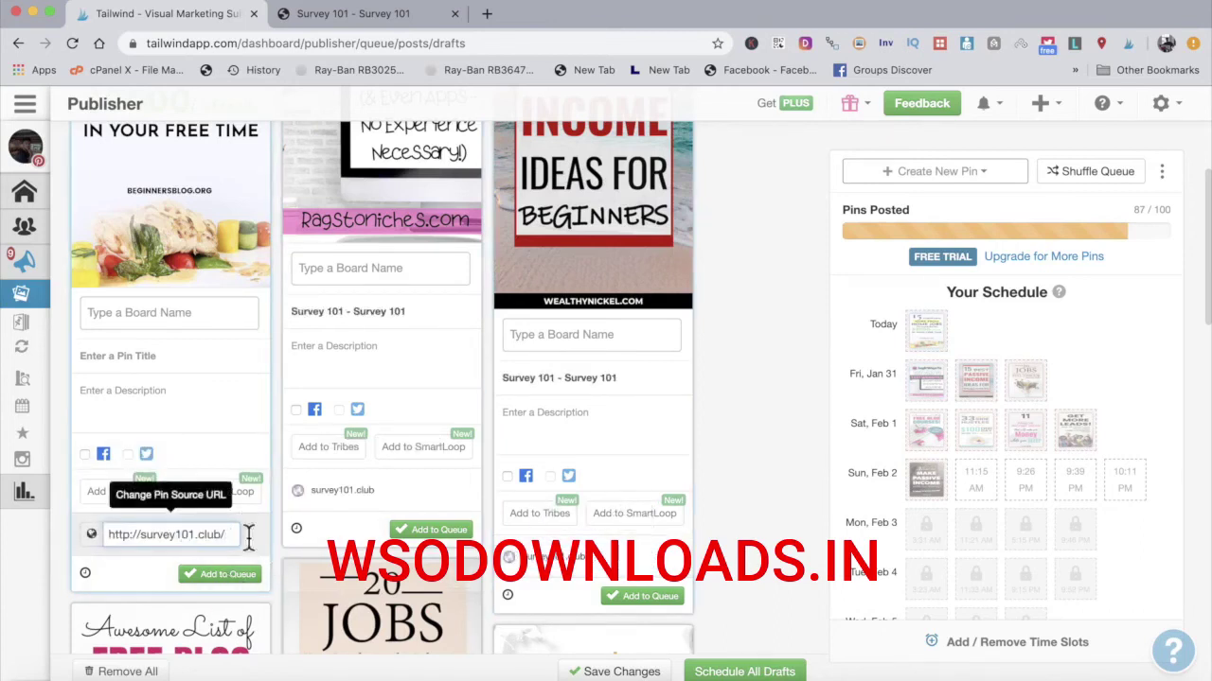
scroll(241, 530, "down", 10)
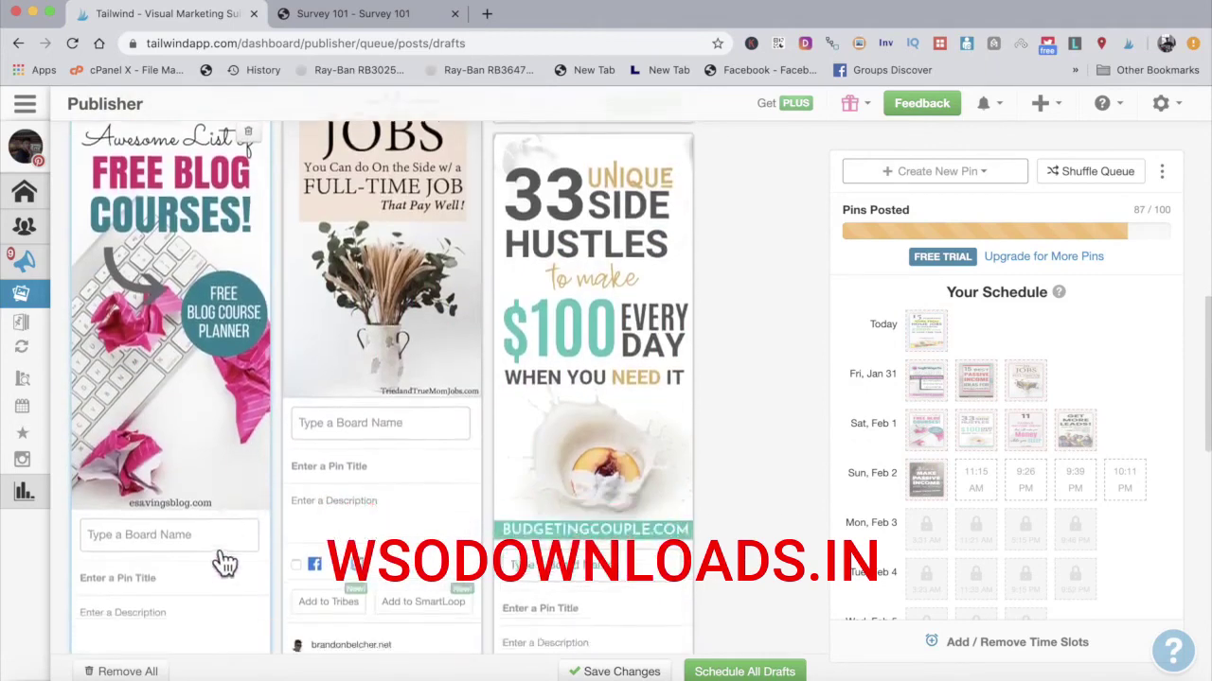
scroll(225, 564, "down", 2)
left_click(161, 602)
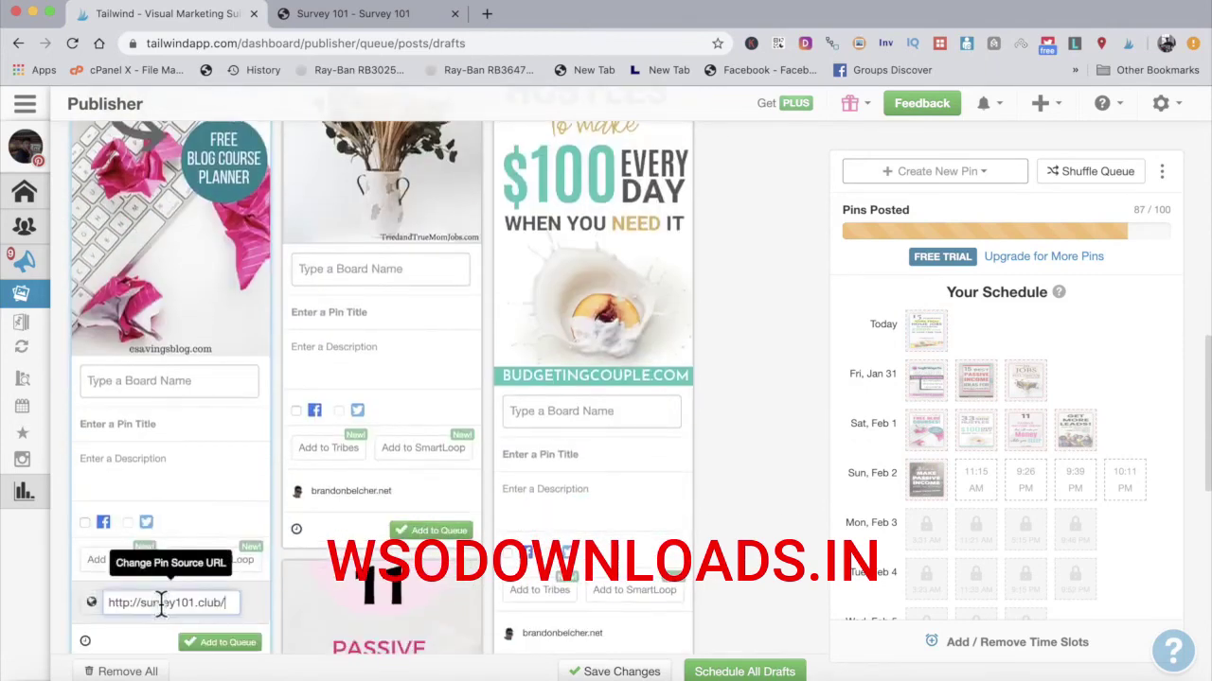
key("Return")
- Point the 20 Jobs, 33 Side Hustles, Make Passive Income, 11 Passive Income Ideas and Get More Leads drafts to survey101.club
left_click(380, 491)
key("super+v")
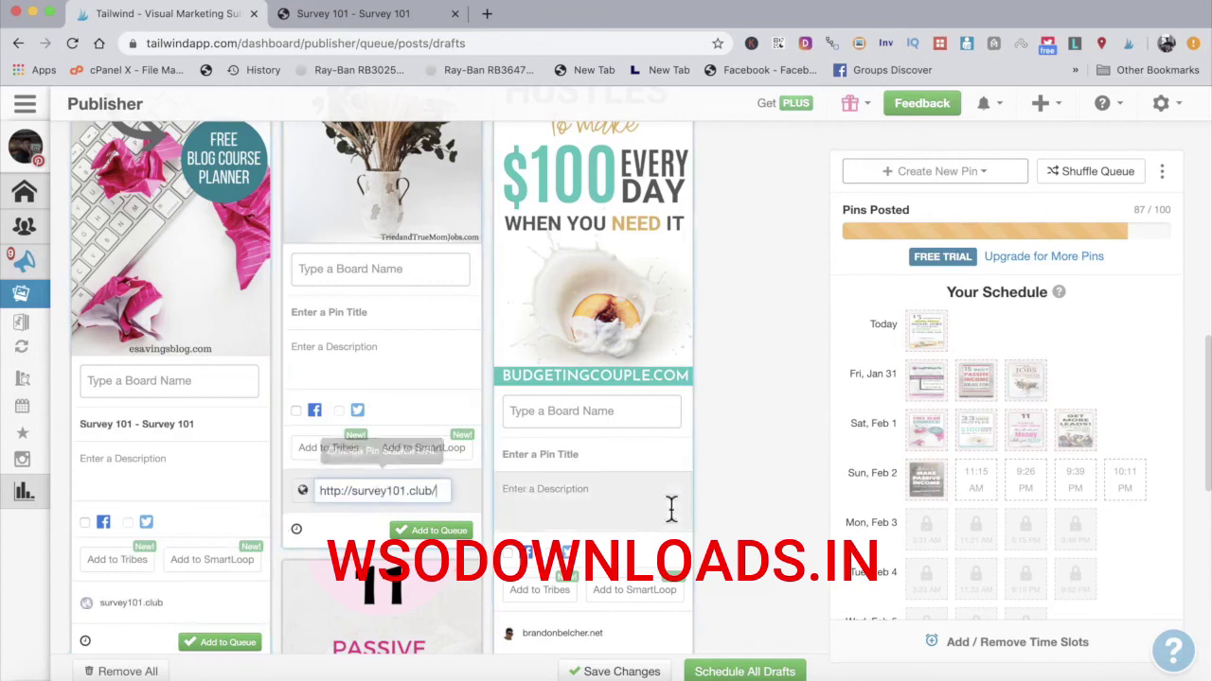
scroll(670, 508, "down", 4)
left_click(611, 425)
key("super+v")
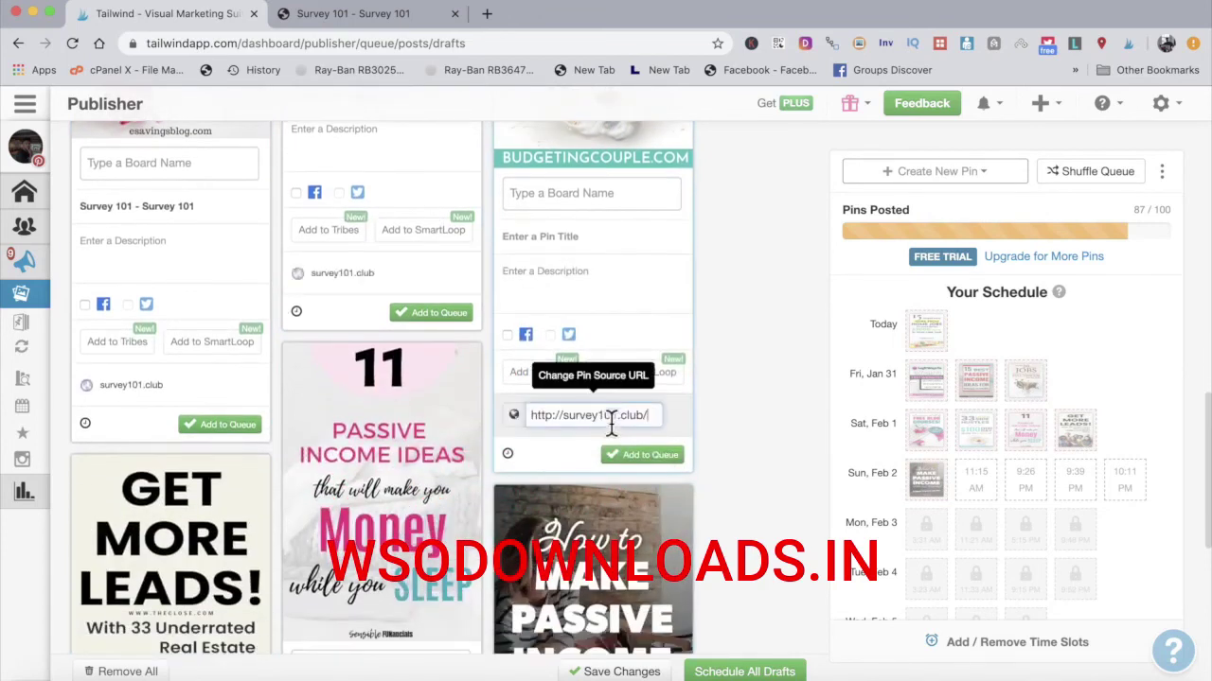
scroll(614, 431, "down", 5)
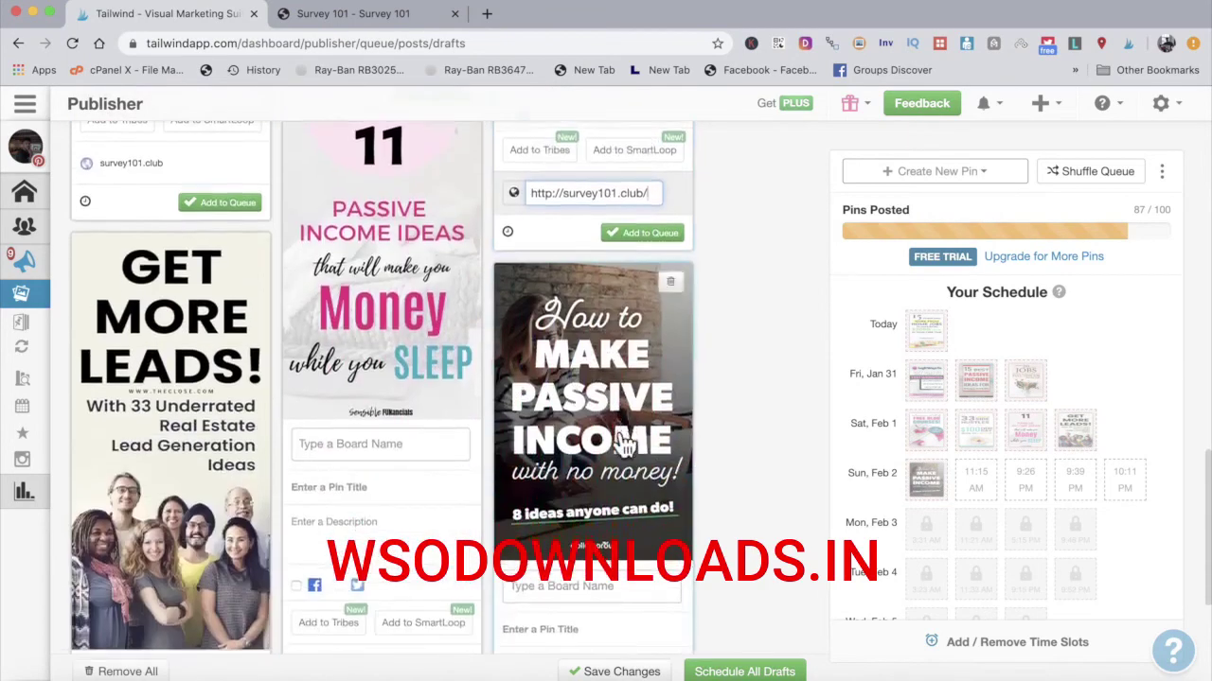
scroll(612, 592, "down", 1)
left_click(568, 540)
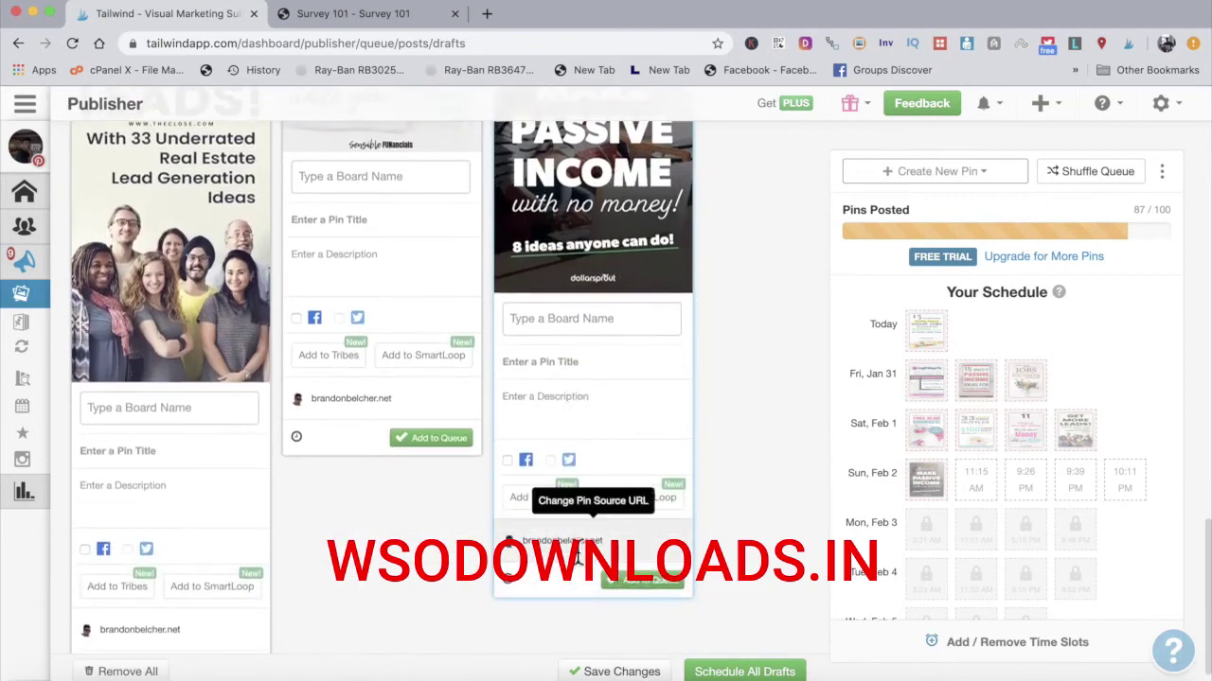
key("super+v")
left_click(353, 401)
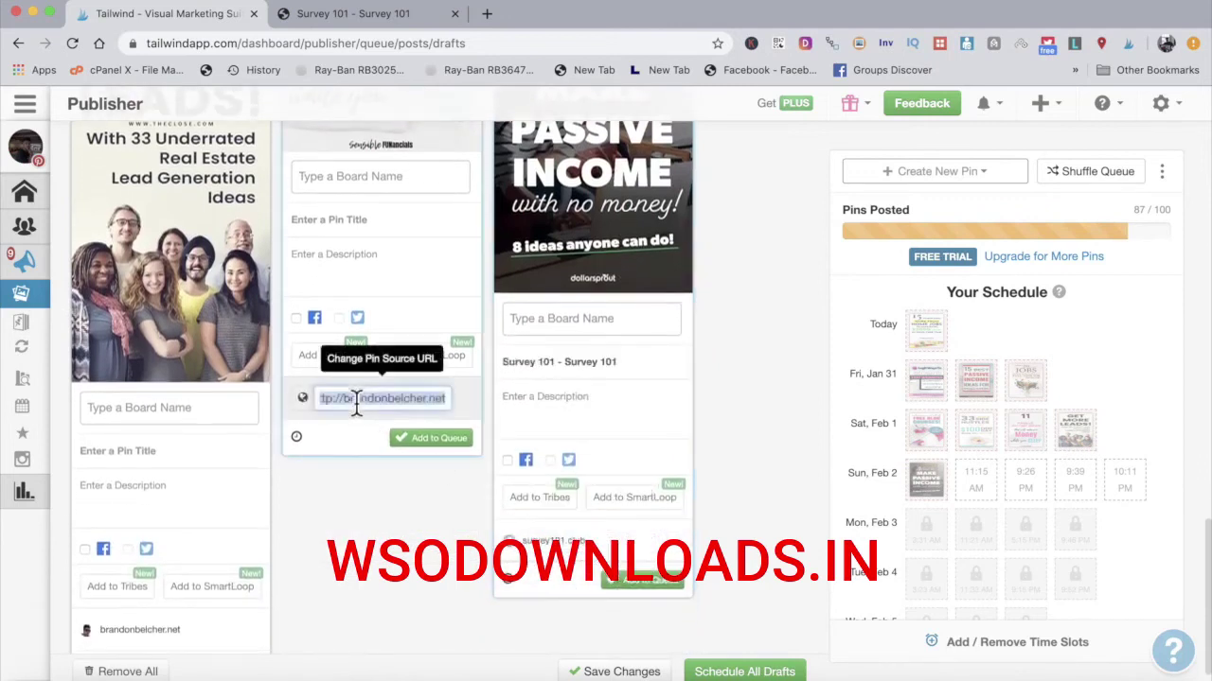
key("super+v")
left_click(163, 642)
key("super+v")
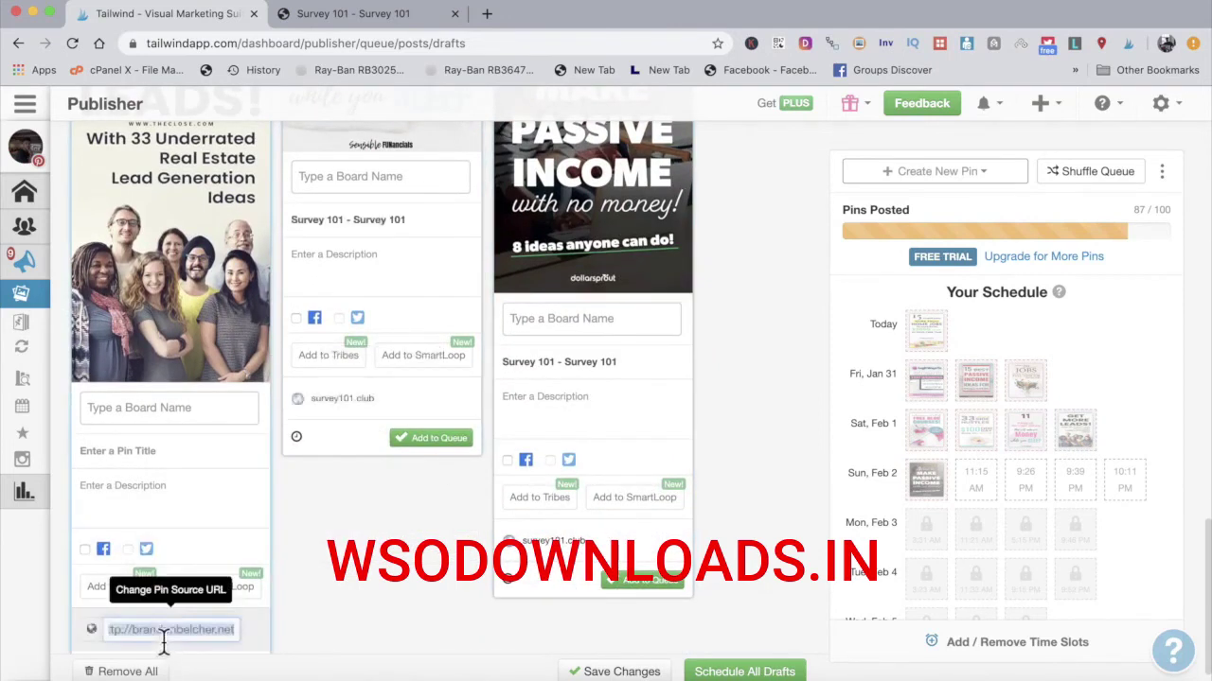
left_click(414, 579)
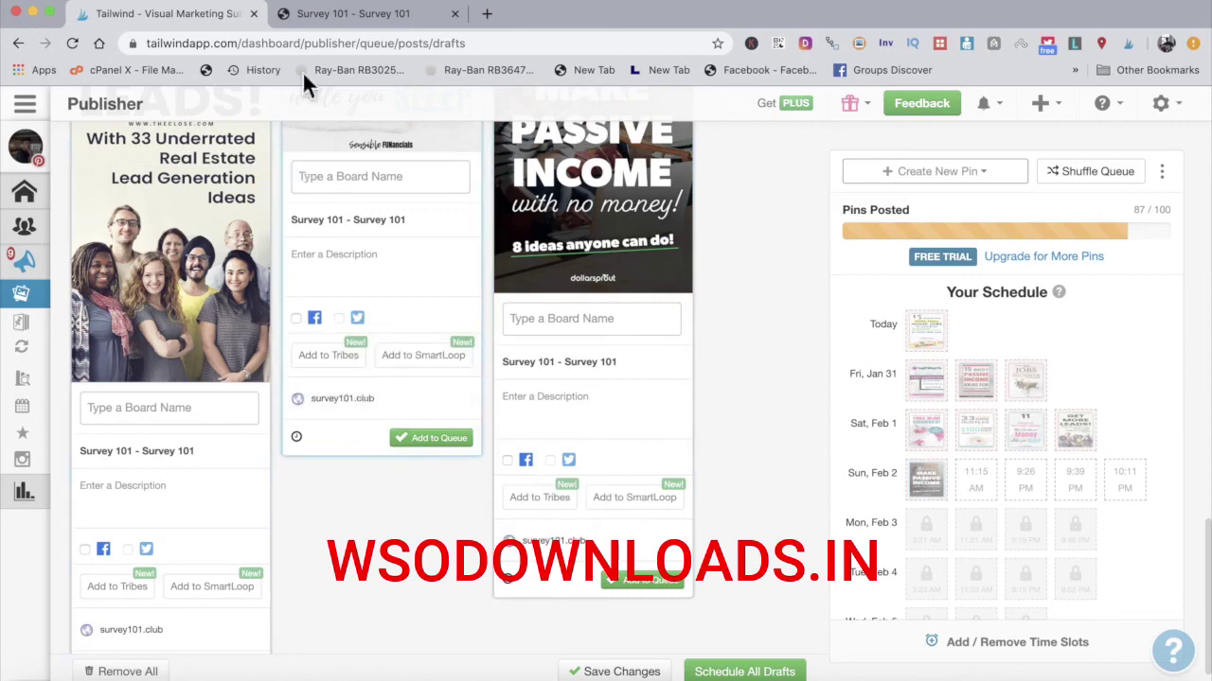
- Check the Survey 101 site again and return to the Tailwind drafts
left_click(326, 15)
left_click(218, 15)
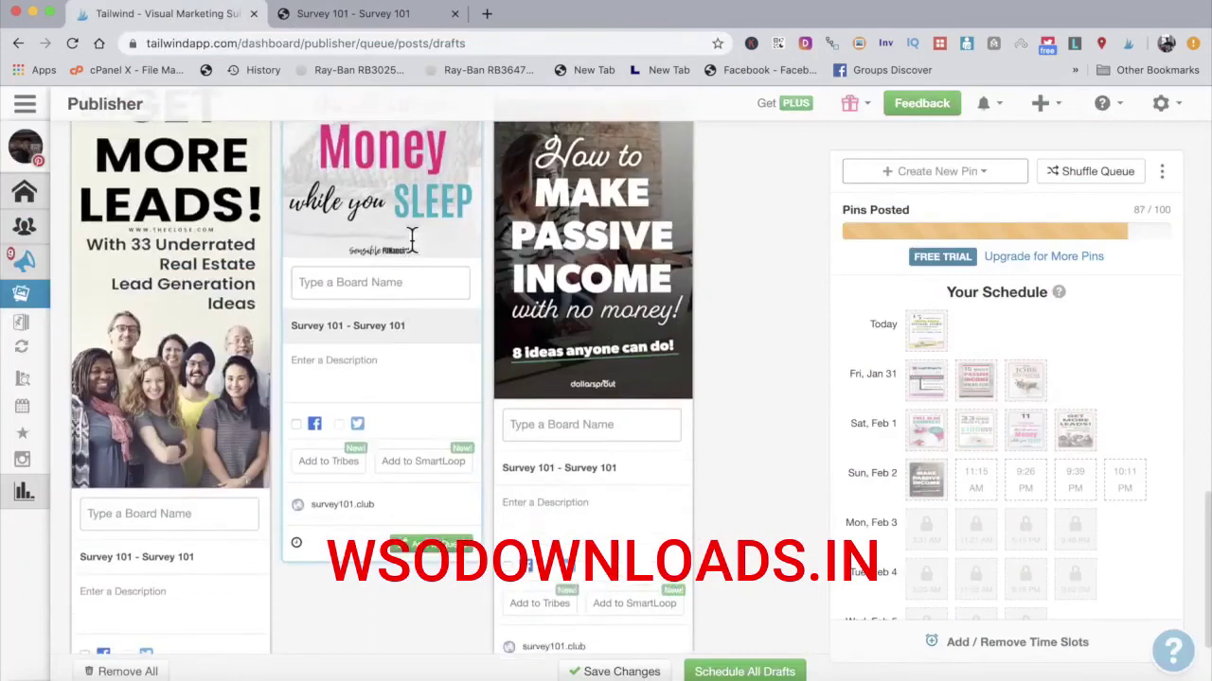
left_click(404, 17)
left_click(204, 21)
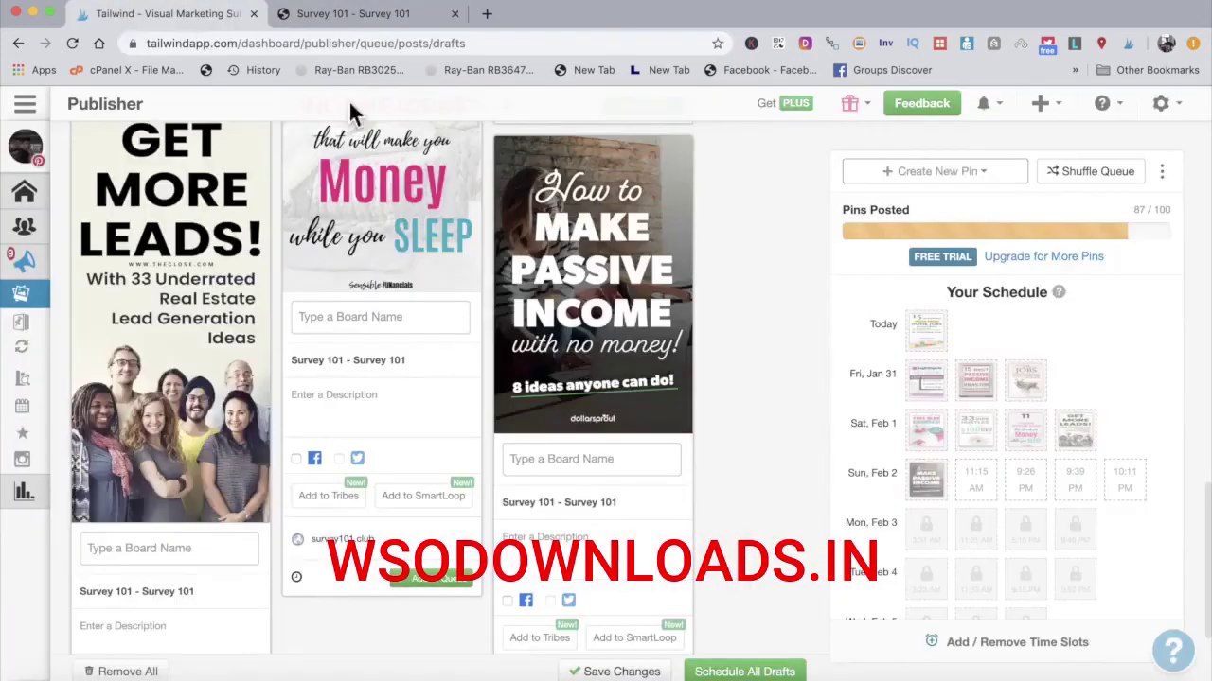
left_click(411, 17)
left_click(172, 14)
scroll(520, 409, "up", 4)
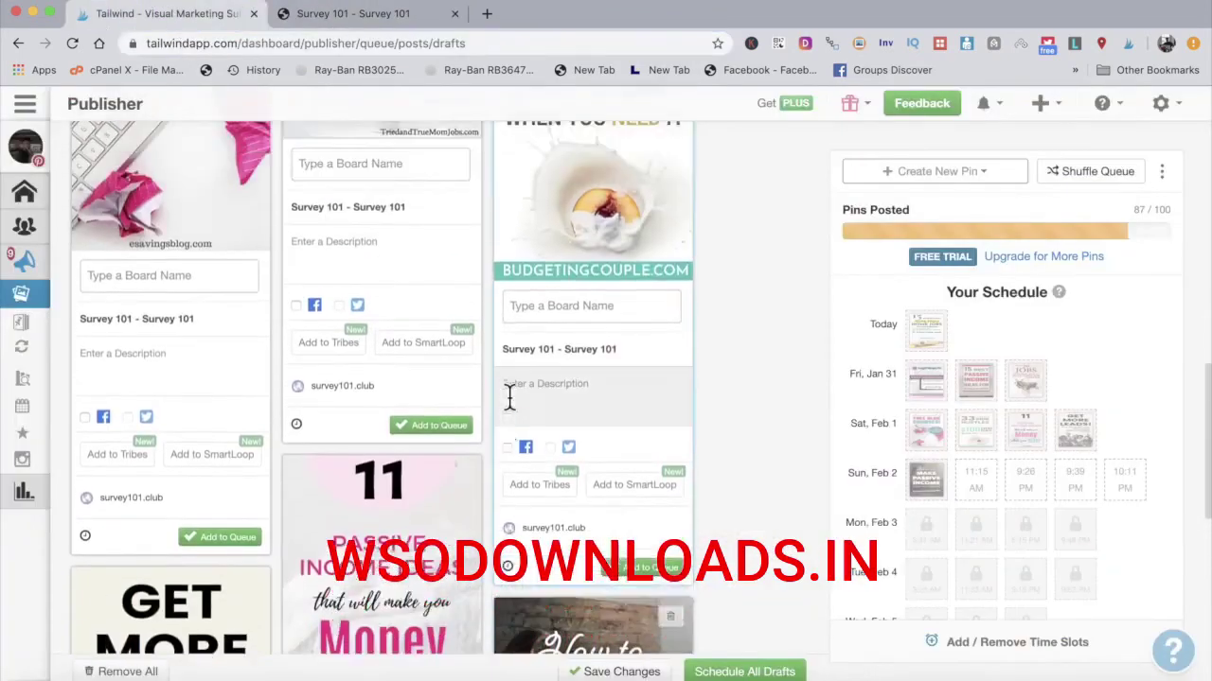
scroll(517, 410, "down", 2)
scroll(514, 379, "up", 8)
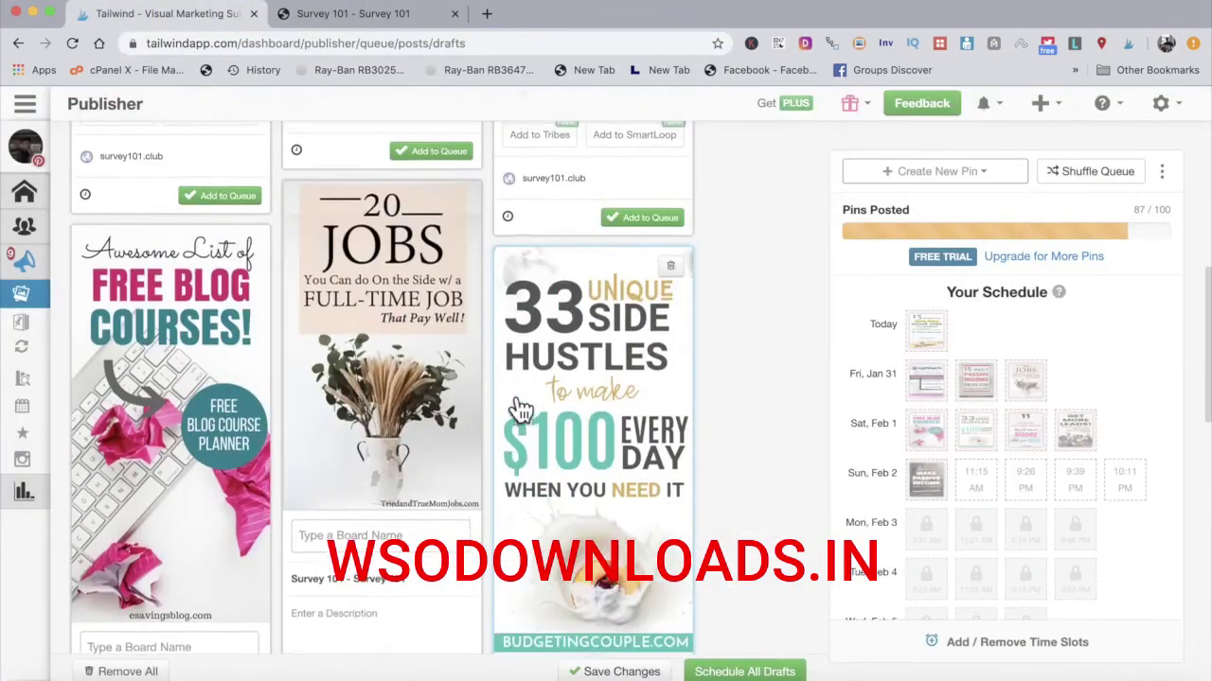
scroll(509, 396, "up", 3)
scroll(514, 416, "down", 5)
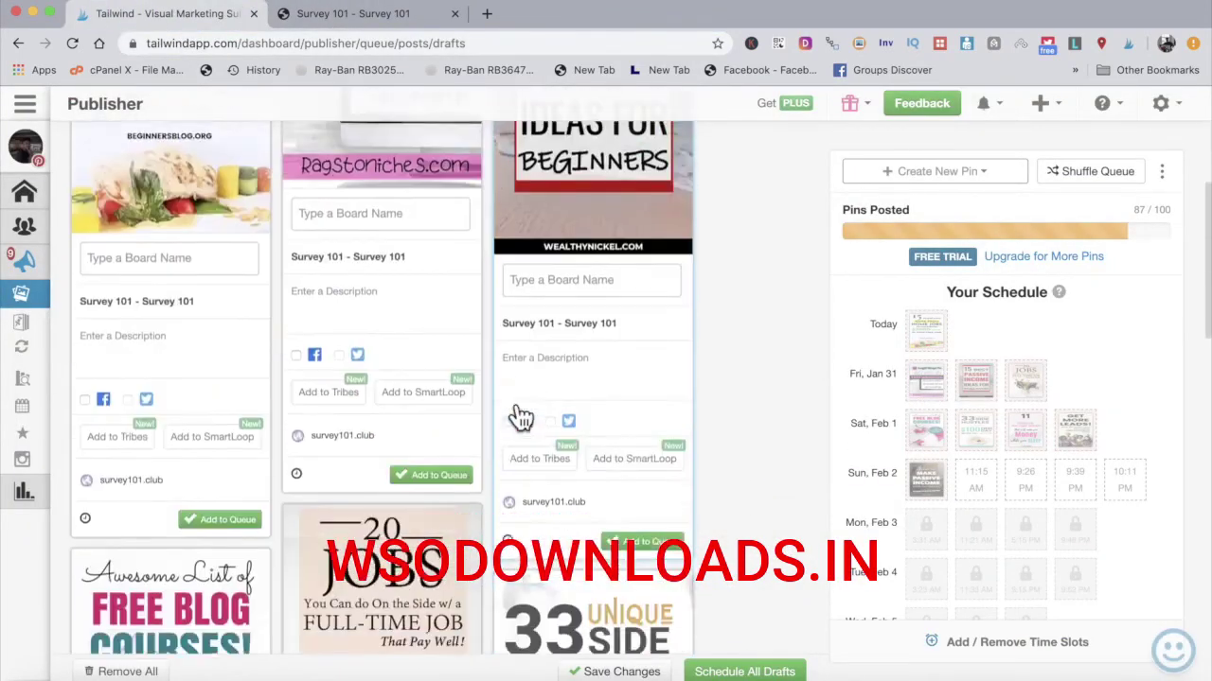
scroll(518, 418, "up", 3)
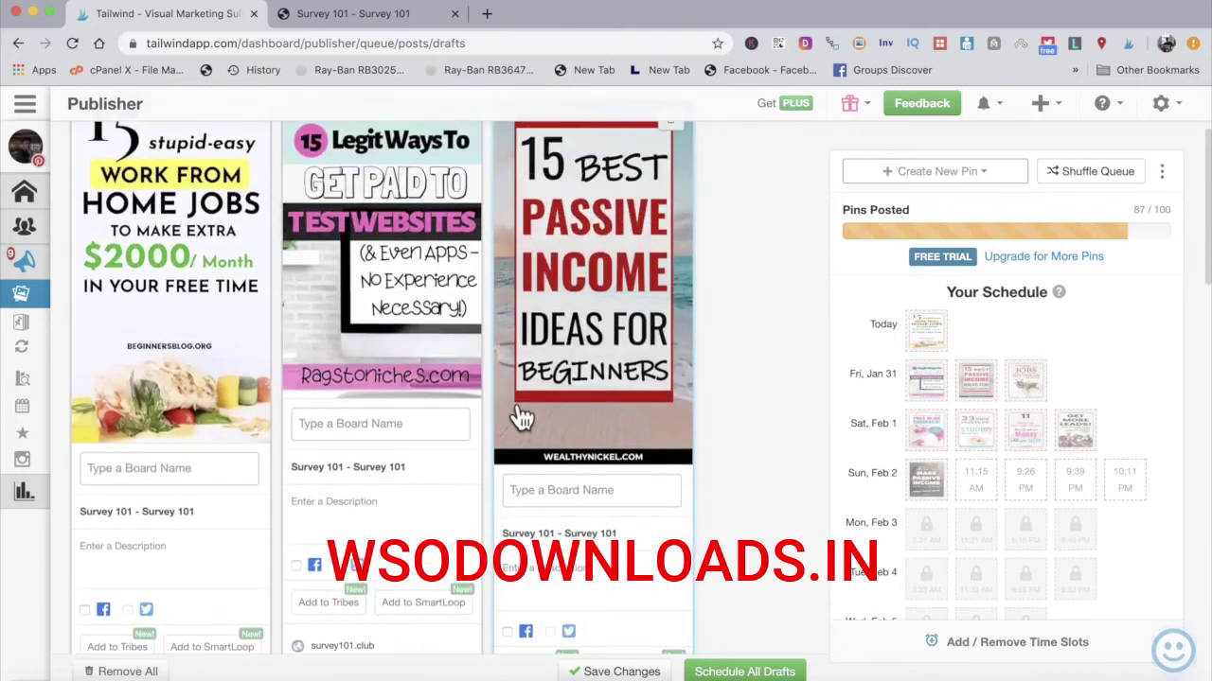
scroll(521, 417, "down", 2)
left_click(147, 476)
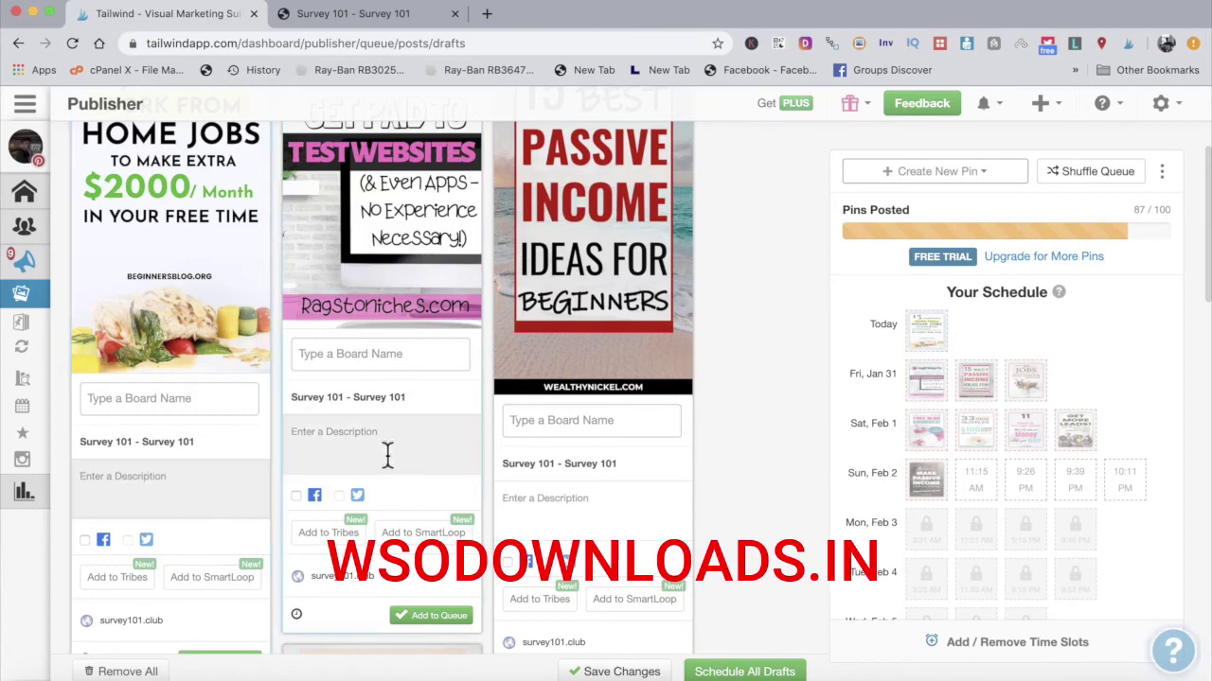
scroll(305, 327, "down", 4)
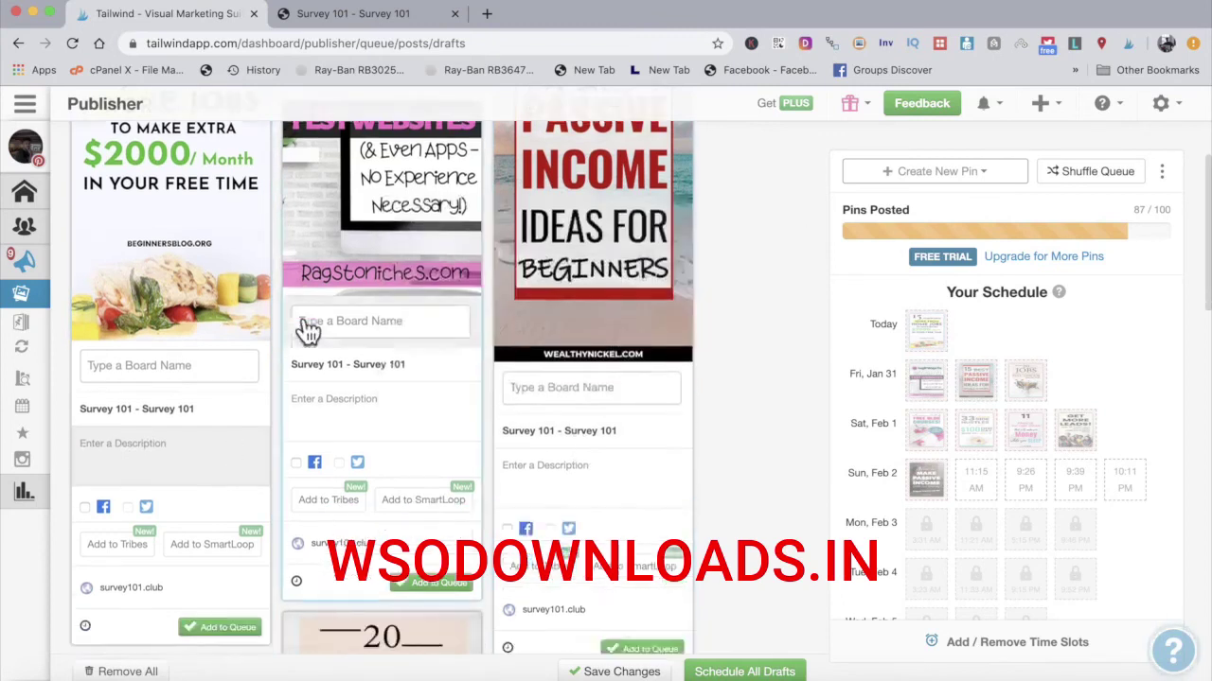
scroll(216, 426, "down", 5)
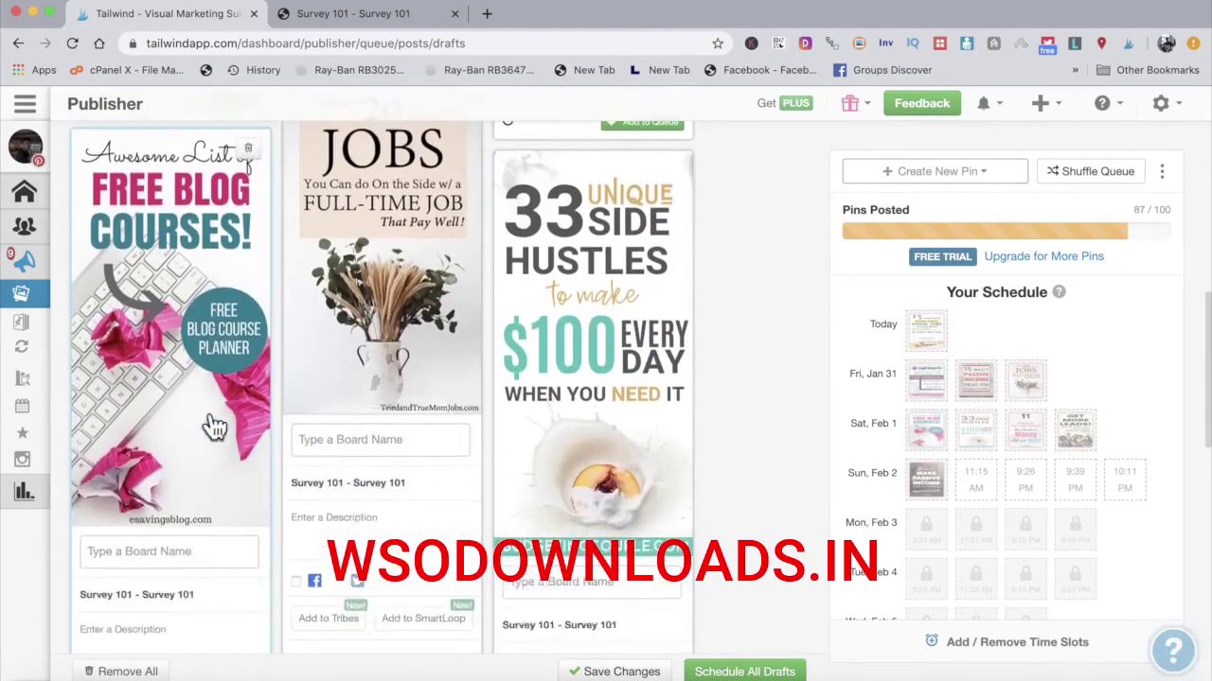
scroll(216, 426, "up", 10)
scroll(216, 426, "down", 3)
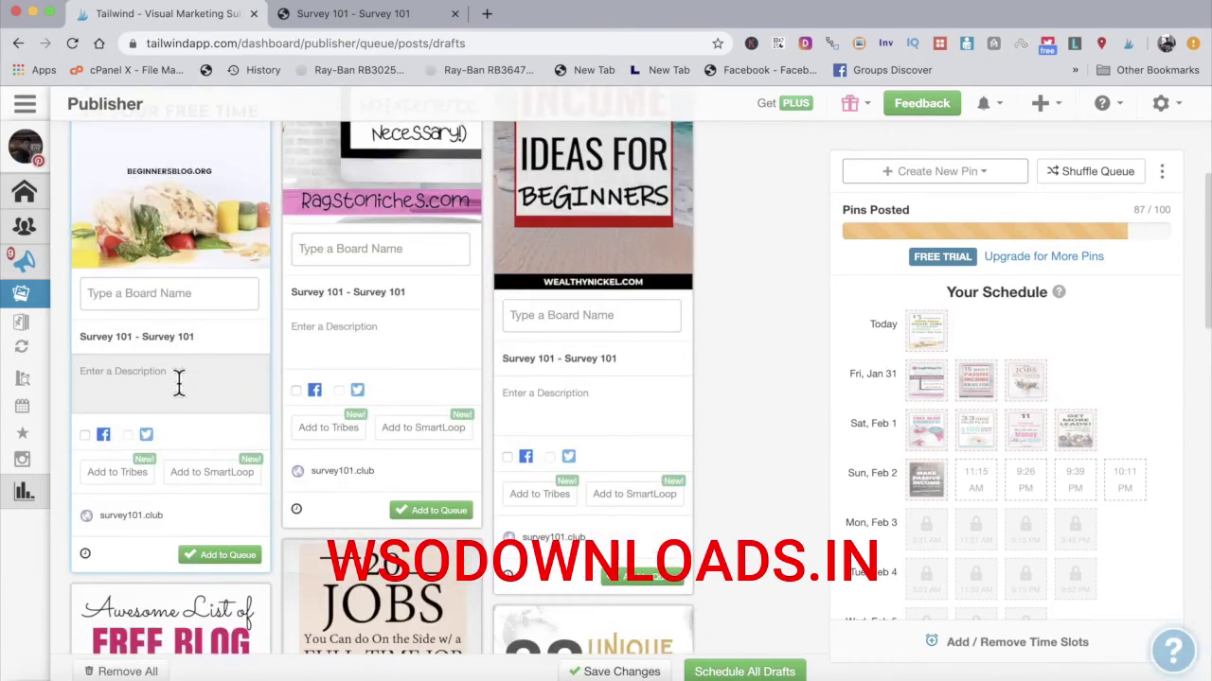
- Write the 'No matter if you're looking to make extra money…' description in the first pin and copy it to the second and third
type("No matter if you're looking to make ")
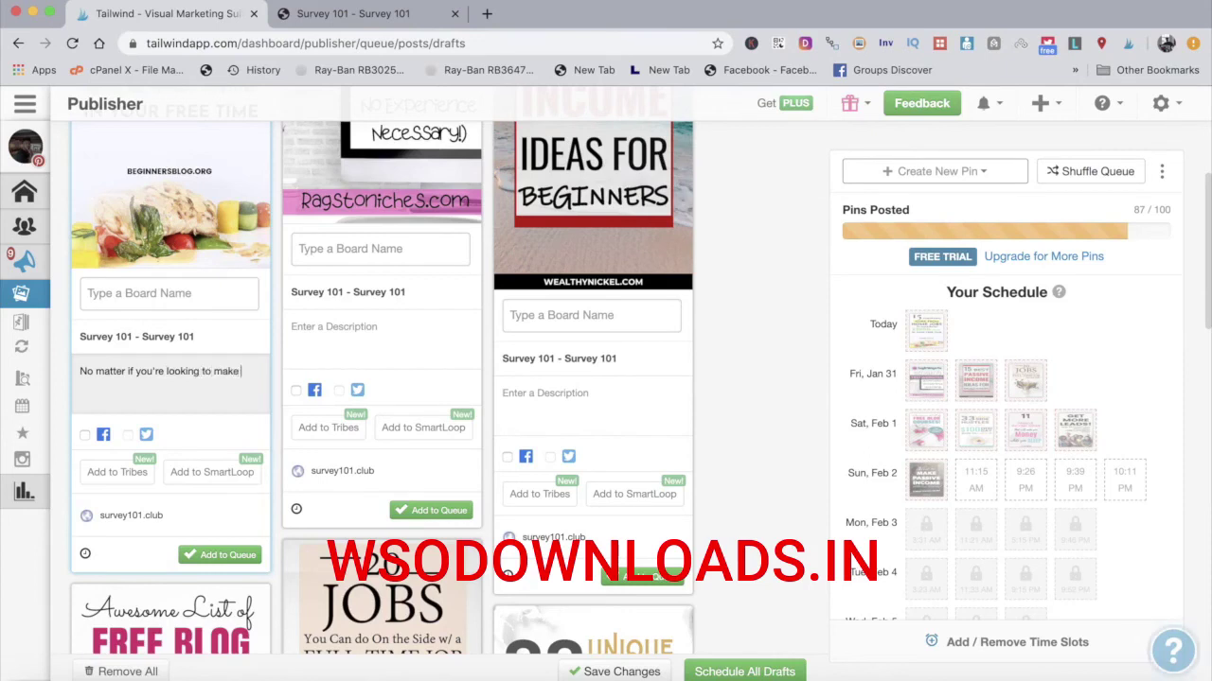
type("extra money today or tomorrow")
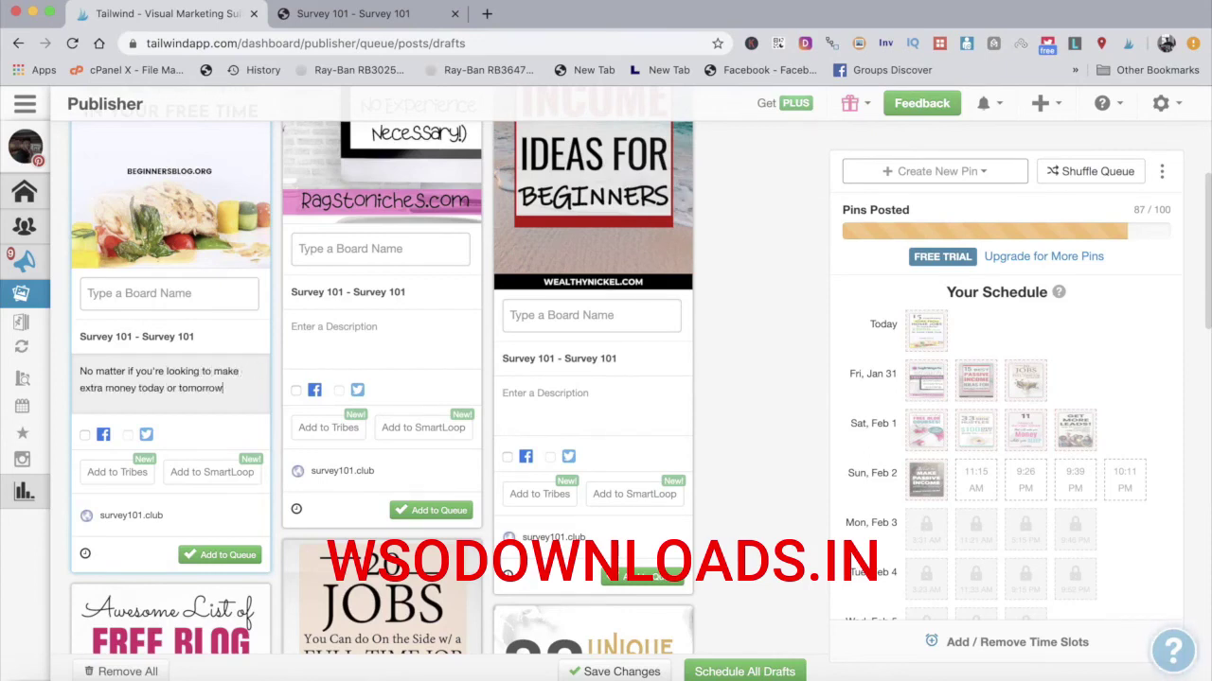
type(", this is the perfect")
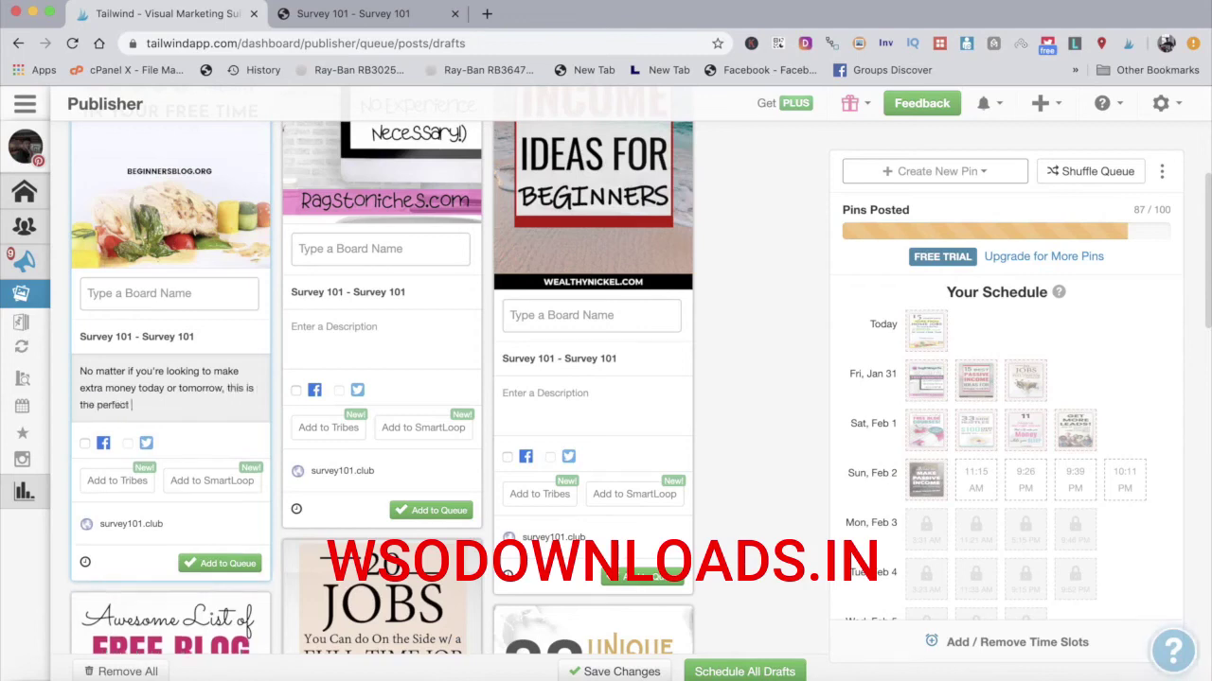
type(" site for you!")
key("ctrl+a")
key("ctrl+c")
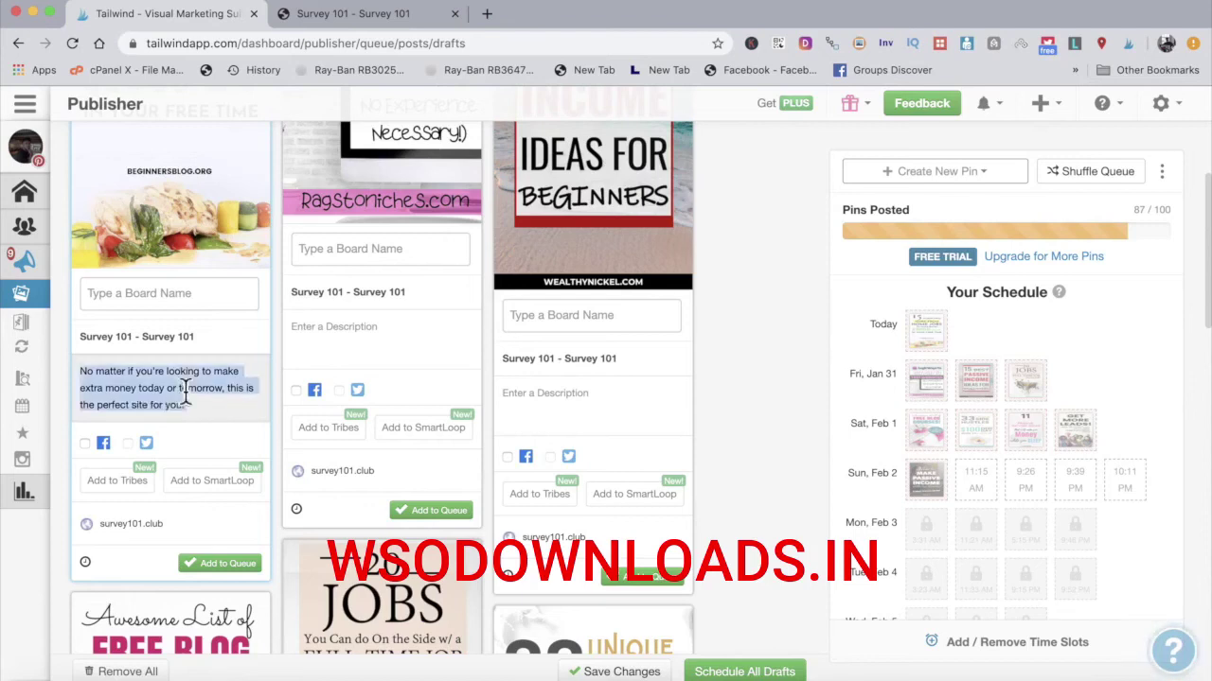
left_click(327, 338)
key("ctrl+v")
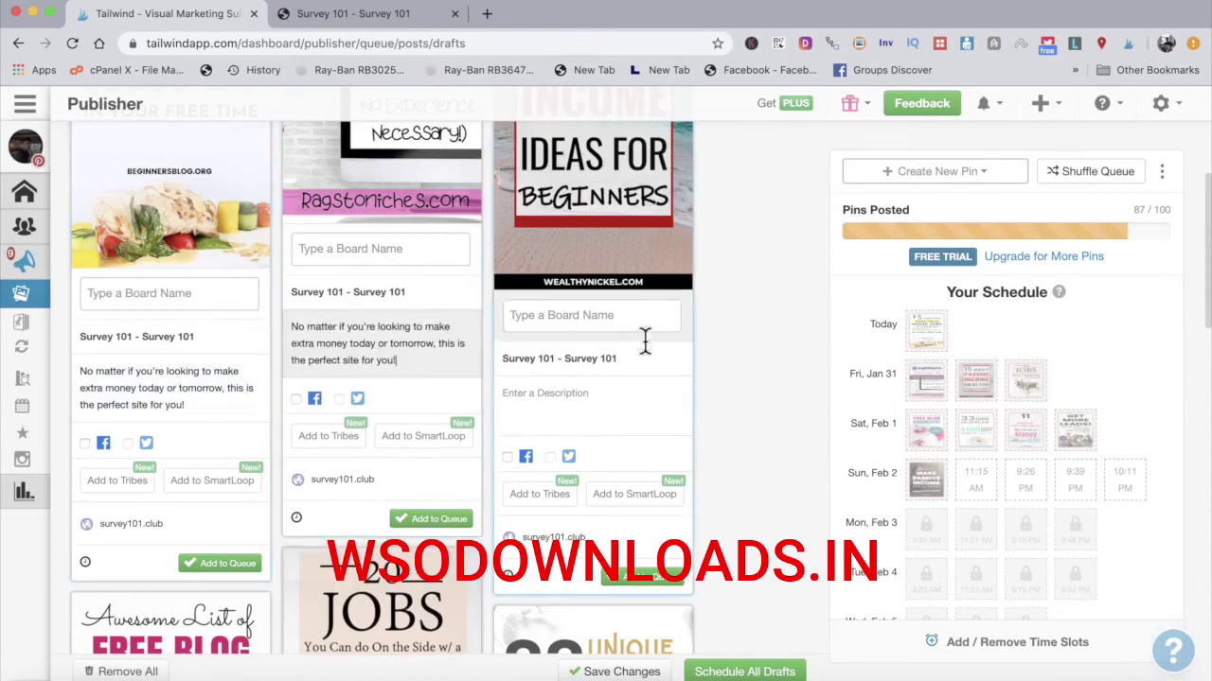
left_click(606, 408)
key("ctrl+v")
- Paste the same description into the 33 Side Hustles, 20 Jobs and Free Blog Courses pins
scroll(606, 408, "down", 7)
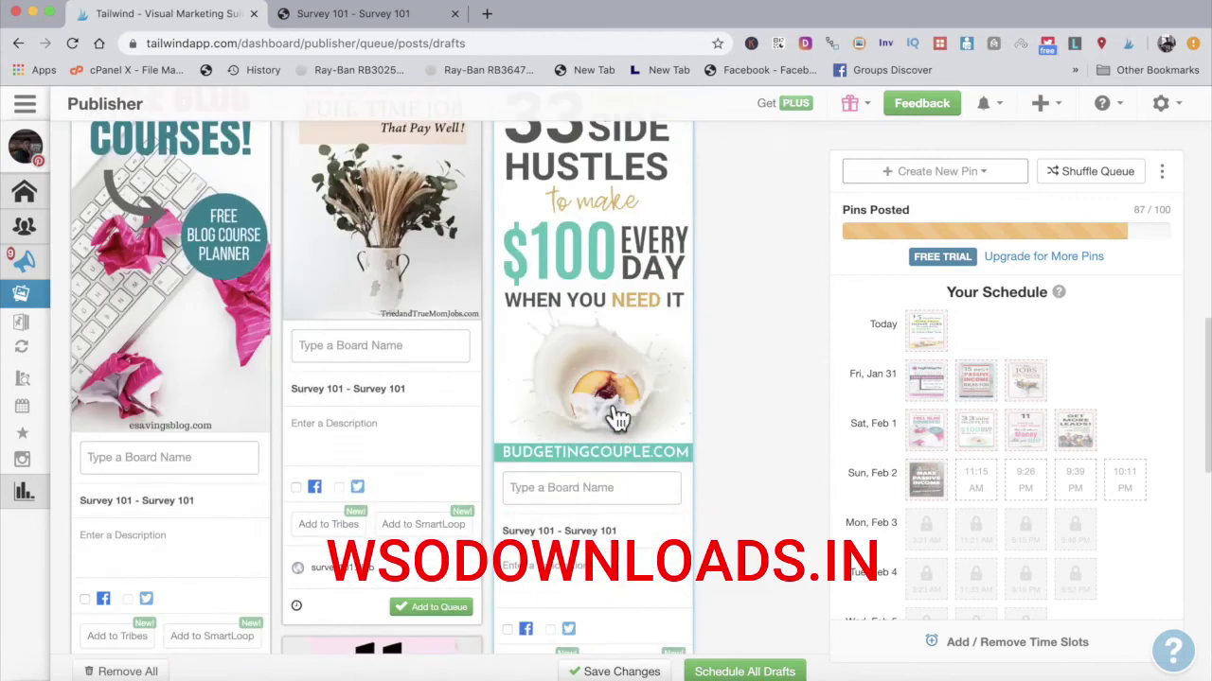
scroll(590, 497, "down", 2)
left_click(574, 435)
key("ctrl+v")
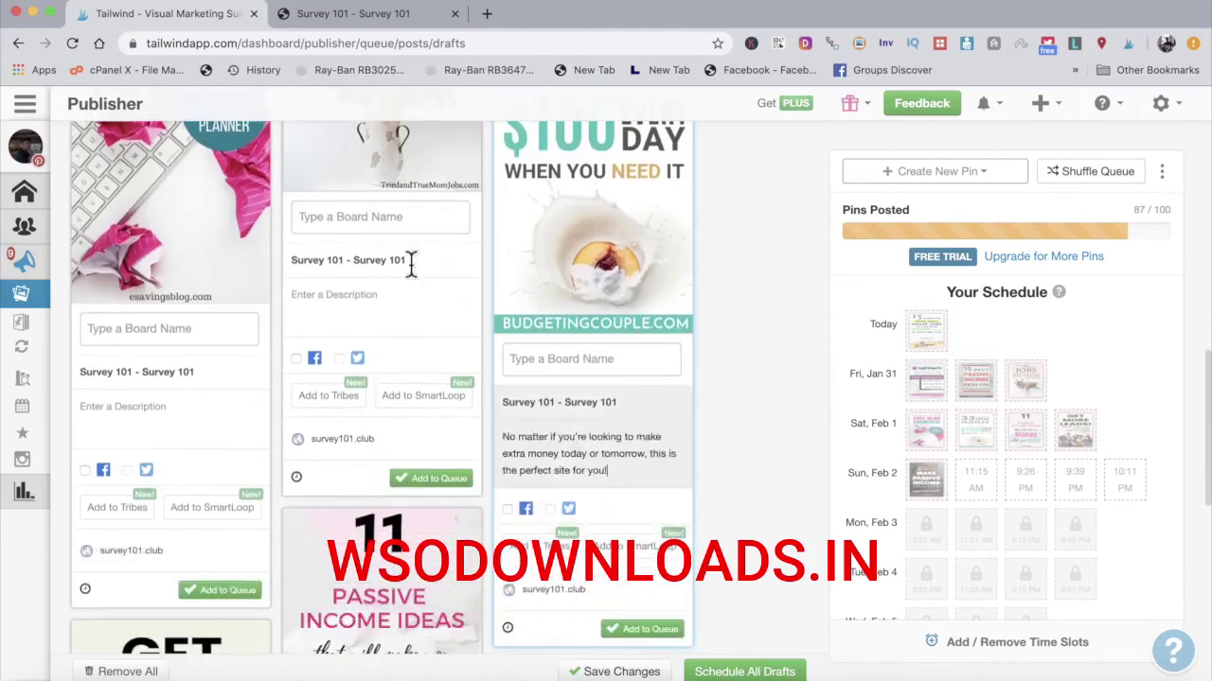
left_click(376, 313)
key("ctrl+v")
left_click(216, 429)
key("ctrl+v")
- Paste it into the Get More Leads, 11 Passive Income and Make Passive Income pins, then review all drafts
scroll(218, 435, "down", 7)
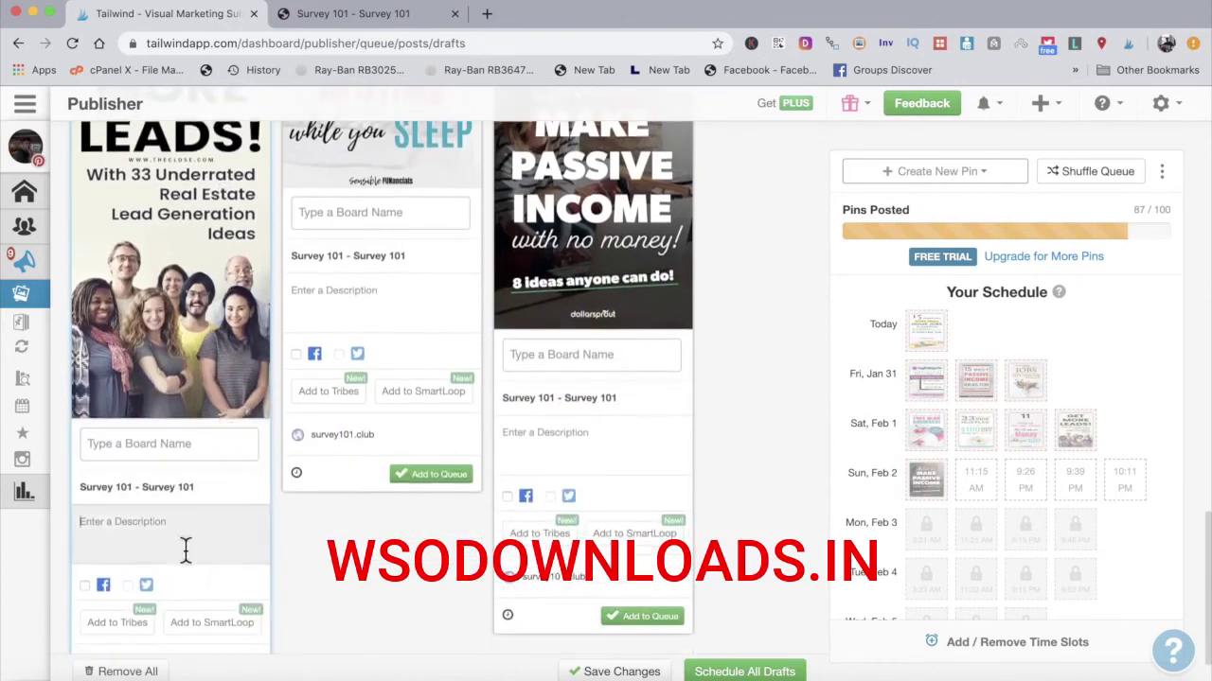
left_click(185, 549)
key("ctrl+v")
left_click(370, 306)
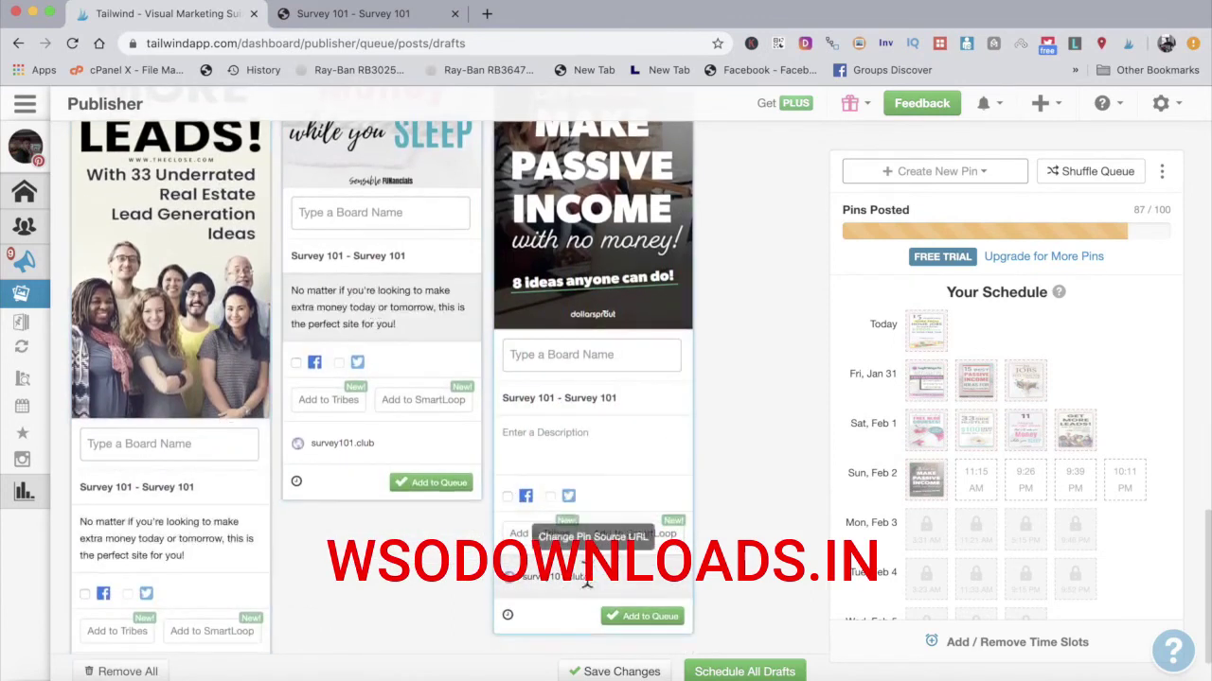
left_click(562, 458)
key("ctrl+v")
scroll(563, 458, "down", 2)
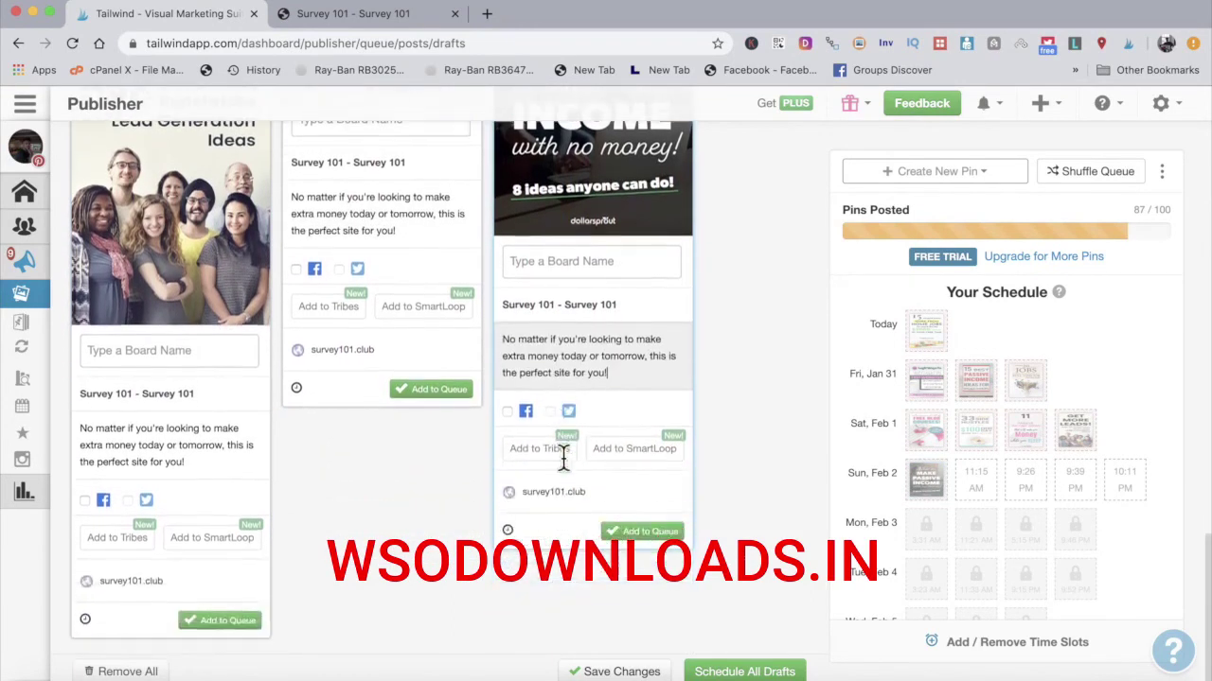
scroll(562, 458, "up", 10)
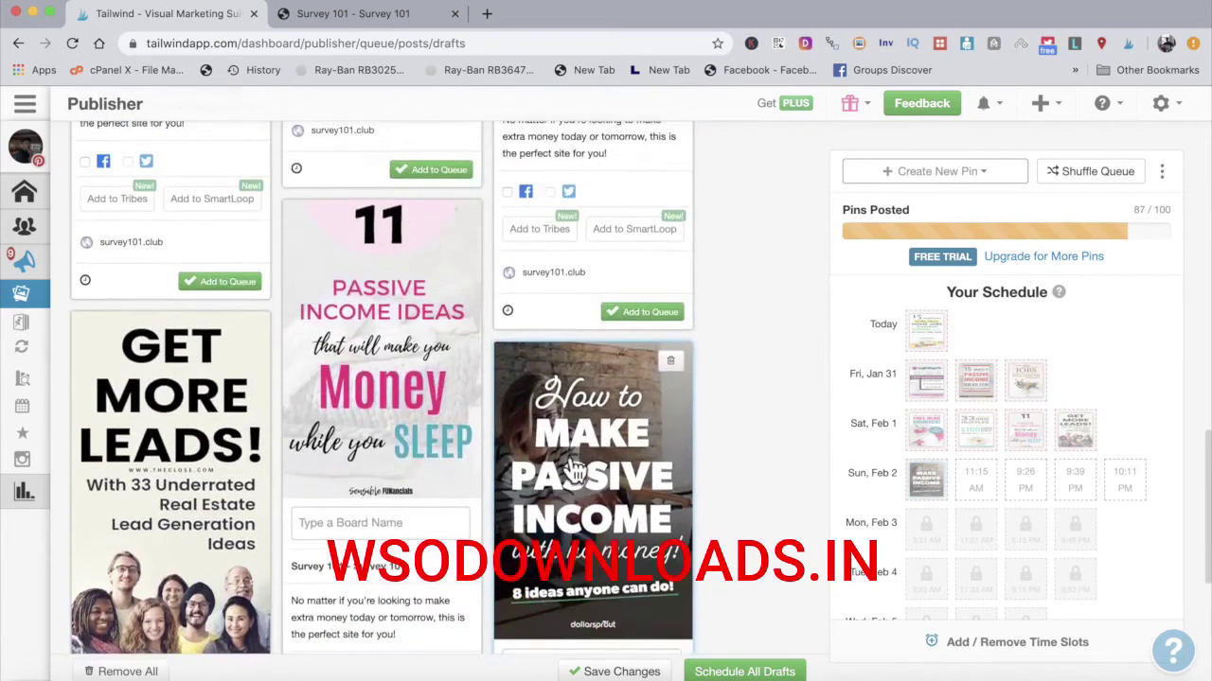
scroll(573, 470, "up", 5)
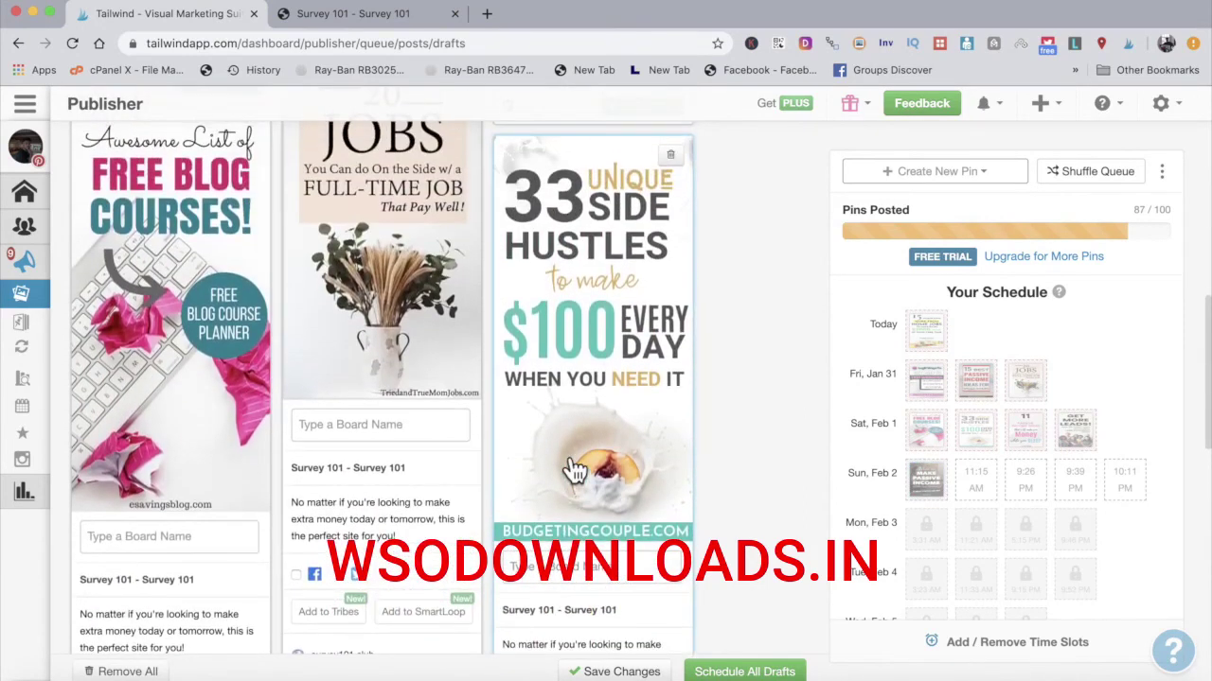
scroll(573, 471, "down", 1)
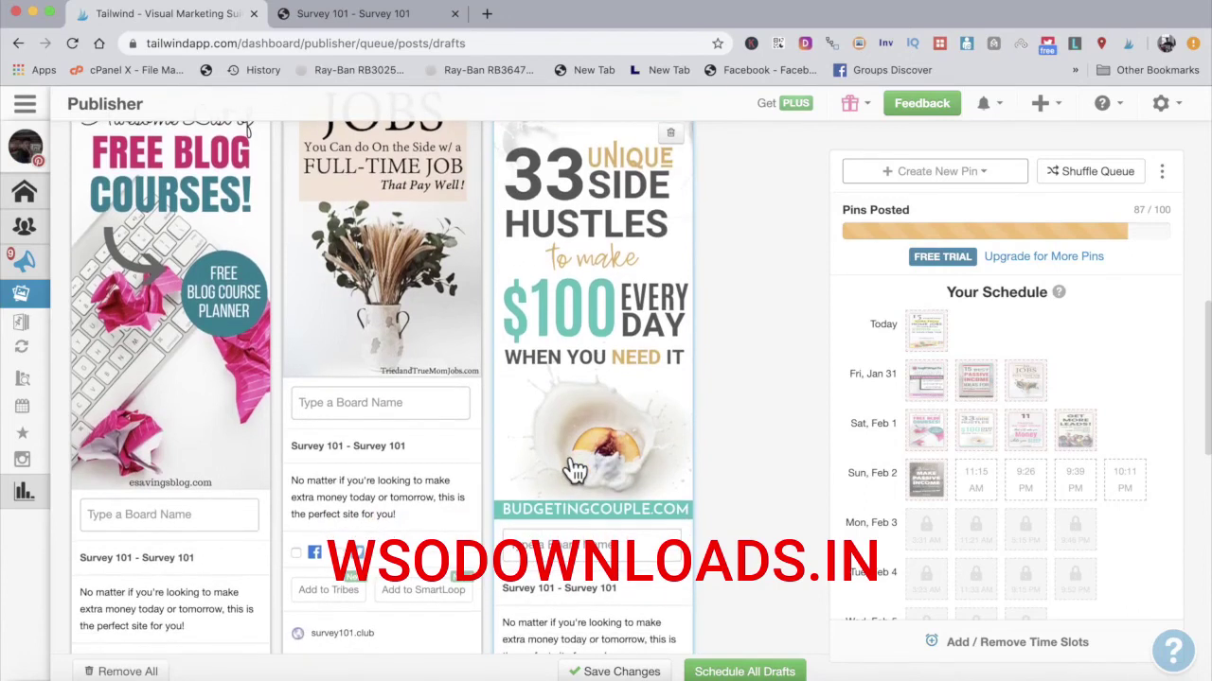
scroll(574, 471, "up", 1)
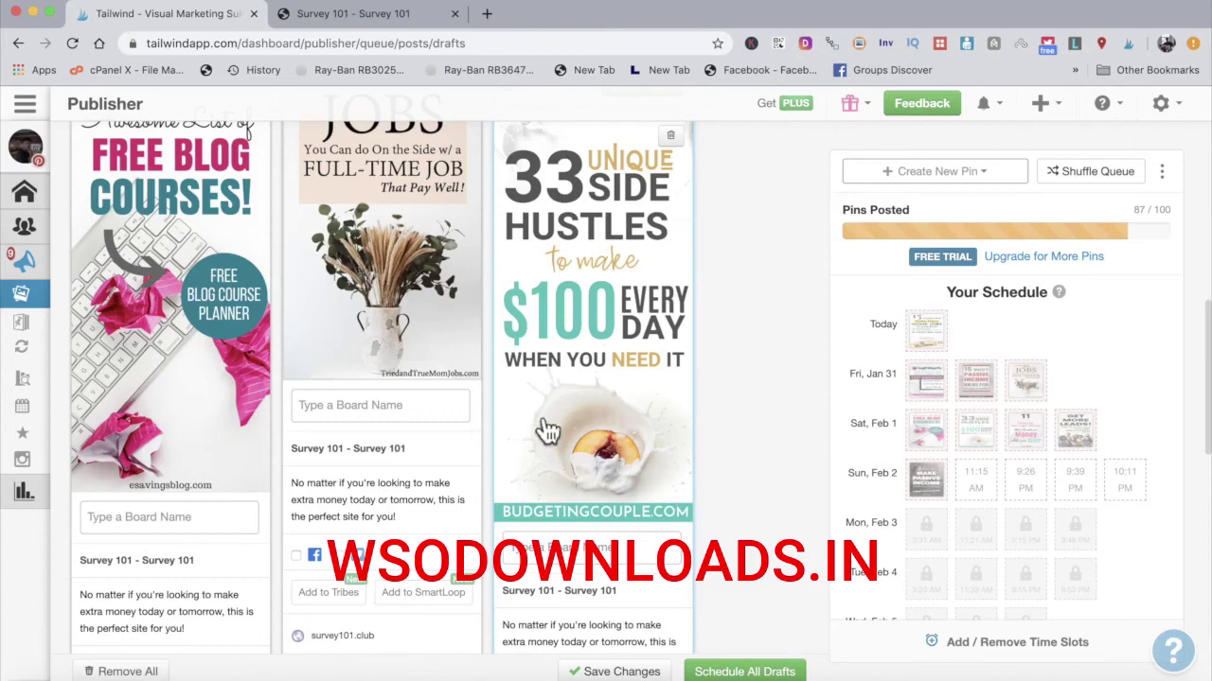
scroll(514, 428, "down", 10)
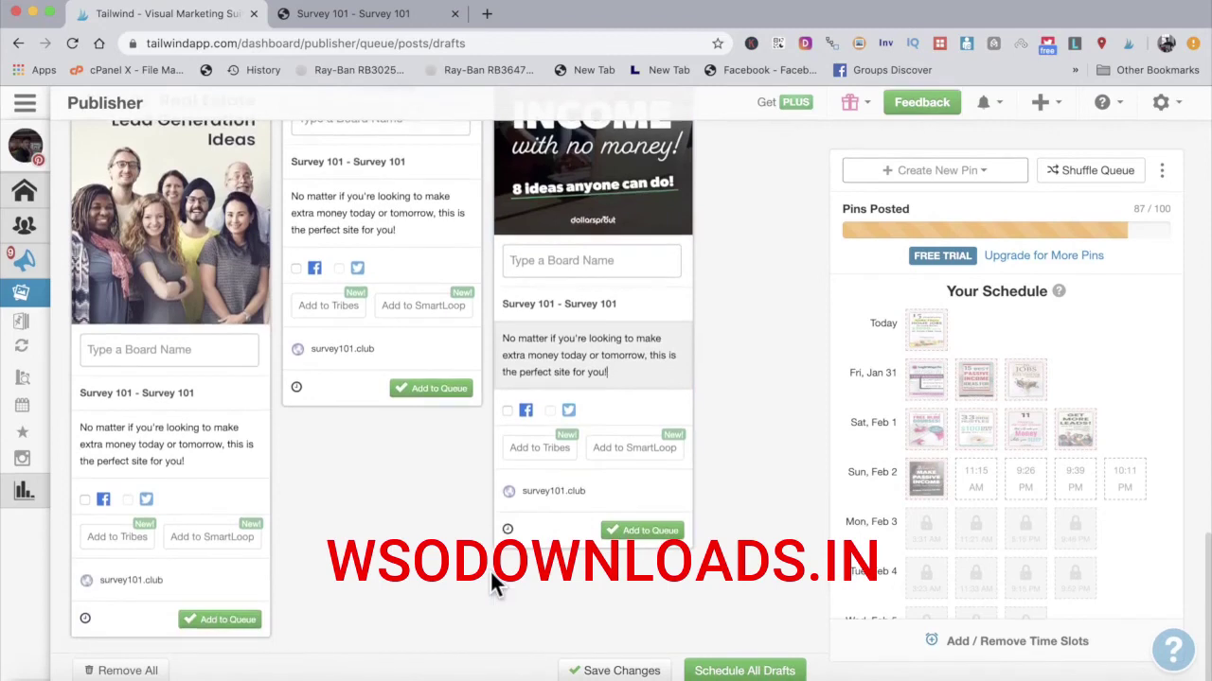
left_click(454, 532)
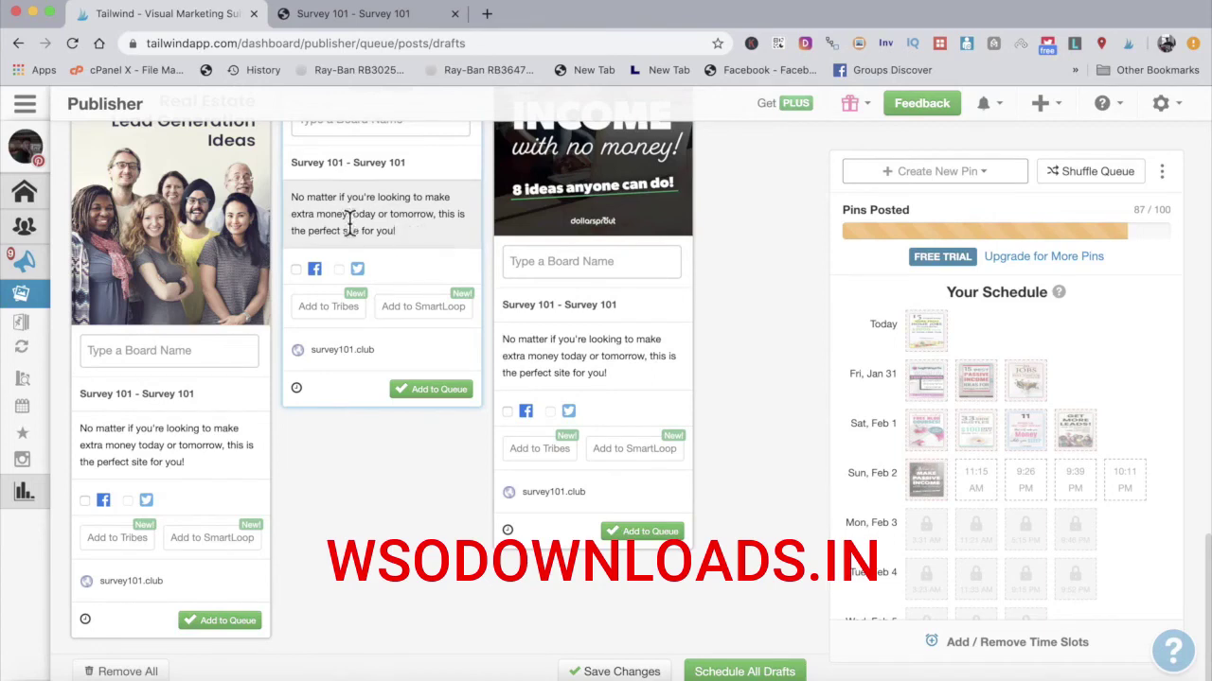
left_click_drag(350, 222, 282, 212)
left_click(307, 216)
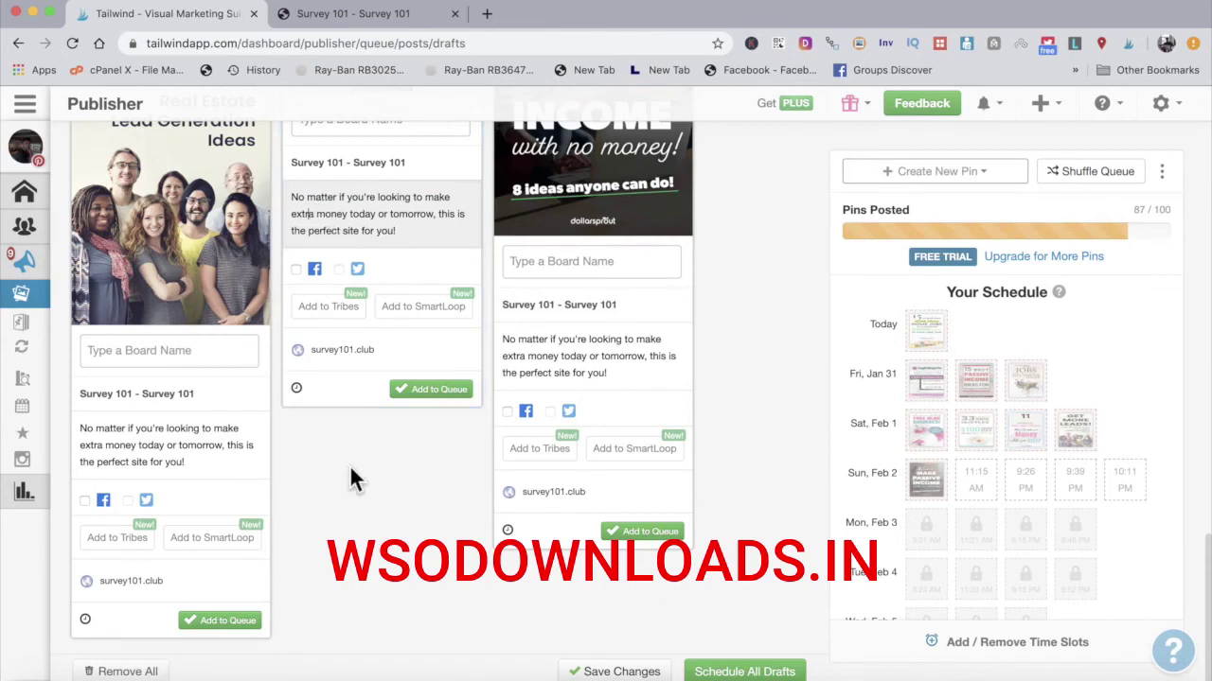
scroll(350, 468, "down", 3)
scroll(350, 467, "up", 10)
scroll(355, 473, "down", 2)
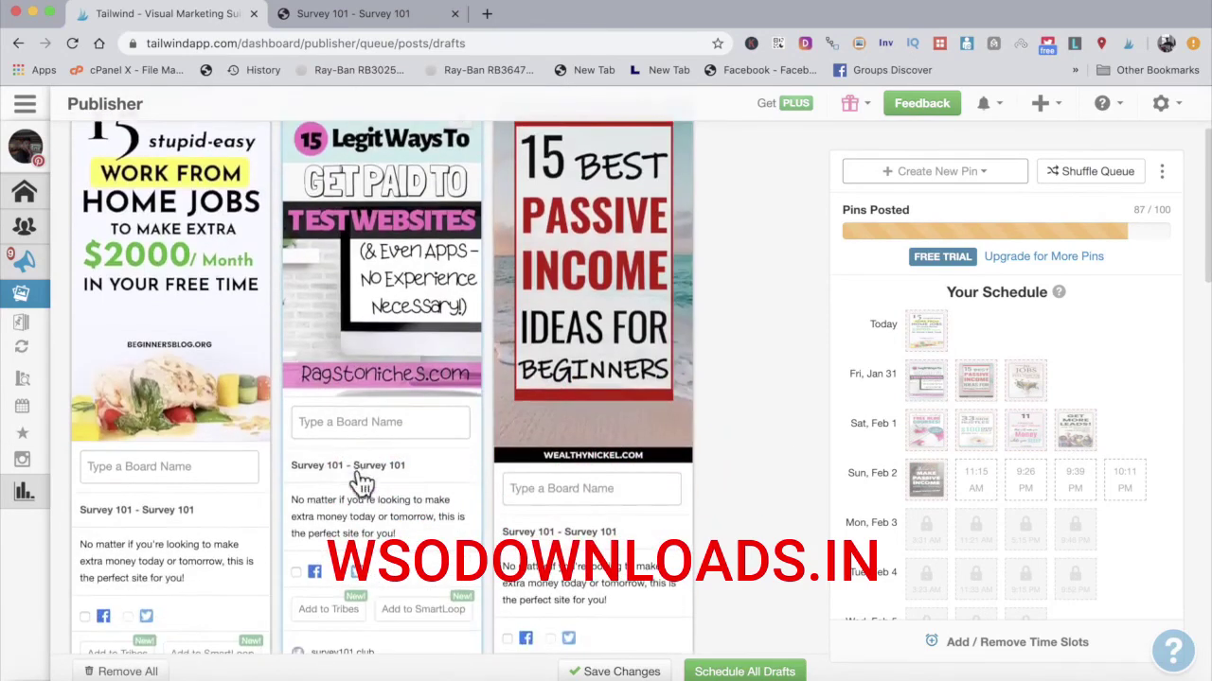
scroll(363, 483, "down", 2)
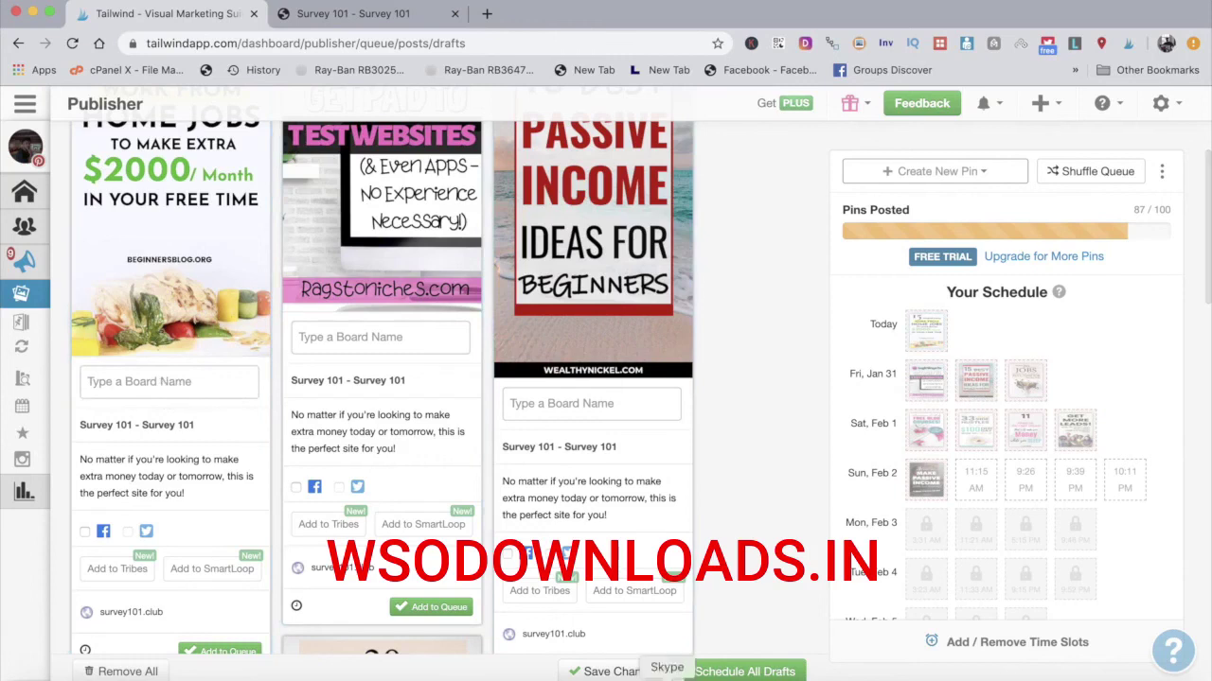
- Open Pinterest in a new tab and show the profile's boards
left_click(486, 13)
type("pi")
key("Return")
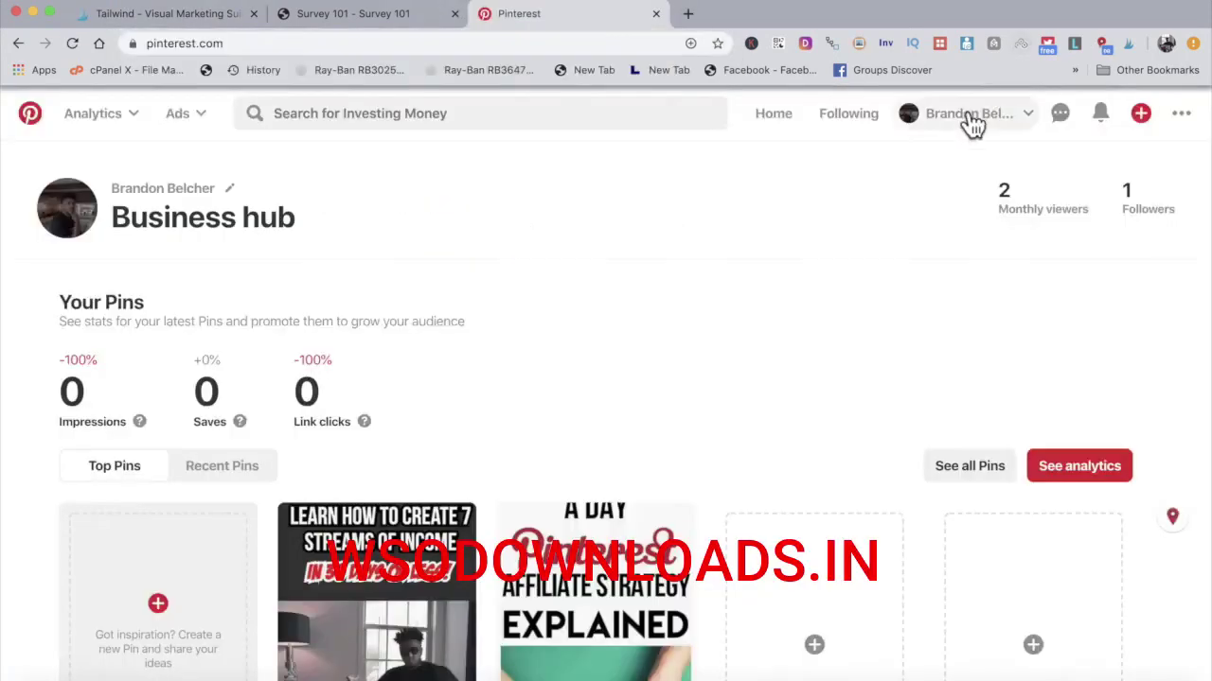
left_click(968, 117)
left_click(1060, 213)
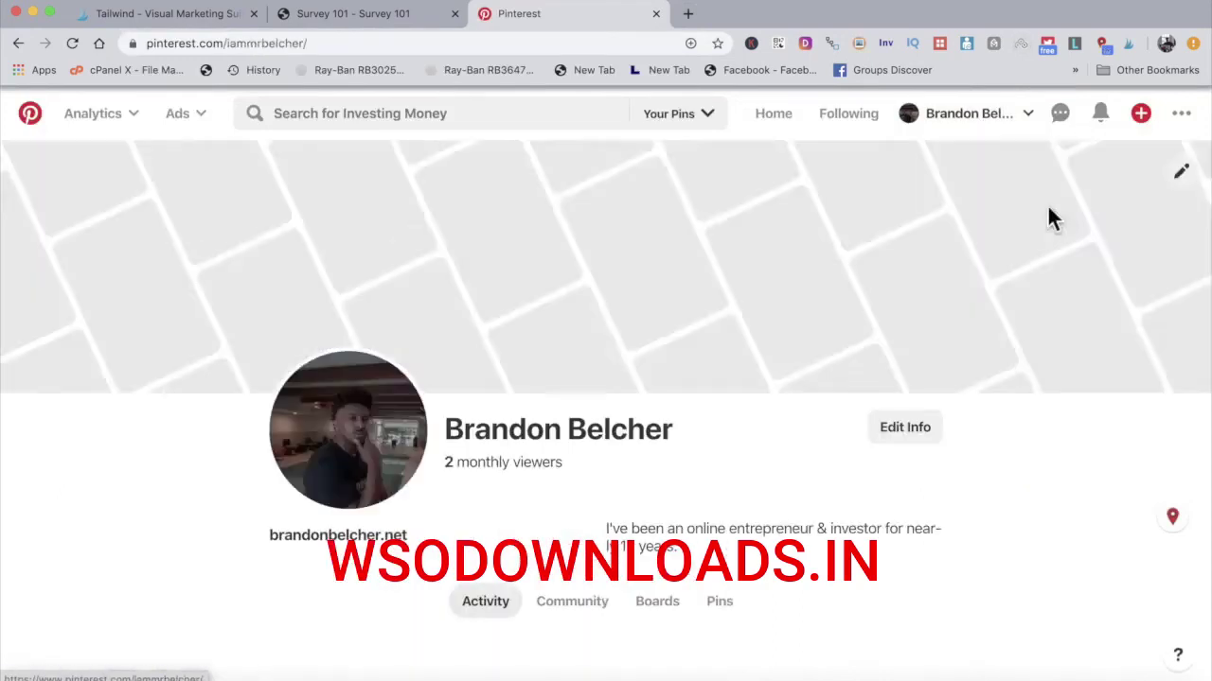
scroll(867, 336, "down", 5)
scroll(861, 326, "down", 1)
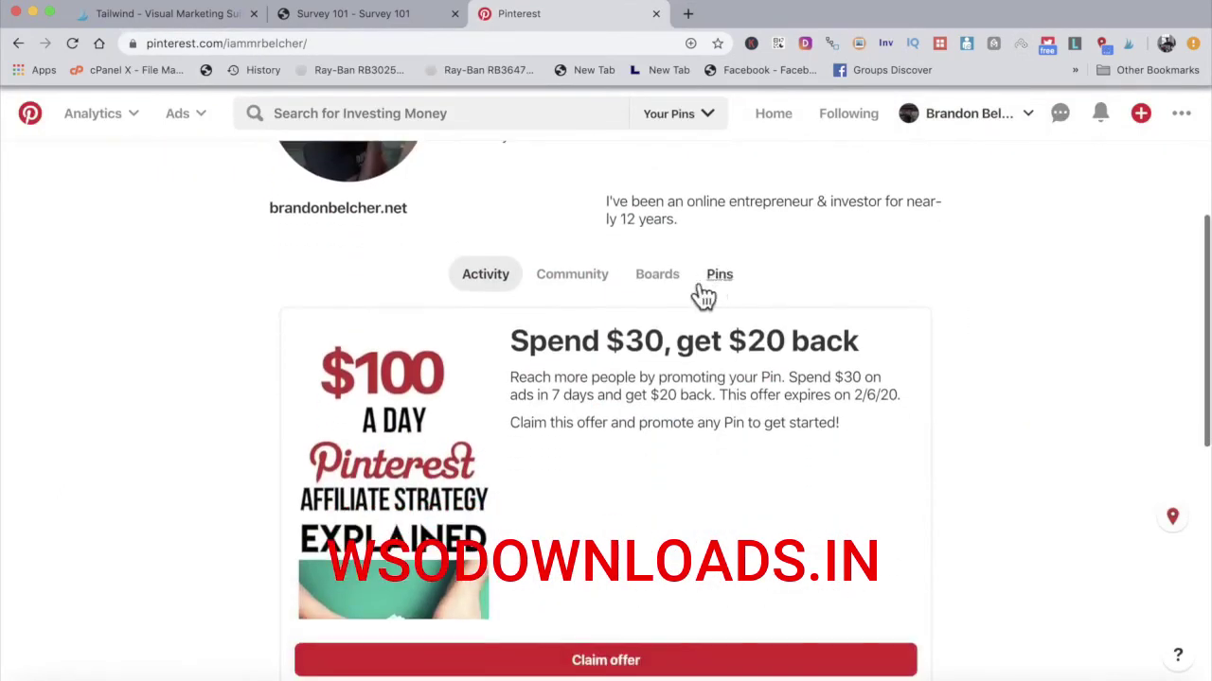
scroll(687, 335, "up", 5)
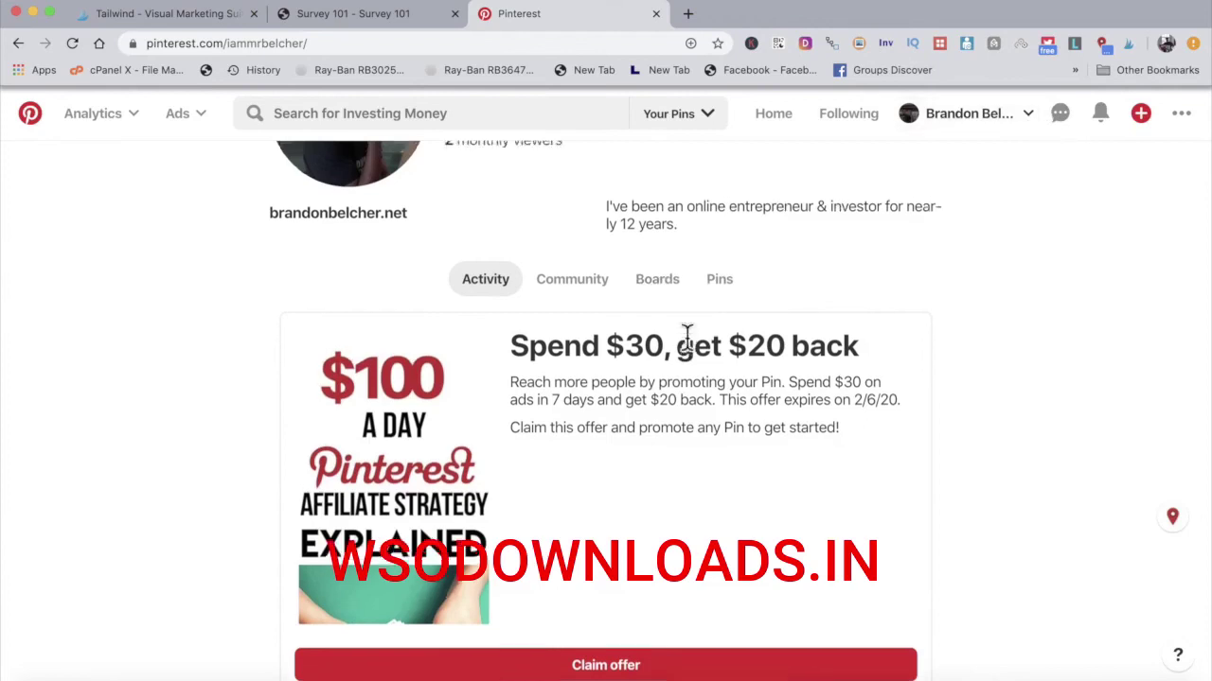
scroll(689, 345, "down", 5)
left_click(669, 300)
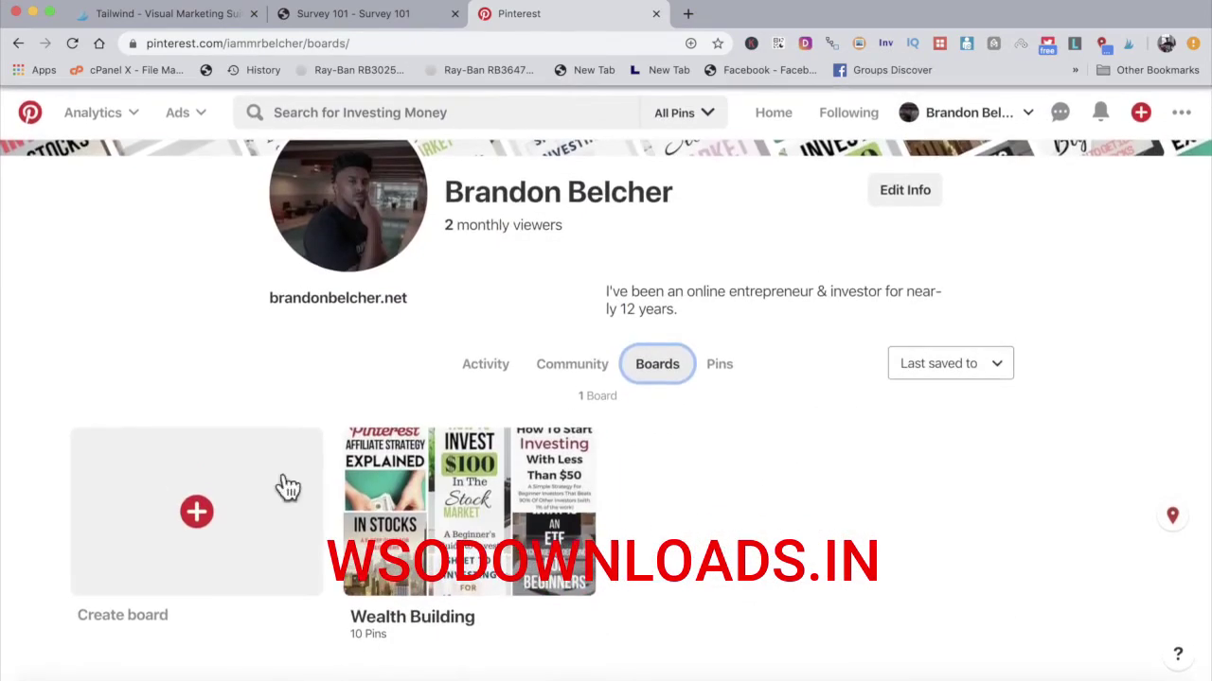
- Create a new board named Extra Income and dismiss its pin suggestions
left_click(216, 530)
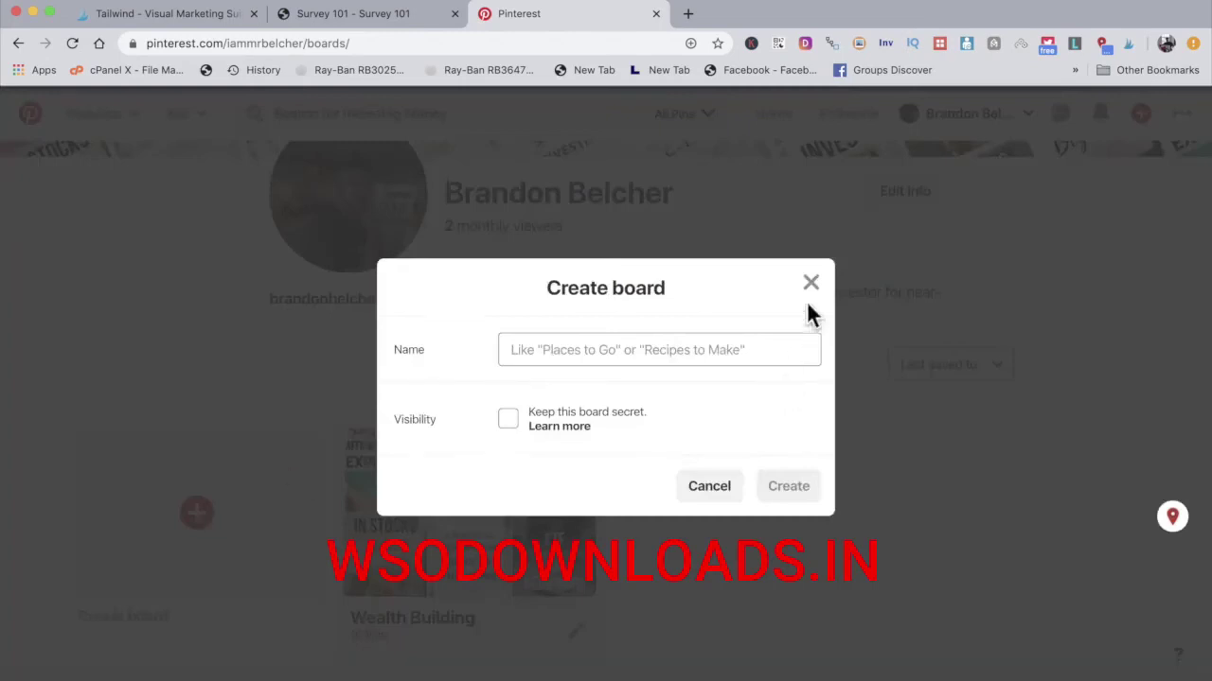
left_click(810, 283)
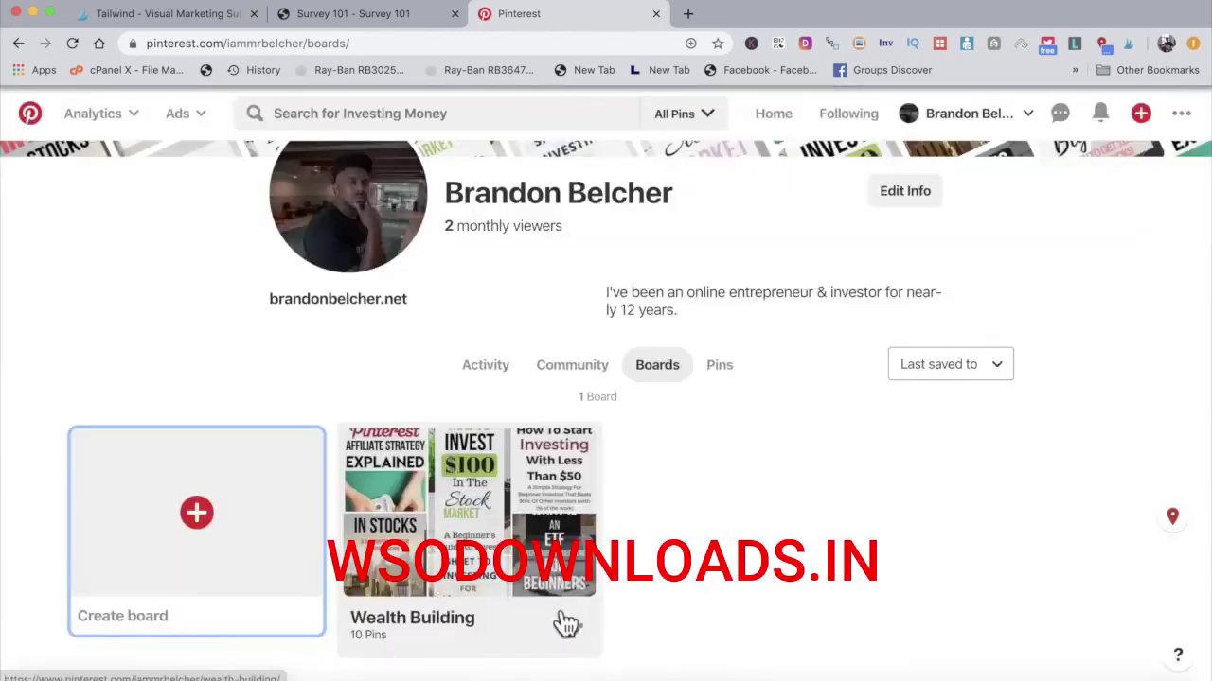
left_click(198, 514)
left_click(663, 370)
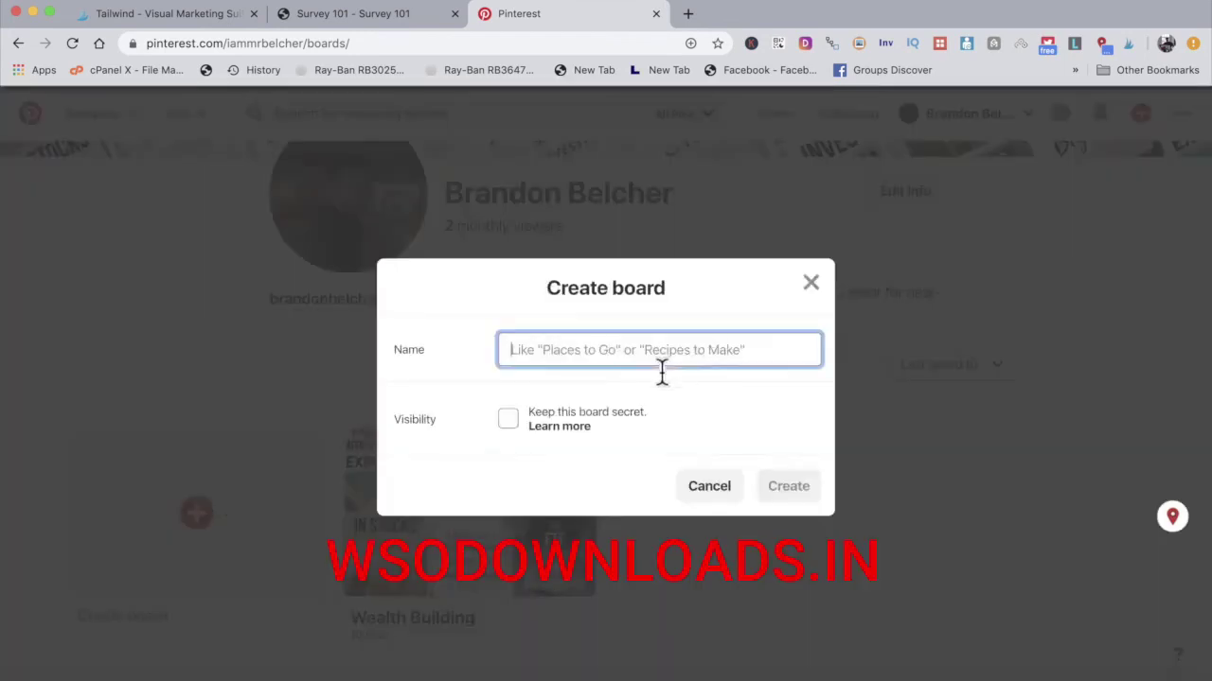
type("Extra Income")
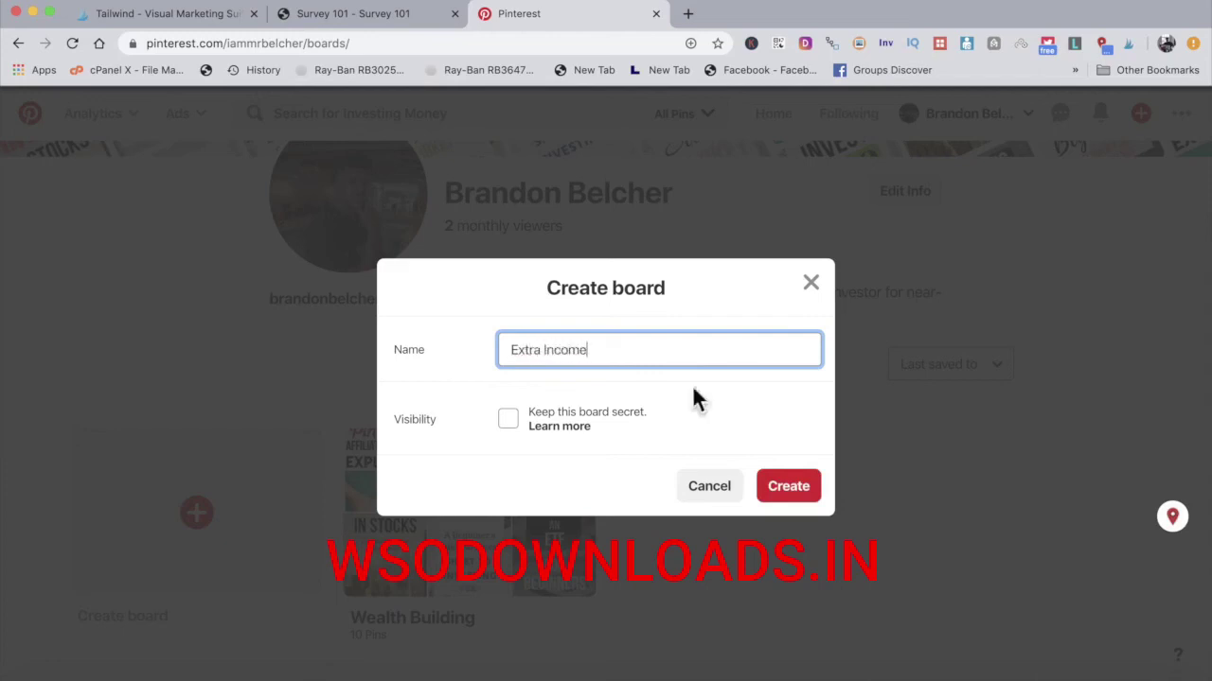
left_click(801, 496)
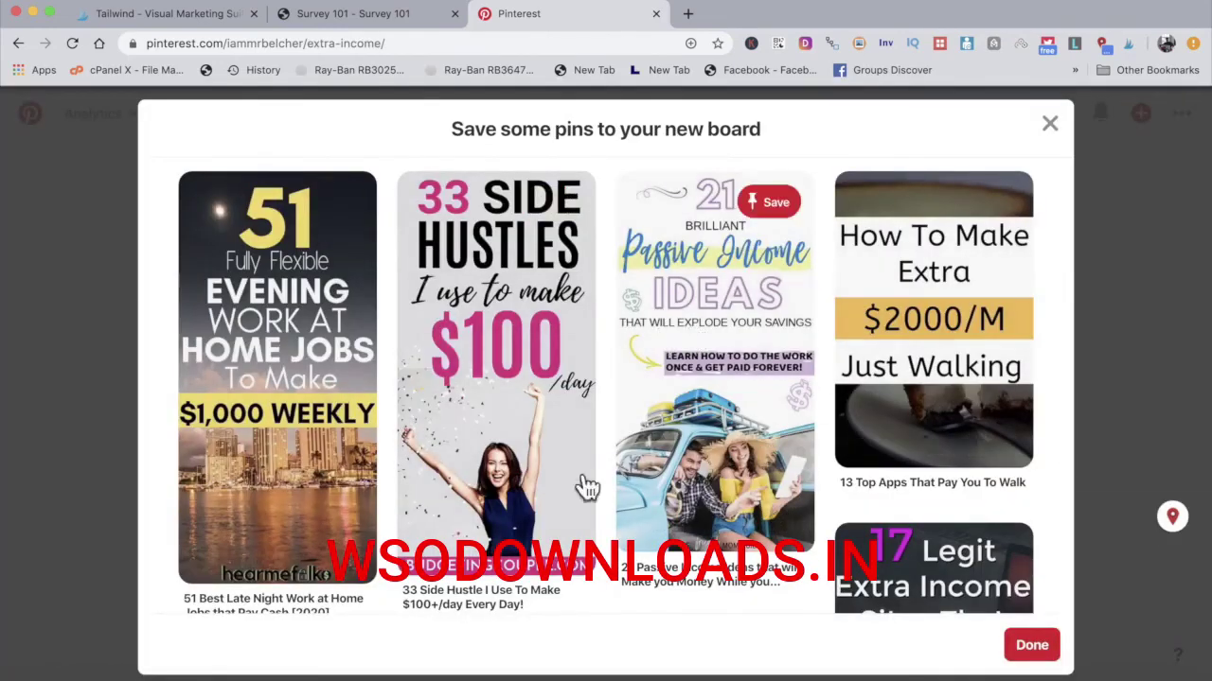
scroll(568, 465, "down", 15)
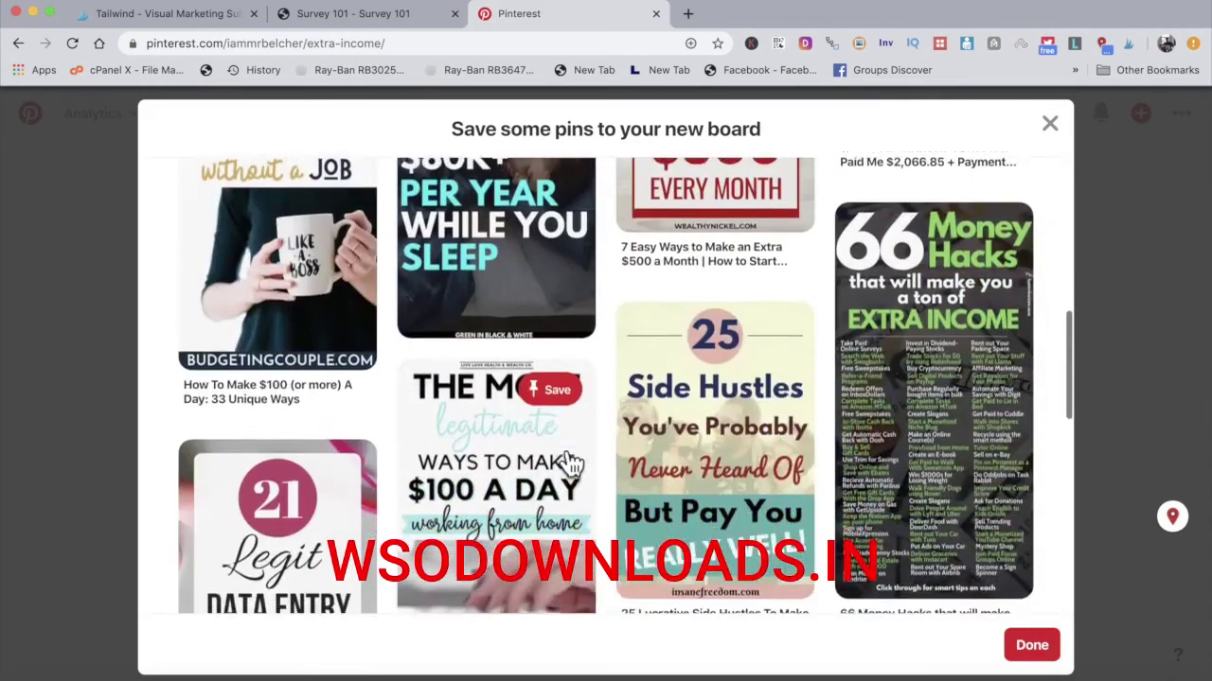
scroll(573, 465, "down", 2)
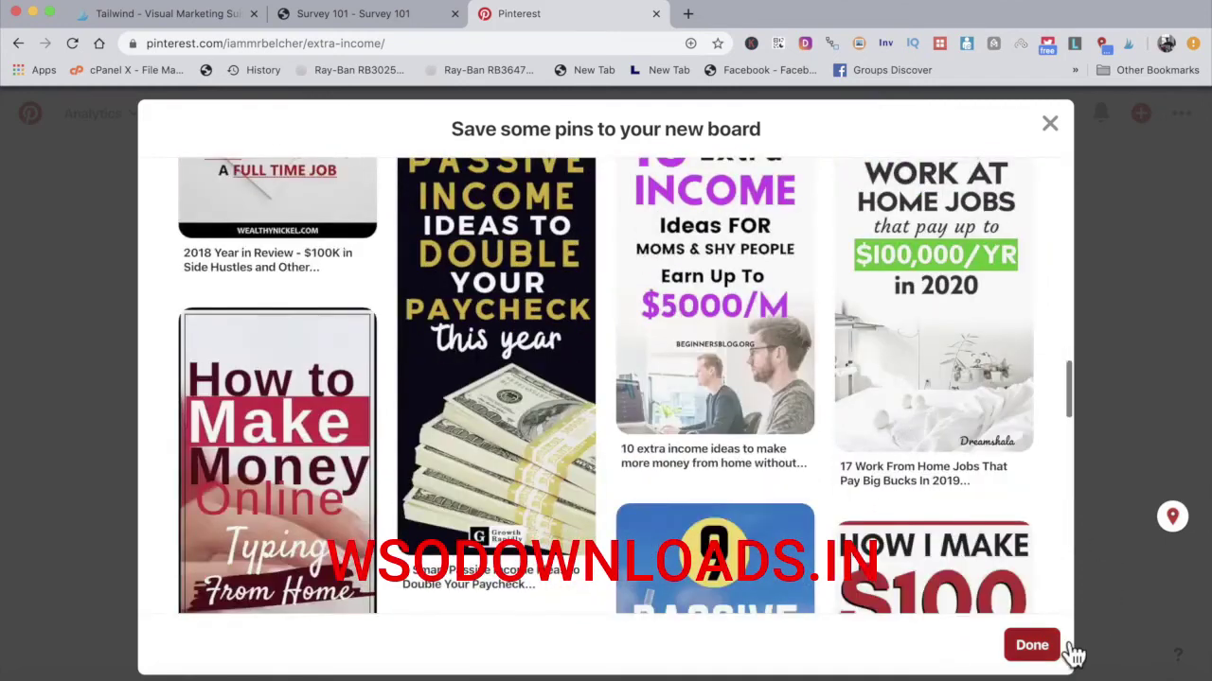
left_click(1051, 126)
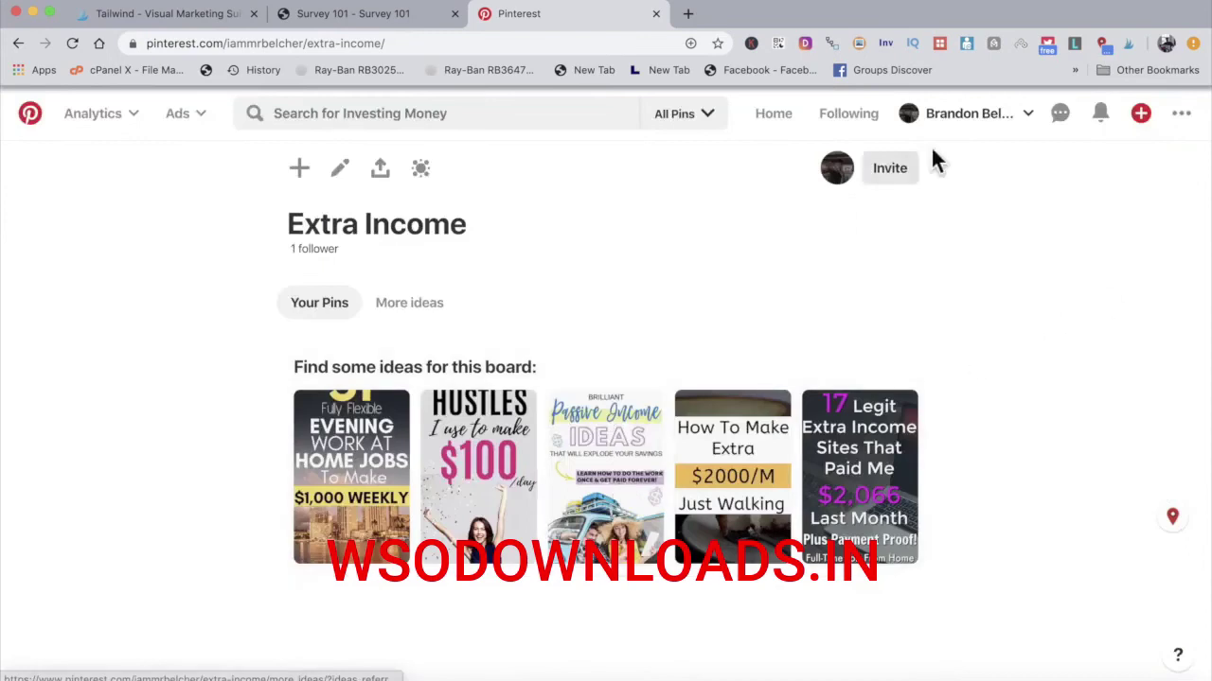
- Return to the profile's boards list, now showing Extra Income beside Wealth Building
left_click(939, 115)
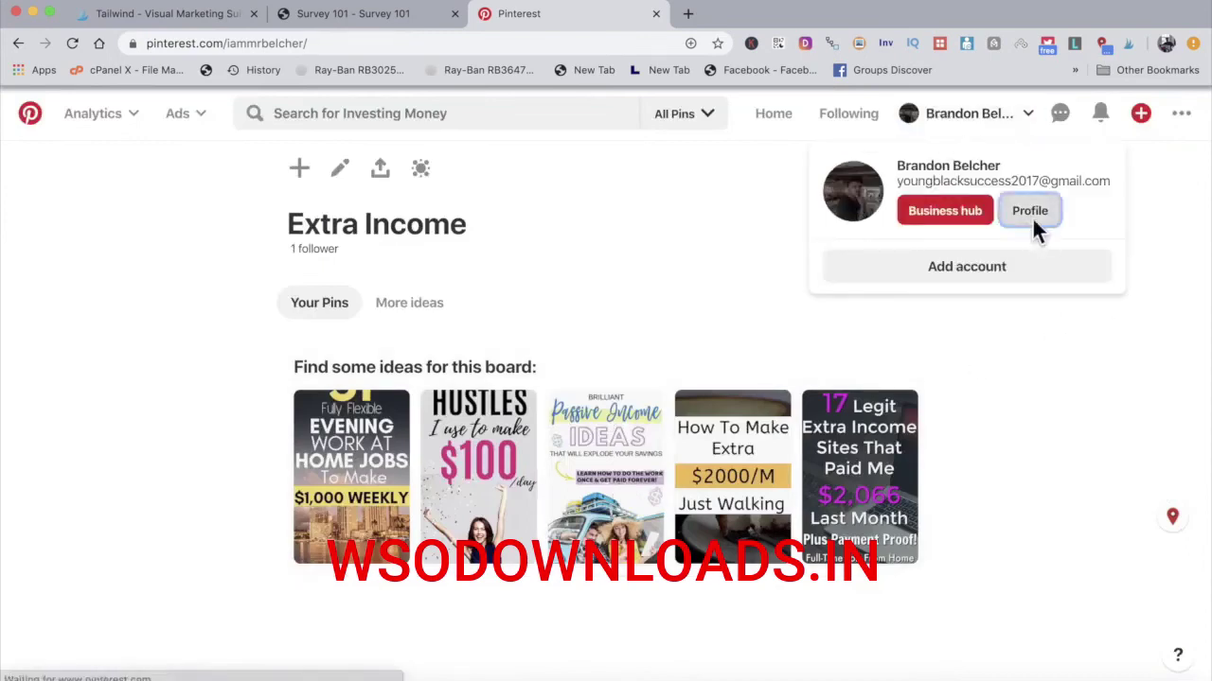
left_click(1030, 214)
left_click(668, 602)
scroll(679, 615, "down", 3)
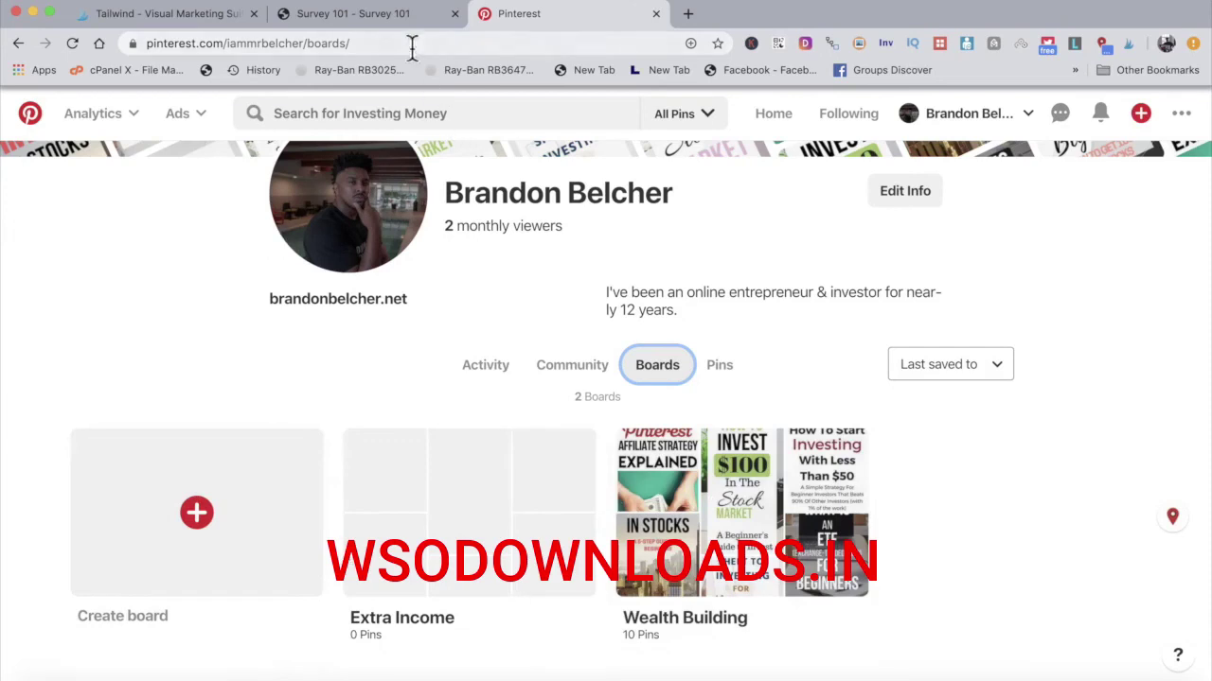
left_click(193, 17)
- Assign the first three Survey 101 draft pins to the Wealth Building board
left_click(167, 382)
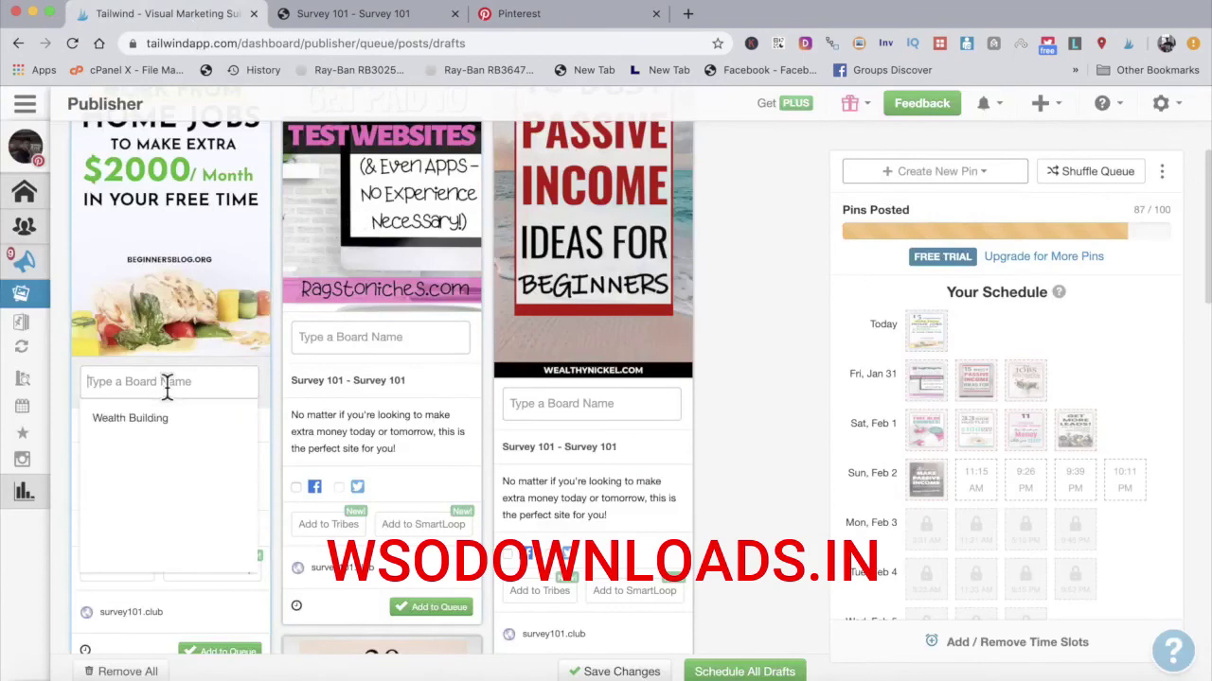
left_click(167, 433)
left_click(381, 336)
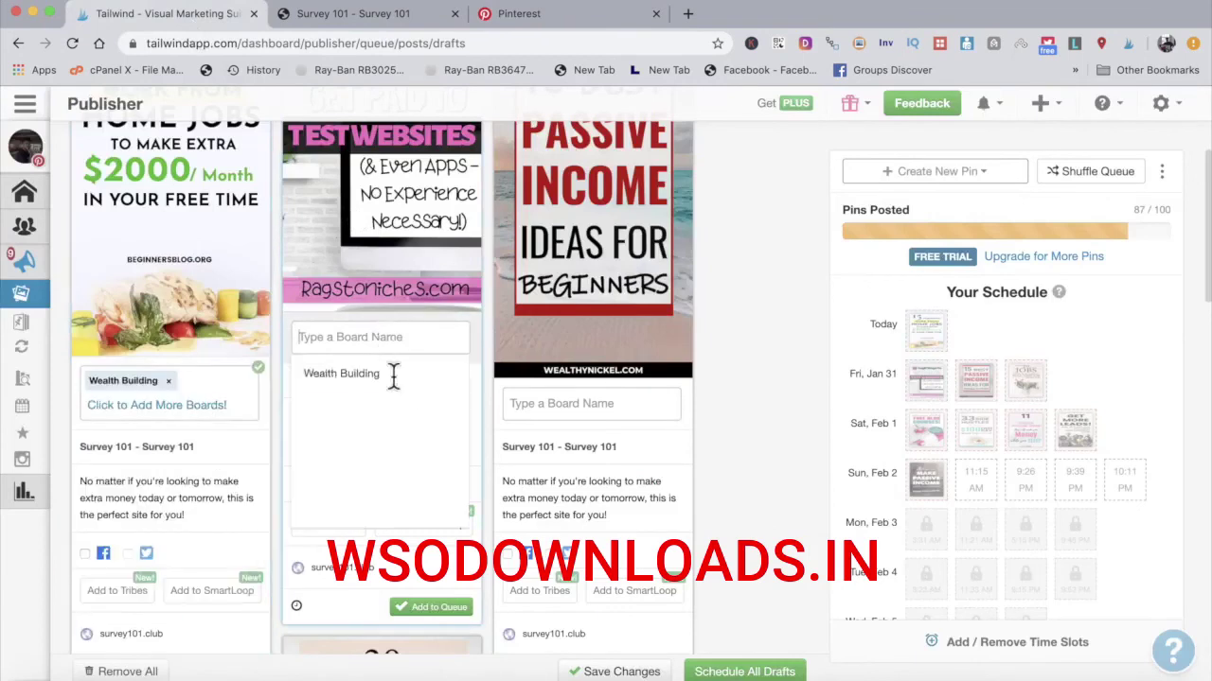
left_click(390, 373)
left_click(614, 413)
left_click(584, 441)
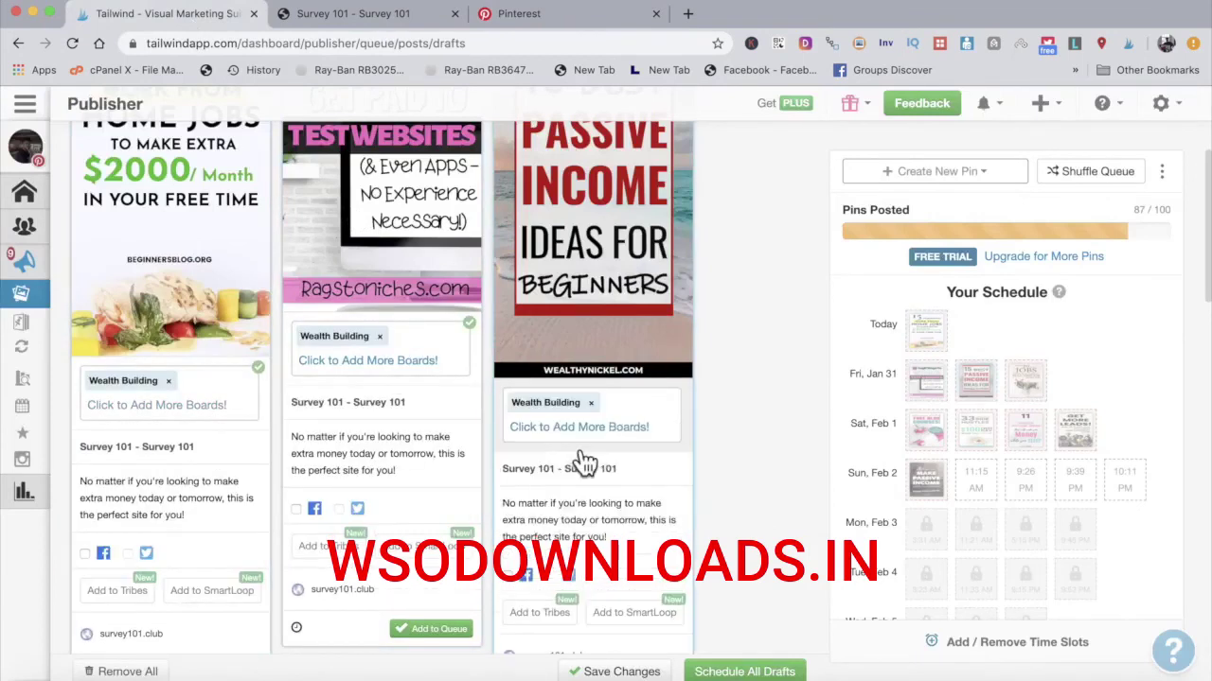
scroll(579, 456, "down", 2)
scroll(572, 449, "down", 5)
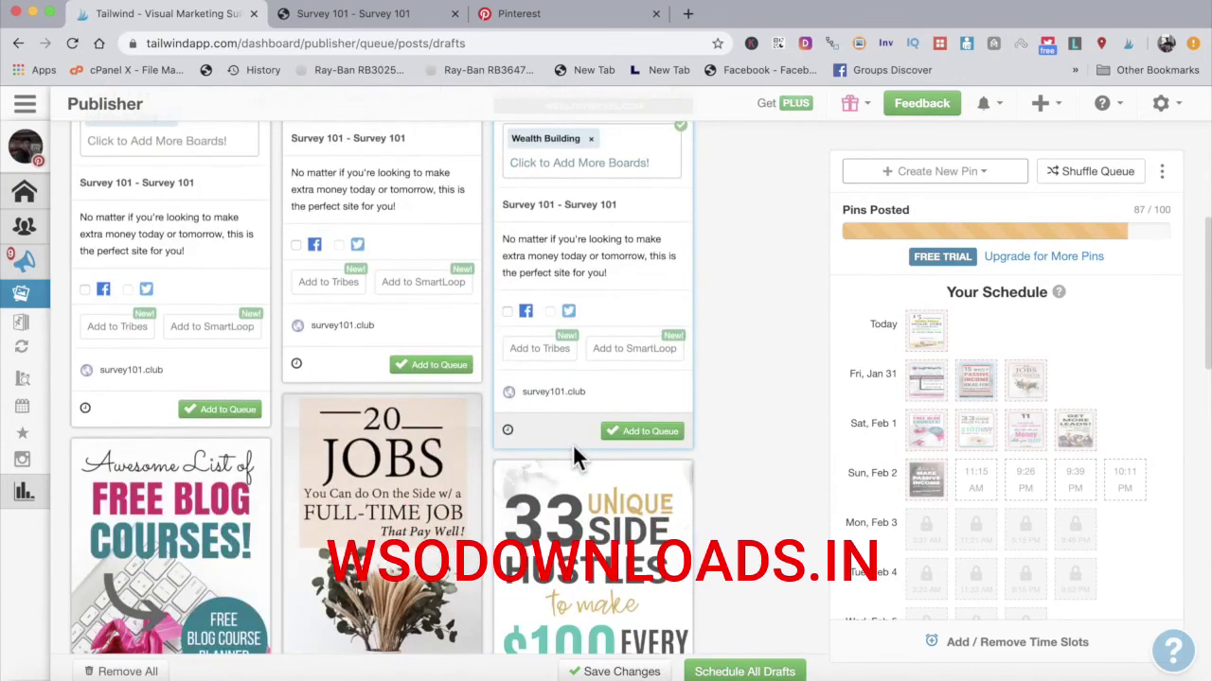
scroll(547, 488, "down", 10)
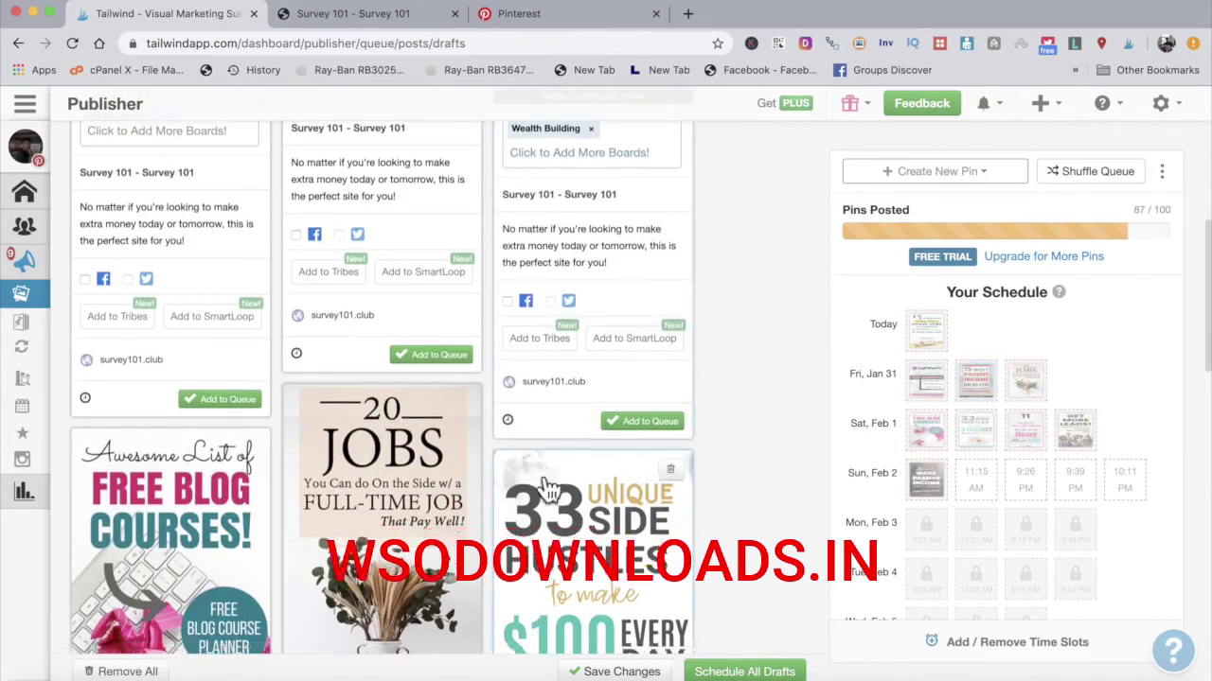
- Assign the next row of three drafts to Wealth Building
left_click(385, 179)
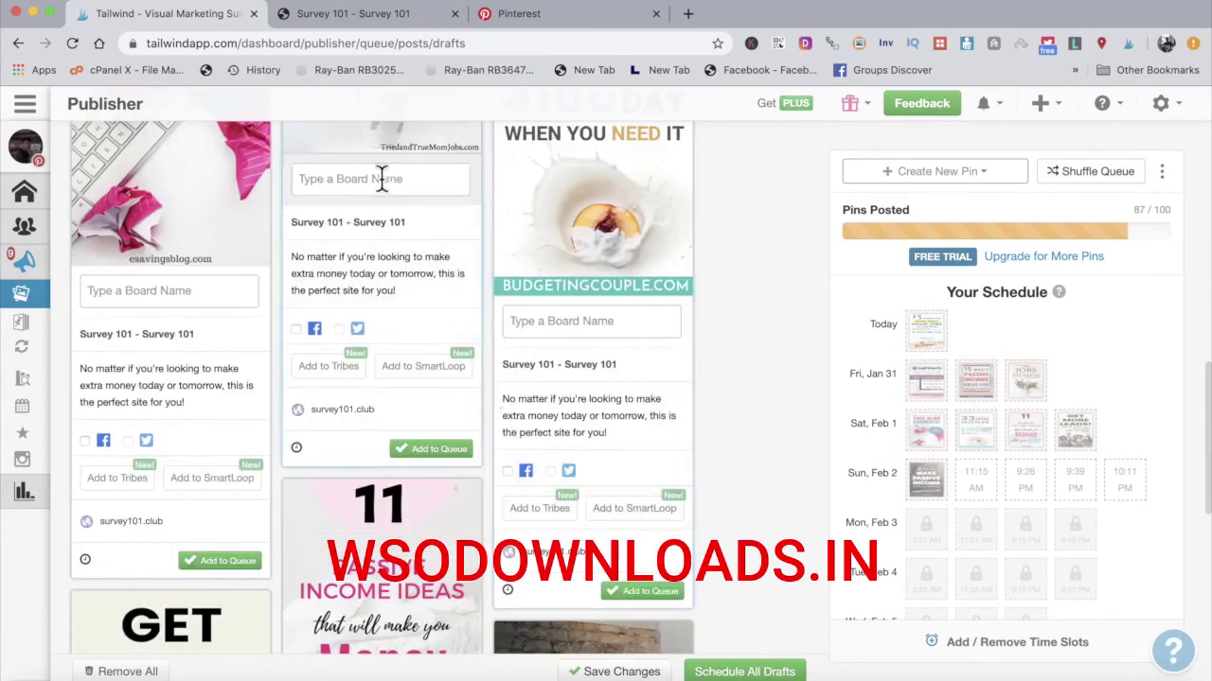
left_click(392, 221)
left_click(583, 329)
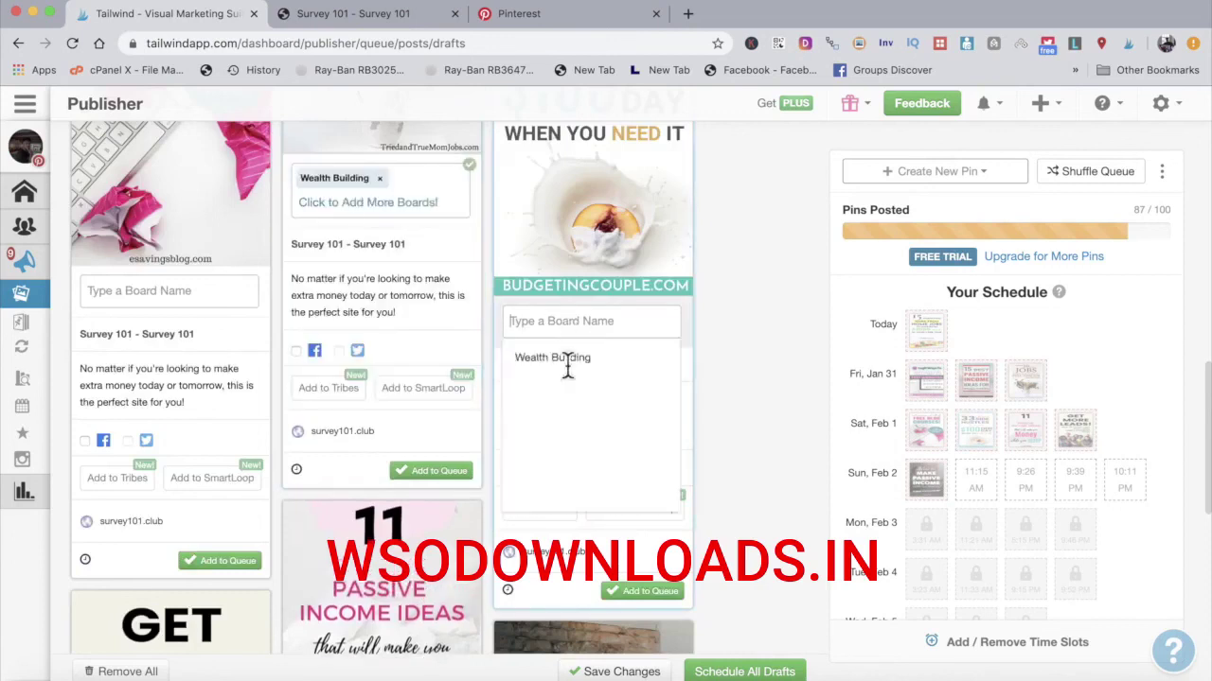
left_click(566, 362)
left_click(142, 291)
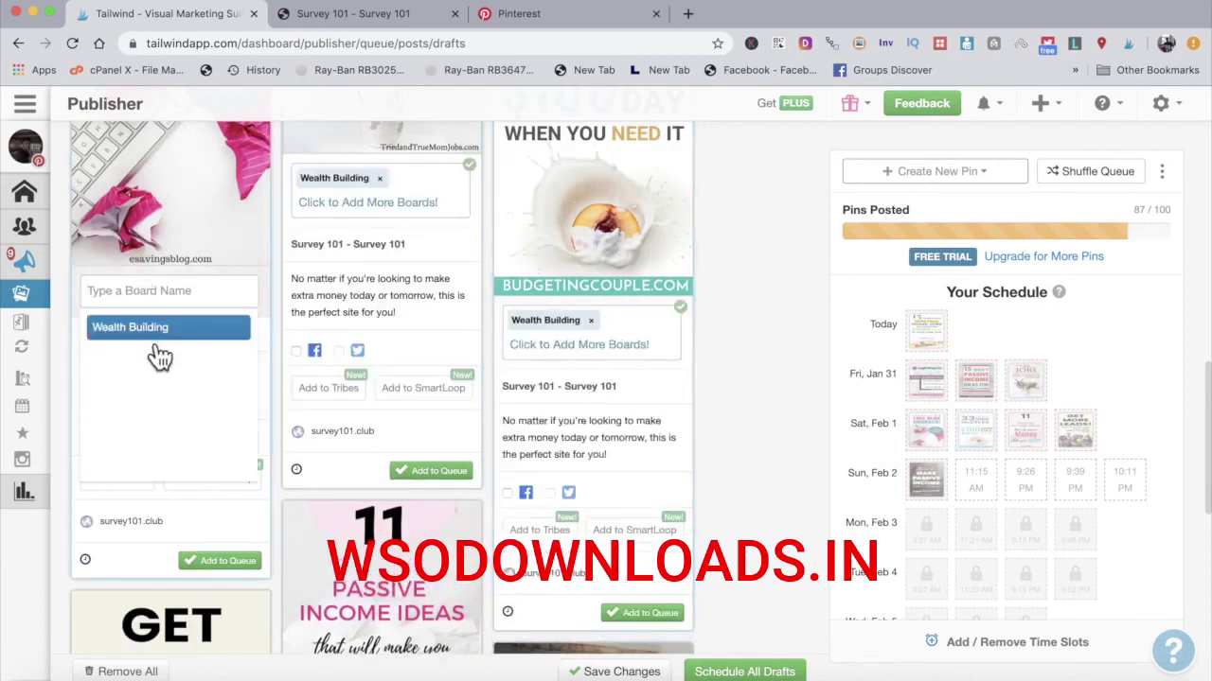
left_click(156, 350)
- Assign the last three drafts to Wealth Building and check the board list on Pinterest
scroll(159, 356, "down", 10)
left_click(157, 376)
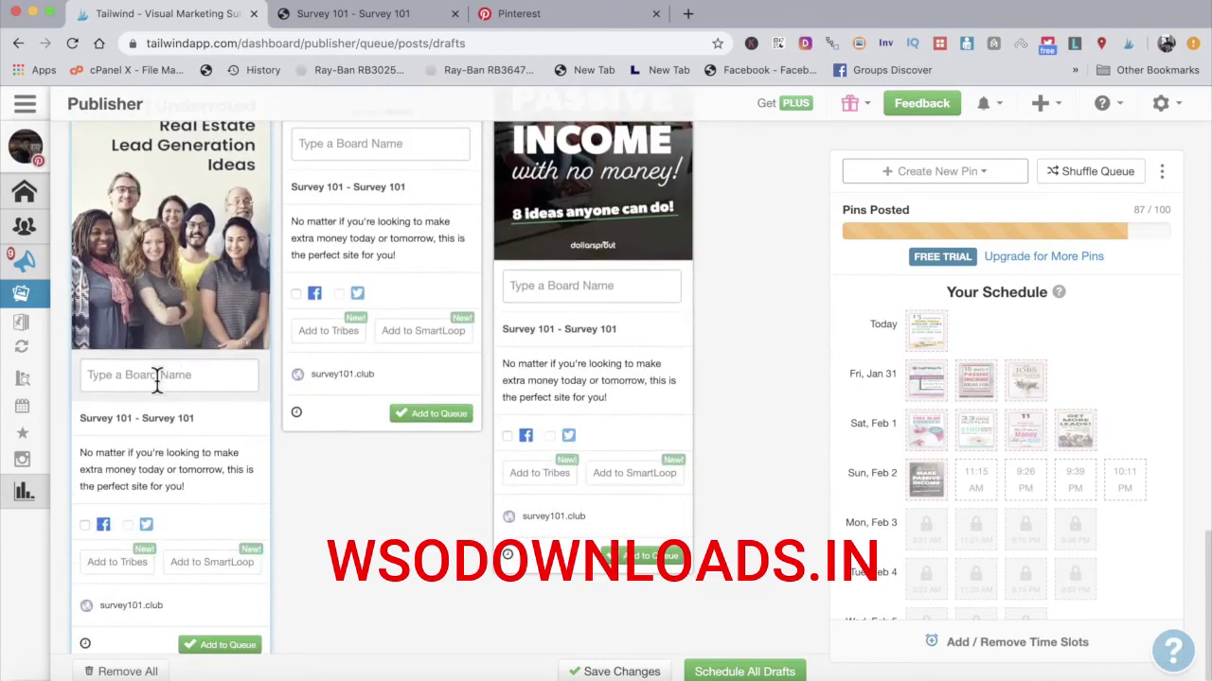
left_click(195, 416)
left_click(333, 156)
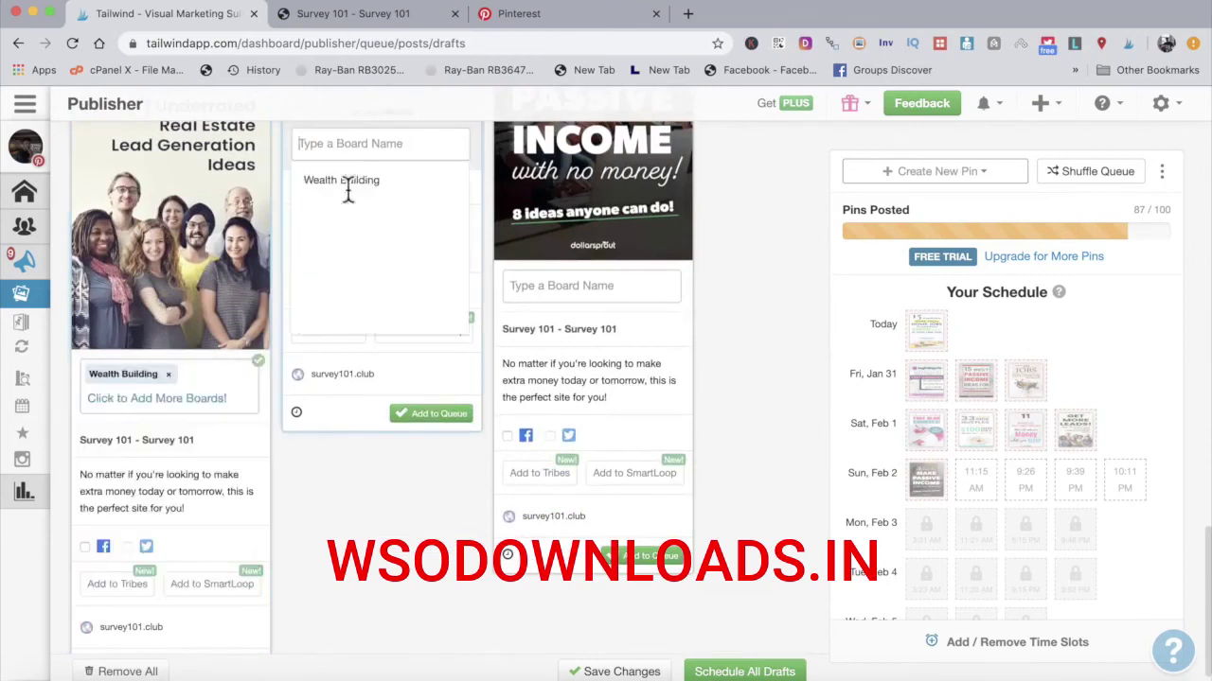
left_click(347, 187)
left_click(576, 293)
left_click(577, 320)
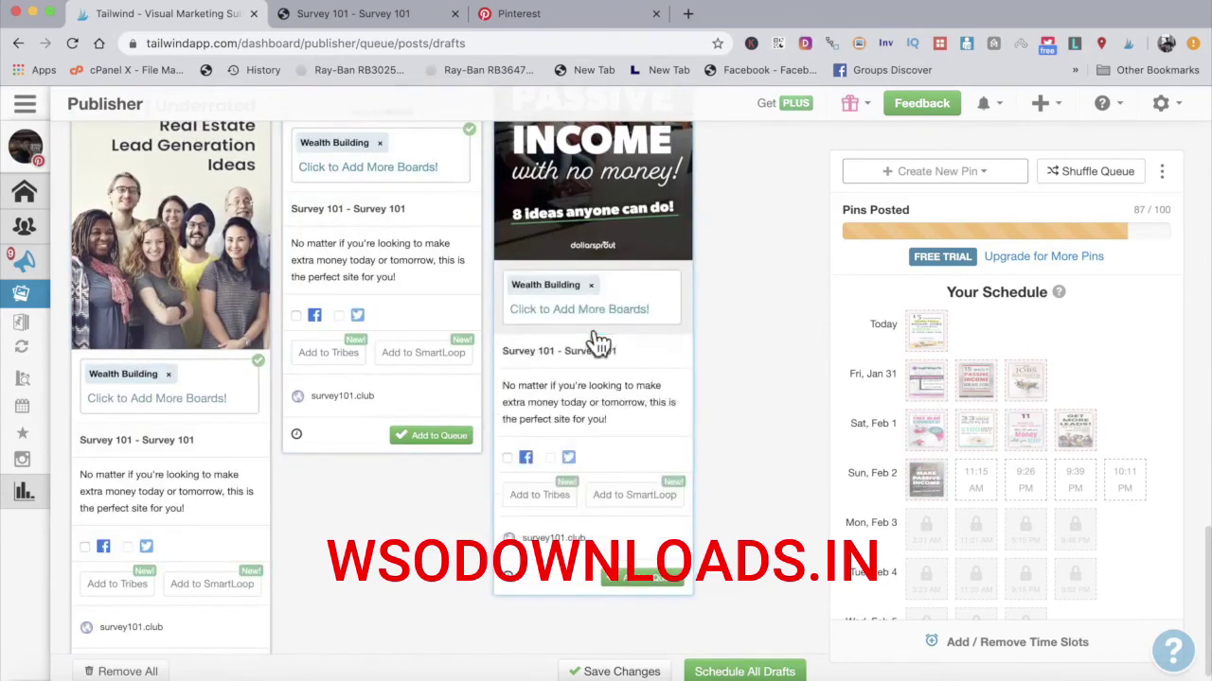
left_click(542, 13)
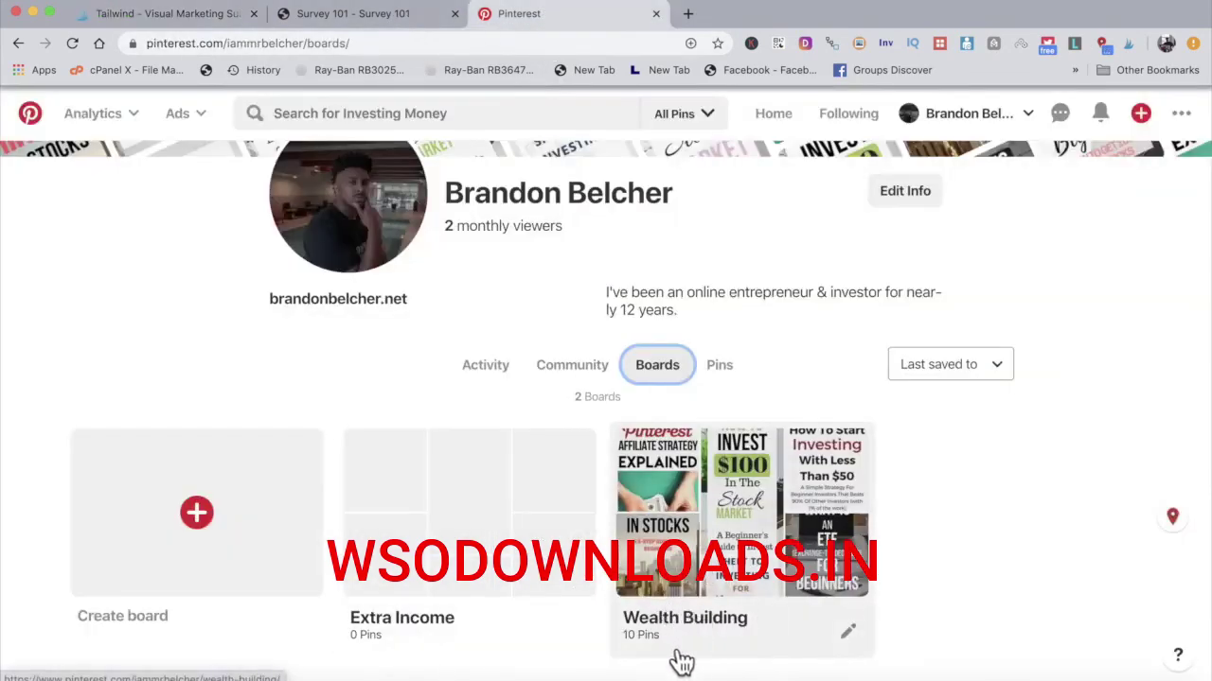
left_click(208, 18)
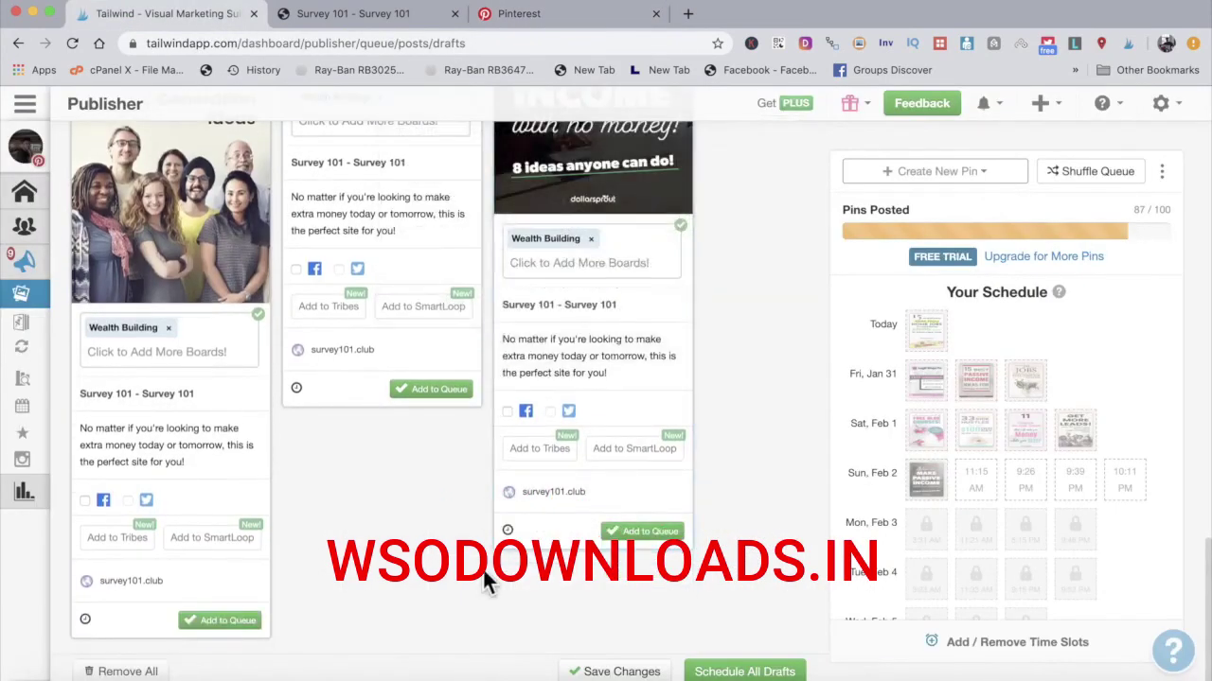
- Add every Survey 101 draft to the queue until Drafts reads 0 and Scheduled reads 9
scroll(482, 576, "up", 3)
scroll(482, 576, "up", 8)
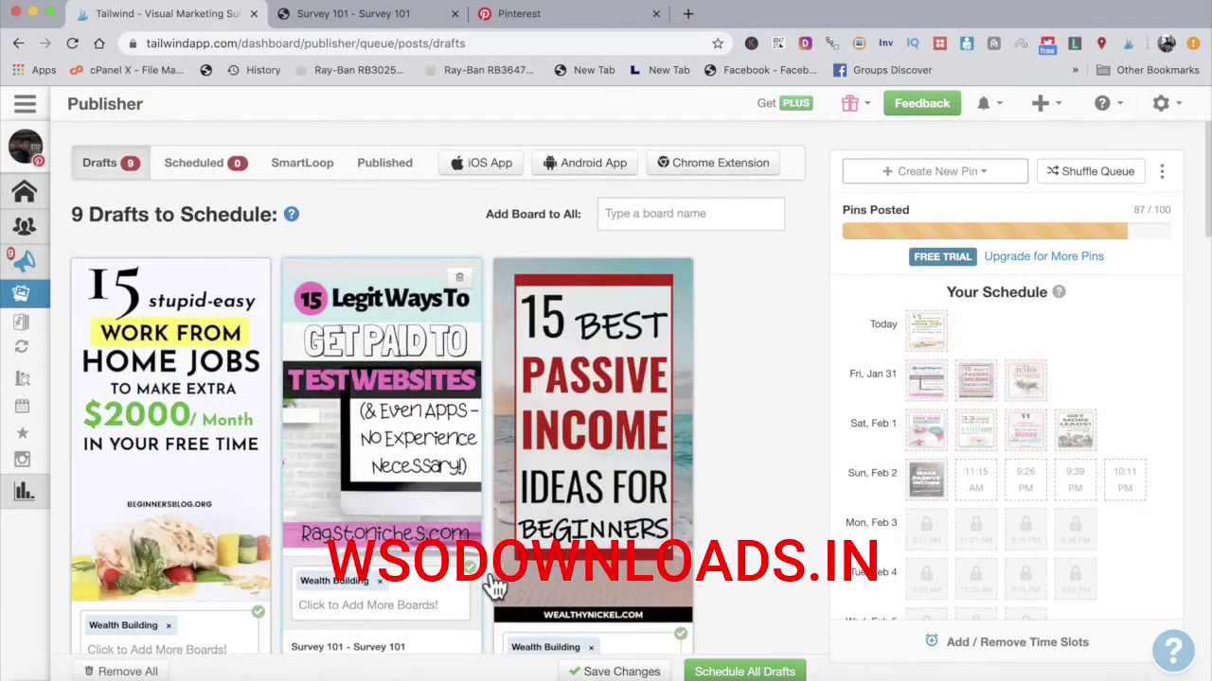
scroll(492, 587, "down", 5)
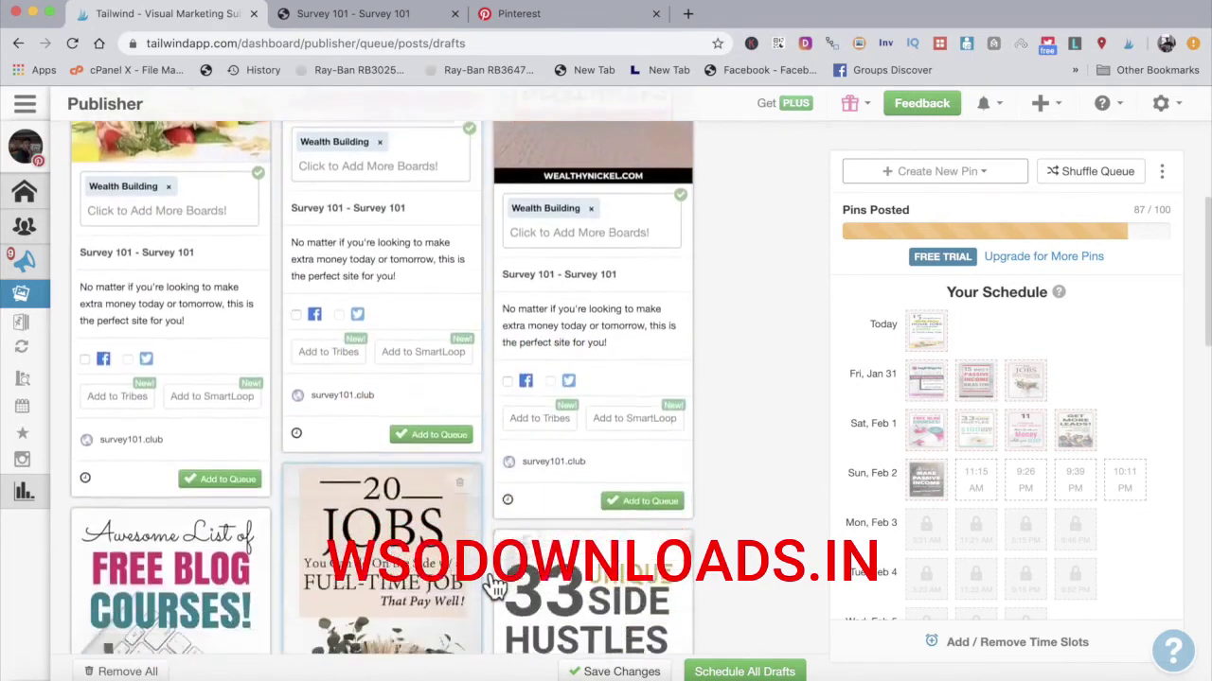
scroll(490, 585, "down", 1)
left_click(252, 437)
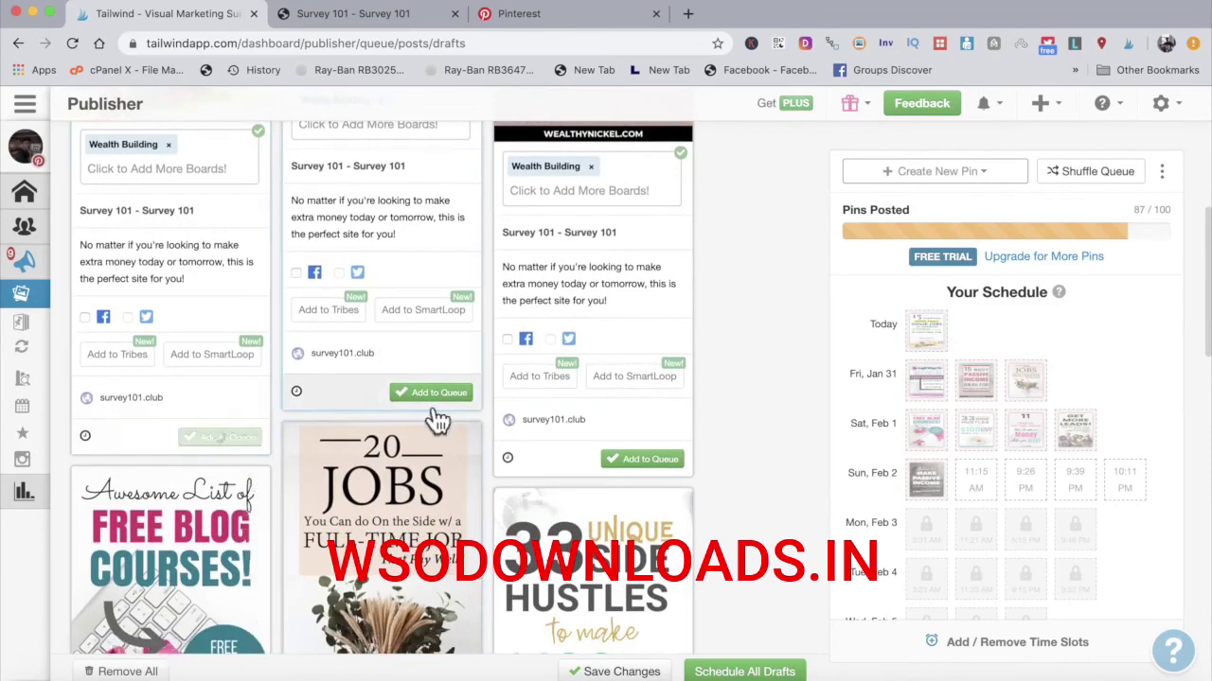
left_click(435, 396)
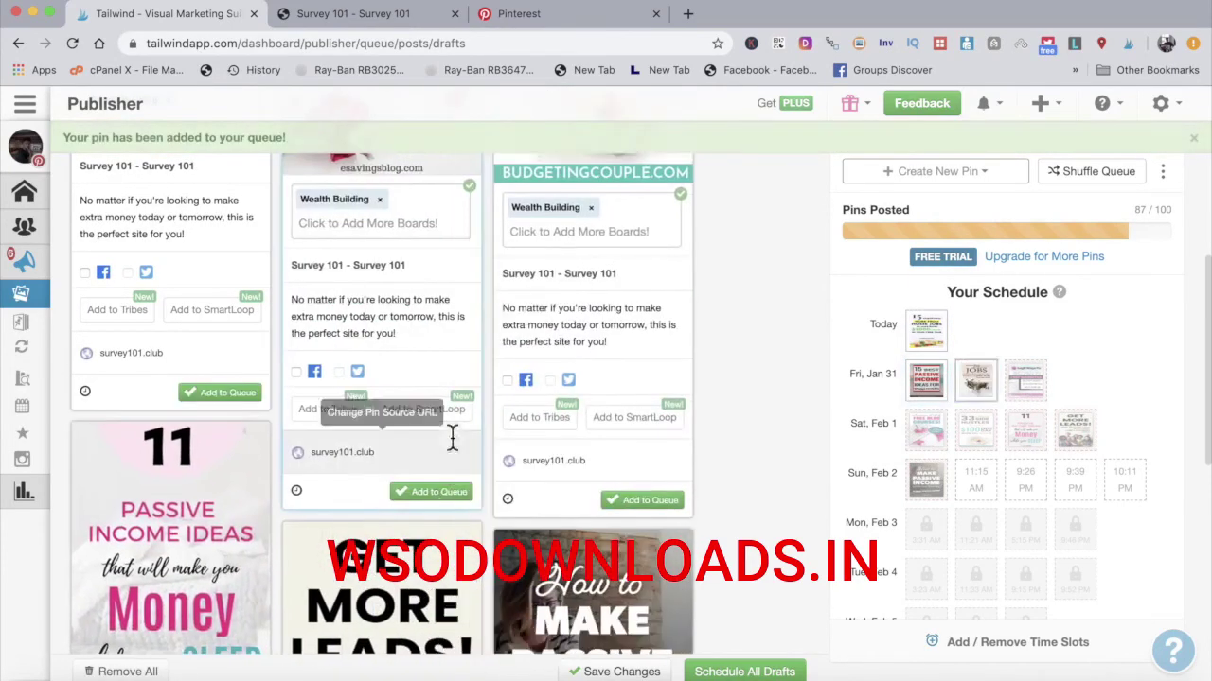
left_click(436, 492)
left_click(236, 395)
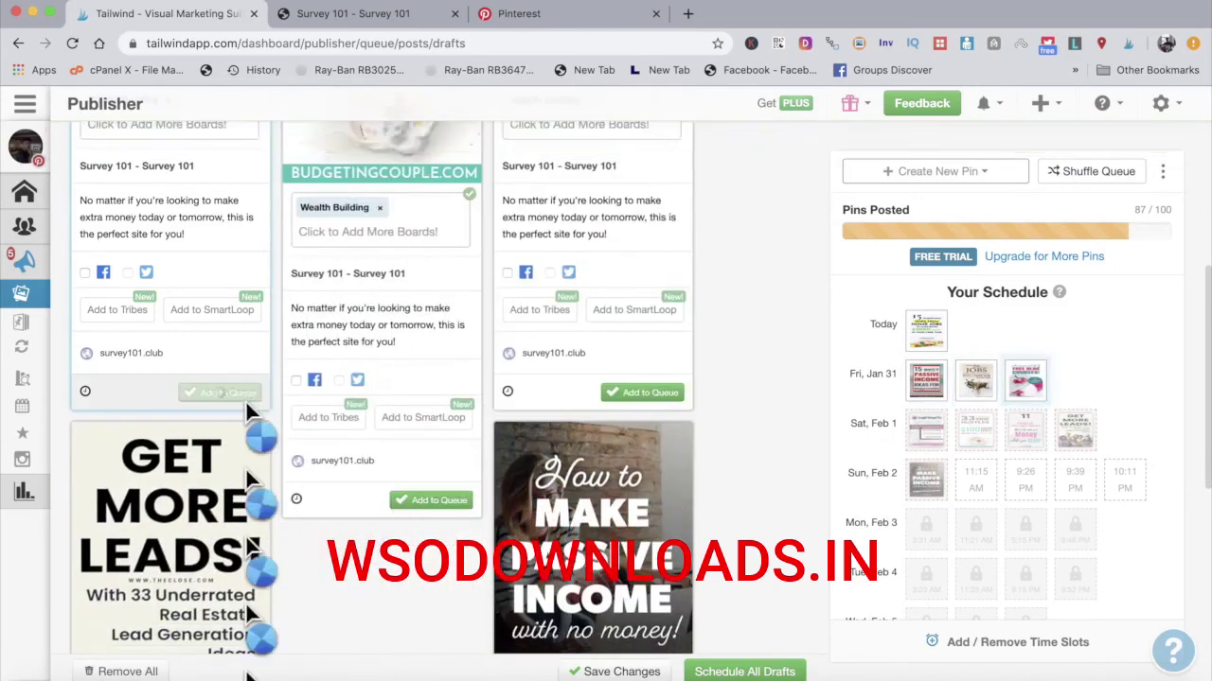
left_click(236, 502)
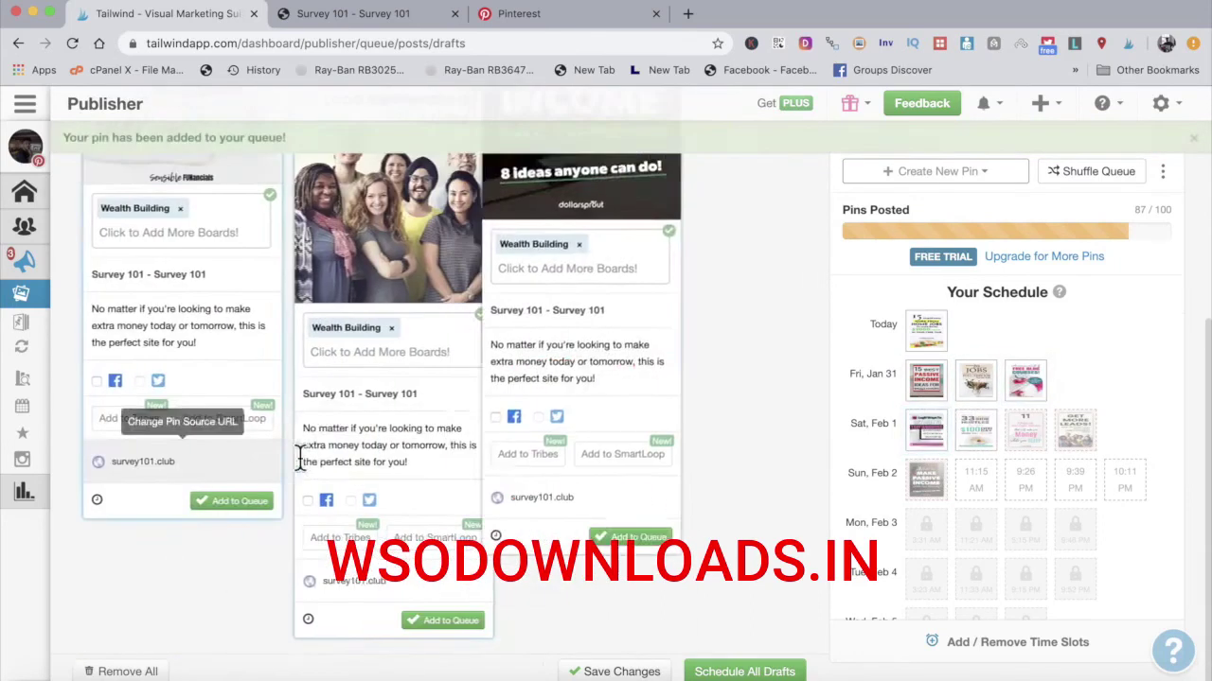
left_click(232, 504)
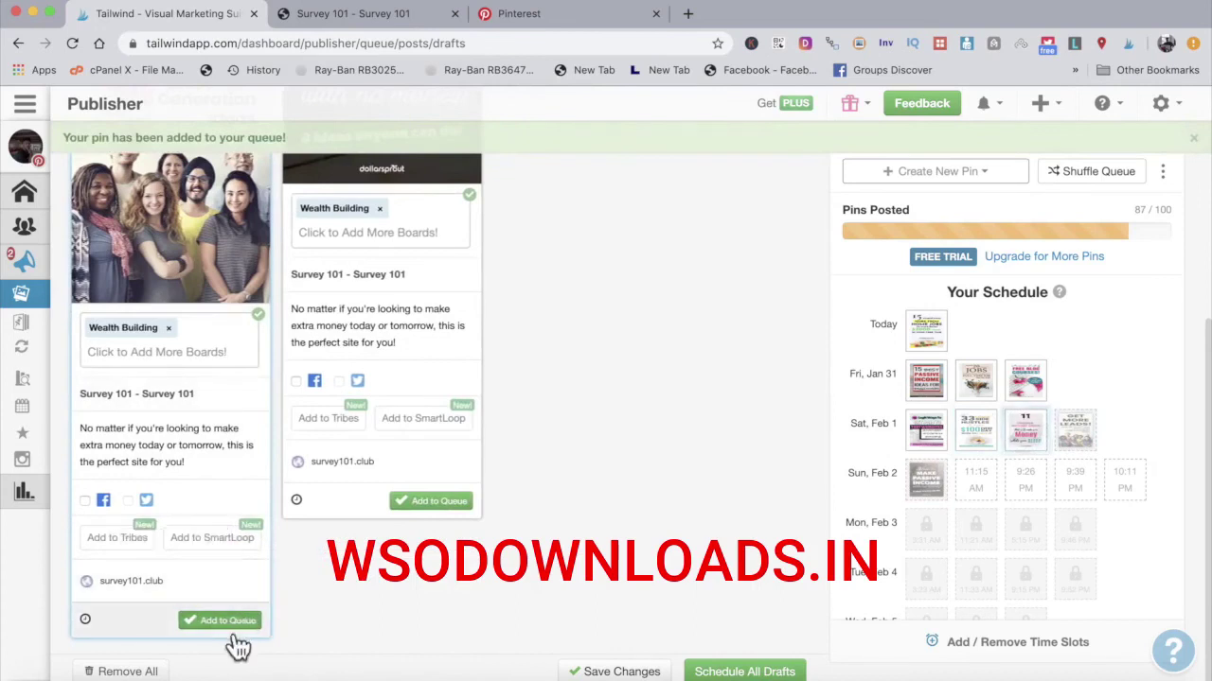
left_click(232, 623)
left_click(213, 620)
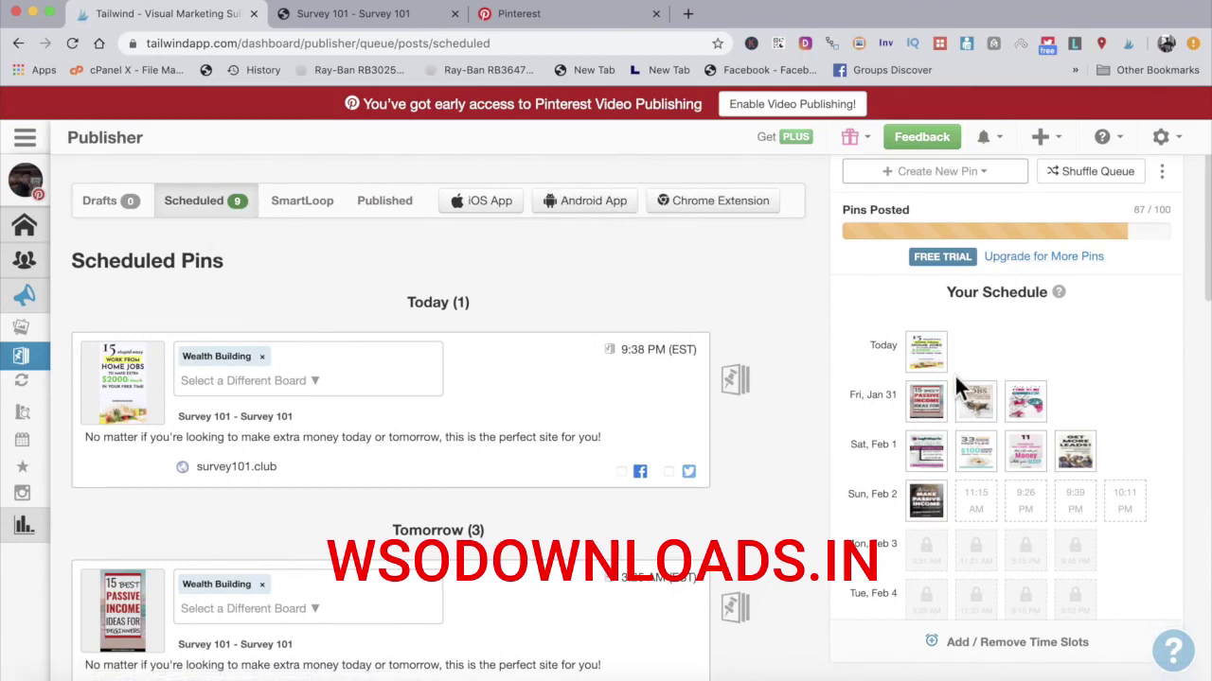
mouse_move(925, 356)
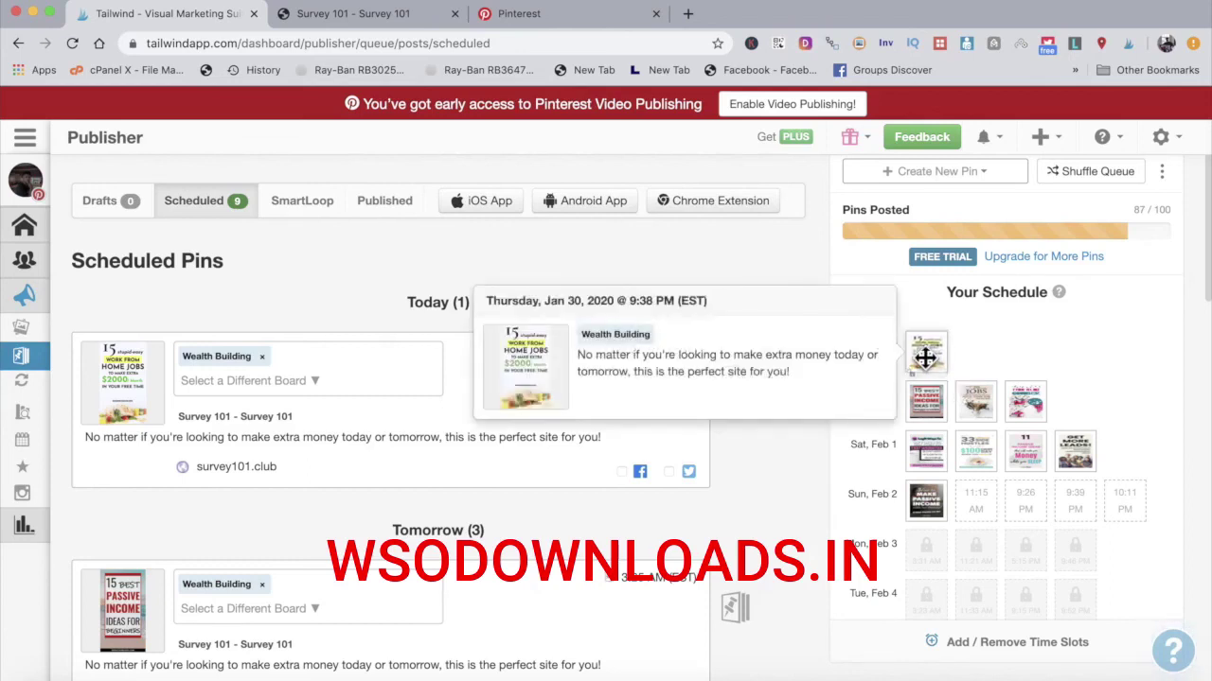
mouse_move(950, 400)
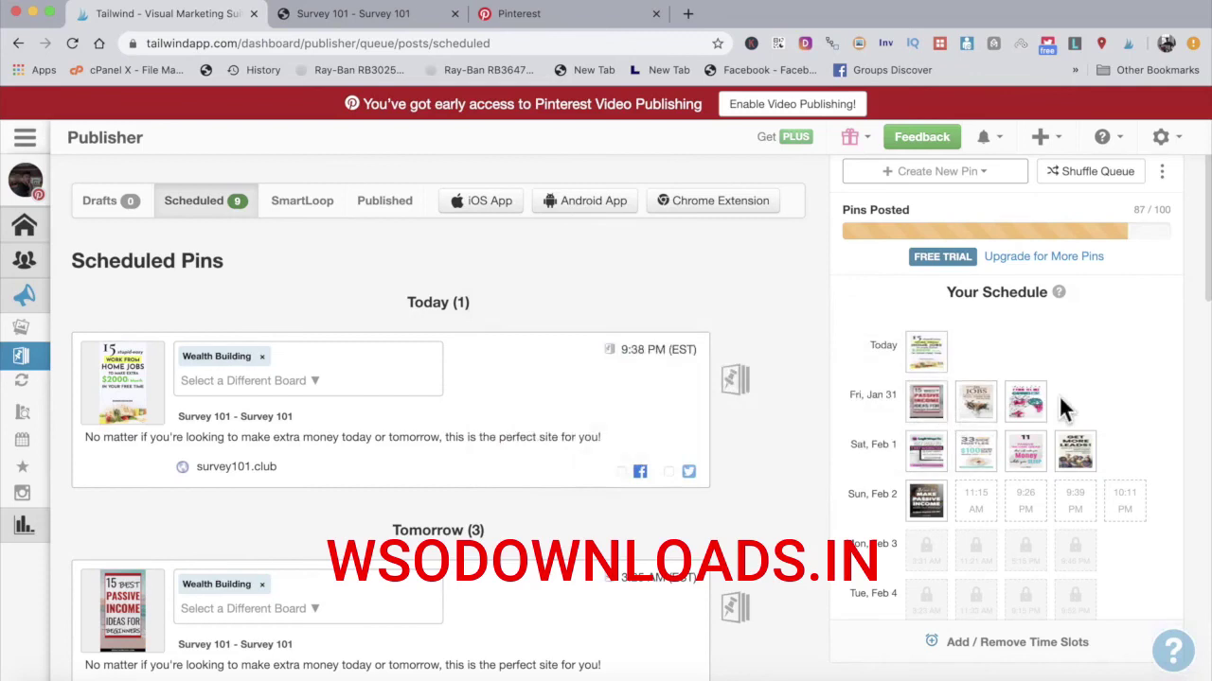
mouse_move(1048, 473)
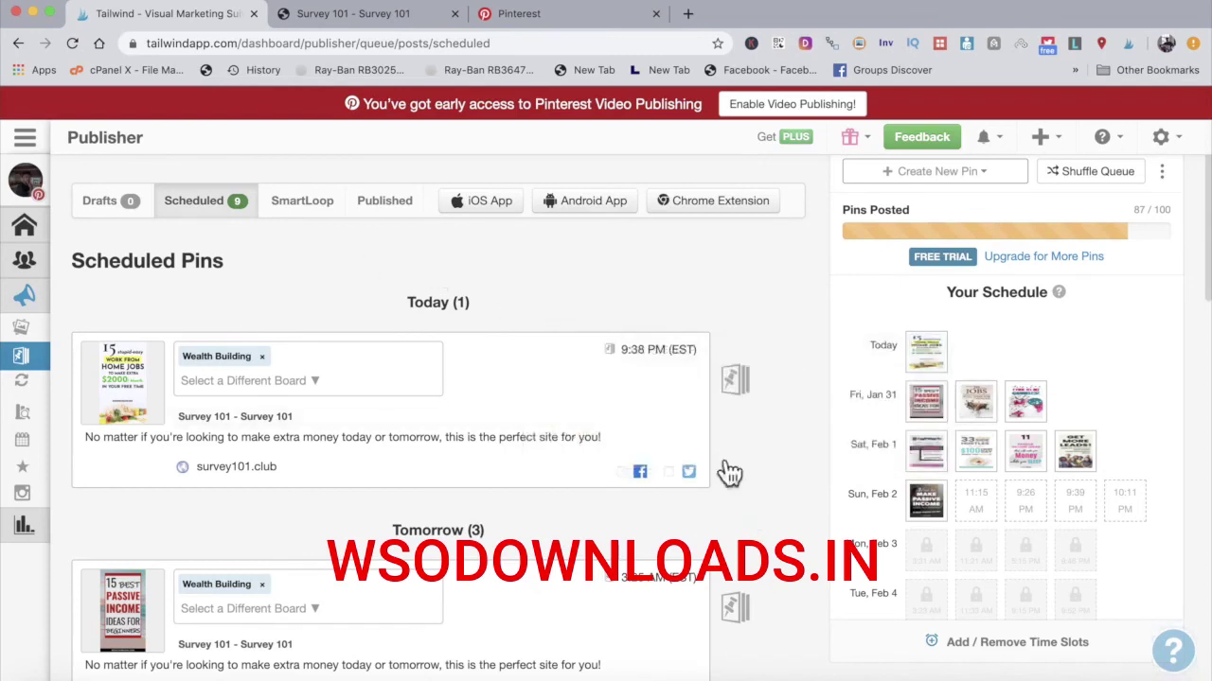
mouse_move(768, 435)
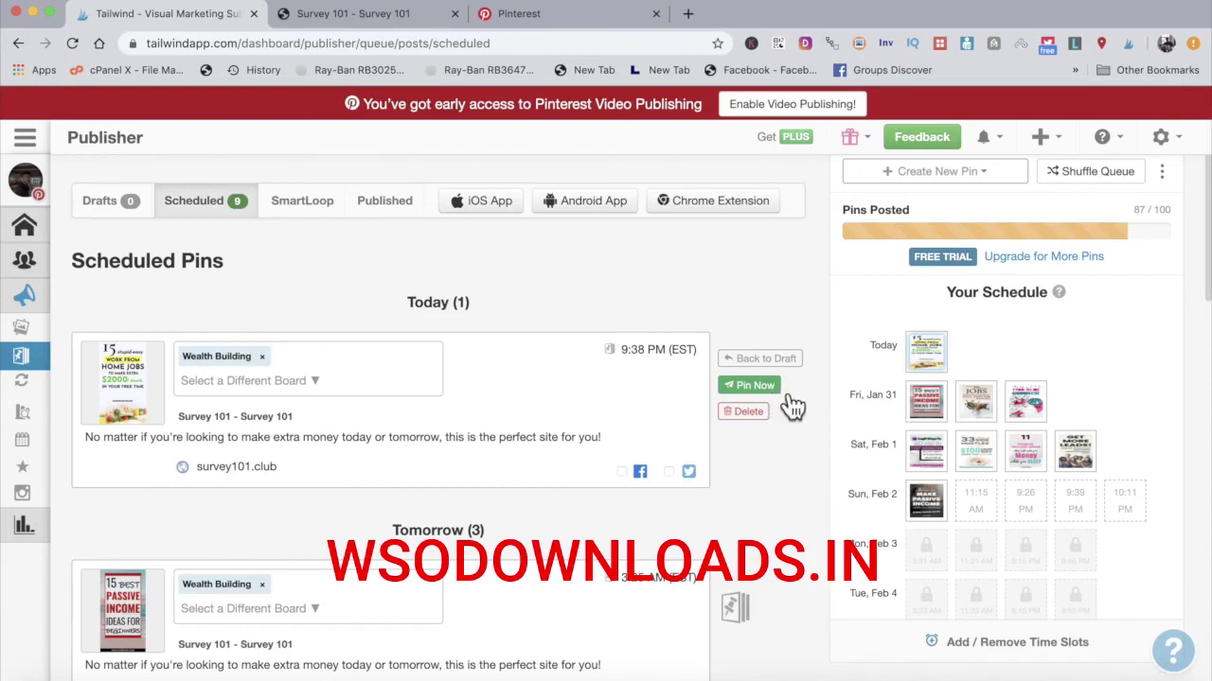
- Use Pin Now on each scheduled Survey 101 pin until the Scheduled count is 0
left_click(776, 386)
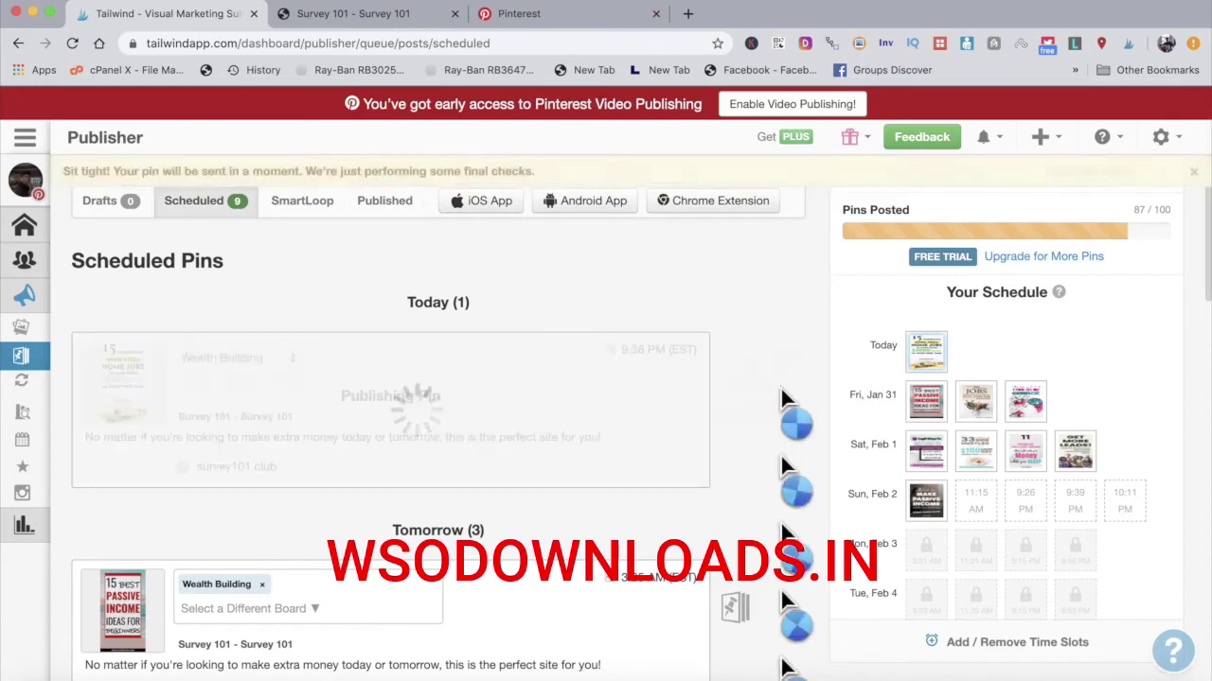
left_click(774, 437)
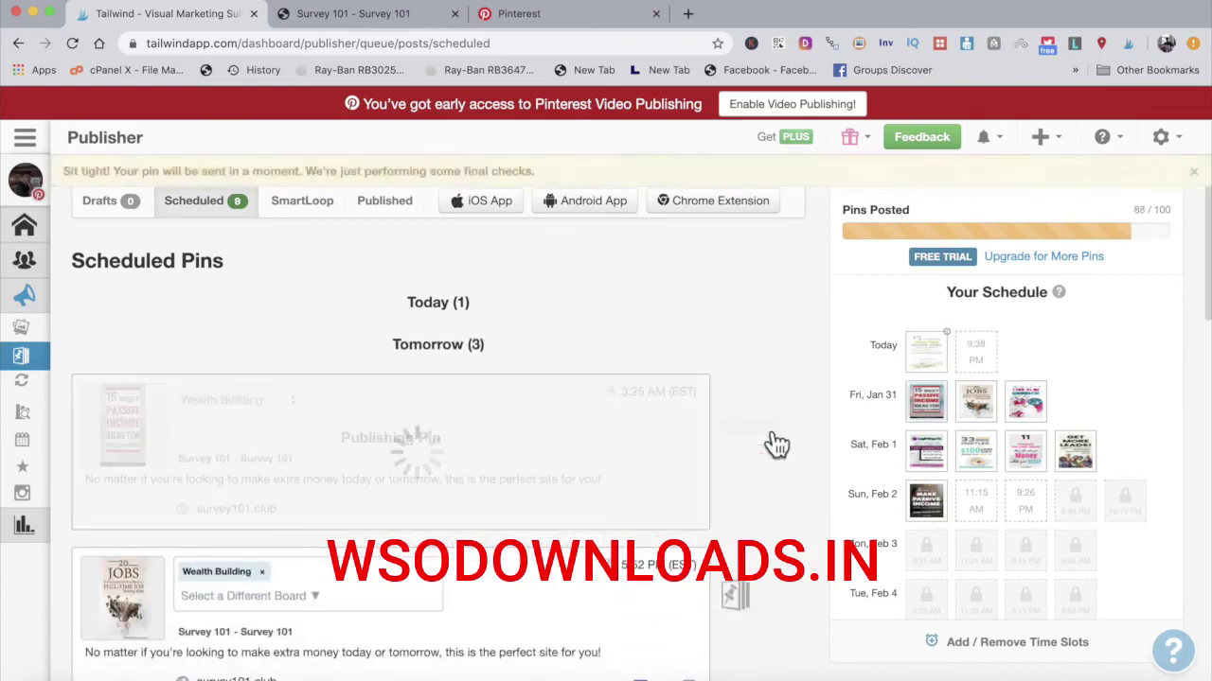
left_click(764, 432)
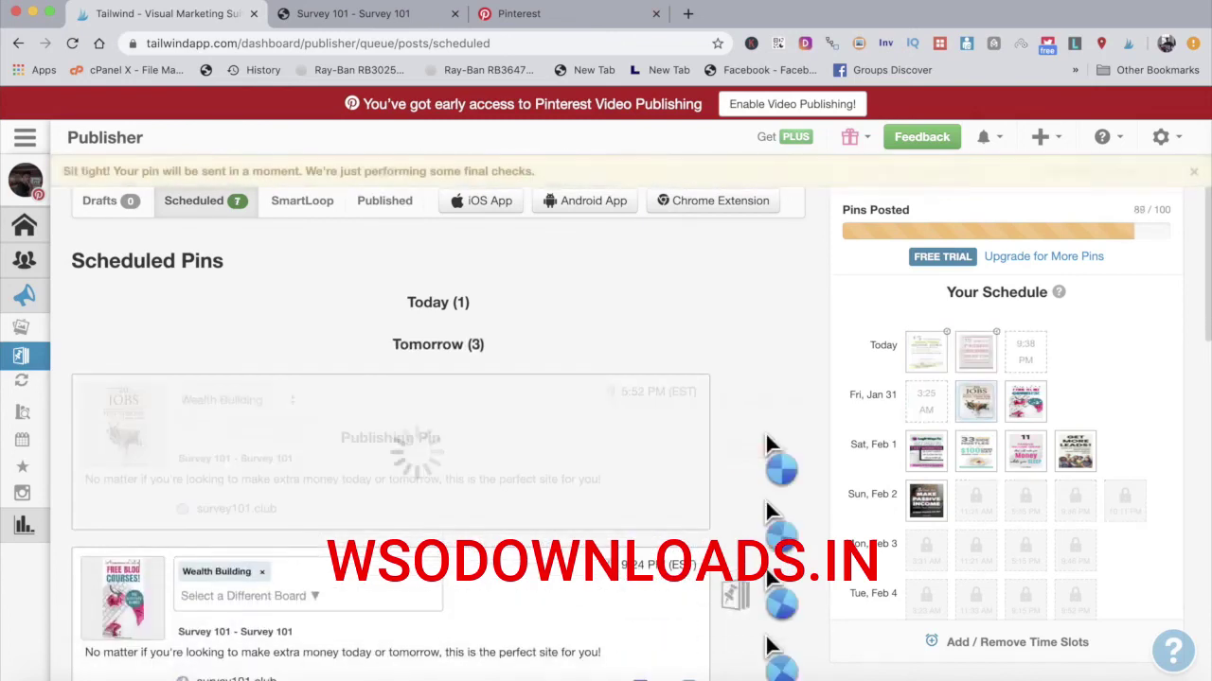
left_click(765, 432)
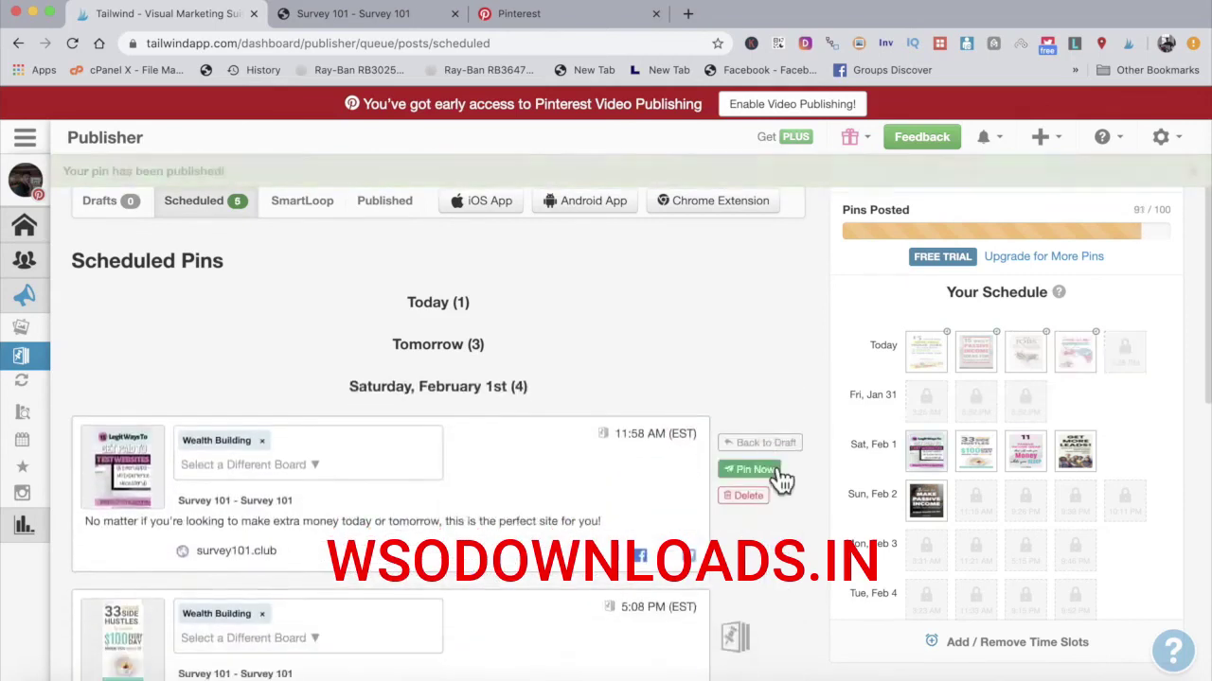
left_click(769, 466)
left_click(764, 469)
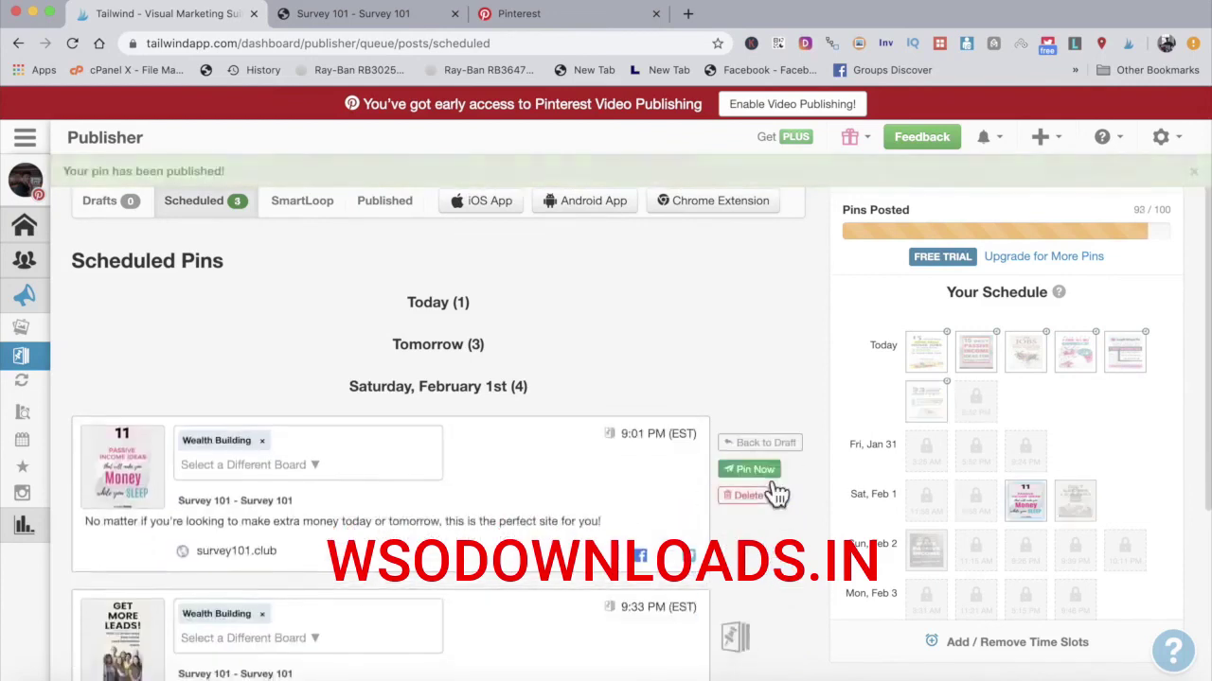
left_click(765, 472)
left_click(764, 474)
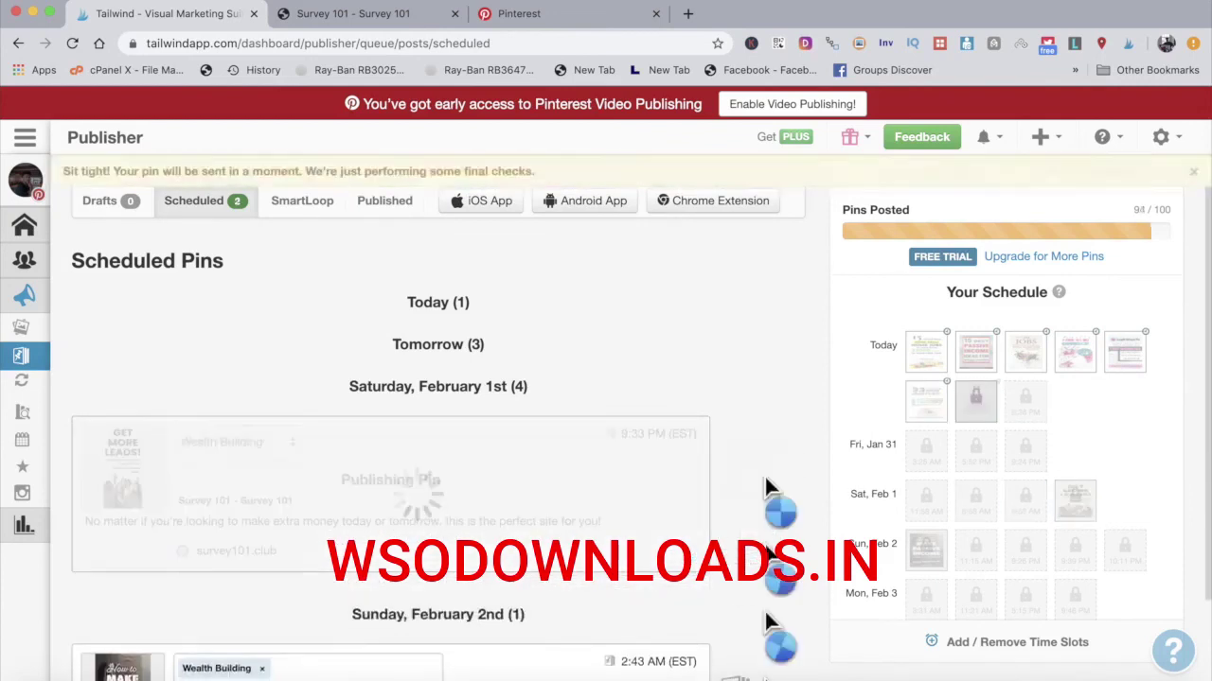
left_click(769, 509)
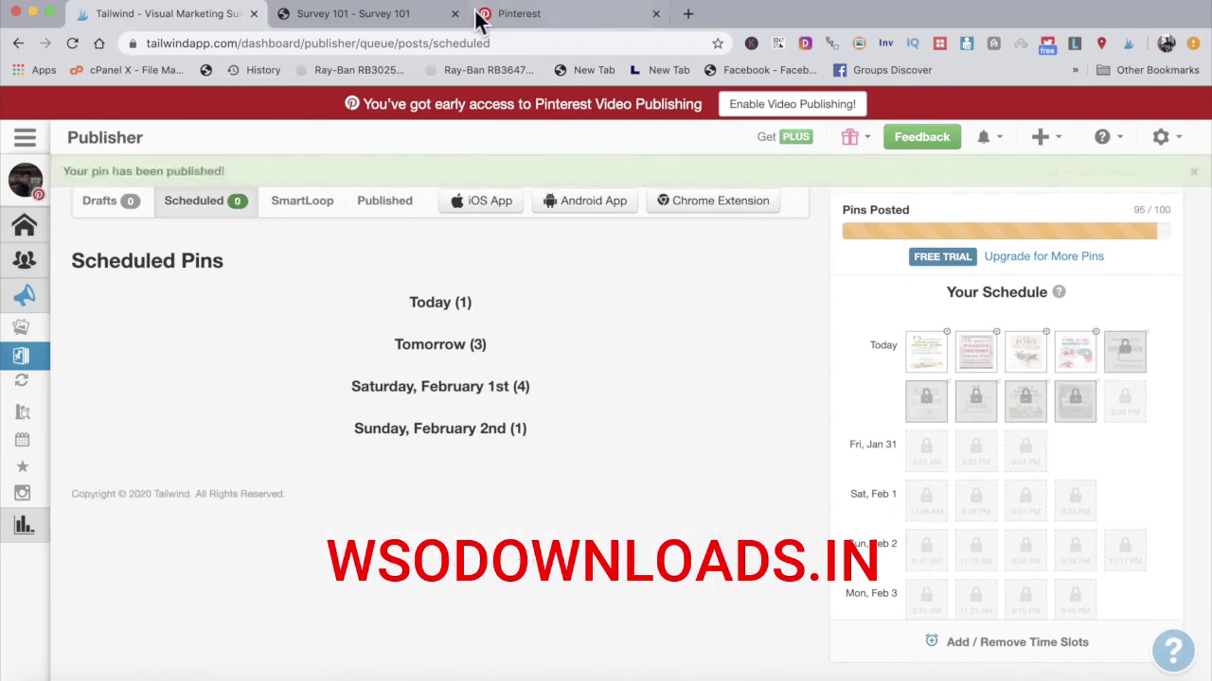
left_click(516, 19)
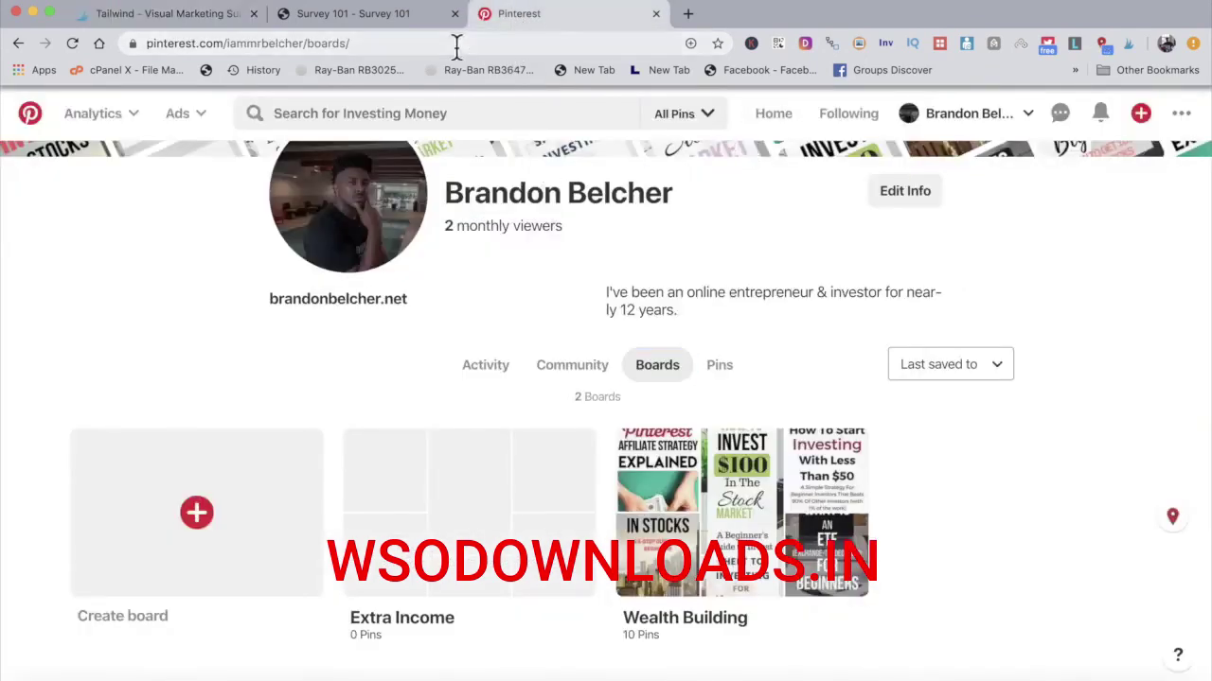
- Reload the Pinterest boards page and open the Wealth Building board
left_click(455, 44)
key("Return")
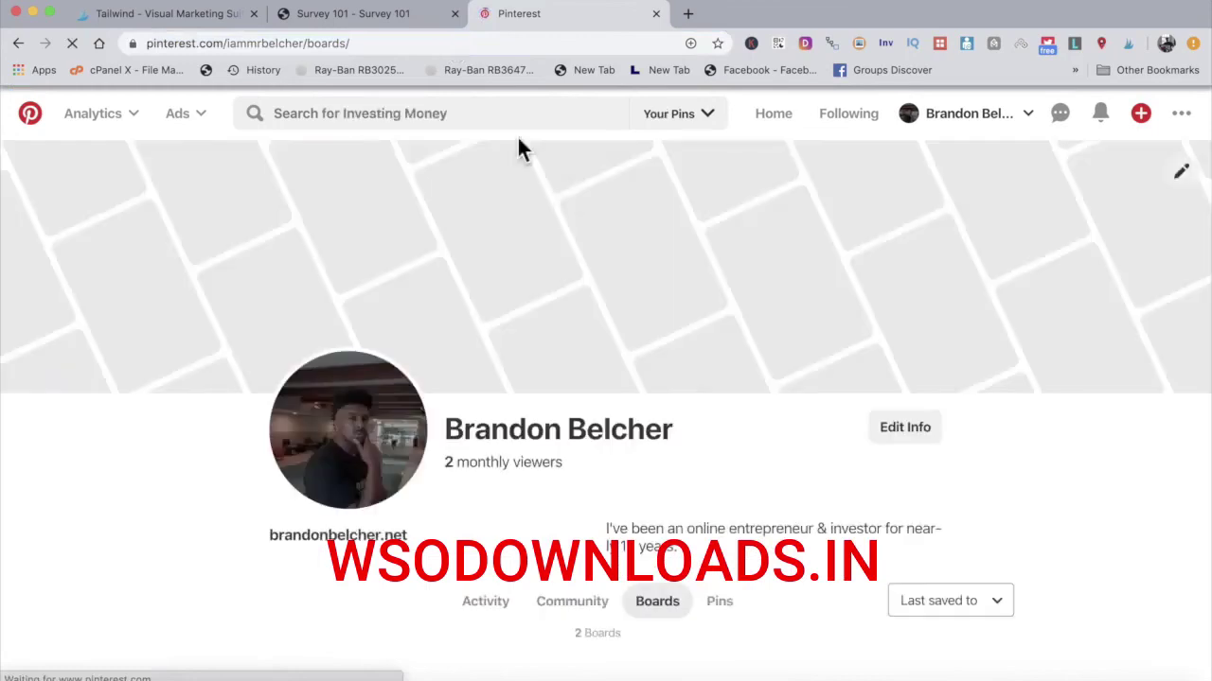
scroll(613, 308, "down", 5)
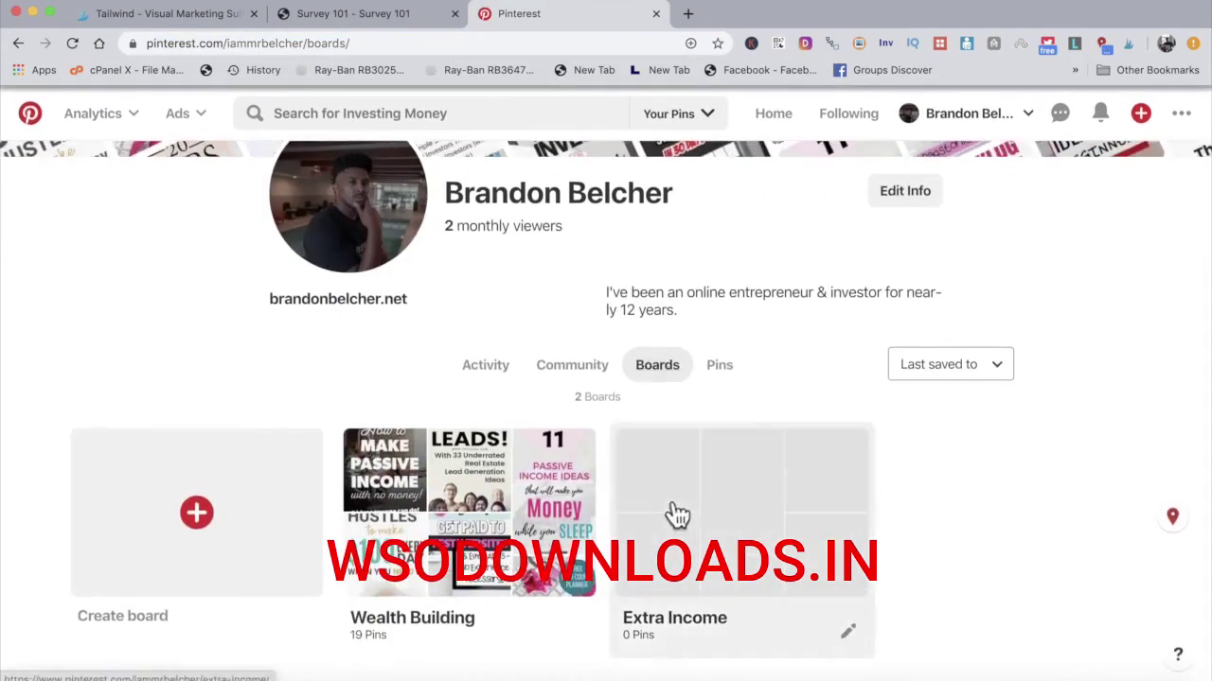
left_click(447, 526)
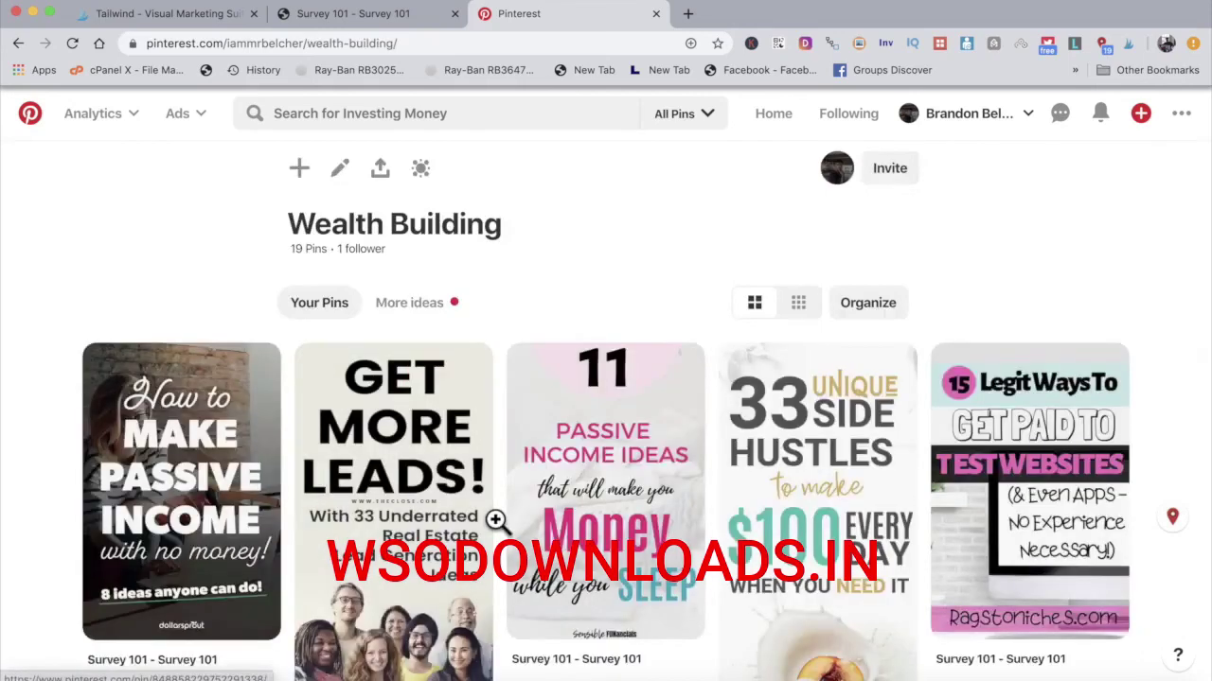
- Open the passive income pin and follow its link to survey101.club
scroll(494, 521, "down", 1)
scroll(494, 520, "down", 2)
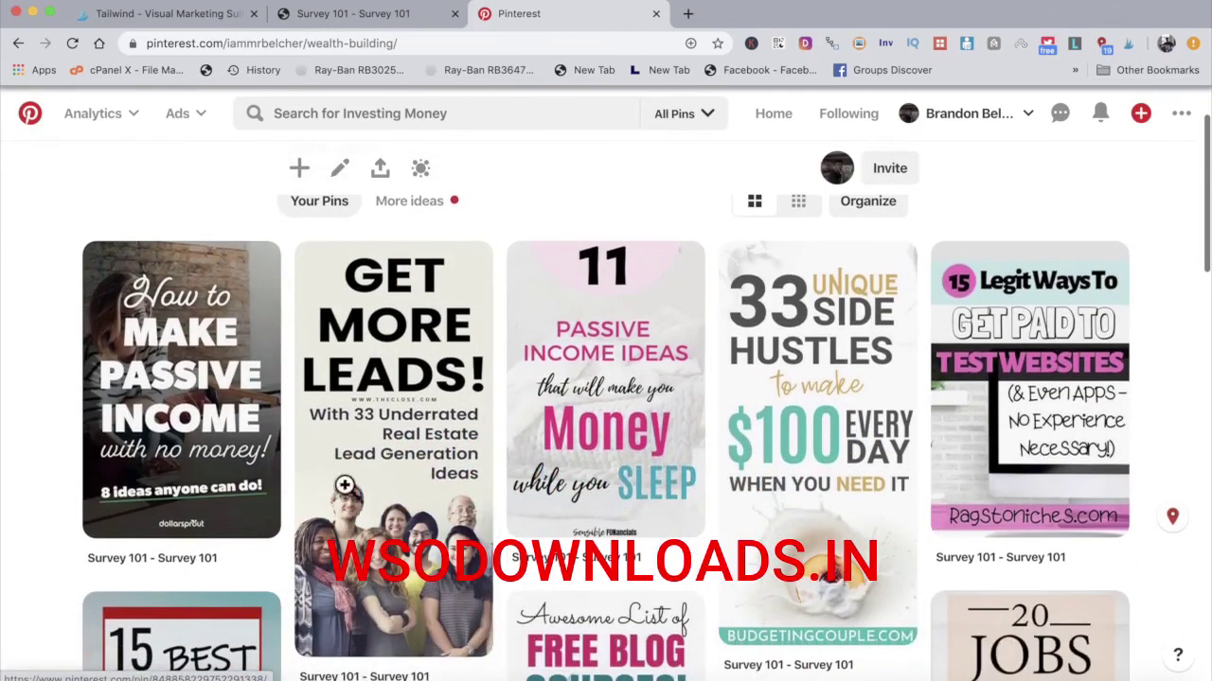
left_click(155, 420)
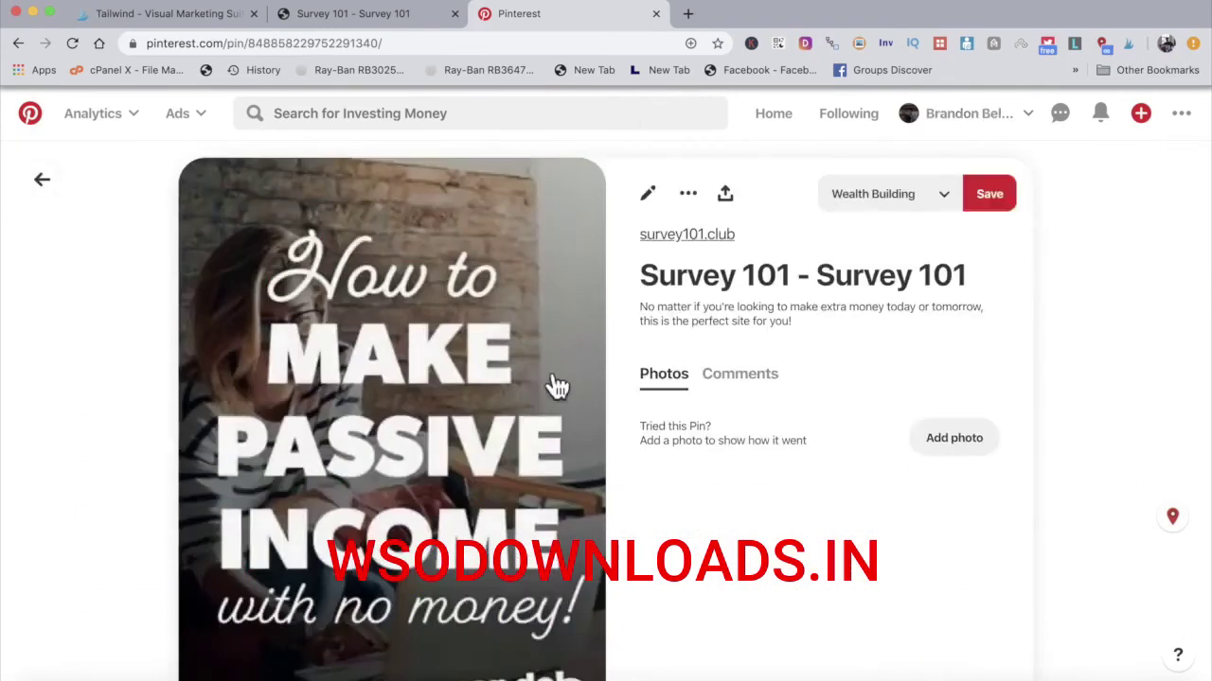
left_click(481, 369)
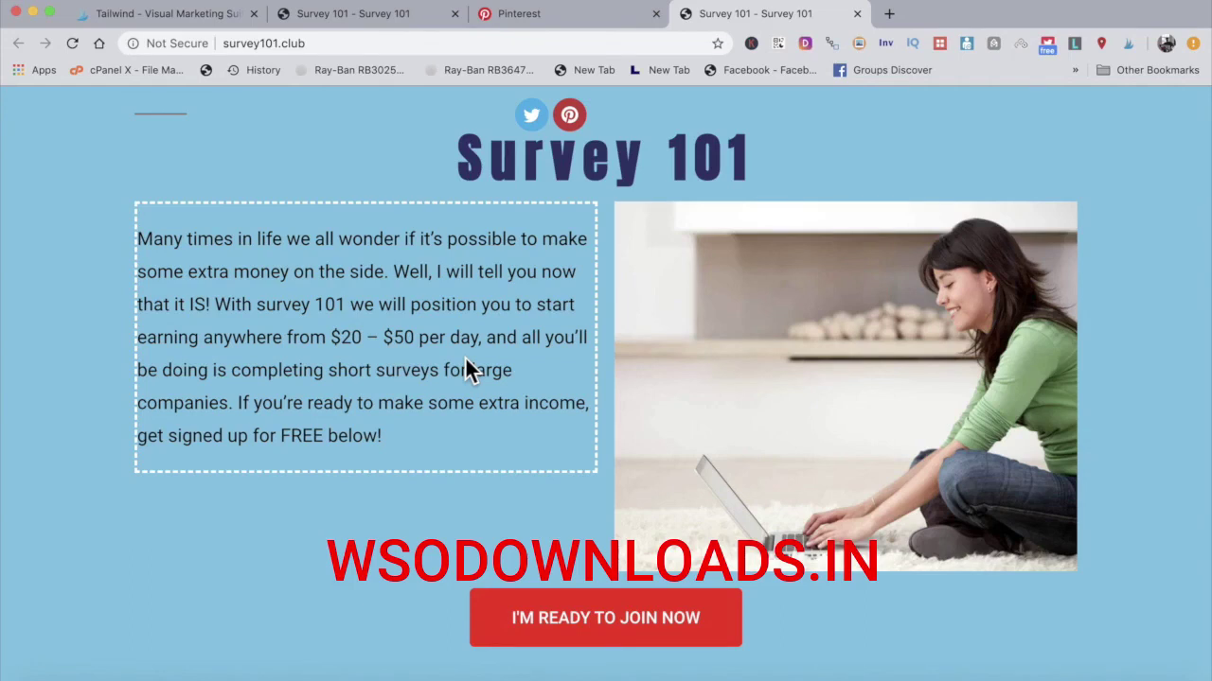
- Glance at the Pinterest pin and Survey 101 page, then return to Tailwind's Scheduled Pins
left_click(552, 17)
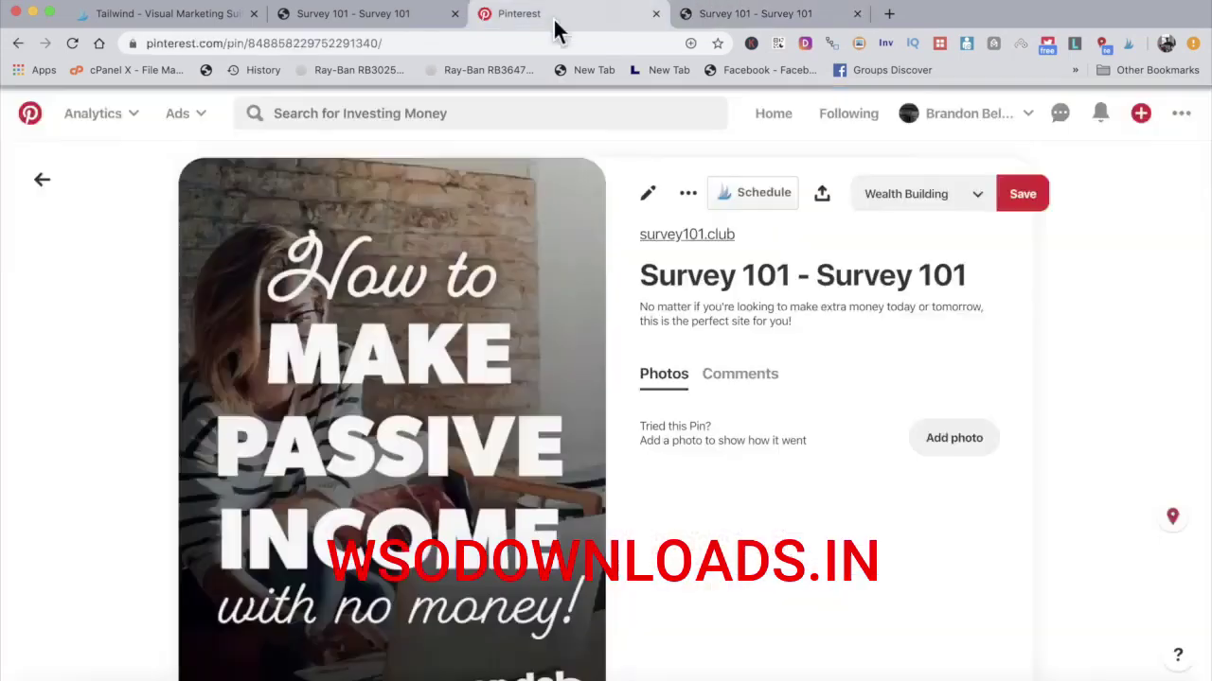
left_click(409, 19)
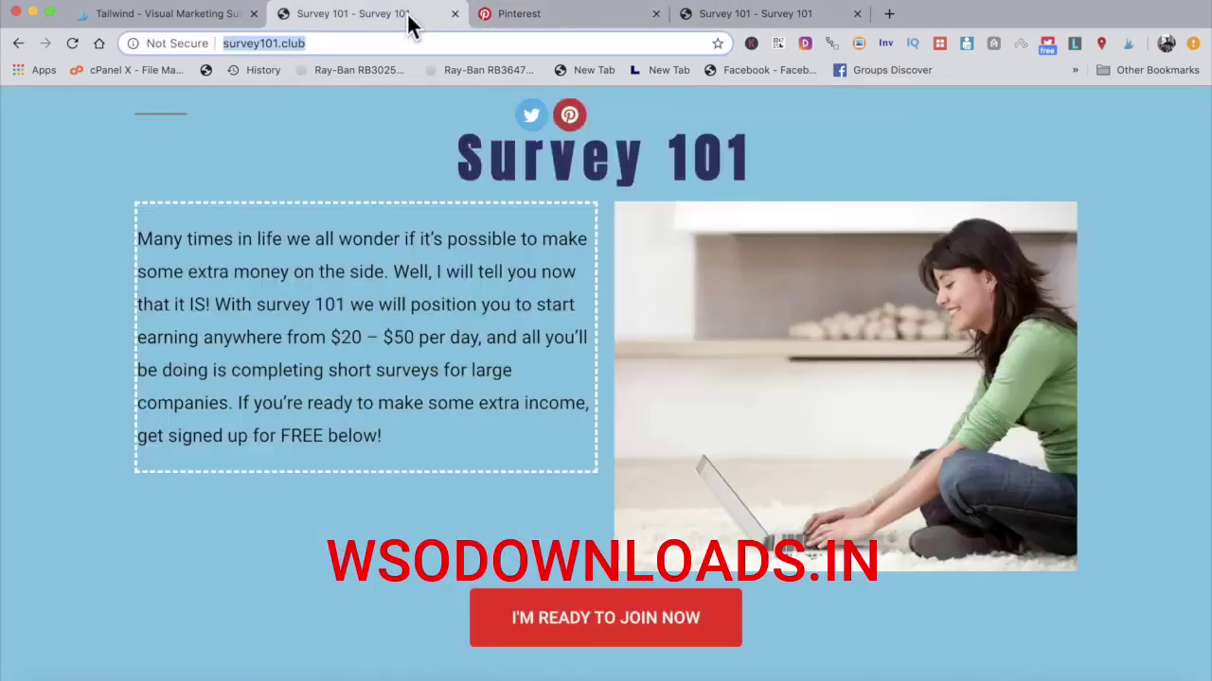
left_click(243, 27)
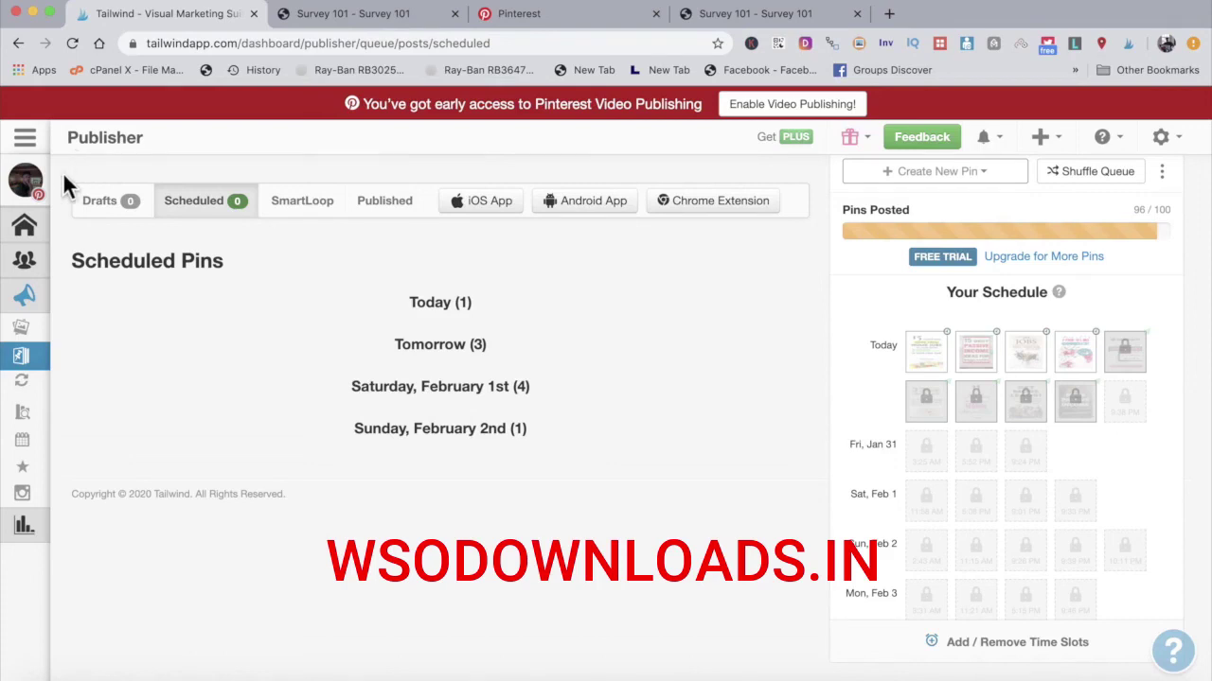
- Expand the sidebar's INSIGHTS menu to show Profile Performance, Board Insights and Top Pins
mouse_move(40, 257)
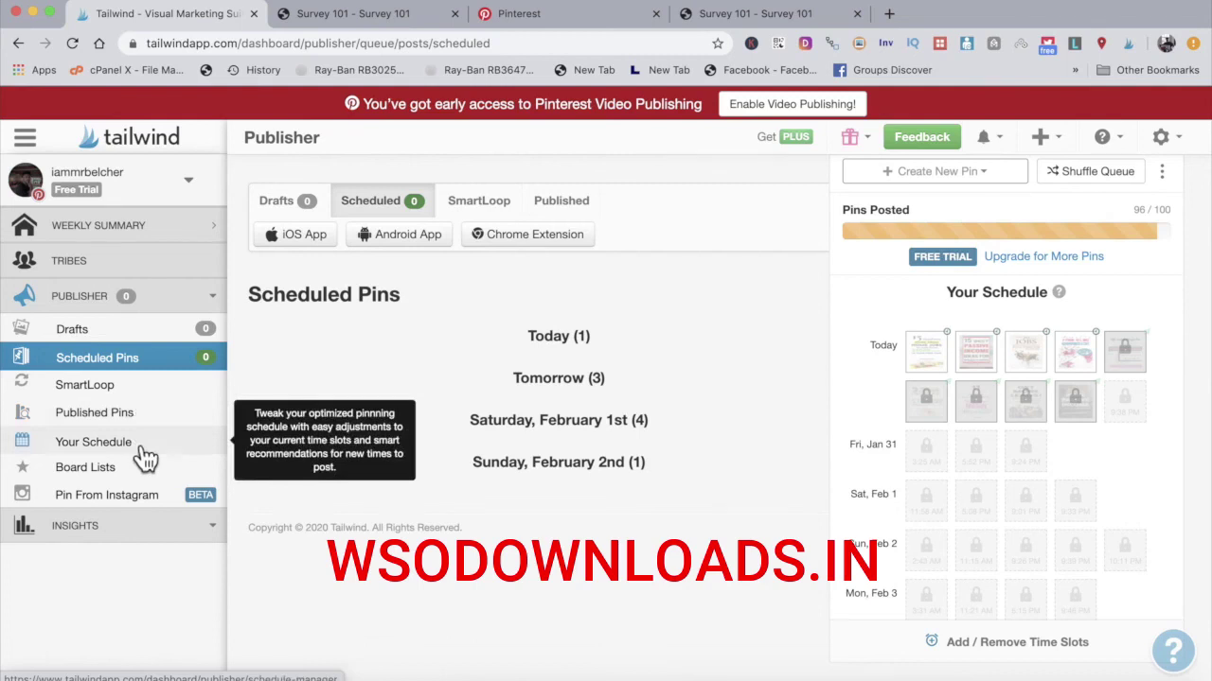
left_click(189, 532)
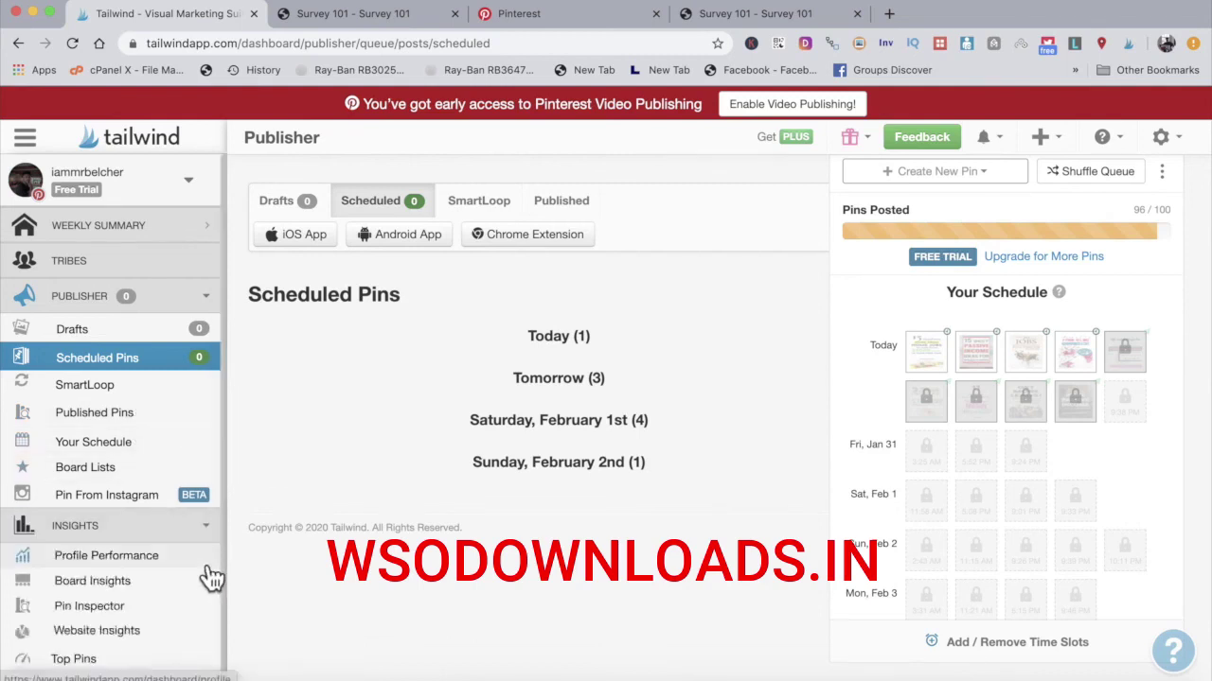
scroll(210, 579, "down", 1)
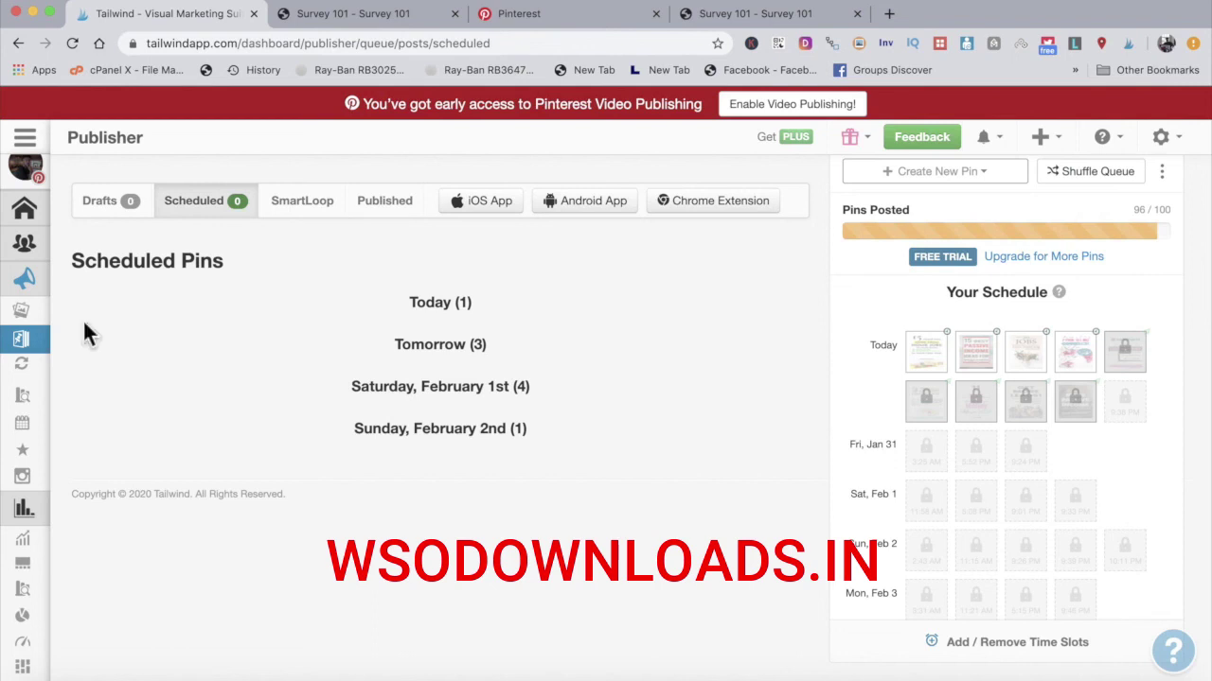
mouse_move(38, 239)
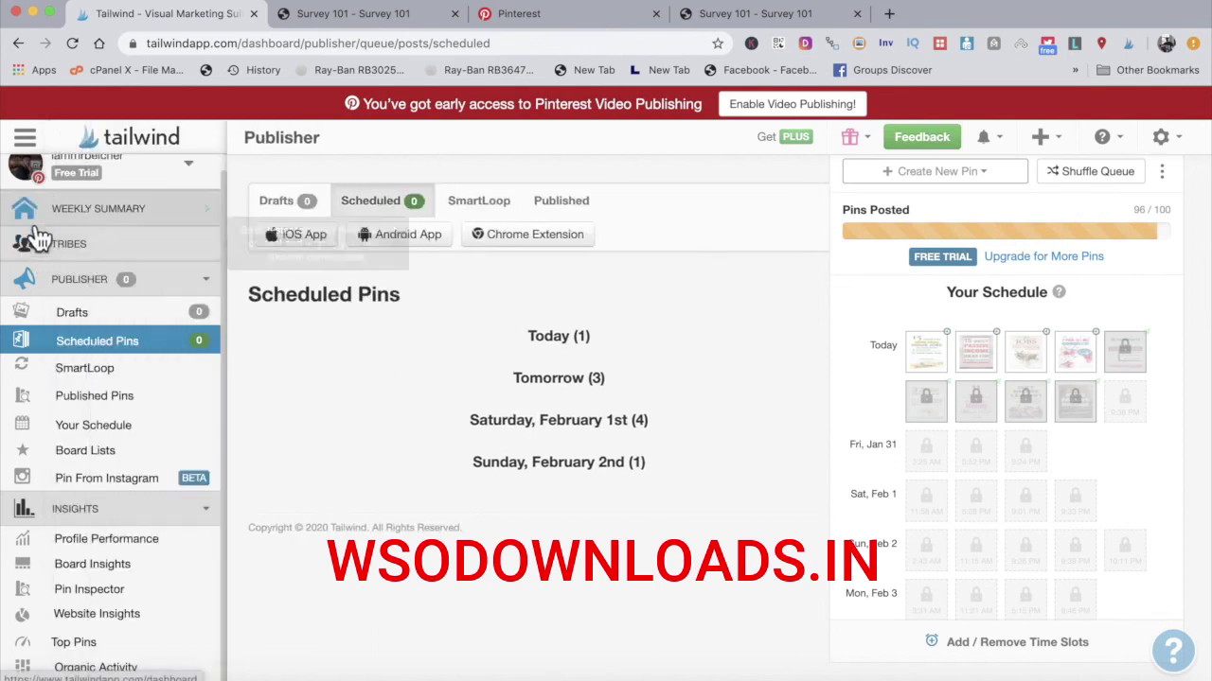